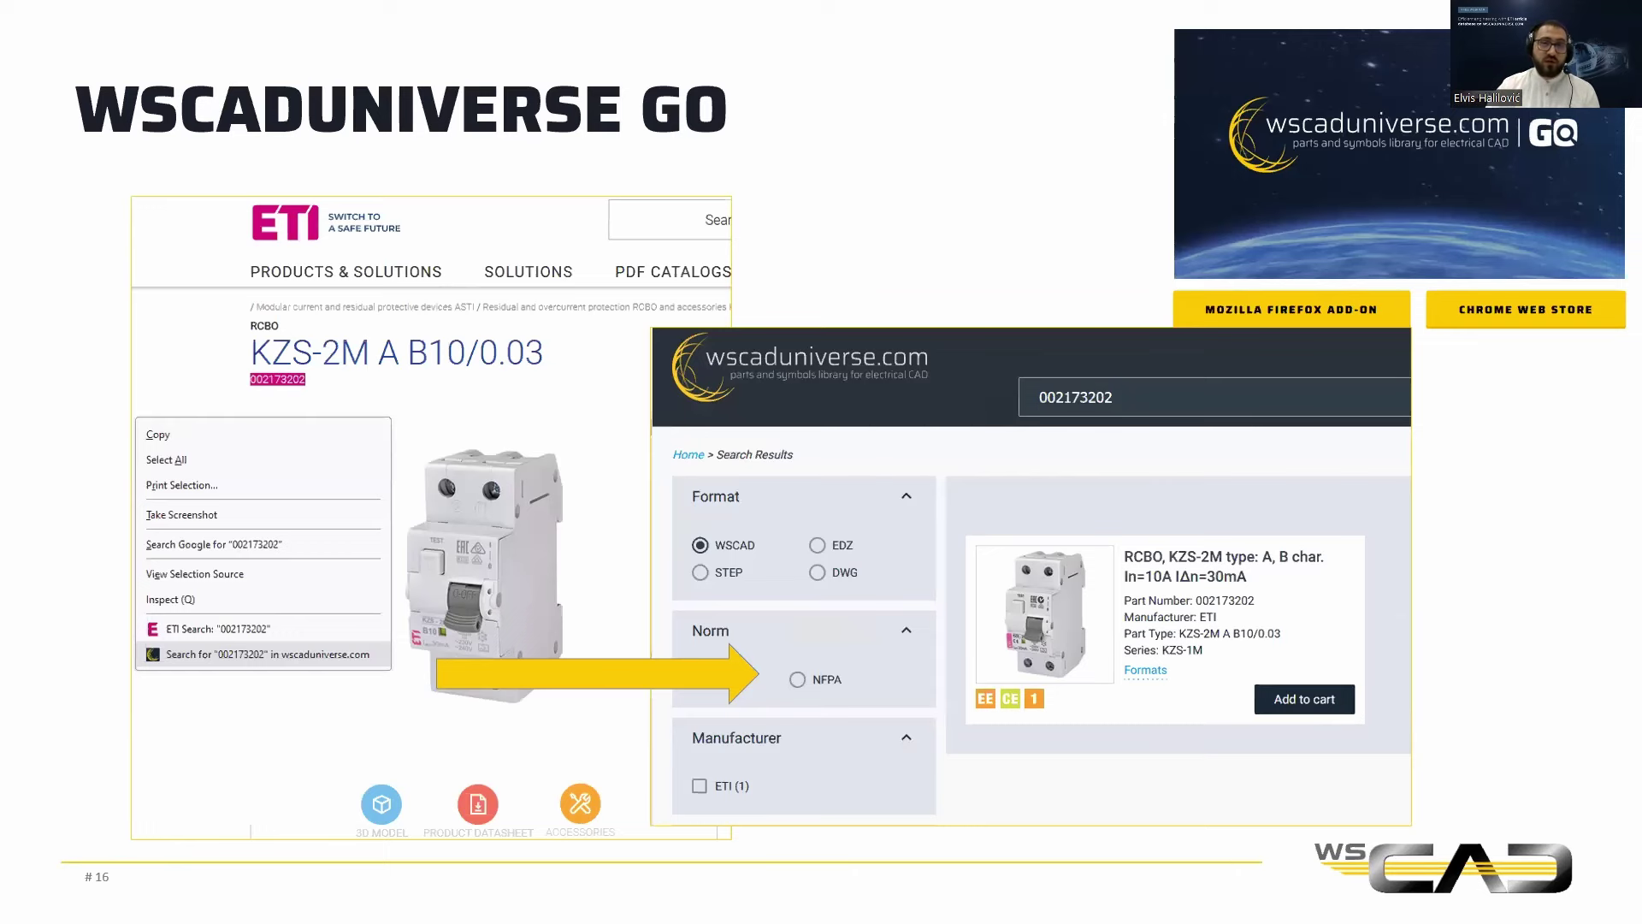
# Advance to slide 17, 'ETI add-on for Firefox'.
pyautogui.press('Right')
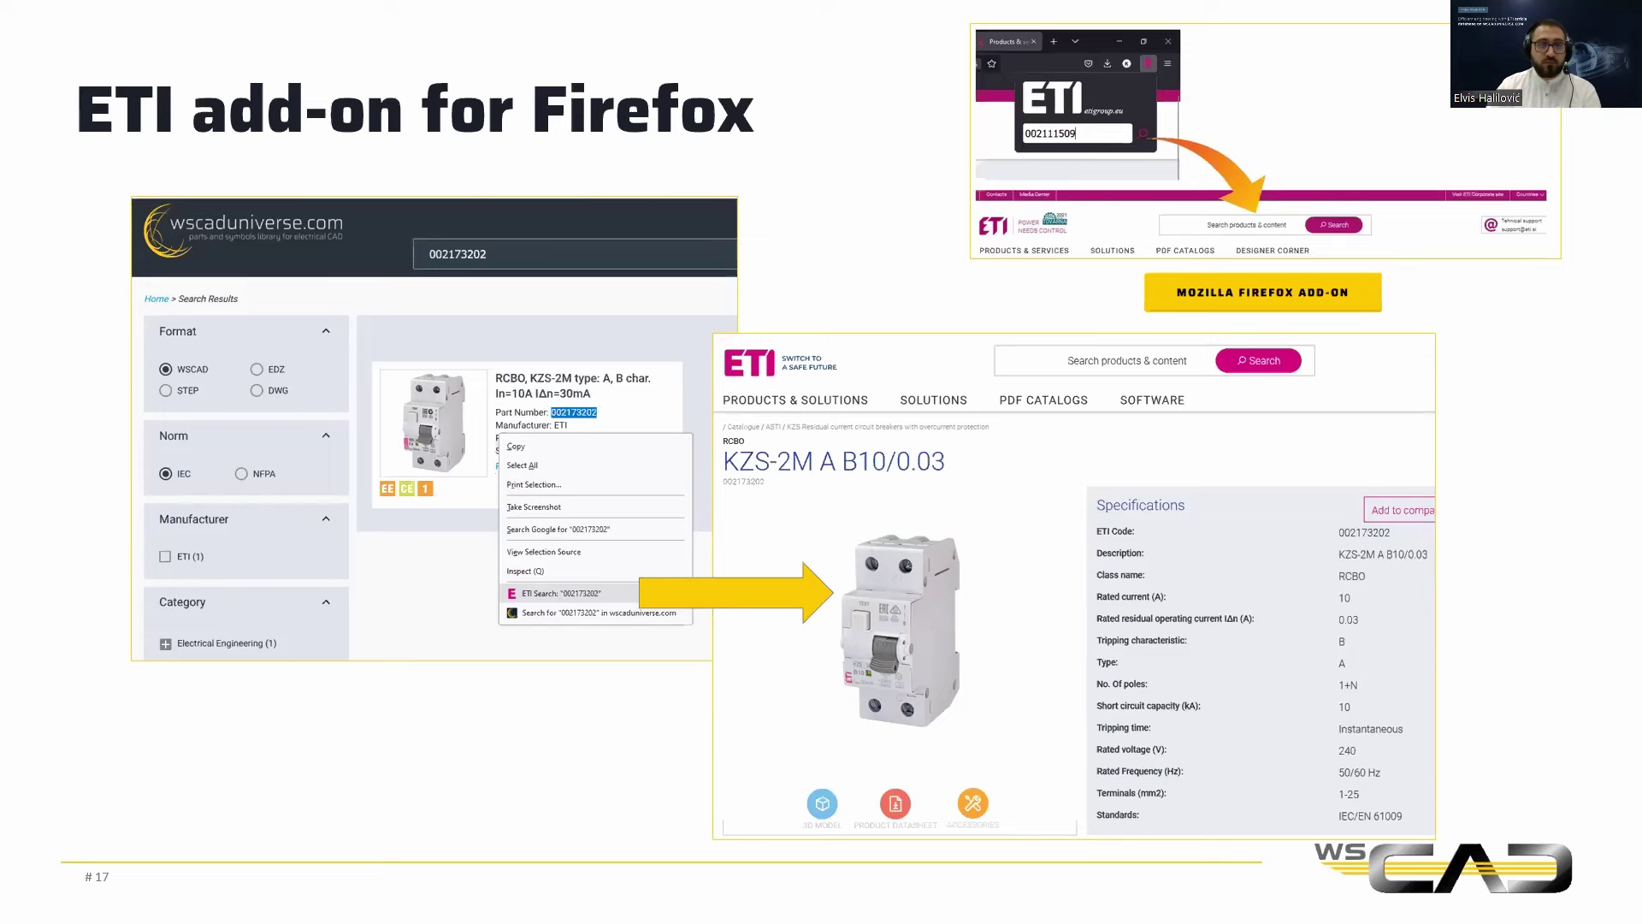
# Advance from slide 17 to the Bill of Material slide.
pyautogui.press('Right')
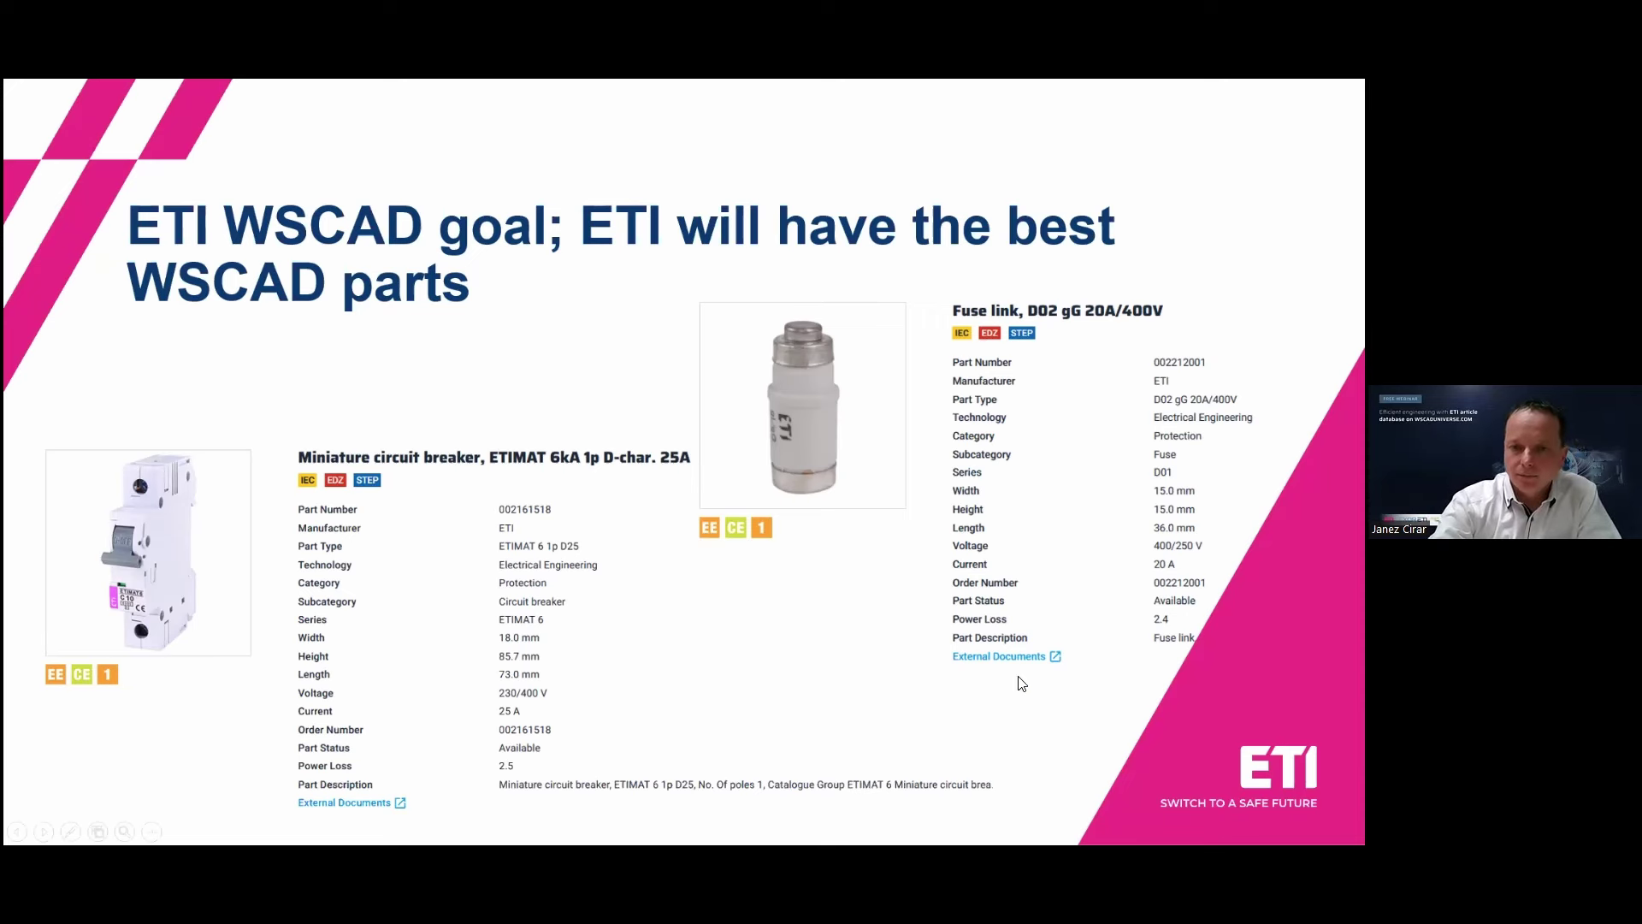
# Leave the slideshow to reveal the ETI product page for the D02 gG 35A/400V fuse link.
pyautogui.hotkey('alt', 'Tab')
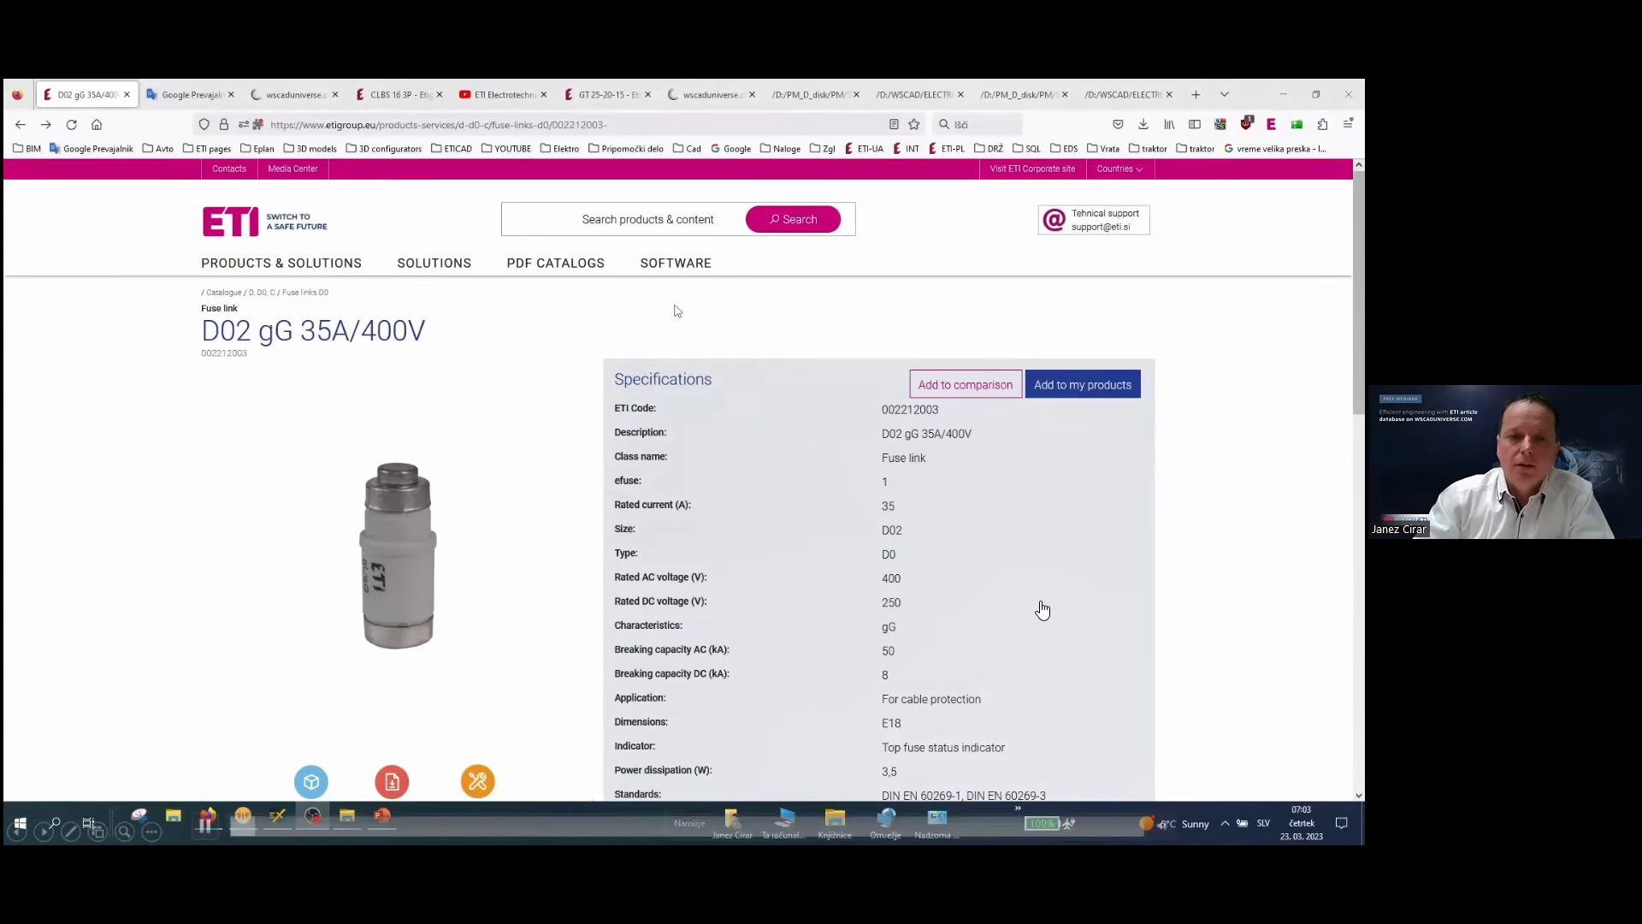
pyautogui.scroll(-3, 677, 309)
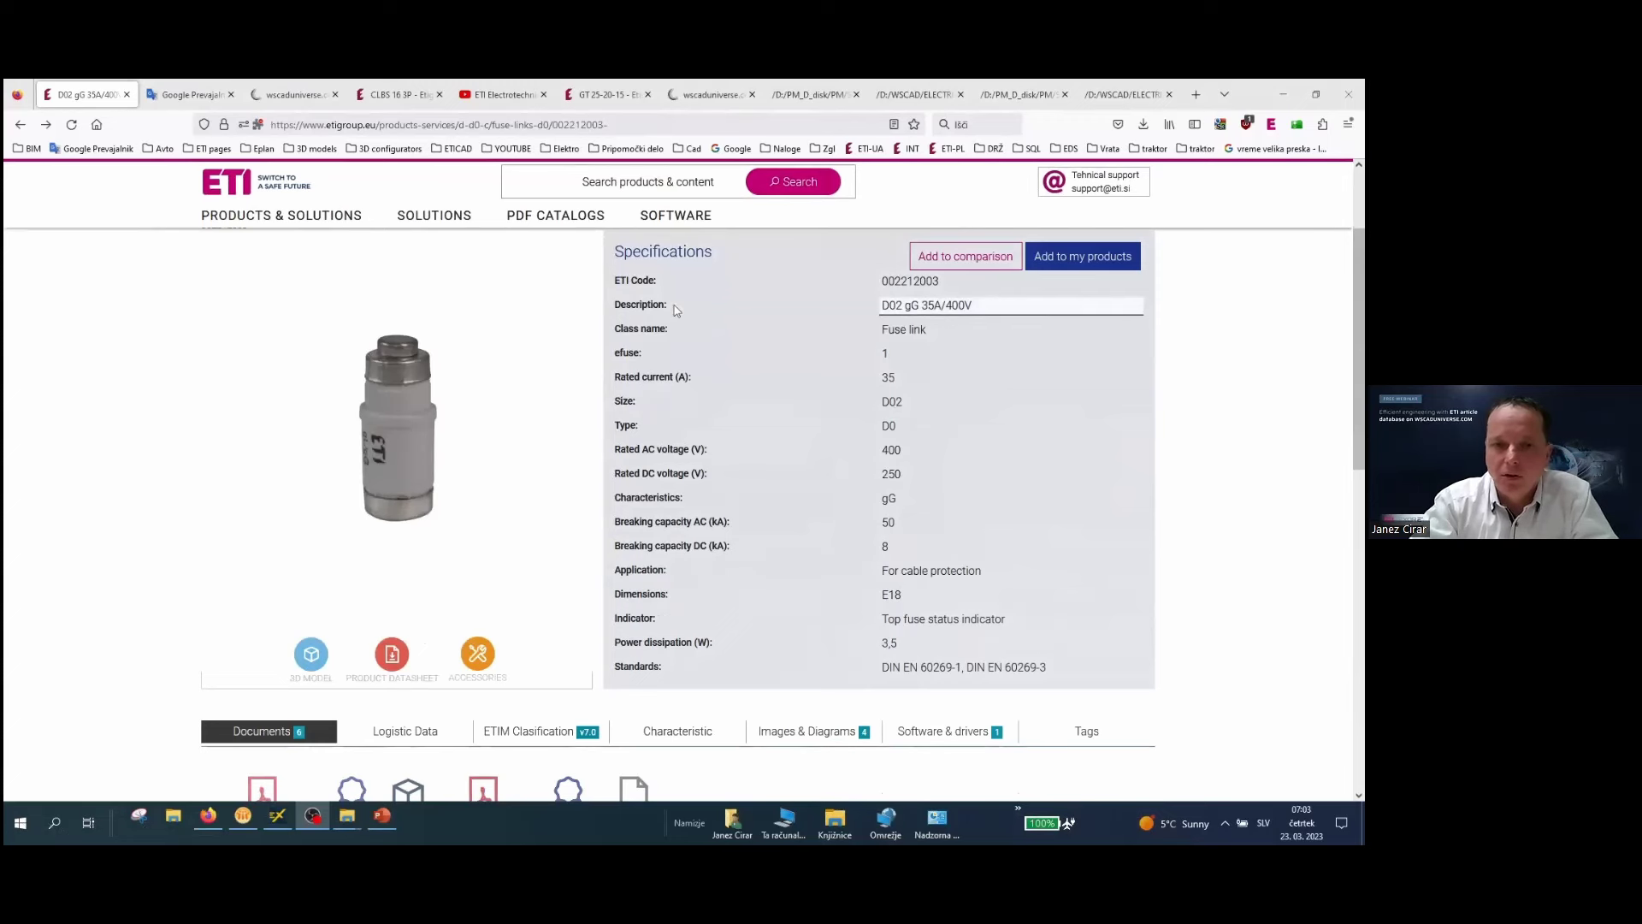
pyautogui.scroll(-2, 586, 476)
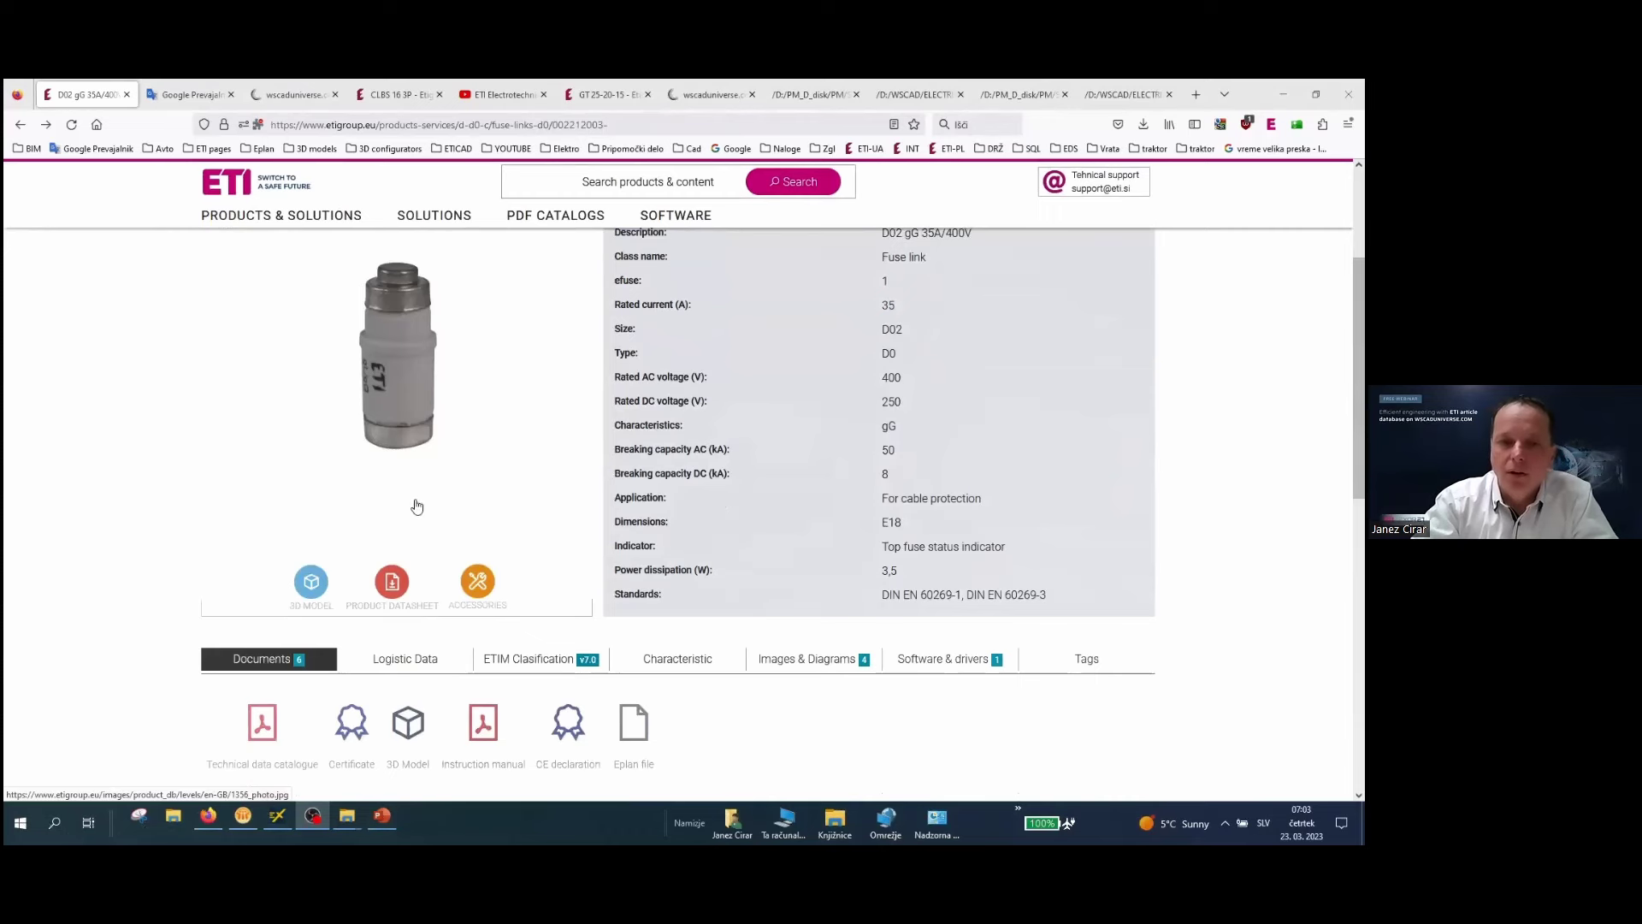
pyautogui.scroll(-2, 352, 547)
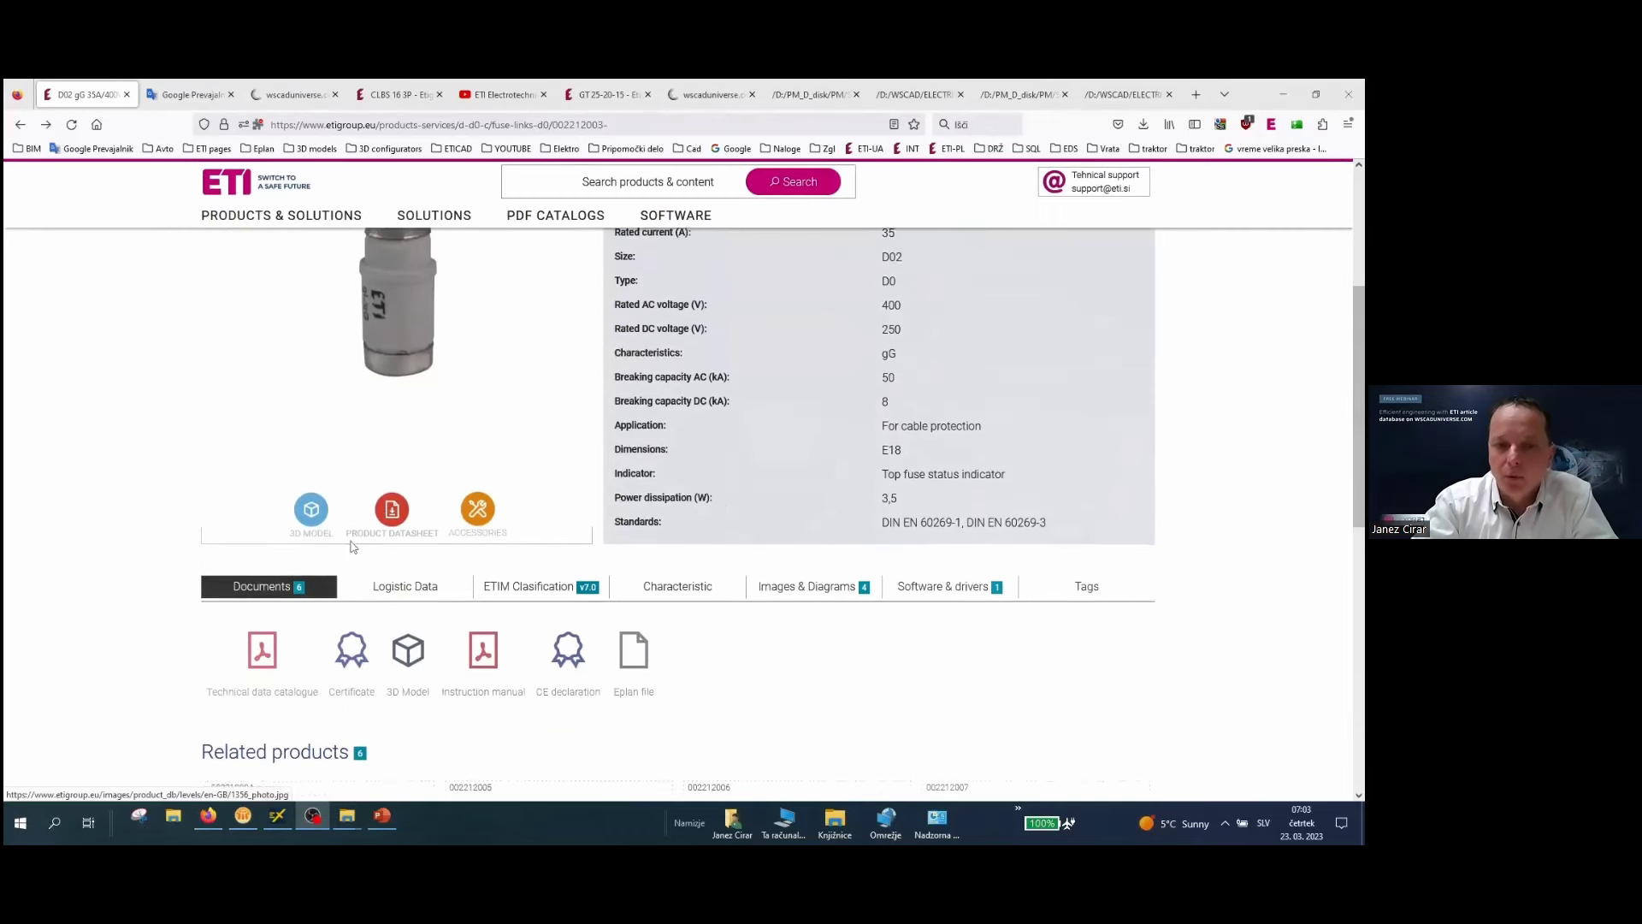
pyautogui.scroll(-2, 352, 547)
pyautogui.scroll(-2, 353, 547)
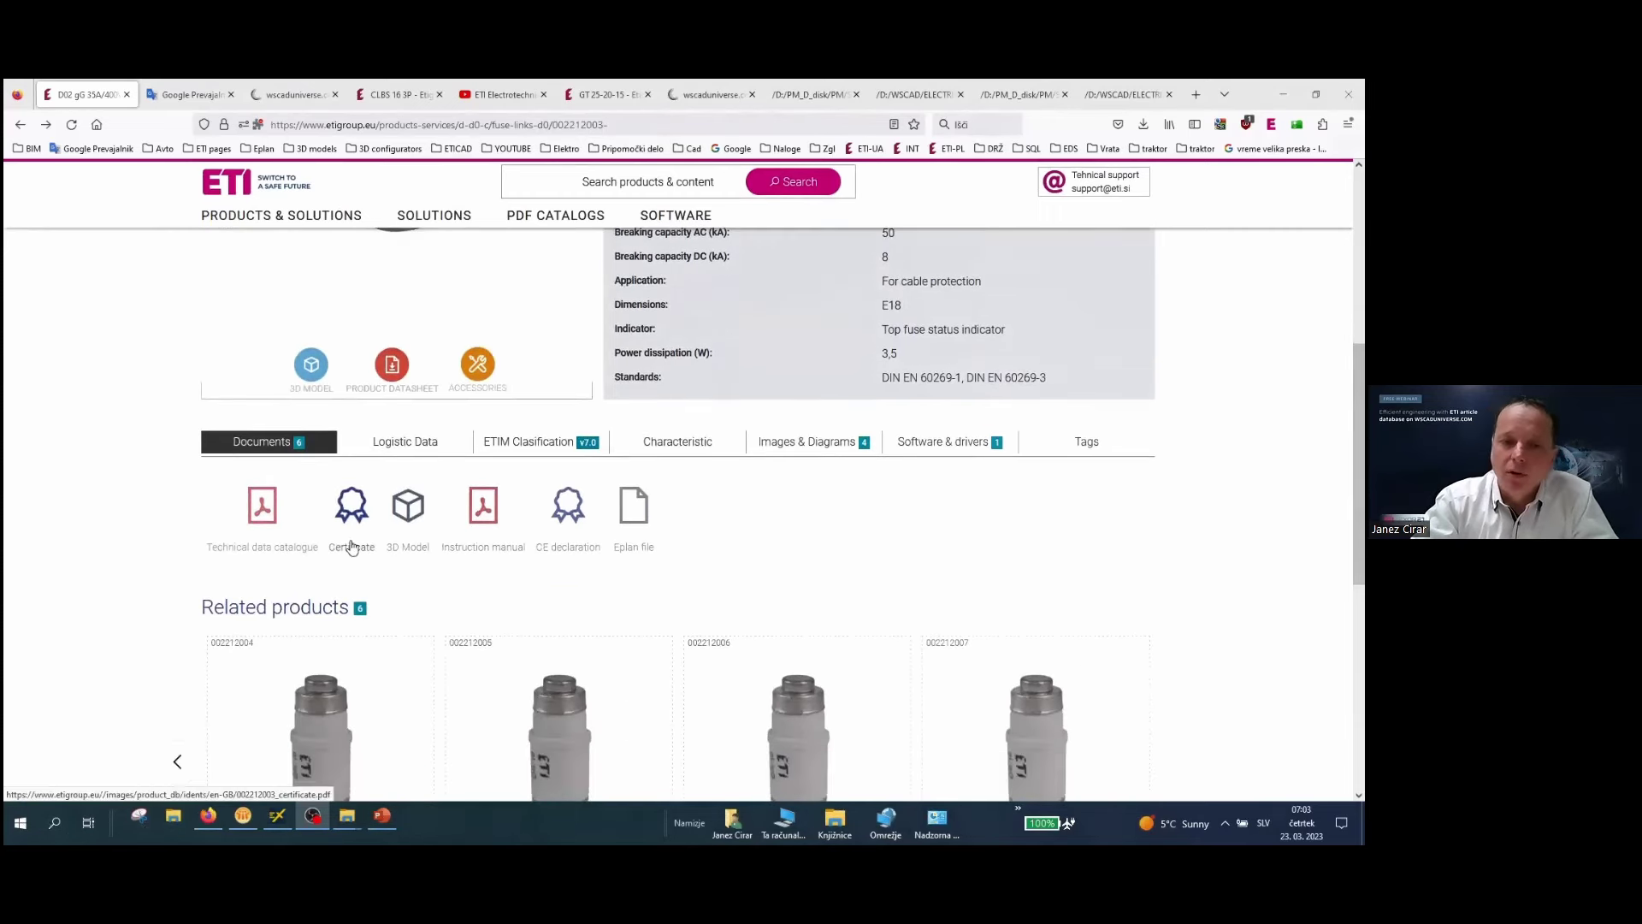
pyautogui.scroll(-8, 352, 548)
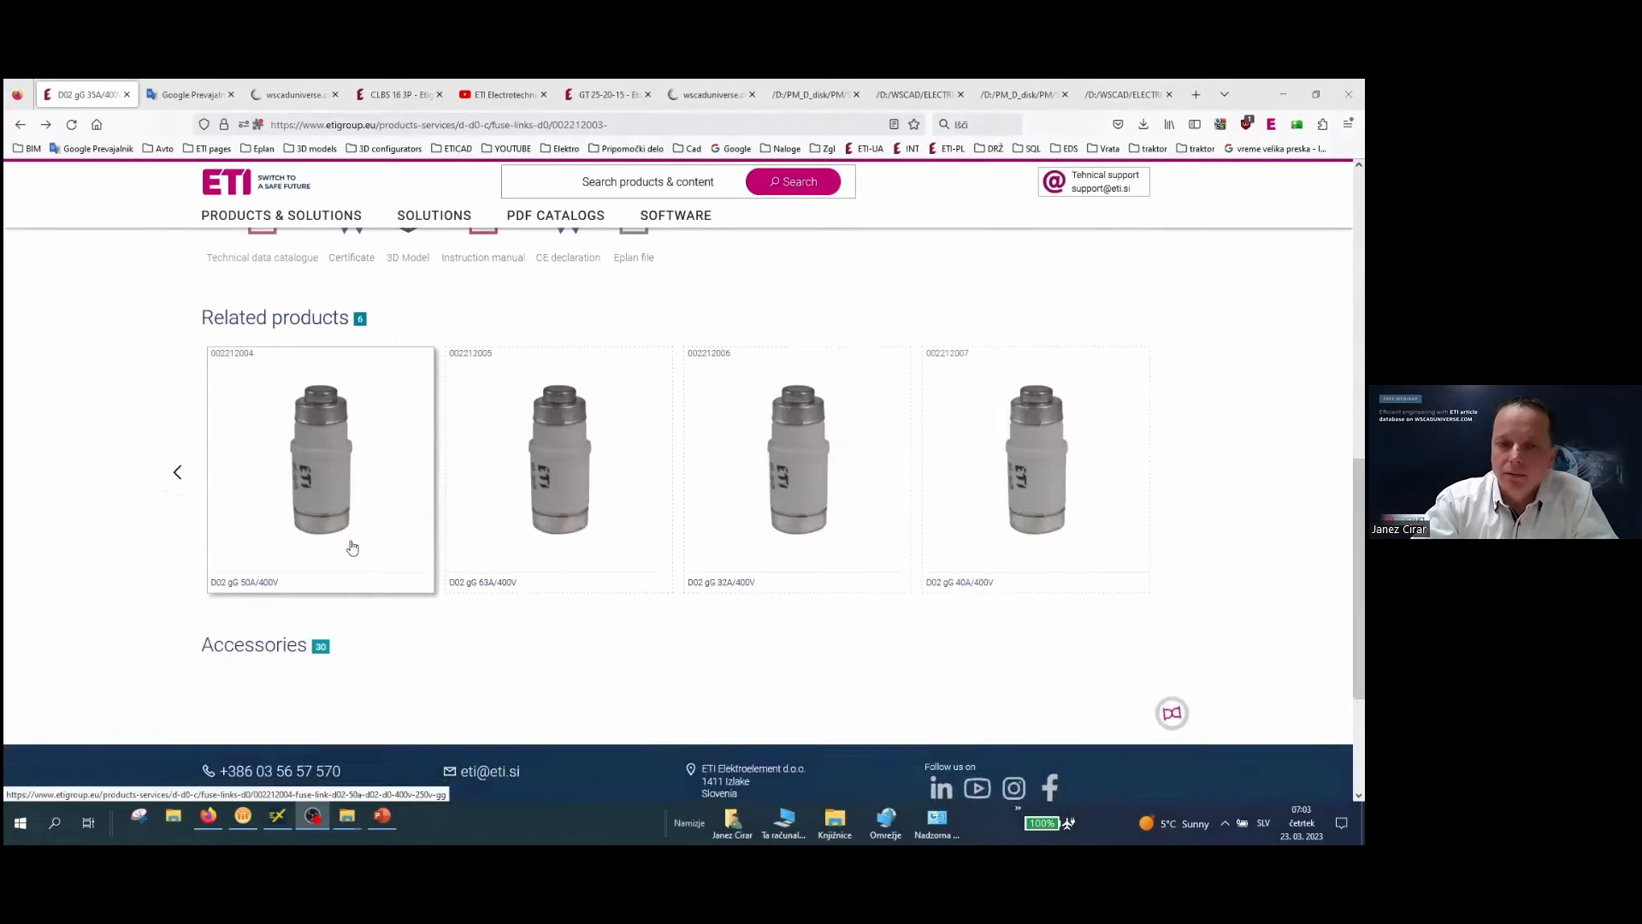
pyautogui.scroll(-8, 352, 548)
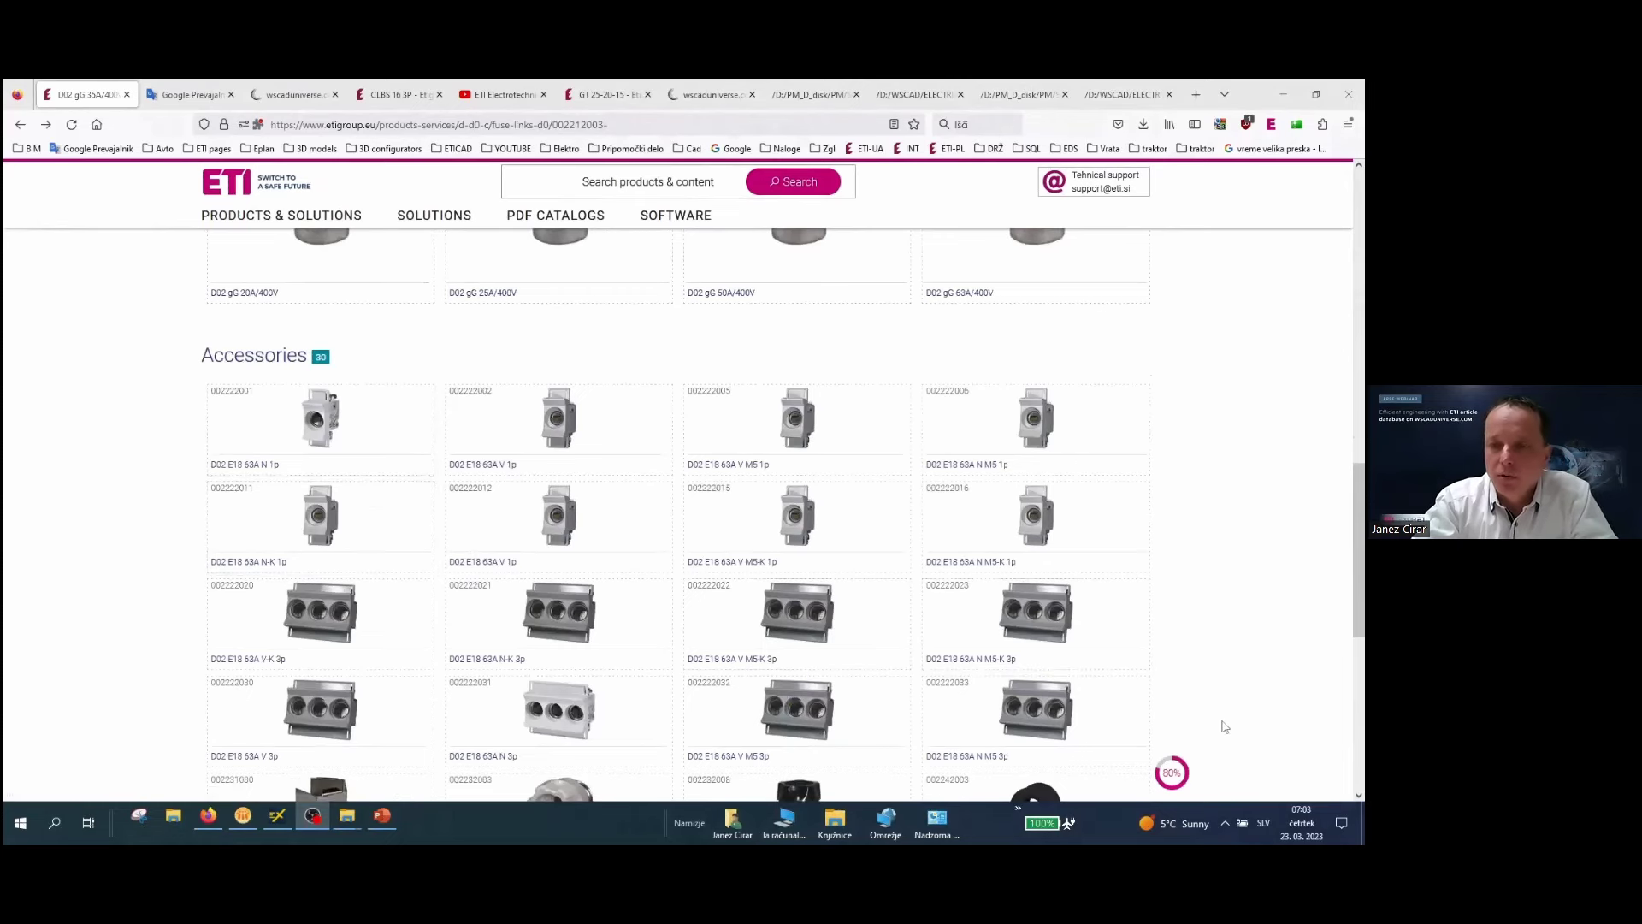
pyautogui.scroll(4, 1221, 725)
pyautogui.scroll(12, 1227, 724)
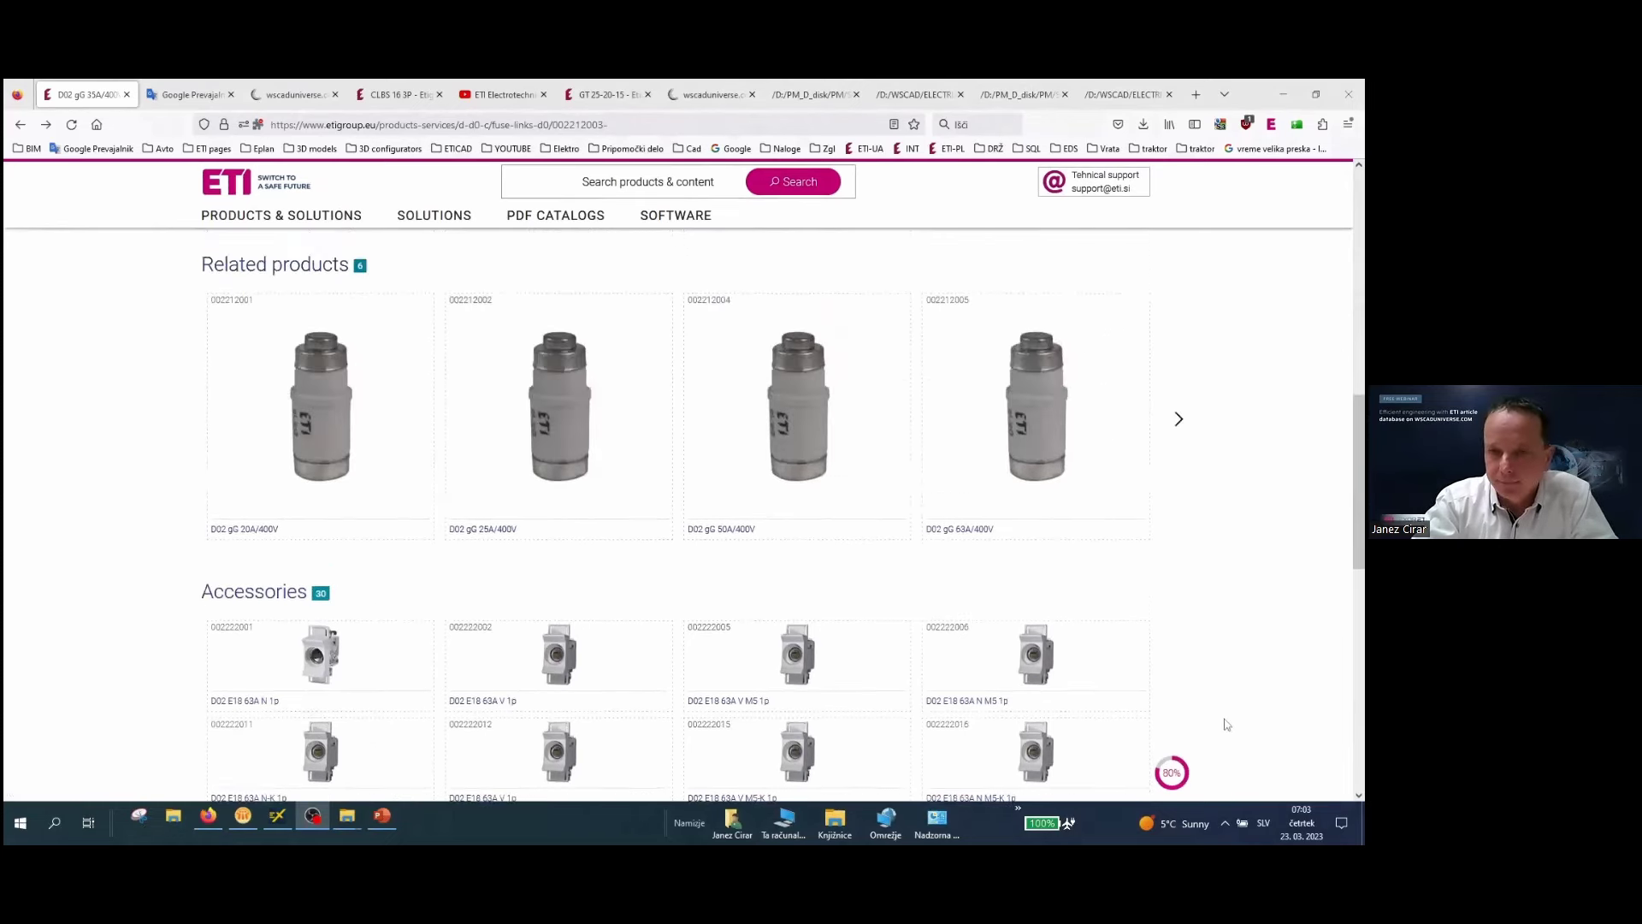
pyautogui.scroll(9, 1227, 724)
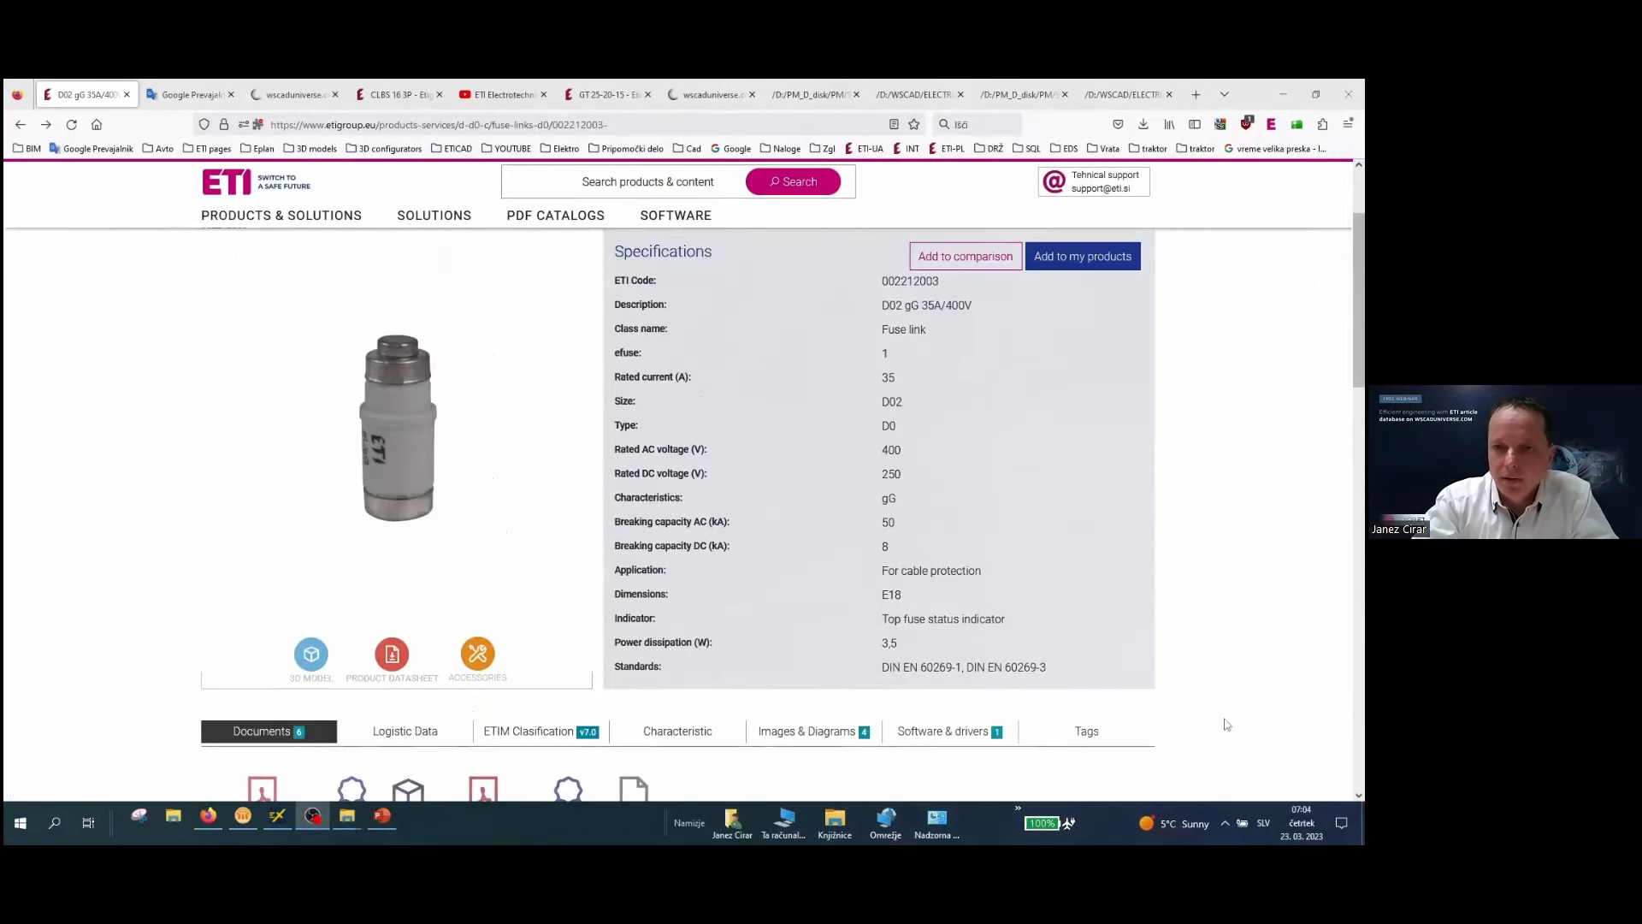
pyautogui.scroll(-2, 1227, 724)
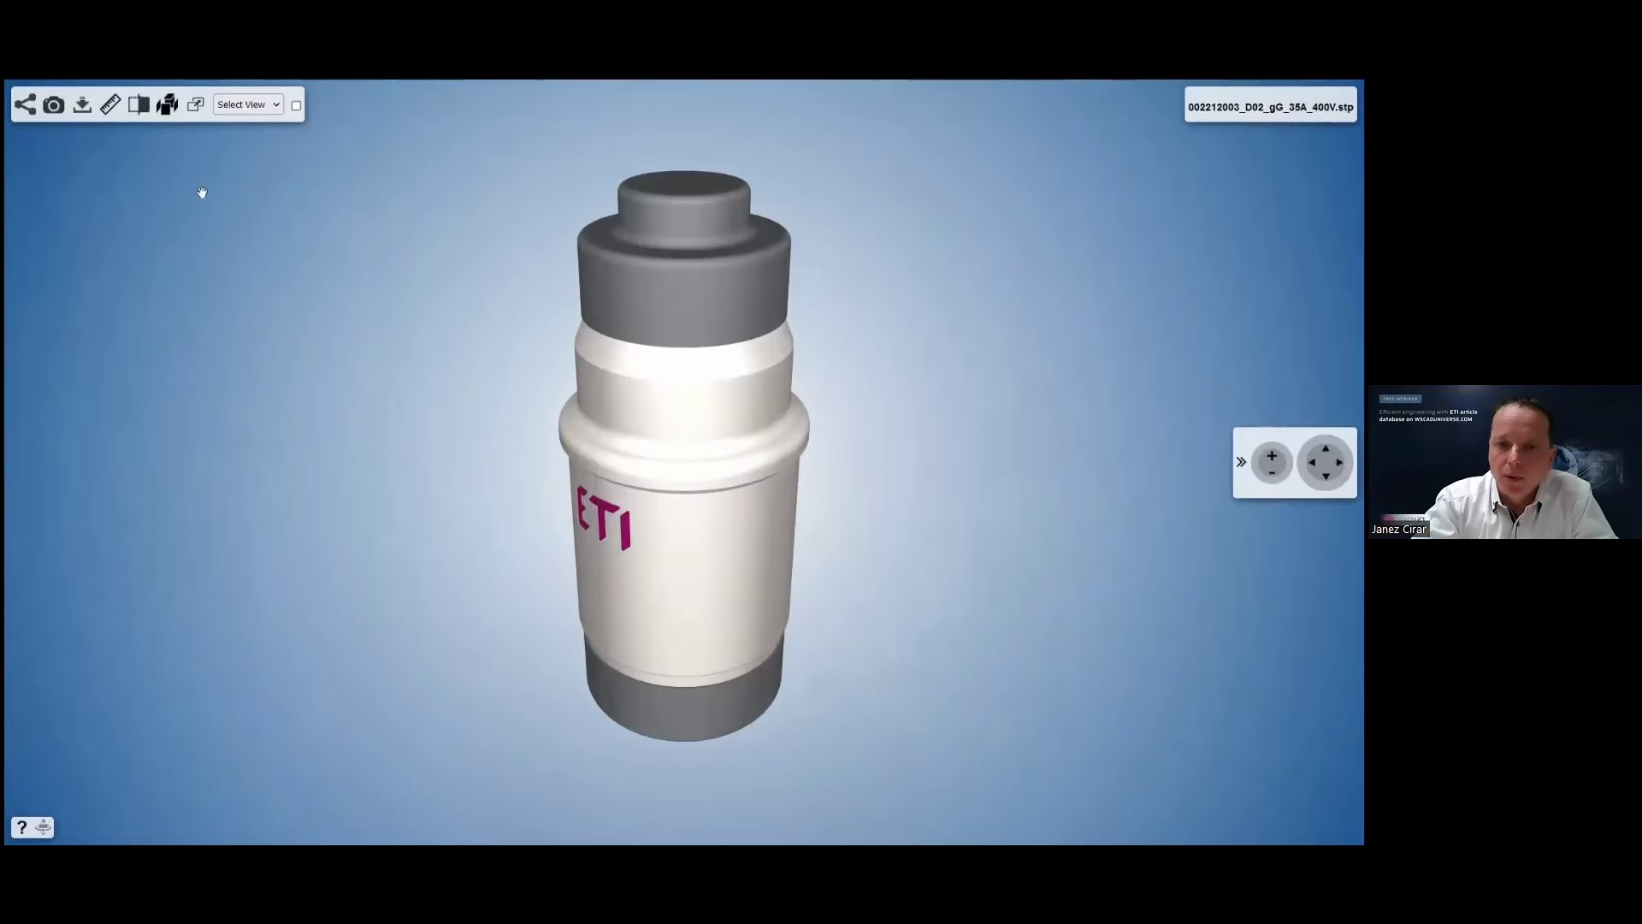
# Measure the fuse model's overall size: 15.90 × 15.90 × 35.70 mm.
pyautogui.click(110, 105)
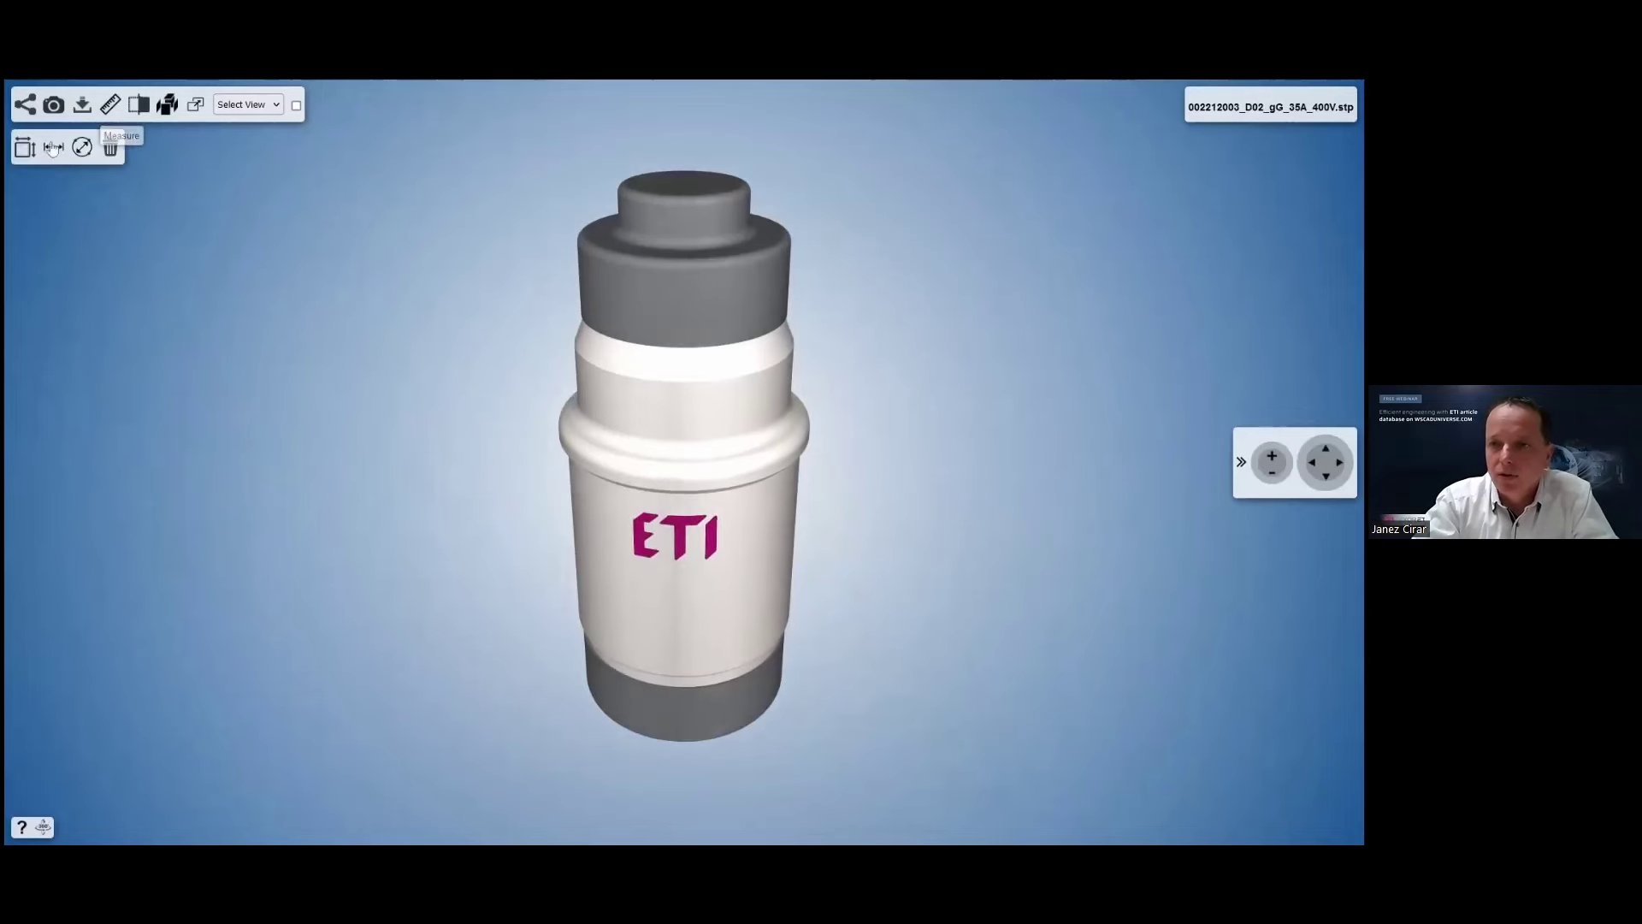
pyautogui.click(24, 147)
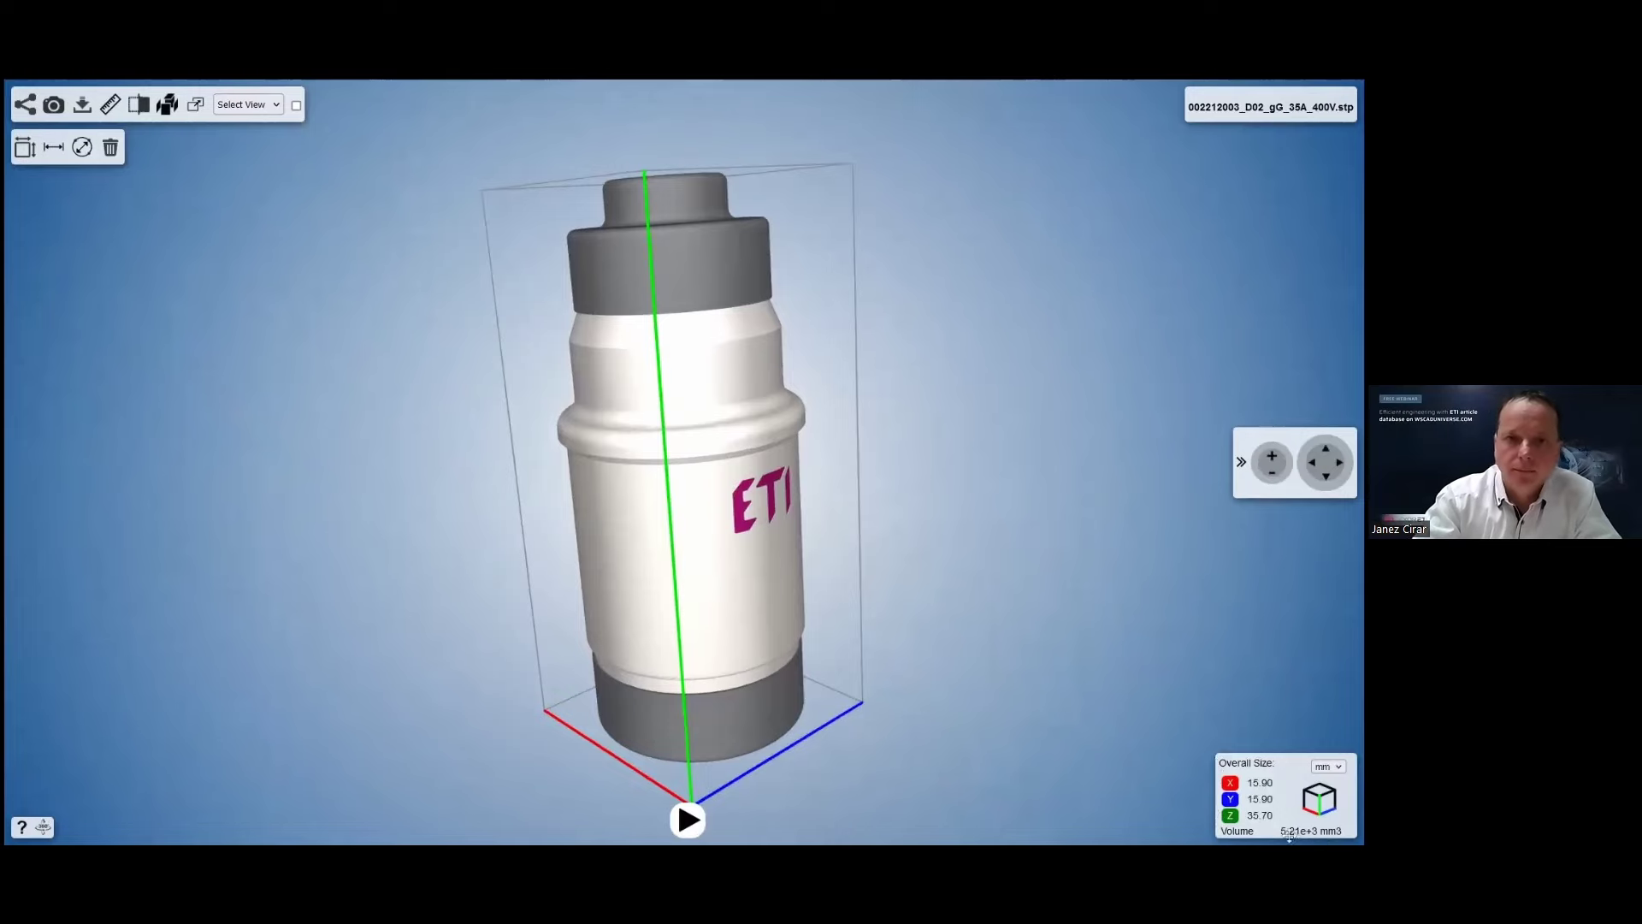
# Exit the 3D viewer and open the D02 gG 35A/400V product datasheet PDF.
pyautogui.press('Escape')
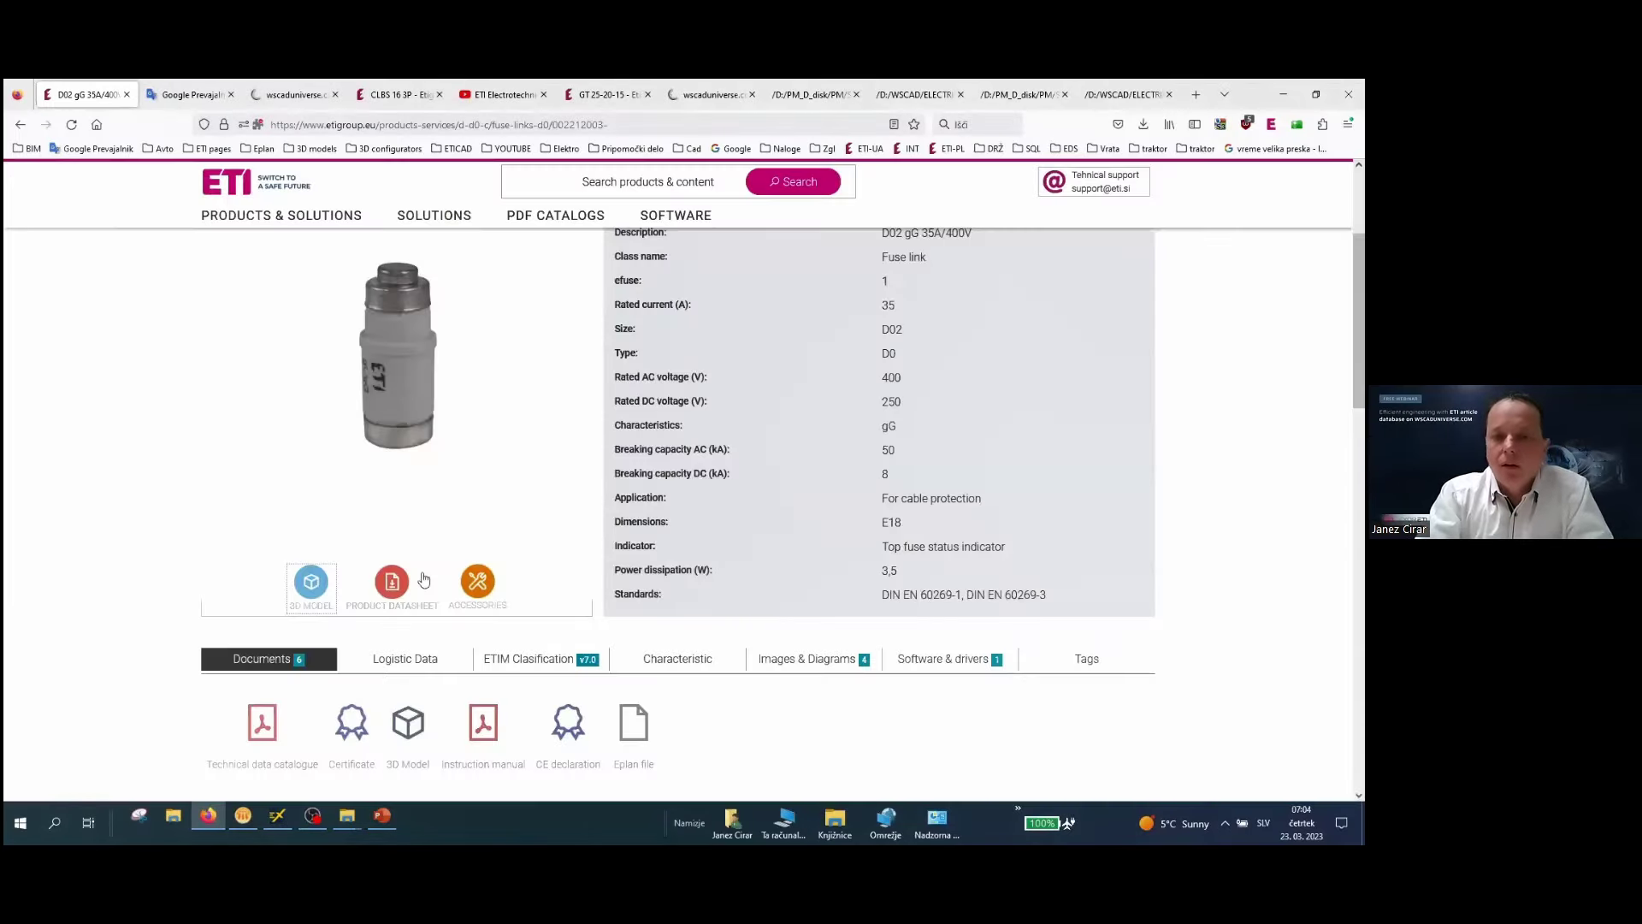
pyautogui.click(384, 585)
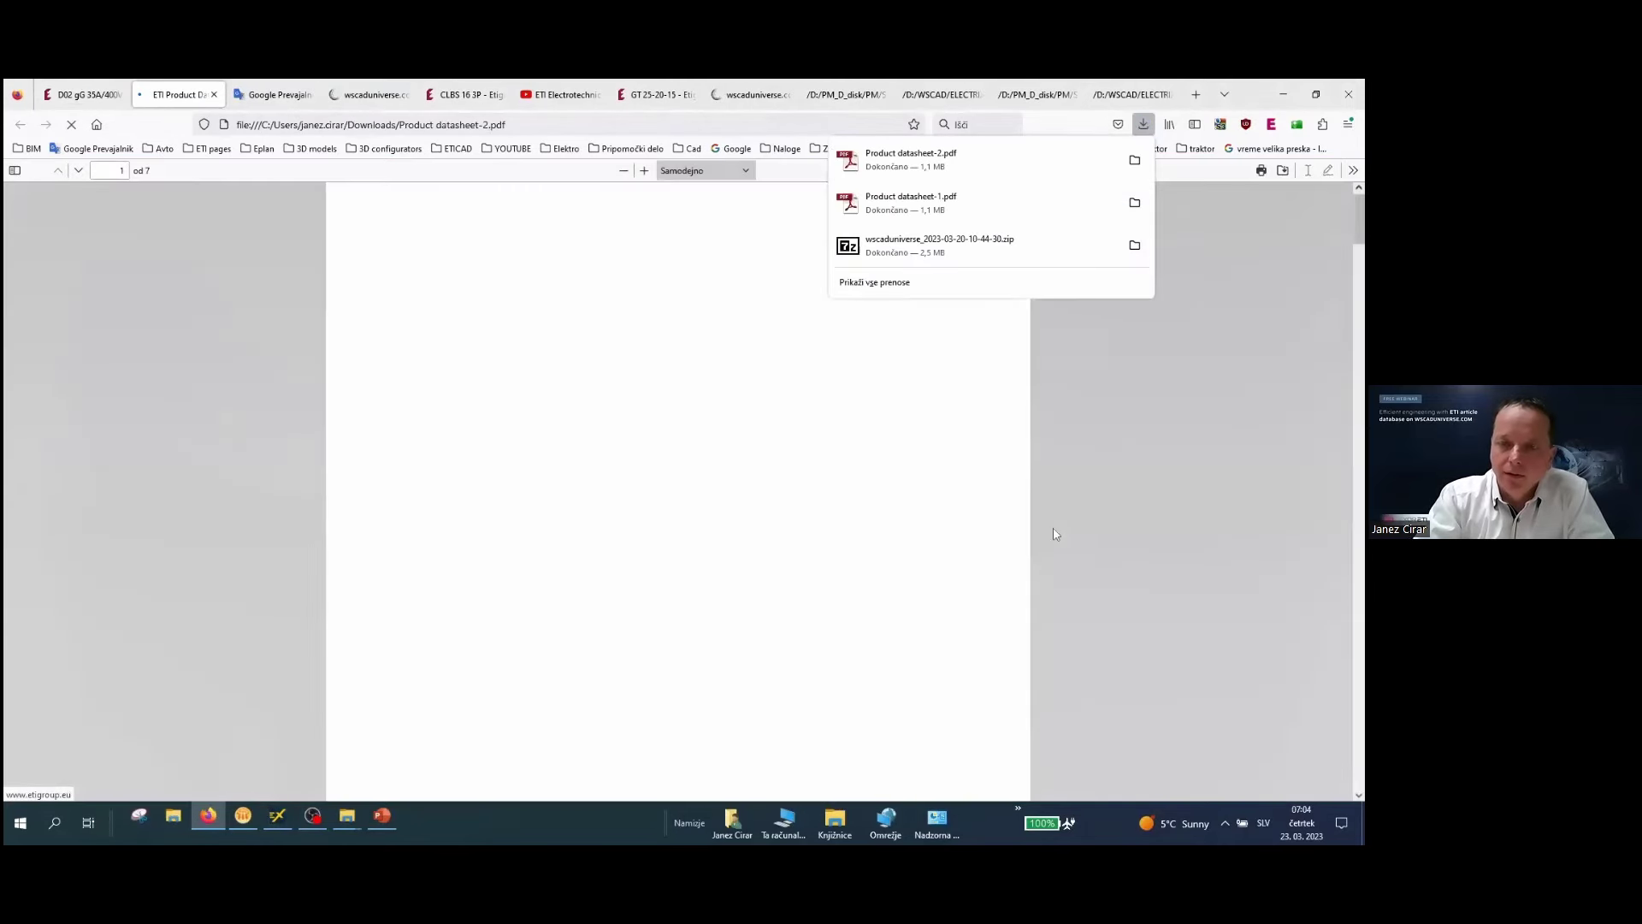
pyautogui.click(1187, 520)
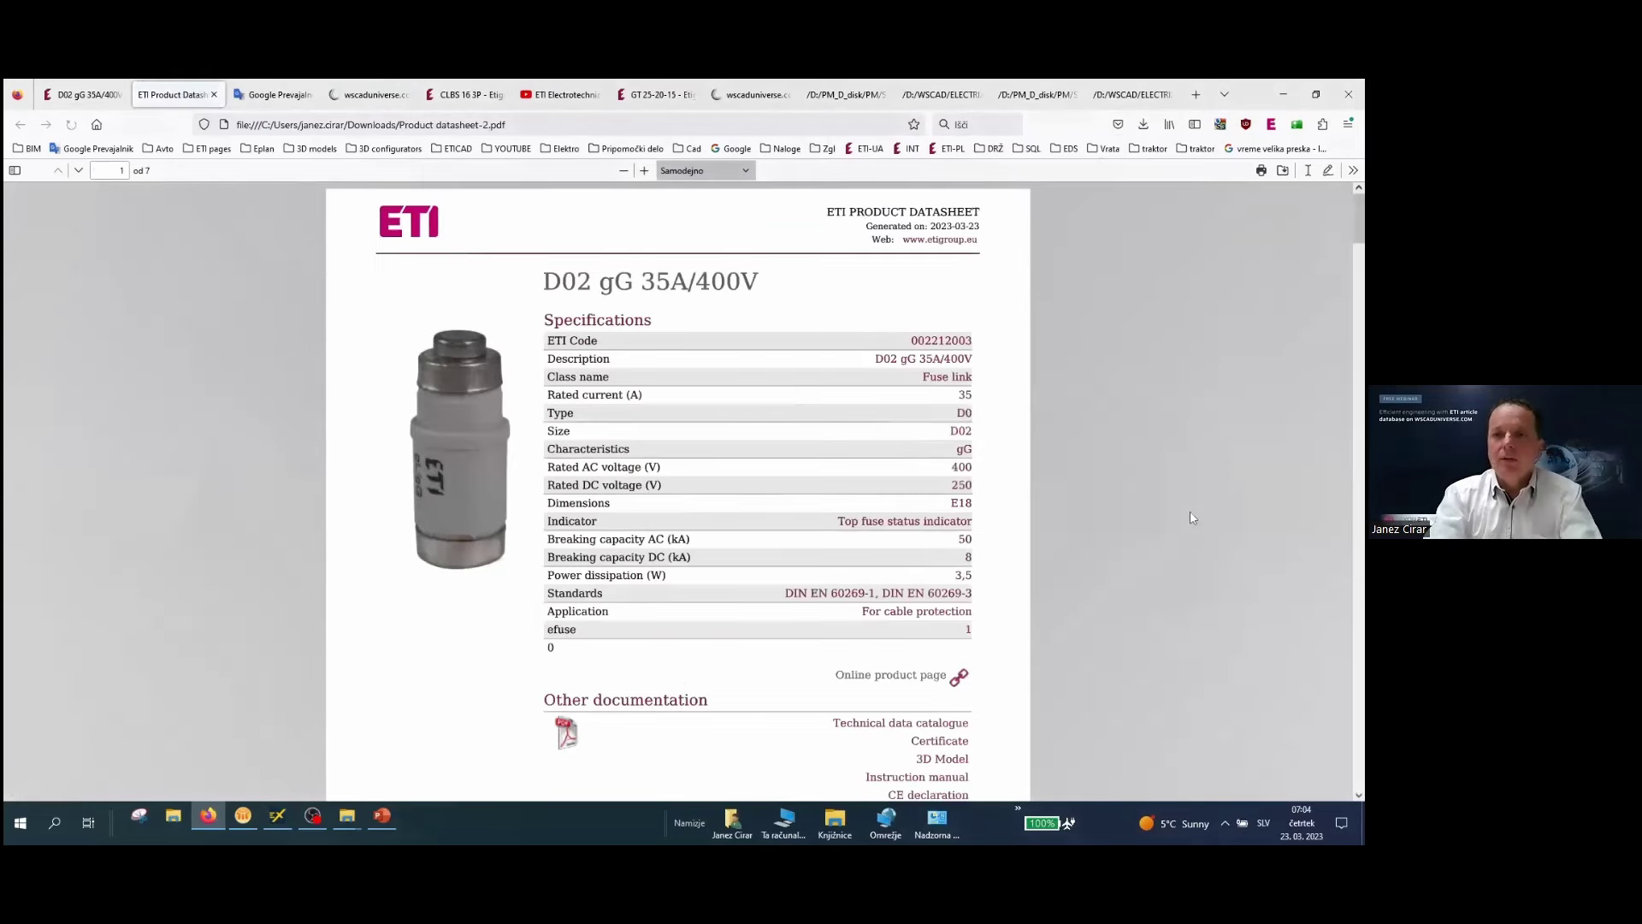
# Scroll through the 7-page datasheet, then return to the fuse link product page.
pyautogui.scroll(-5, 1193, 540)
pyautogui.scroll(-5, 1195, 548)
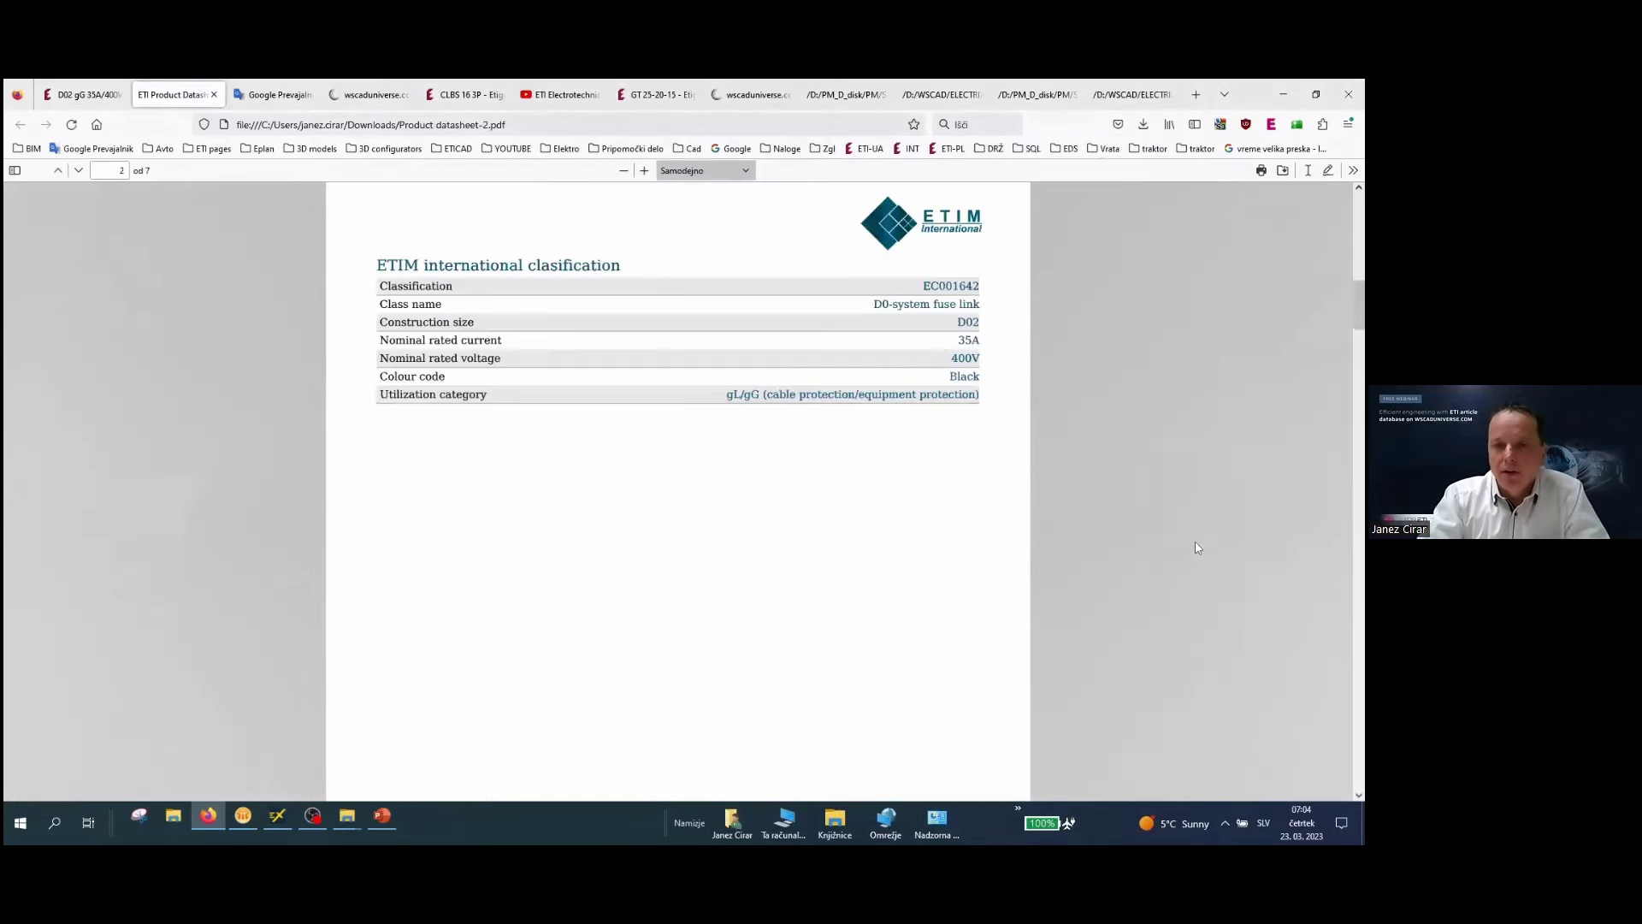
pyautogui.scroll(-5, 1197, 548)
pyautogui.scroll(-3, 1198, 547)
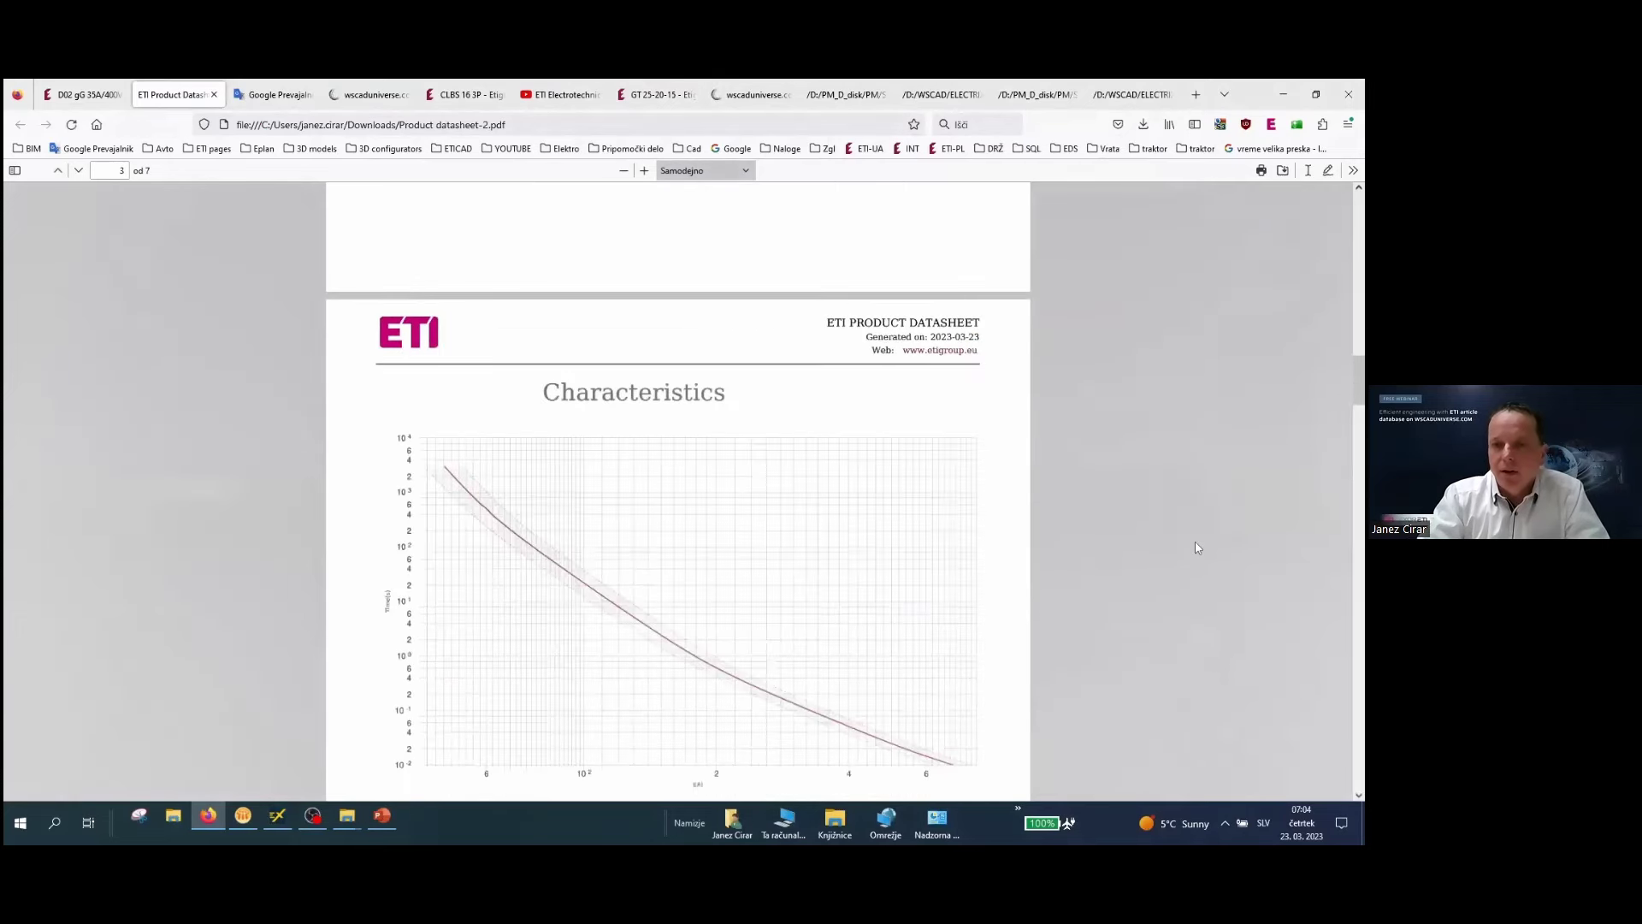
pyautogui.scroll(-9, 1197, 547)
pyautogui.scroll(-6, 1199, 546)
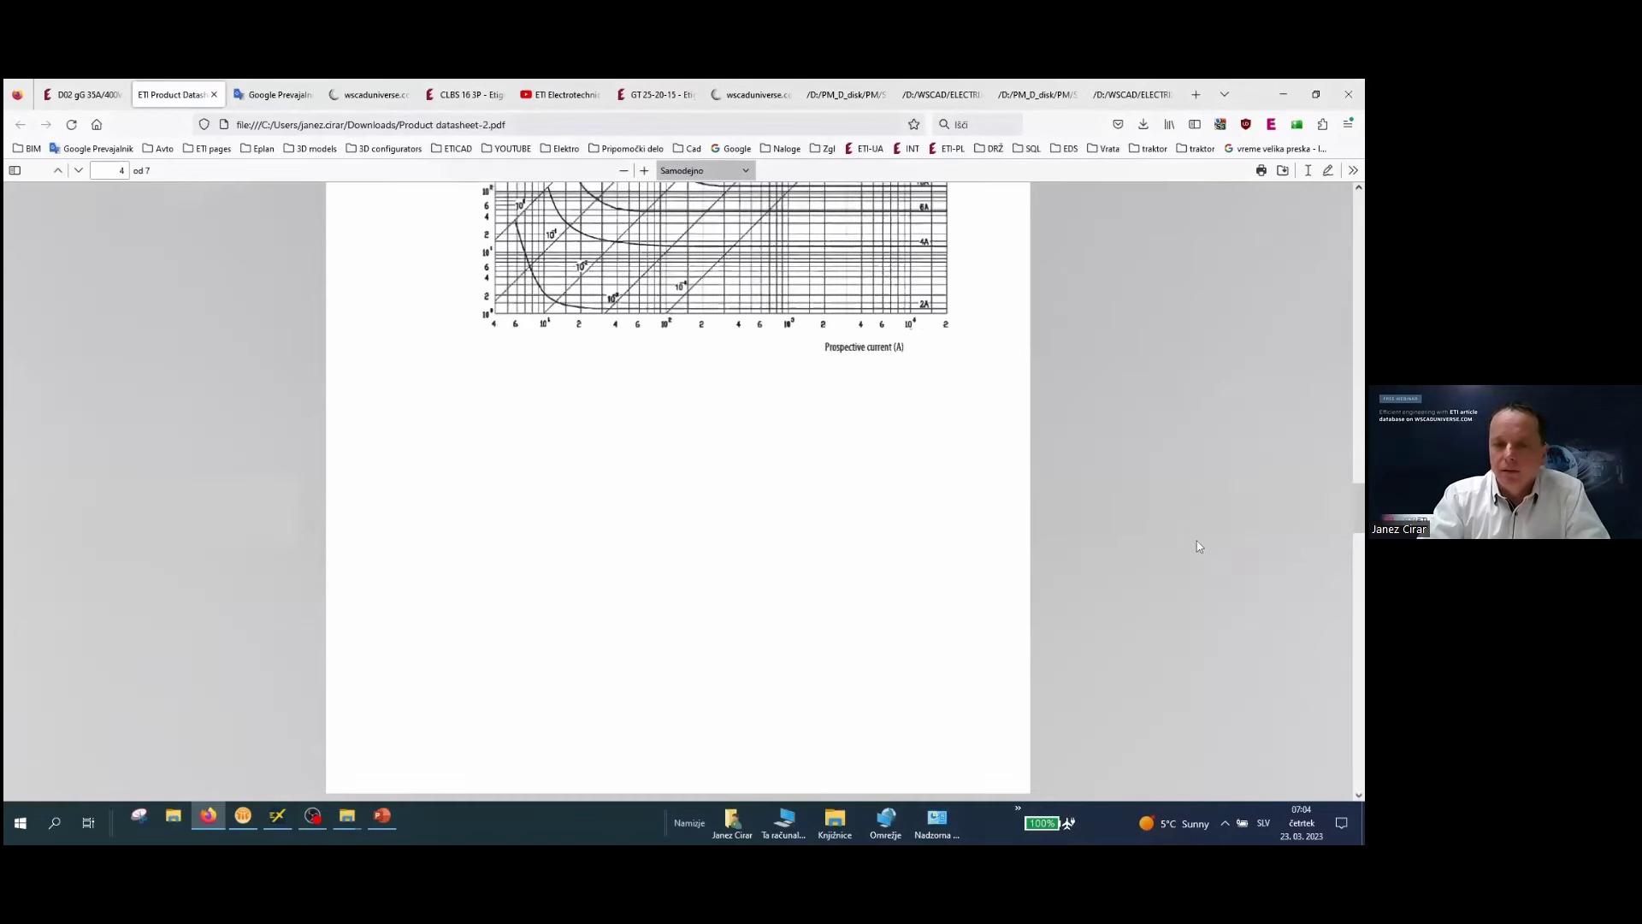
pyautogui.scroll(-6, 1199, 546)
pyautogui.scroll(-6, 1199, 546)
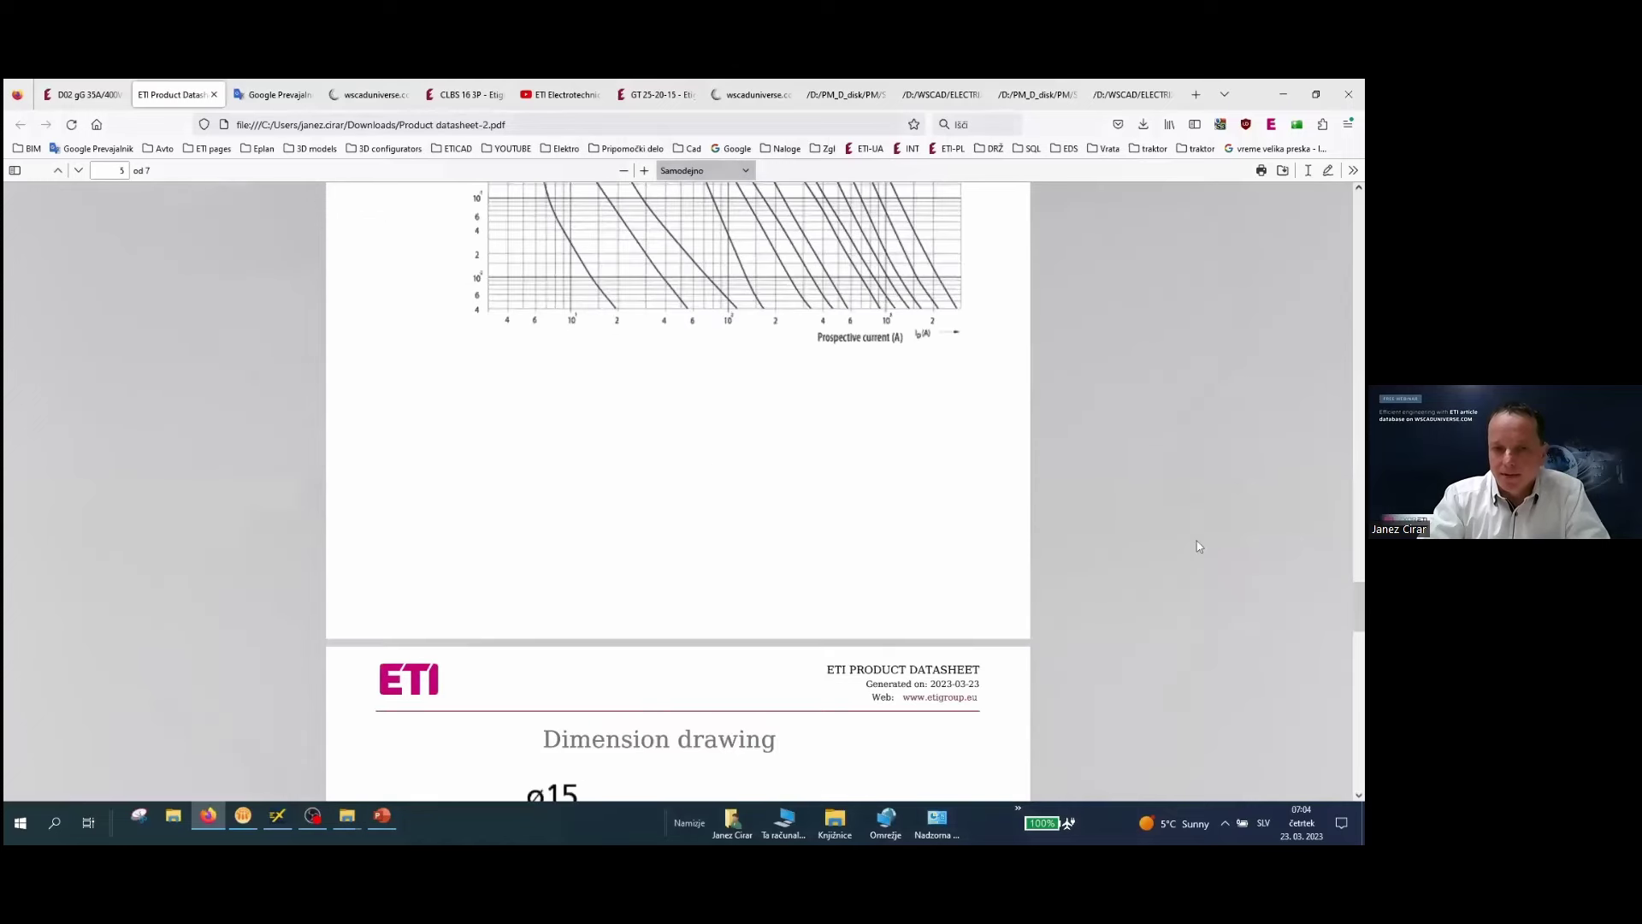
pyautogui.click(75, 95)
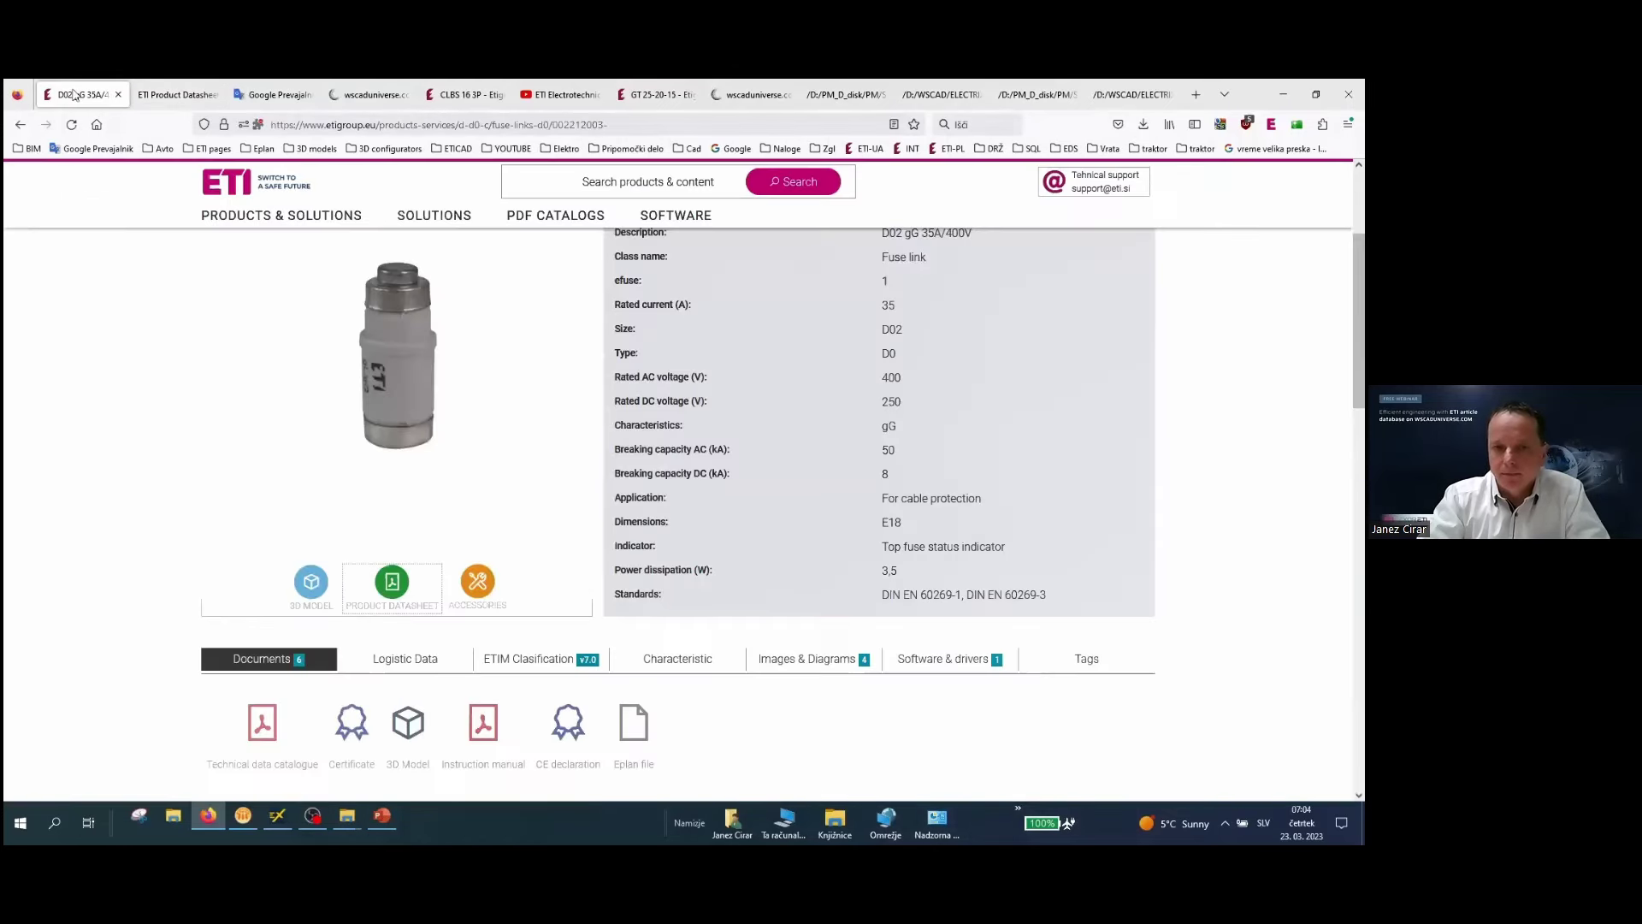
# View the 35A fuse link's Logistic Data, then its ETIM classification (EC001642, 400V, black).
pyautogui.scroll(-1, 492, 592)
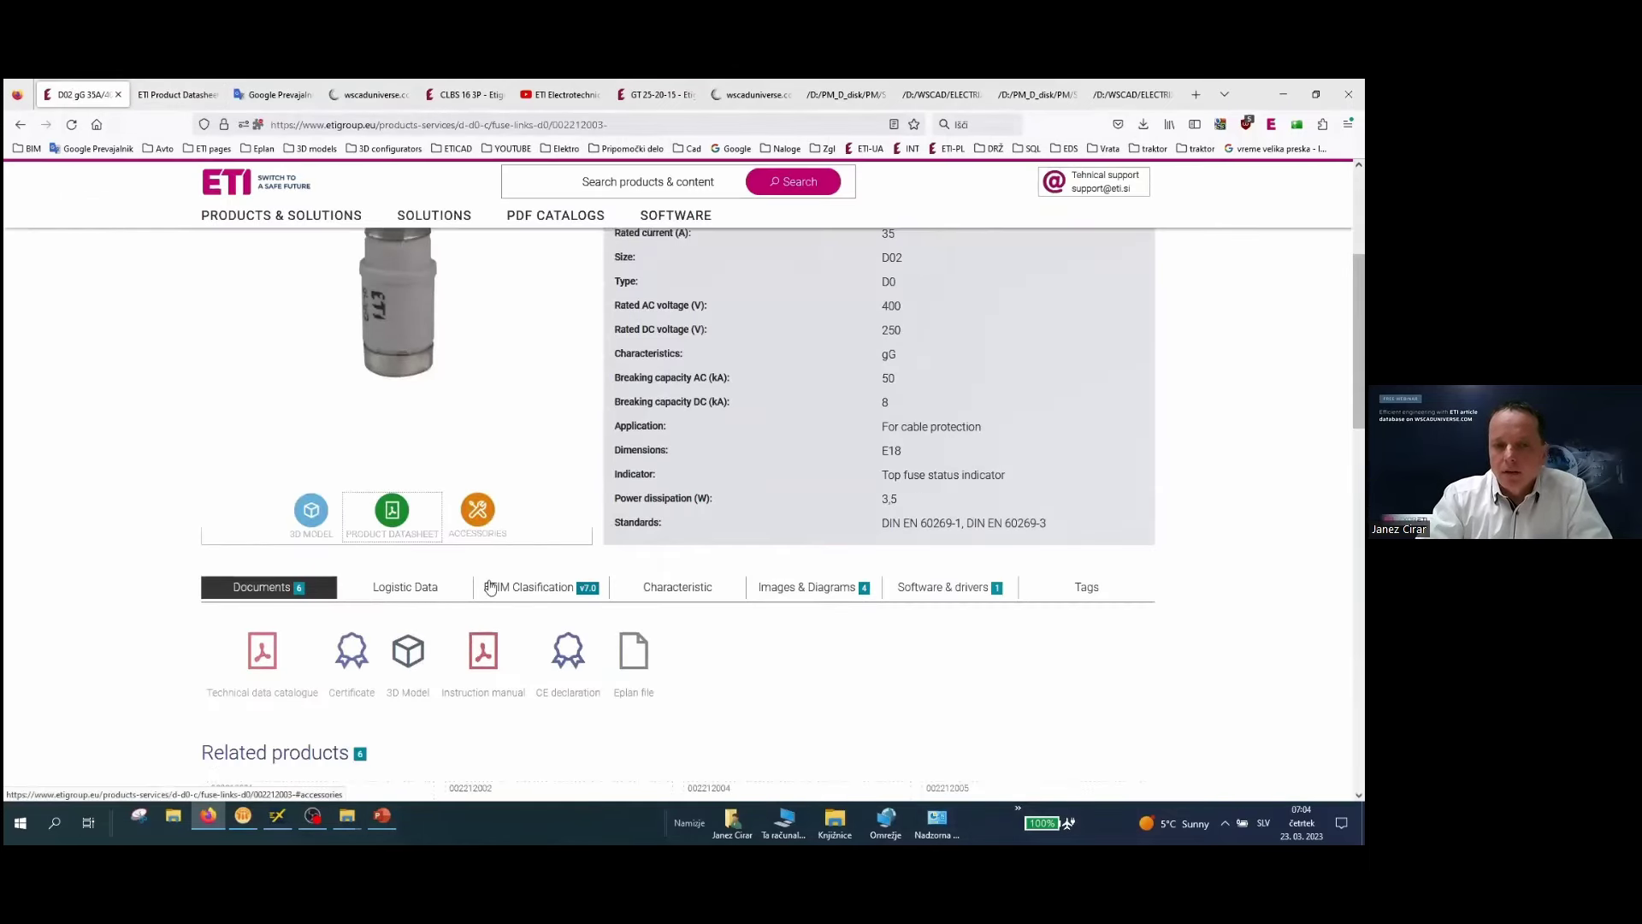
pyautogui.scroll(-1, 490, 587)
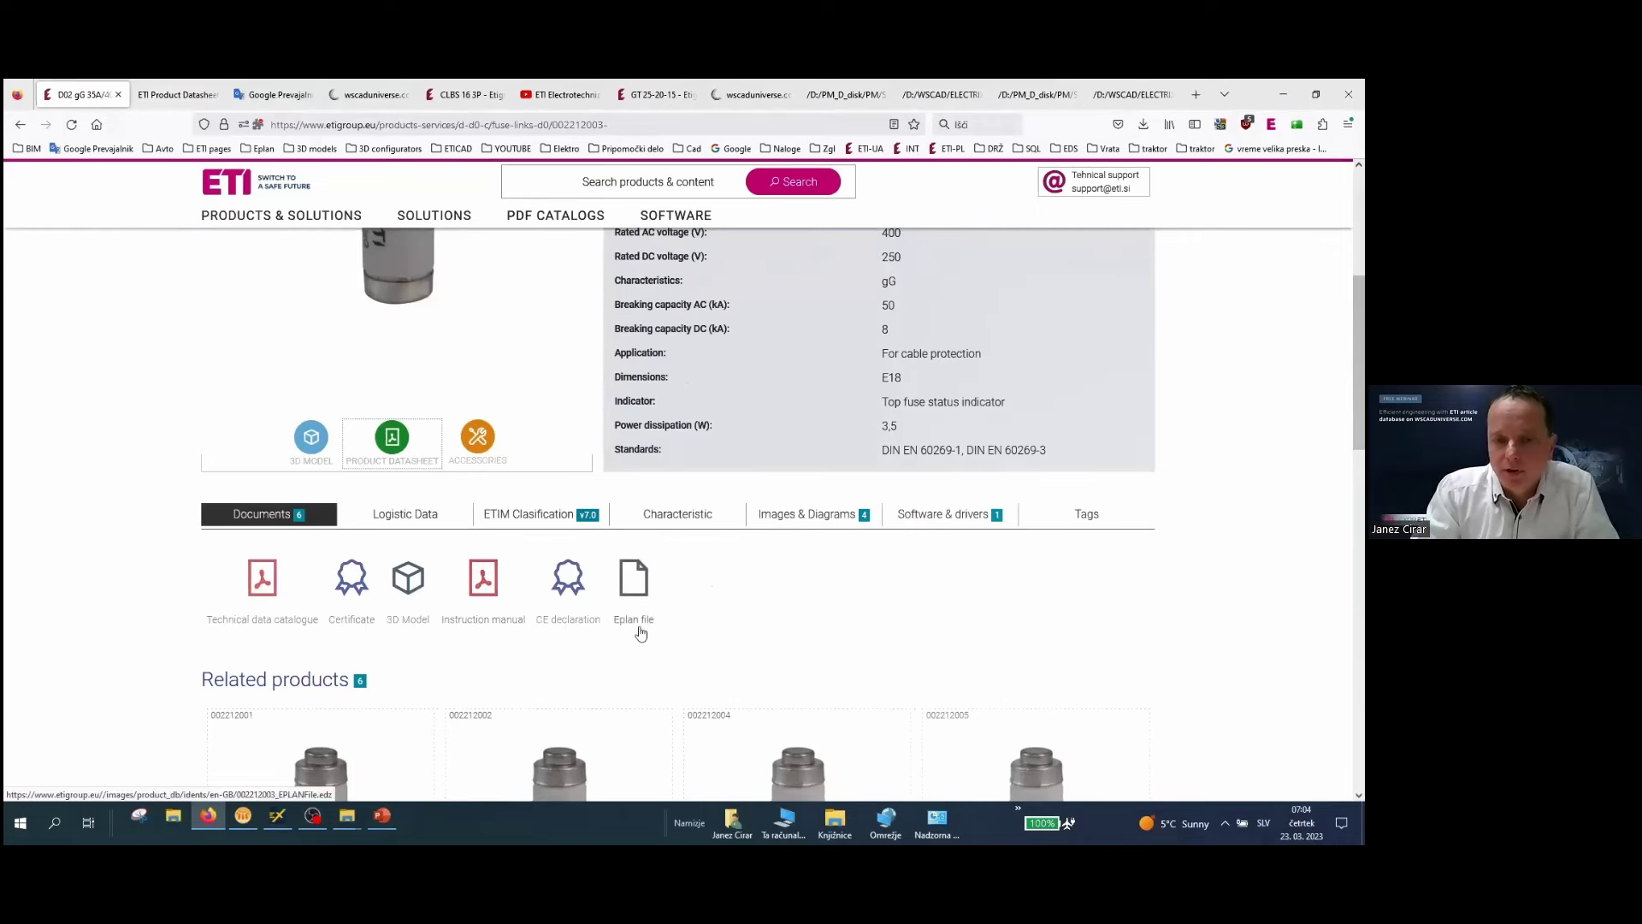
pyautogui.scroll(3, 640, 632)
pyautogui.scroll(3, 641, 631)
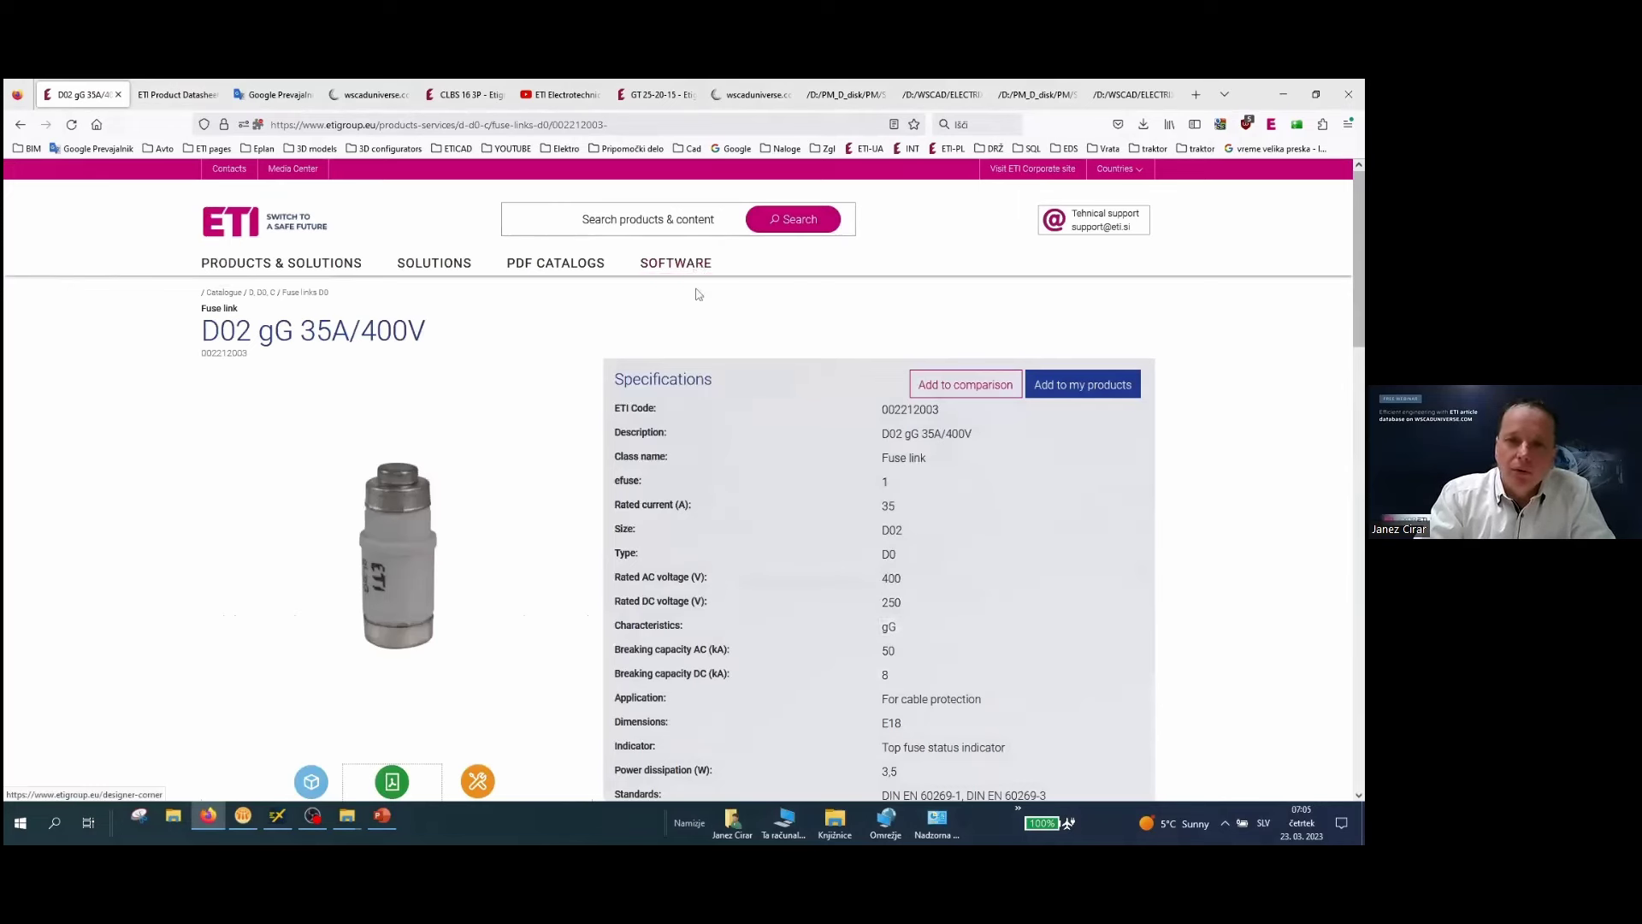
pyautogui.scroll(-4, 520, 525)
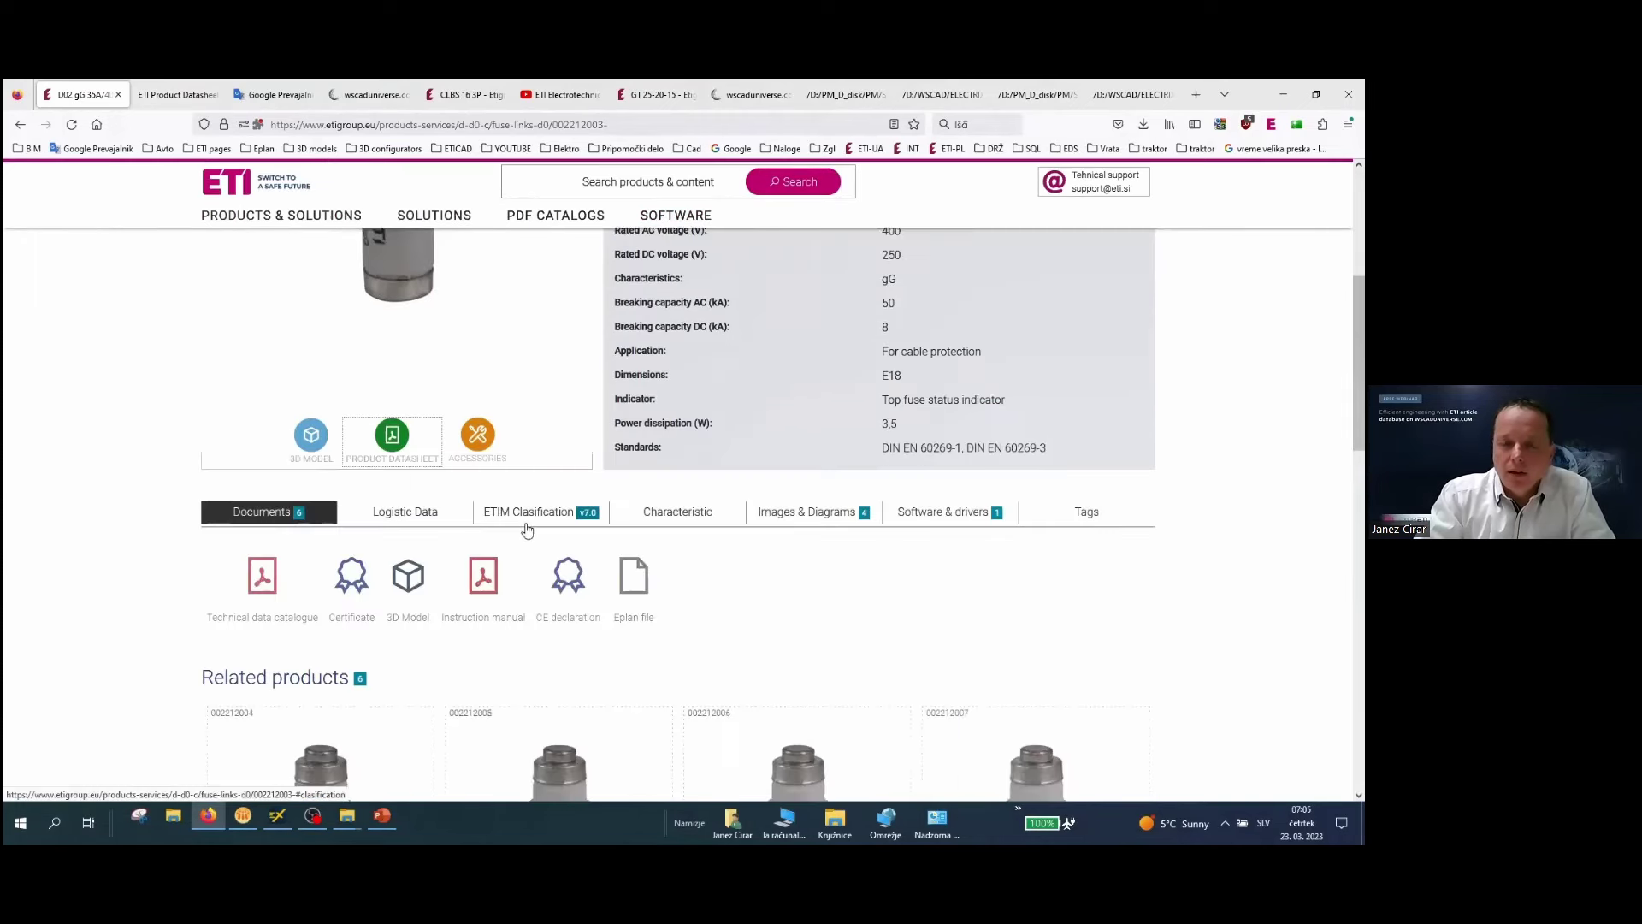
pyautogui.scroll(-1, 494, 489)
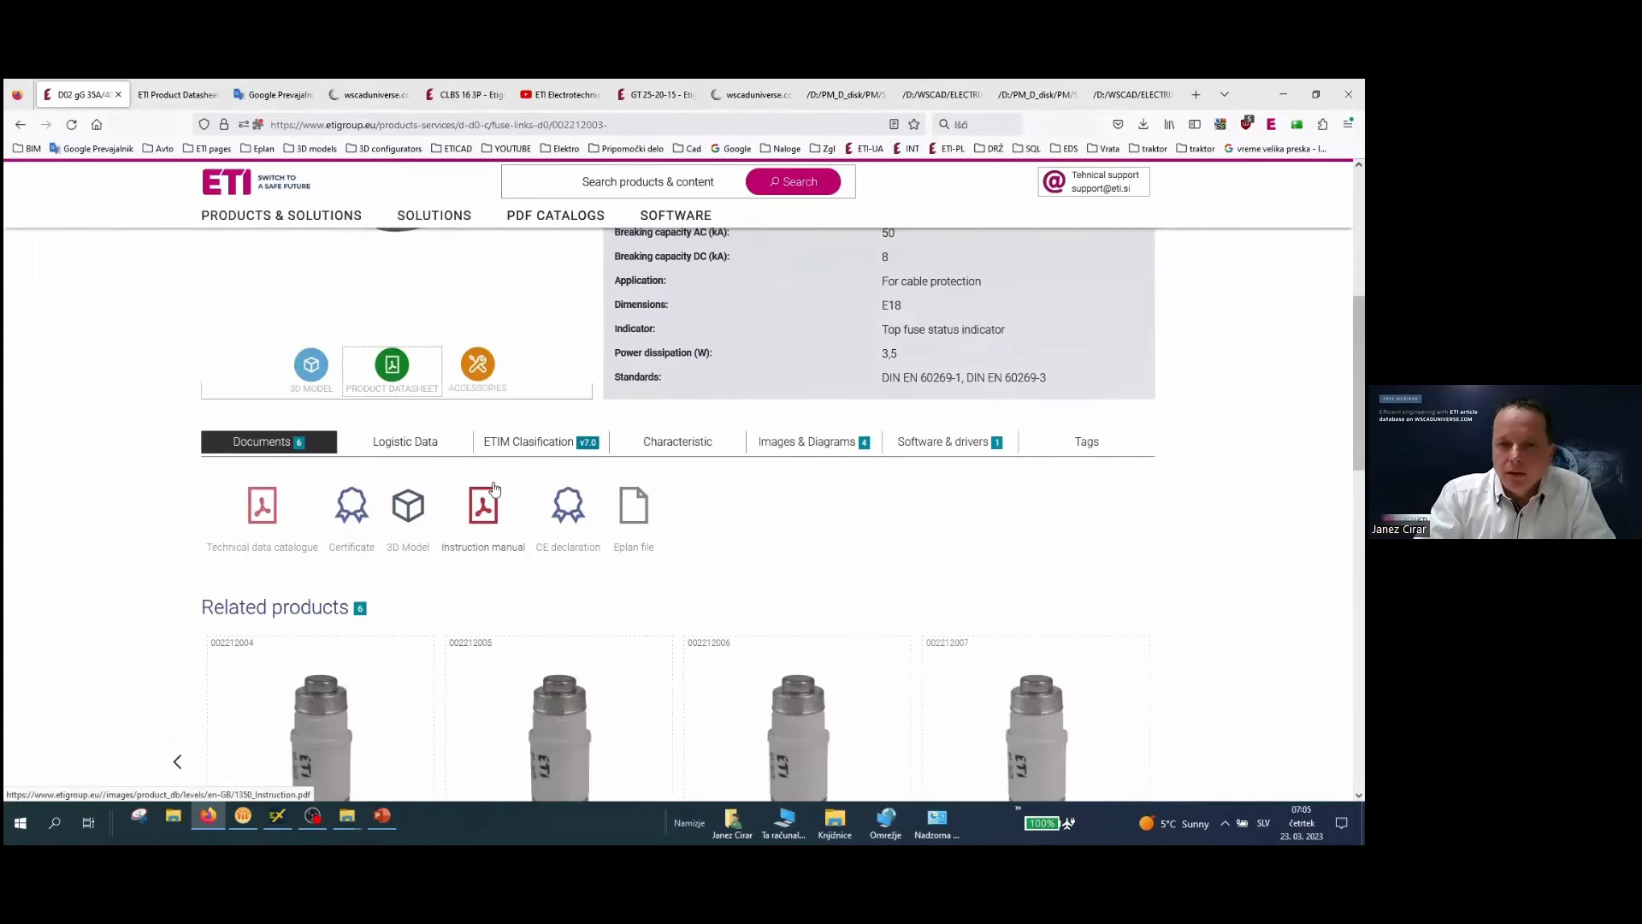
pyautogui.click(411, 453)
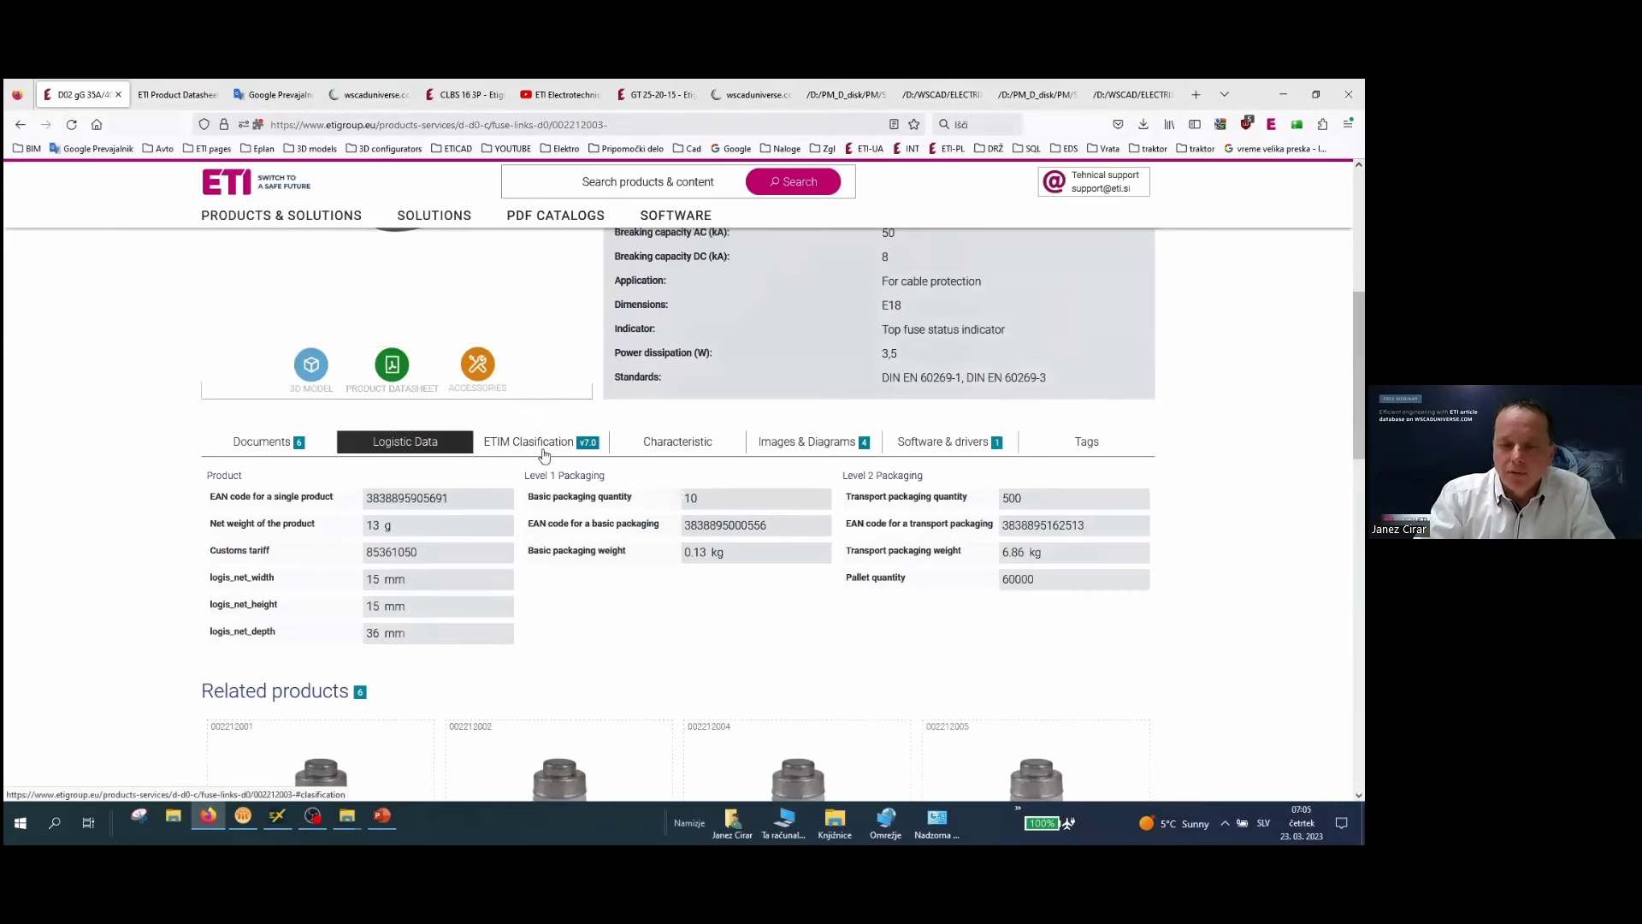
pyautogui.click(544, 455)
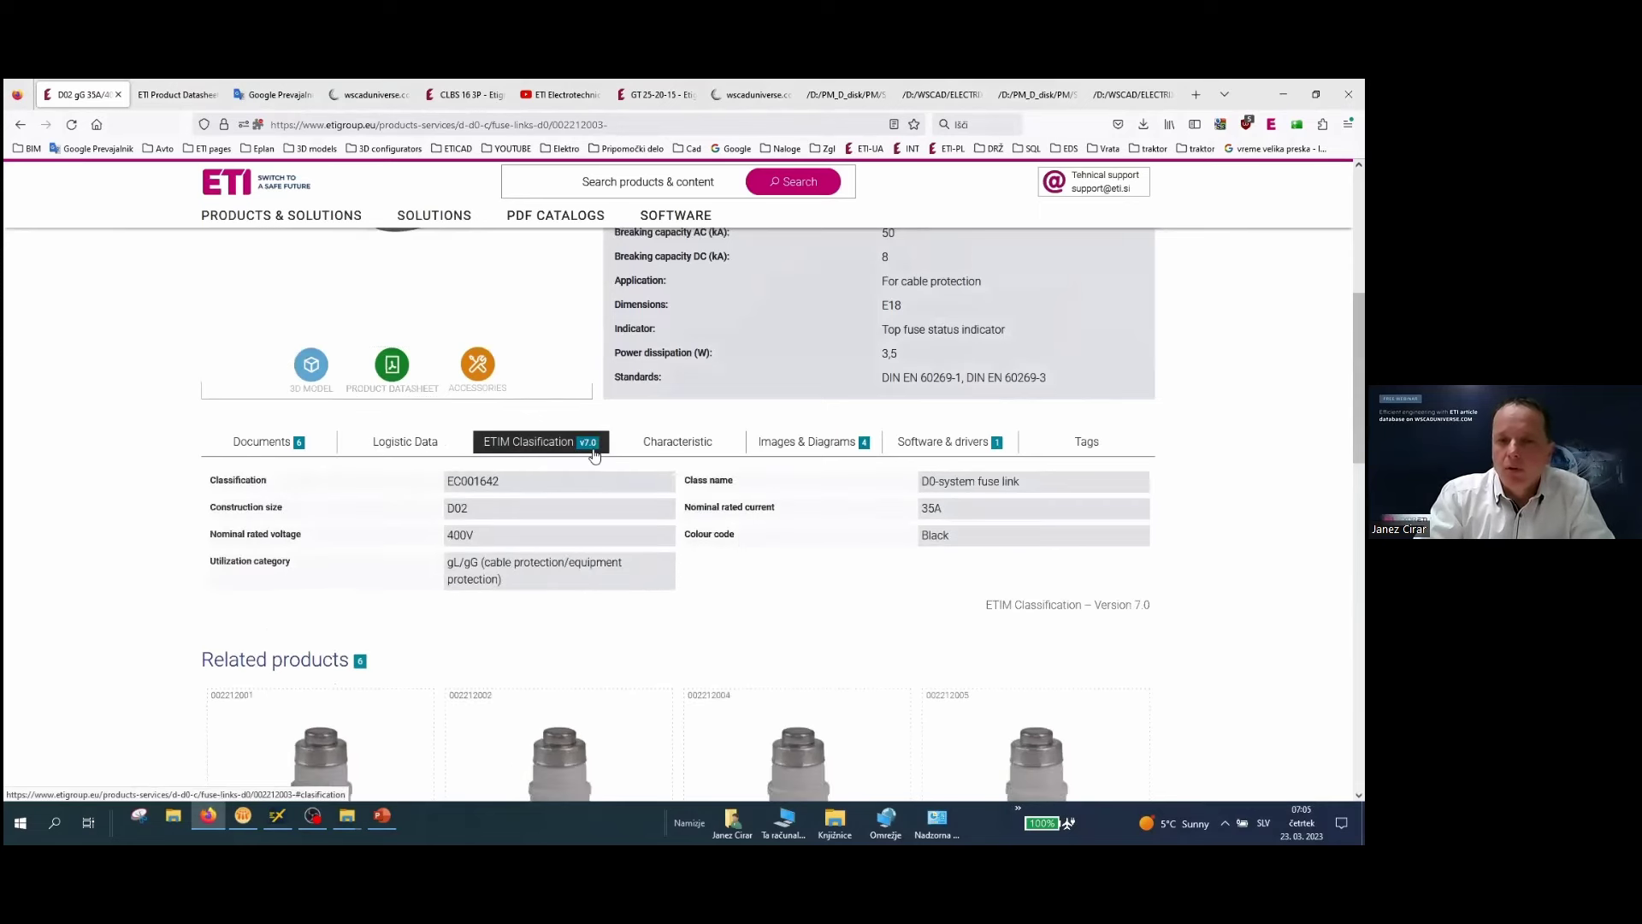
# Add the fuse link's time-current curve to the comparison and open the Fuse characteristic selection utility.
pyautogui.click(698, 446)
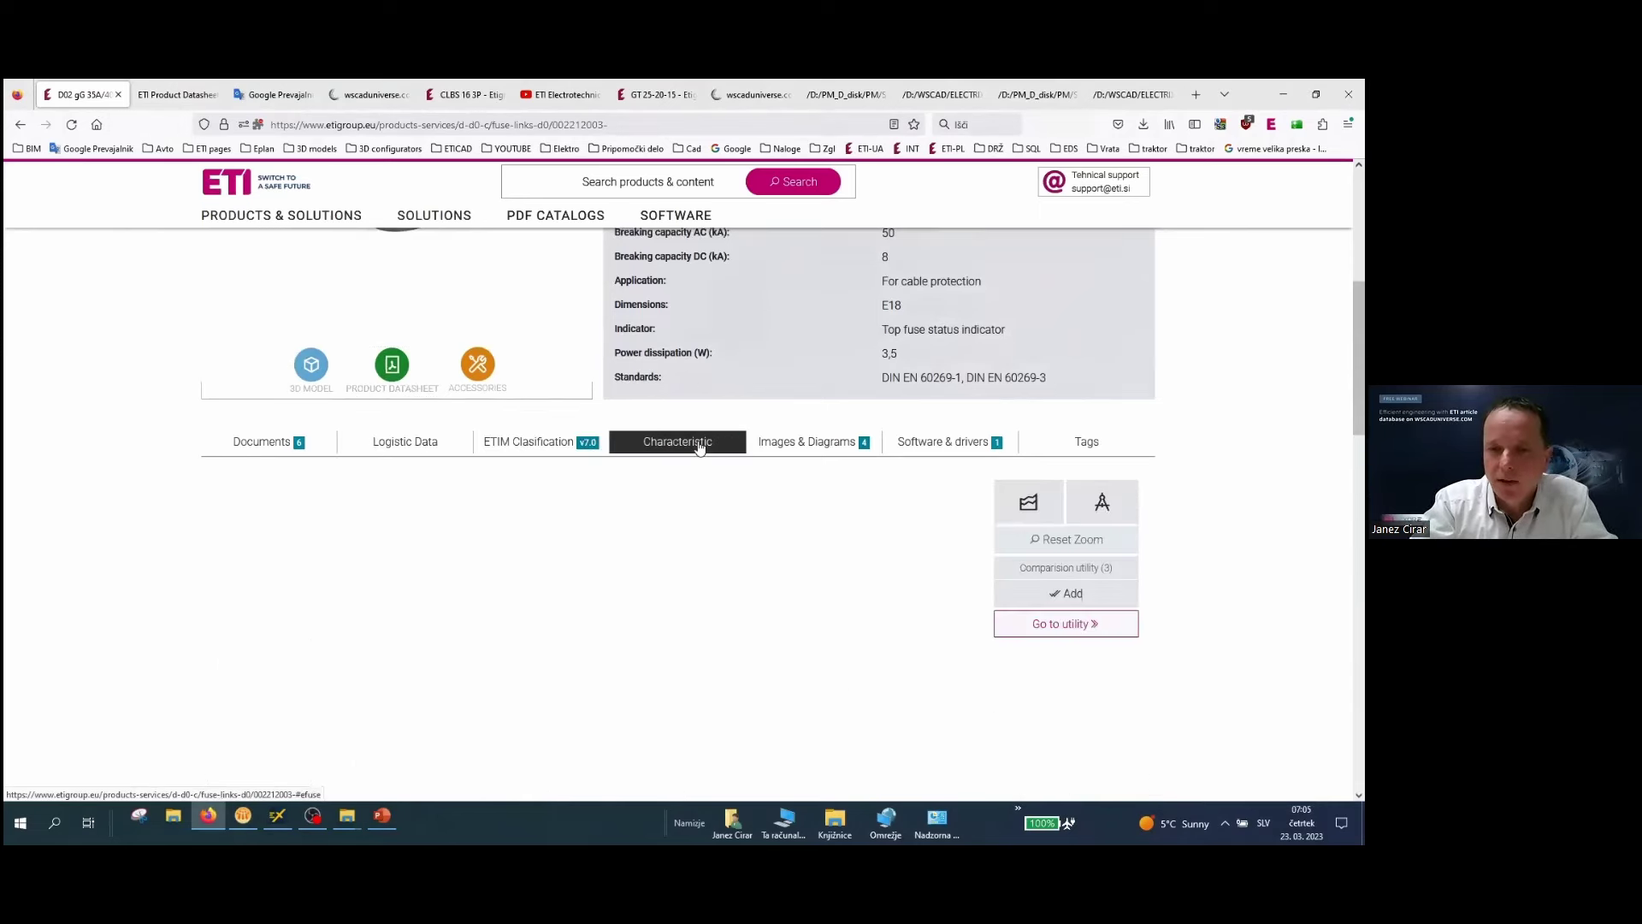
pyautogui.scroll(-1, 698, 443)
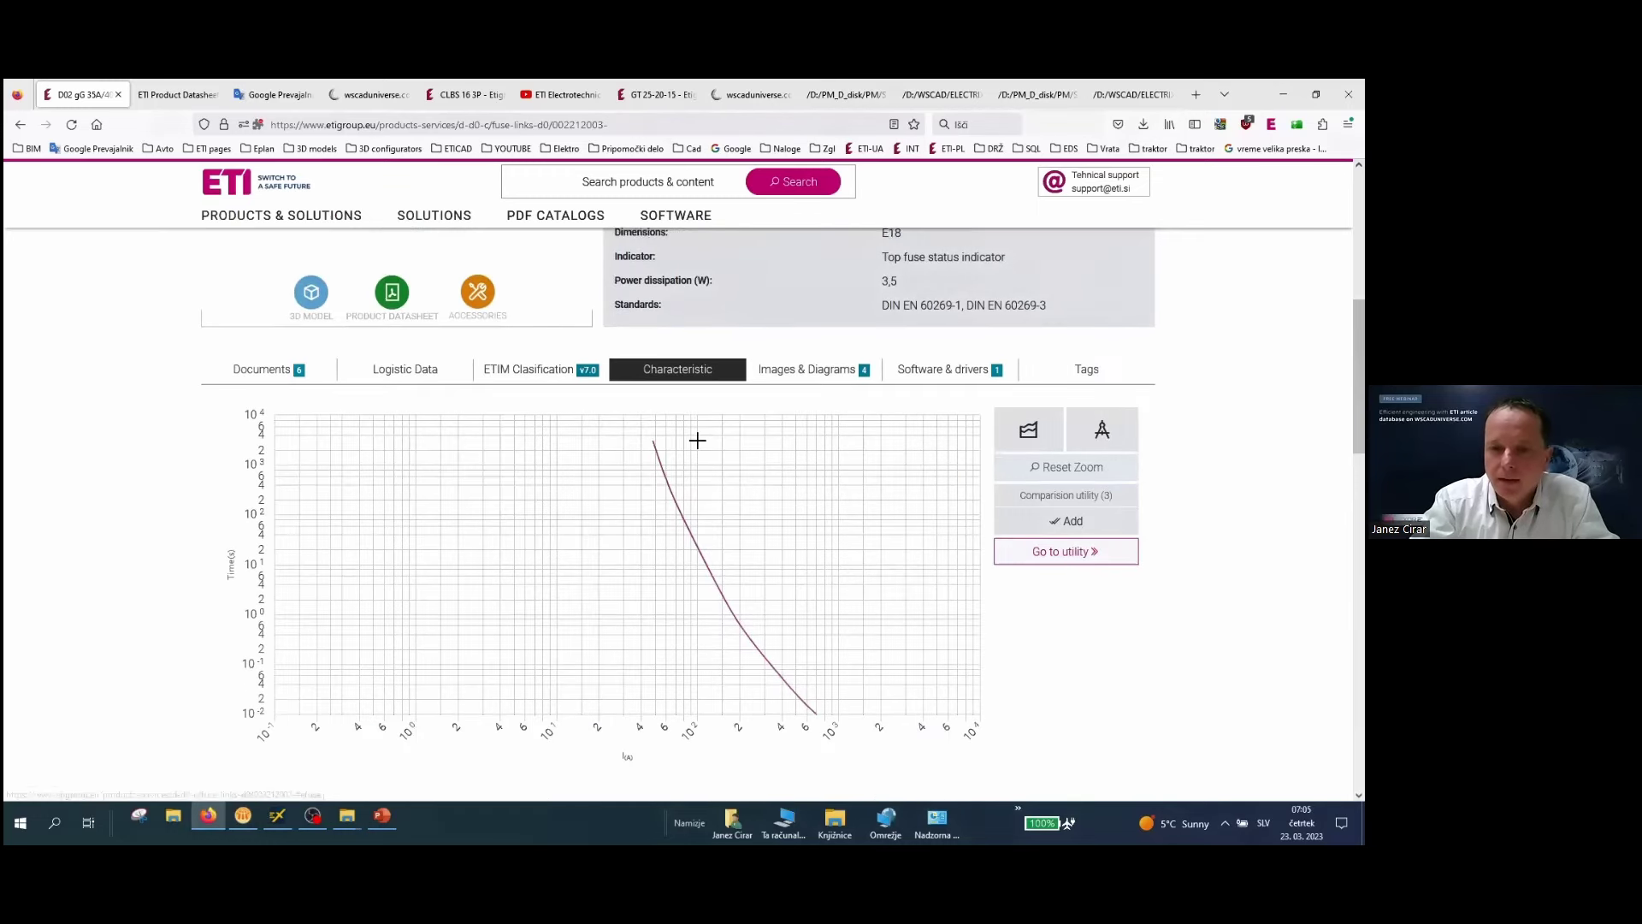
pyautogui.scroll(-1, 697, 441)
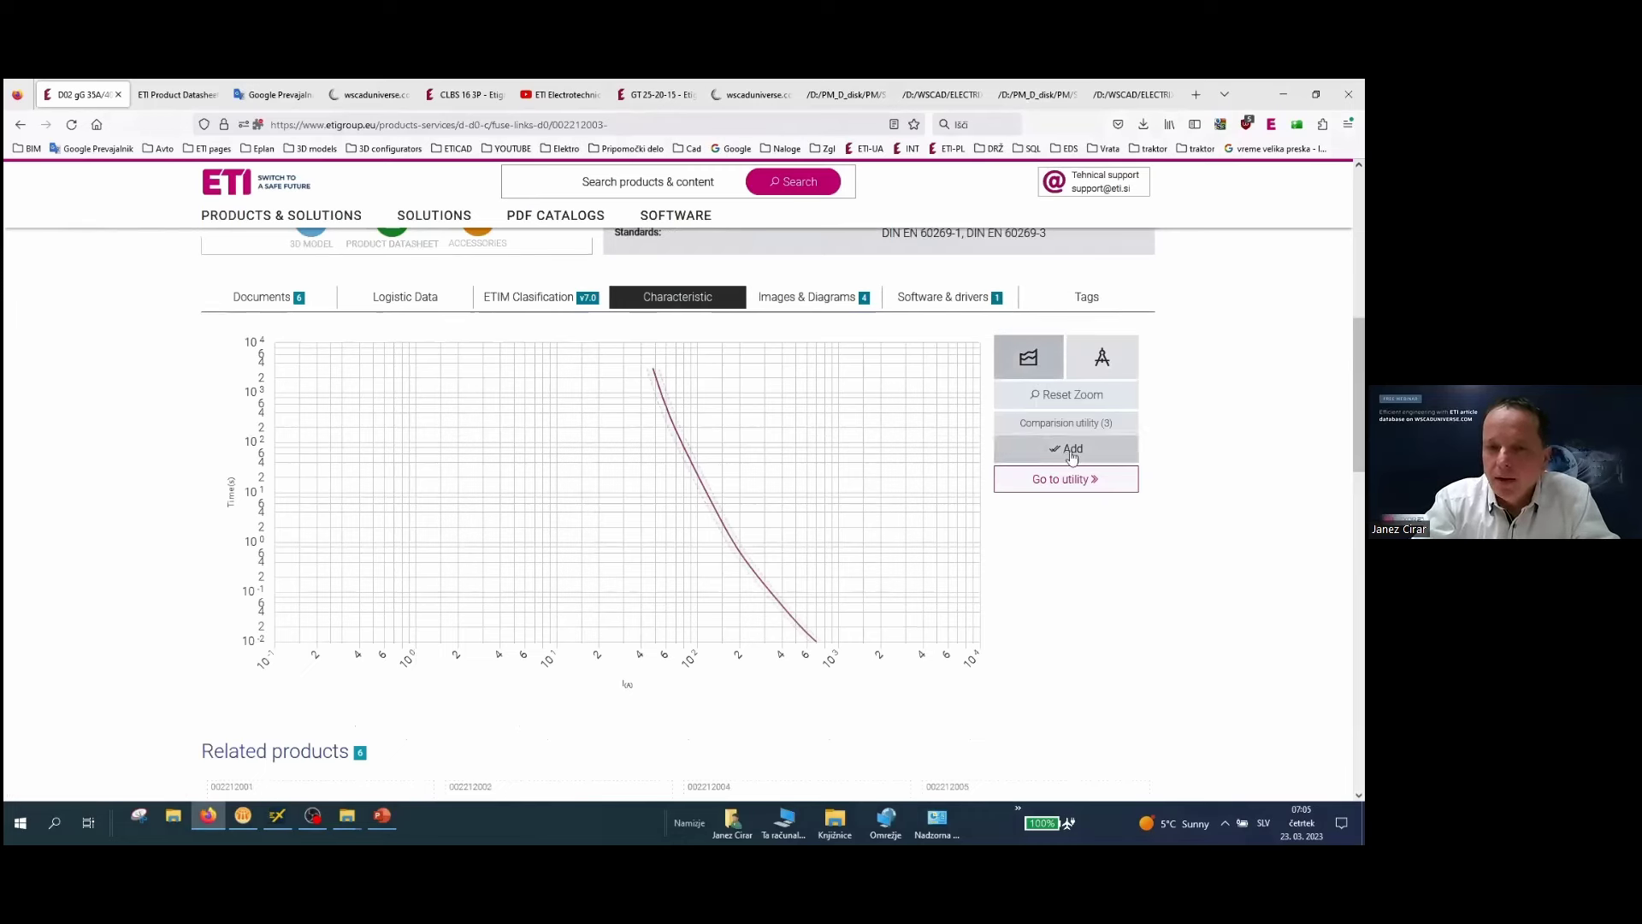
pyautogui.click(1073, 453)
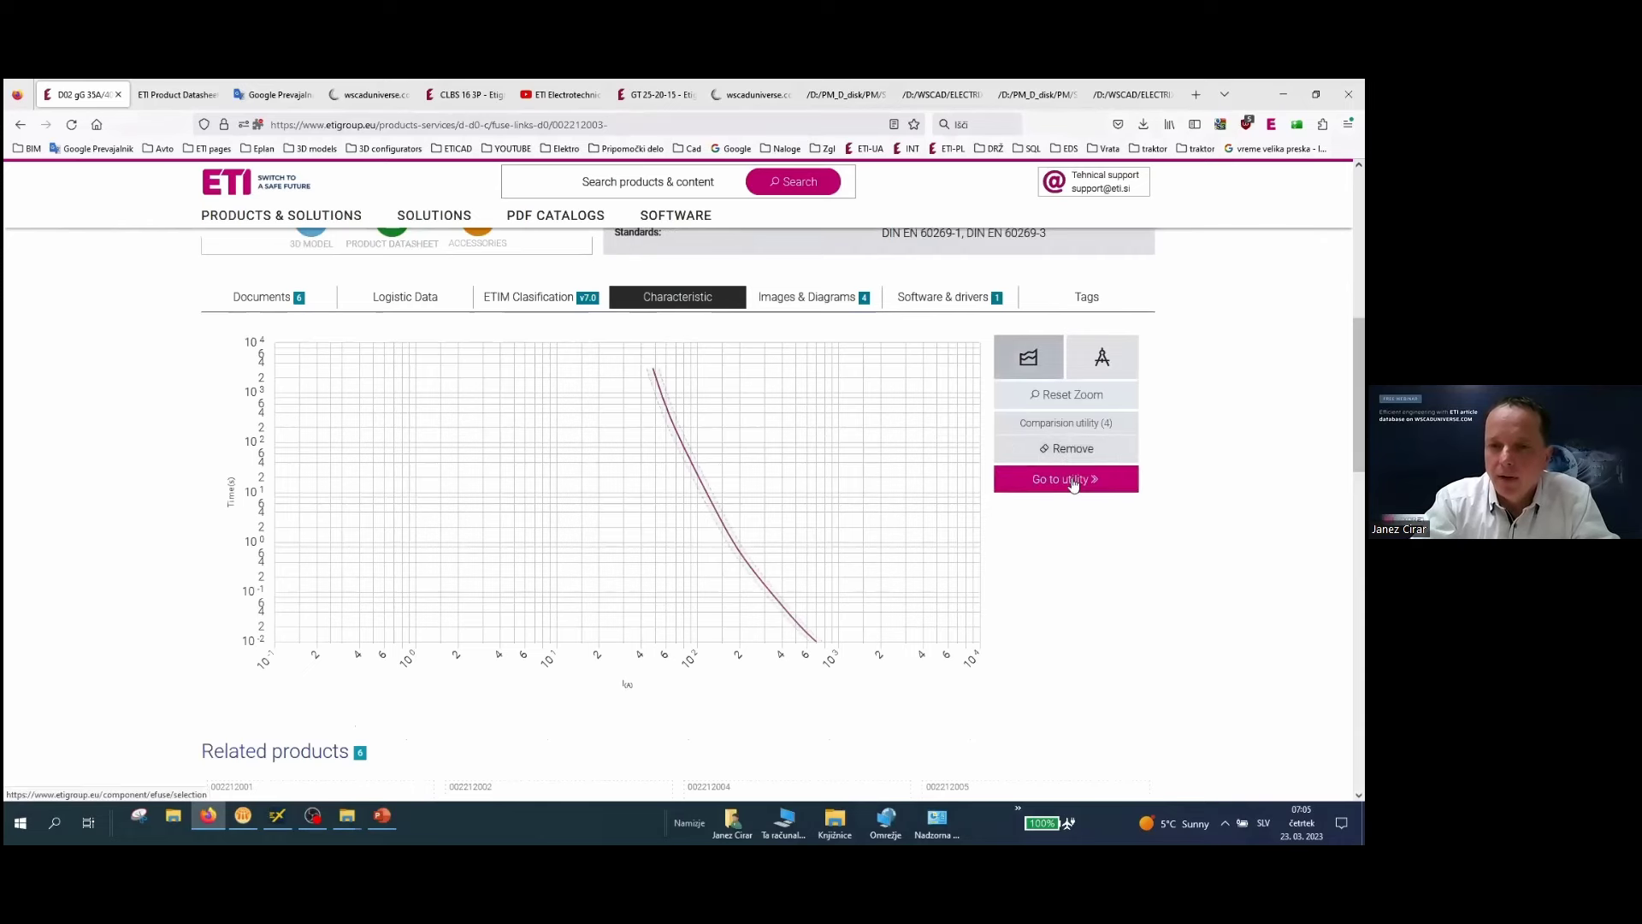
pyautogui.click(1074, 482)
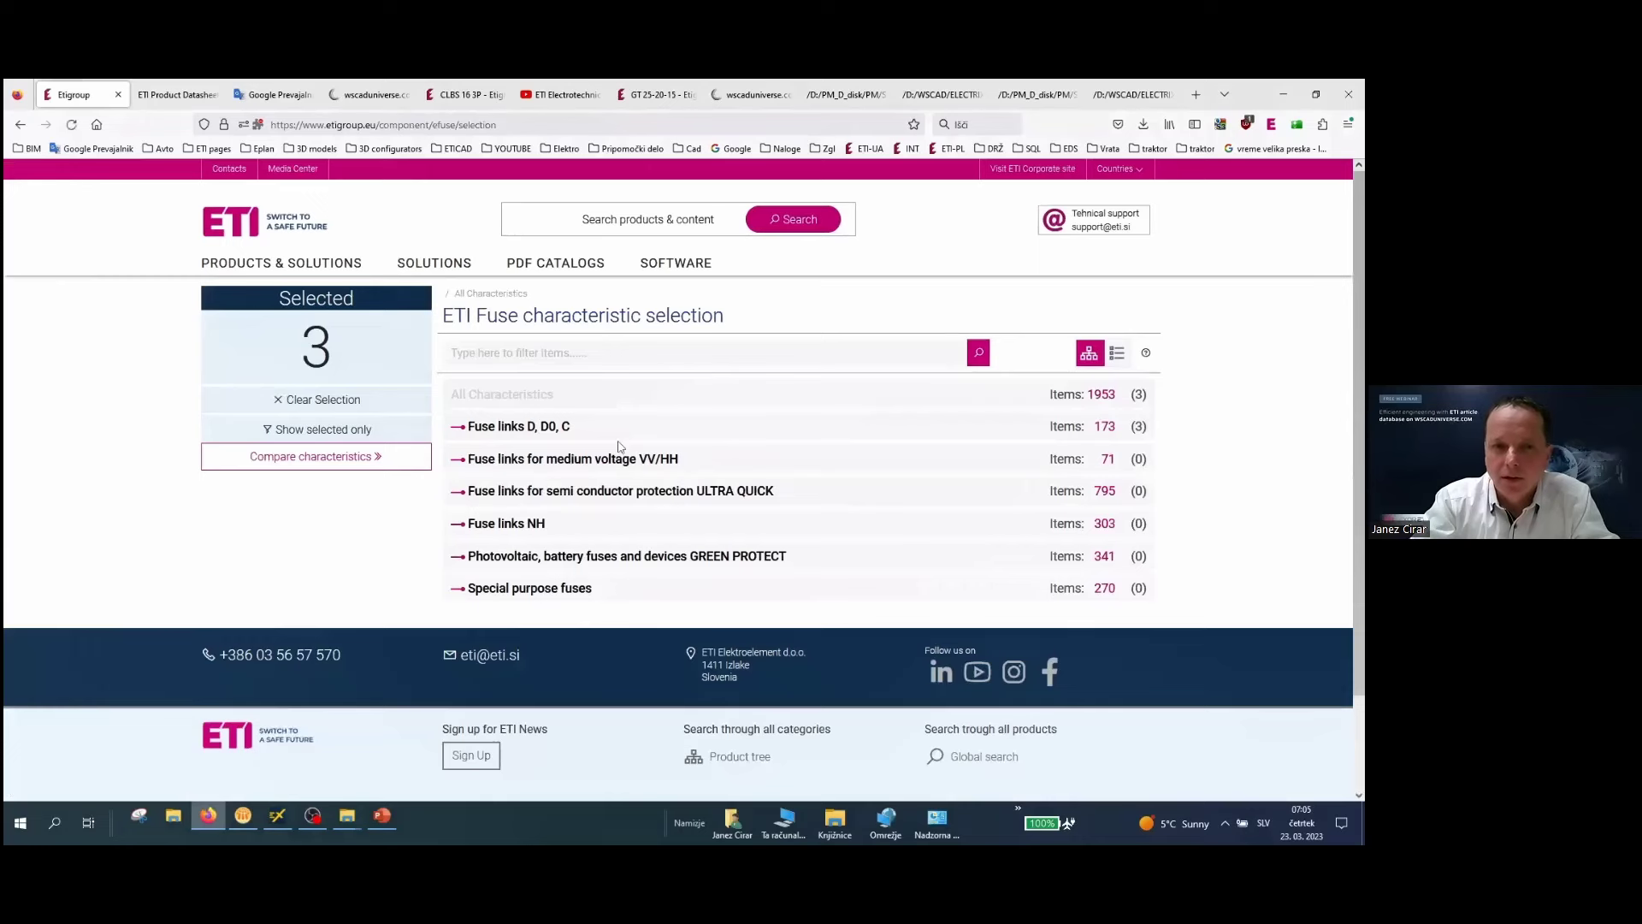
# Compare the three selected D/D0 fuse curves with rating labels, then go to the Software section.
pyautogui.click(393, 467)
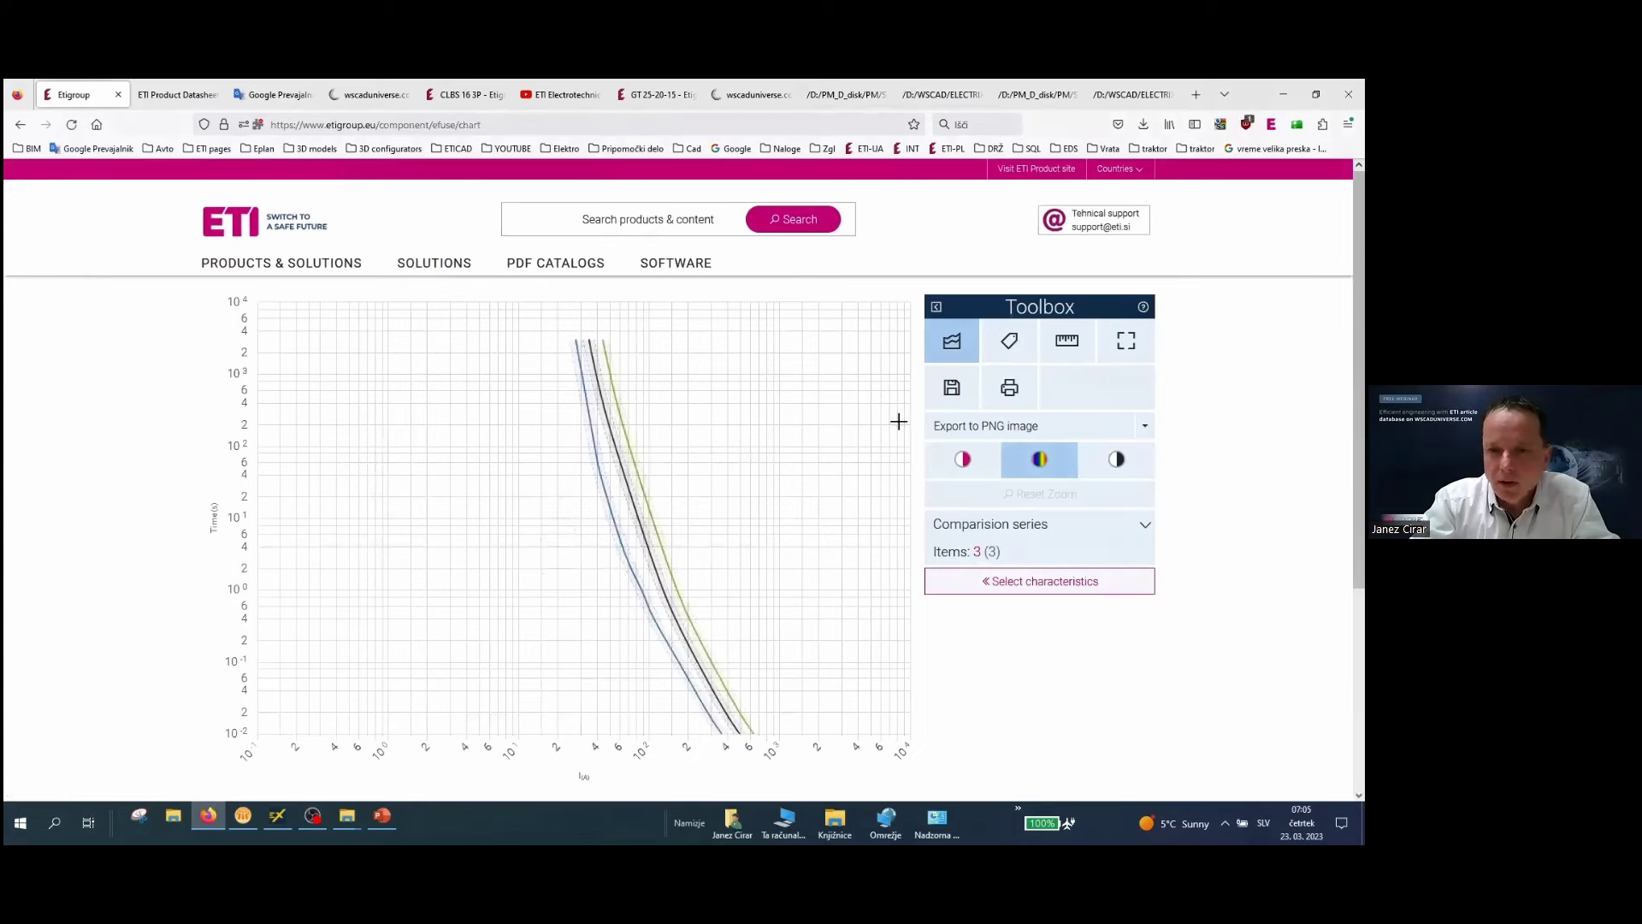
pyautogui.click(1010, 344)
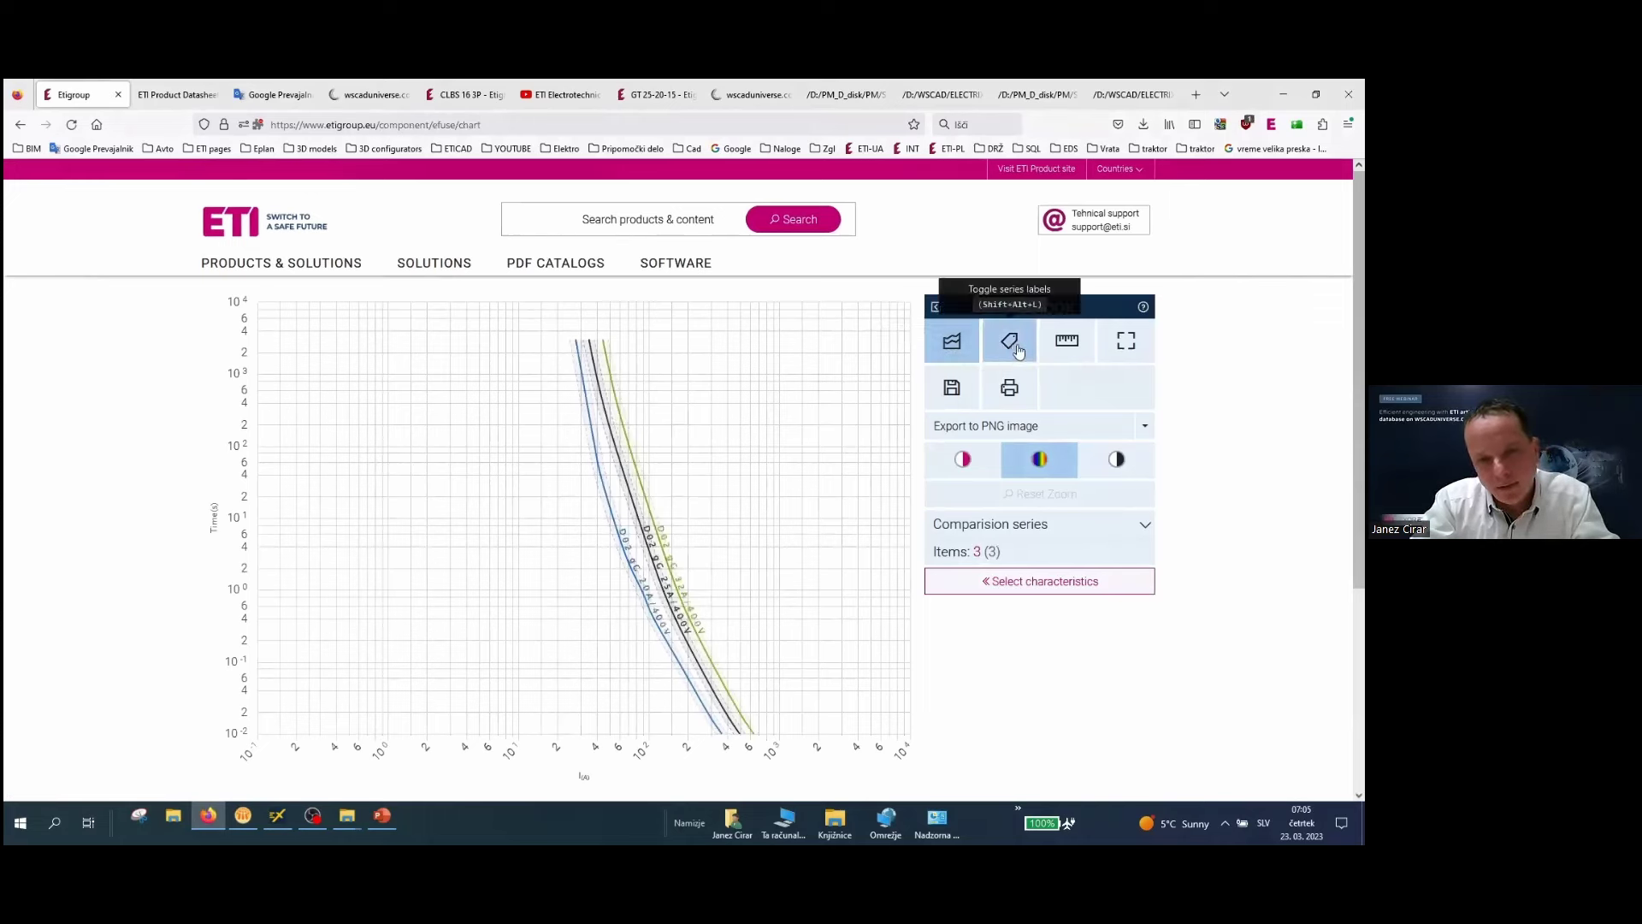
pyautogui.moveTo(641, 501)
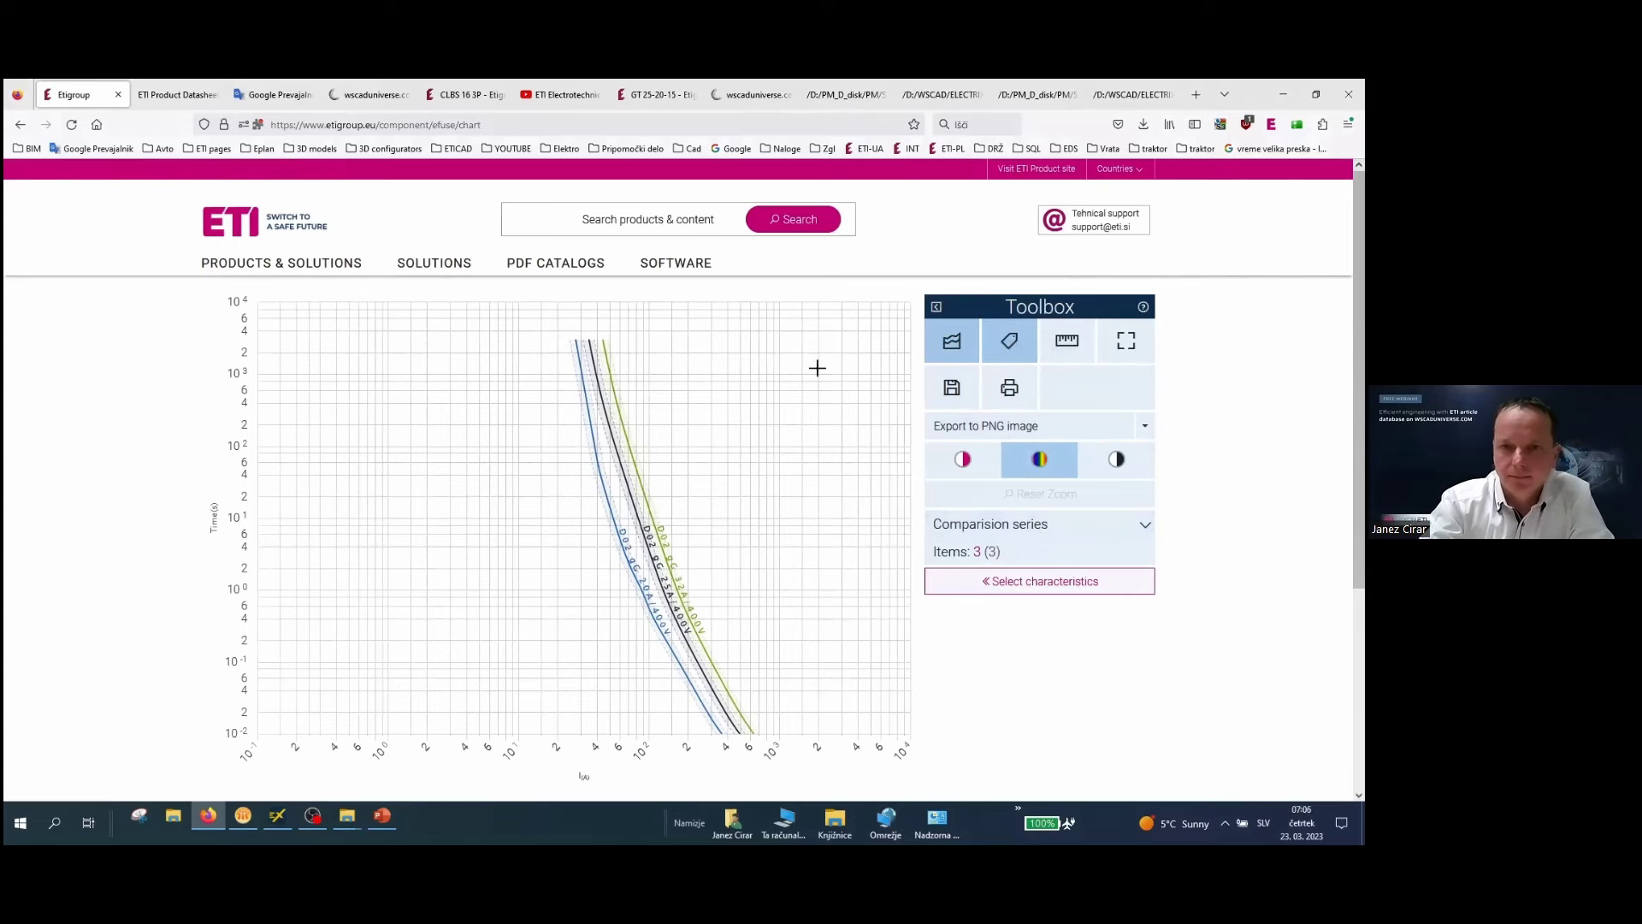
pyautogui.click(679, 271)
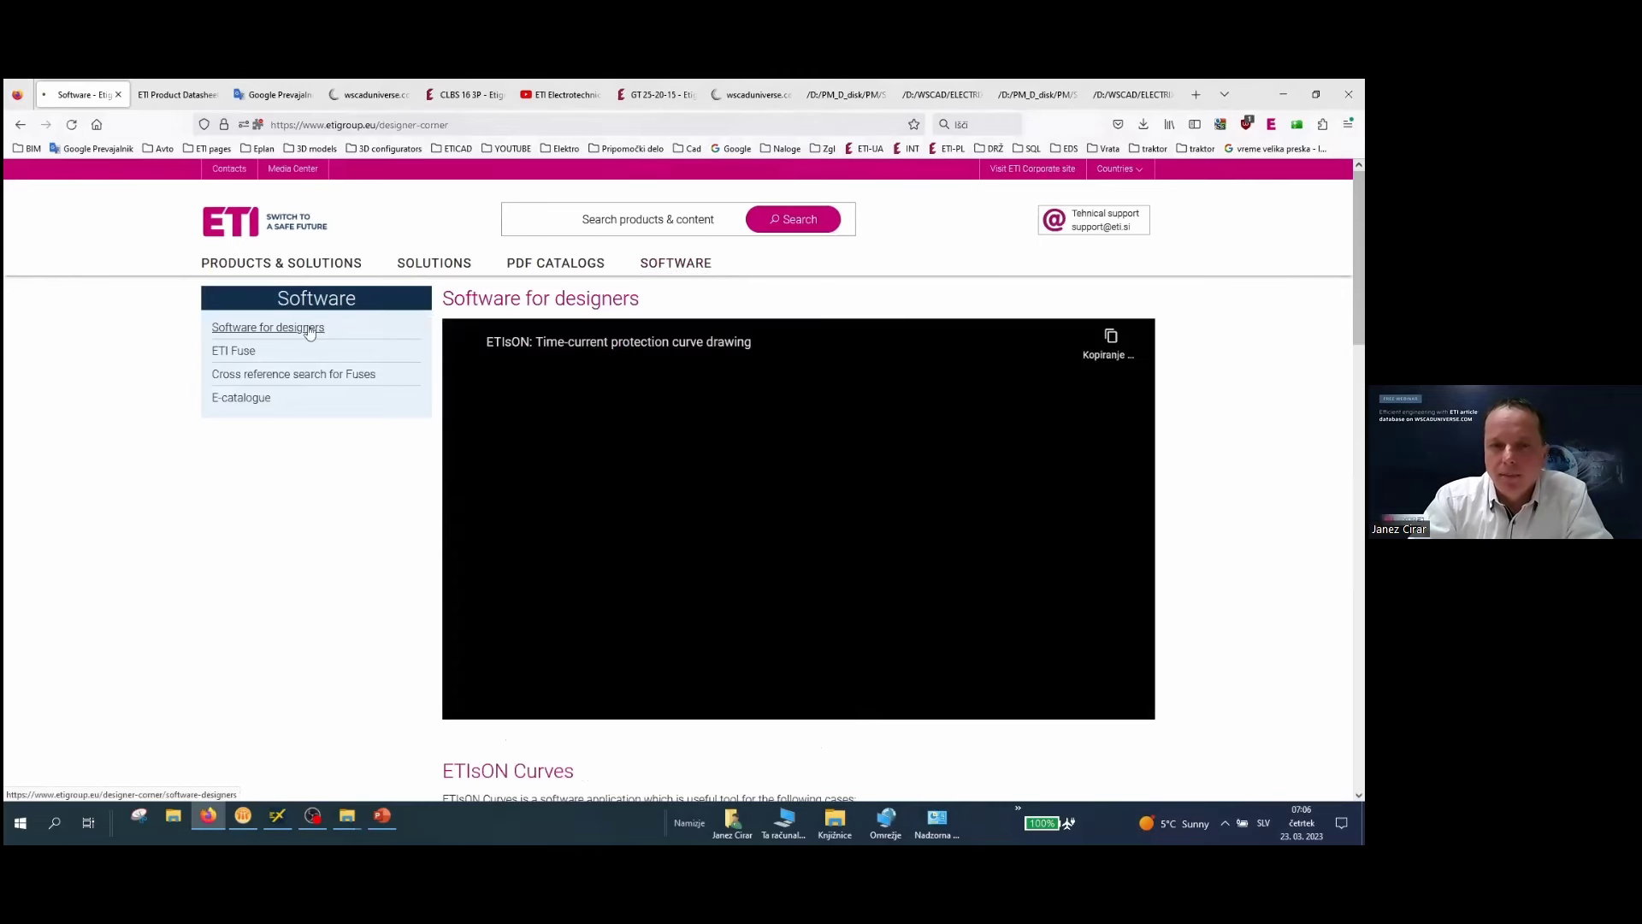
# Open Software for designers, then the ETICAD plug-in page, and scroll through its contents.
pyautogui.click(309, 329)
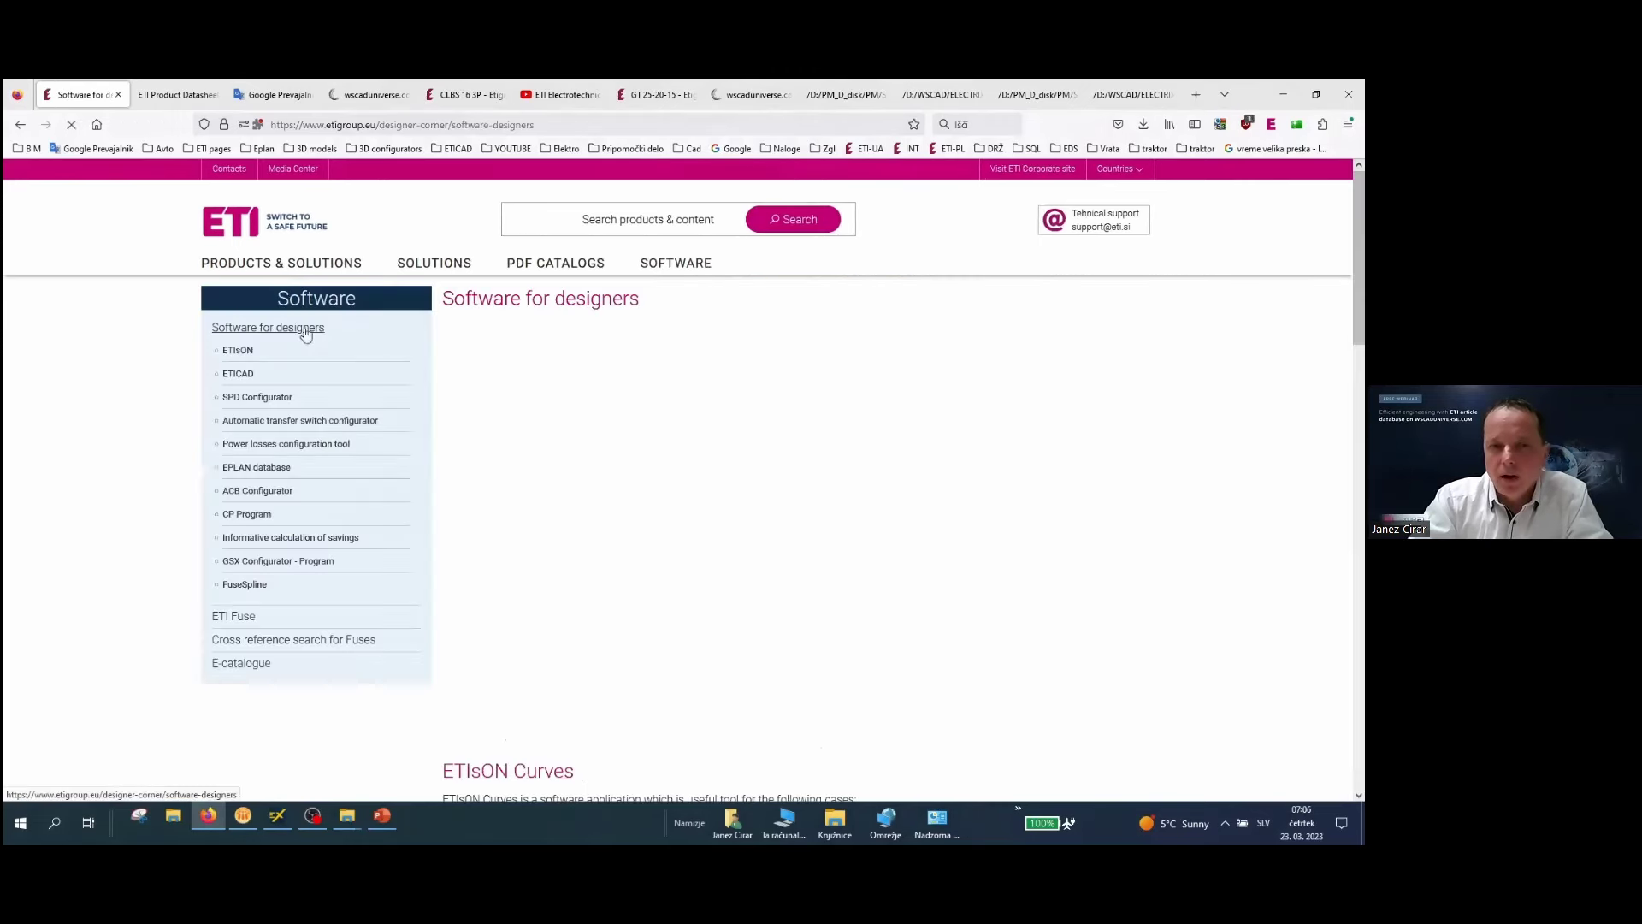
pyautogui.click(243, 374)
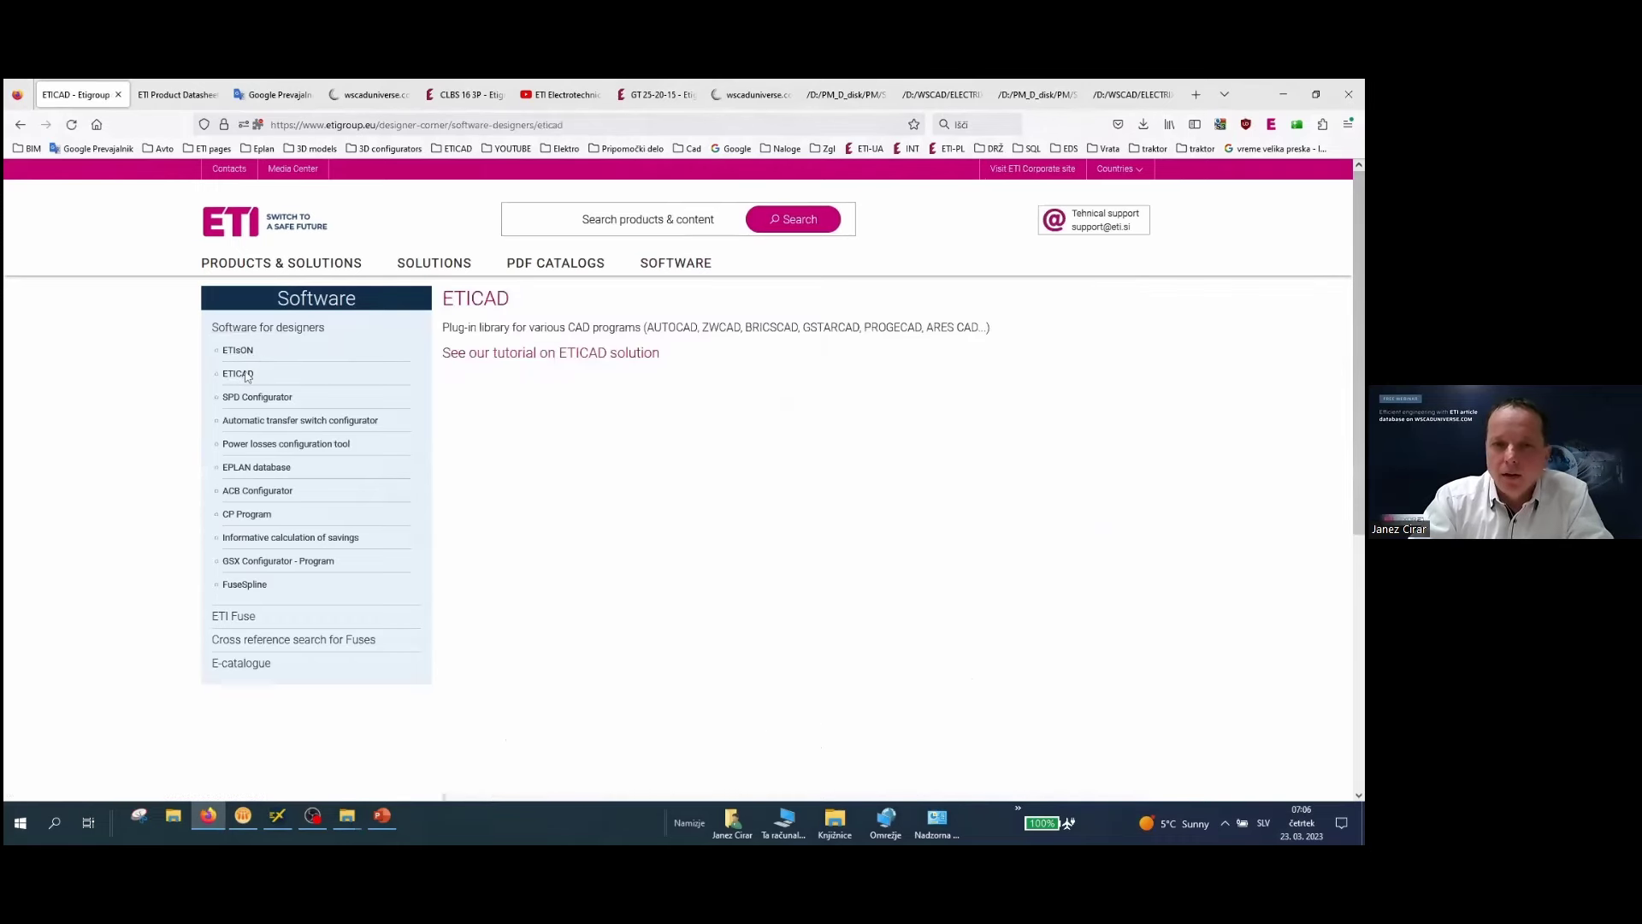
pyautogui.click(246, 377)
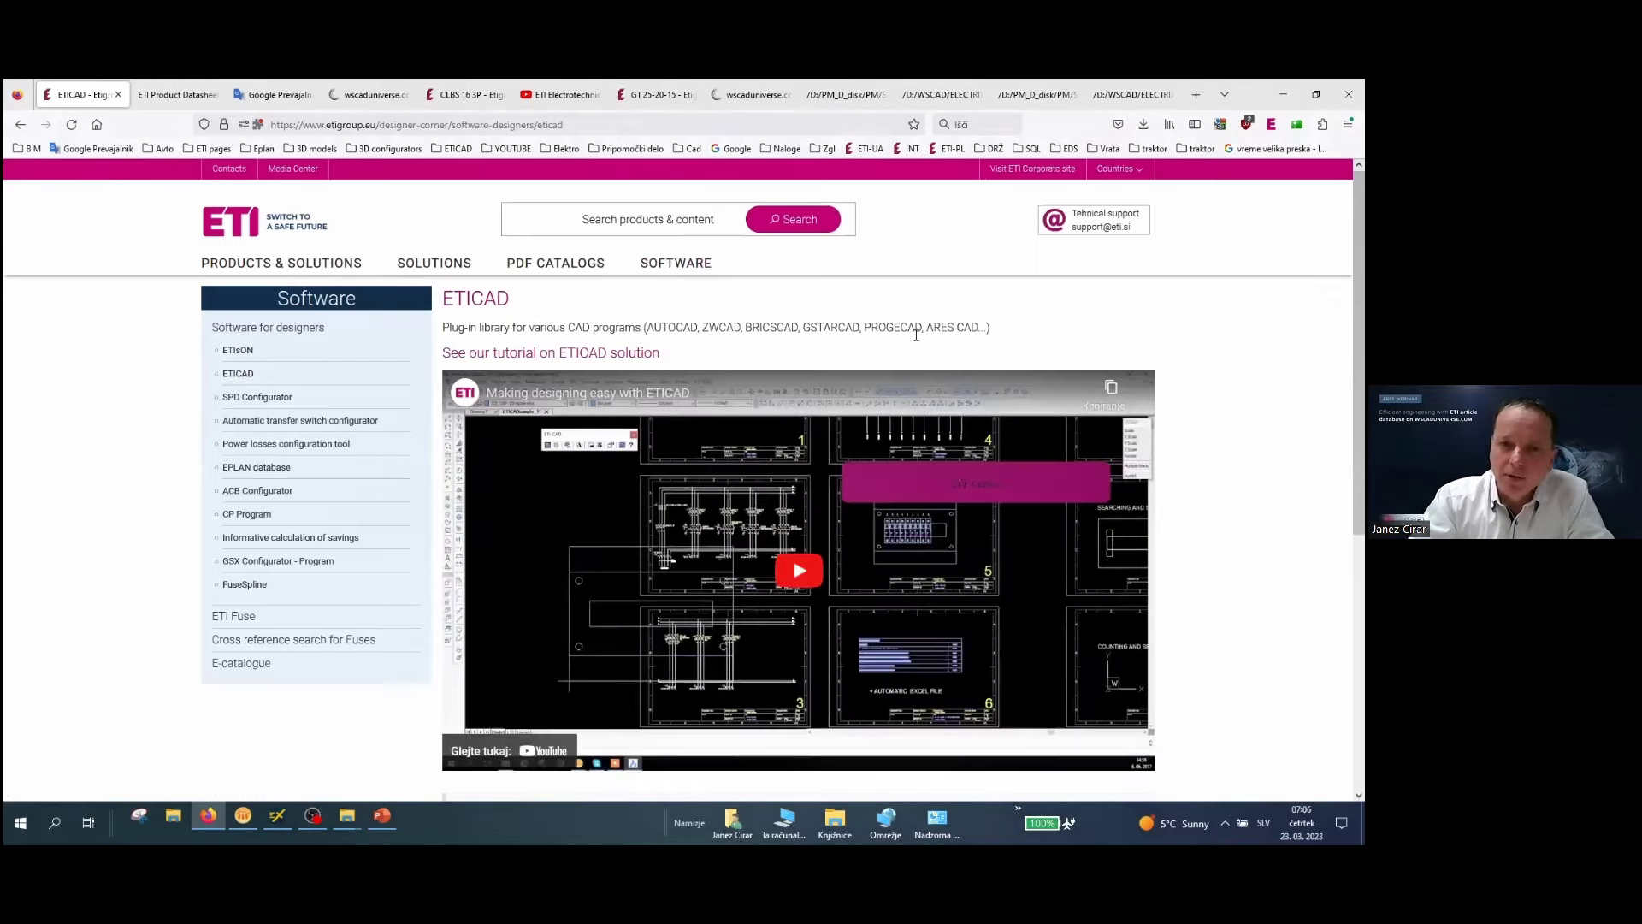
pyautogui.scroll(-1, 1258, 445)
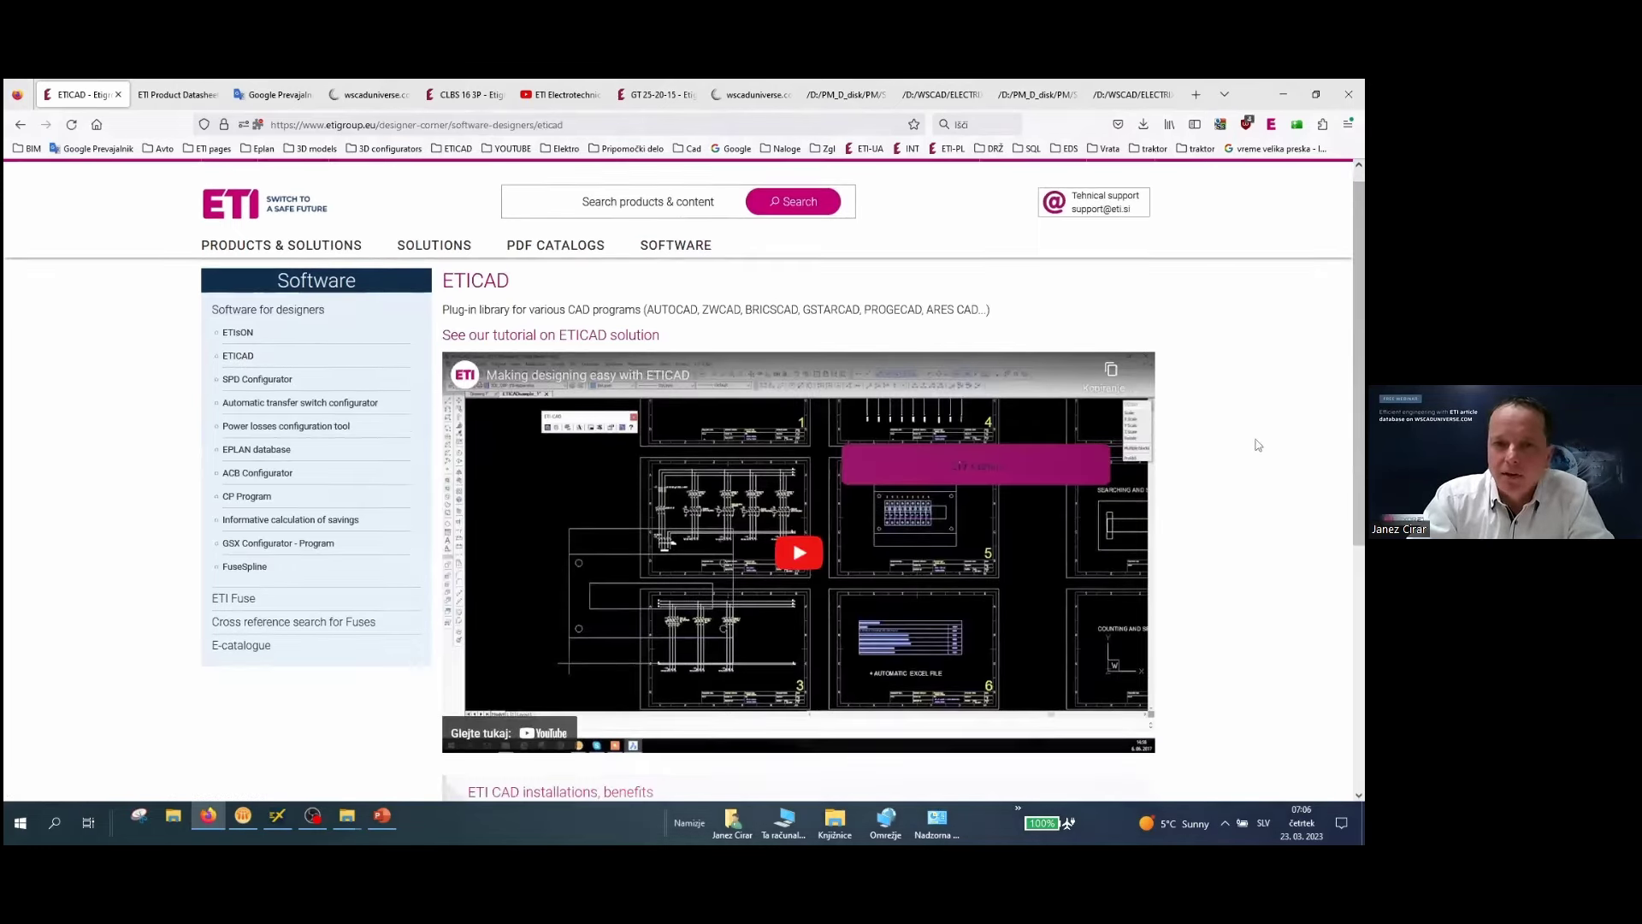
pyautogui.scroll(-2, 1258, 445)
pyautogui.scroll(-1, 1258, 445)
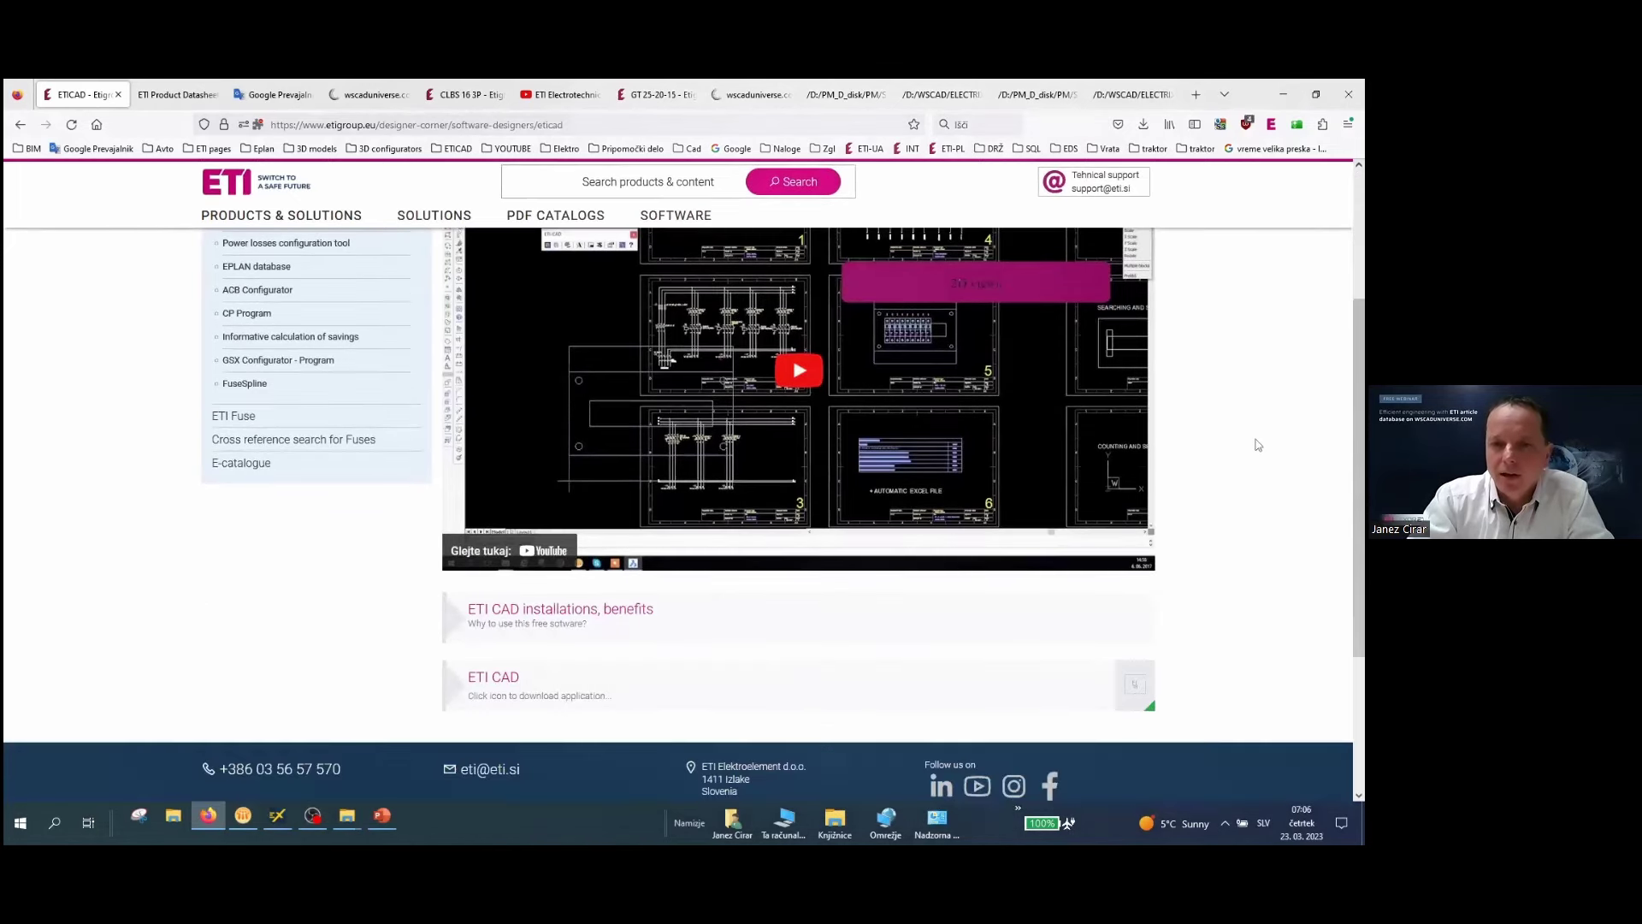
pyautogui.scroll(3, 1258, 444)
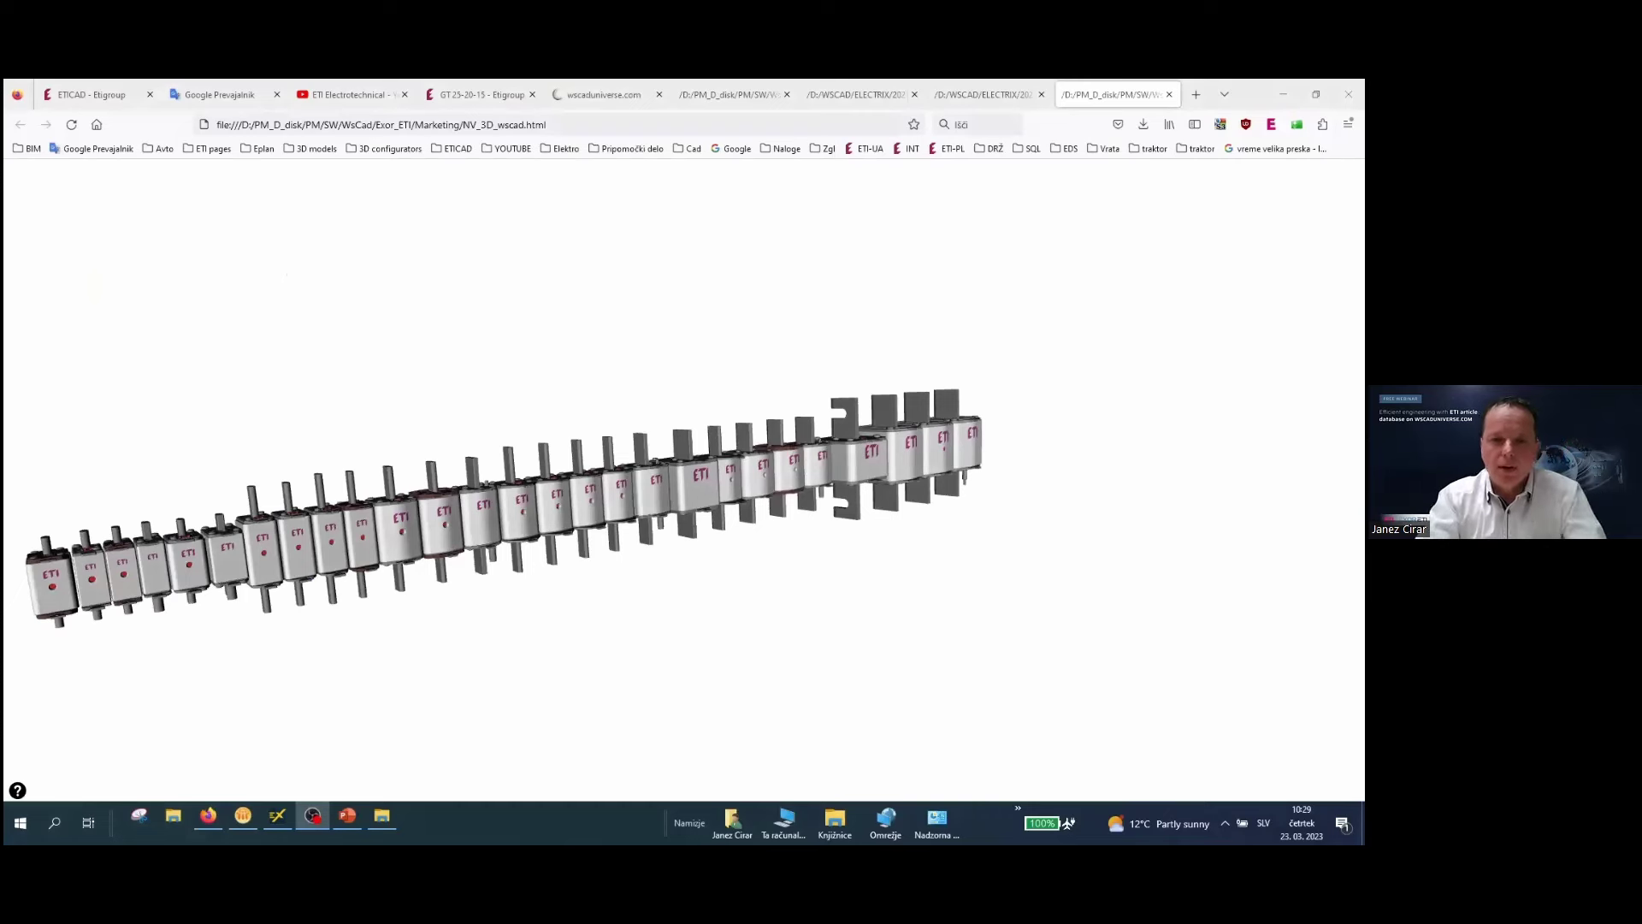
# Rotate and zoom the 3D row of ETI fuse links to inspect them close up.
pyautogui.moveTo(646, 578); pyautogui.dragTo(684, 545)
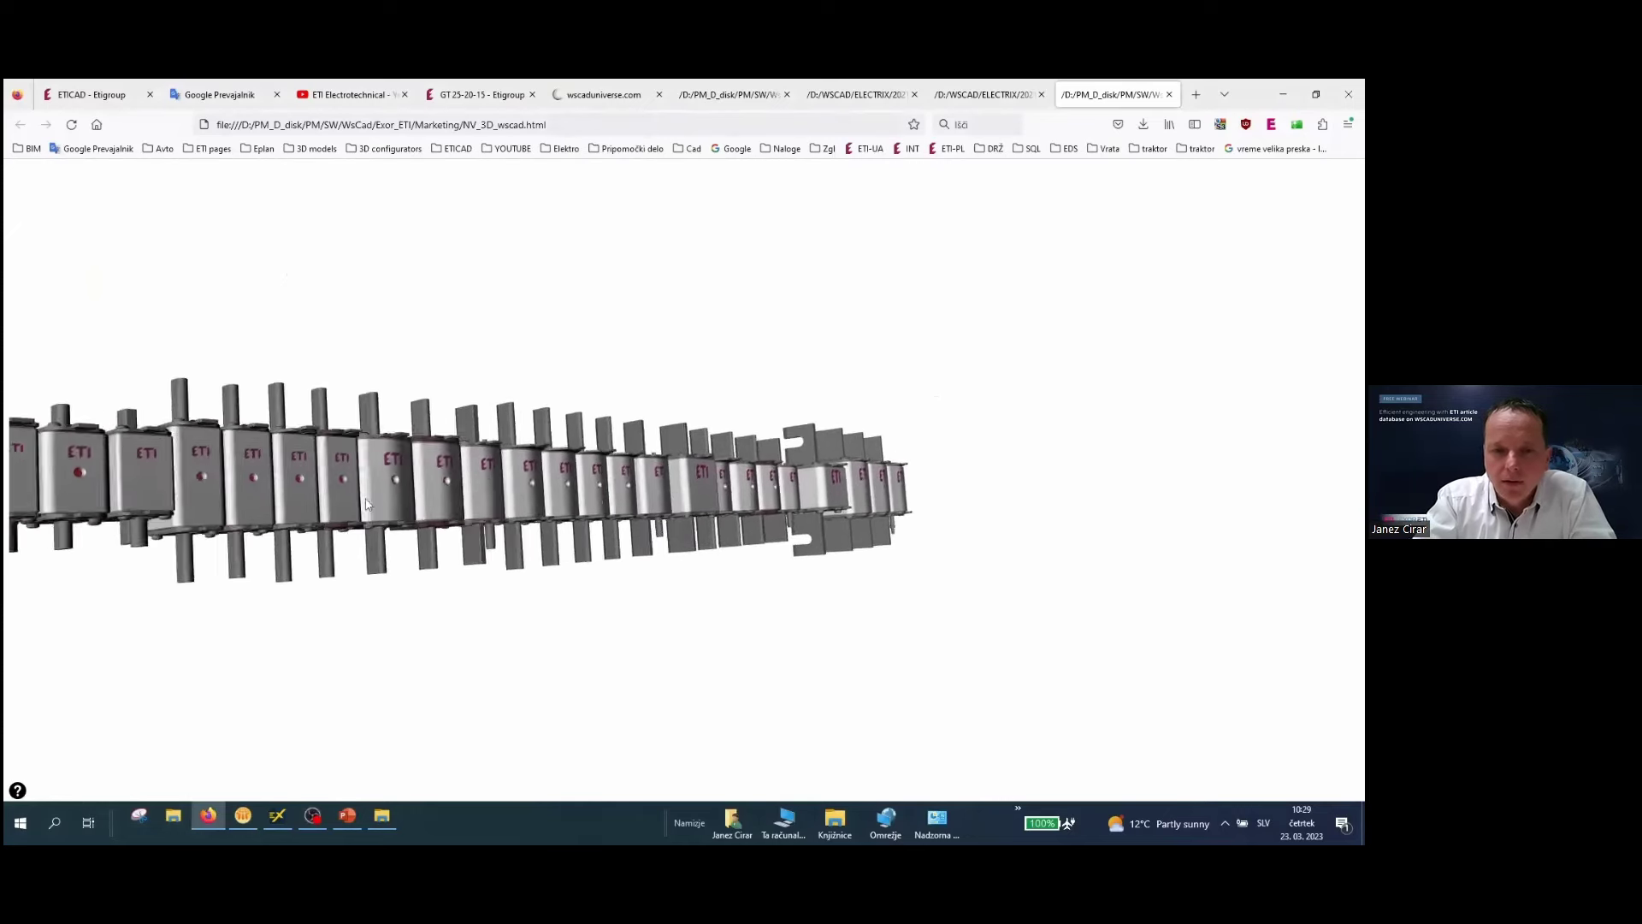
pyautogui.moveTo(384, 517); pyautogui.dragTo(229, 468)
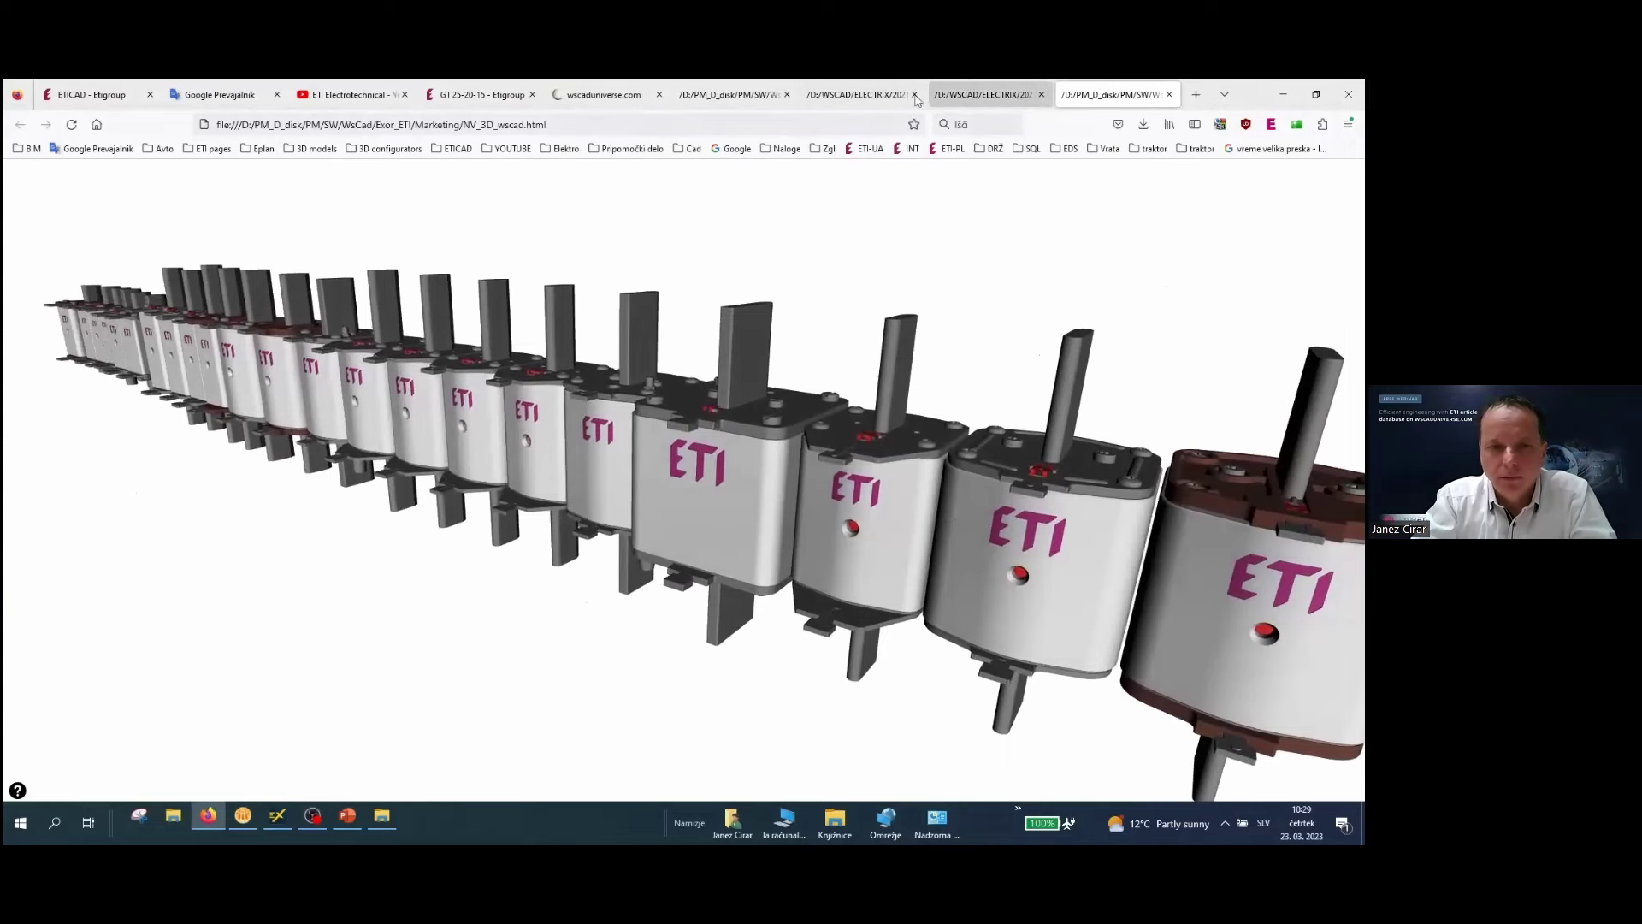
# Zoom and orbit the exported 3D cabinet model to view it from higher up.
pyautogui.click(965, 96)
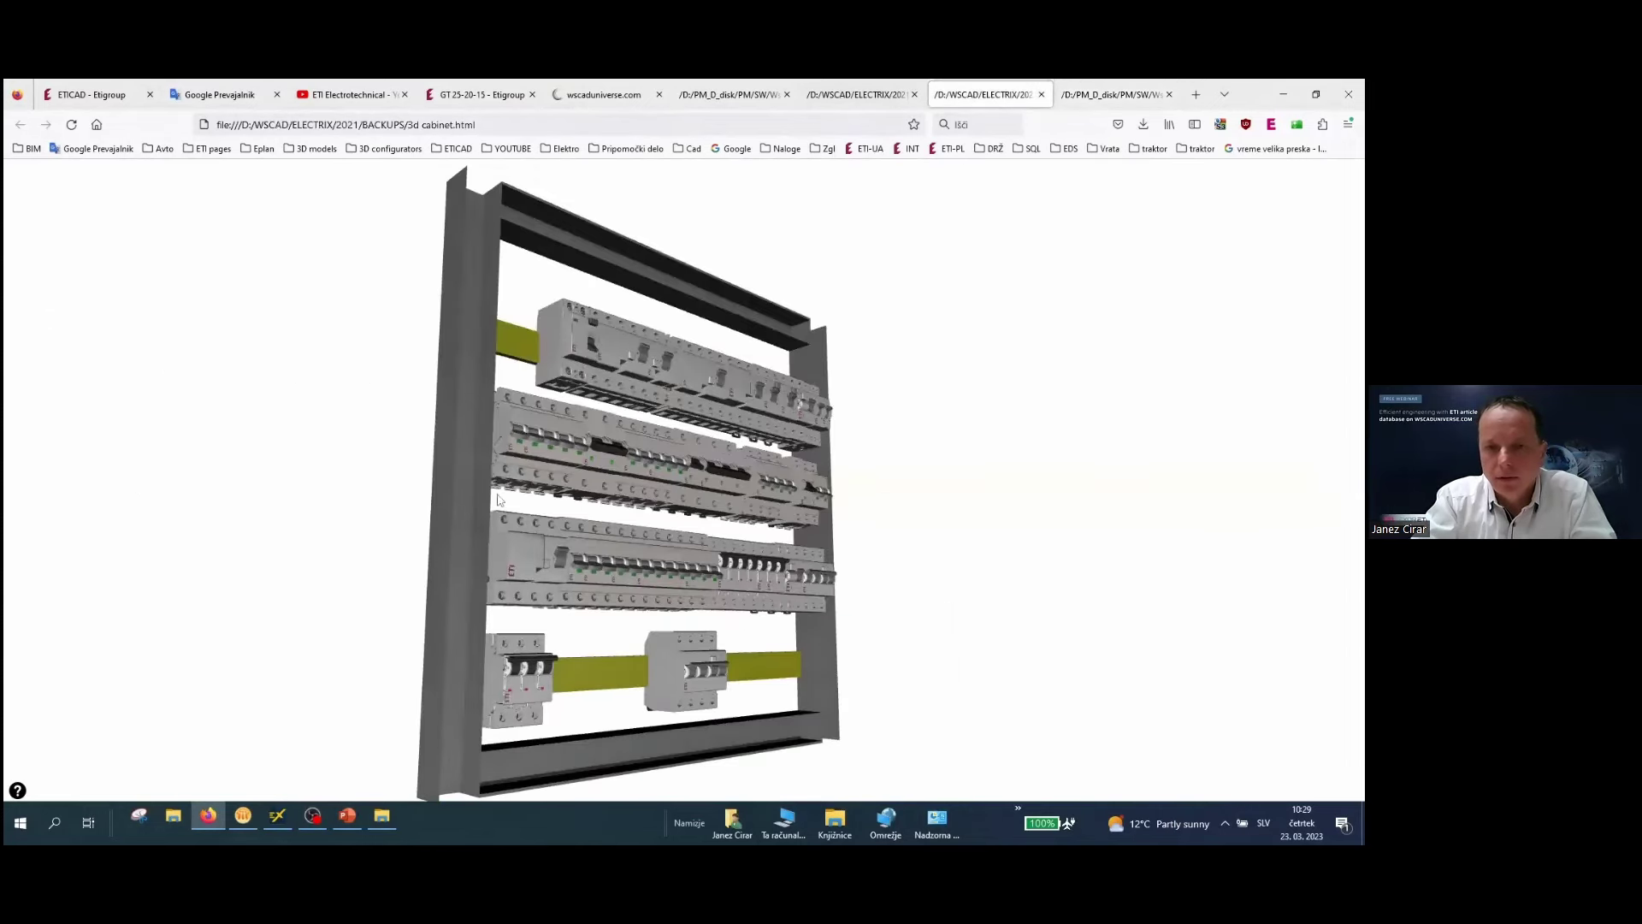
pyautogui.scroll(5, 551, 476)
pyautogui.scroll(3, 550, 476)
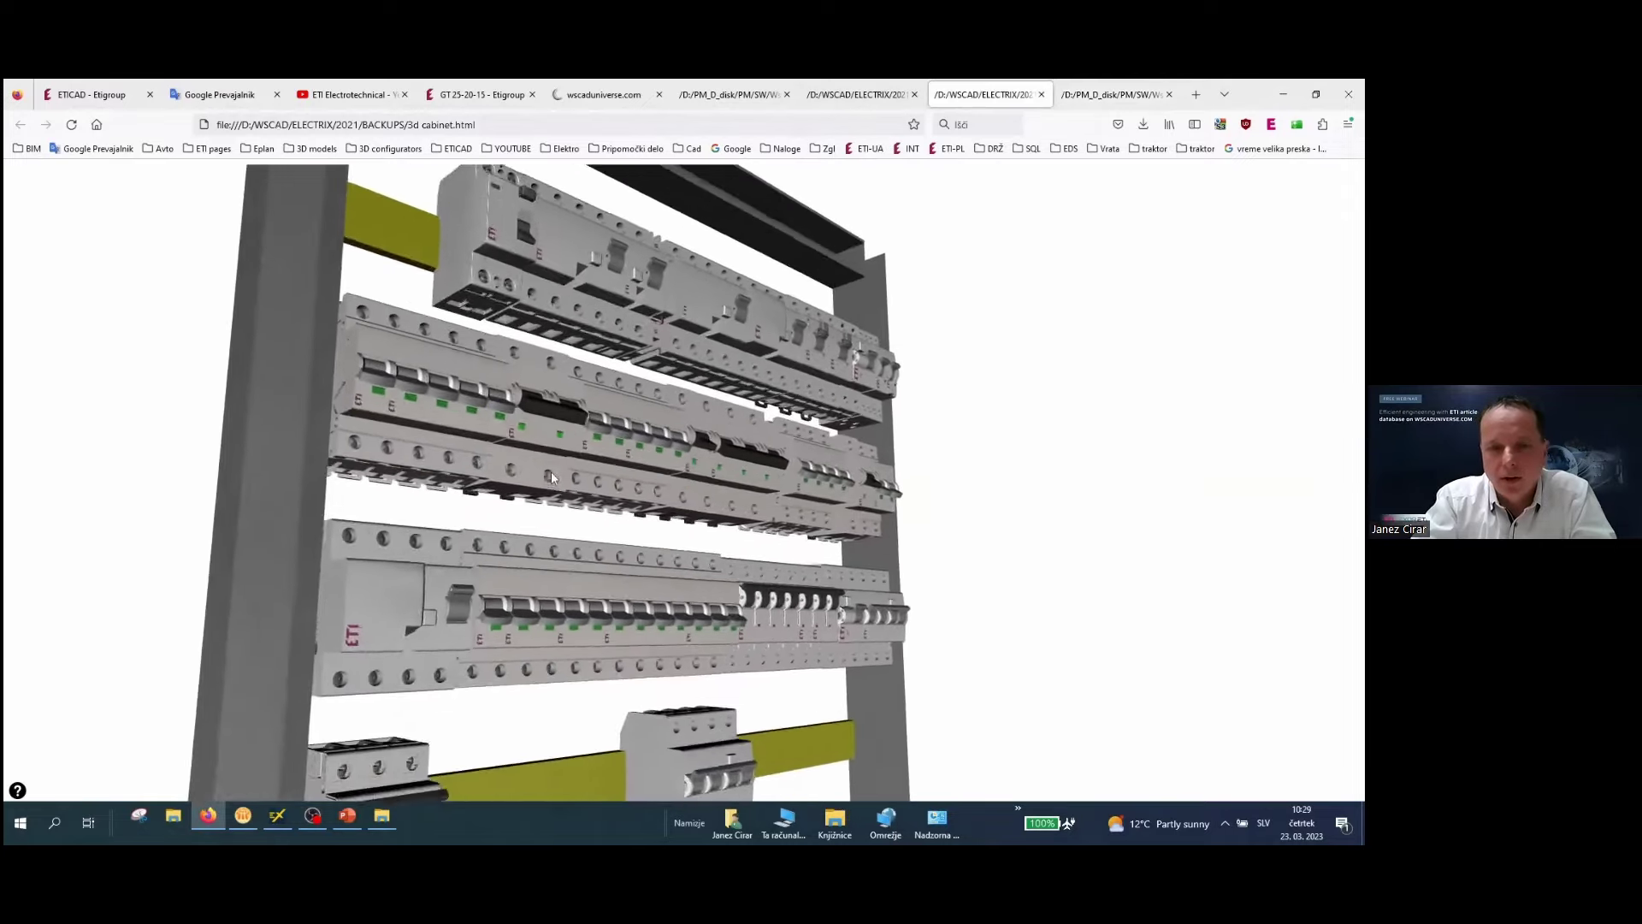
pyautogui.moveTo(636, 547); pyautogui.dragTo(604, 637)
# Switch to the 3d cabinet_D0 model, tilt it, and zoom in on its fuse rows.
pyautogui.click(854, 101)
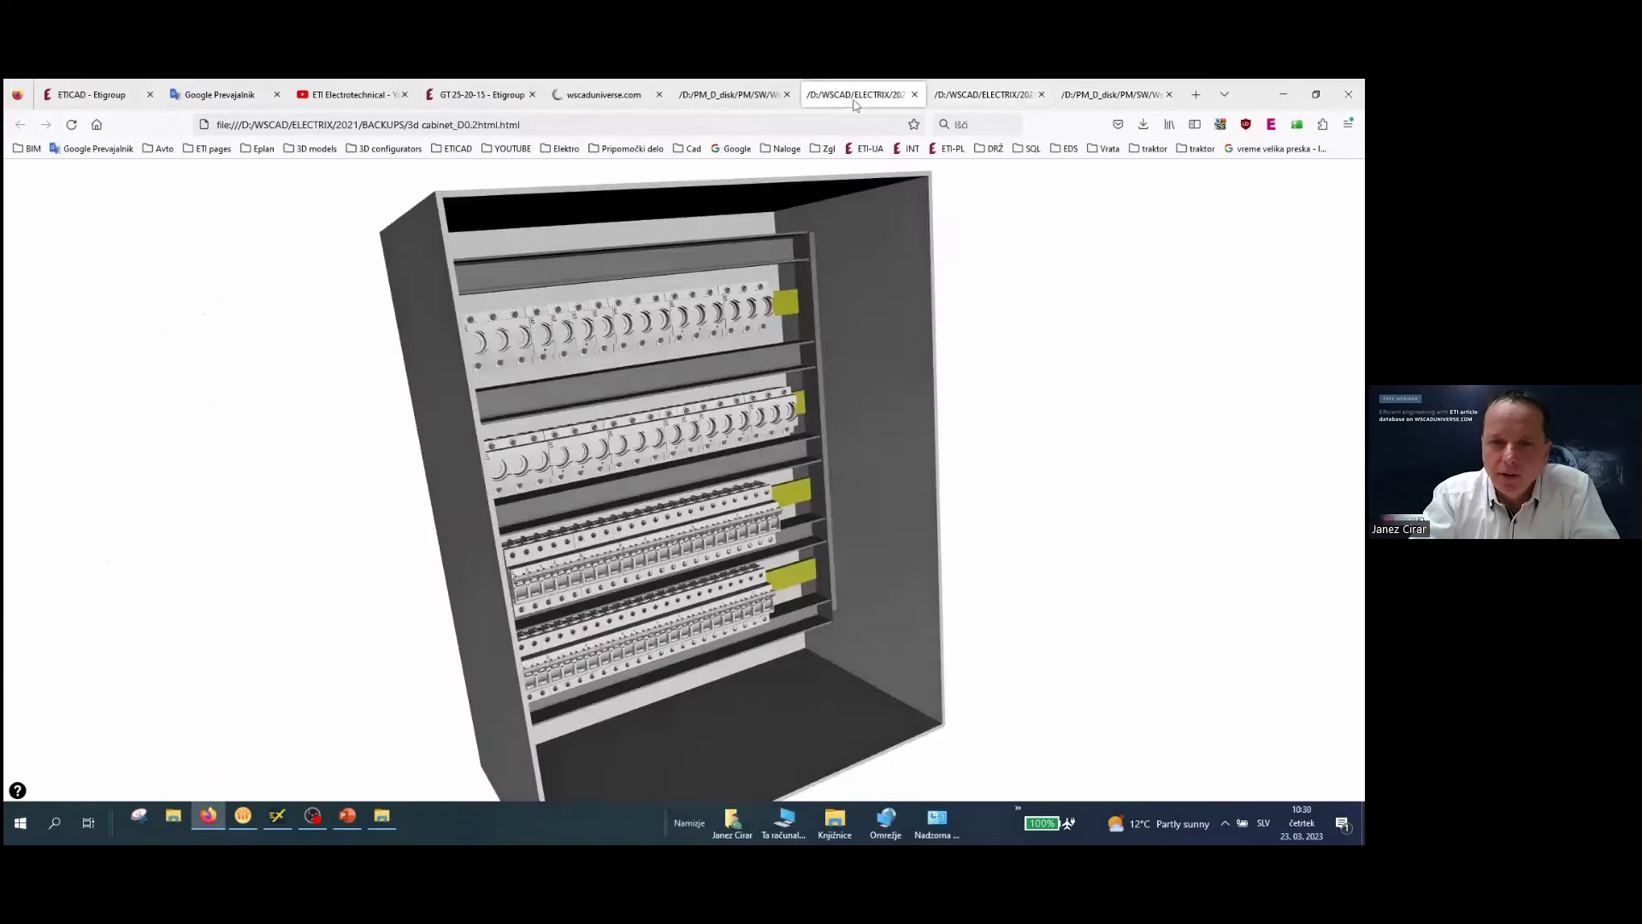
pyautogui.moveTo(741, 520); pyautogui.dragTo(697, 546)
pyautogui.scroll(3, 697, 546)
pyautogui.scroll(10, 697, 546)
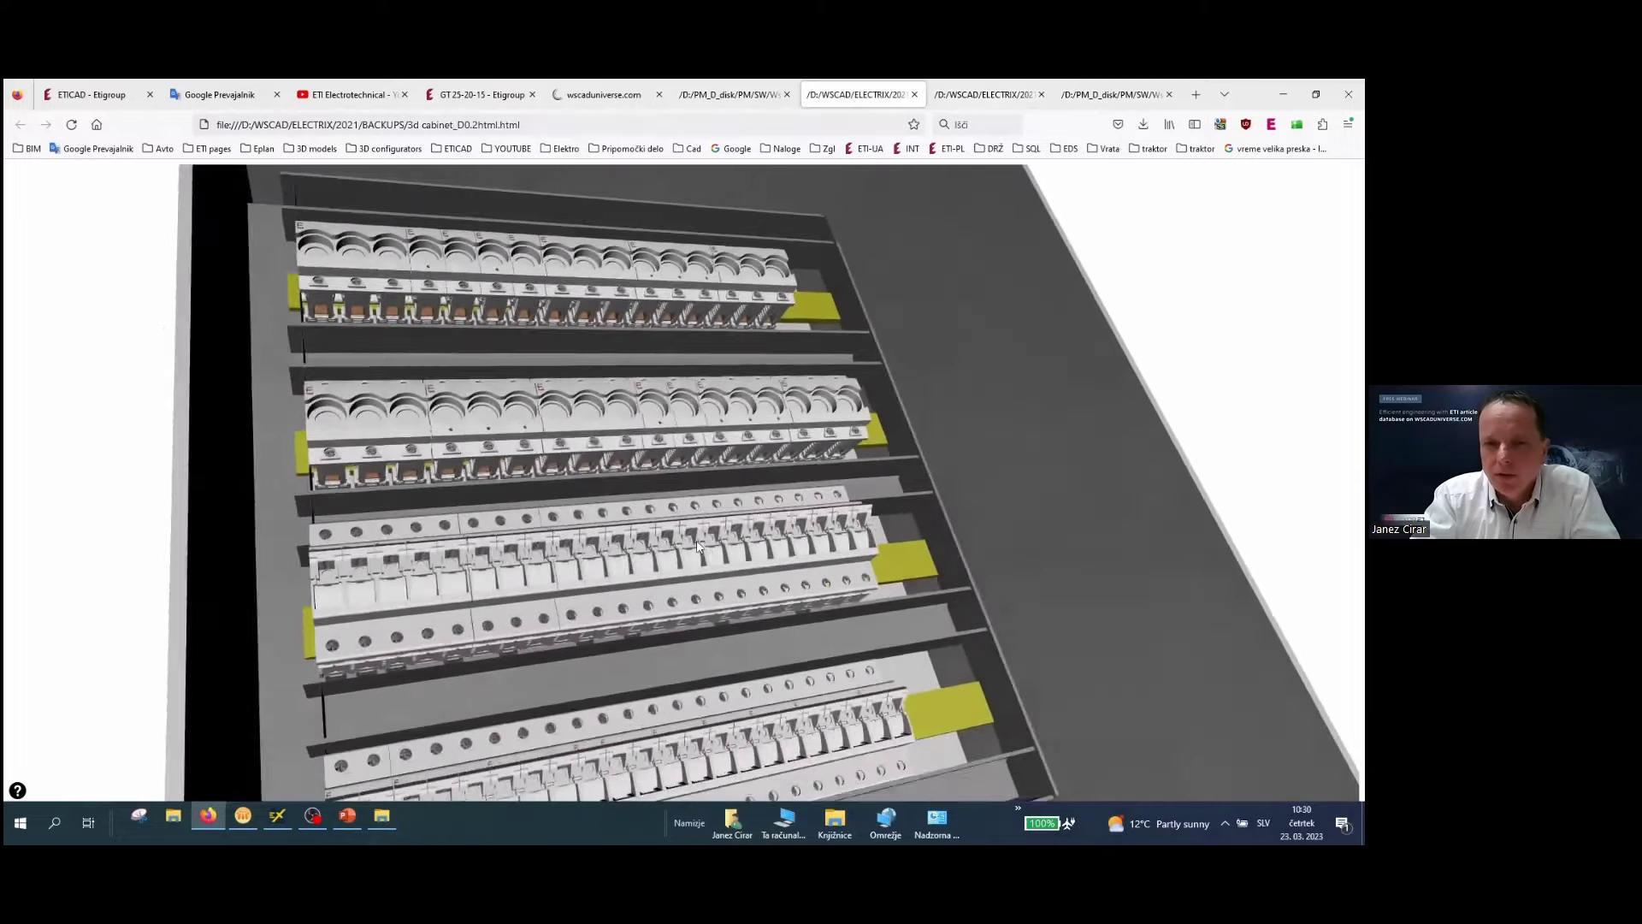
pyautogui.scroll(10, 698, 548)
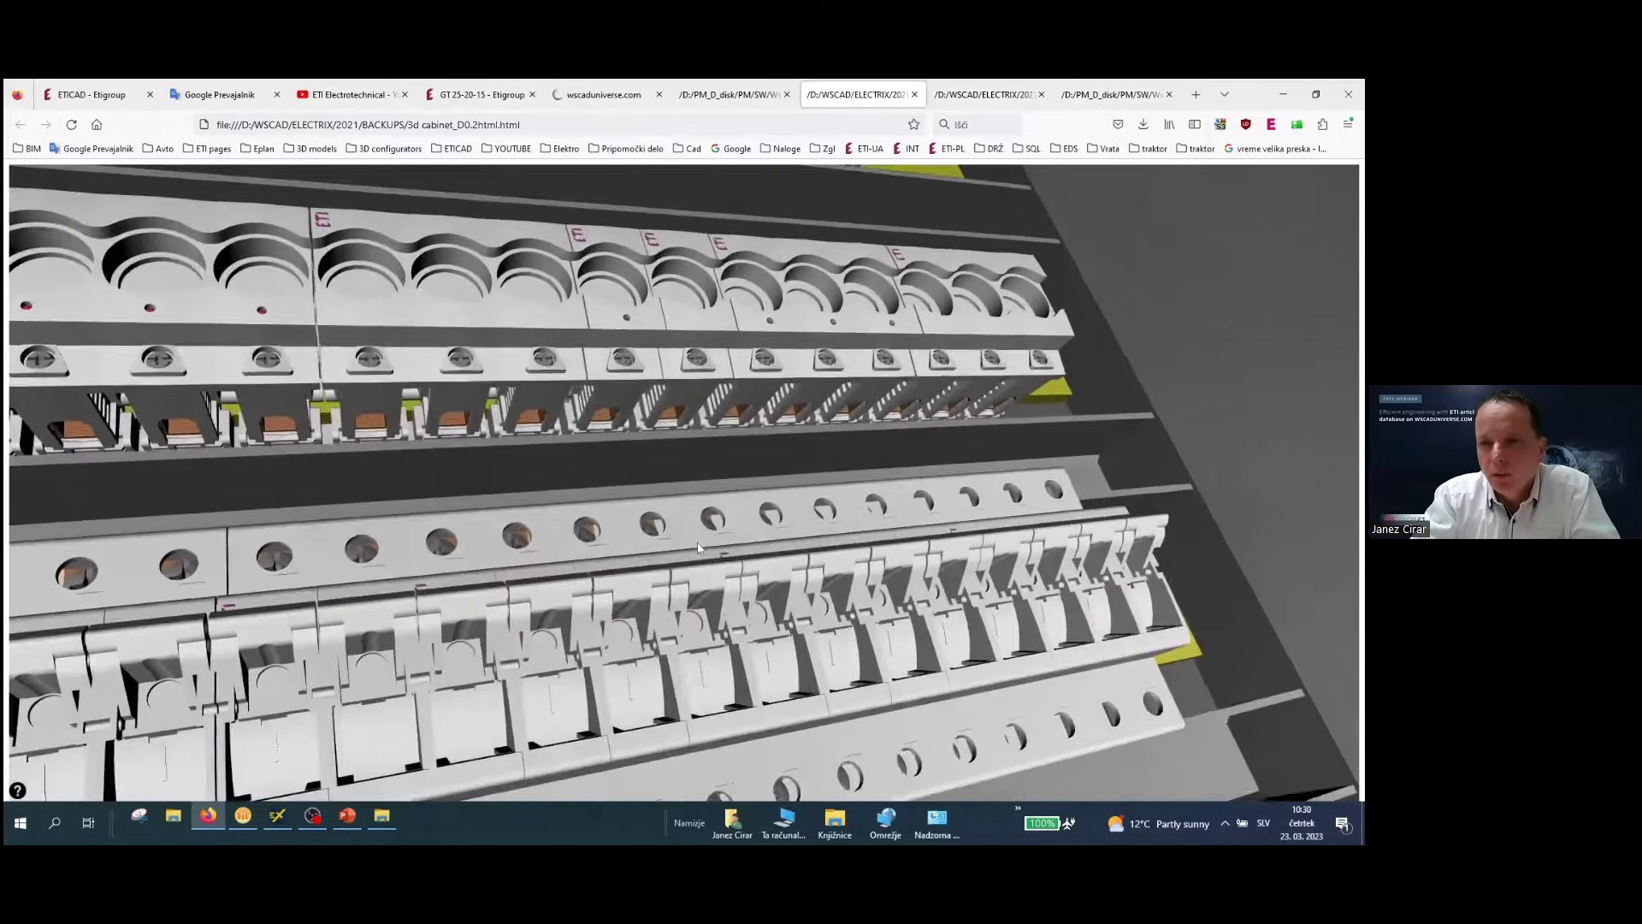
pyautogui.scroll(2, 697, 548)
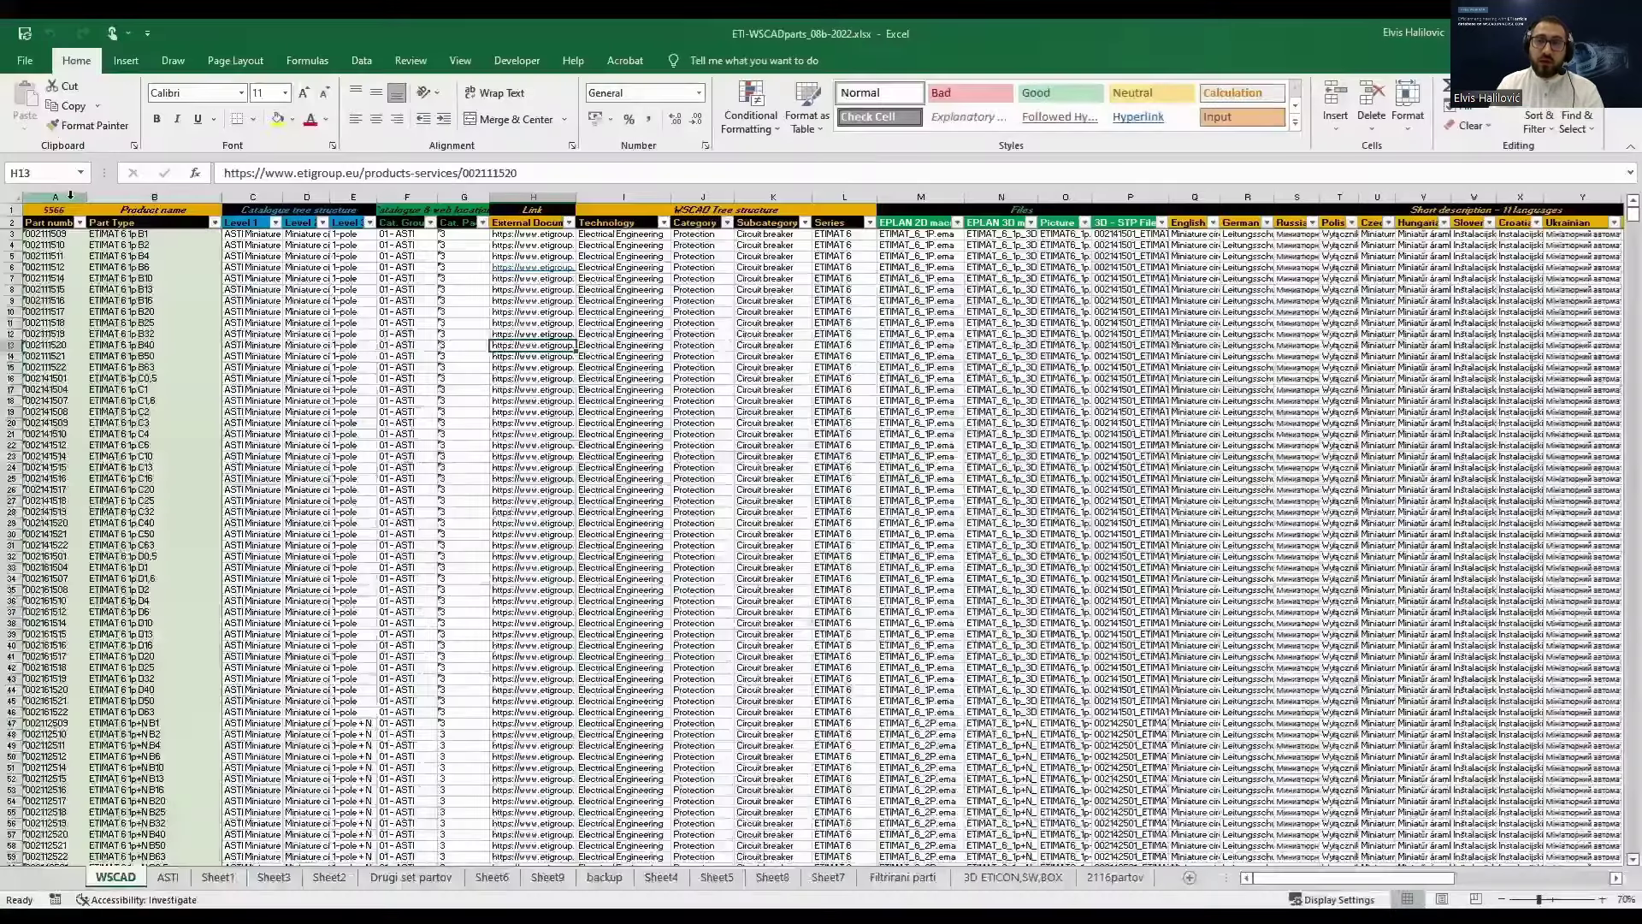
# Inspect the product name, WSCAD tree structure and Series columns of the parts workbook.
pyautogui.click(154, 197)
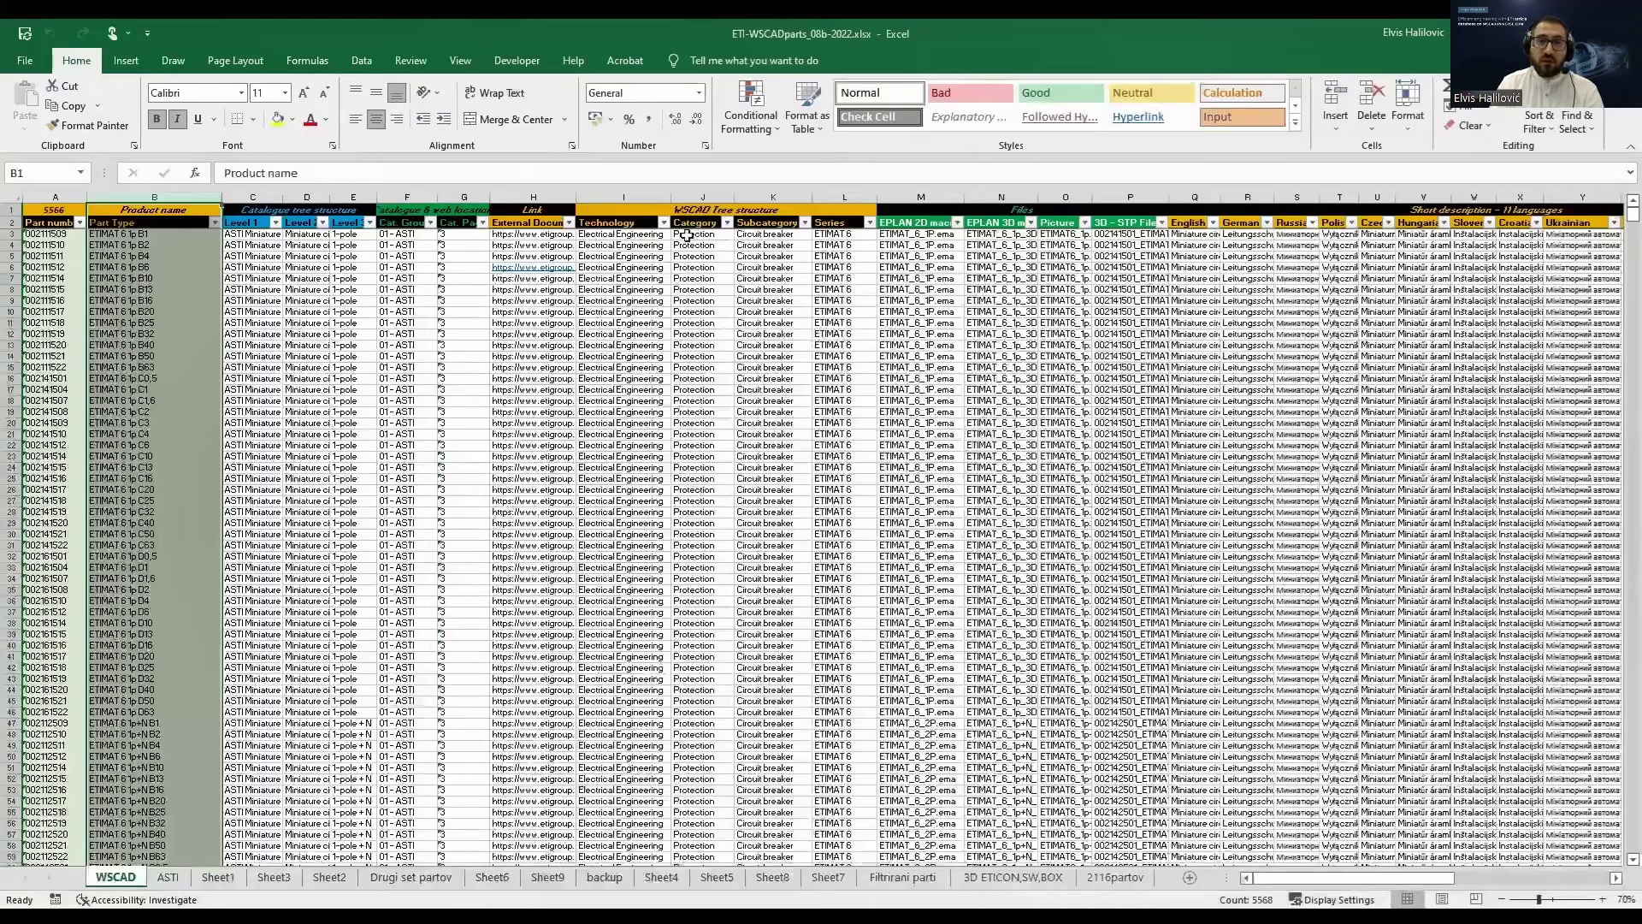
pyautogui.click(662, 201)
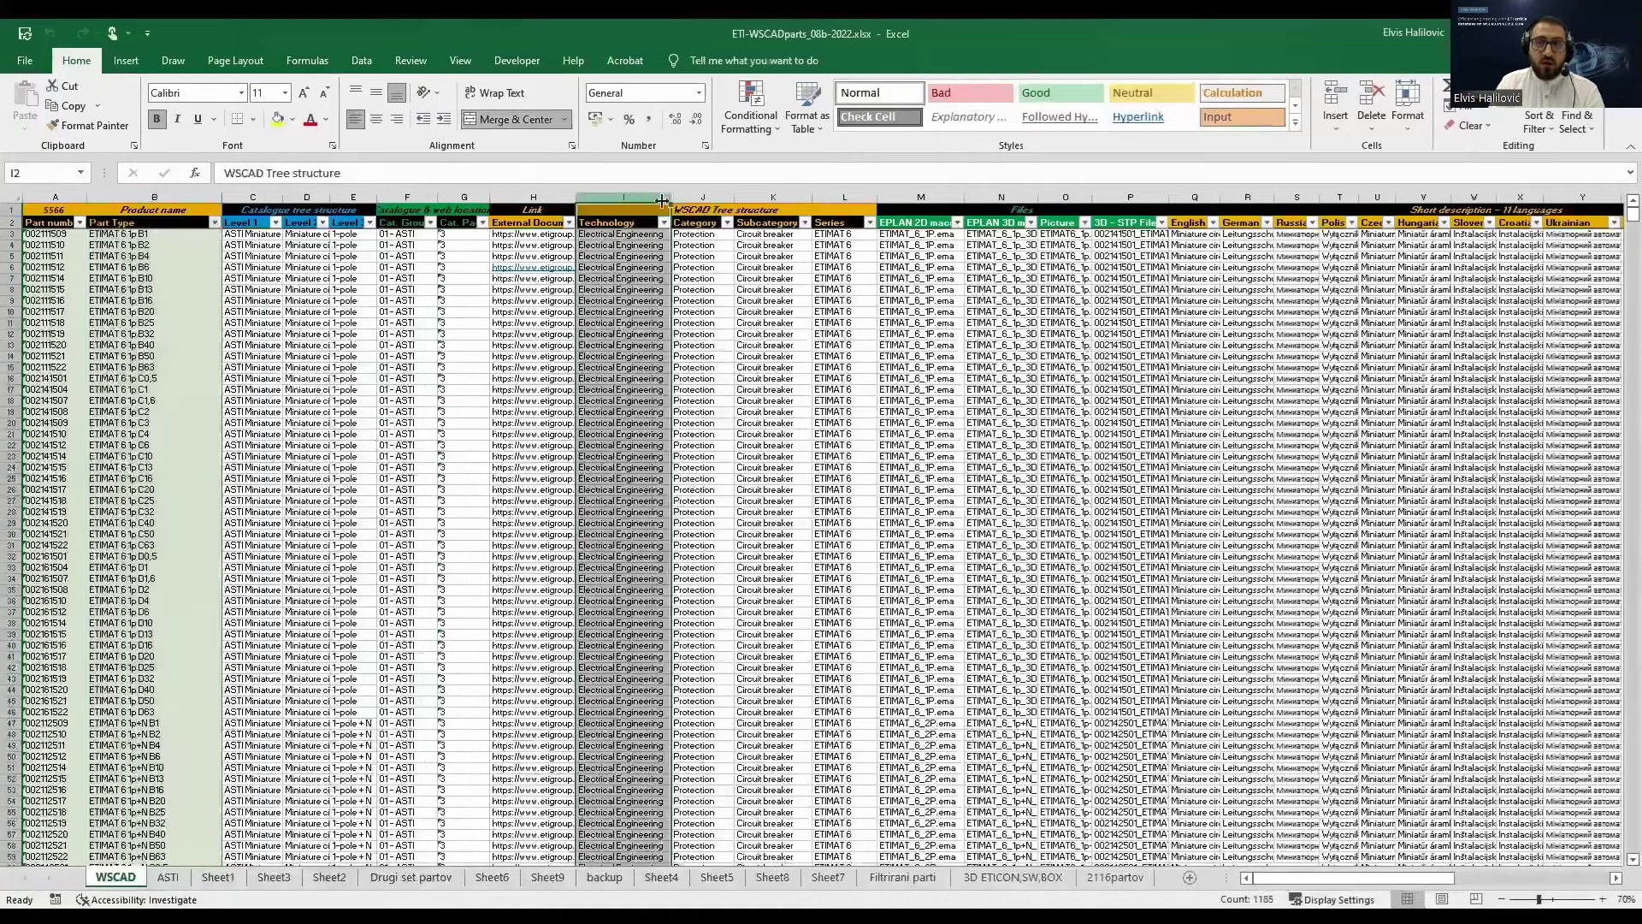
pyautogui.click(844, 198)
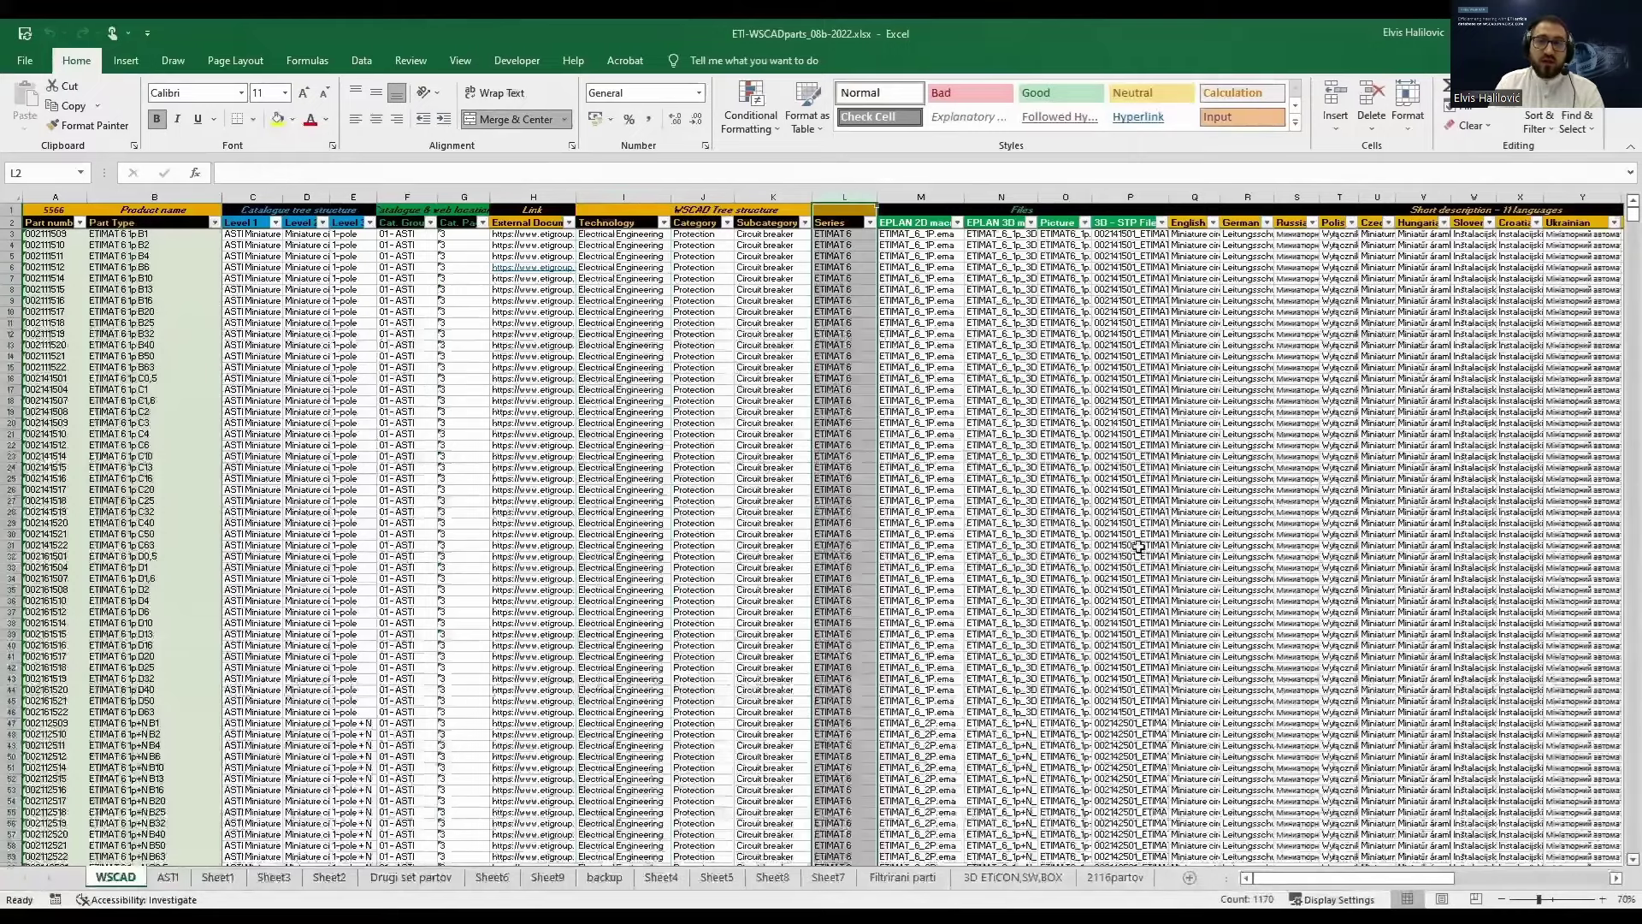
pyautogui.moveTo(1319, 878); pyautogui.dragTo(1394, 883)
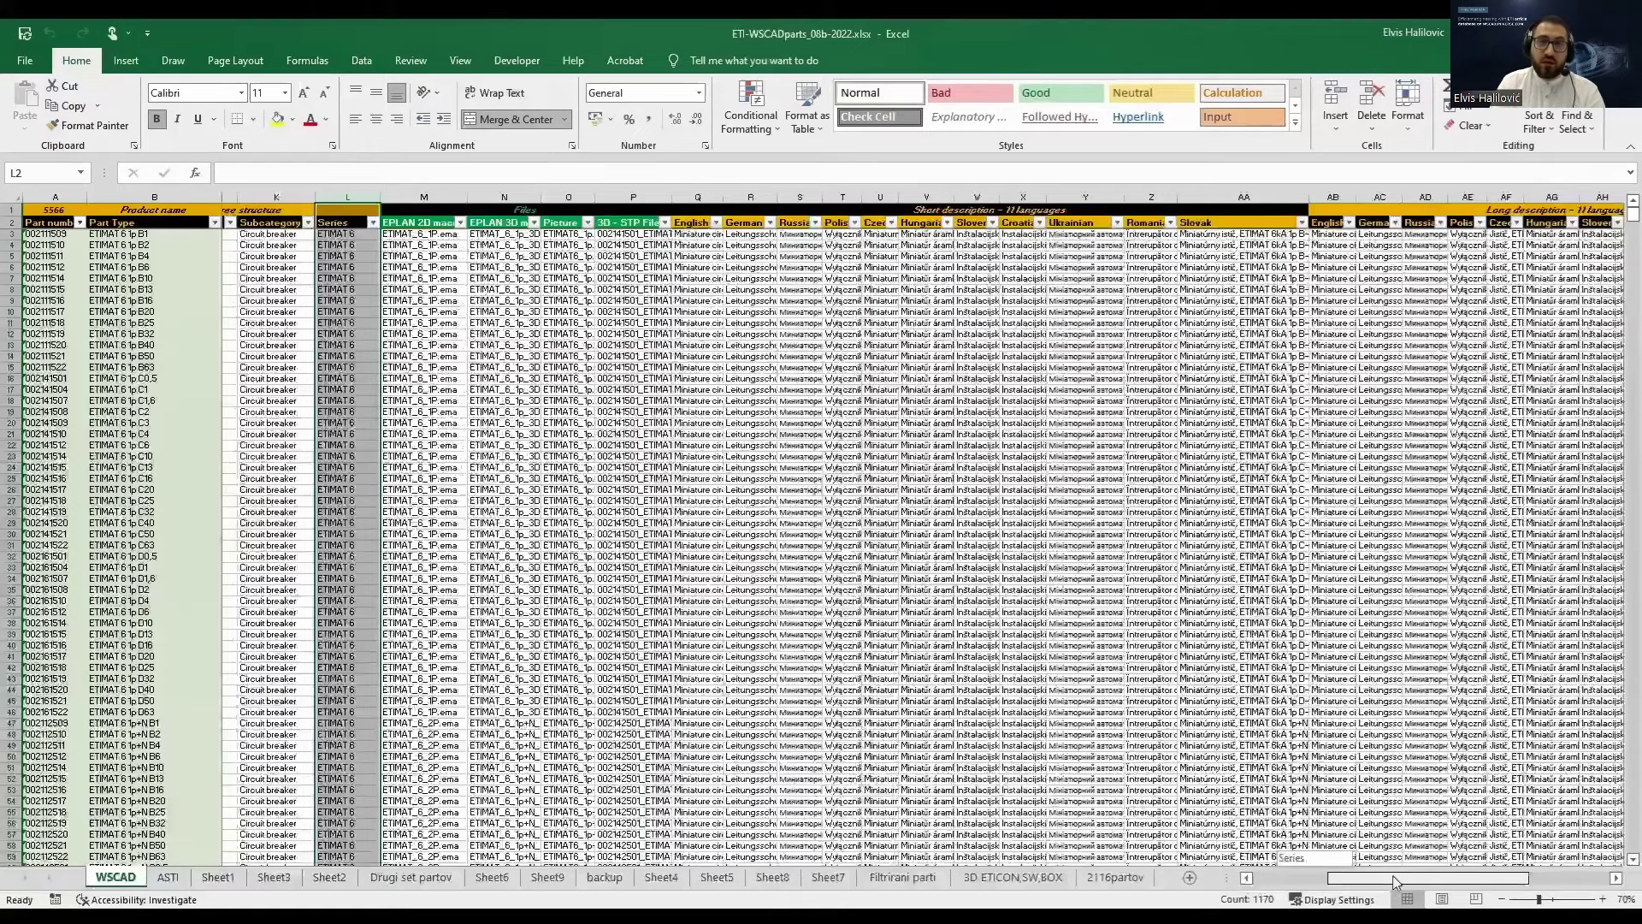
pyautogui.moveTo(1394, 883); pyautogui.dragTo(1458, 881)
# Inspect the Height, Width, Depth, Pd and Voltage columns, then hide Excel to show the desktop.
pyautogui.click(1239, 199)
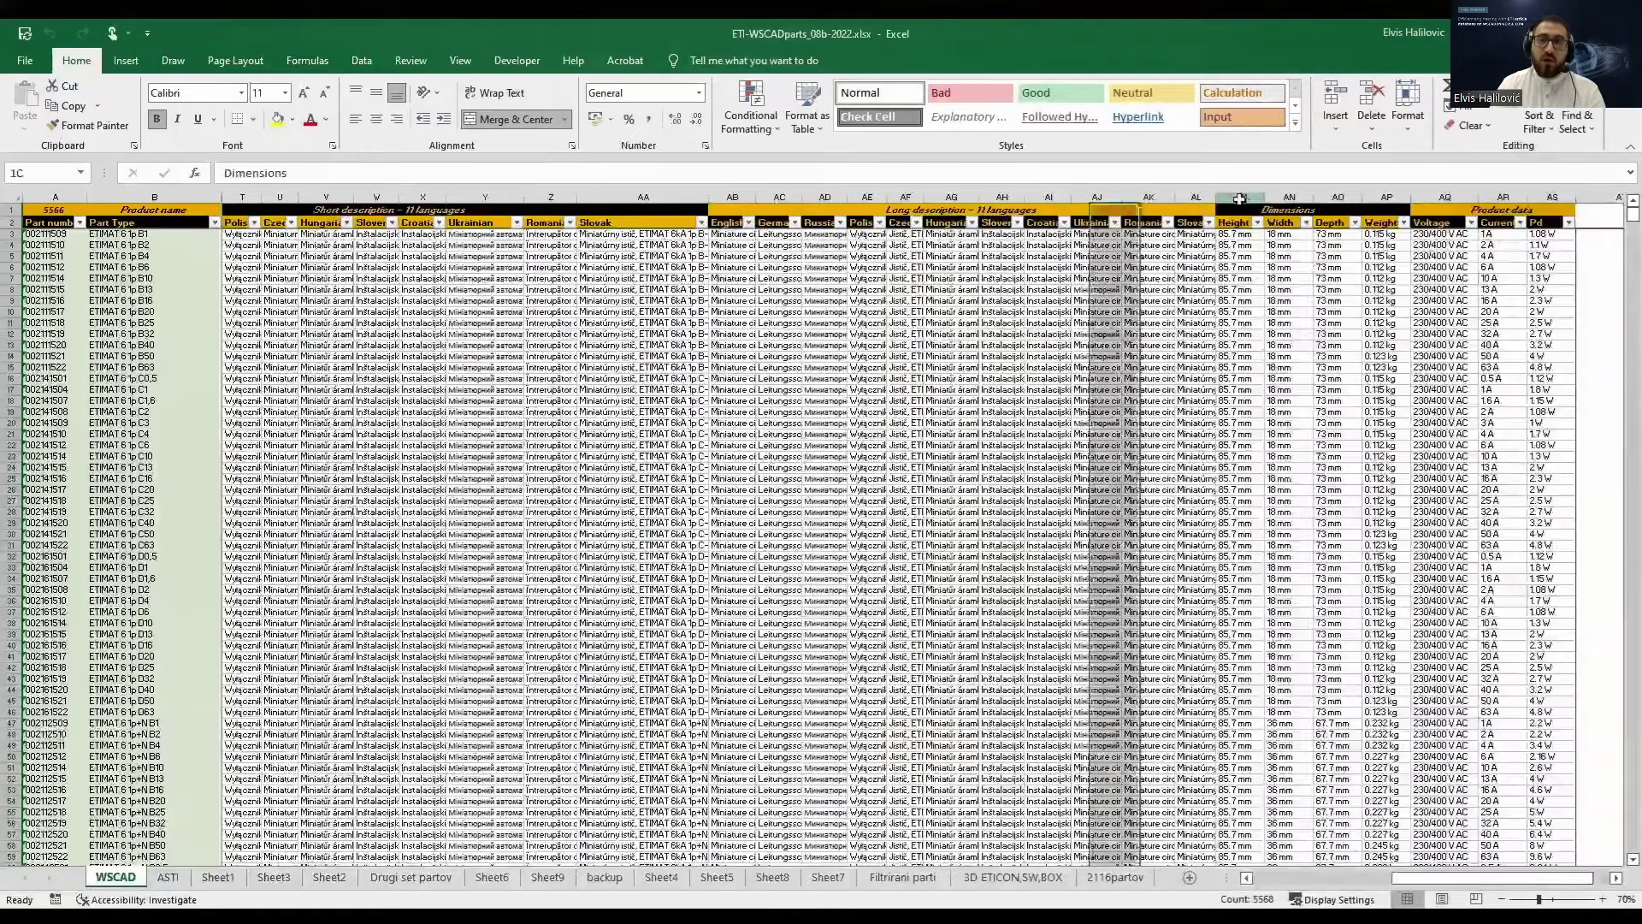
pyautogui.moveTo(1239, 198); pyautogui.dragTo(1338, 199)
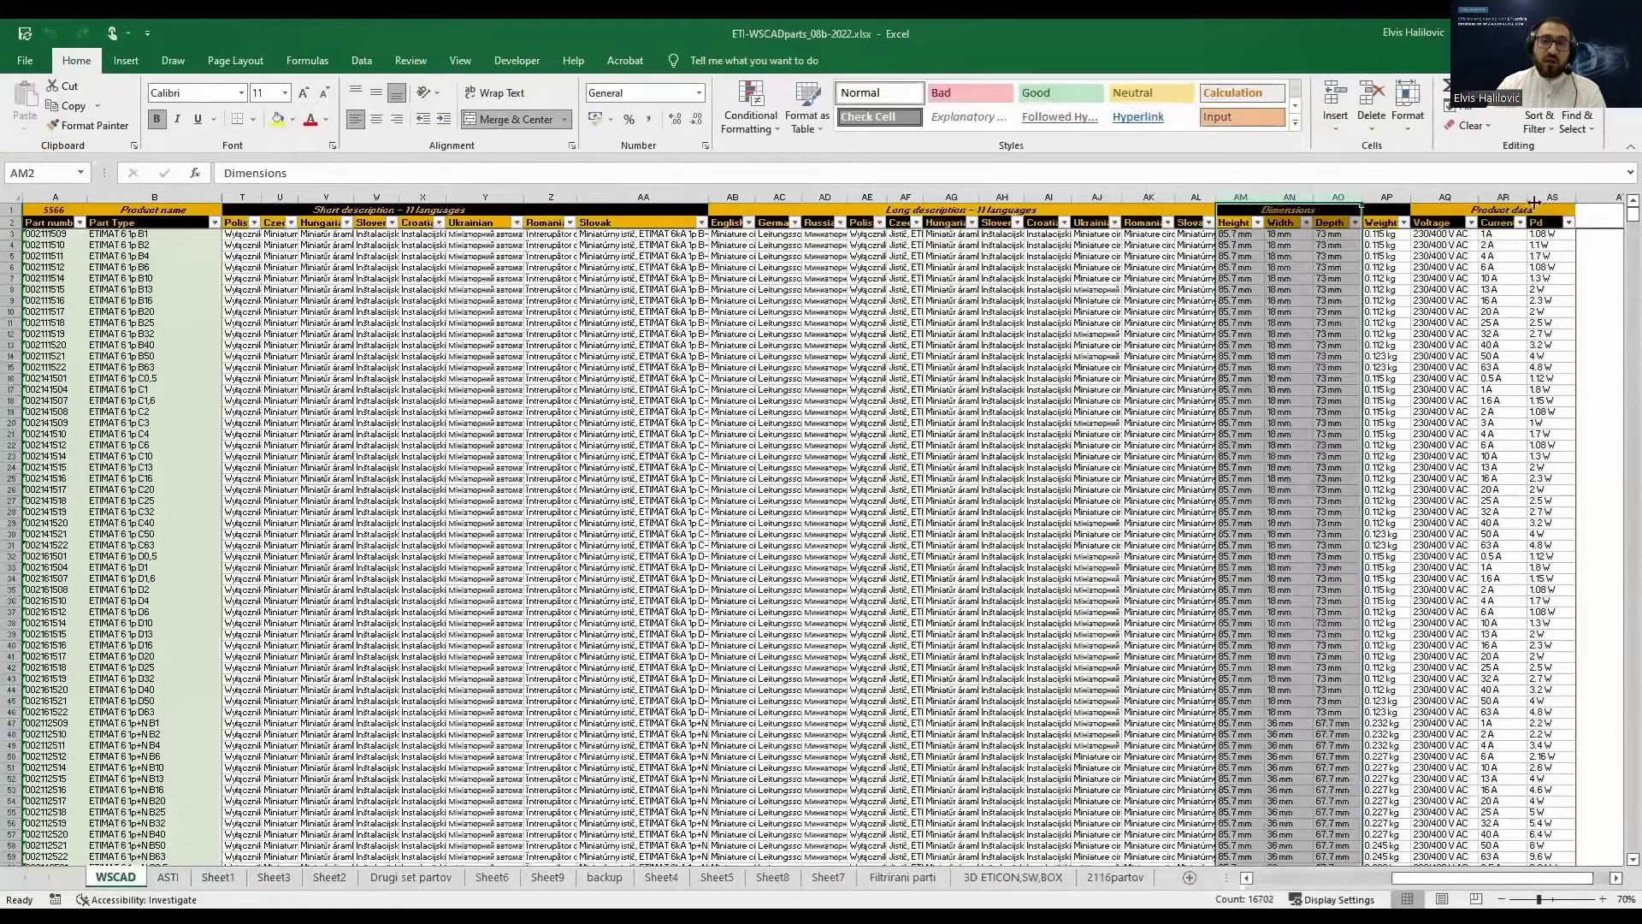
pyautogui.click(1536, 199)
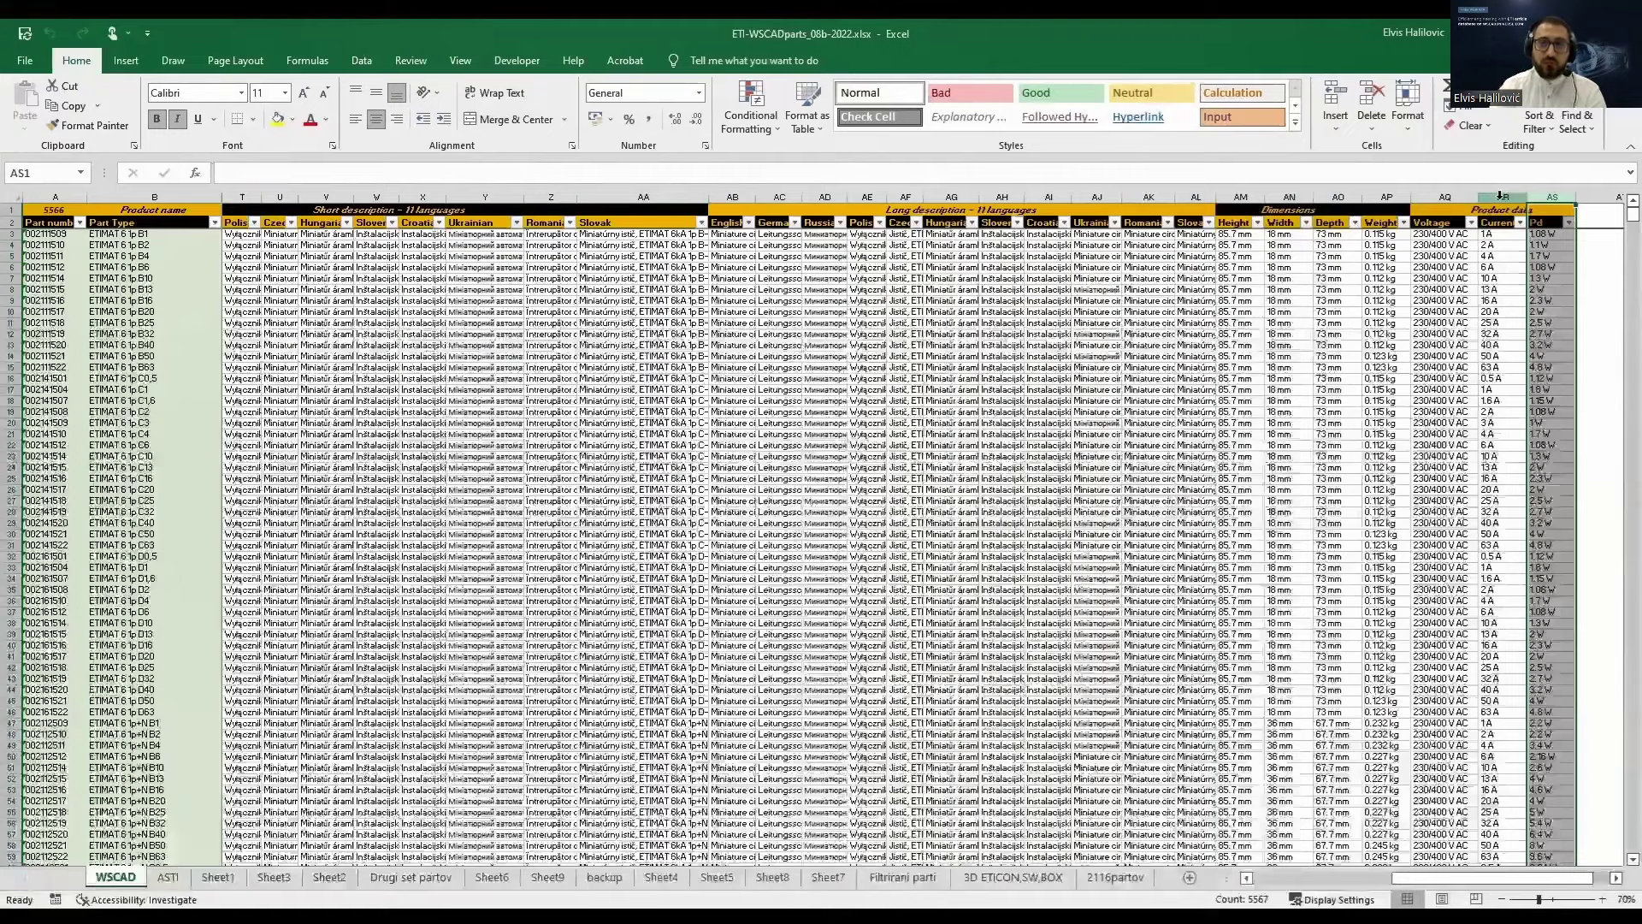
pyautogui.click(1446, 197)
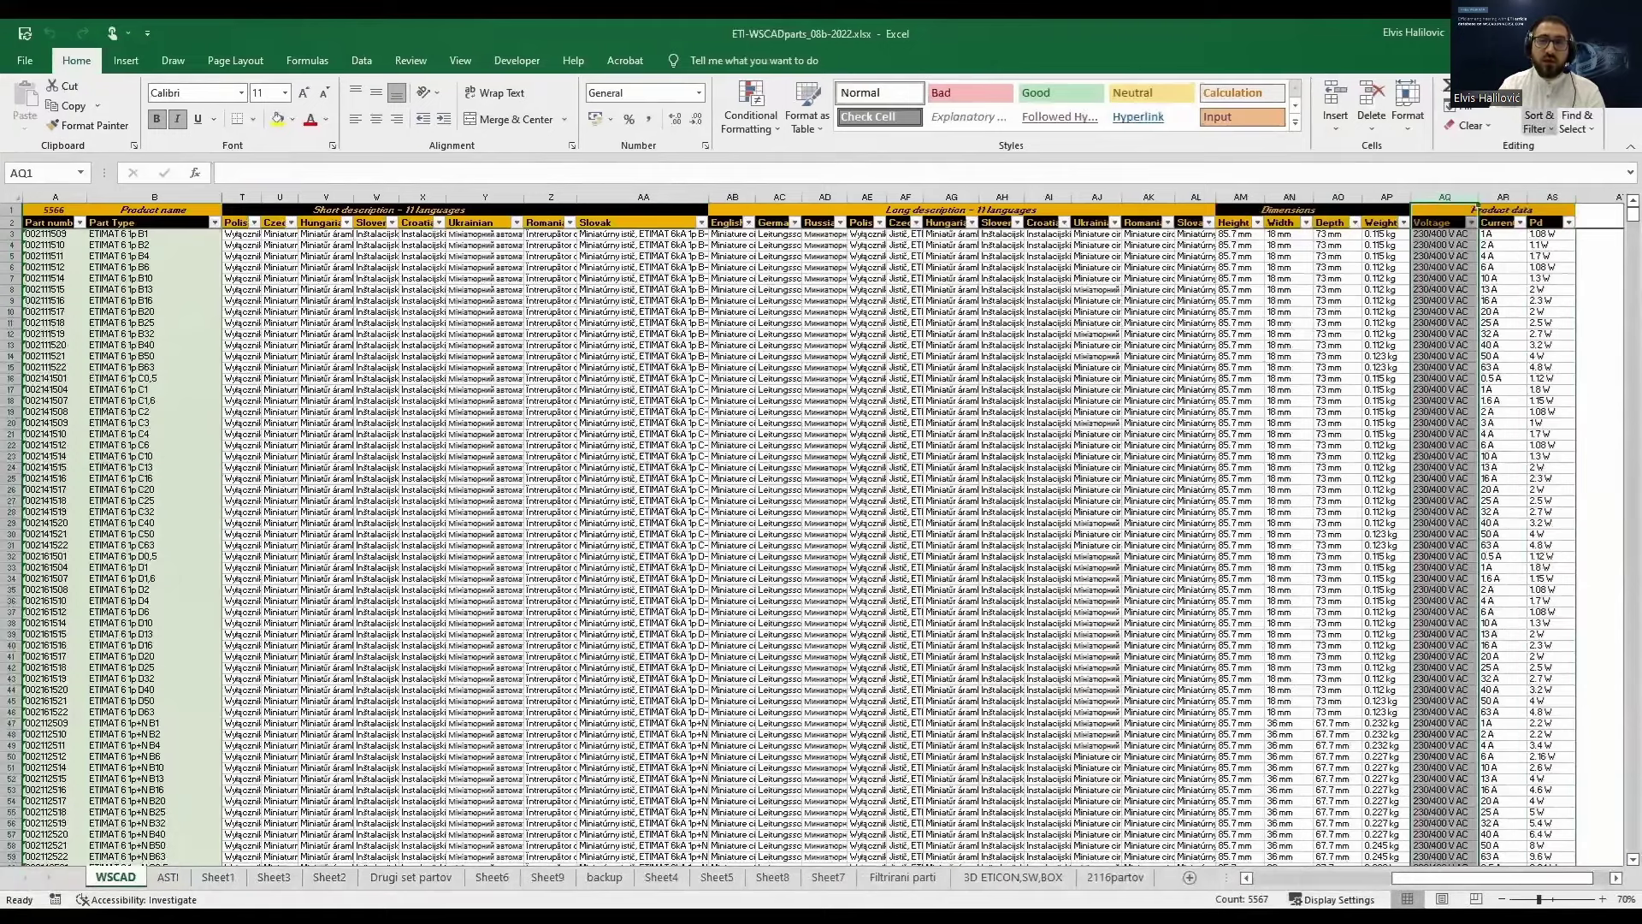
pyautogui.press('super+d')
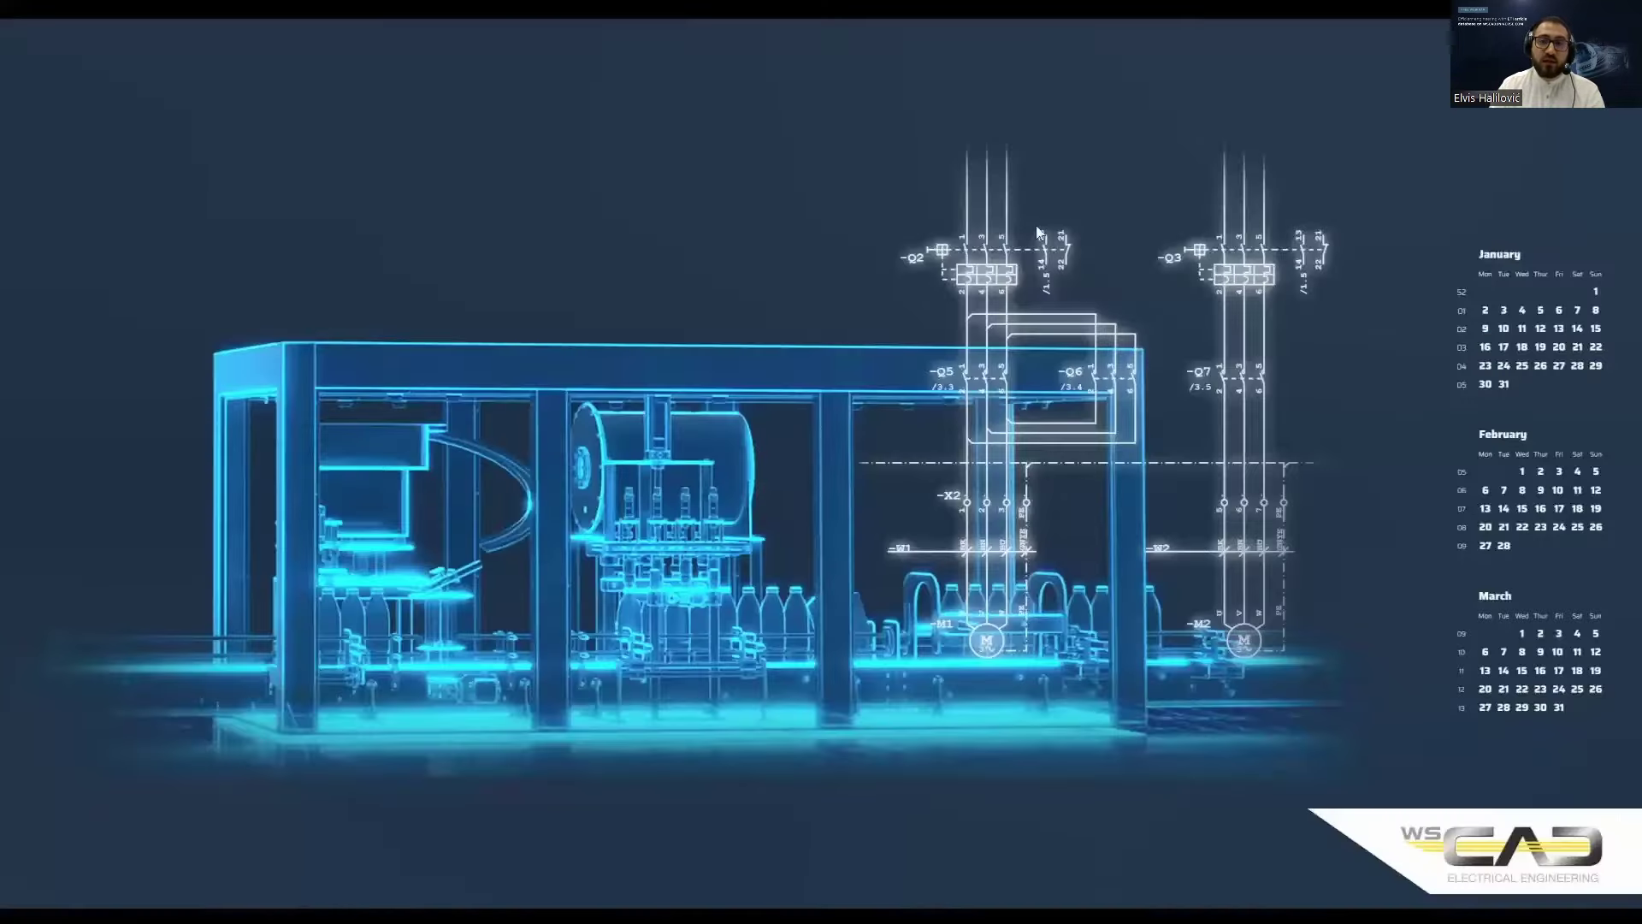
# Open the Tabele folder and briefly select, then deselect, its 18 table files.
pyautogui.click(156, 898)
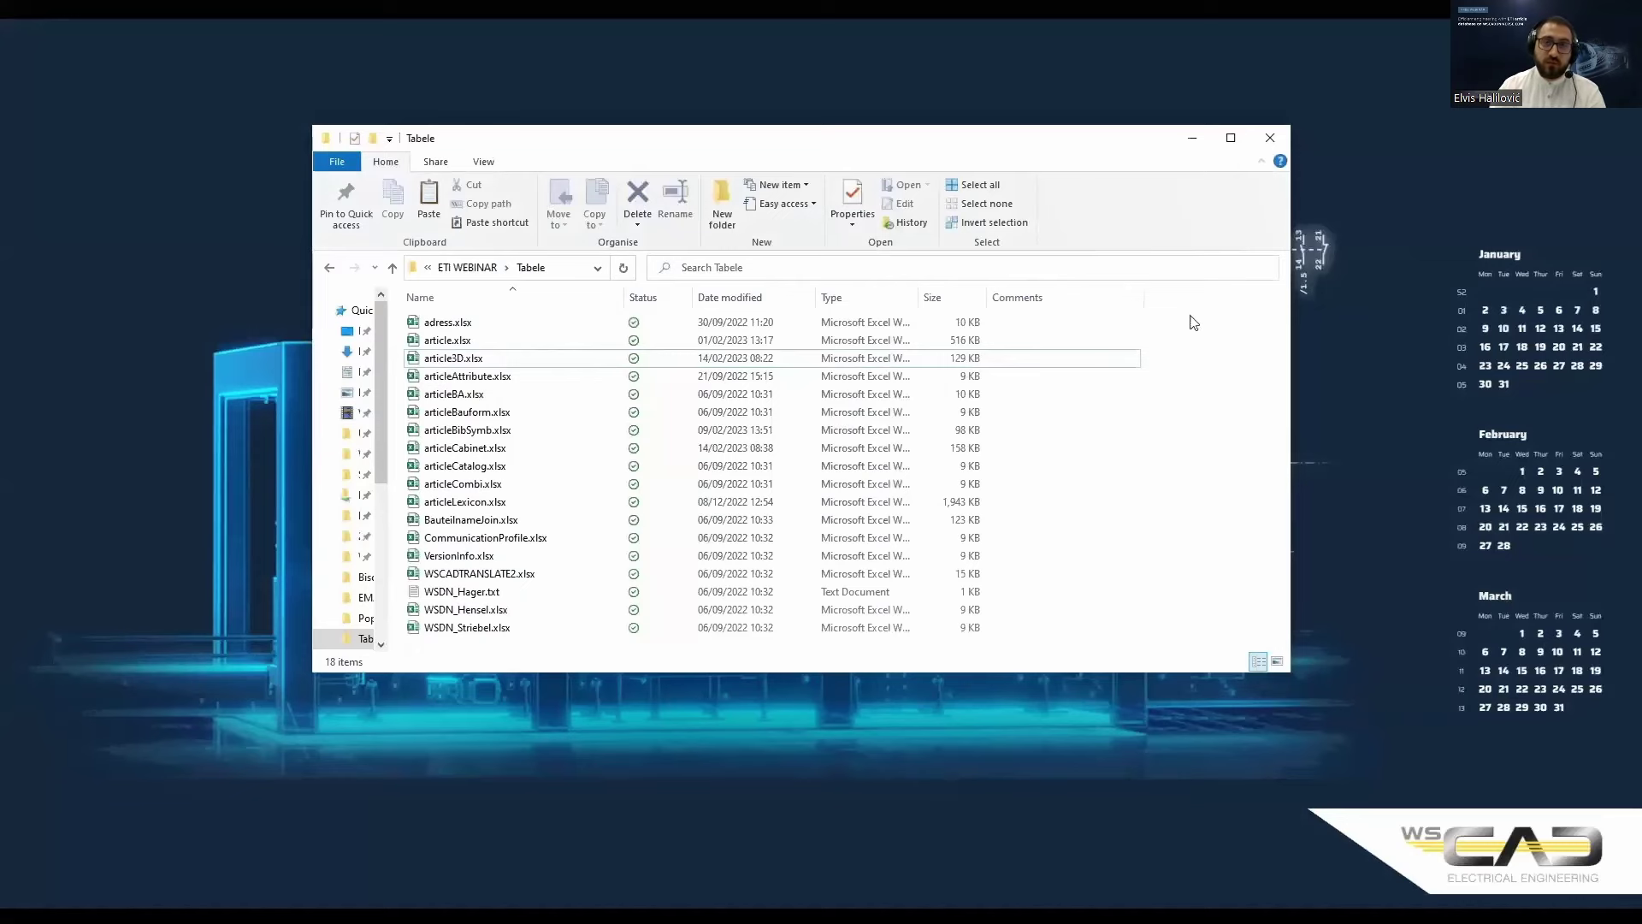
pyautogui.moveTo(1196, 316); pyautogui.dragTo(711, 643)
pyautogui.click(1210, 346)
# Move the folder window aside and bring the adress.xlsx workbook to the front.
pyautogui.moveTo(1118, 151); pyautogui.dragTo(1160, 133)
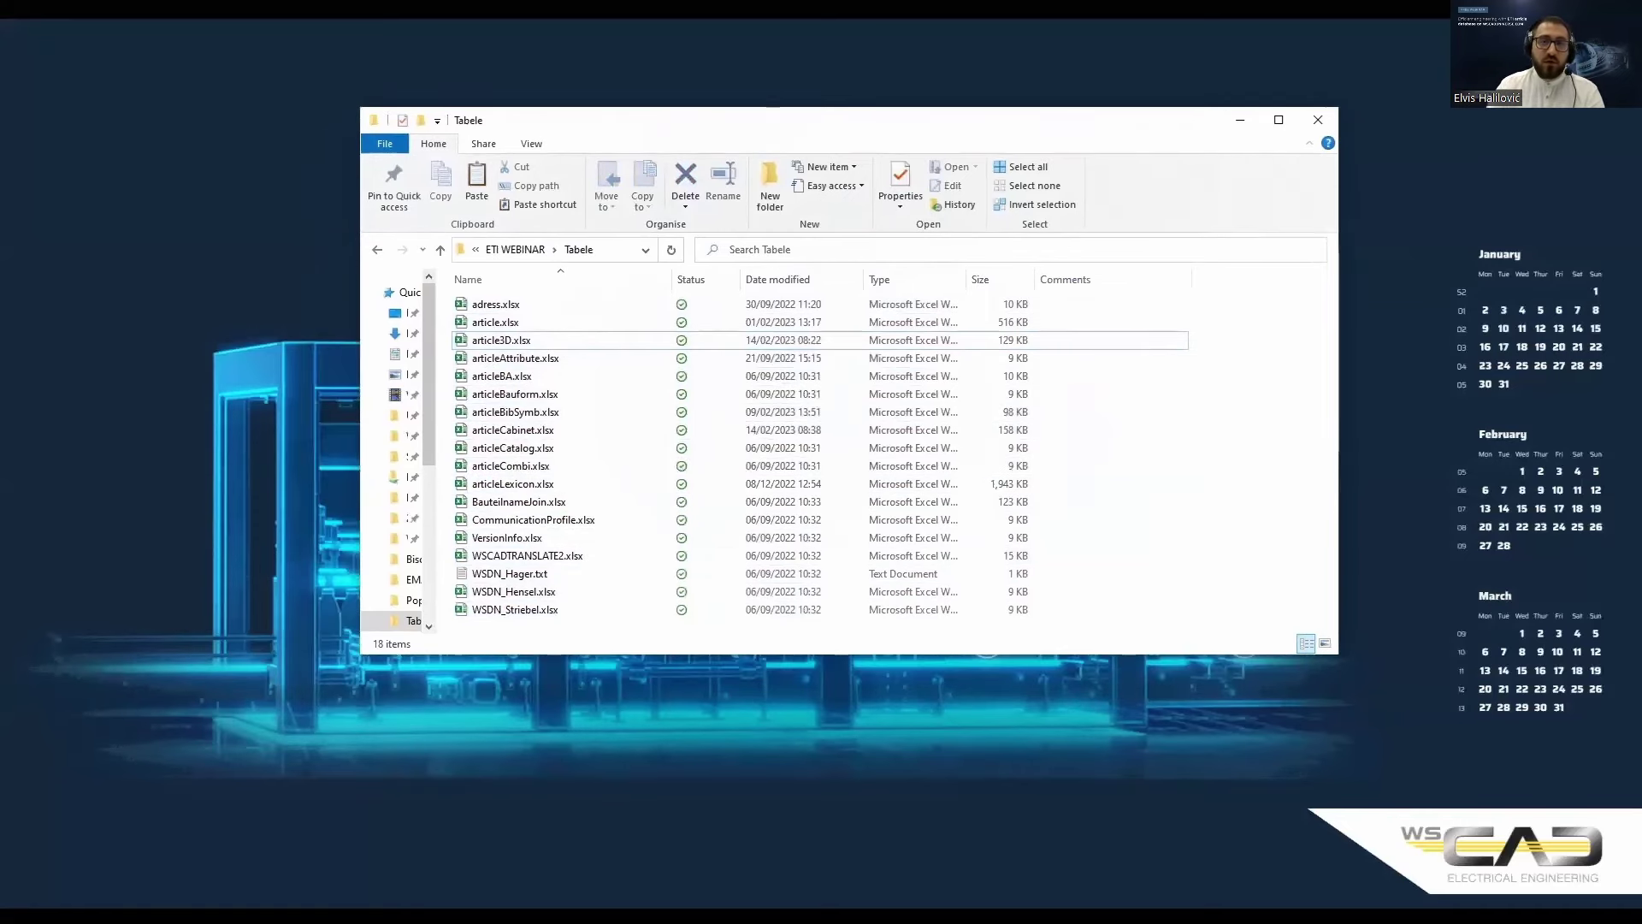
pyautogui.click(359, 915)
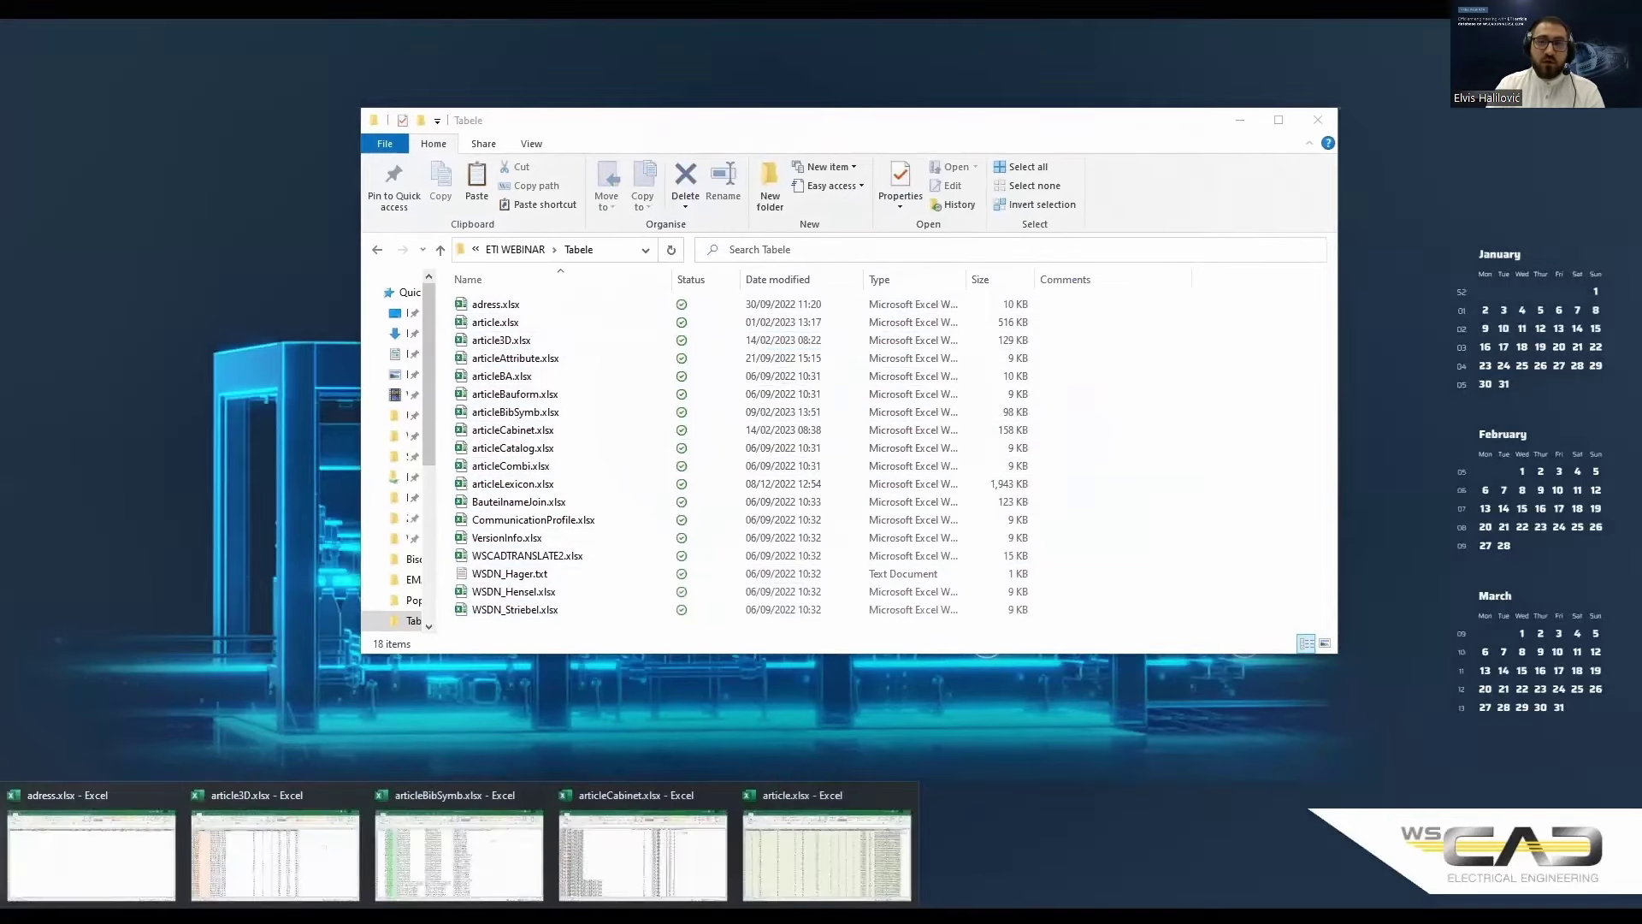
pyautogui.click(110, 848)
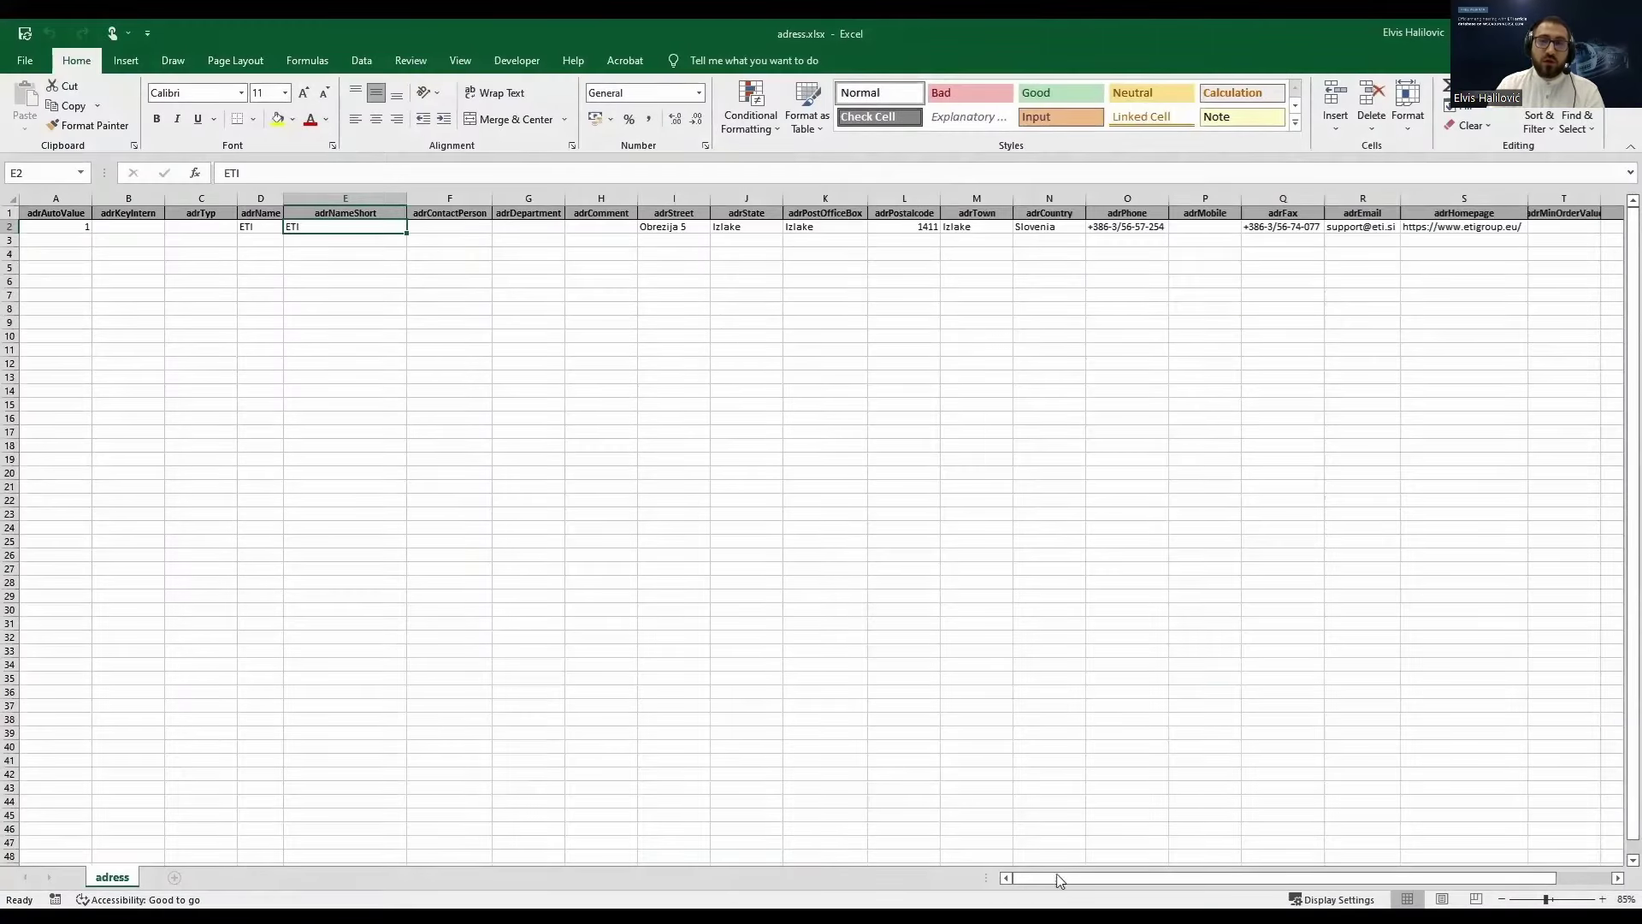
# Scroll across the adress.xlsx columns, minimize it, and bring up article.xlsx.
pyautogui.moveTo(1071, 883); pyautogui.dragTo(1231, 883)
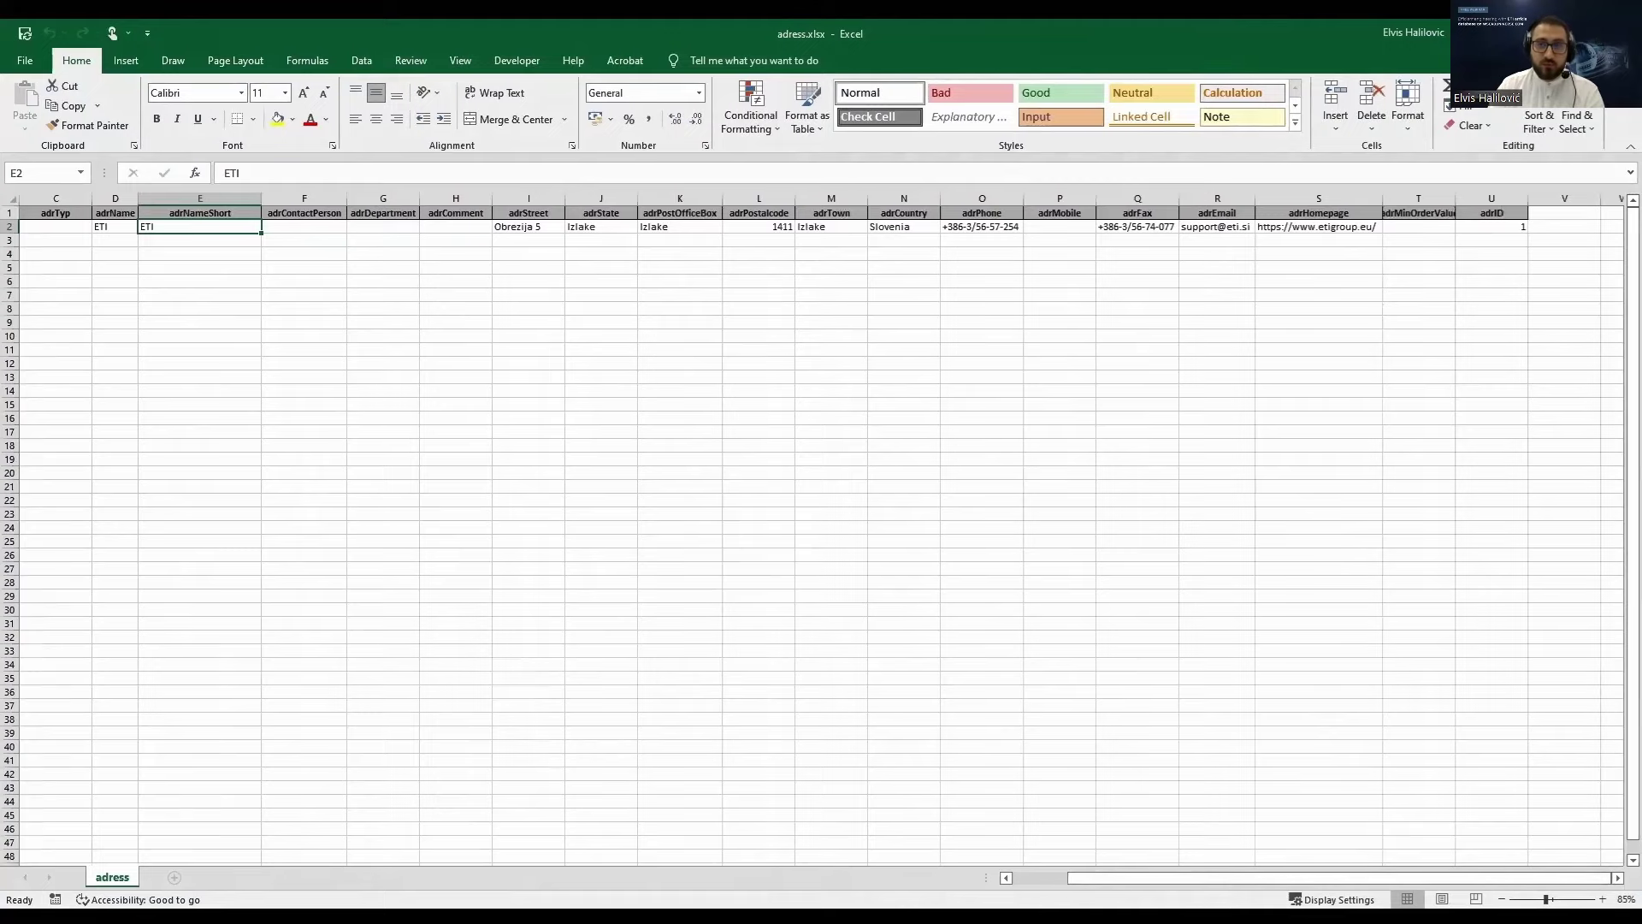
pyautogui.click(410, 907)
pyautogui.click(411, 907)
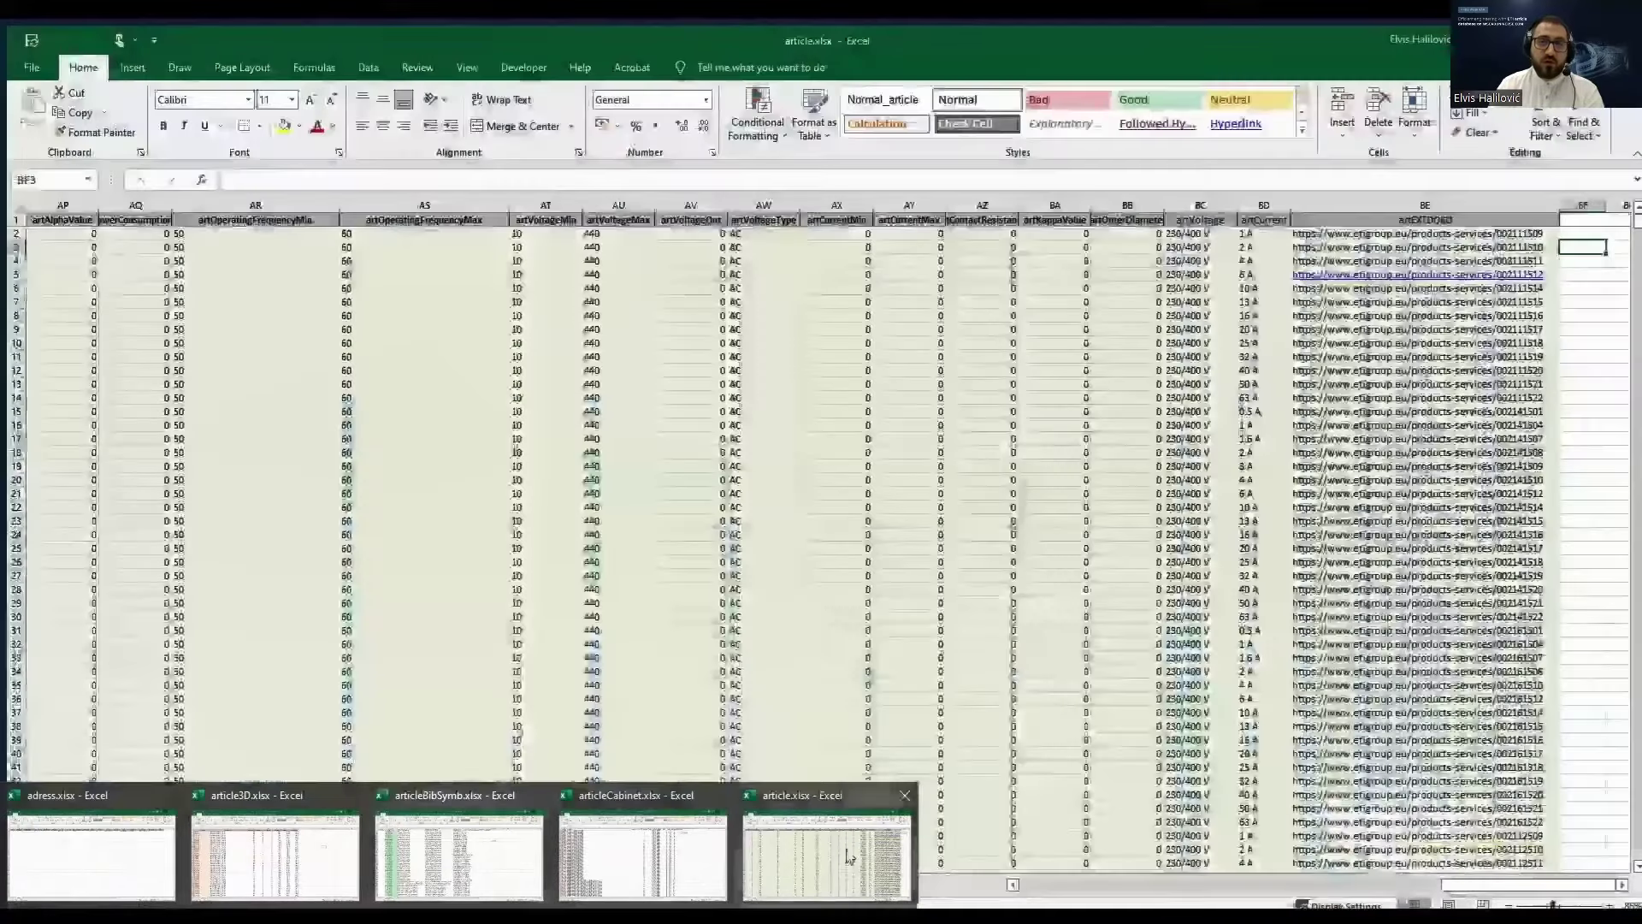
pyautogui.click(826, 856)
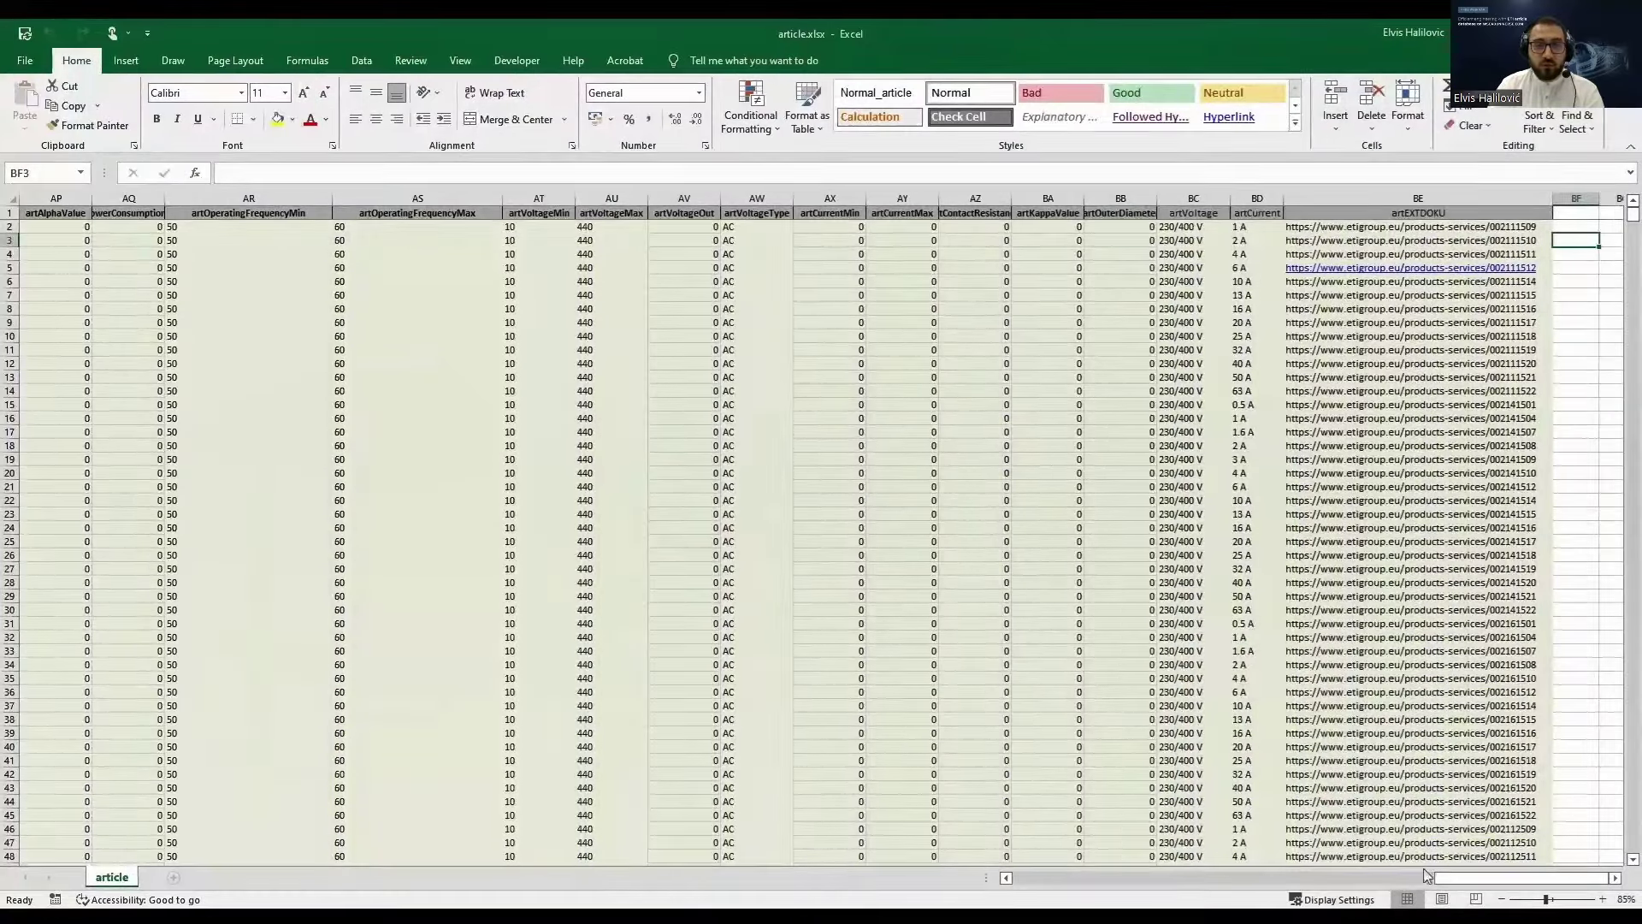
# Inspect article.xlsx's artVoltage–artEXTDOKU, artPowerLoss, artNumber and artTypeName columns.
pyautogui.moveTo(1195, 199); pyautogui.dragTo(1394, 678)
pyautogui.moveTo(1468, 879); pyautogui.dragTo(1110, 878)
pyautogui.click(517, 199)
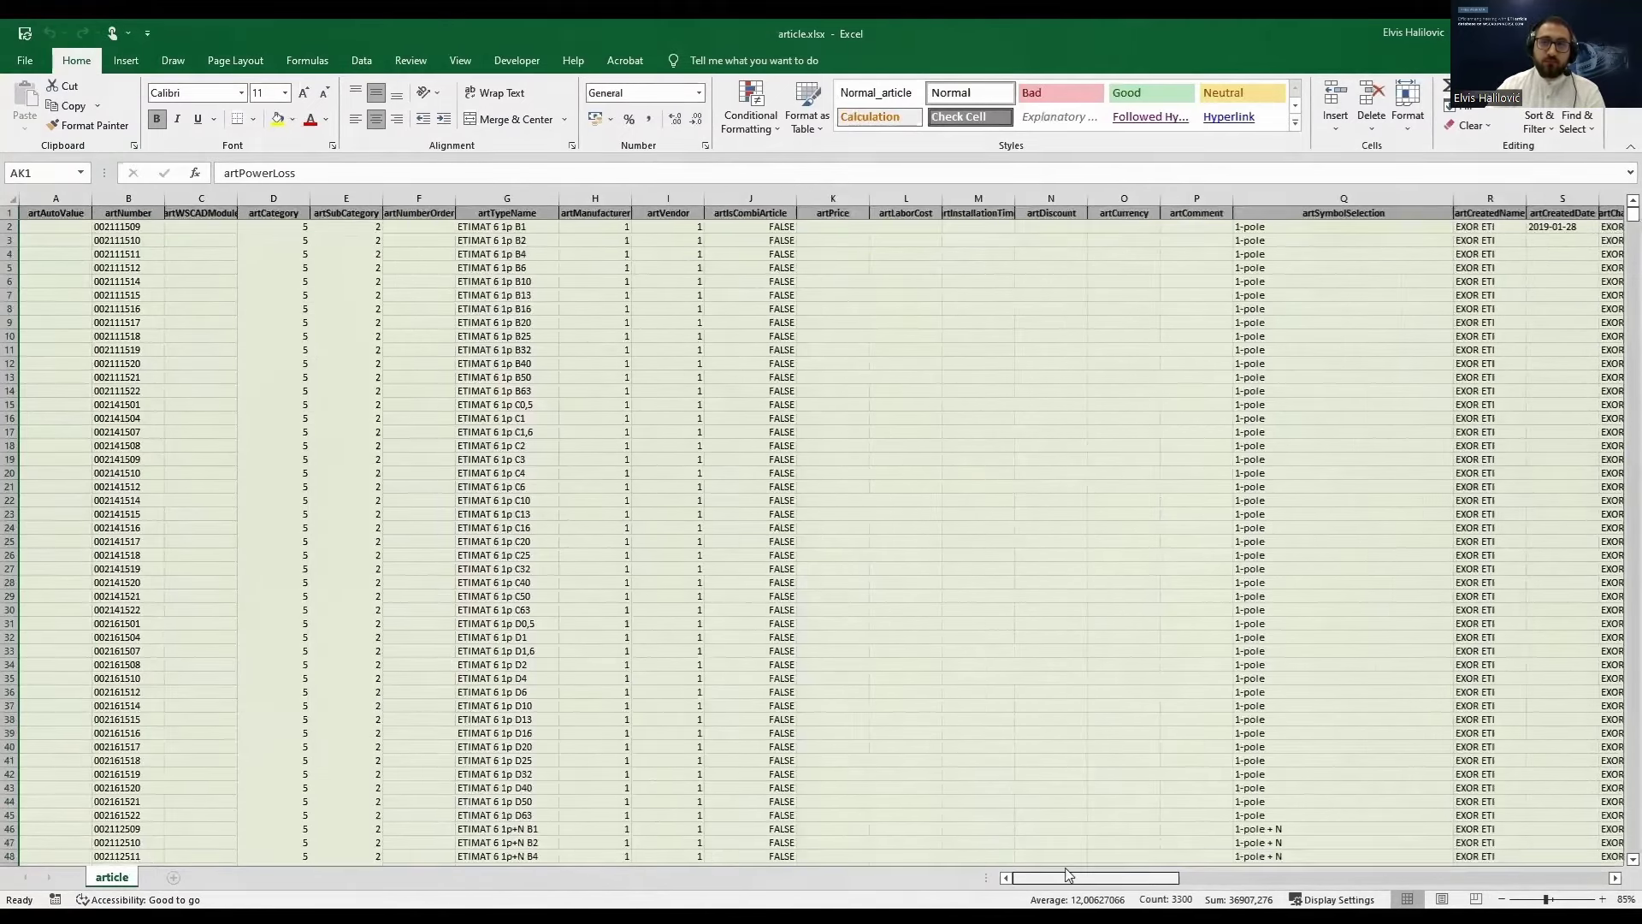
pyautogui.click(149, 195)
pyautogui.click(492, 200)
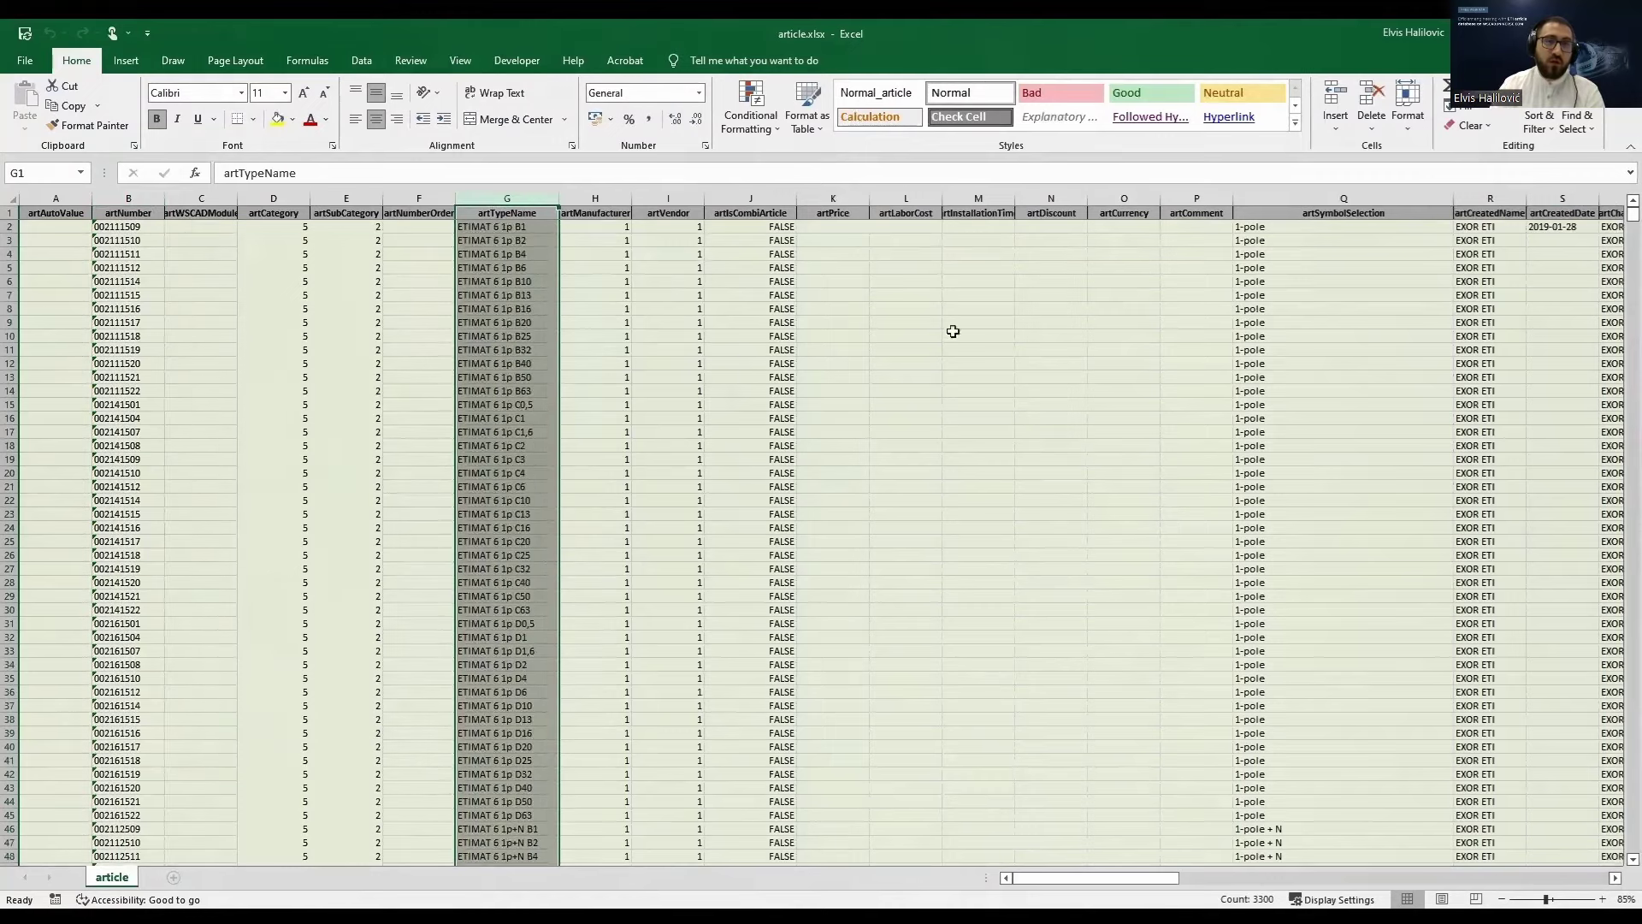
# Minimize article.xlsx and bring the articleBibSymb.xlsx workbook to the front.
pyautogui.click(1524, 32)
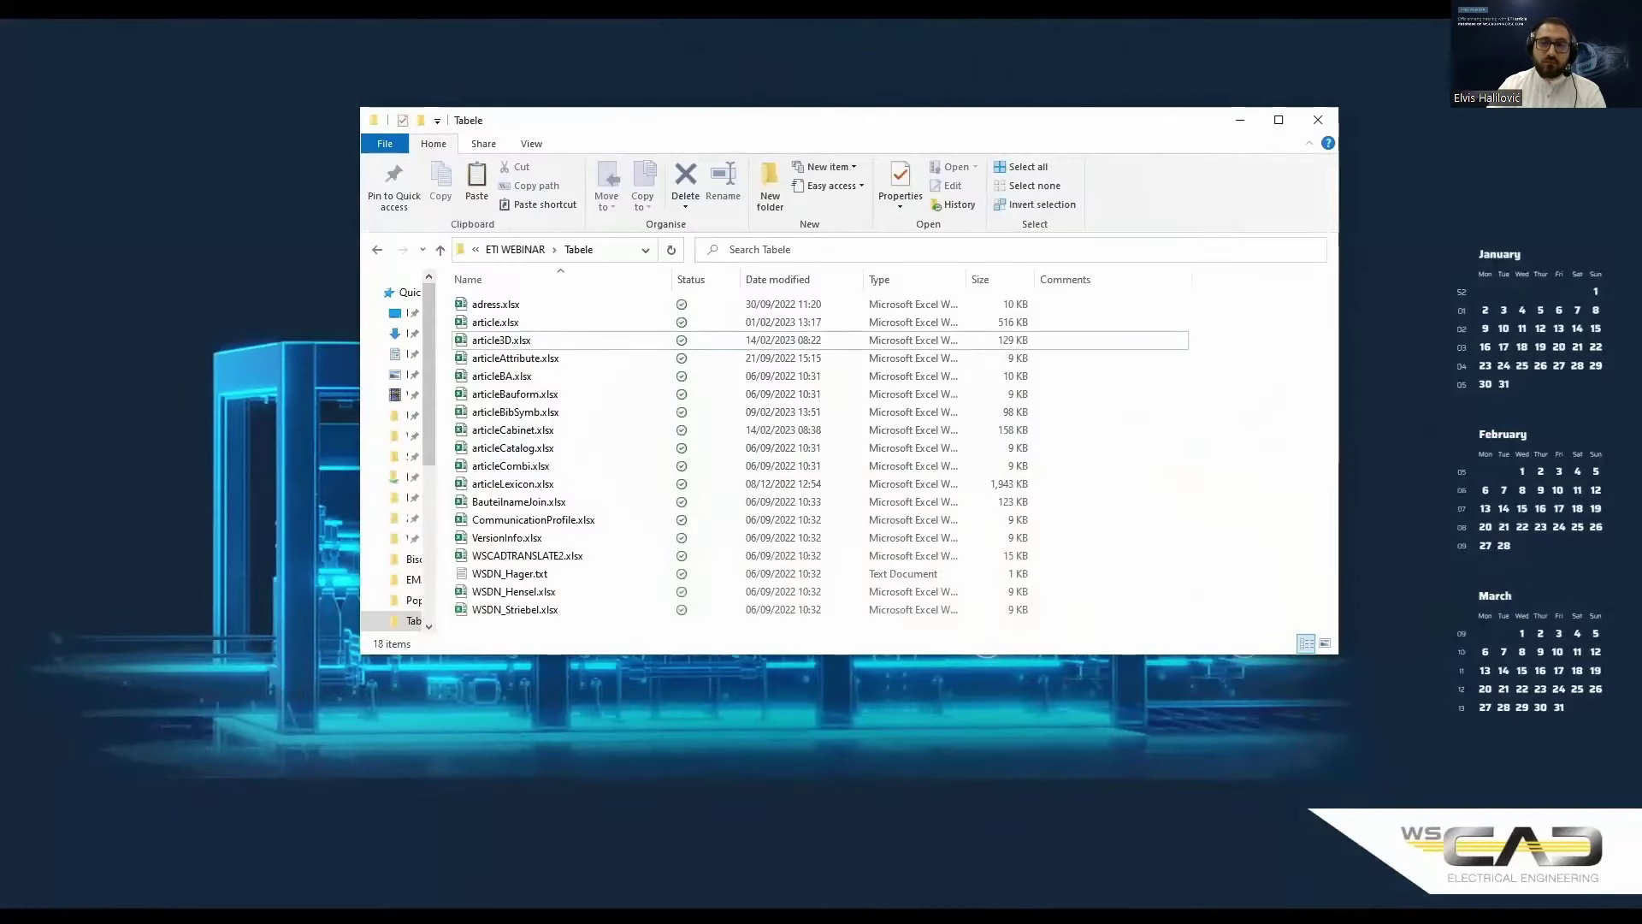
pyautogui.click(466, 912)
pyautogui.click(458, 856)
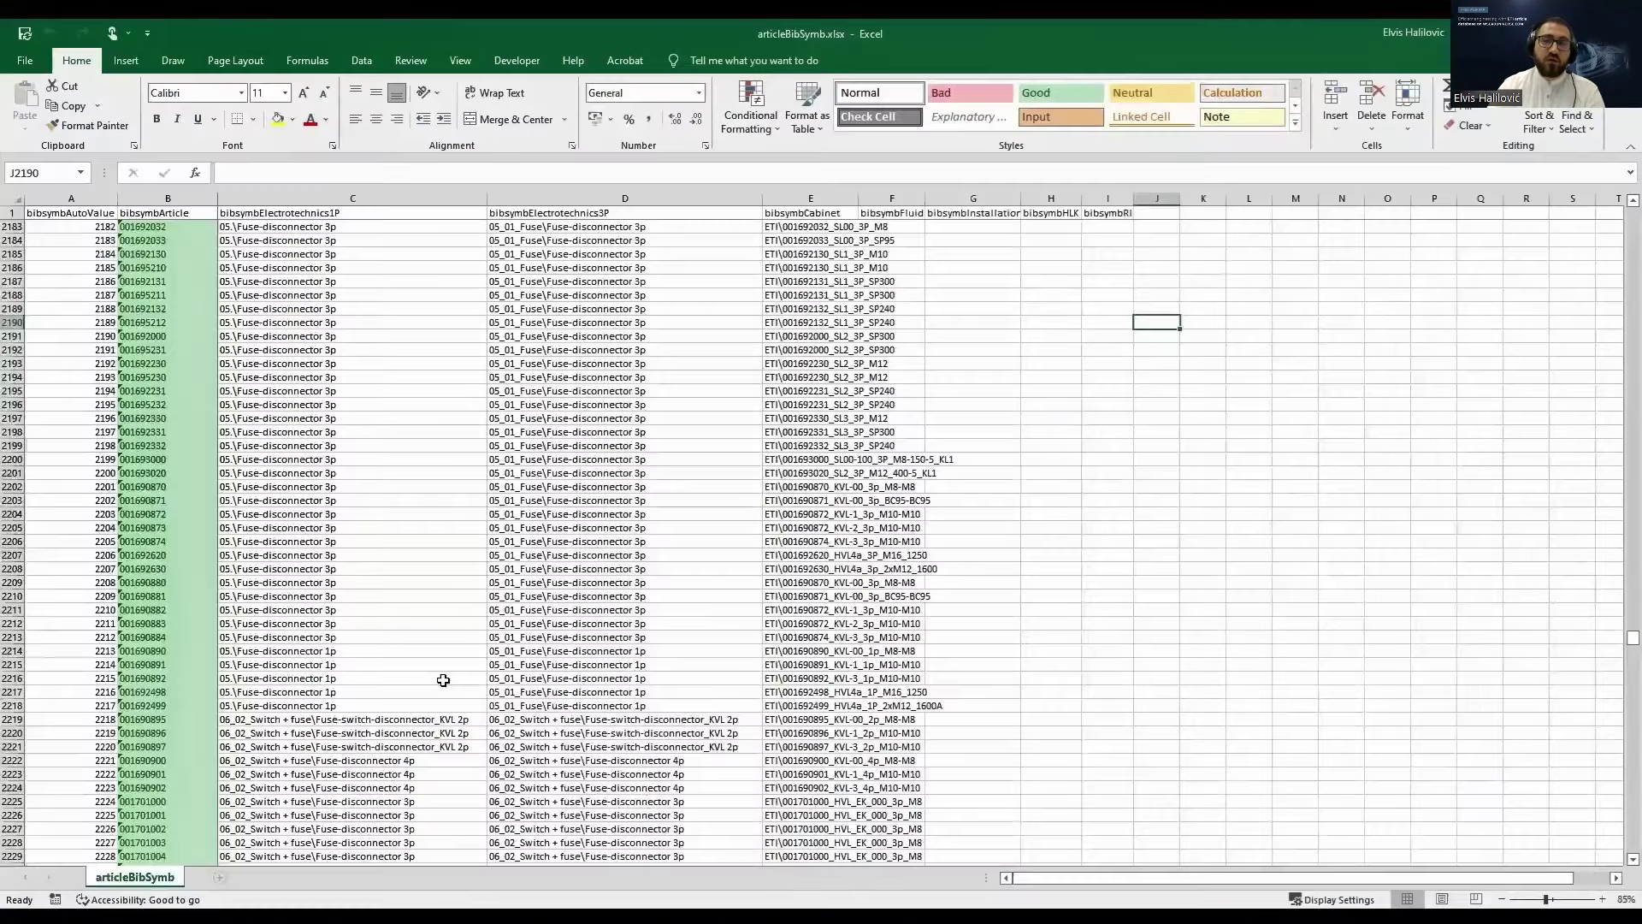
# Inspect the bibsymbArticle, Electrotechnics1P, Electrotechnics3P and Cabinet columns, then minimize Excel.
pyautogui.click(350, 225)
pyautogui.click(129, 200)
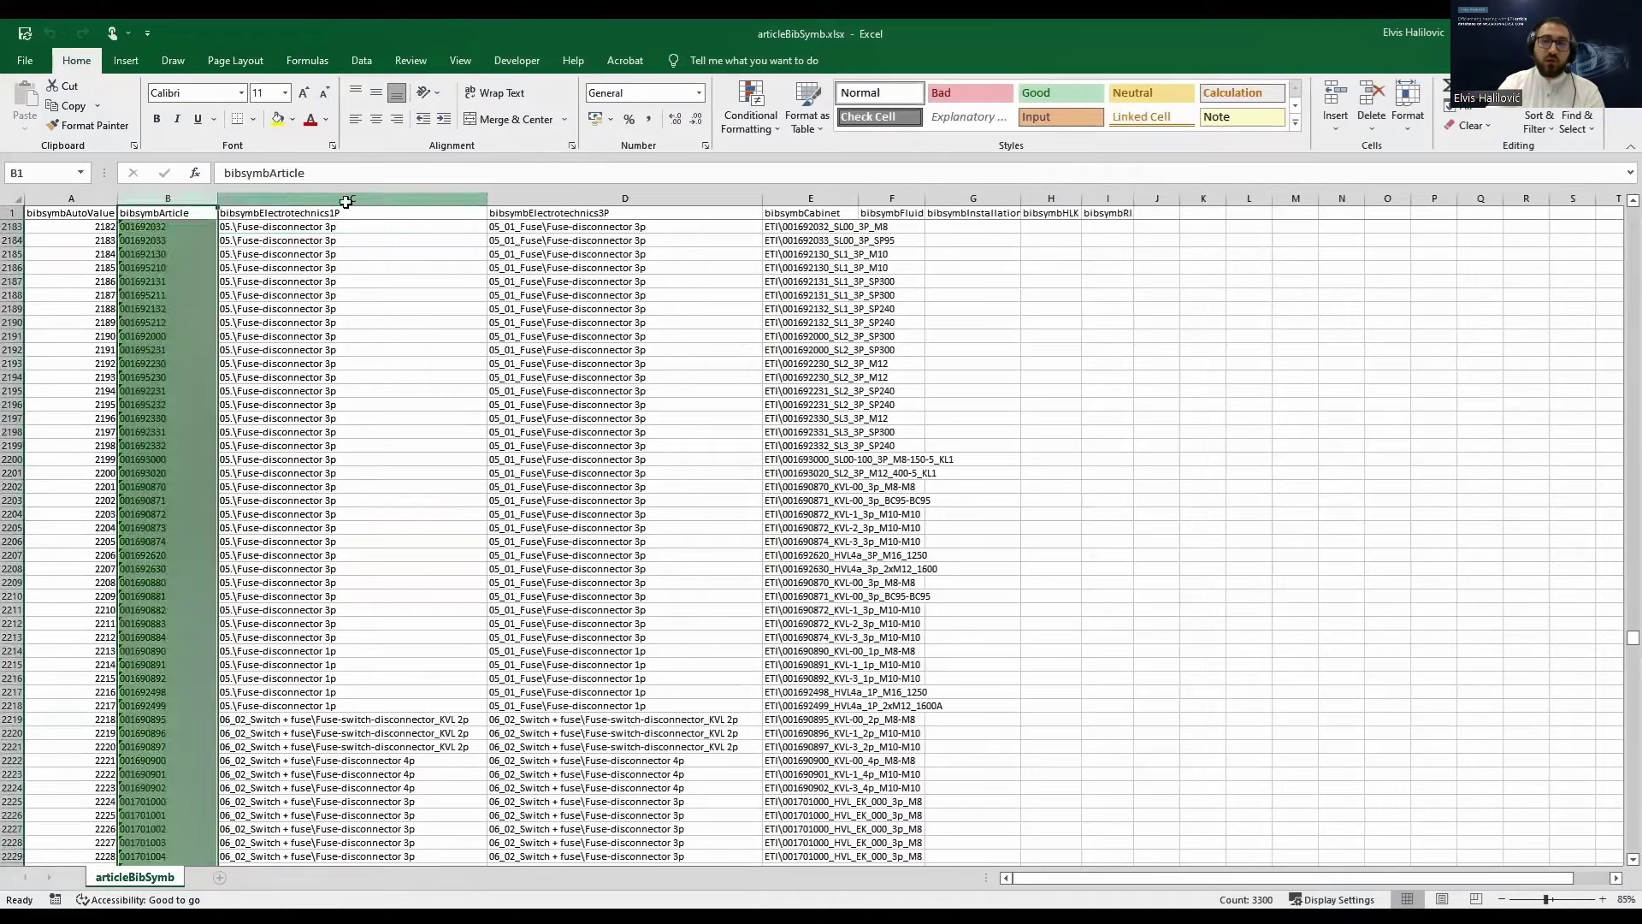
pyautogui.click(348, 198)
pyautogui.click(625, 198)
pyautogui.click(810, 199)
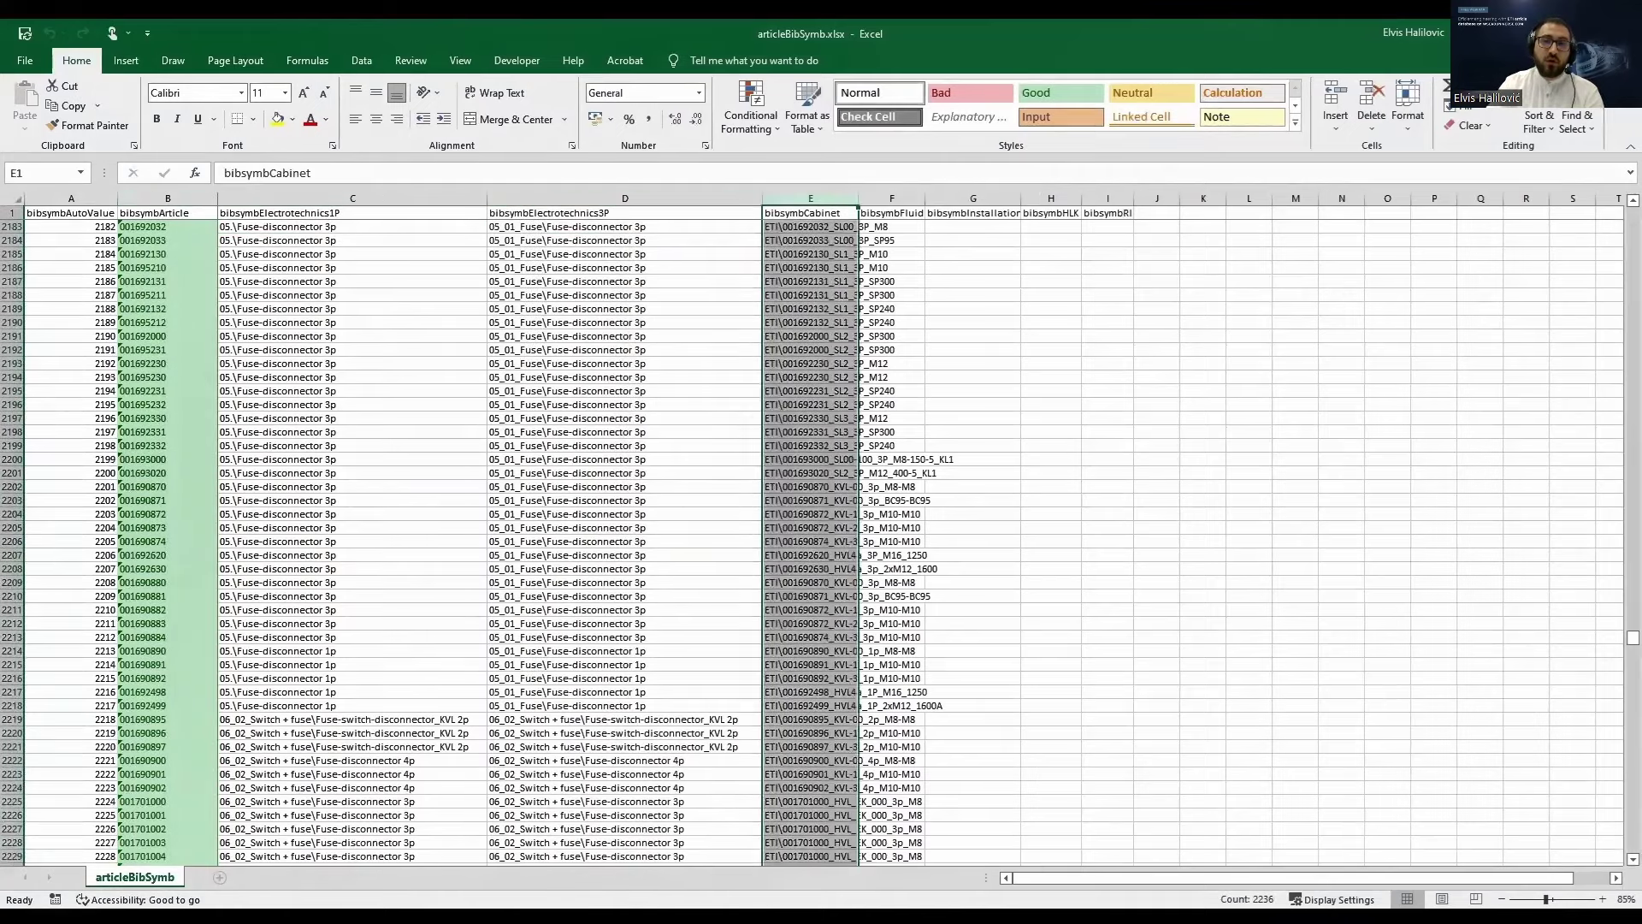
pyautogui.click(1542, 33)
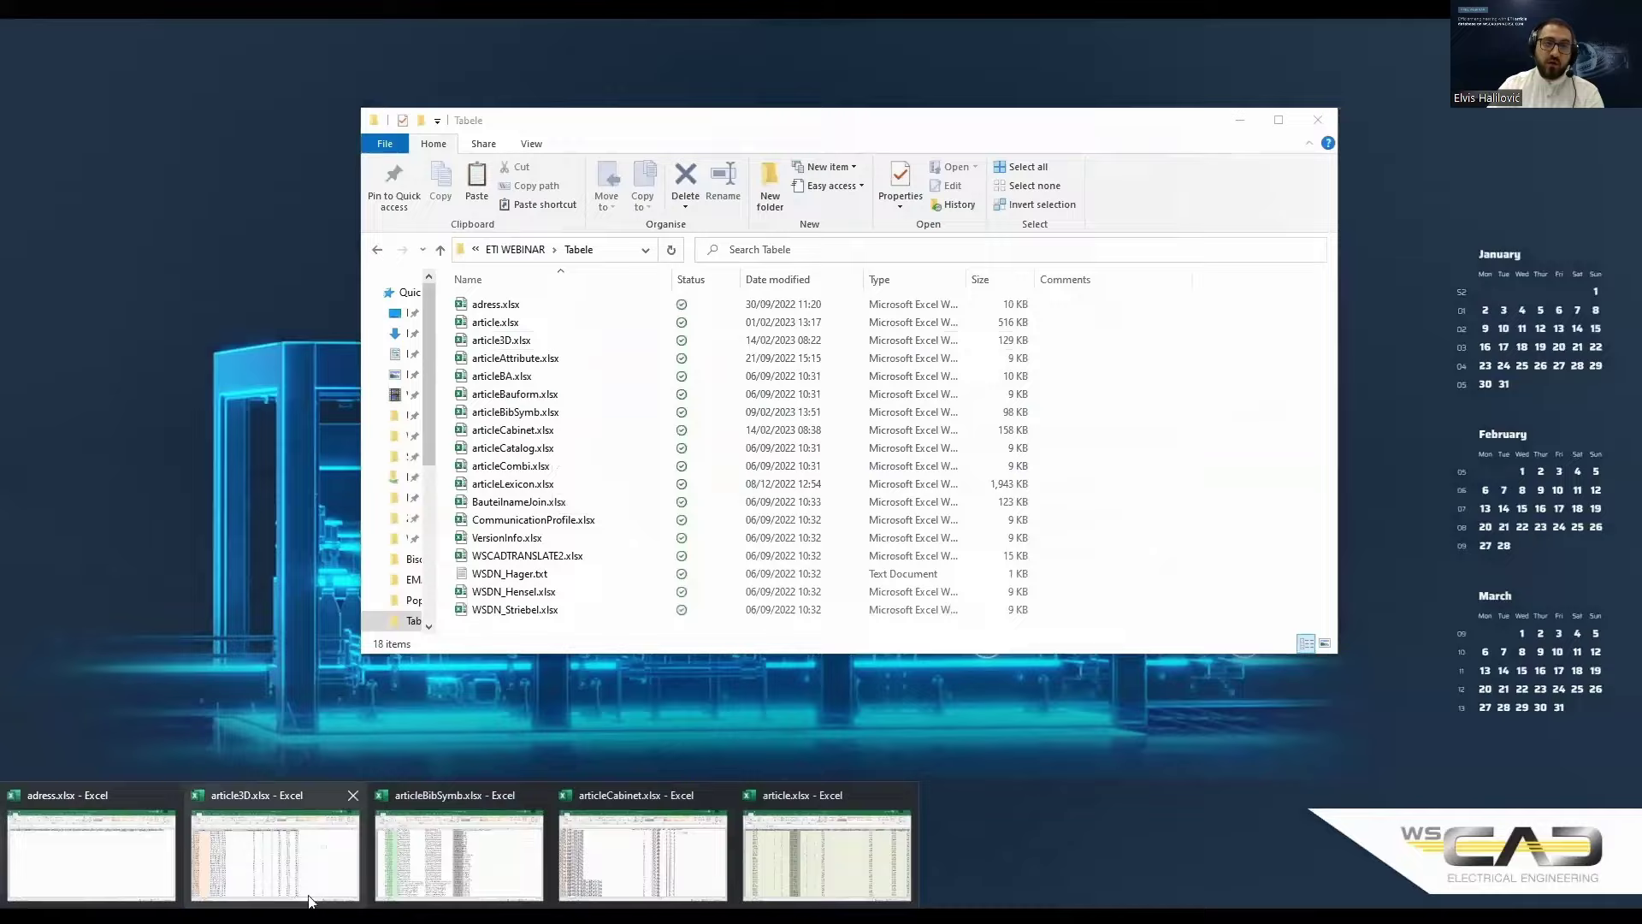
# Inspect article3D.xlsx's a3dArticle, a3dFileName and a3dRotateX columns, then minimize it.
pyautogui.click(257, 868)
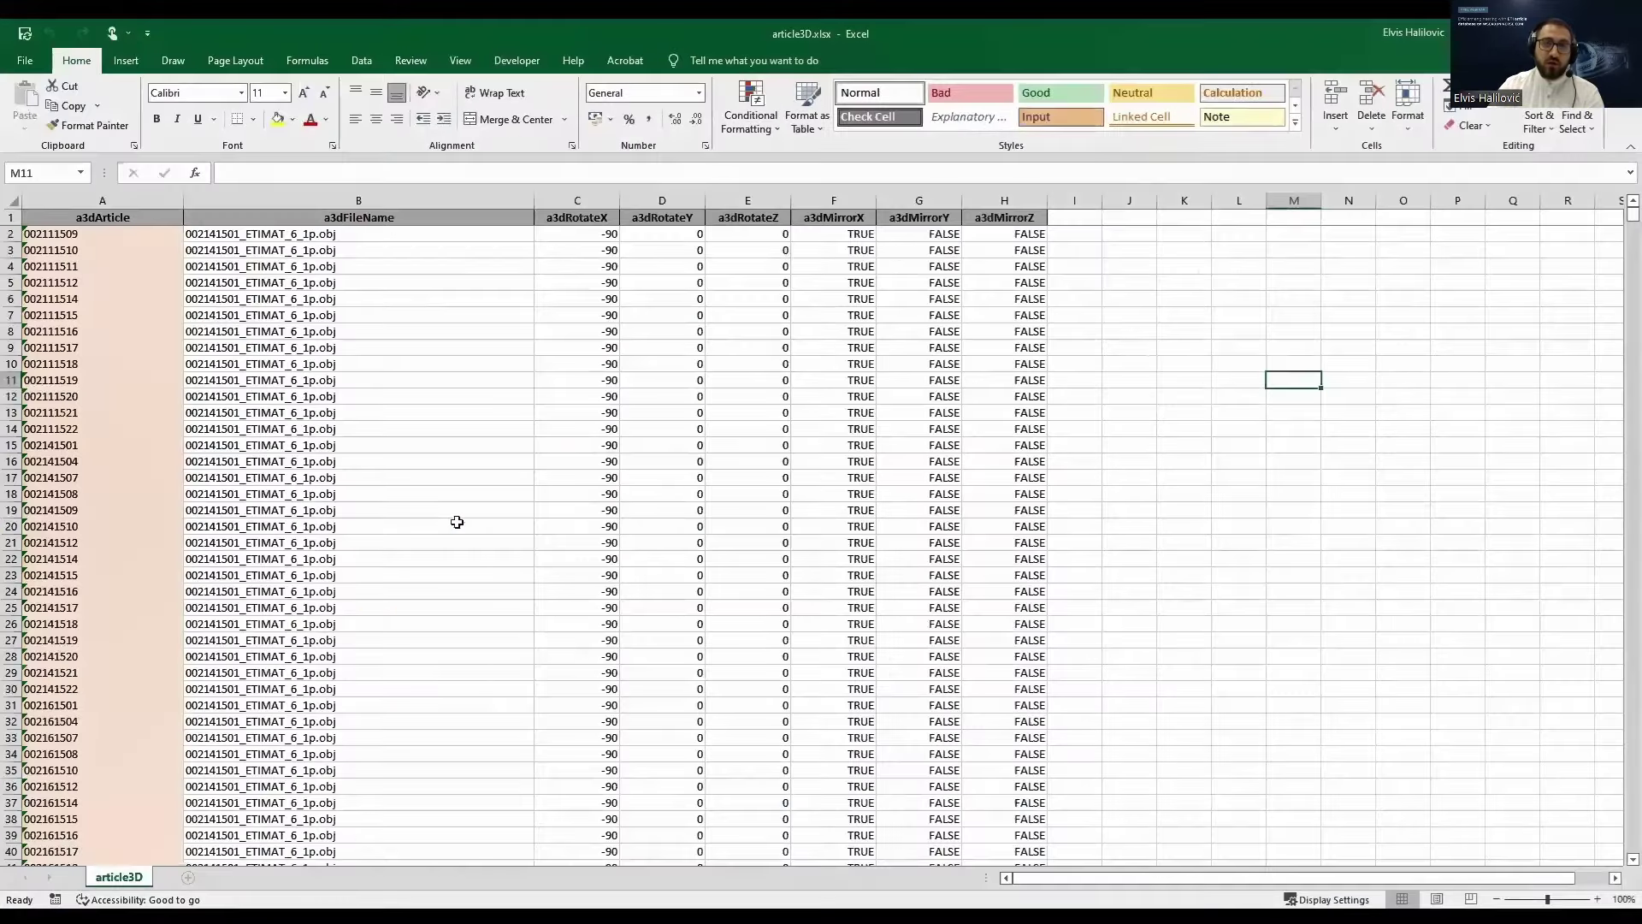
pyautogui.click(136, 200)
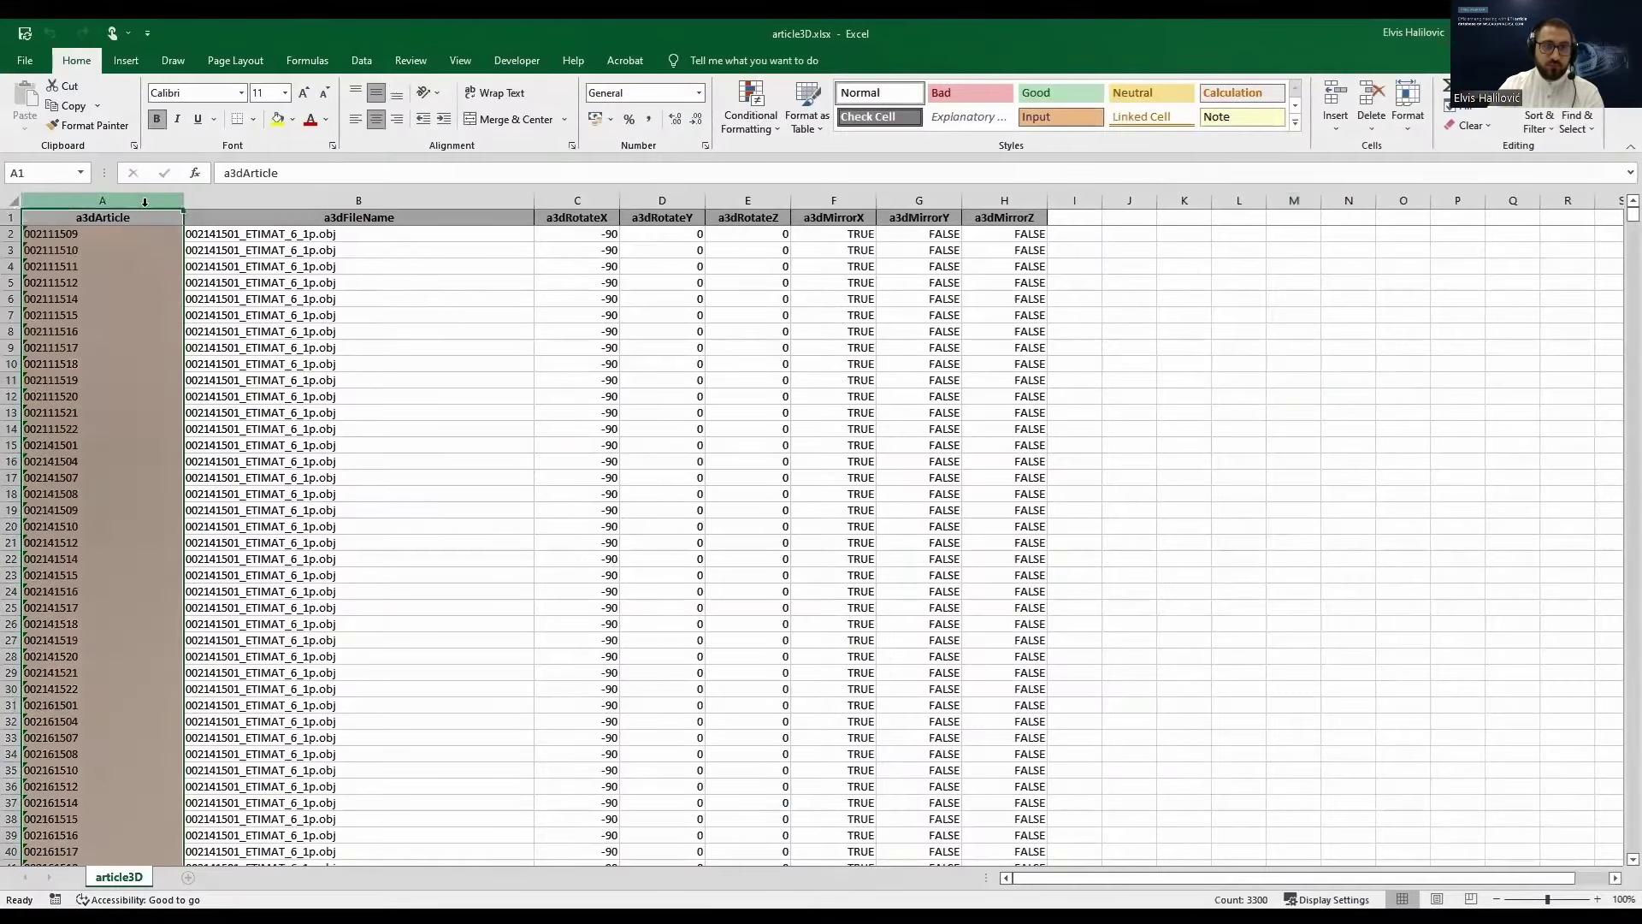
pyautogui.click(303, 201)
pyautogui.click(565, 200)
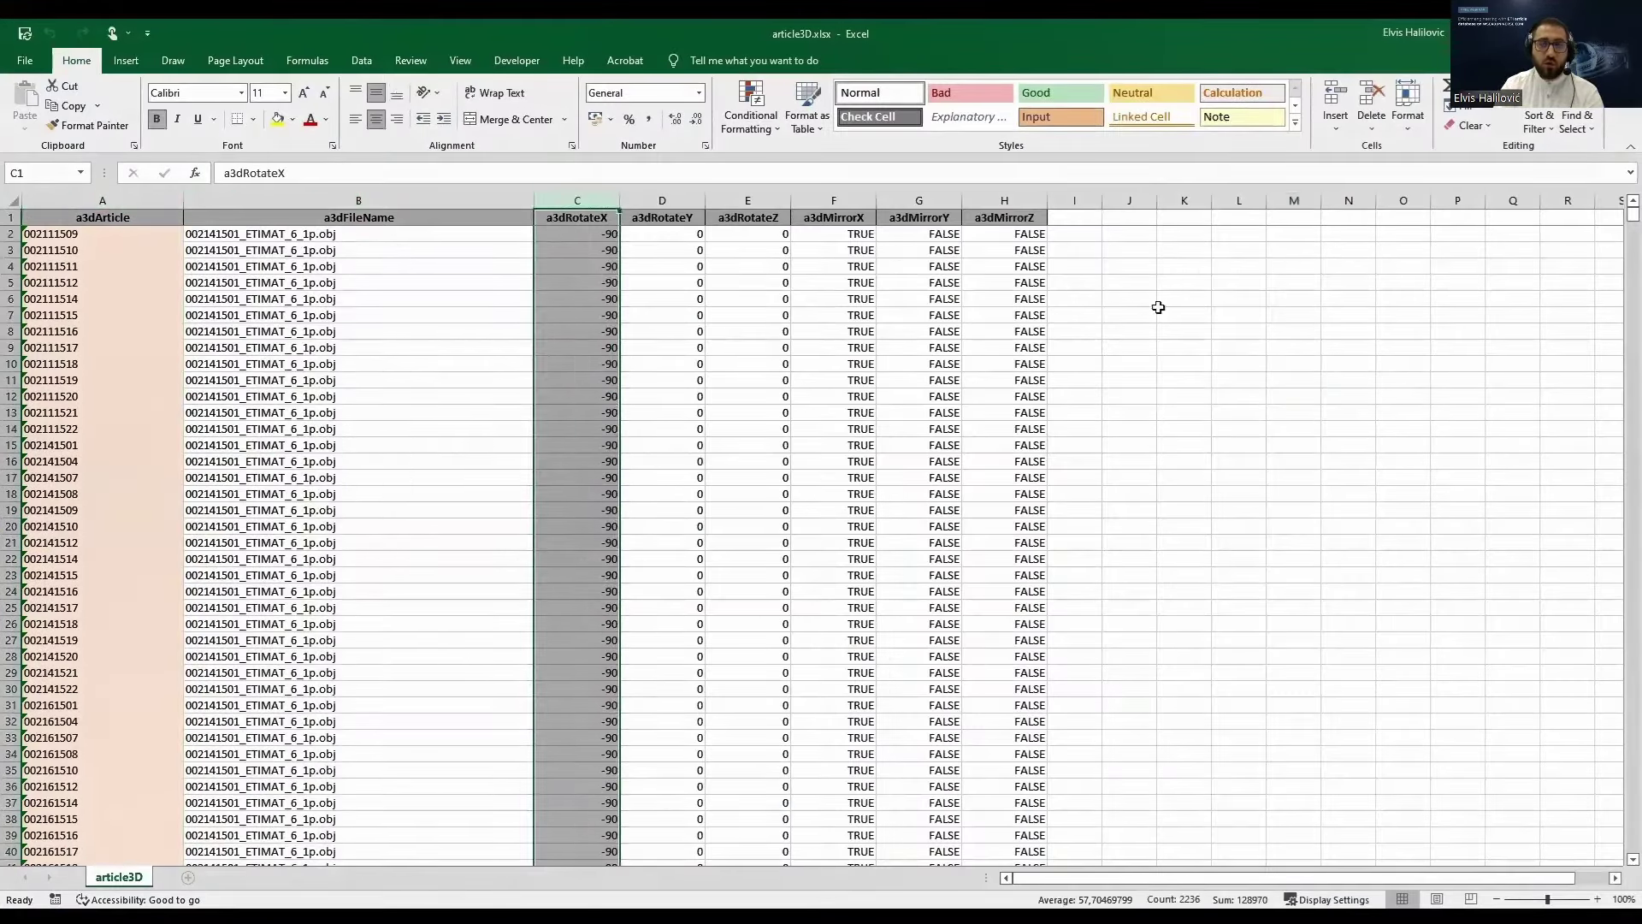
pyautogui.click(1181, 281)
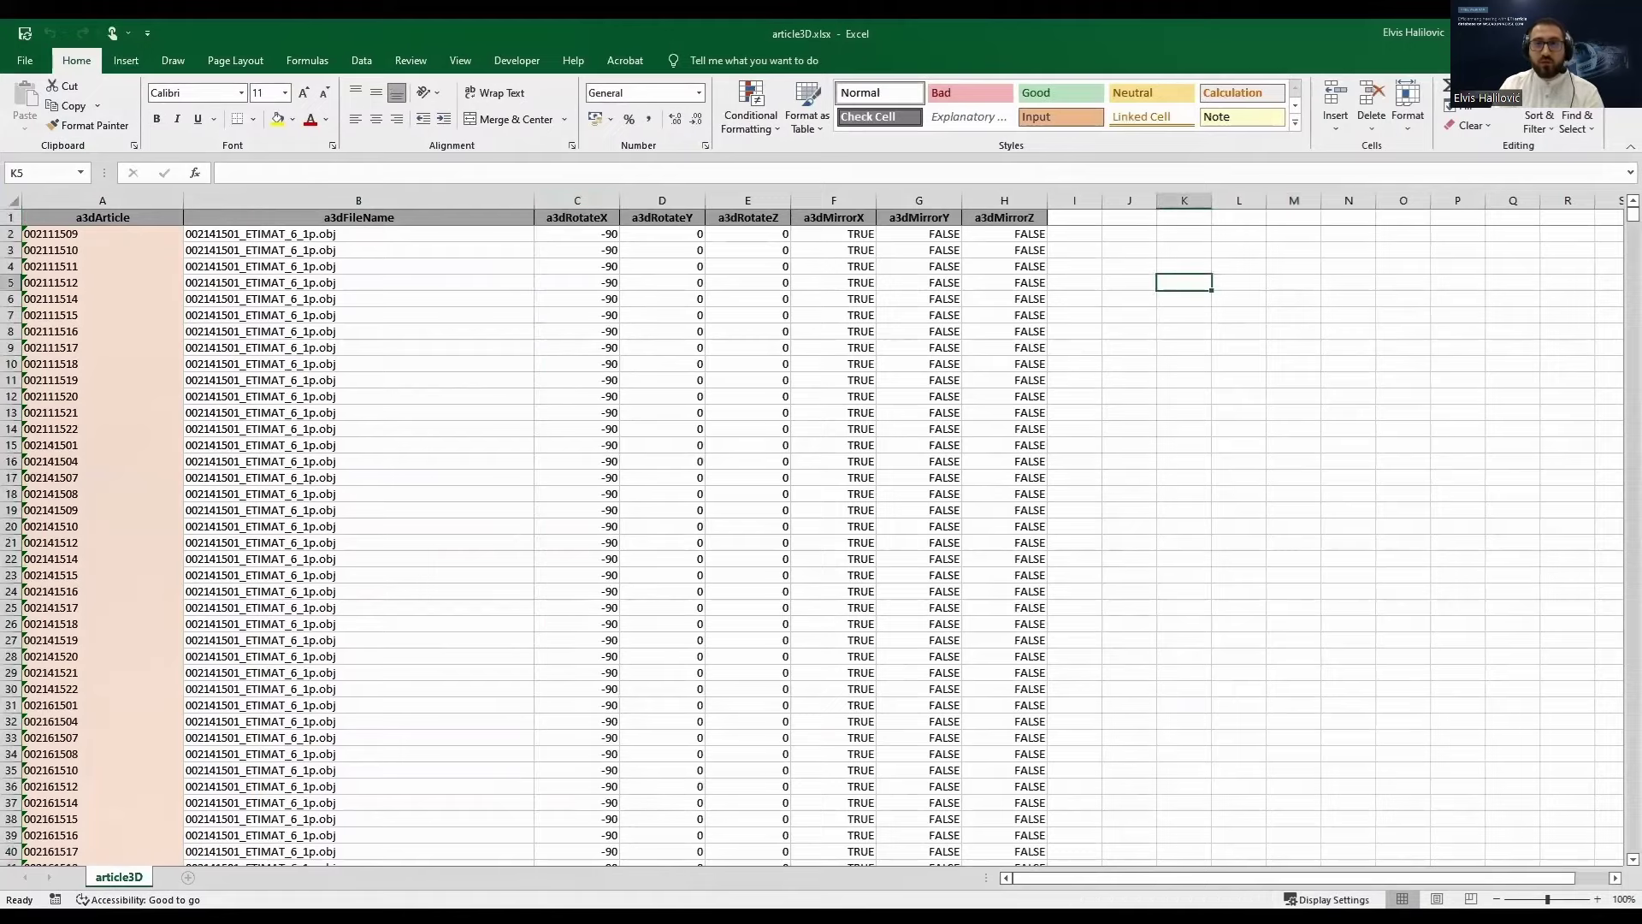
pyautogui.click(1531, 33)
# Inspect articleCabinet's cabPinPosition and width, height, length columns, then minimize it.
pyautogui.moveTo(598, 919)
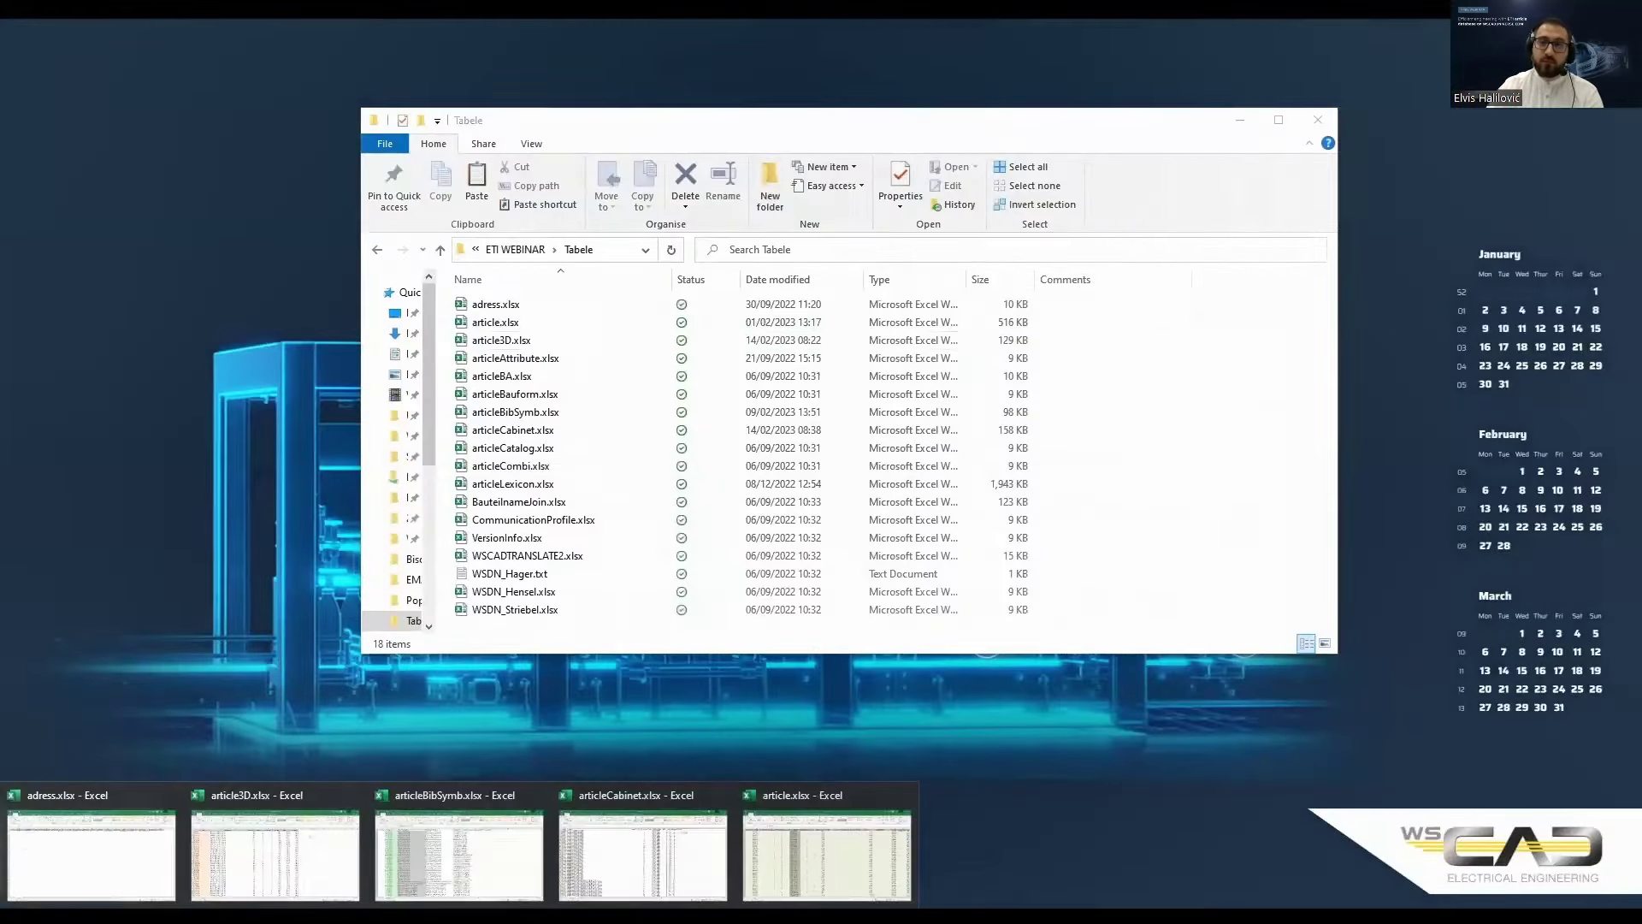
pyautogui.click(618, 885)
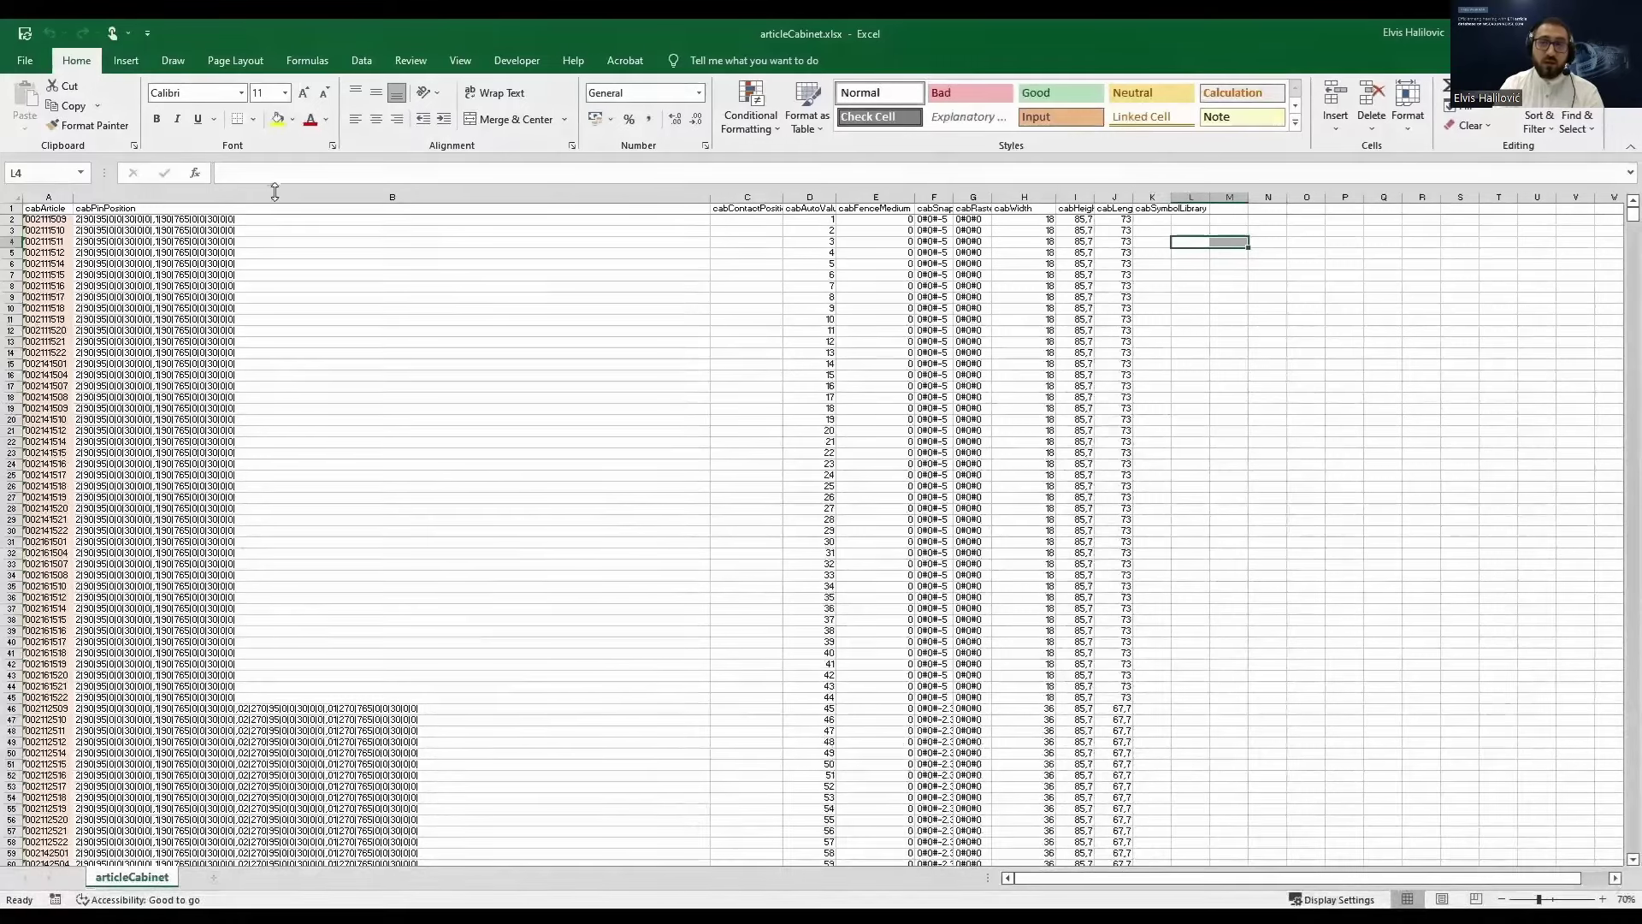
pyautogui.click(184, 197)
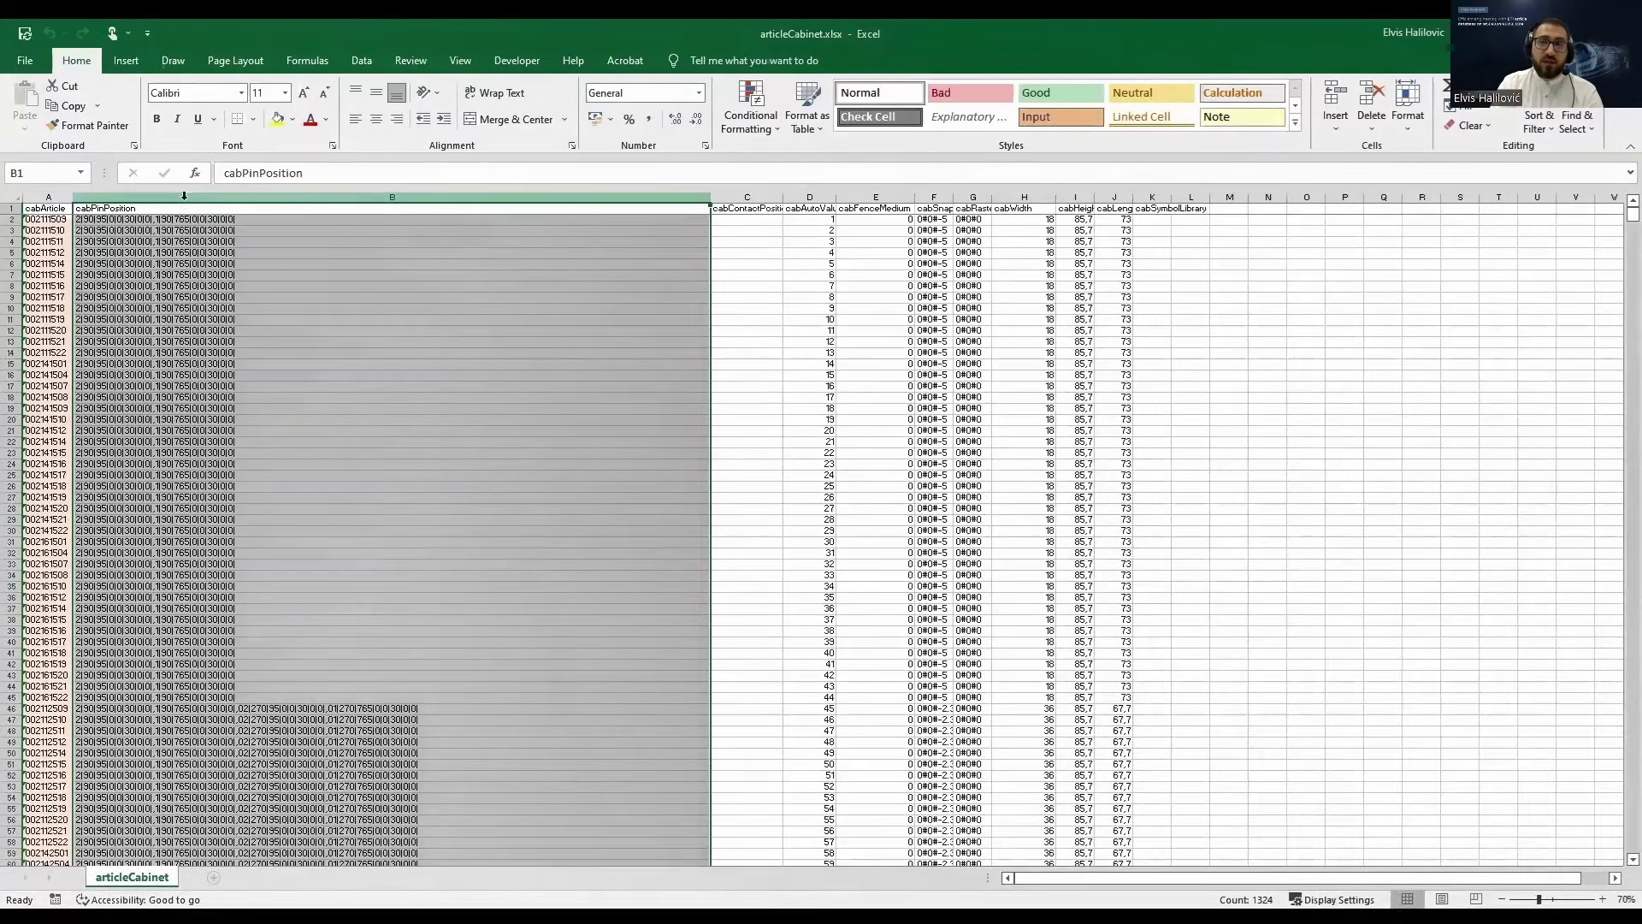
pyautogui.moveTo(1030, 191); pyautogui.dragTo(1116, 196)
pyautogui.click(1346, 257)
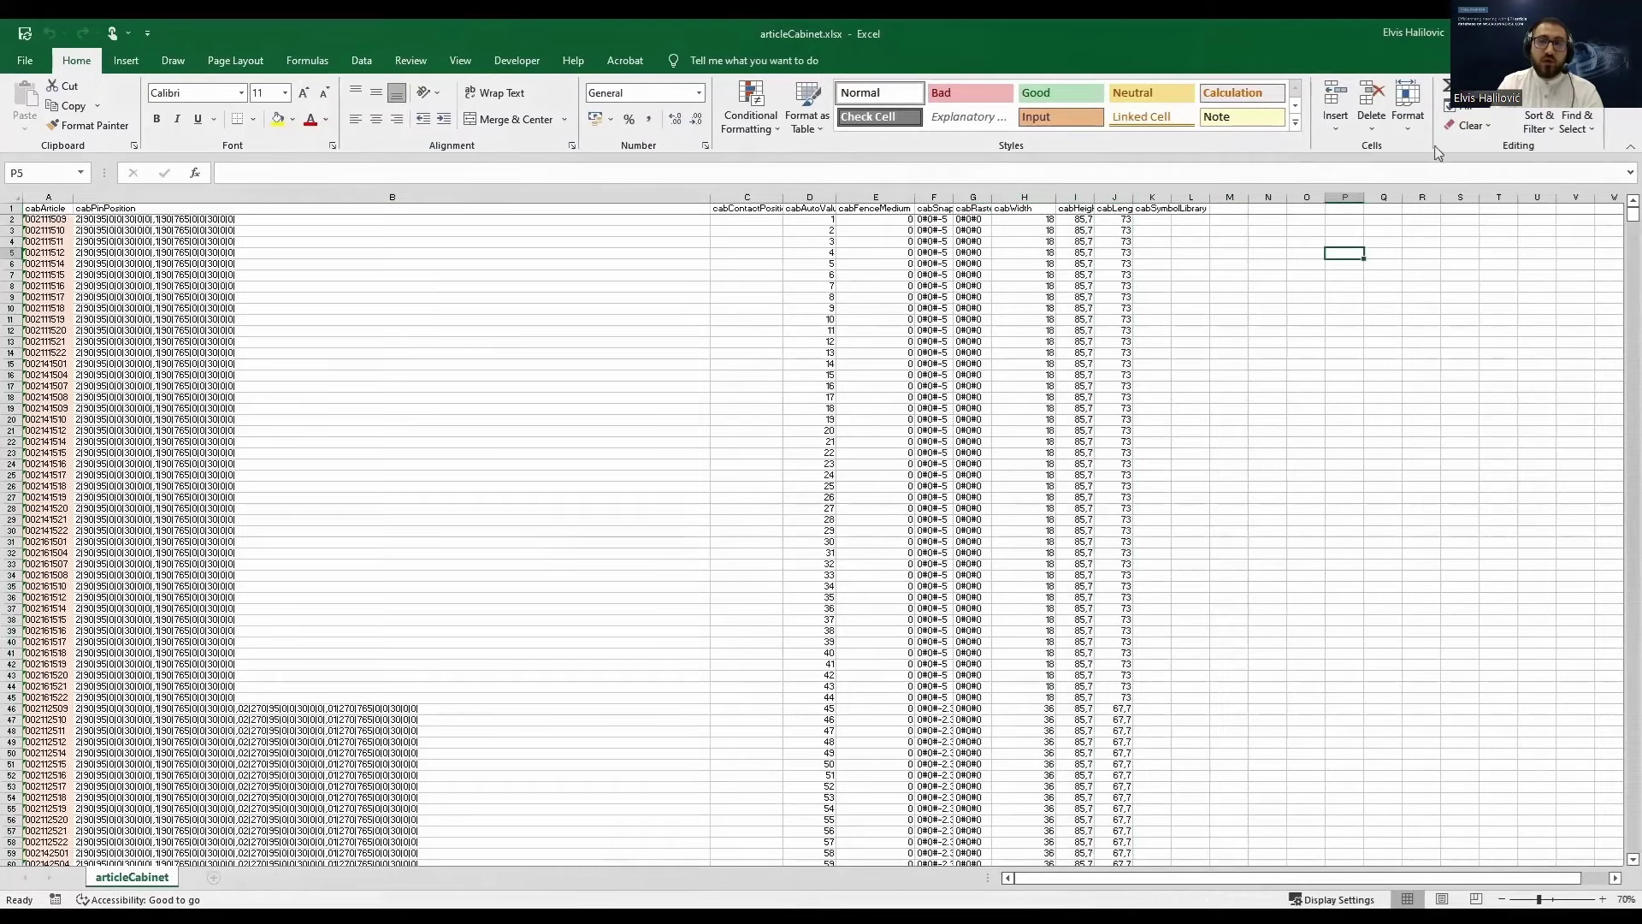
pyautogui.click(1531, 33)
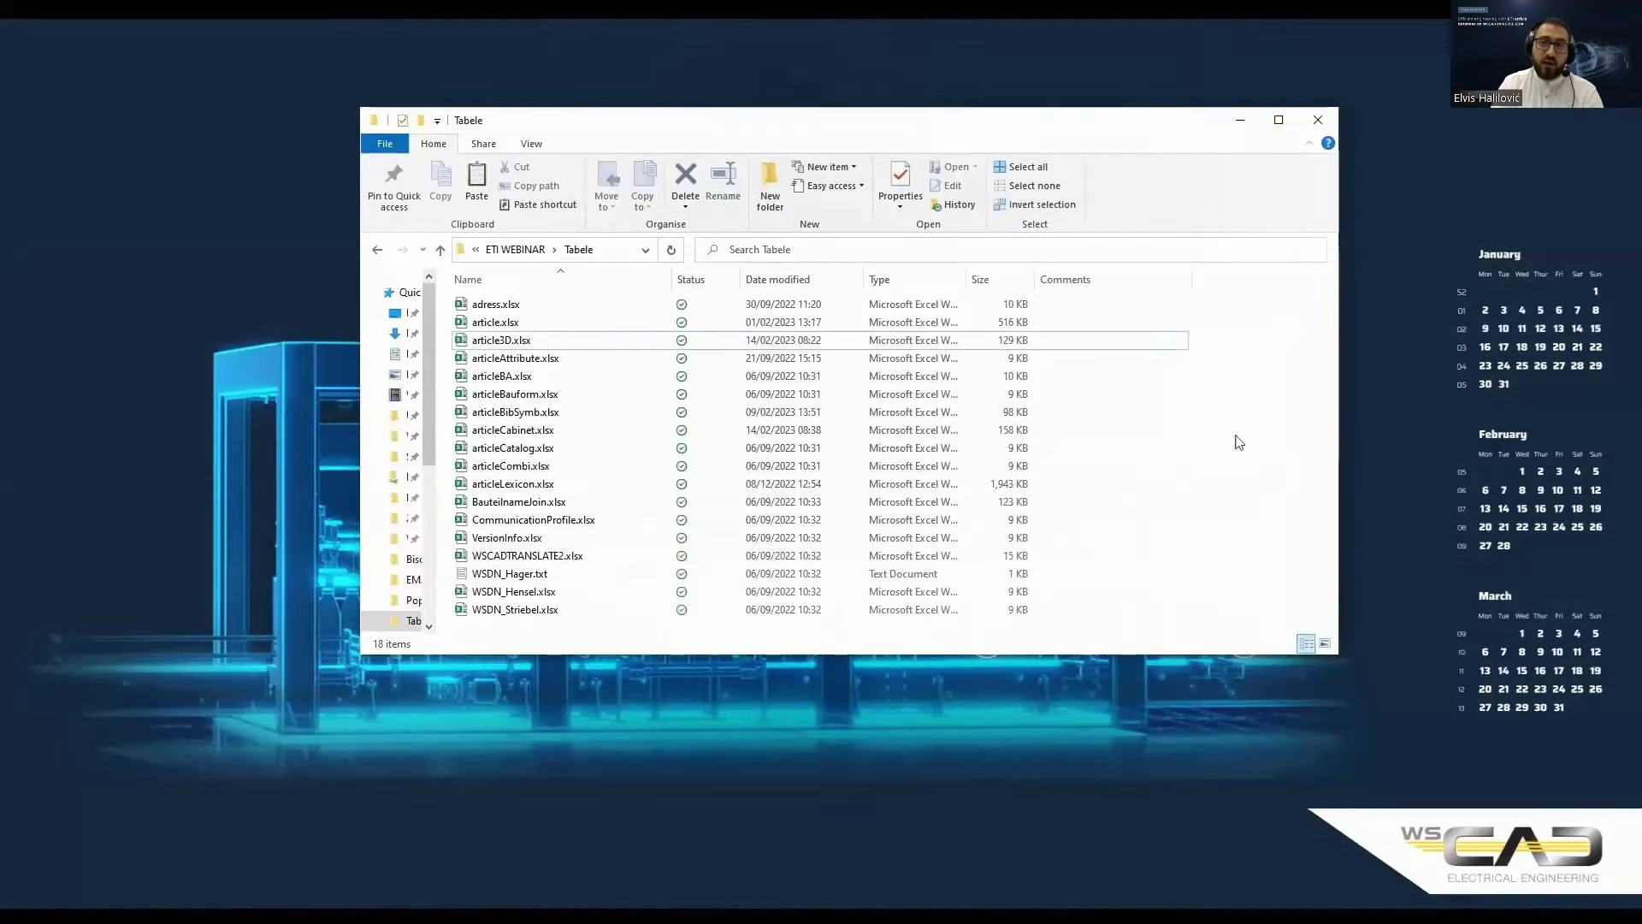
# Go up to the ETI WEBINAR folder and open ETI database.MDB in Access.
pyautogui.hotkey('alt', 'Up')
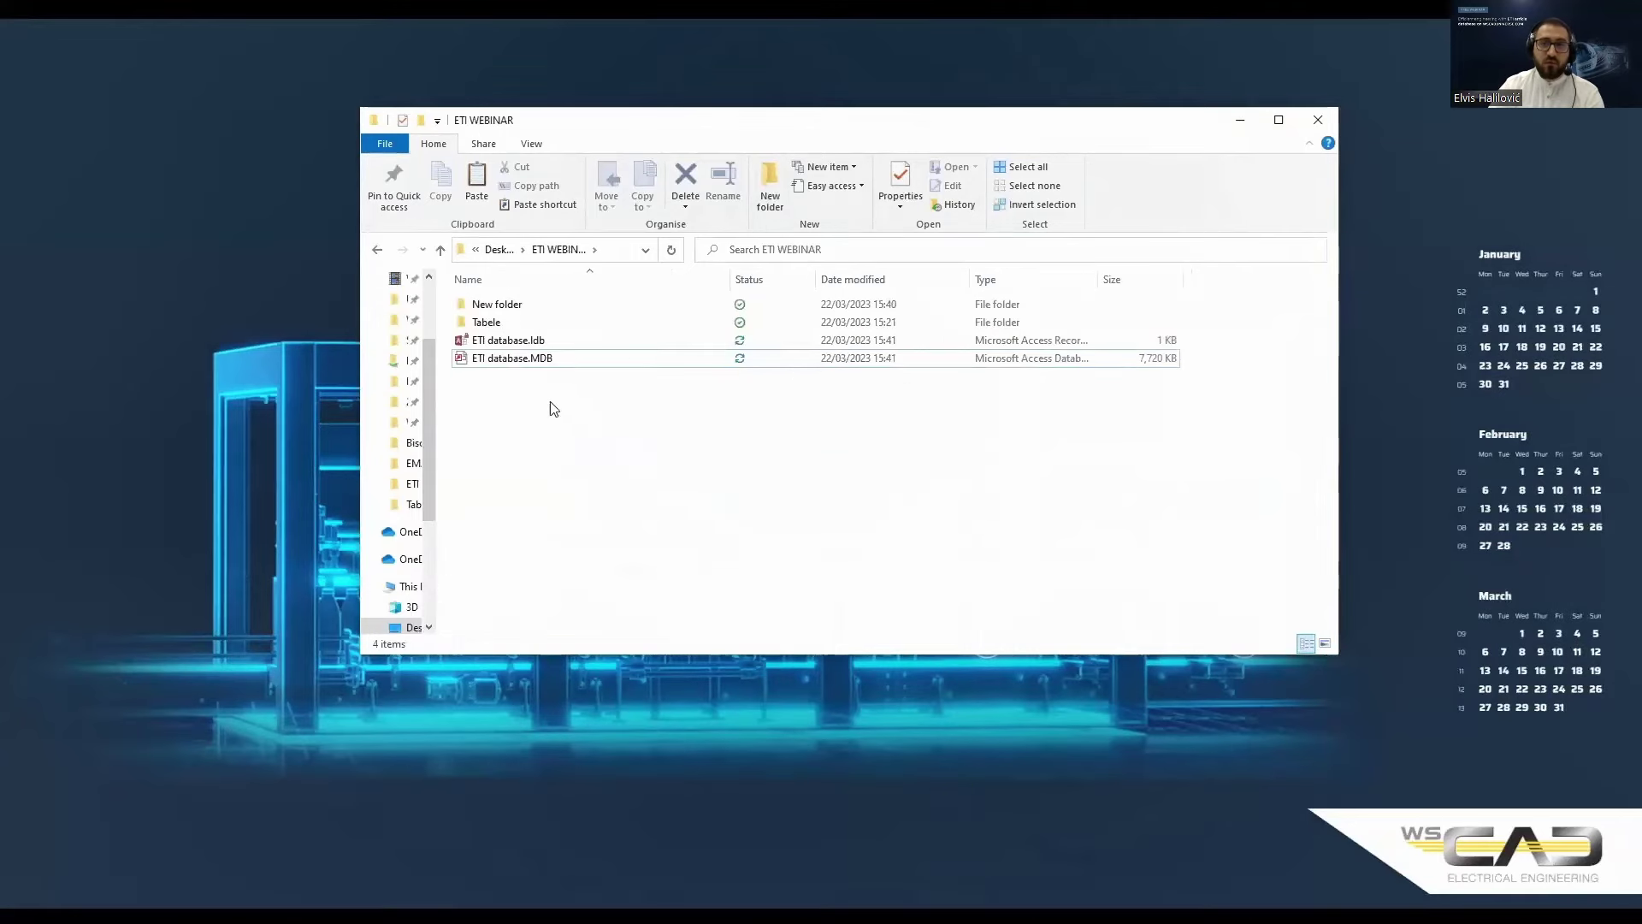
pyautogui.click(500, 361)
pyautogui.doubleClick(504, 359)
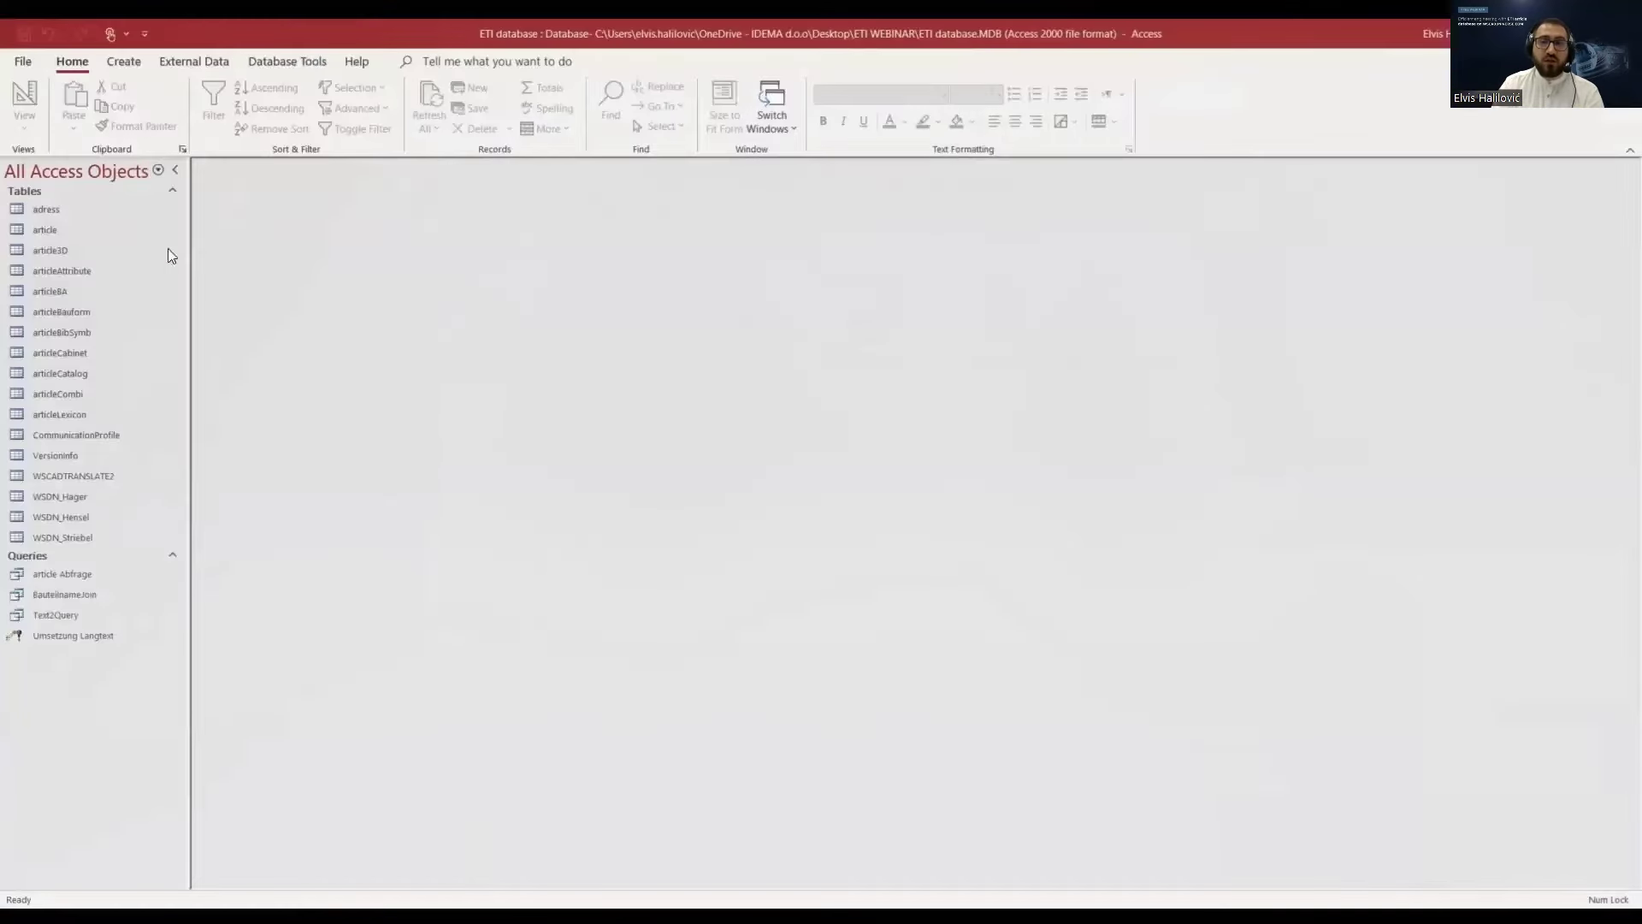
# Open the adress, article, article3D, articleBibSymb and articleCabinet tables, then minimize Access.
pyautogui.doubleClick(110, 212)
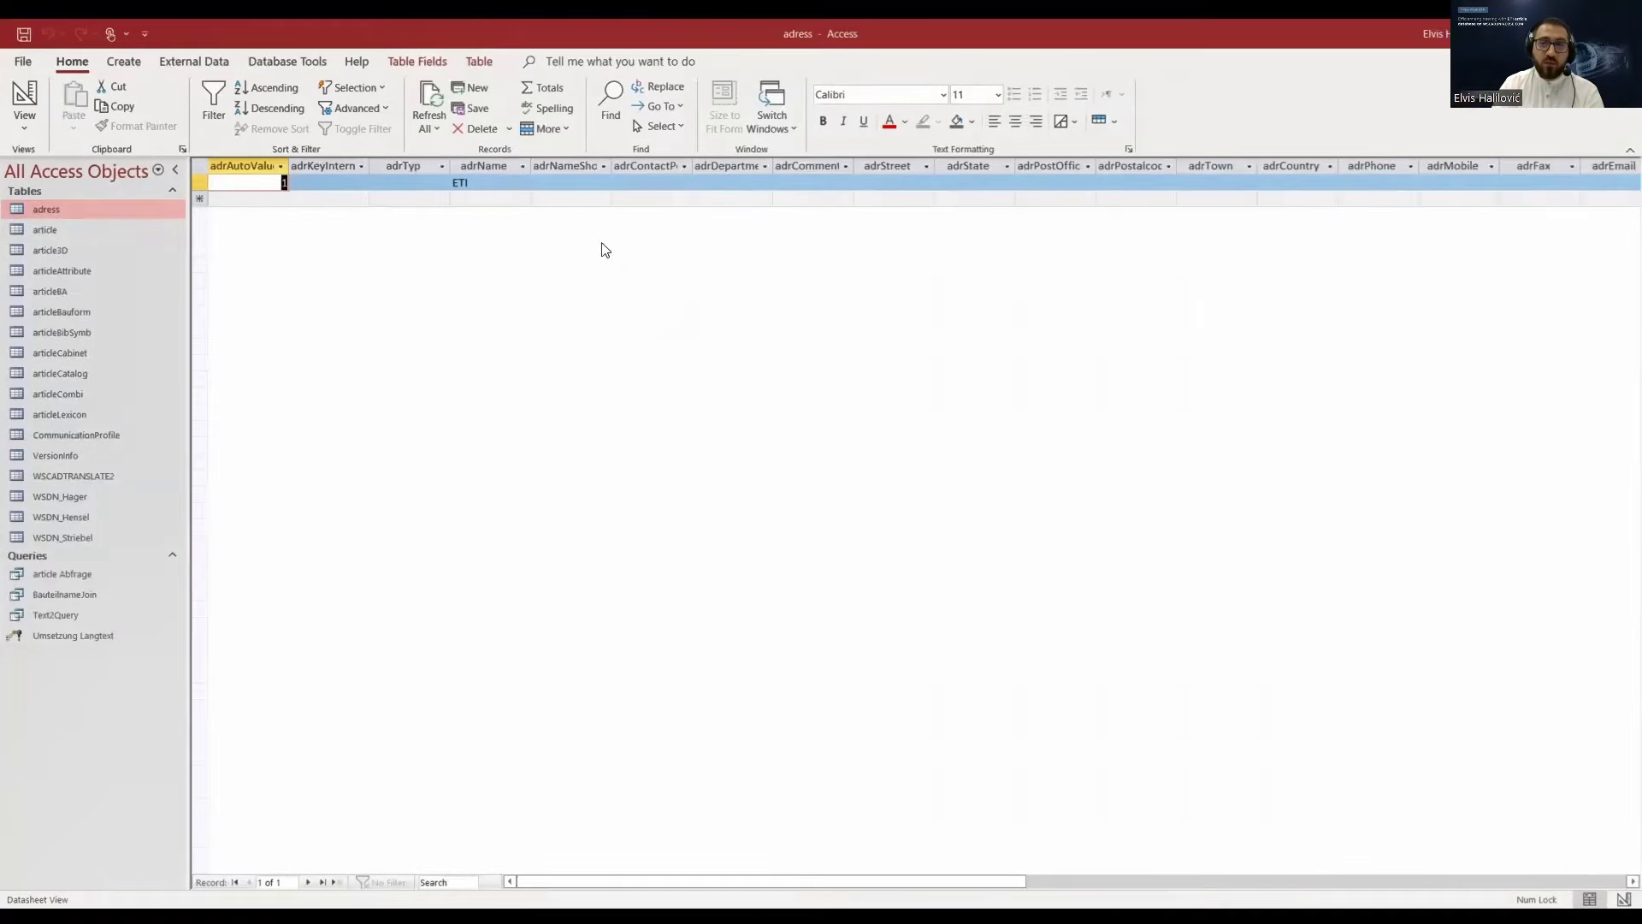
pyautogui.doubleClick(137, 229)
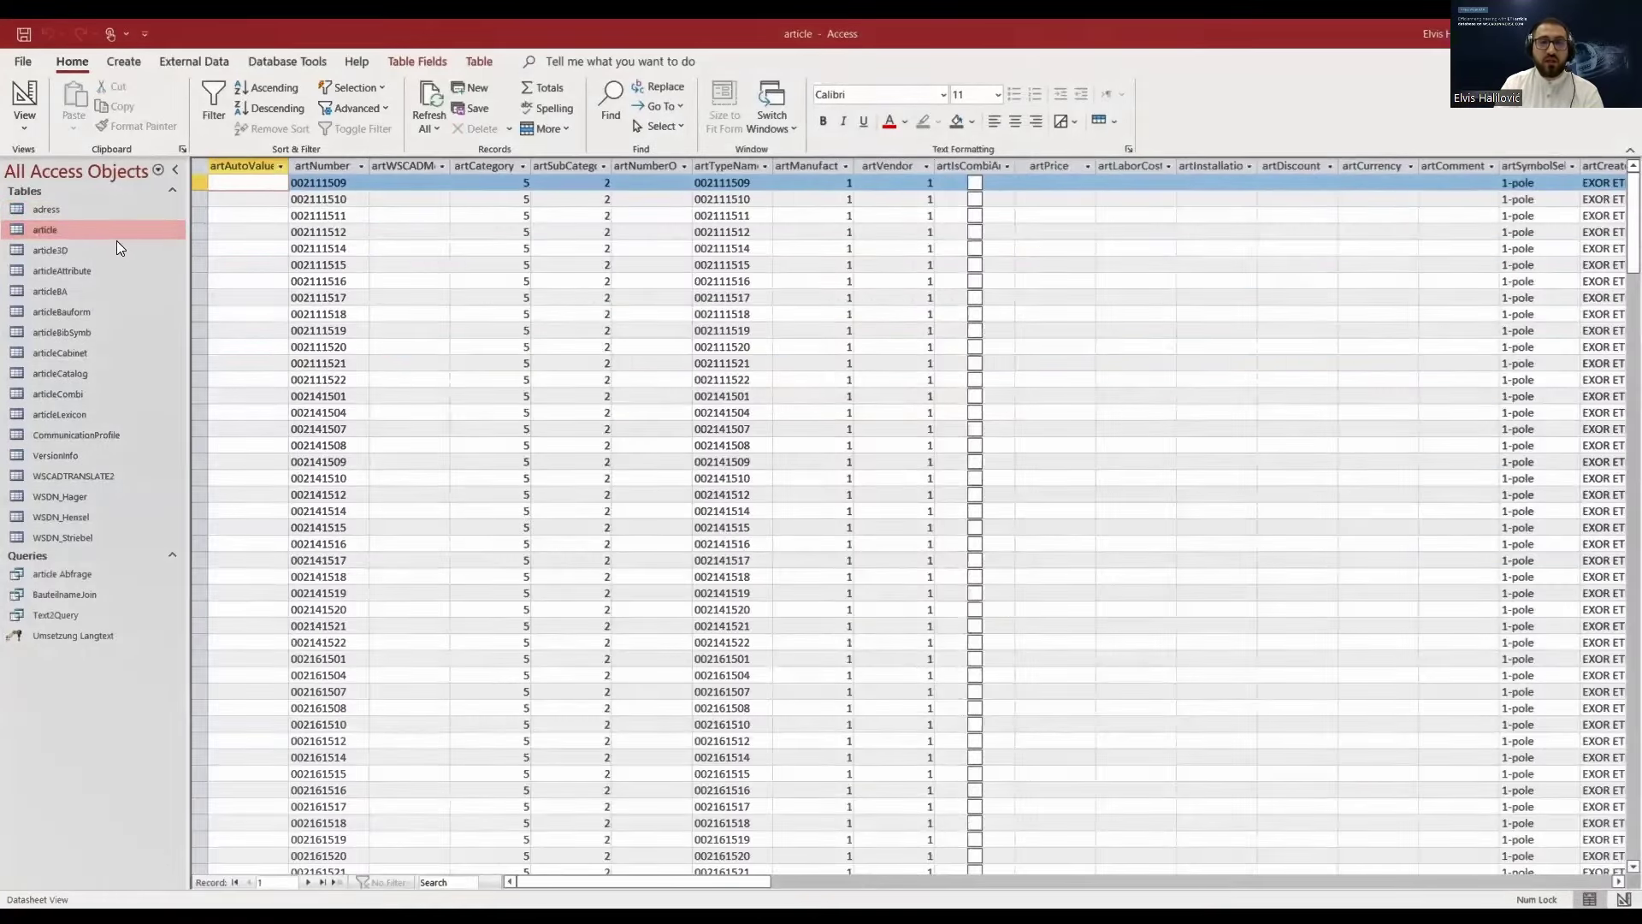
pyautogui.click(94, 253)
pyautogui.doubleClick(95, 254)
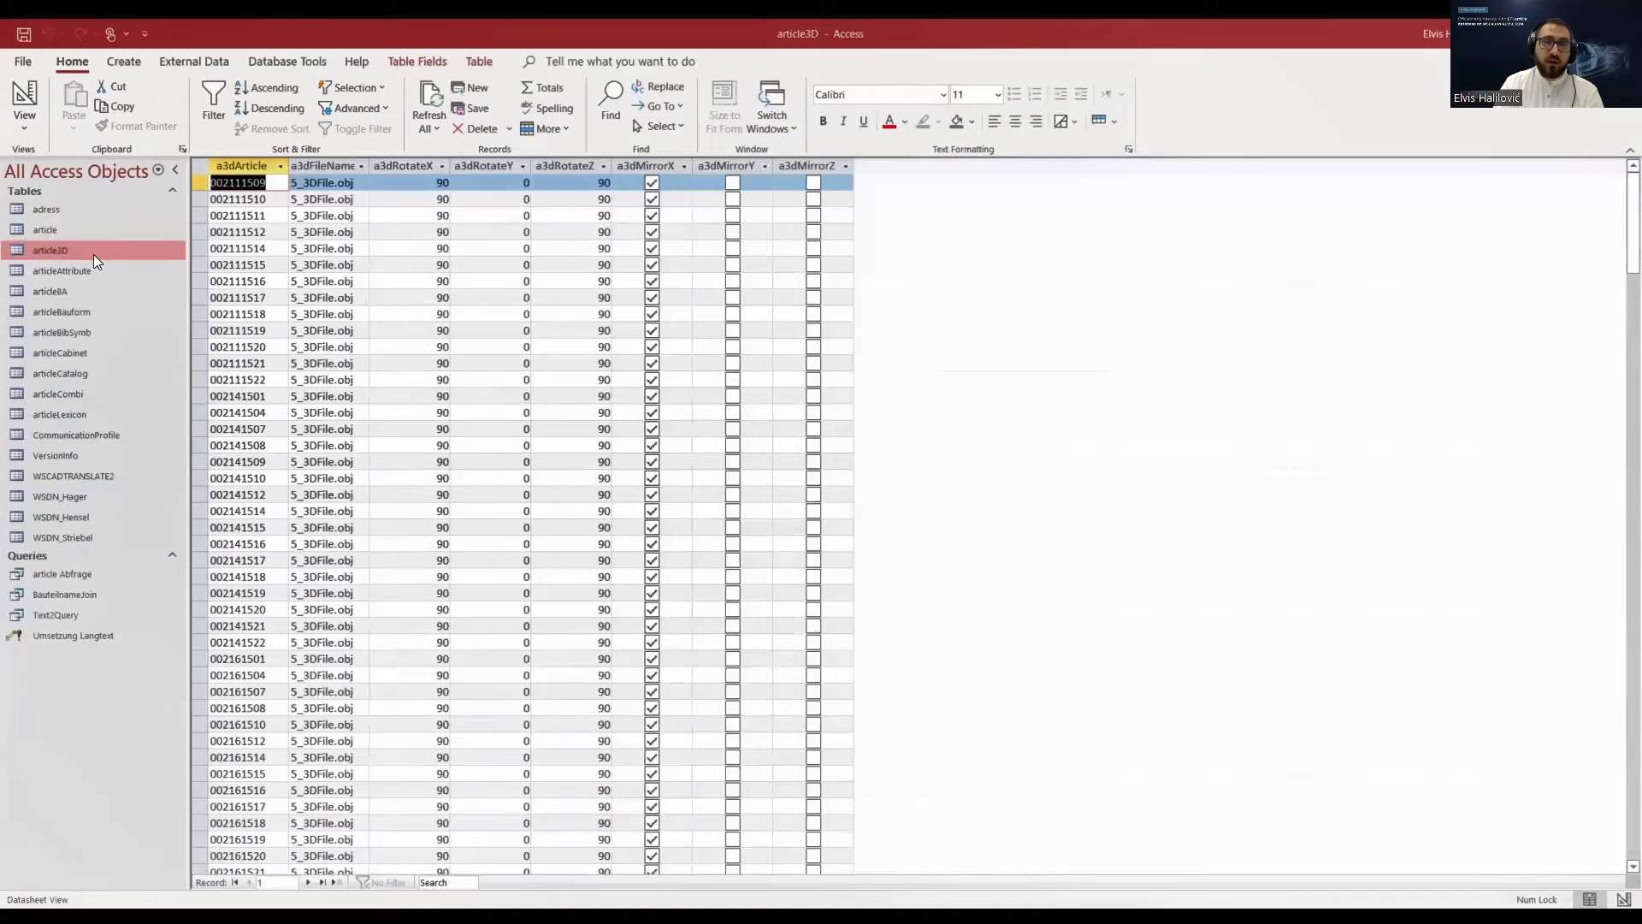
pyautogui.doubleClick(86, 332)
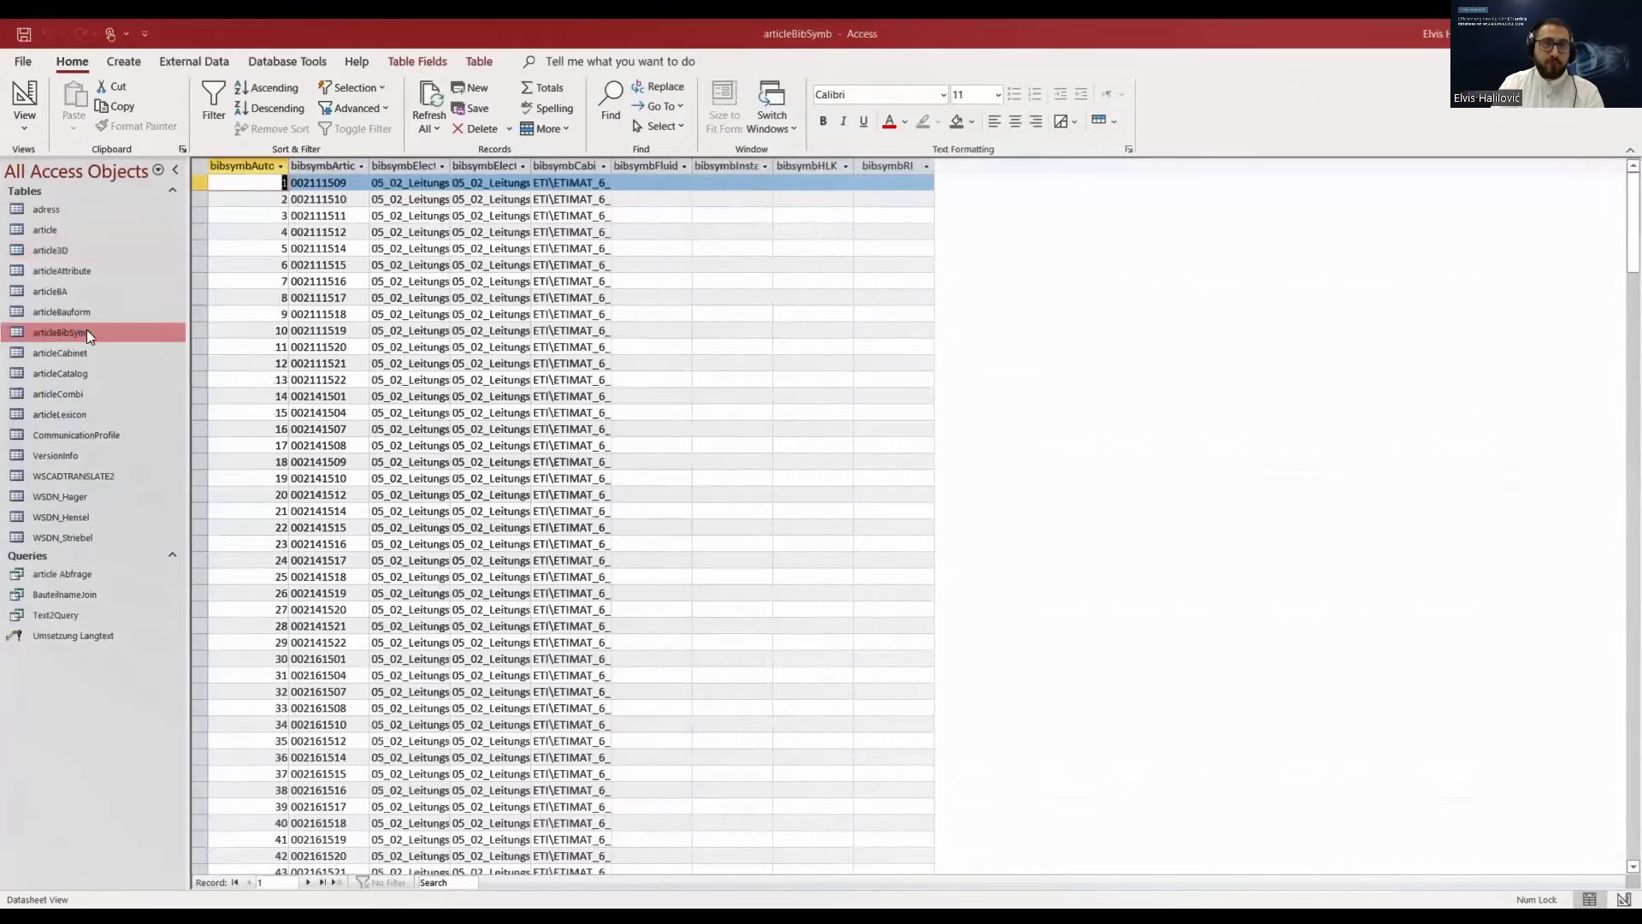
pyautogui.doubleClick(87, 351)
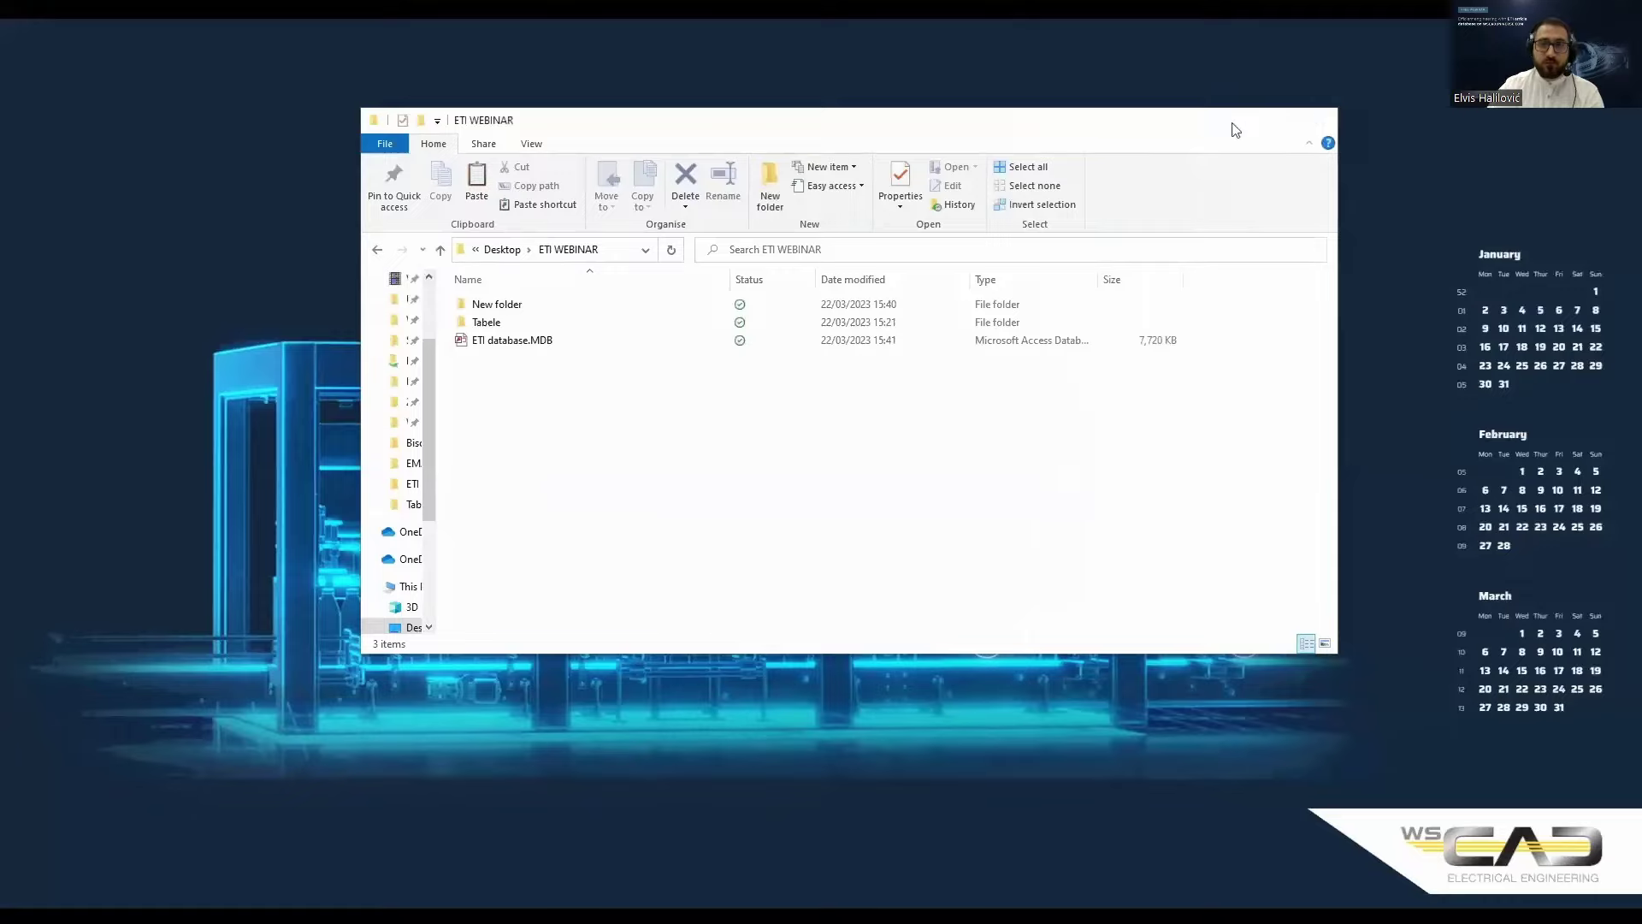
pyautogui.click(1235, 120)
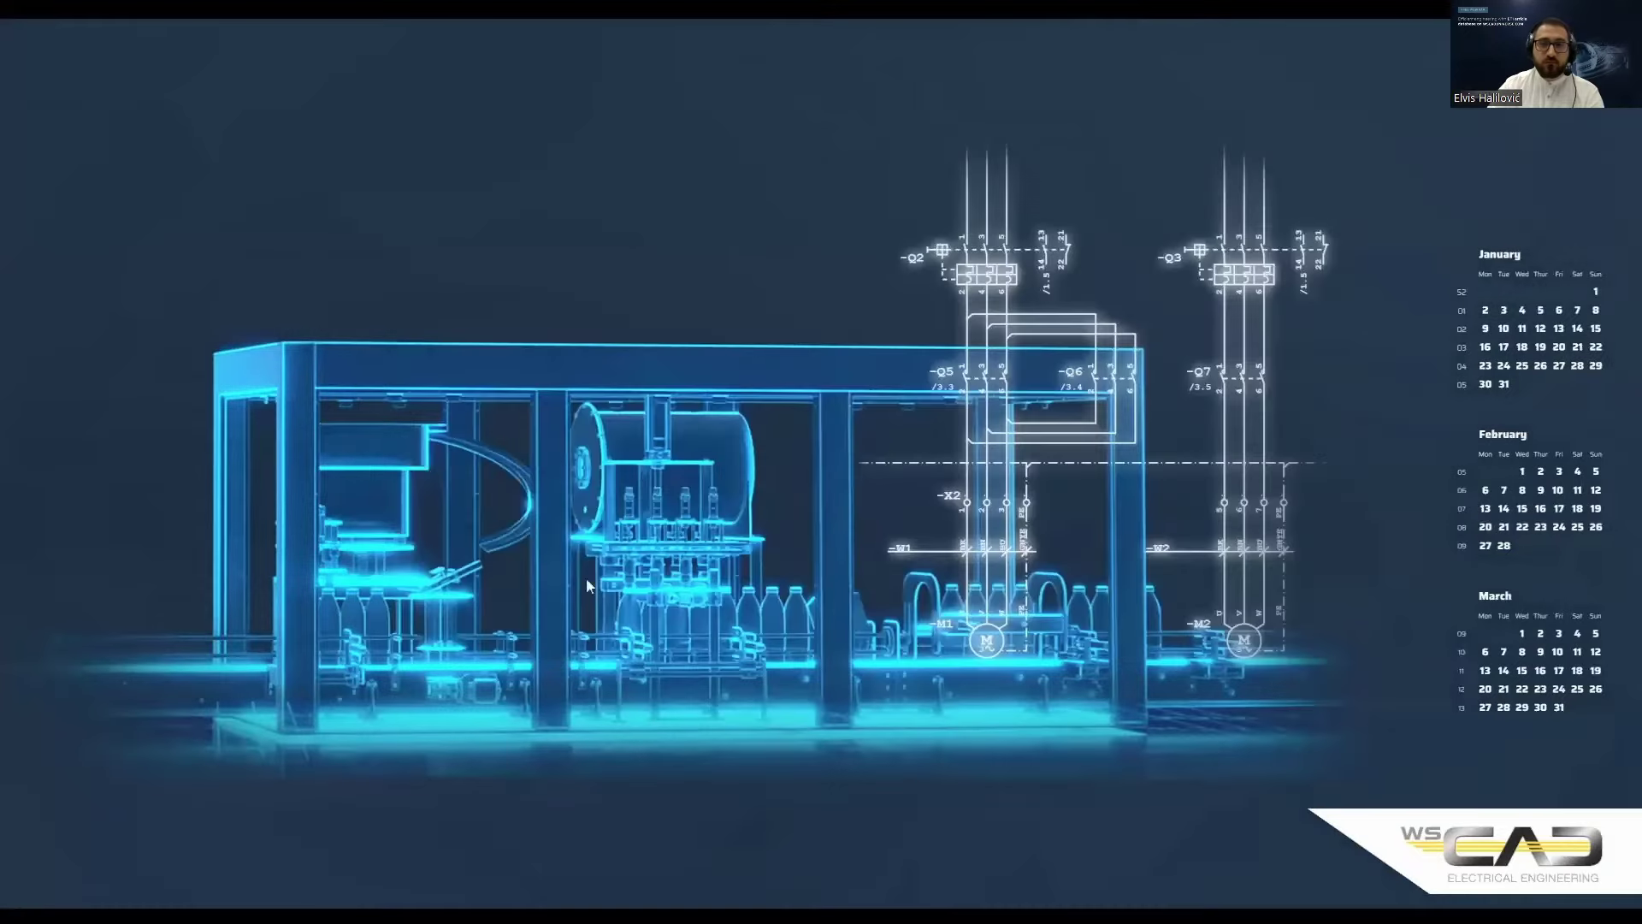
# In Part Management, open the Change part dialog for the ETIMAT 6kA 1p C32 breaker.
pyautogui.hotkey('alt', 'Tab')
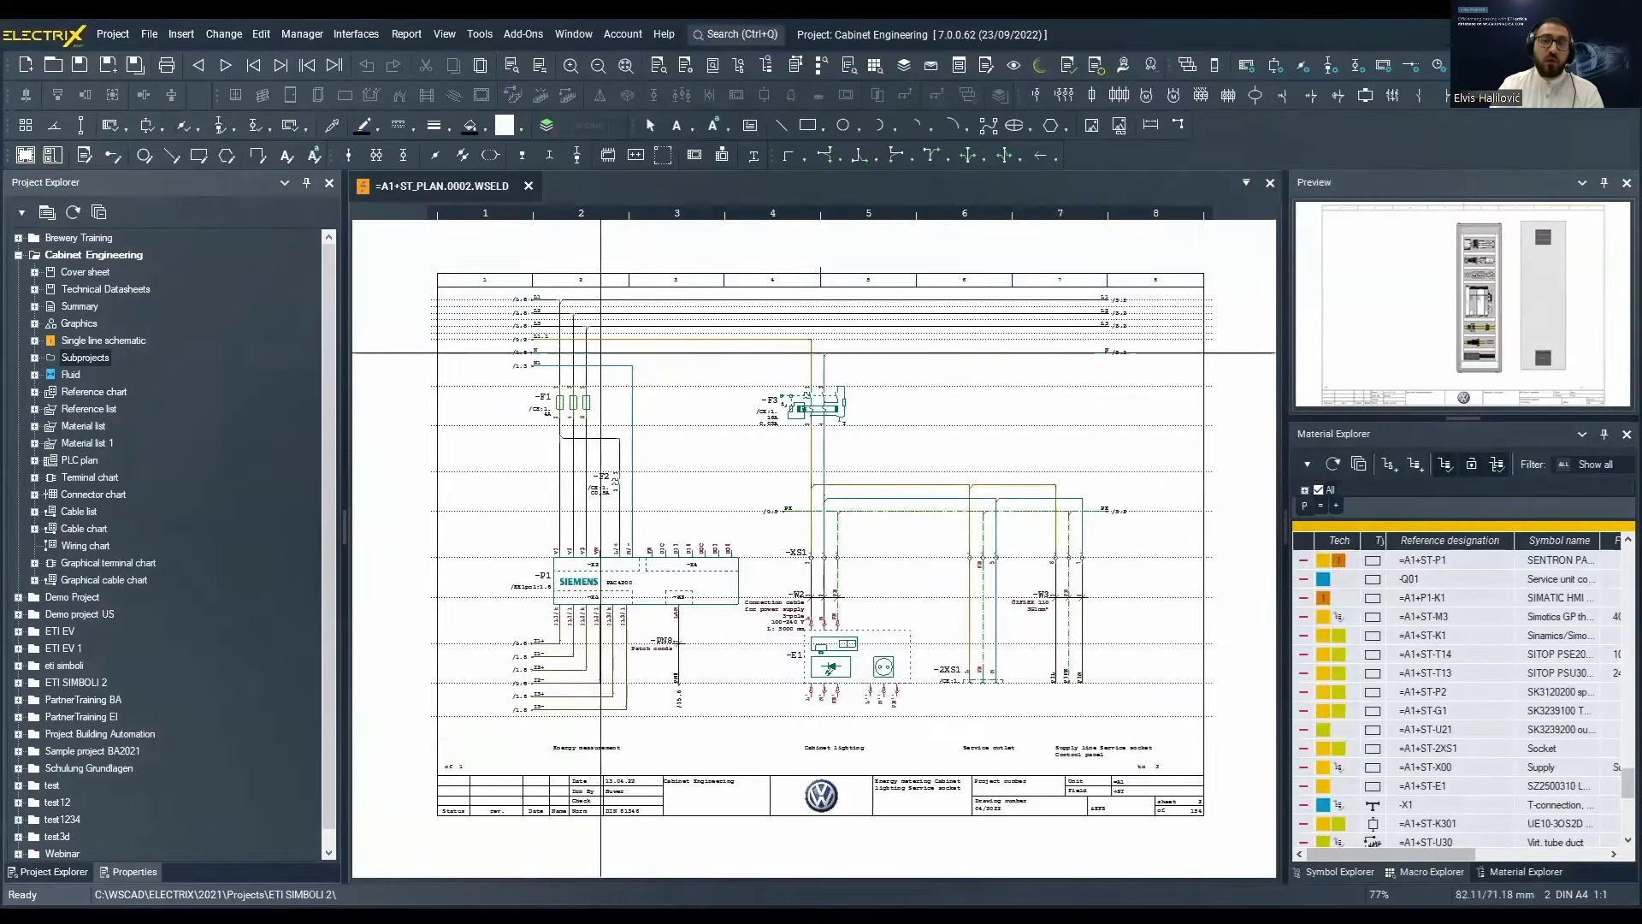
pyautogui.click(182, 34)
pyautogui.click(198, 85)
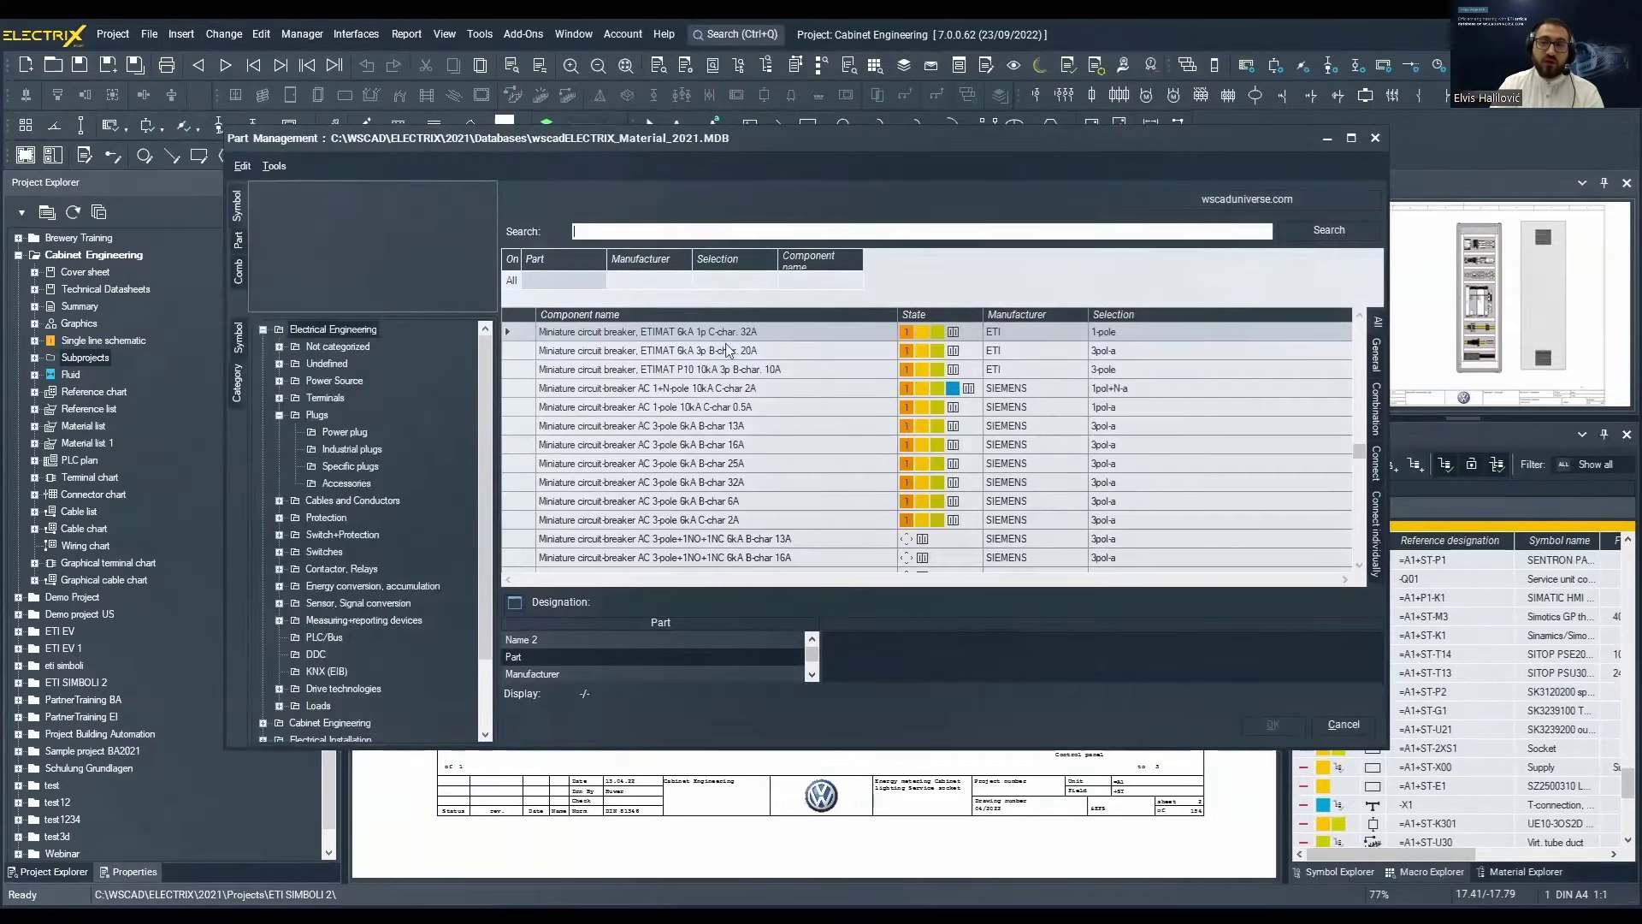
pyautogui.rightClick(741, 340)
pyautogui.moveTo(846, 349)
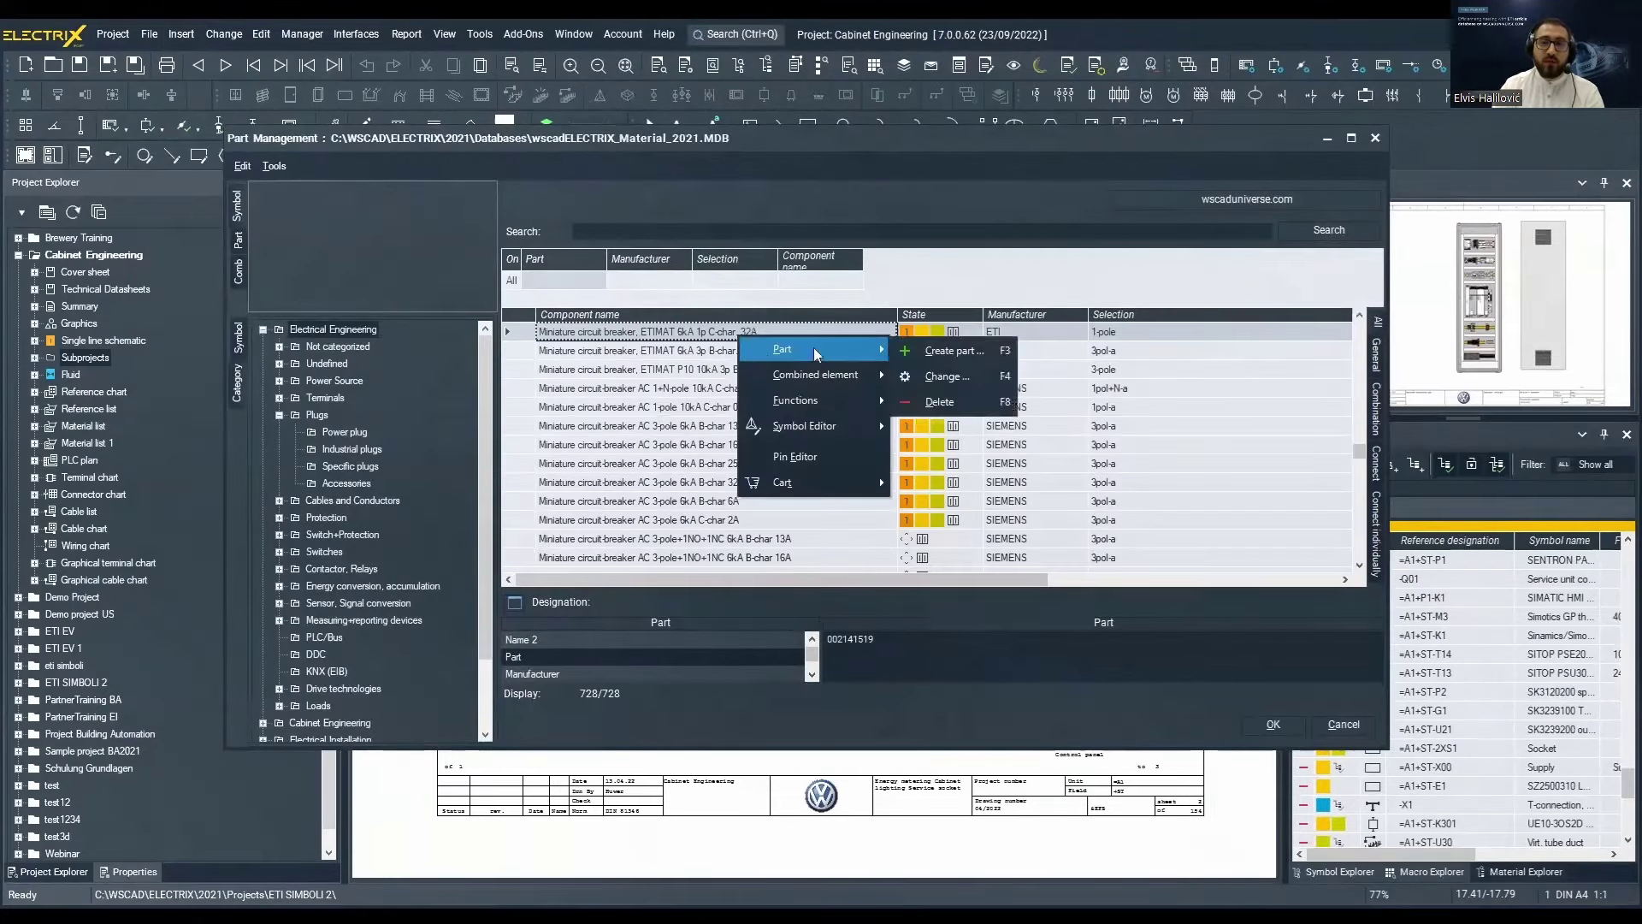
pyautogui.click(938, 377)
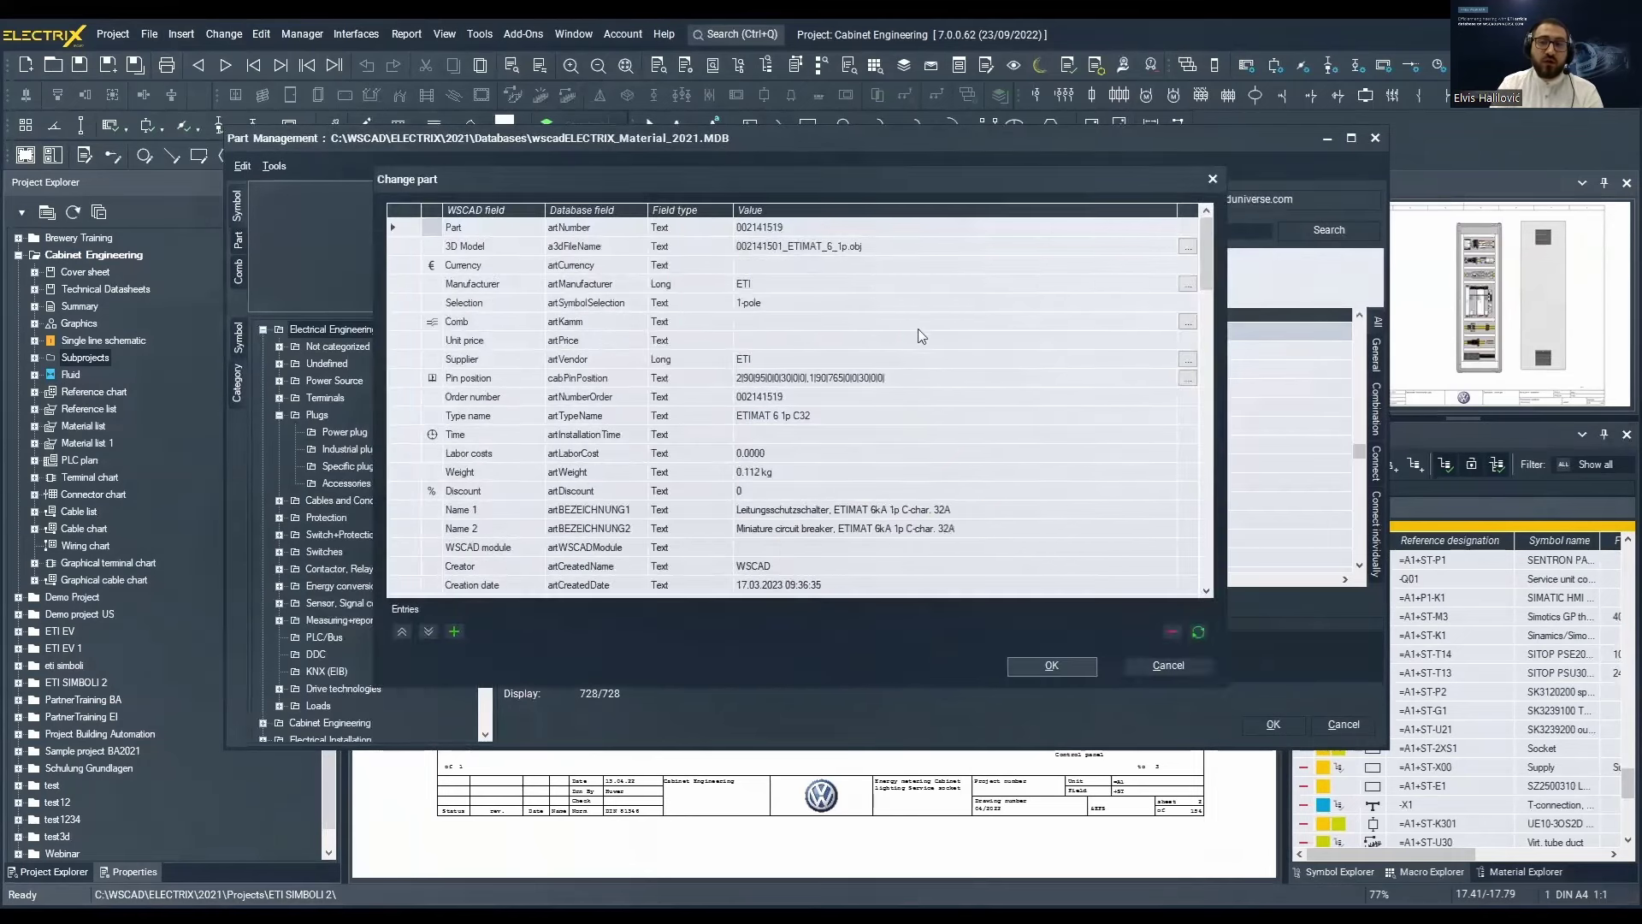
pyautogui.click(882, 230)
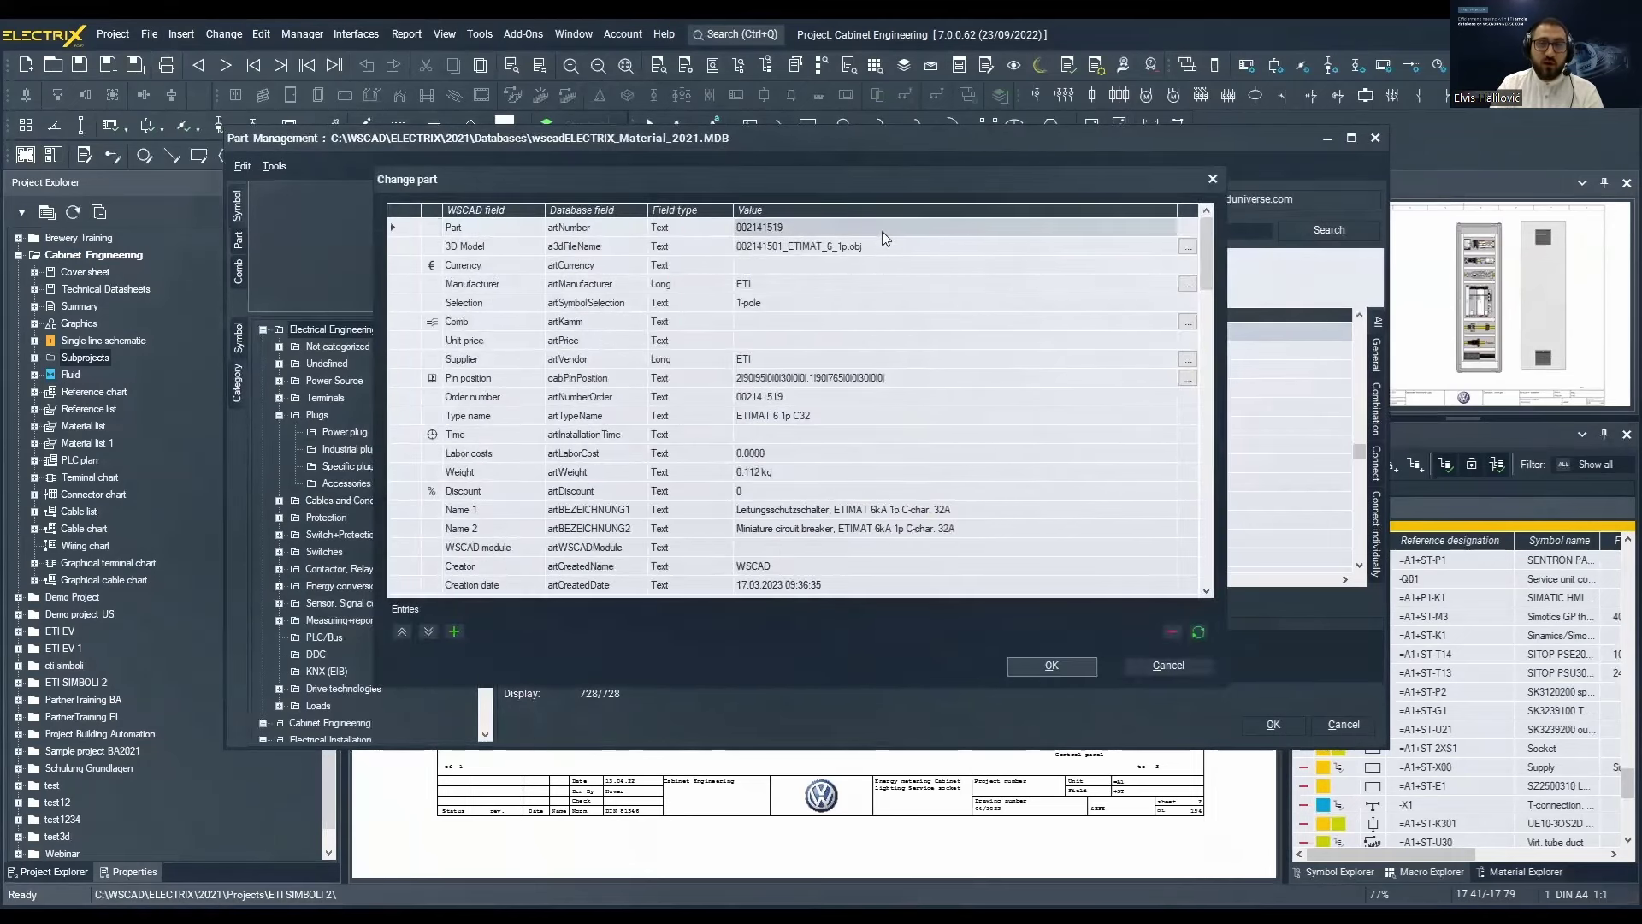
pyautogui.click(909, 251)
pyautogui.click(1187, 246)
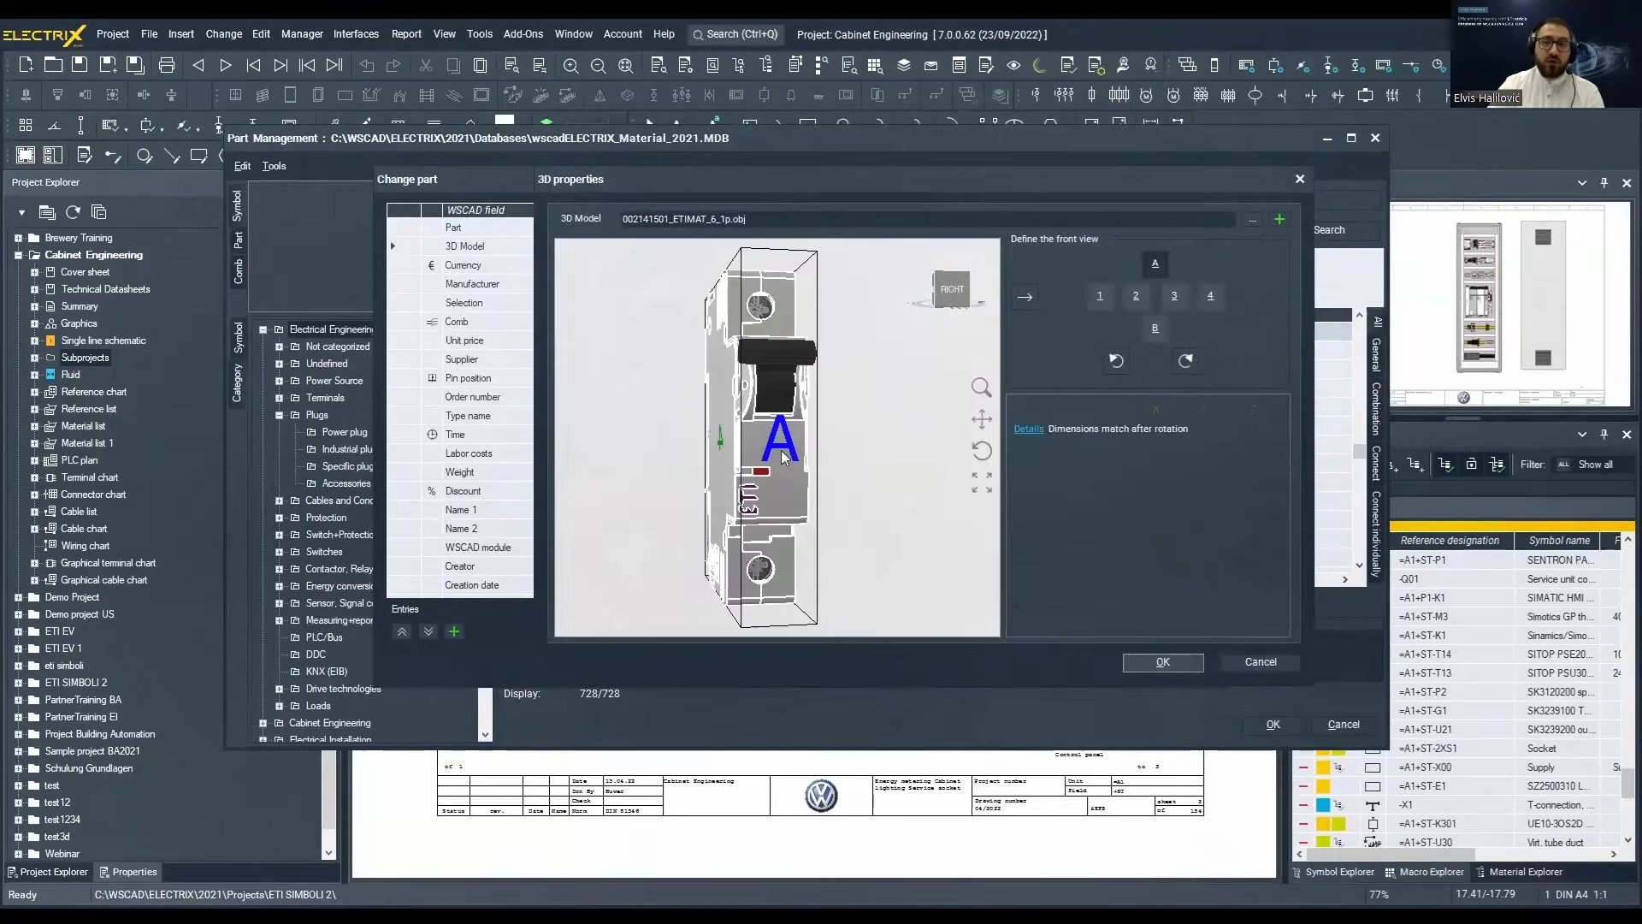
pyautogui.click(1299, 180)
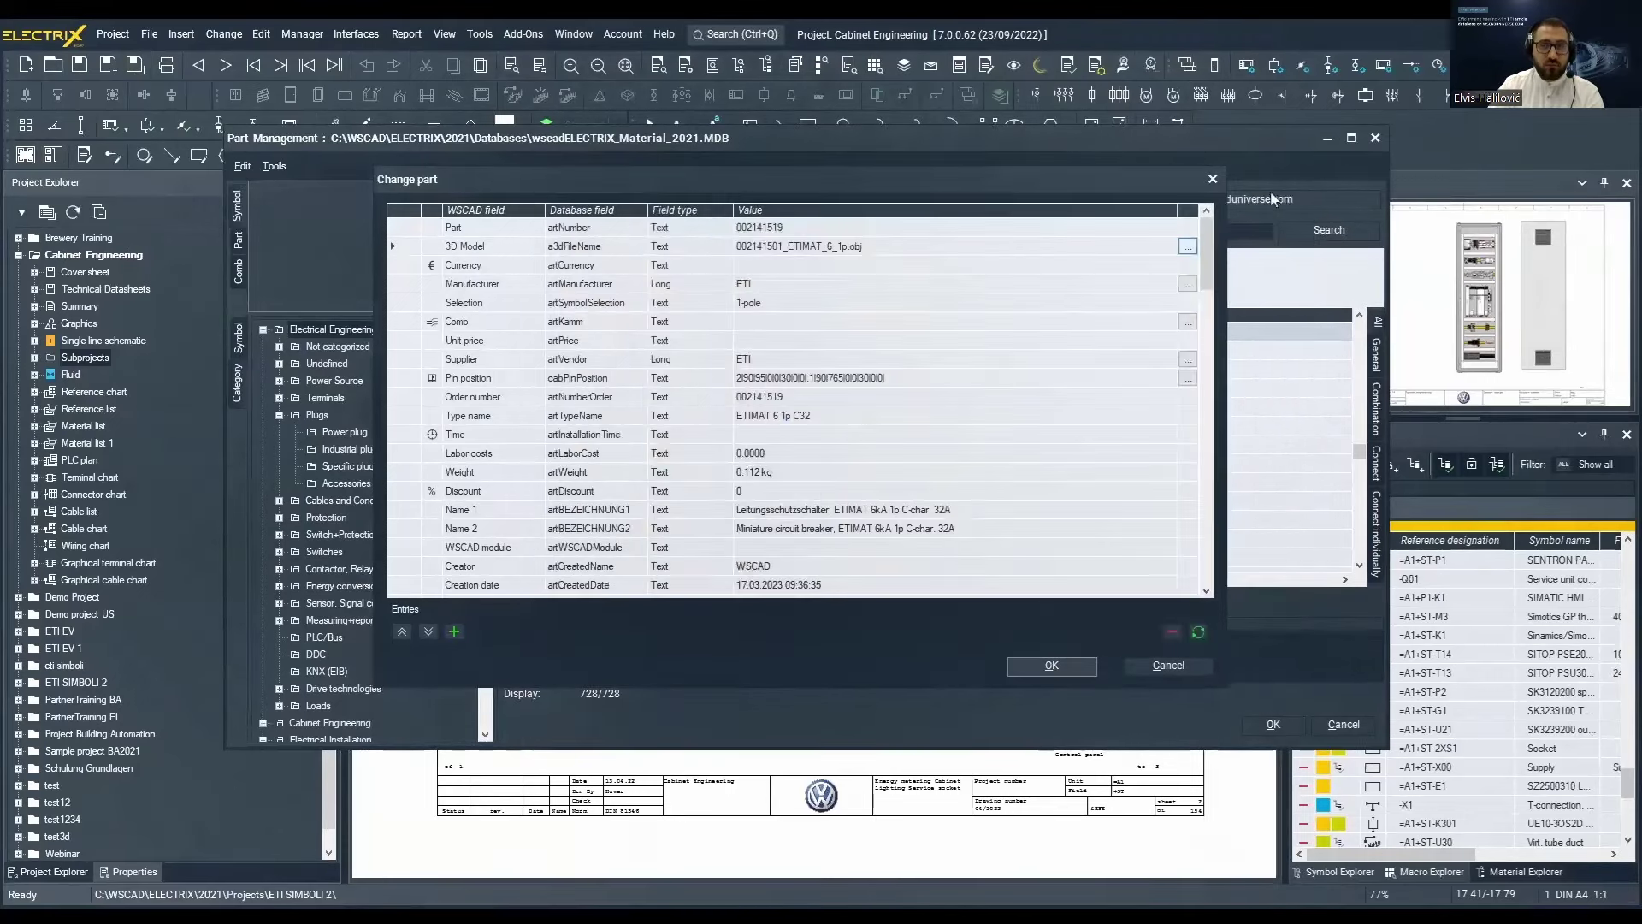
pyautogui.scroll(-1, 898, 285)
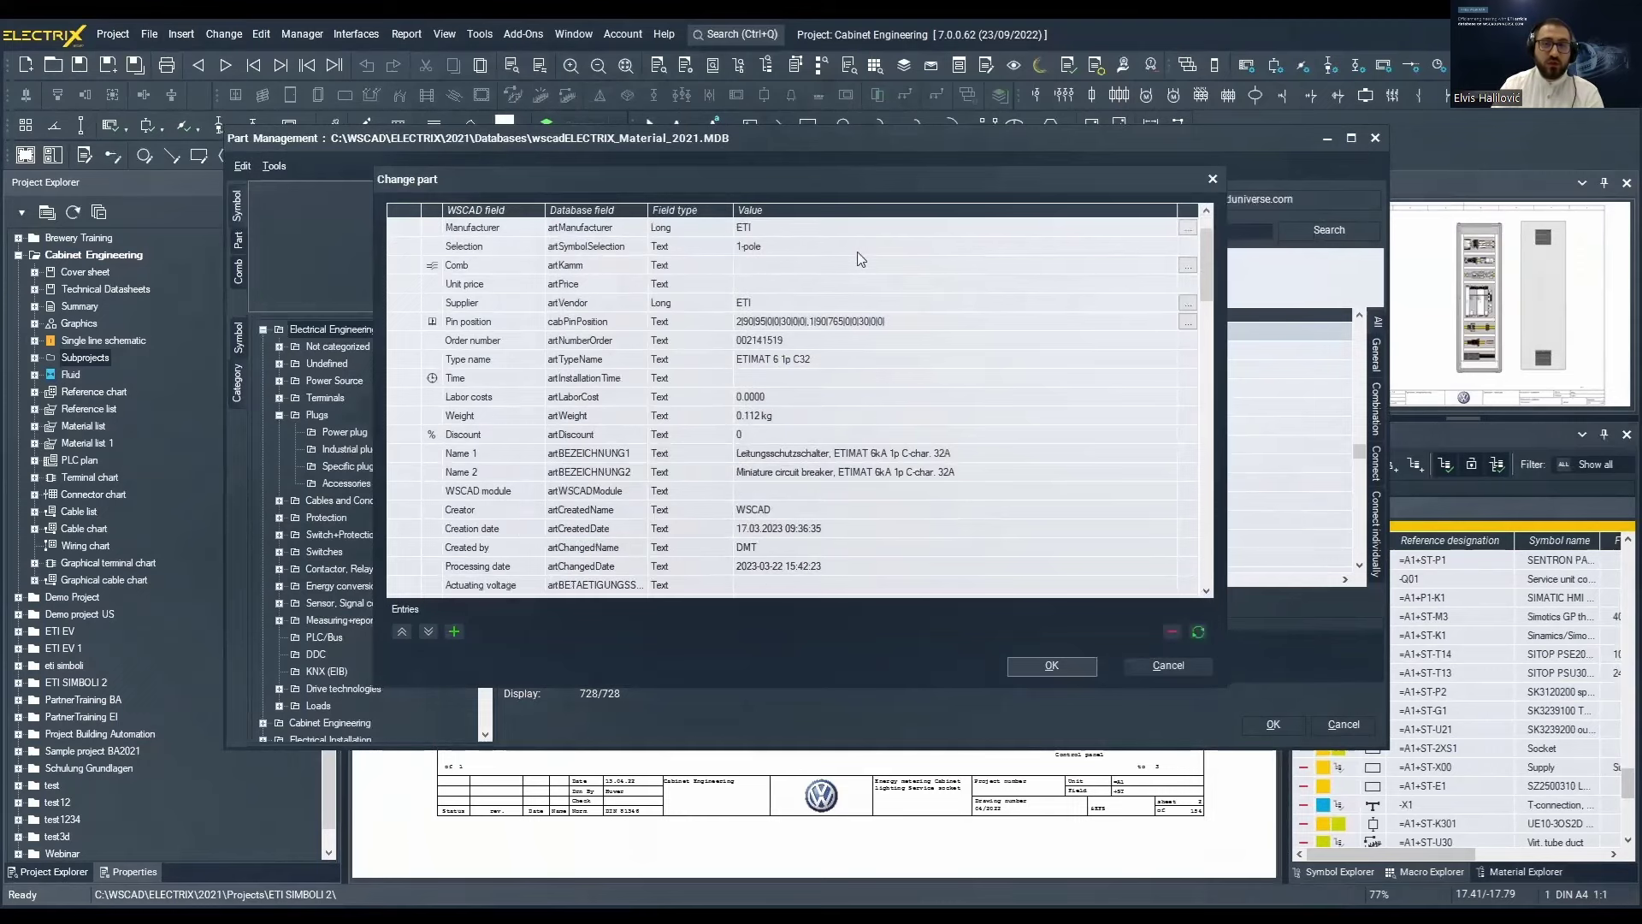
pyautogui.click(889, 325)
pyautogui.click(1188, 322)
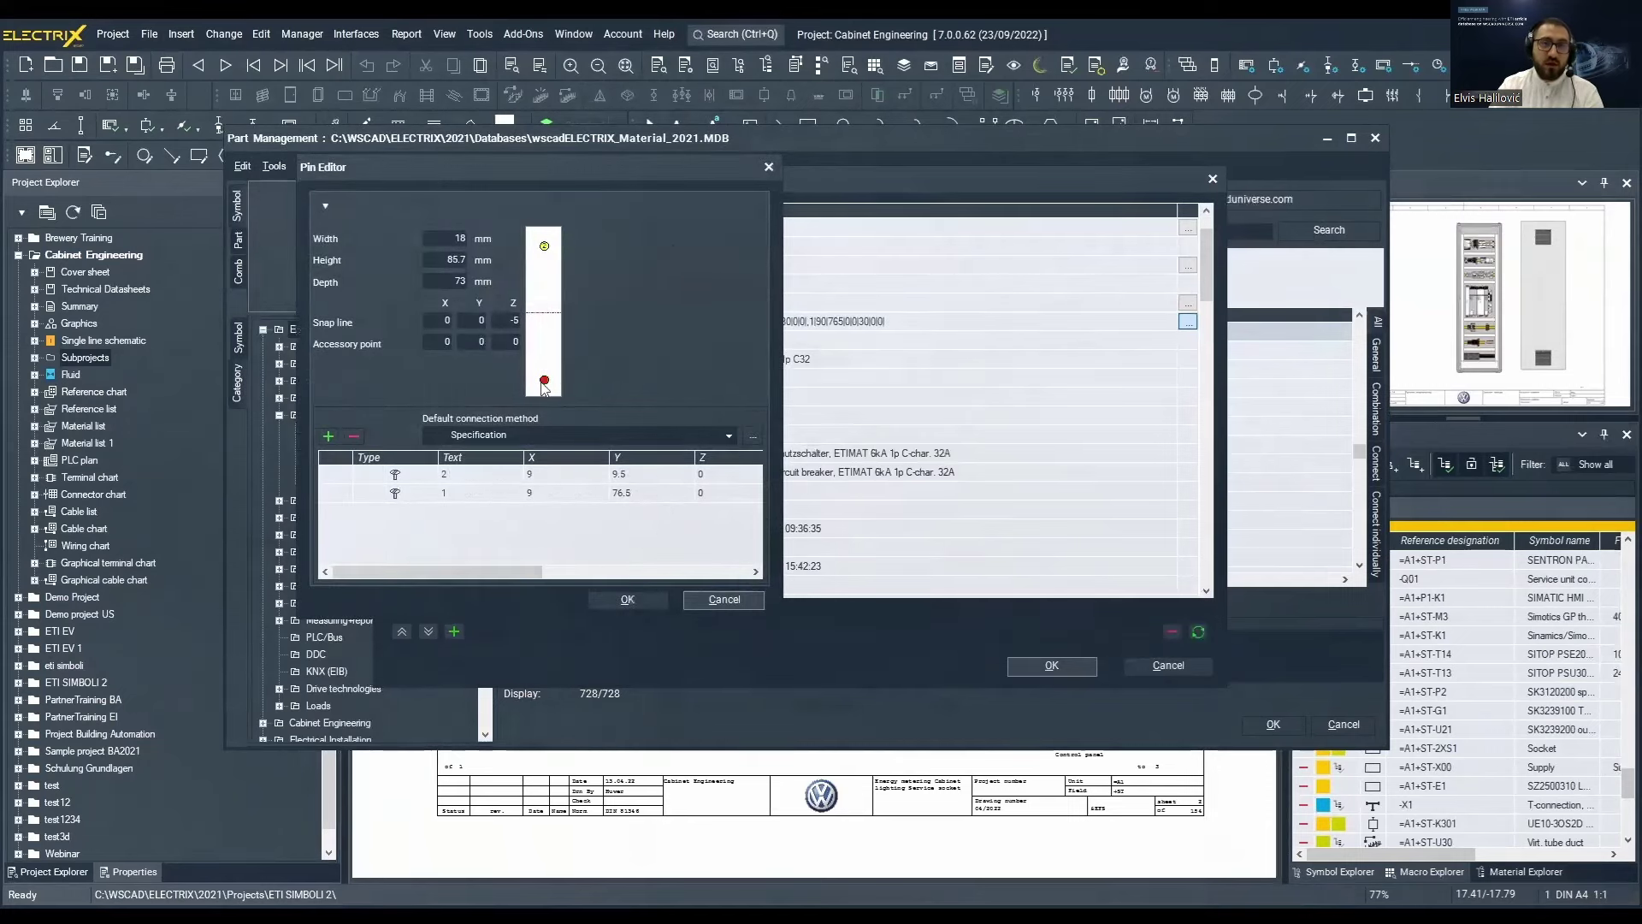
pyautogui.click(768, 170)
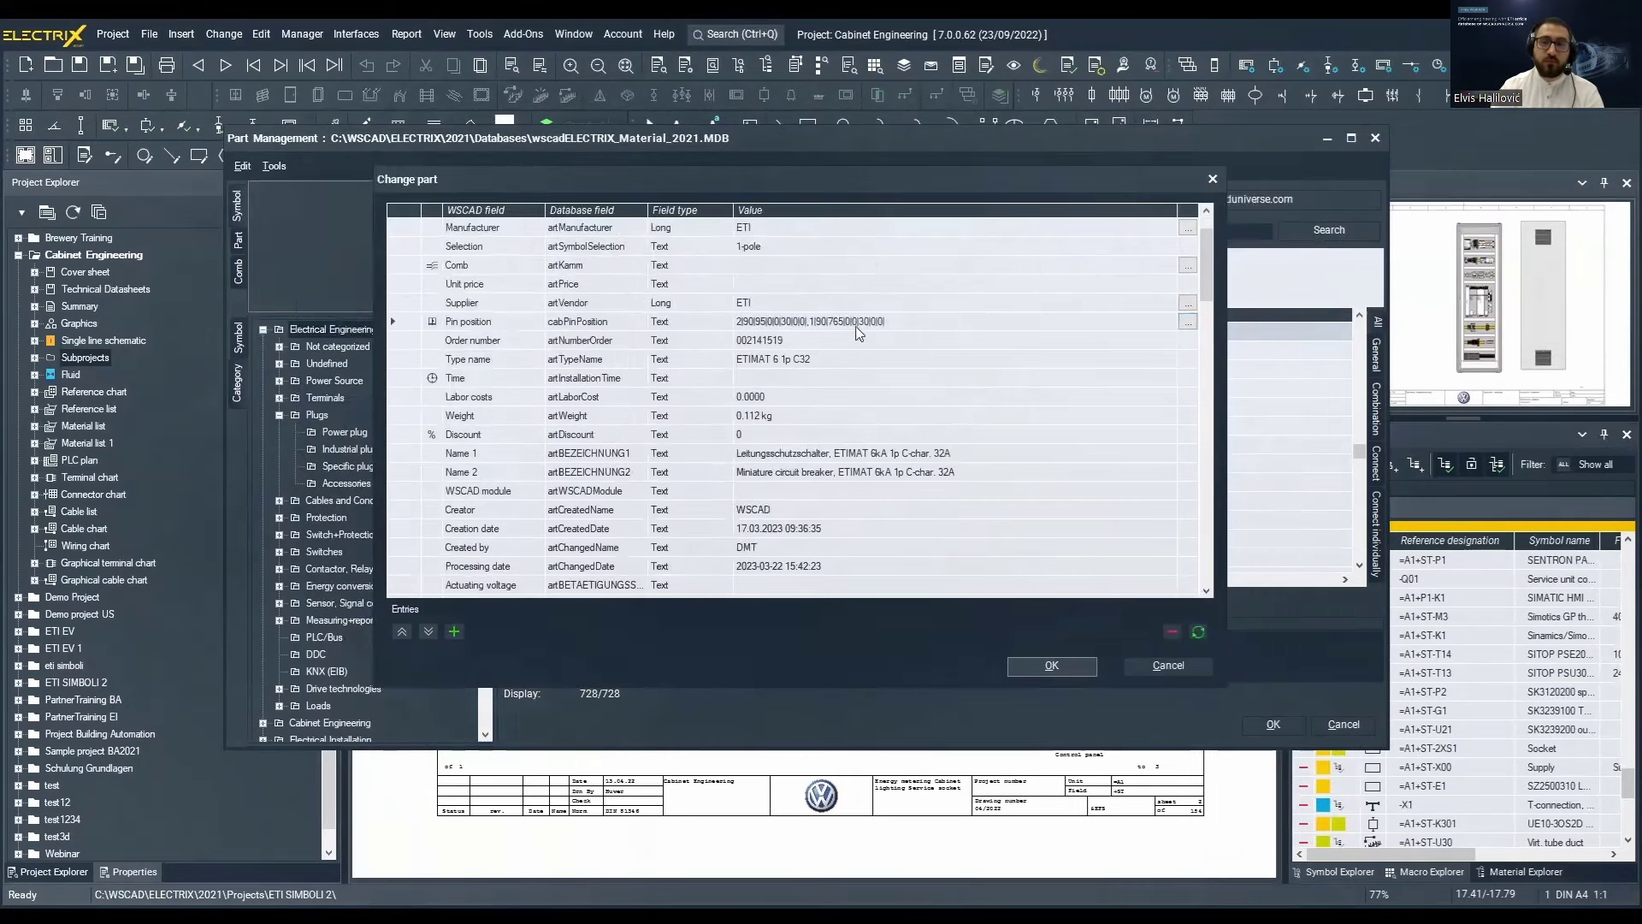
pyautogui.scroll(-1, 851, 348)
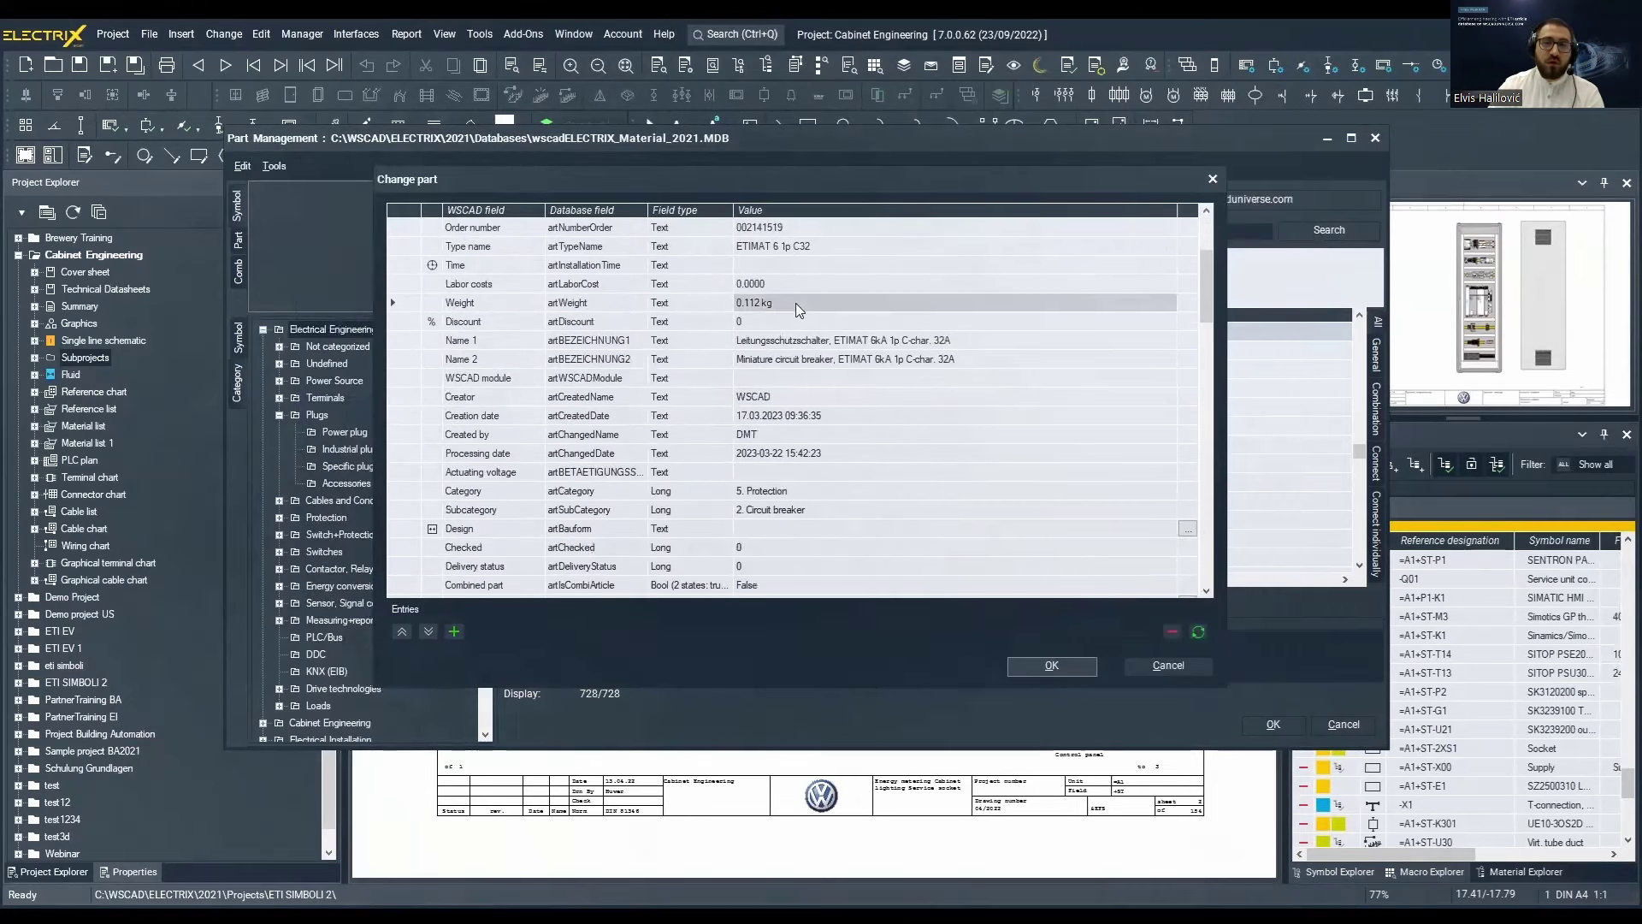
pyautogui.scroll(-2, 821, 351)
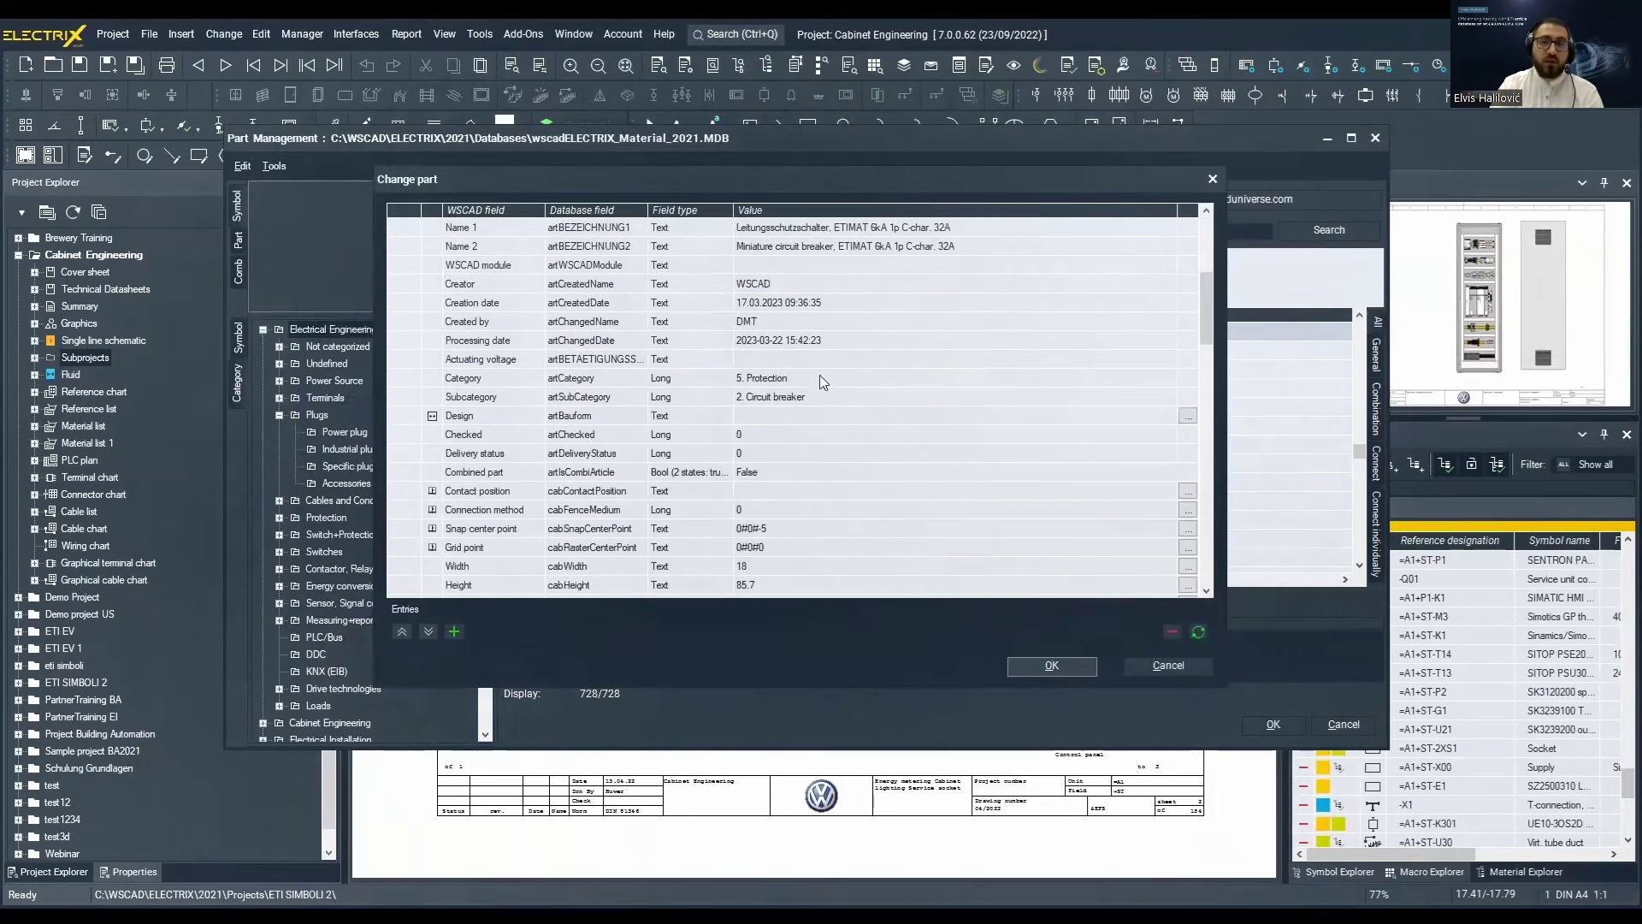
pyautogui.click(823, 379)
pyautogui.click(817, 398)
pyautogui.scroll(-2, 814, 398)
pyautogui.click(797, 454)
pyautogui.click(793, 472)
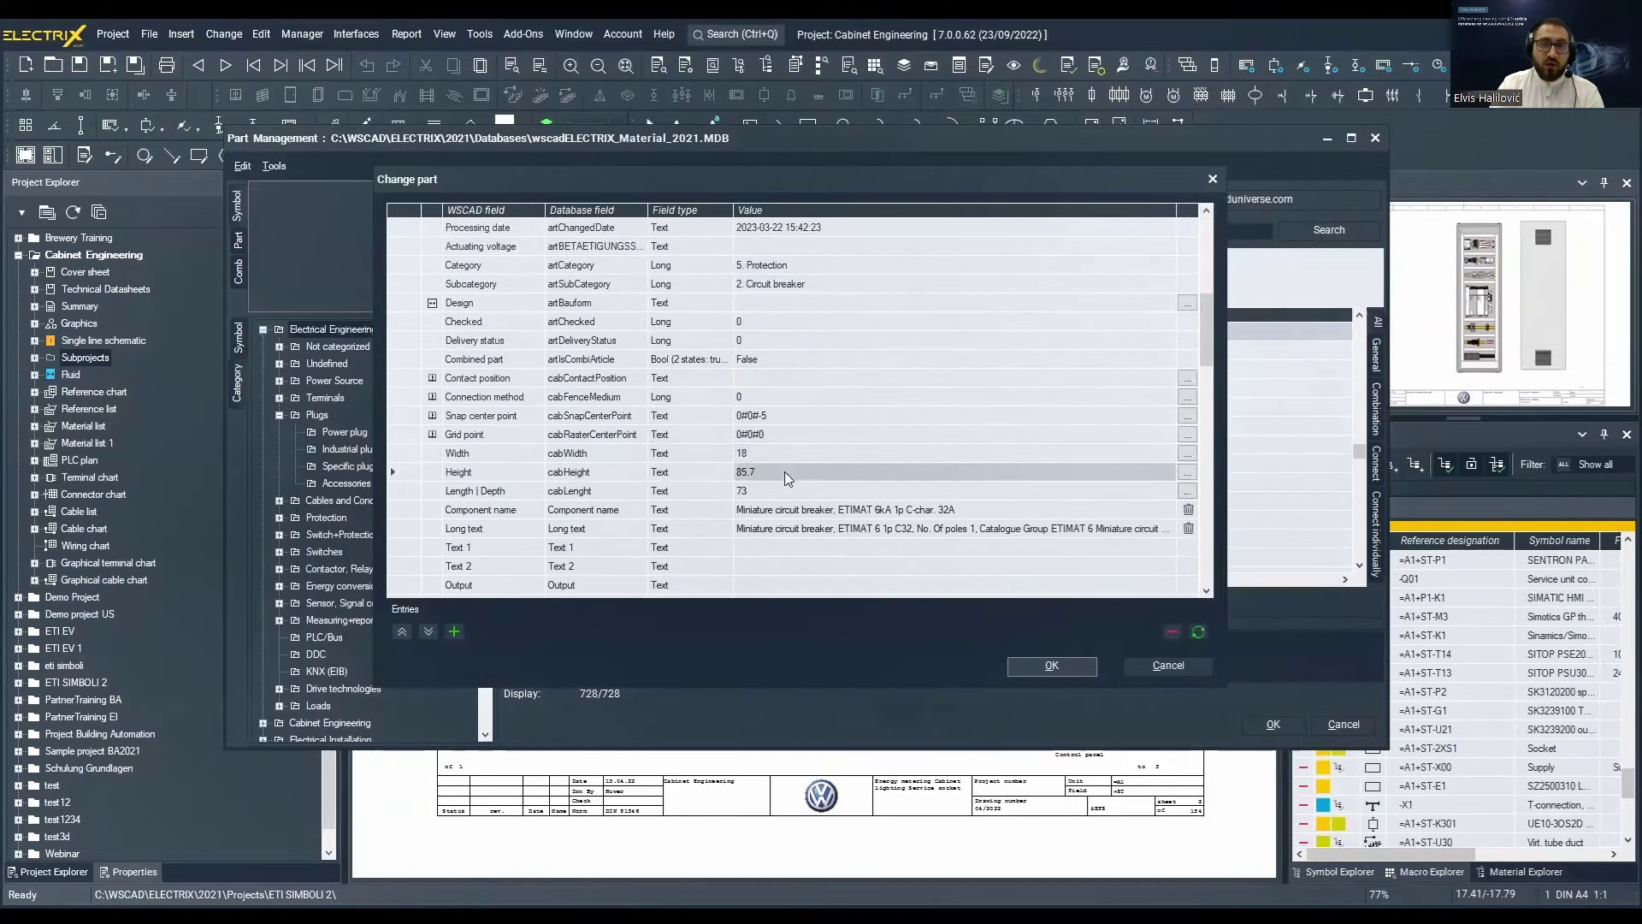
pyautogui.click(780, 485)
pyautogui.scroll(-2, 782, 479)
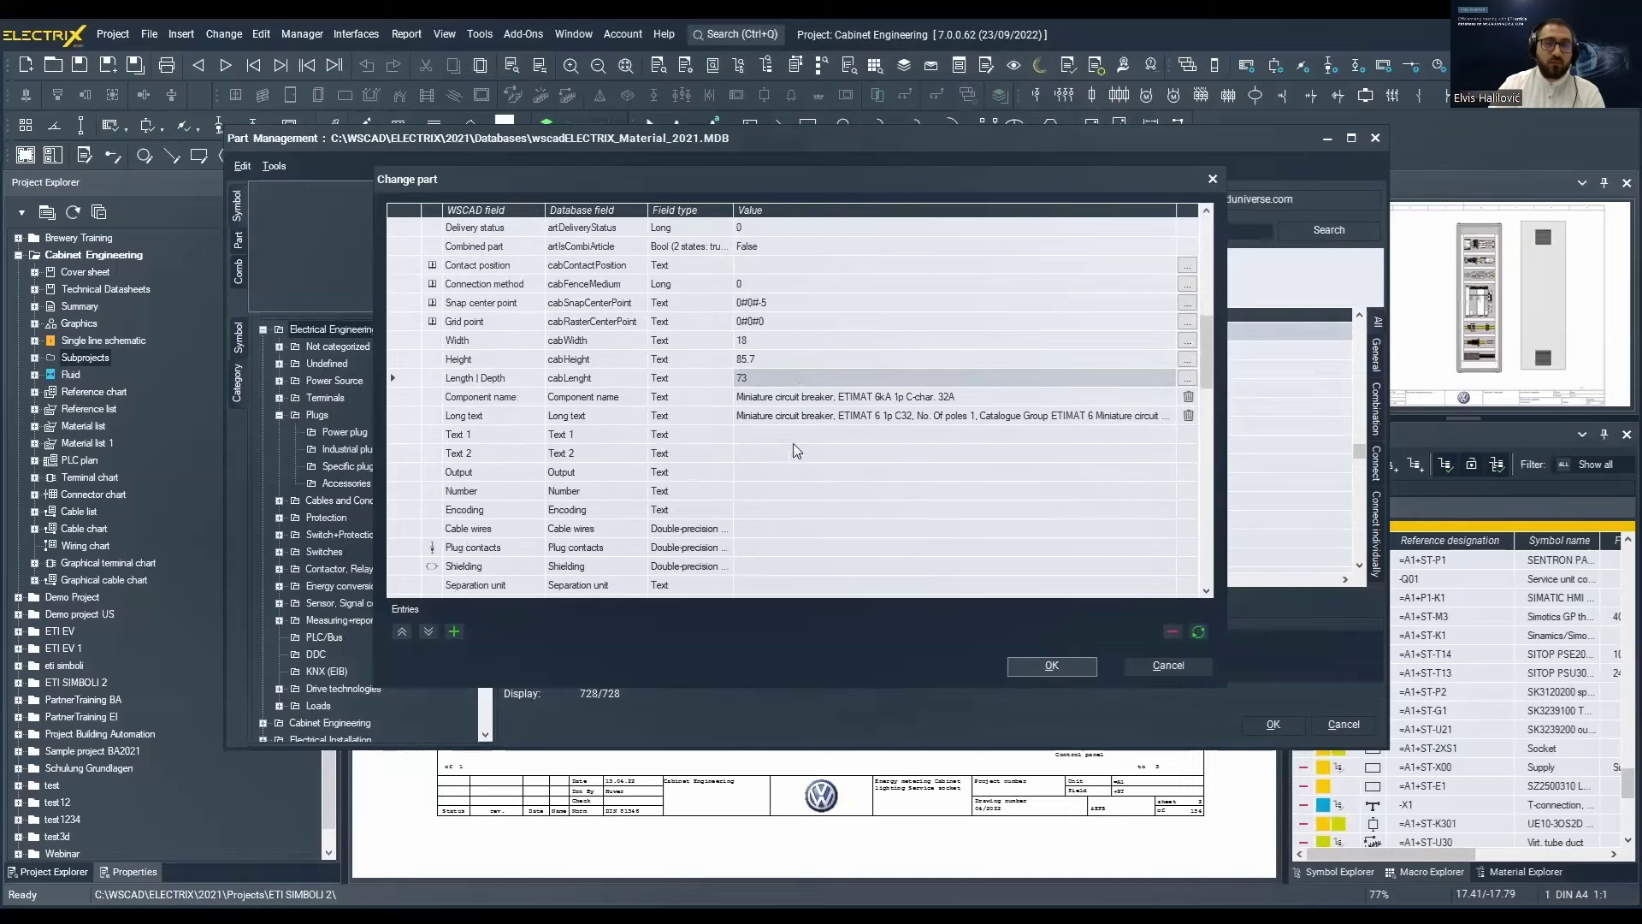
pyautogui.scroll(-4, 893, 414)
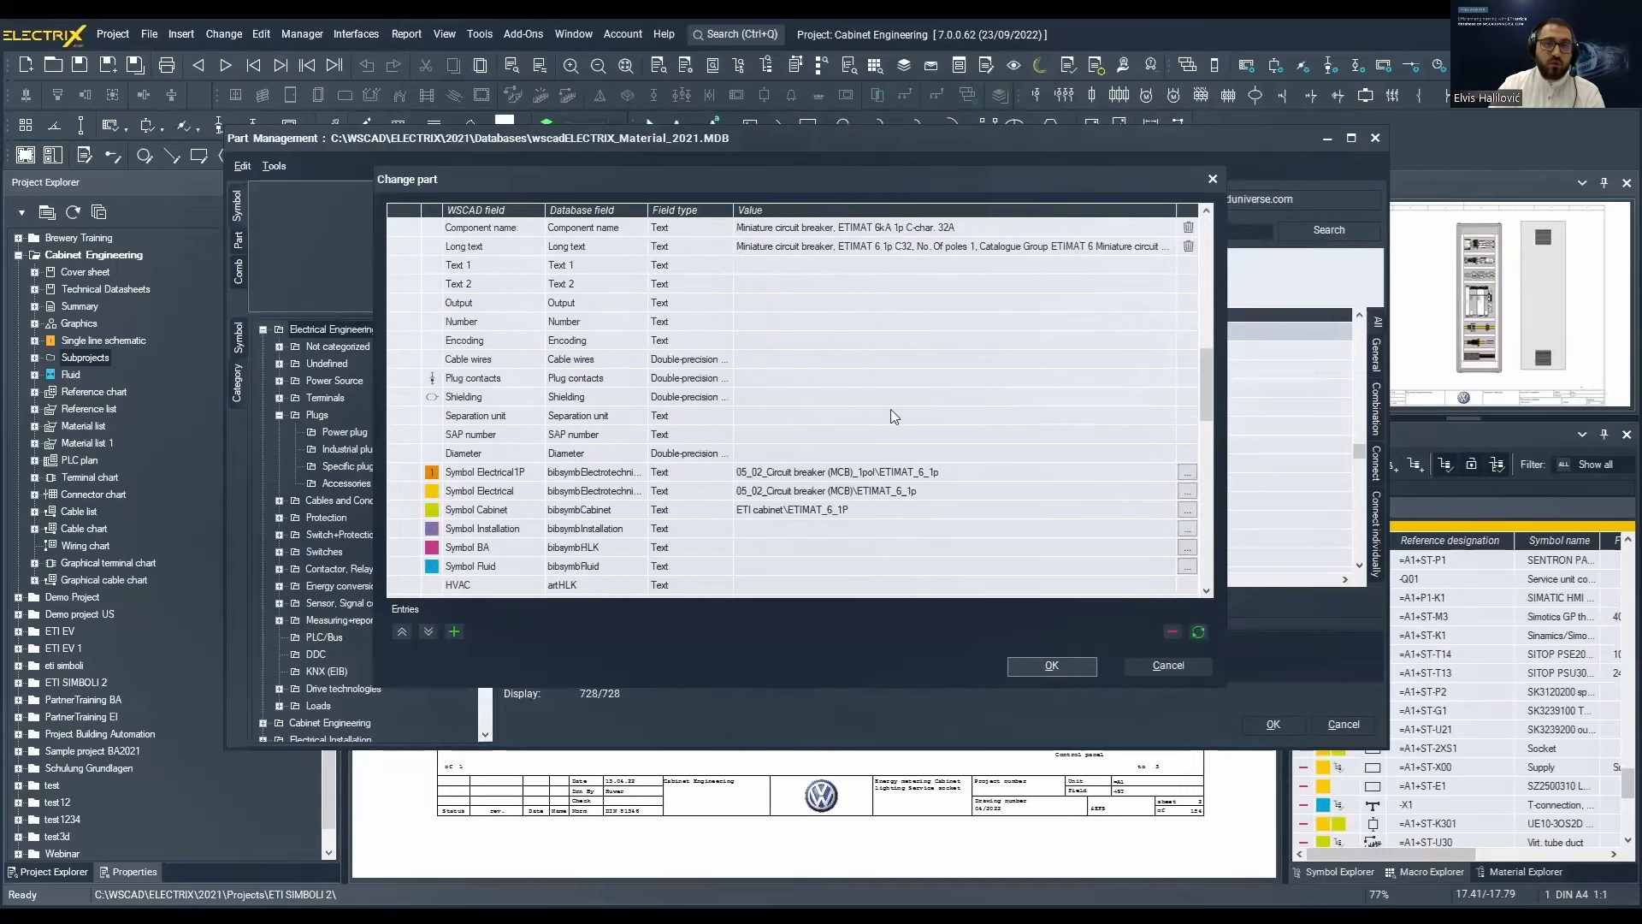
pyautogui.scroll(-1, 889, 454)
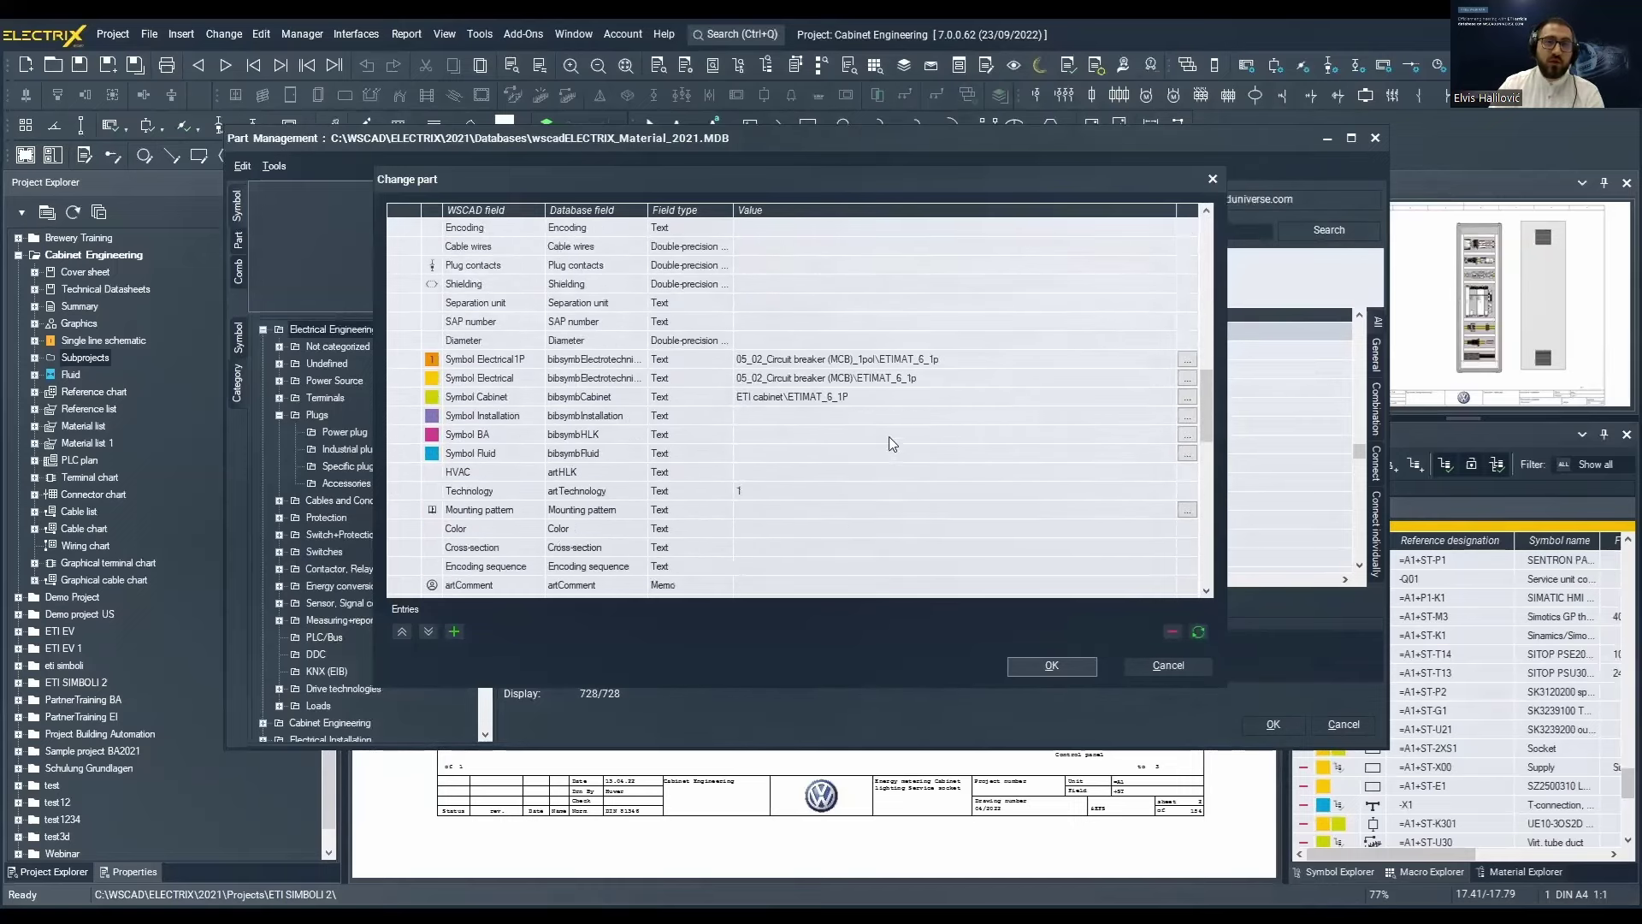
pyautogui.scroll(-1, 860, 410)
pyautogui.click(884, 308)
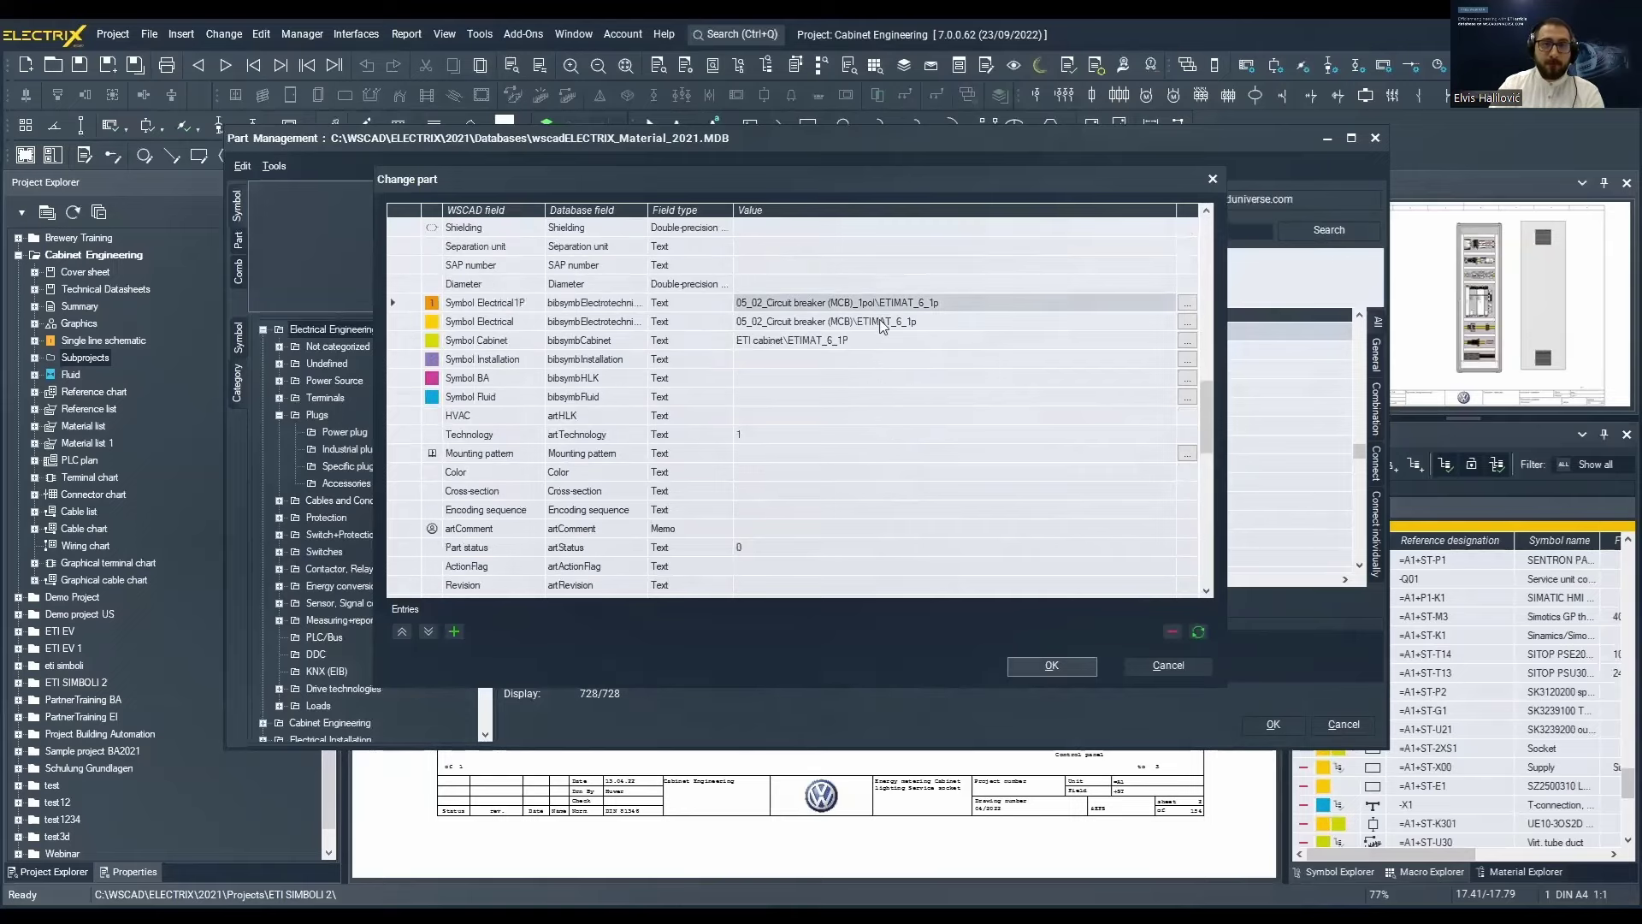
pyautogui.click(883, 326)
pyautogui.click(855, 340)
pyautogui.scroll(-3, 857, 355)
pyautogui.scroll(-1, 857, 359)
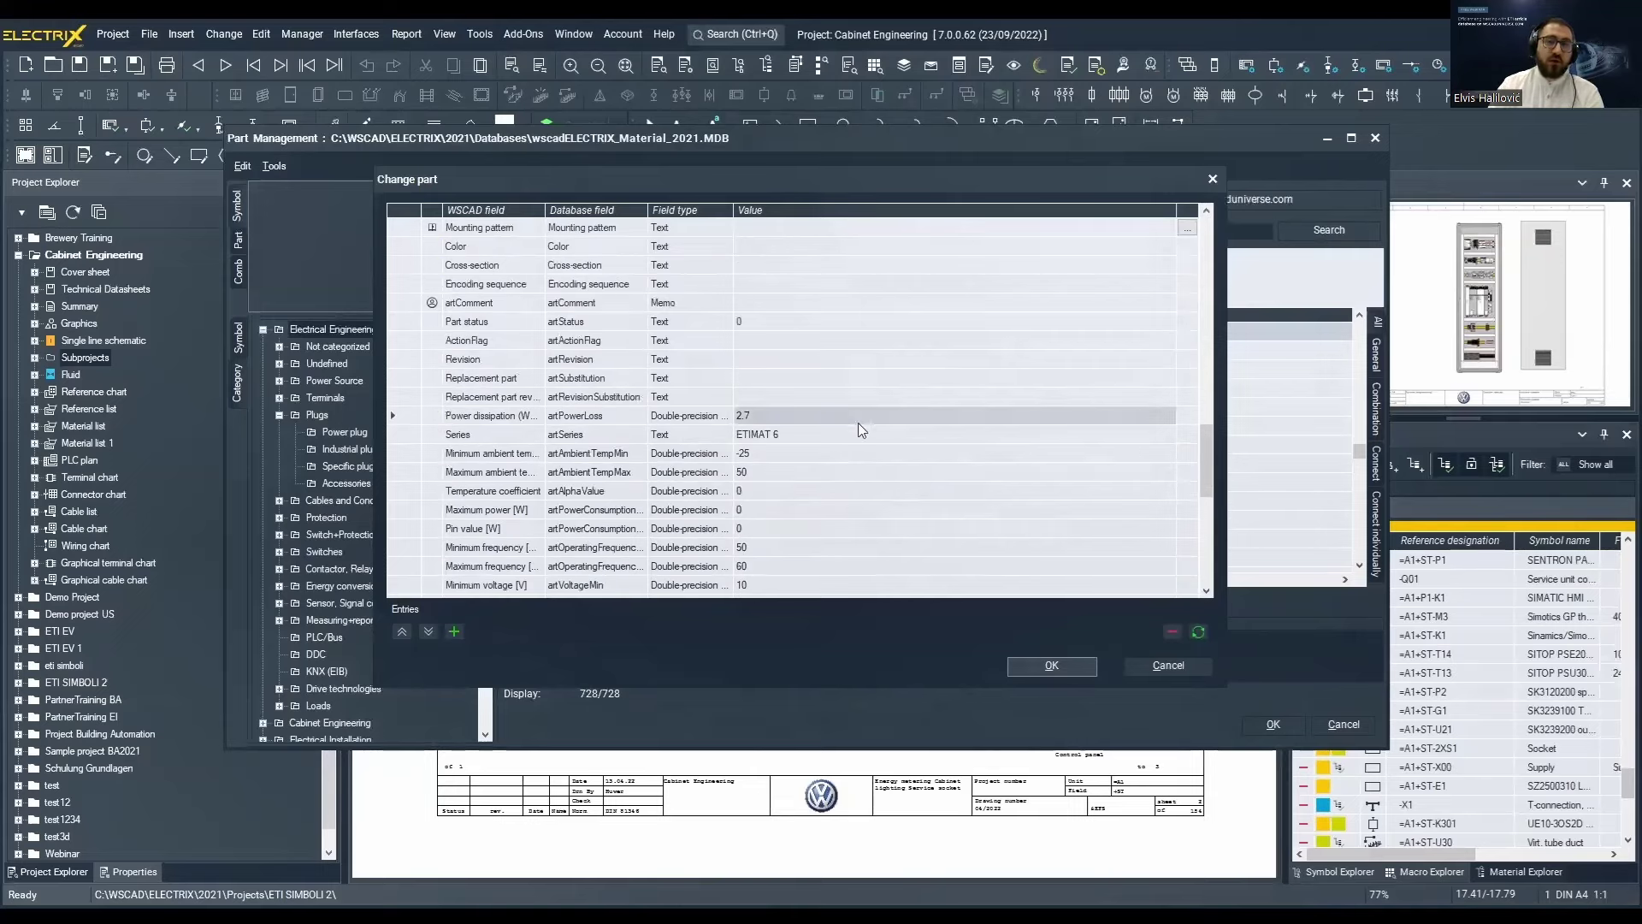
pyautogui.click(840, 476)
pyautogui.scroll(-3, 842, 484)
pyautogui.click(814, 400)
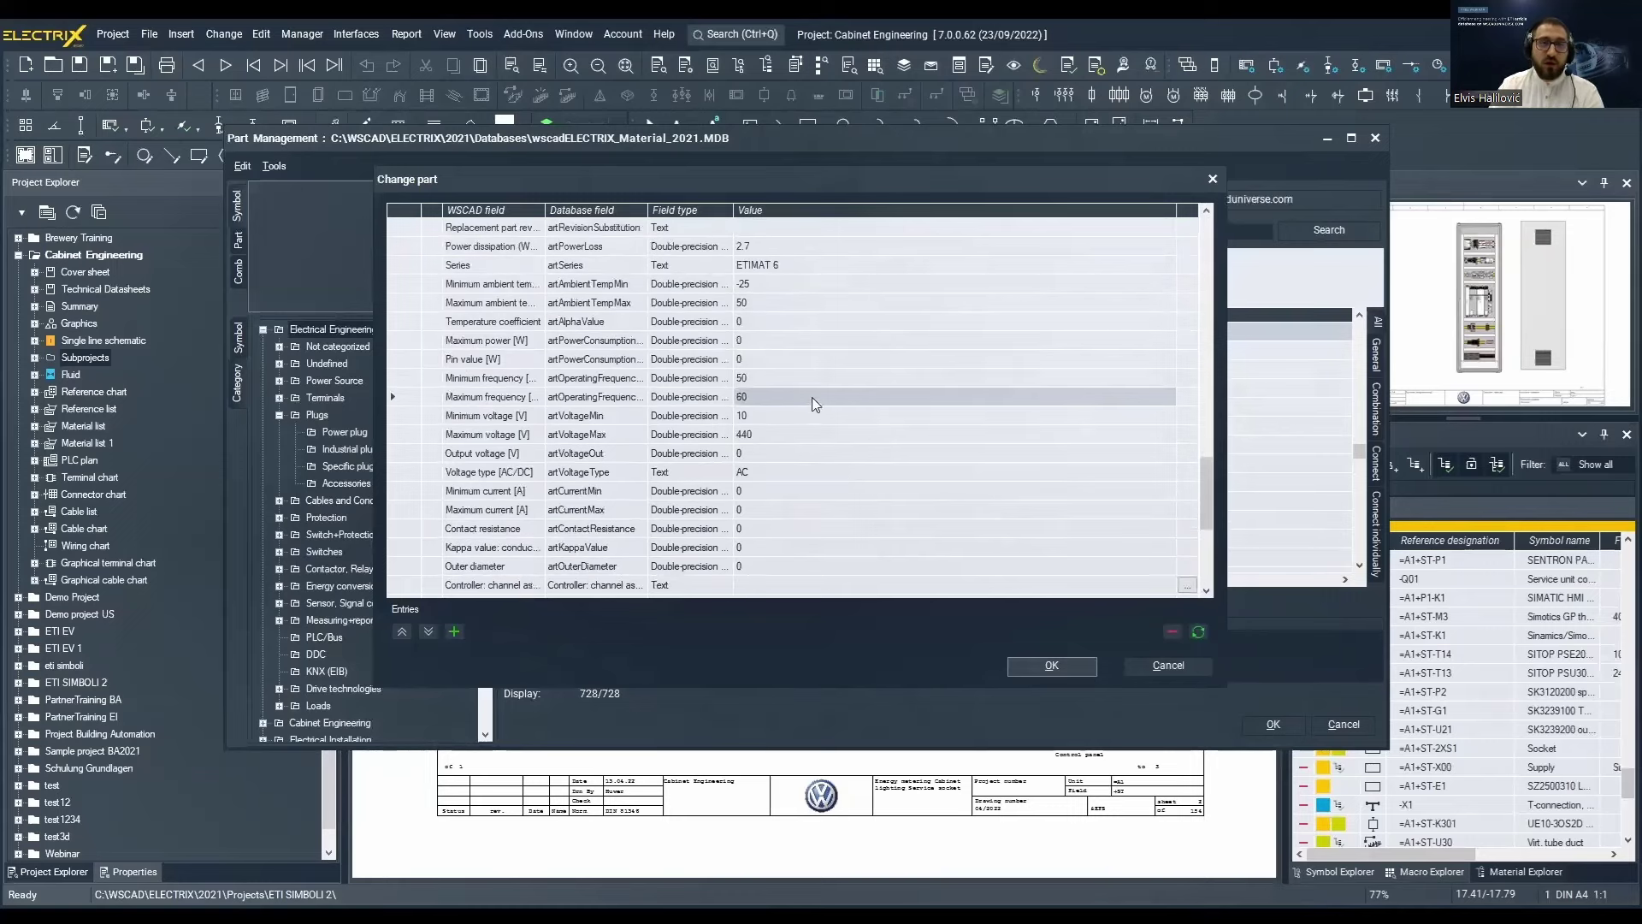
pyautogui.click(804, 418)
pyautogui.click(792, 436)
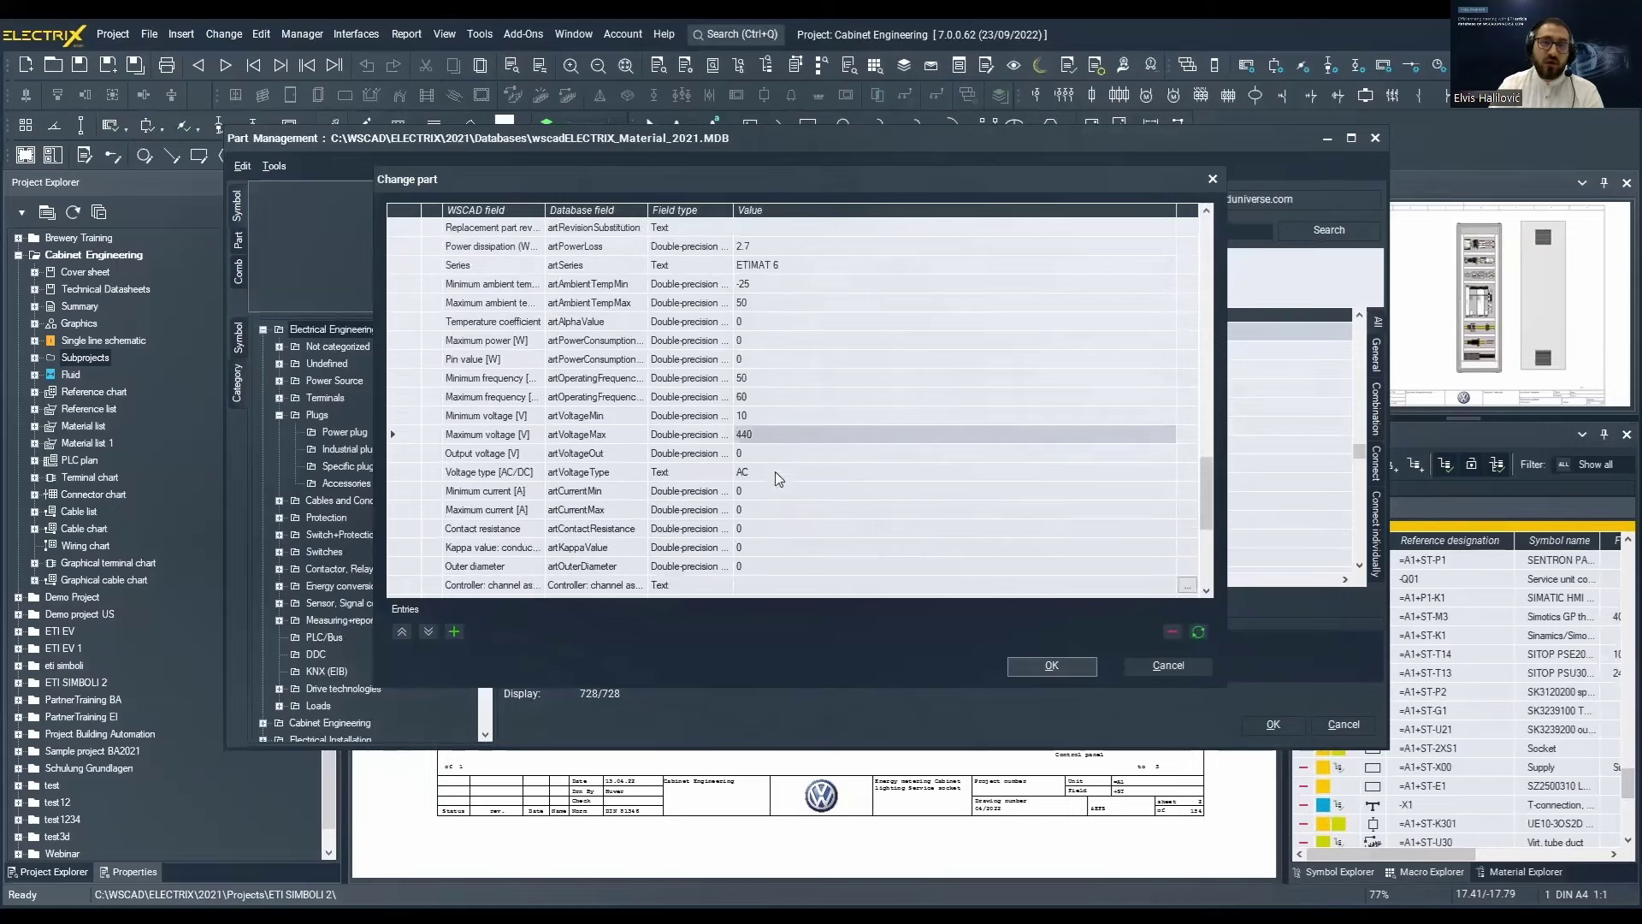
pyautogui.click(775, 470)
pyautogui.scroll(-4, 785, 470)
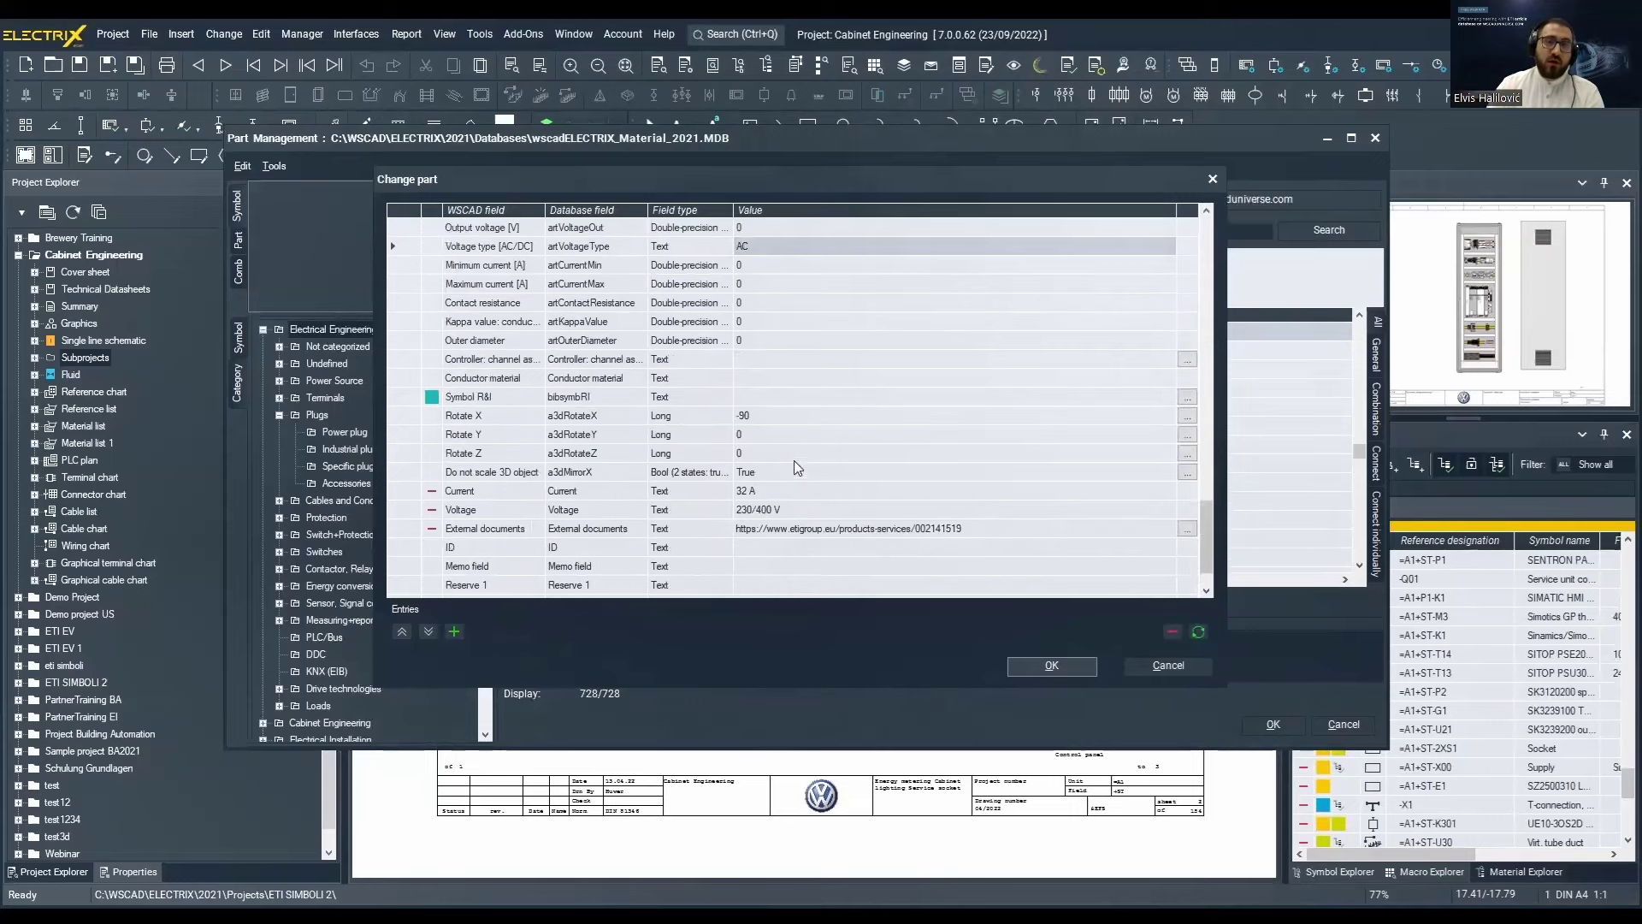
pyautogui.scroll(-1, 794, 460)
pyautogui.click(821, 436)
pyautogui.click(818, 455)
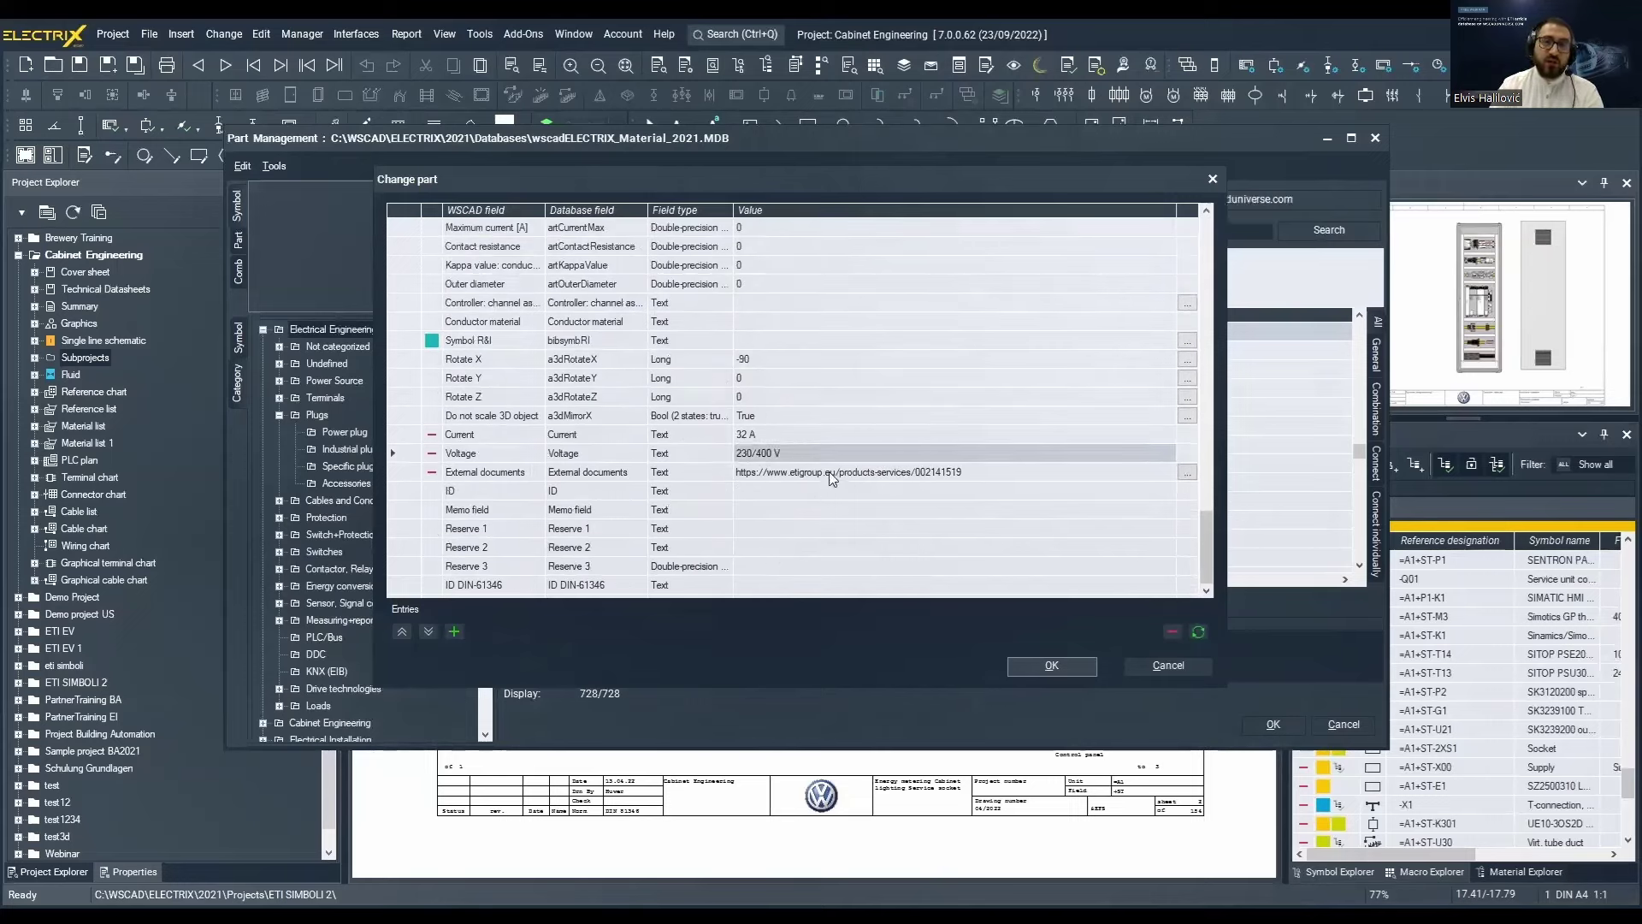
pyautogui.click(829, 475)
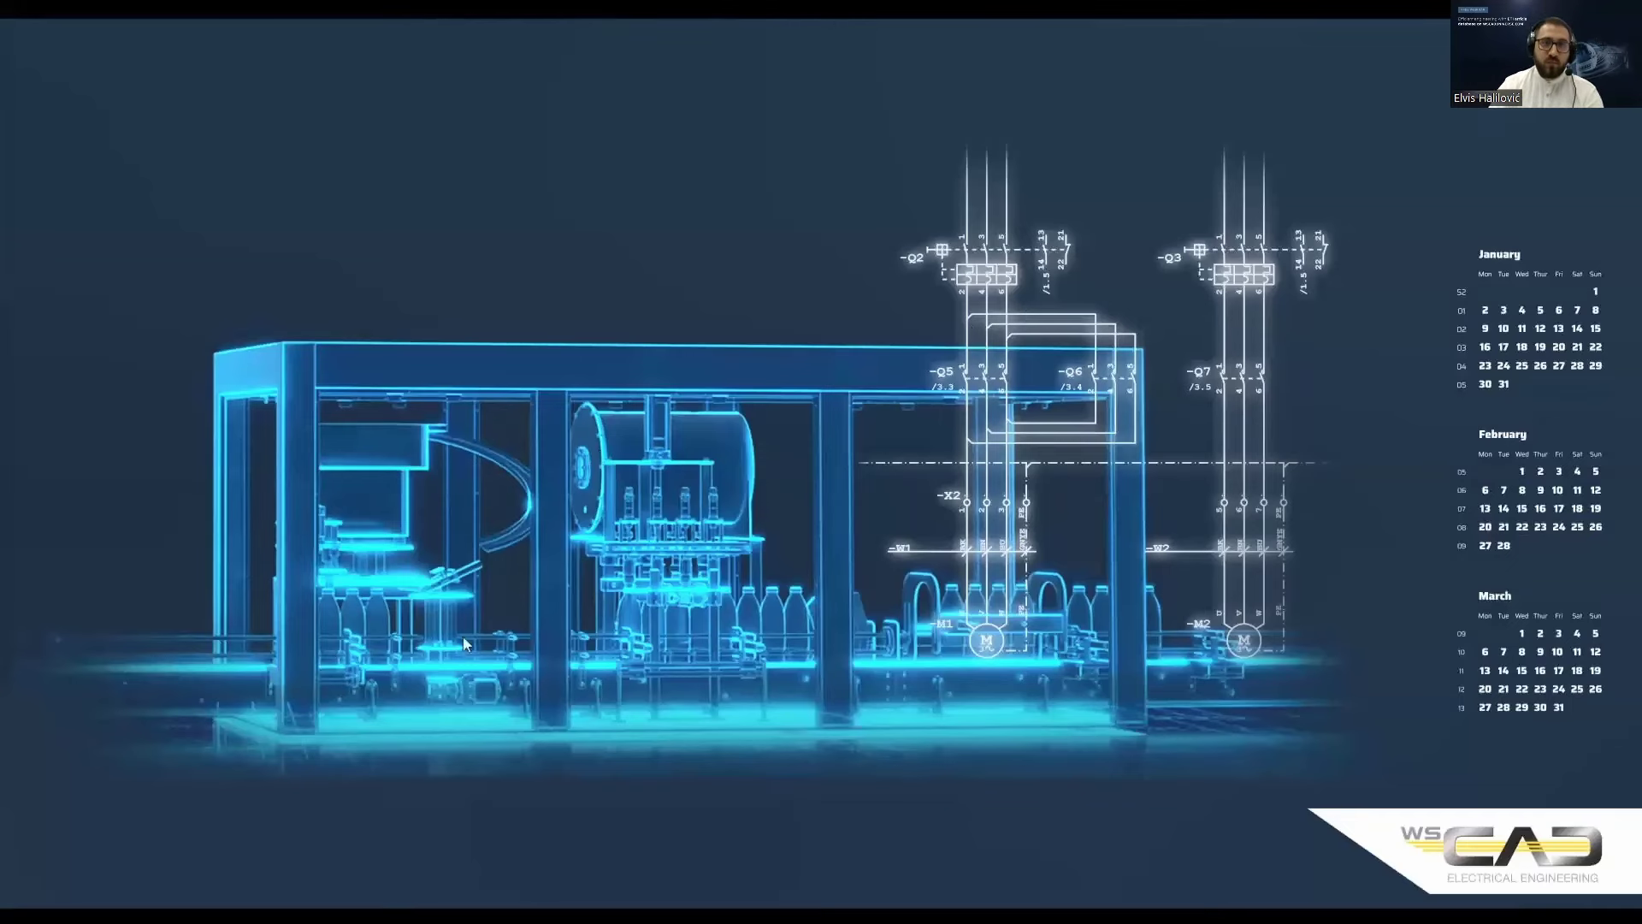
# Switch to Firefox showing the etigroup.eu home page.
pyautogui.hotkey('alt', 'Tab')
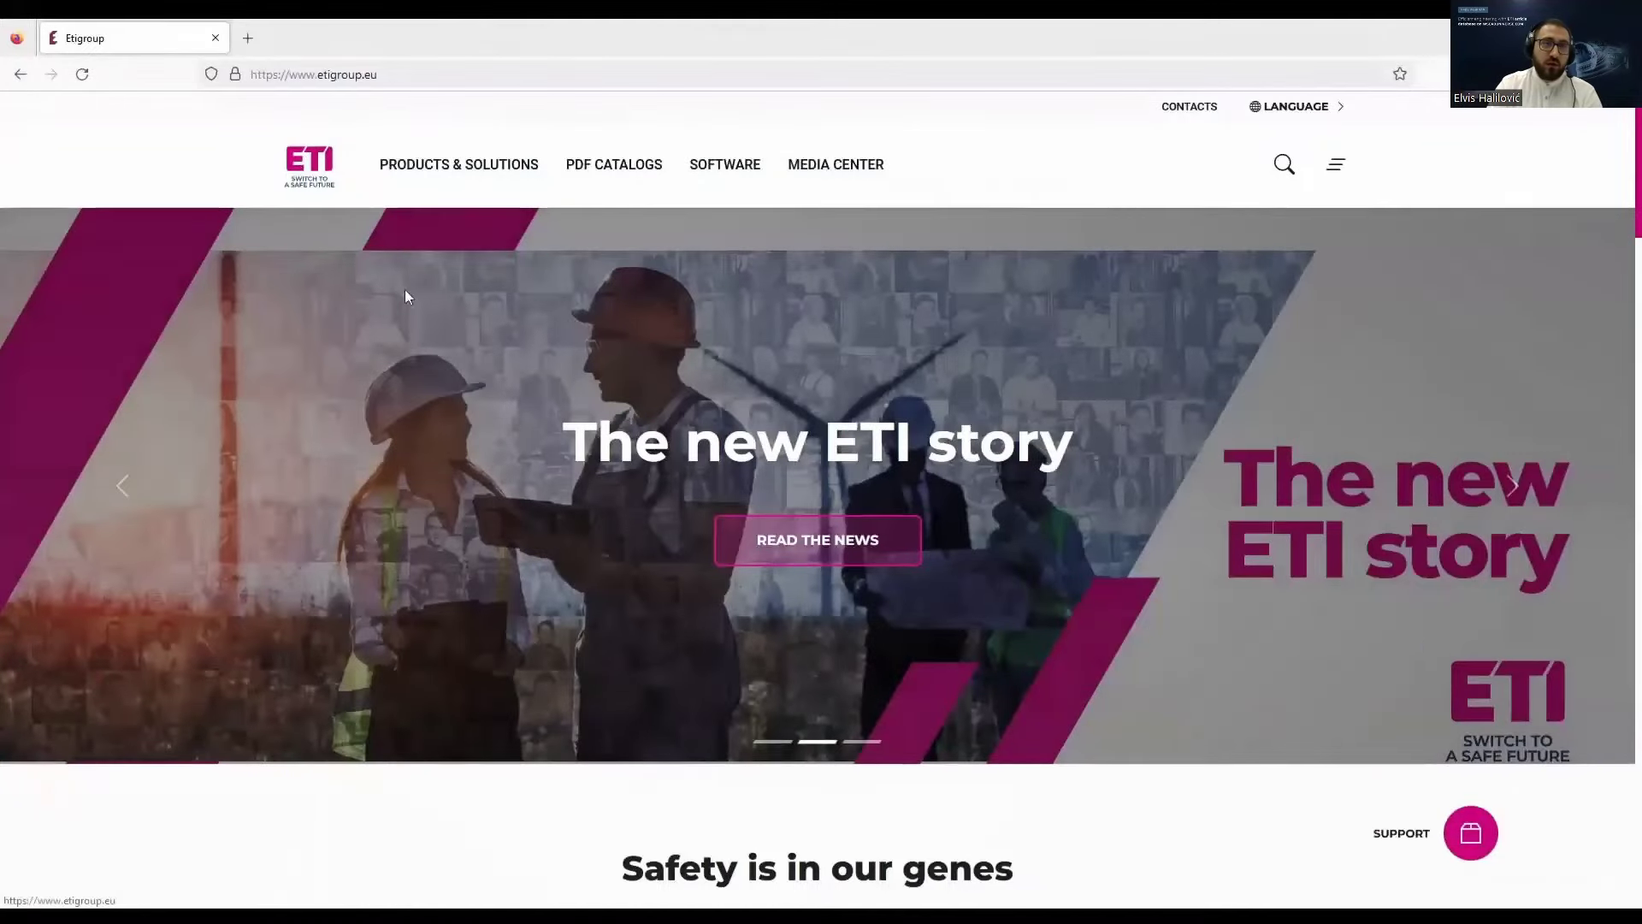
# Find ETI code 002172417 (KZS-2M2p RCBO) and add it to the wscaduniverse cart.
pyautogui.click(1284, 164)
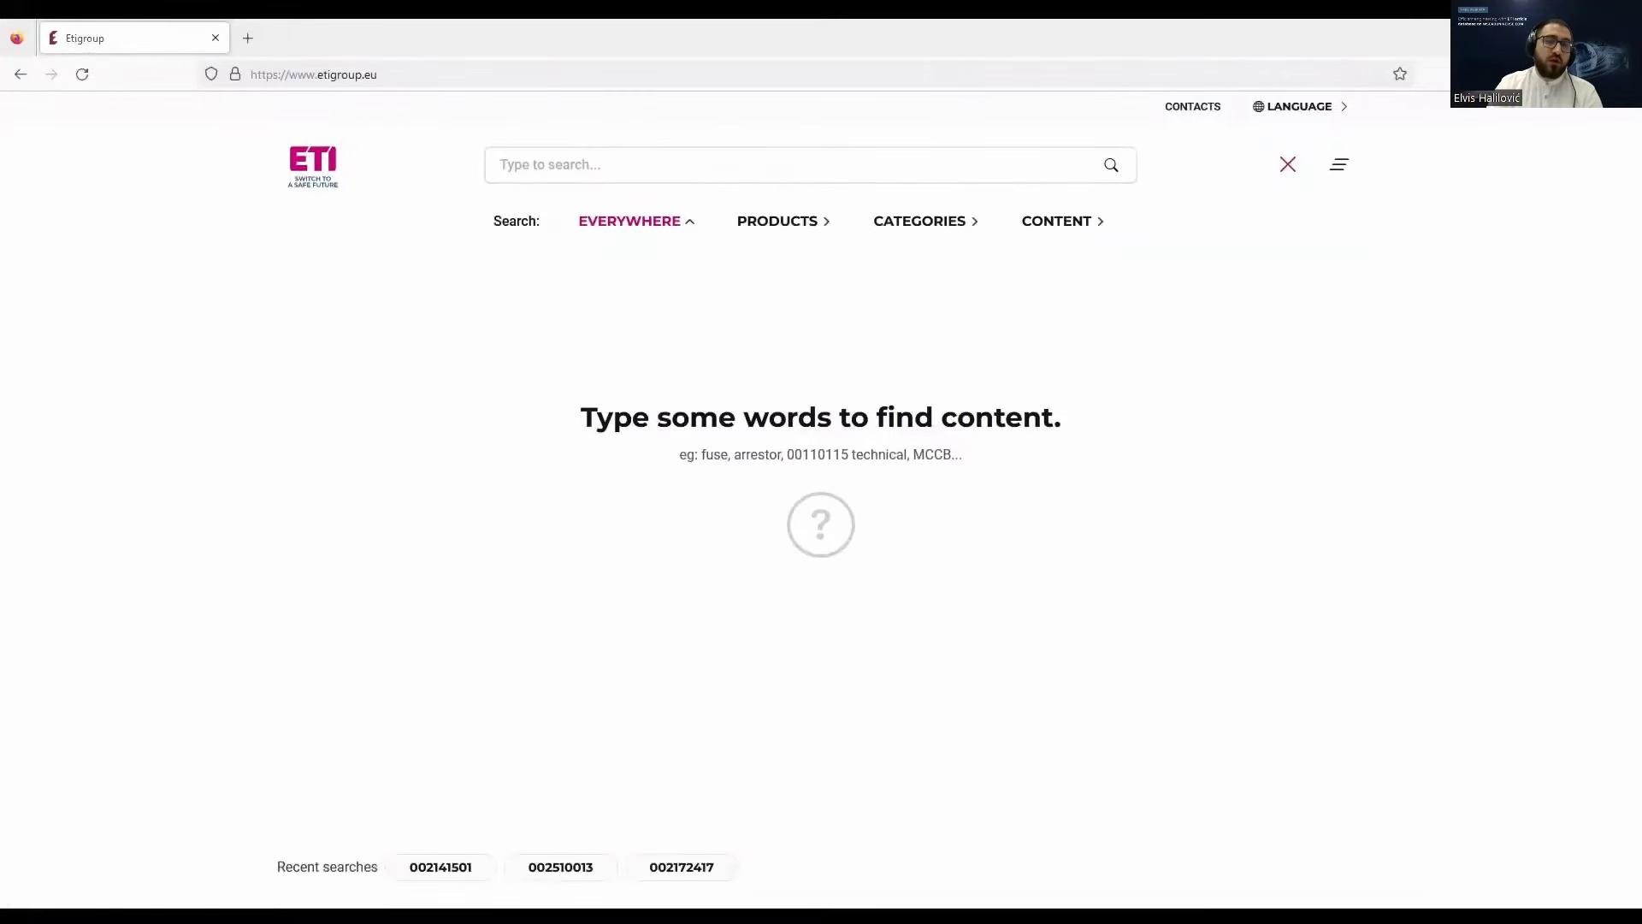
pyautogui.click(631, 155)
pyautogui.write('002172417')
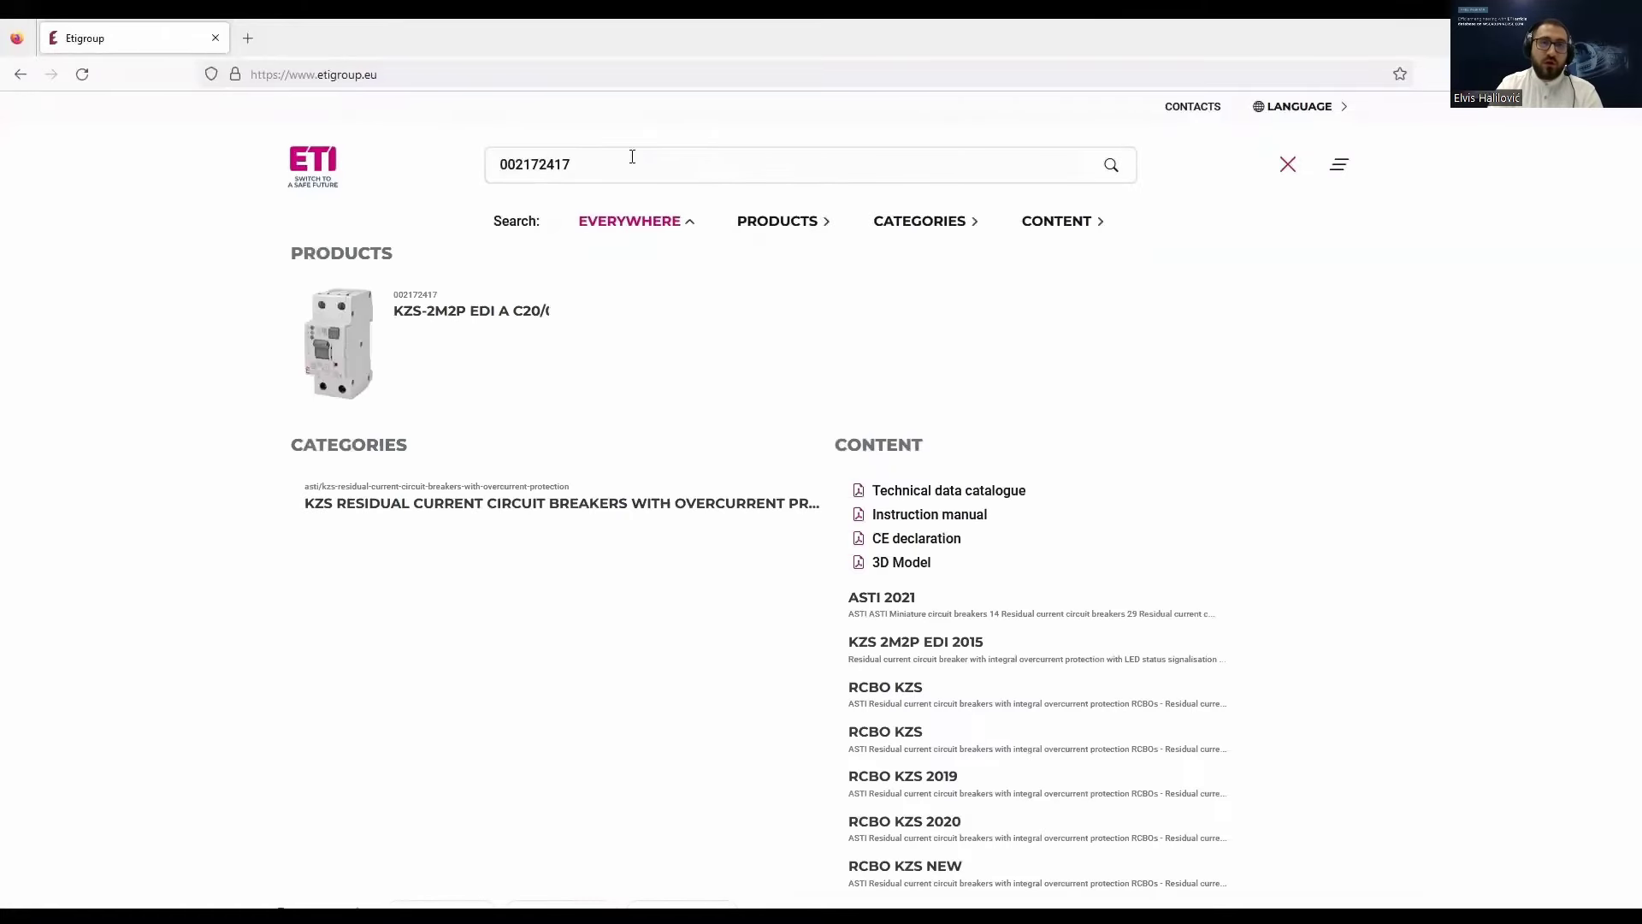
pyautogui.click(471, 312)
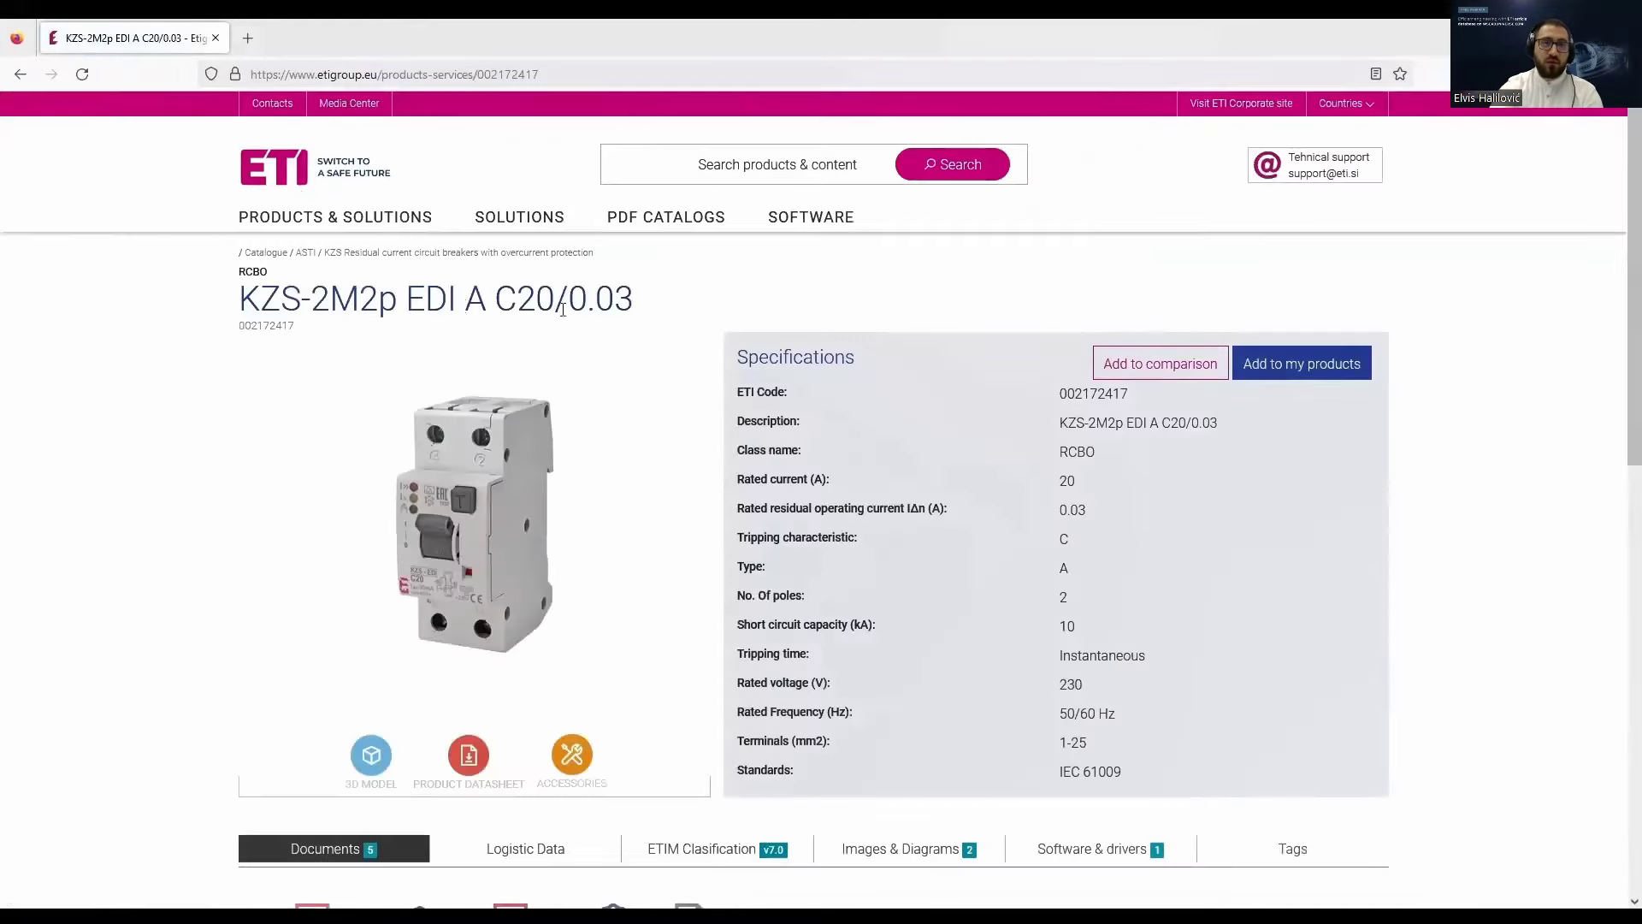
pyautogui.doubleClick(1093, 393)
pyautogui.rightClick(1084, 396)
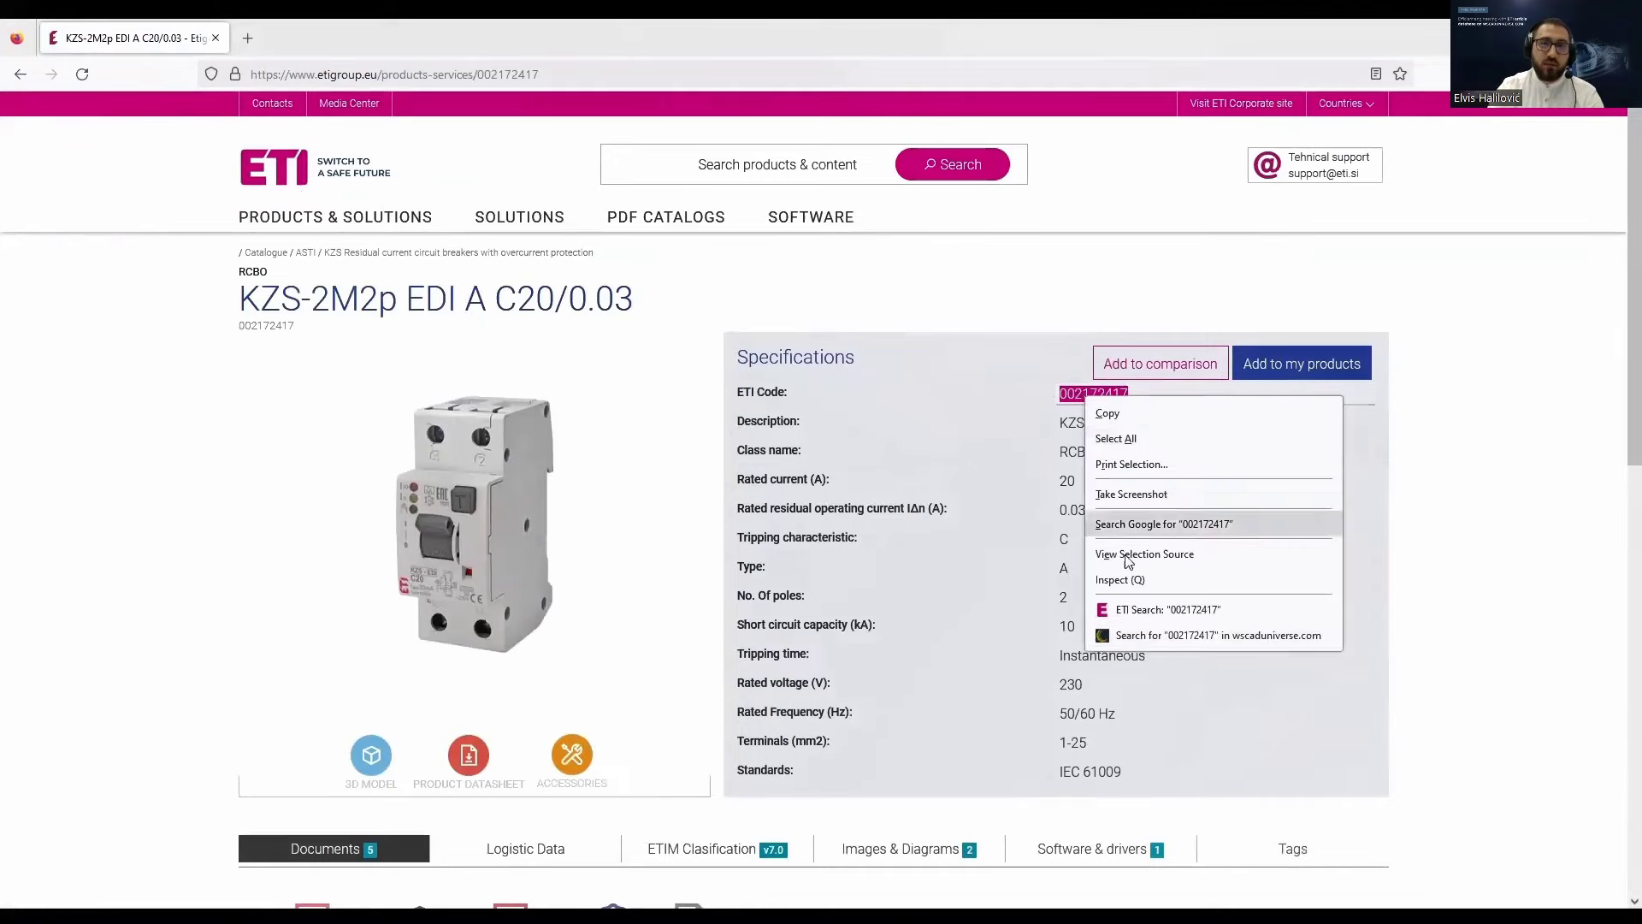
pyautogui.click(1212, 634)
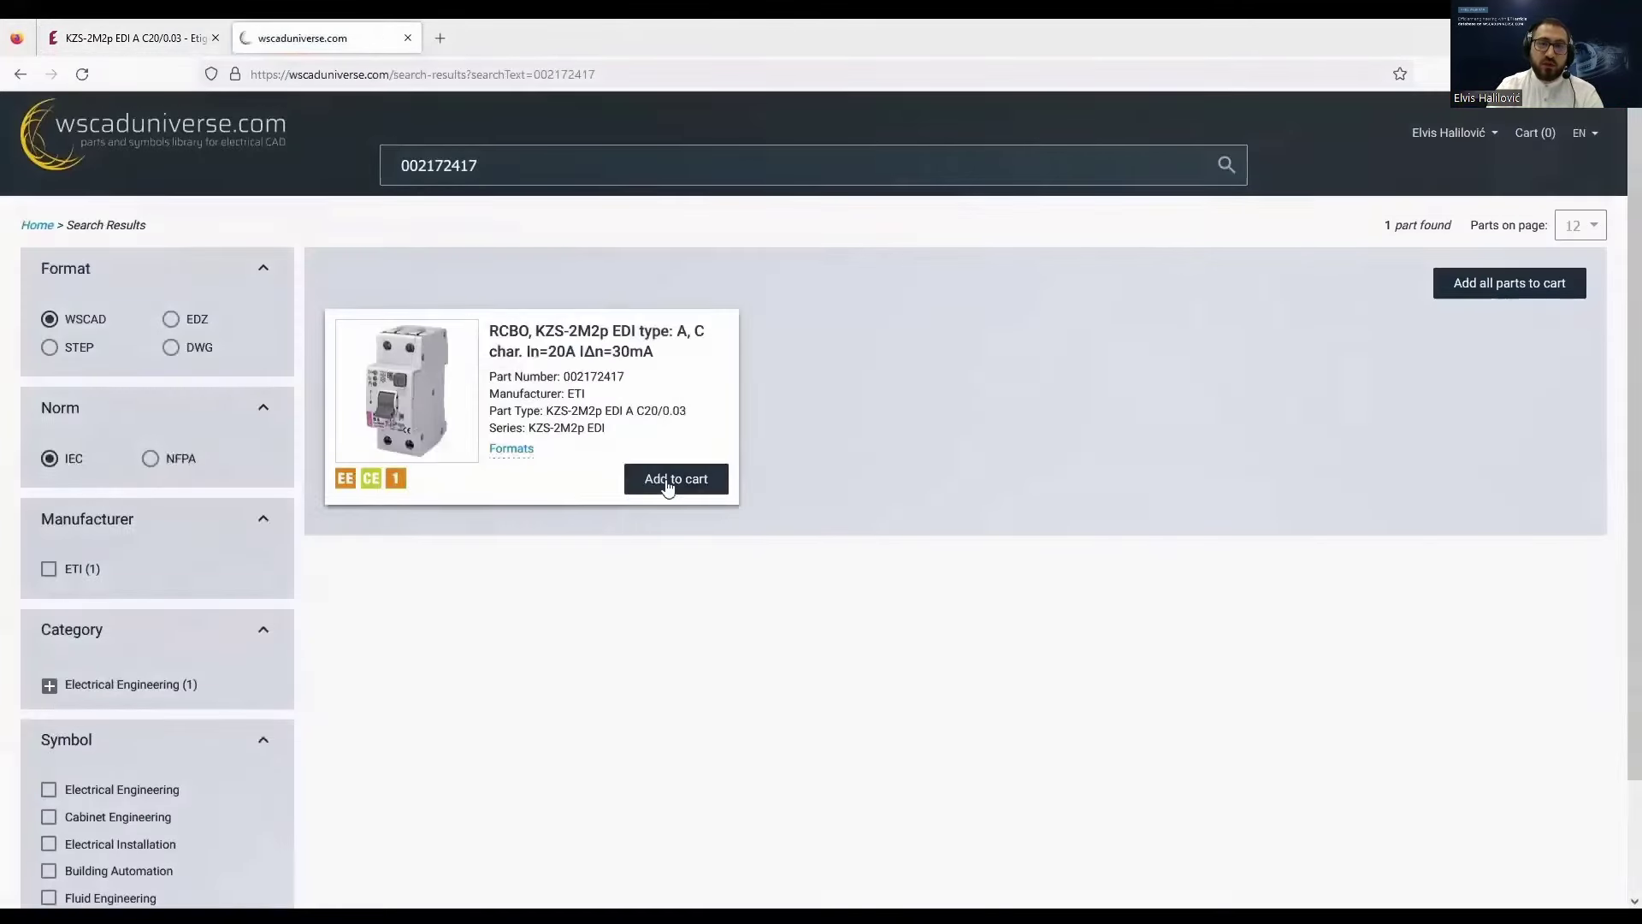
pyautogui.click(672, 481)
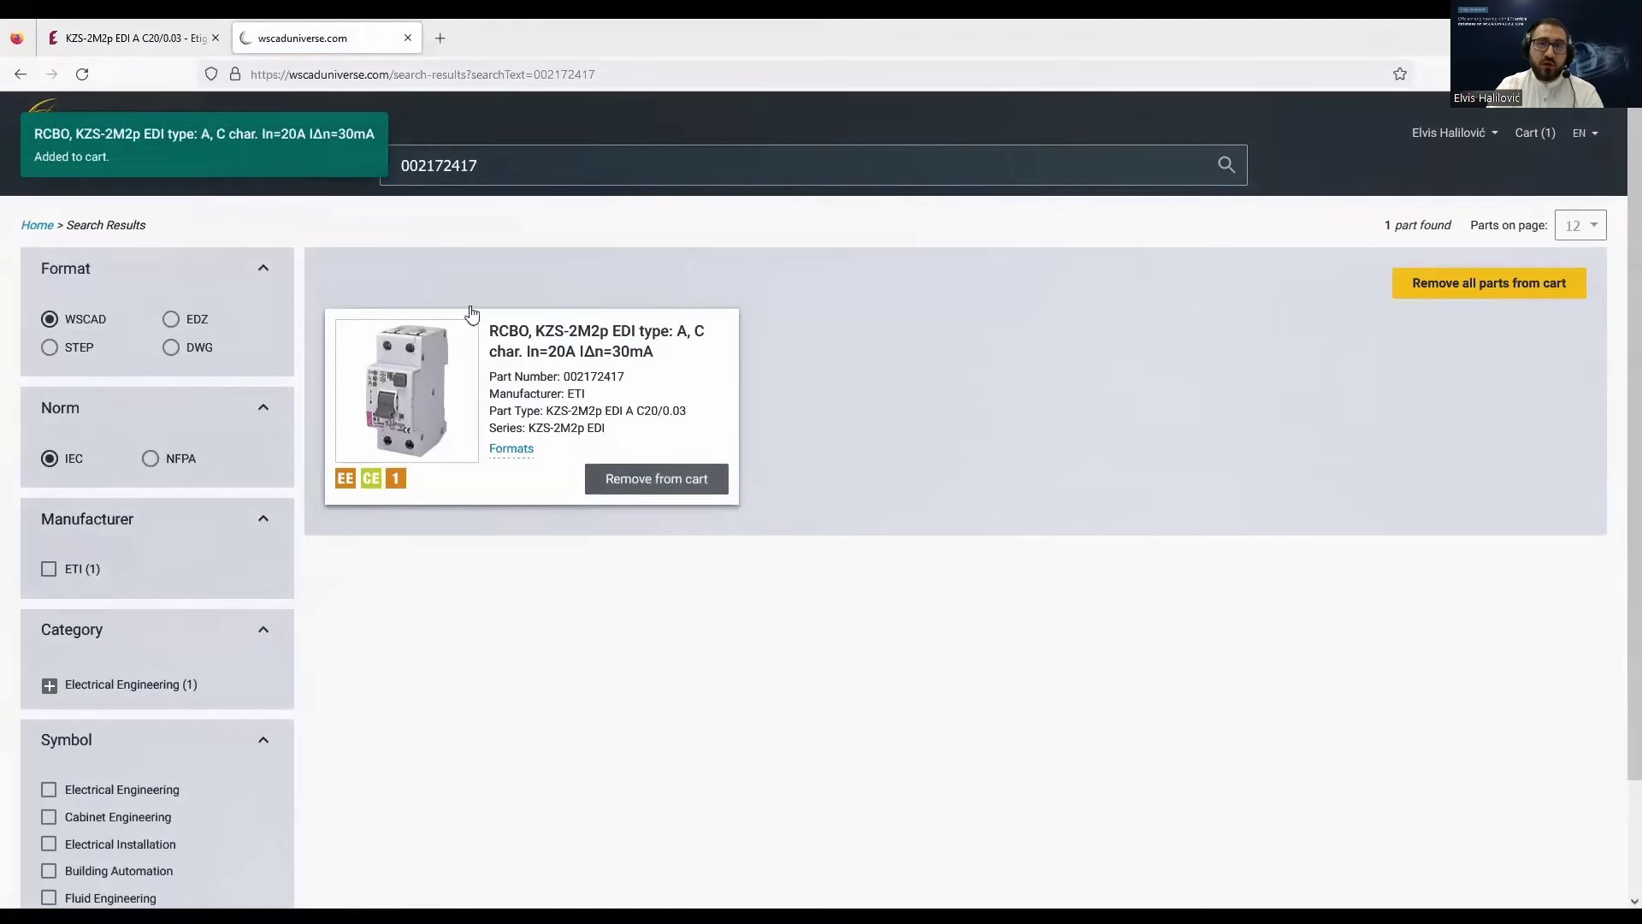
# Find ETI code 002510013 (PFB D01 3p fuse base) and add it to the wscaduniverse cart.
pyautogui.click(169, 40)
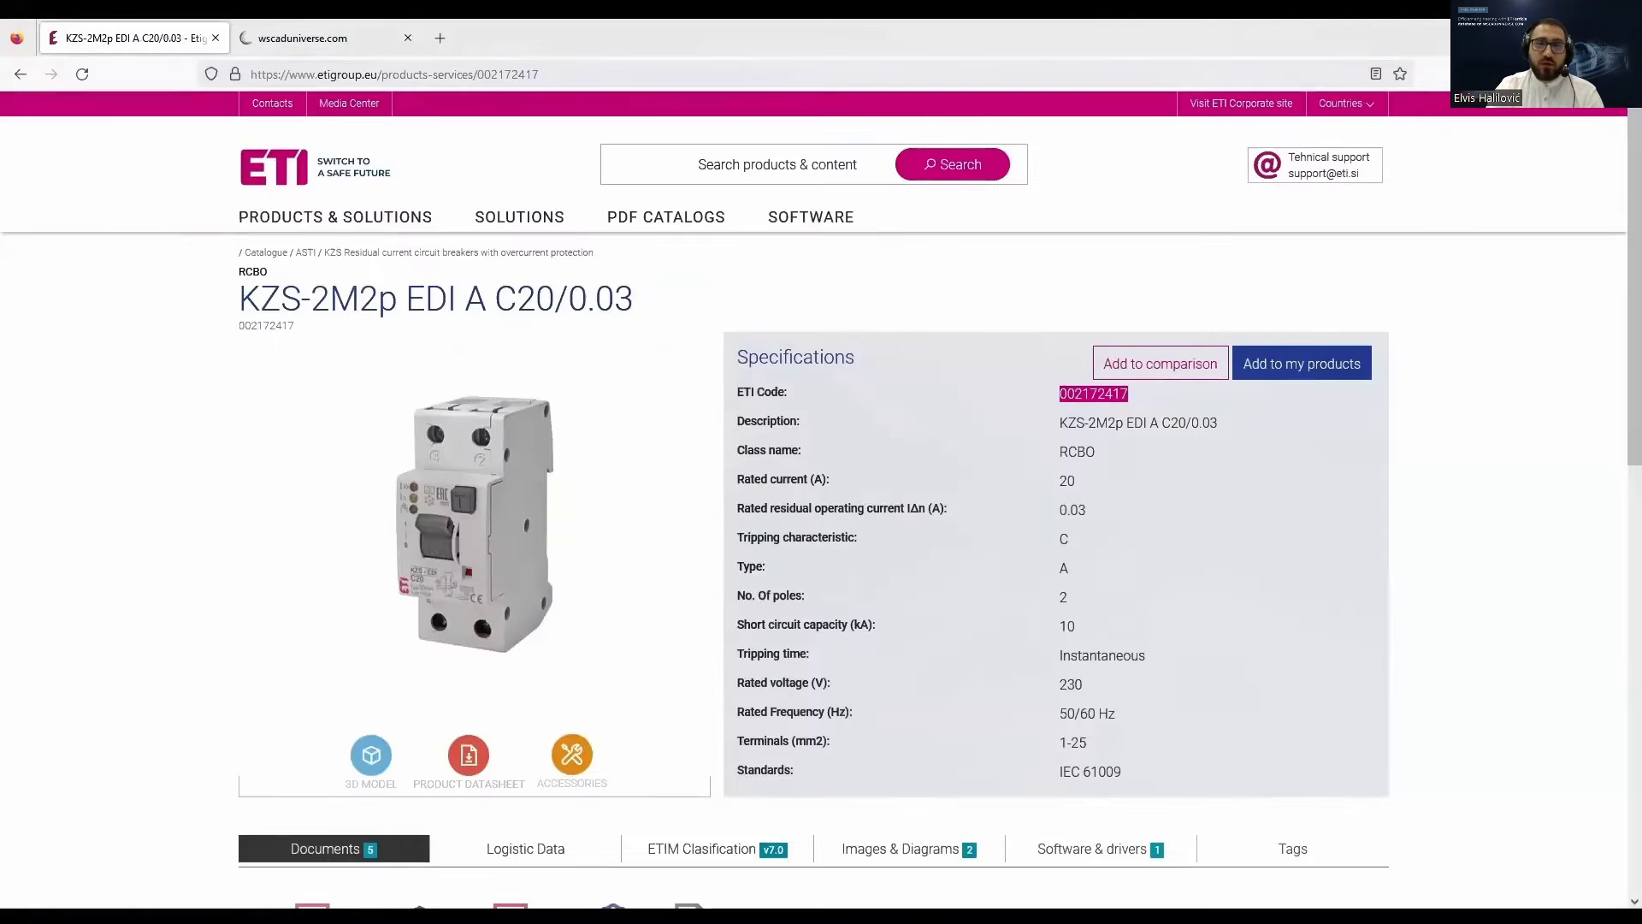
pyautogui.click(791, 164)
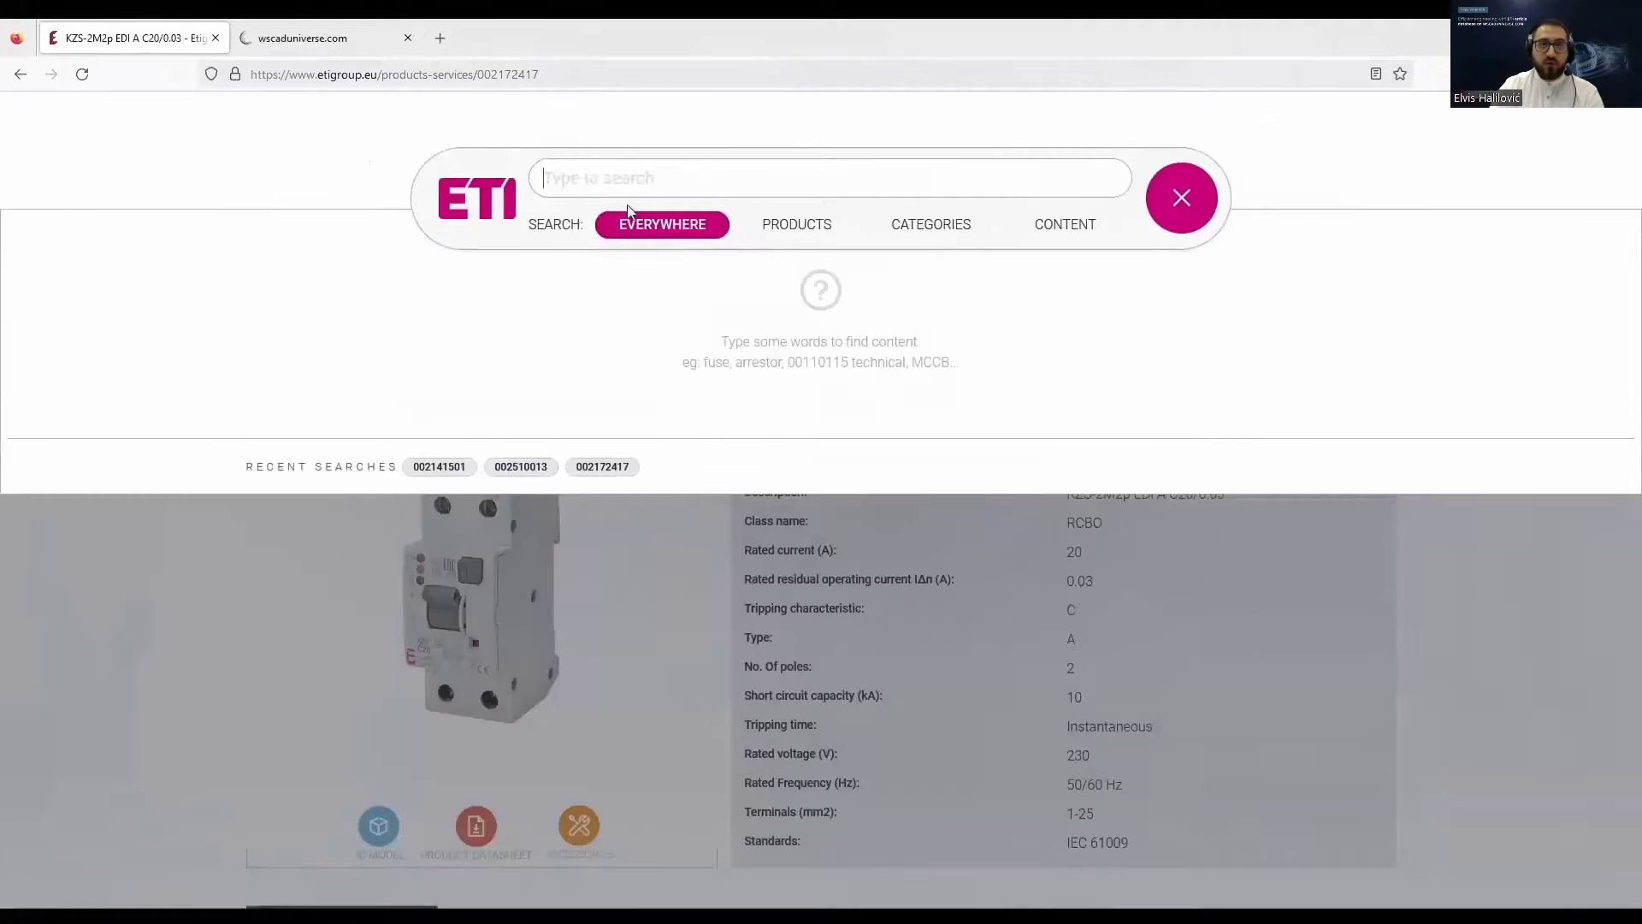
pyautogui.write('002510013')
pyautogui.click(363, 316)
pyautogui.moveTo(1147, 400); pyautogui.dragTo(1062, 401)
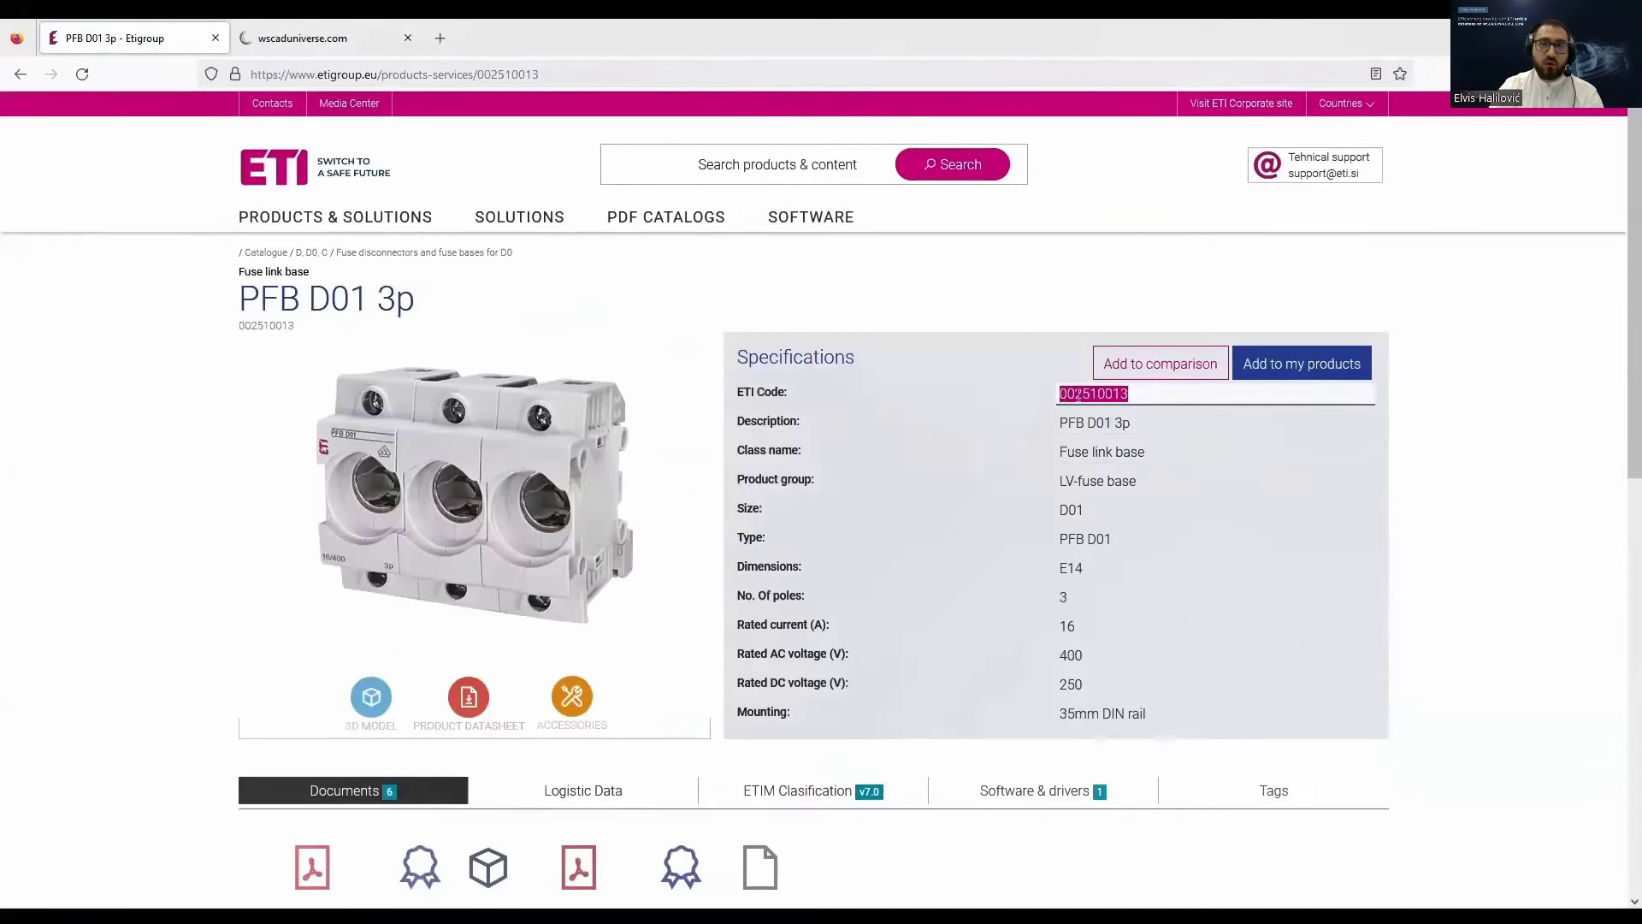
pyautogui.rightClick(1080, 395)
pyautogui.click(1155, 634)
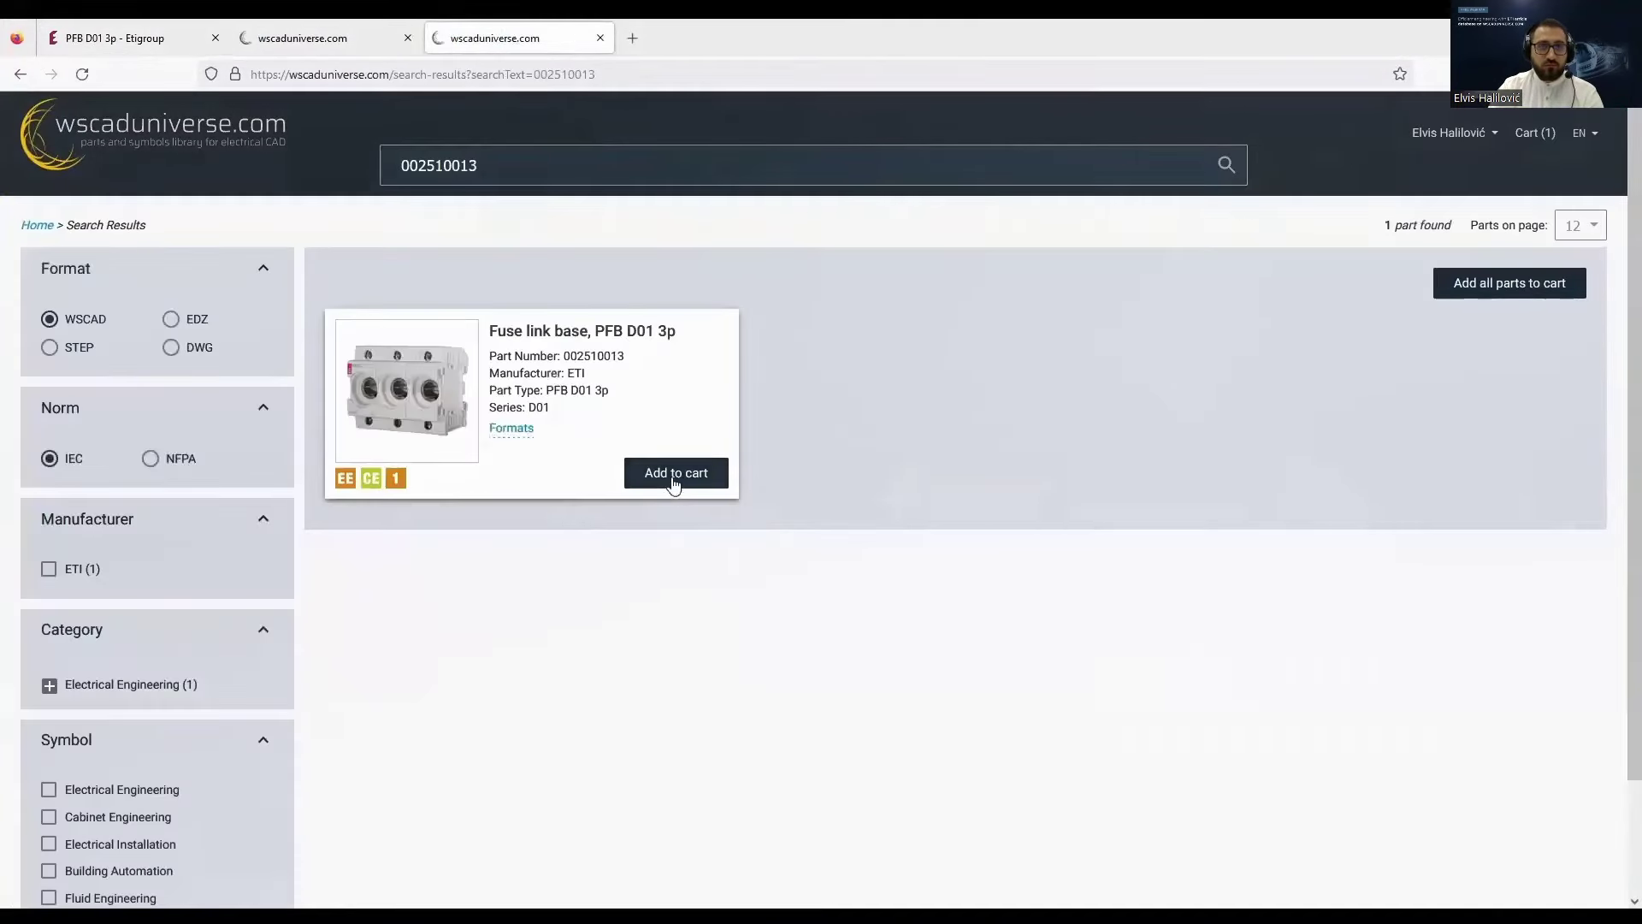
pyautogui.click(674, 473)
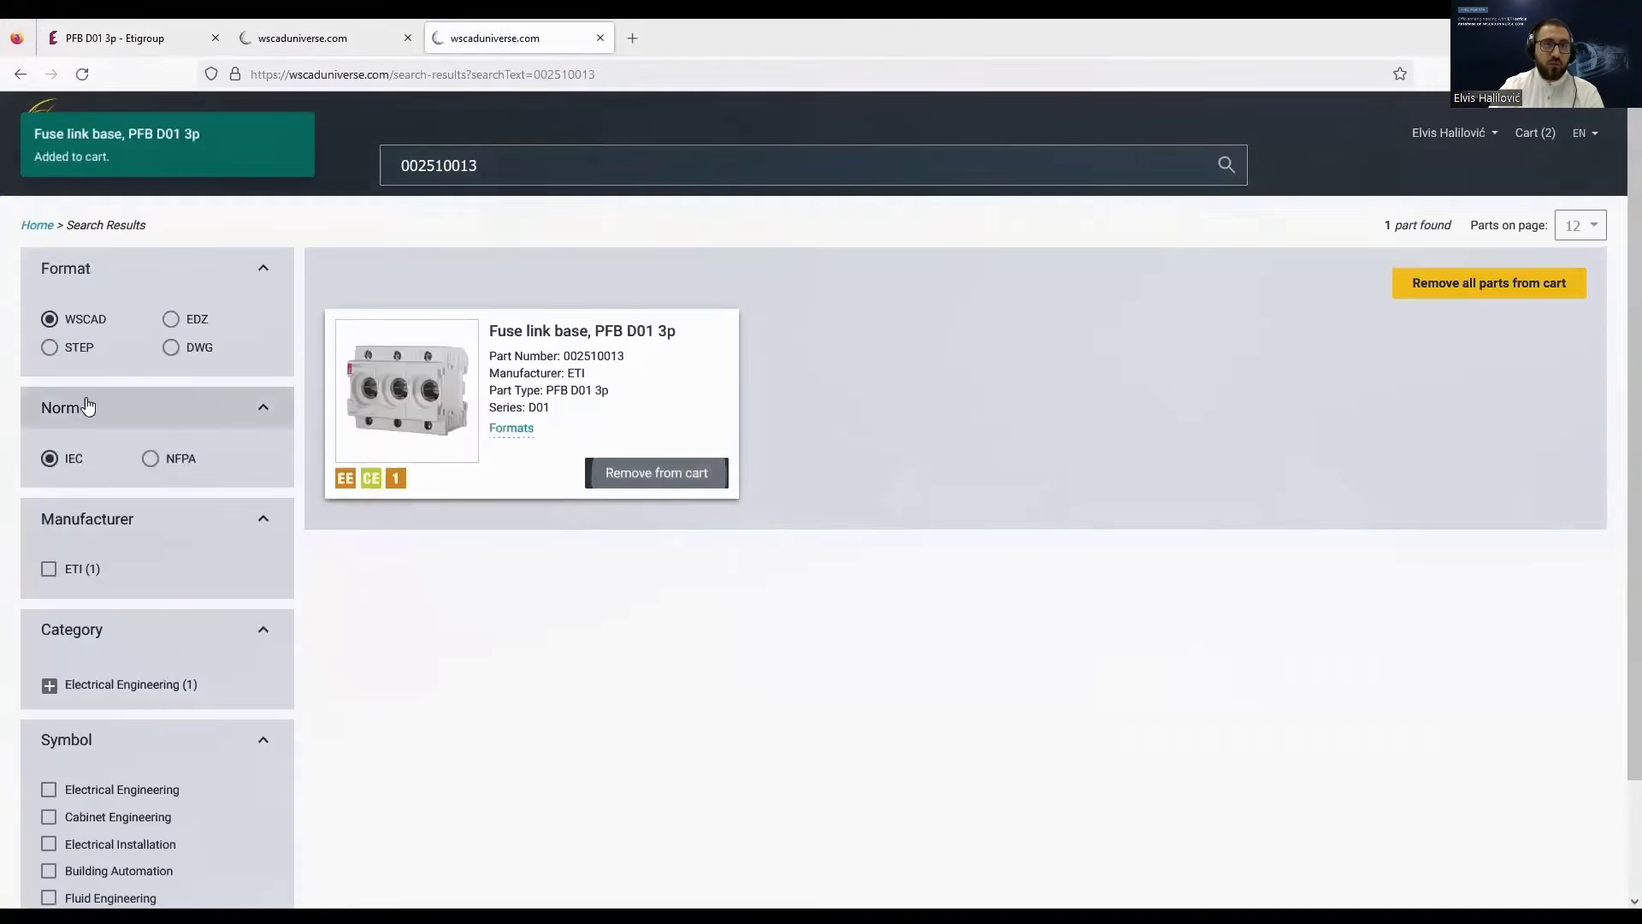
# Add ETI code 002141501 (ETIMAT 6 1p C0,5) to the cart, then go to the wscaduniverse home page.
pyautogui.click(108, 40)
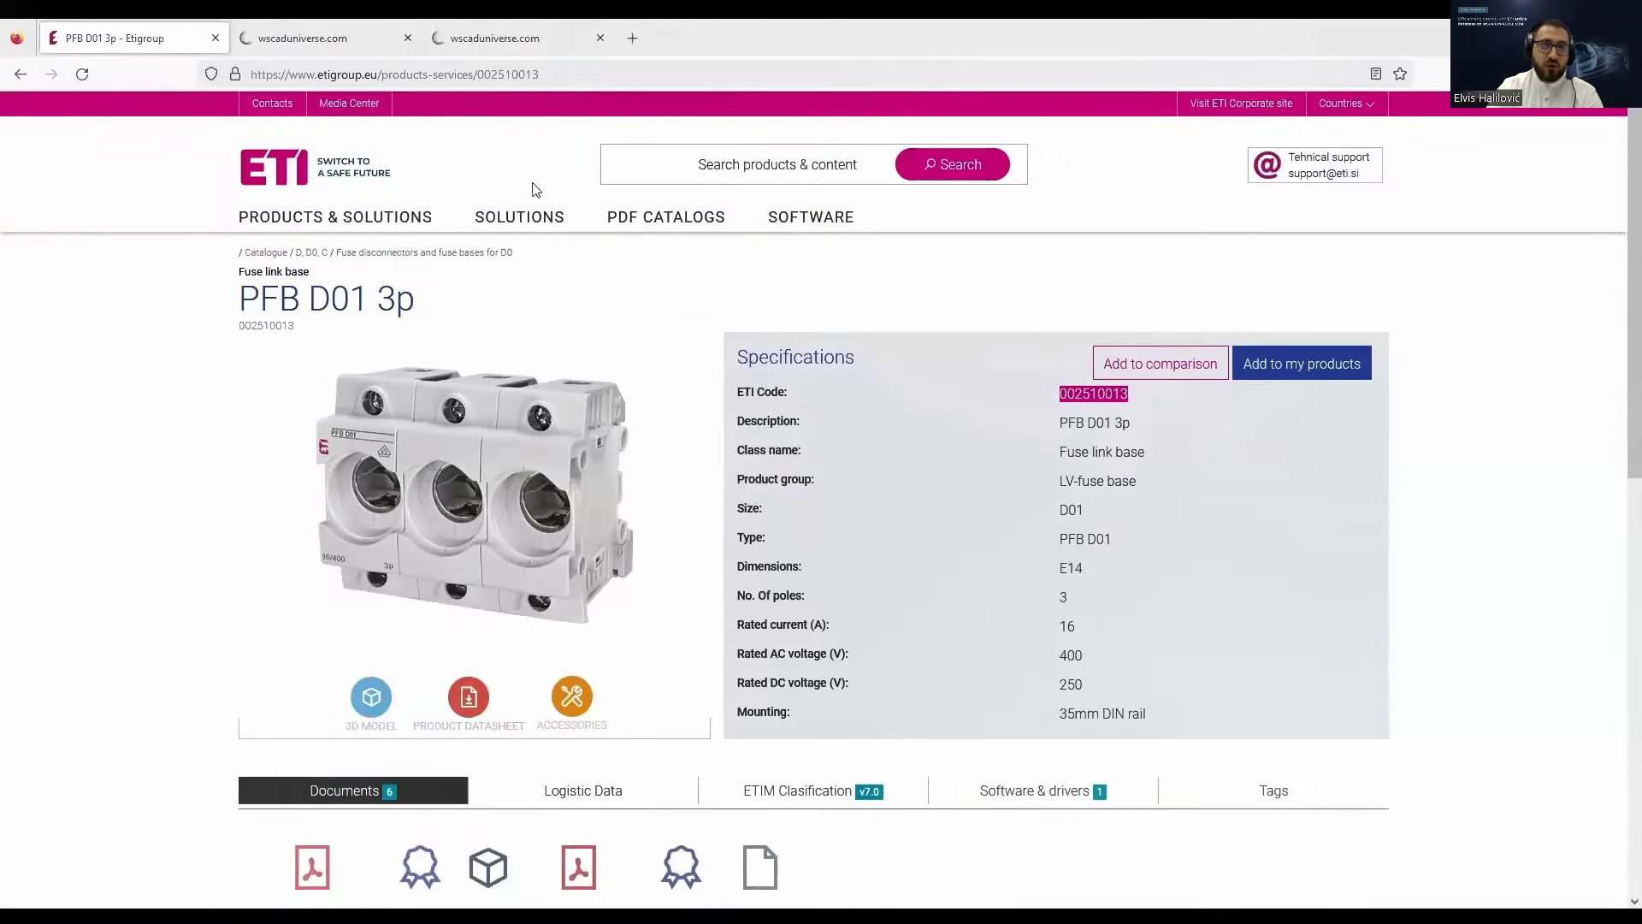
pyautogui.click(821, 168)
pyautogui.write('002141501')
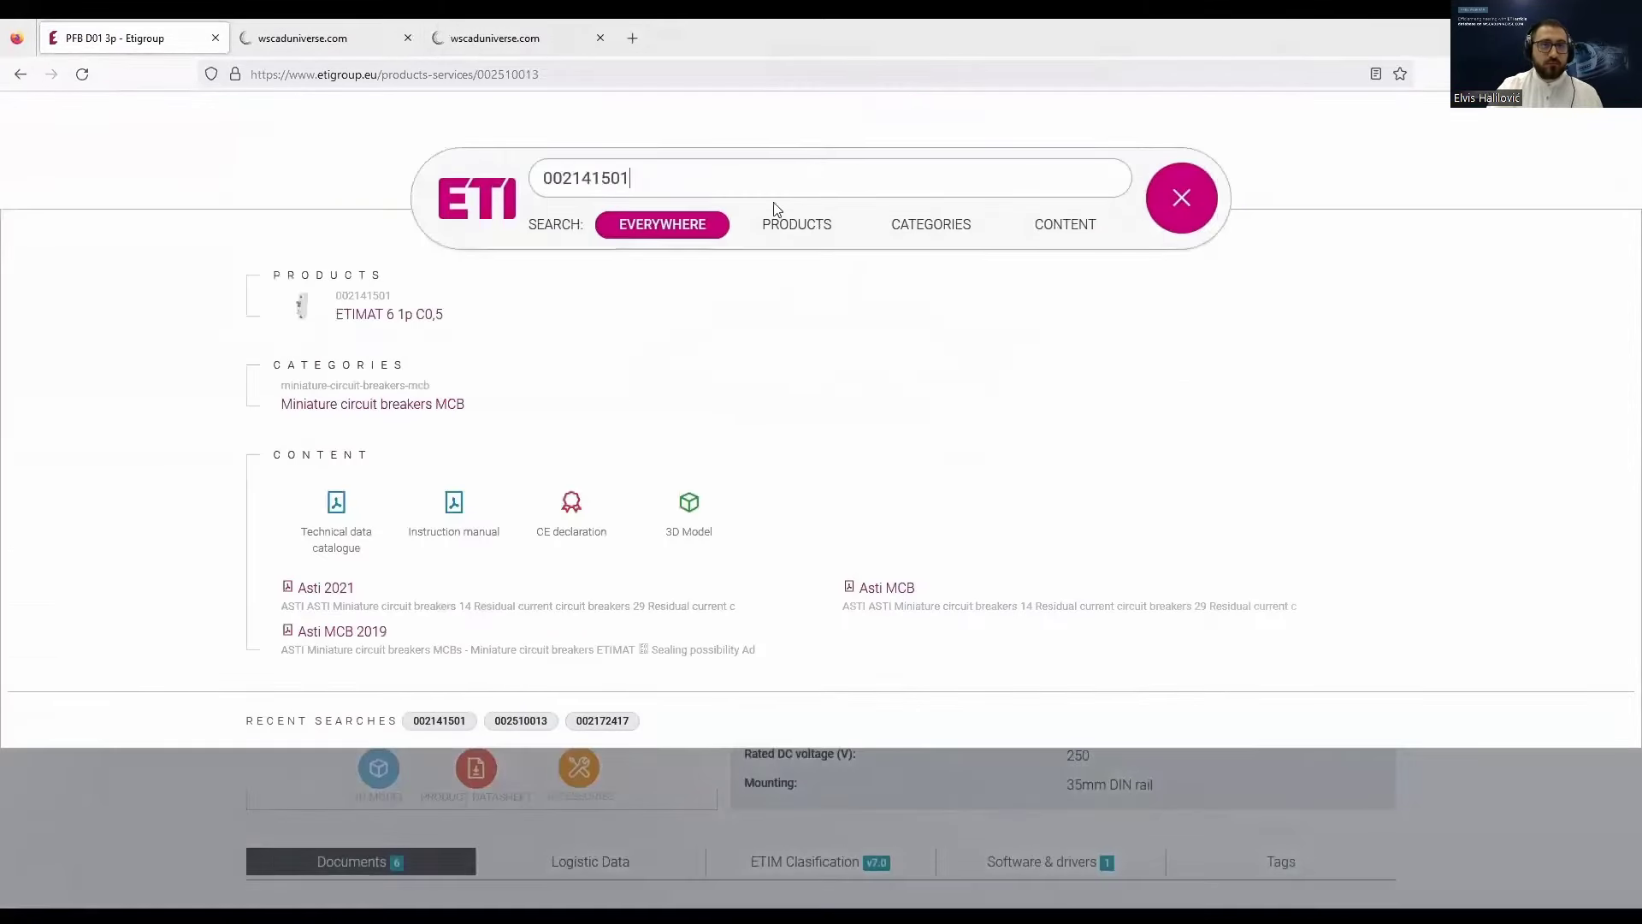
pyautogui.click(398, 316)
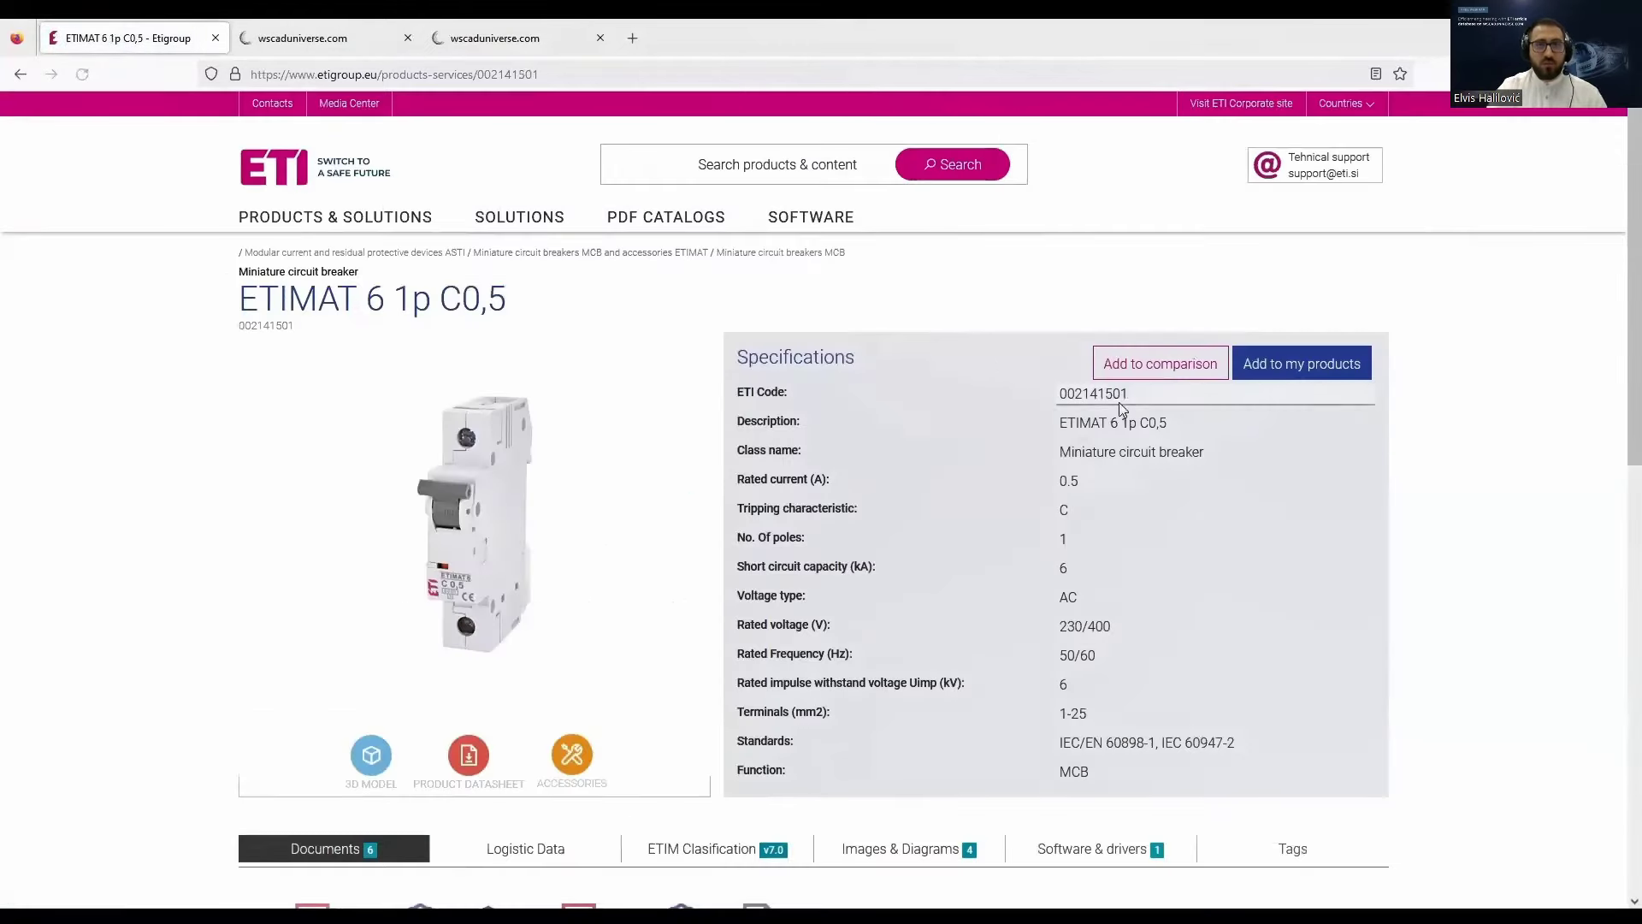
pyautogui.doubleClick(1111, 395)
pyautogui.rightClick(1091, 395)
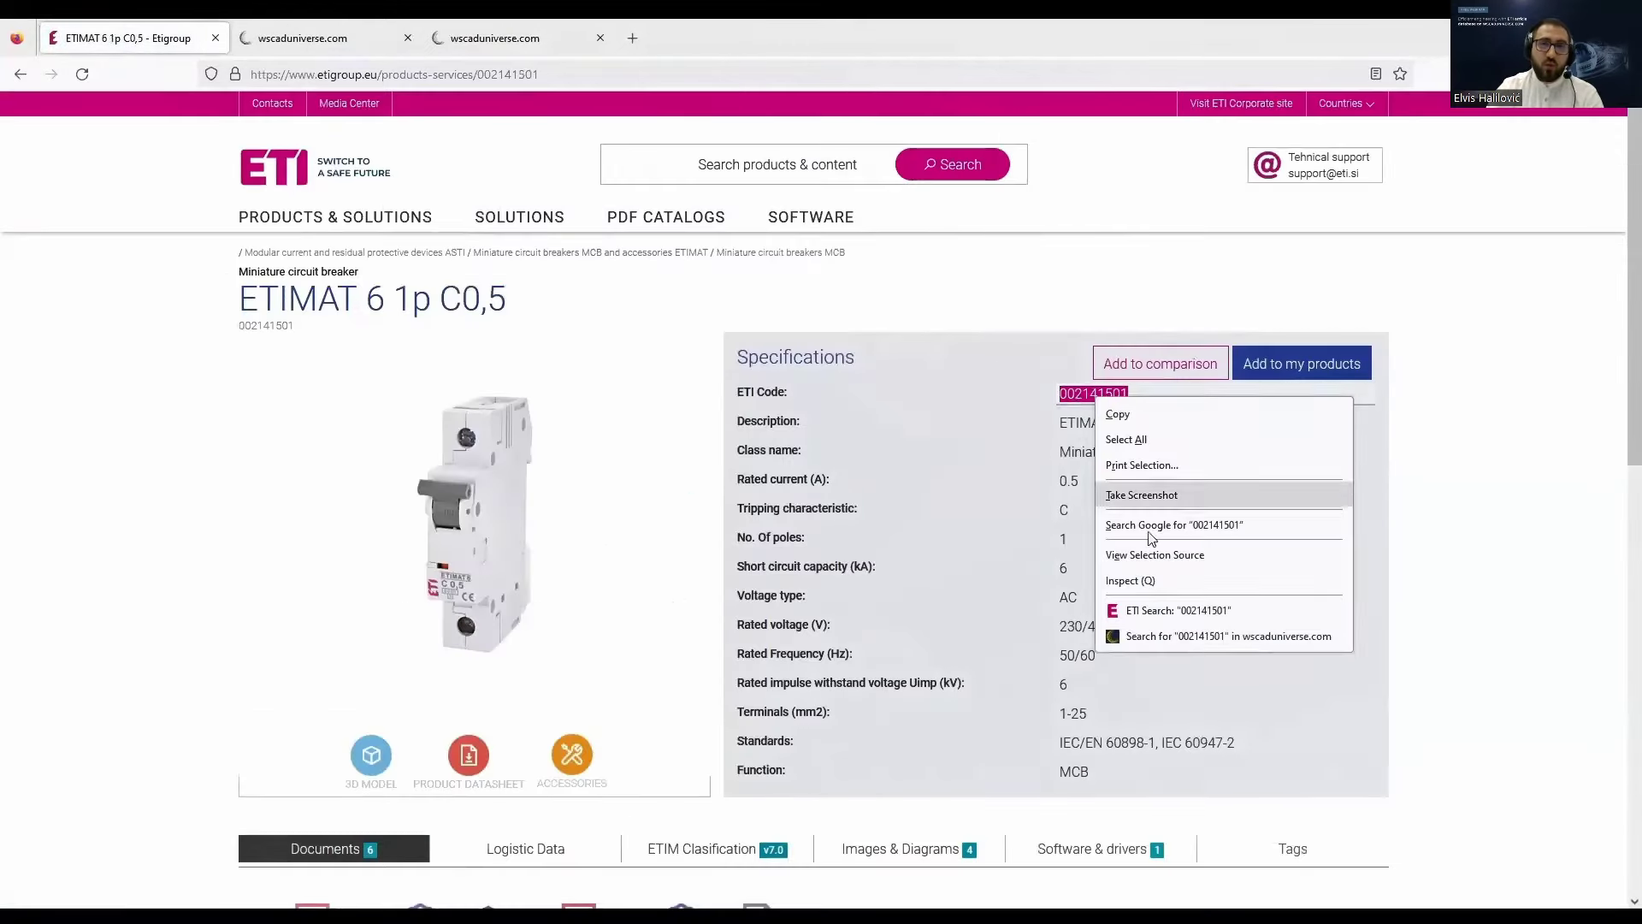
pyautogui.click(1163, 639)
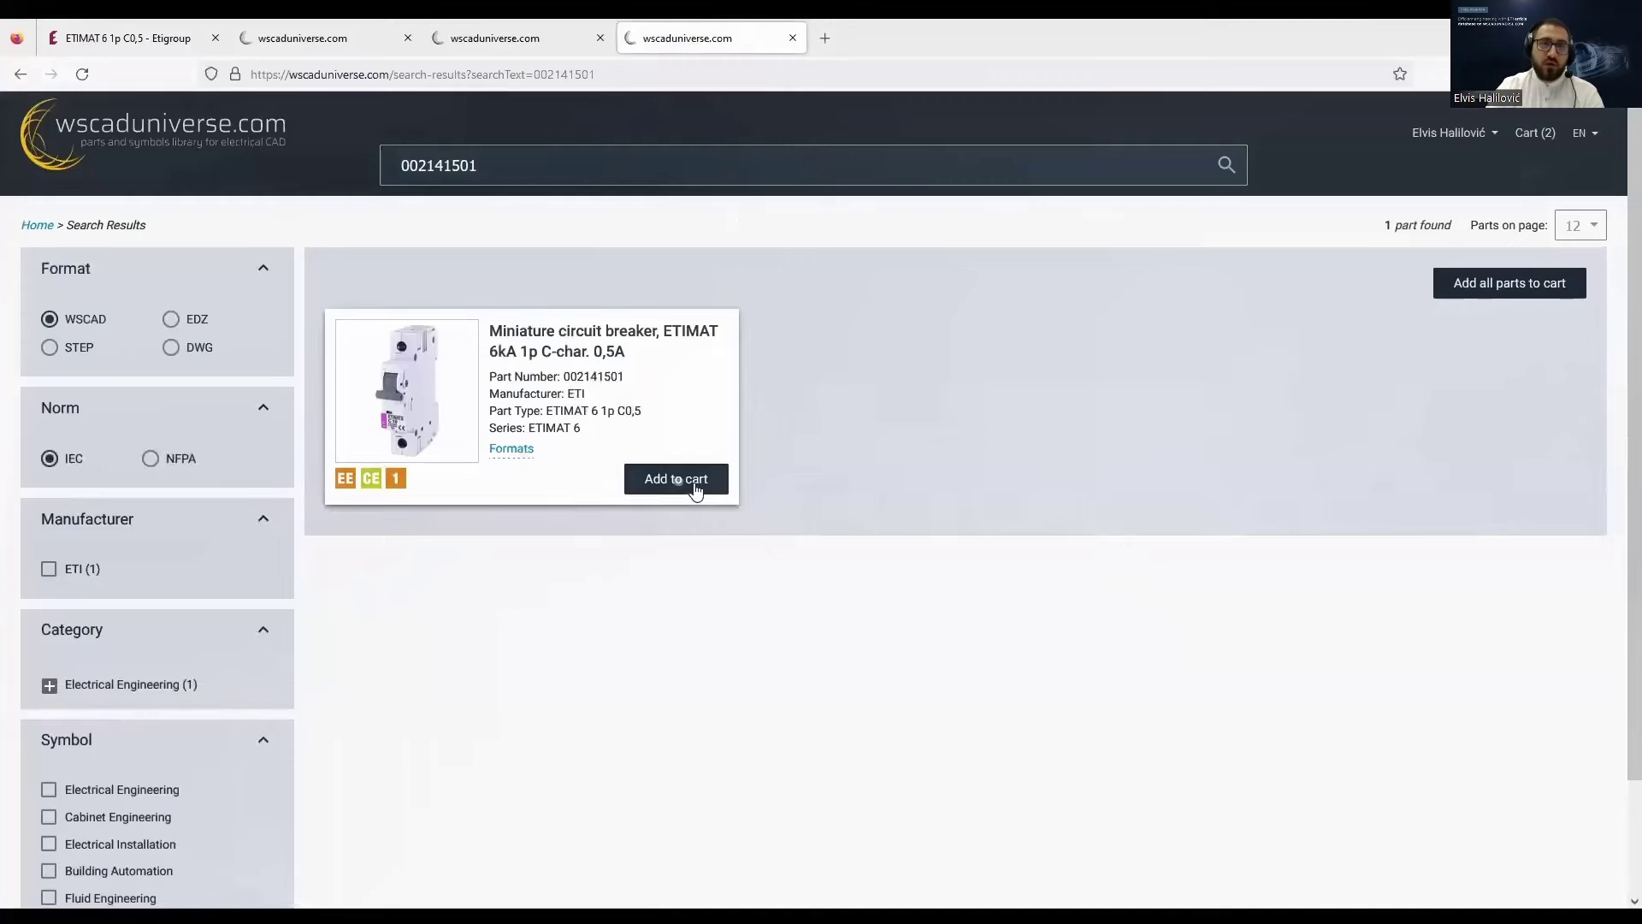
pyautogui.click(694, 484)
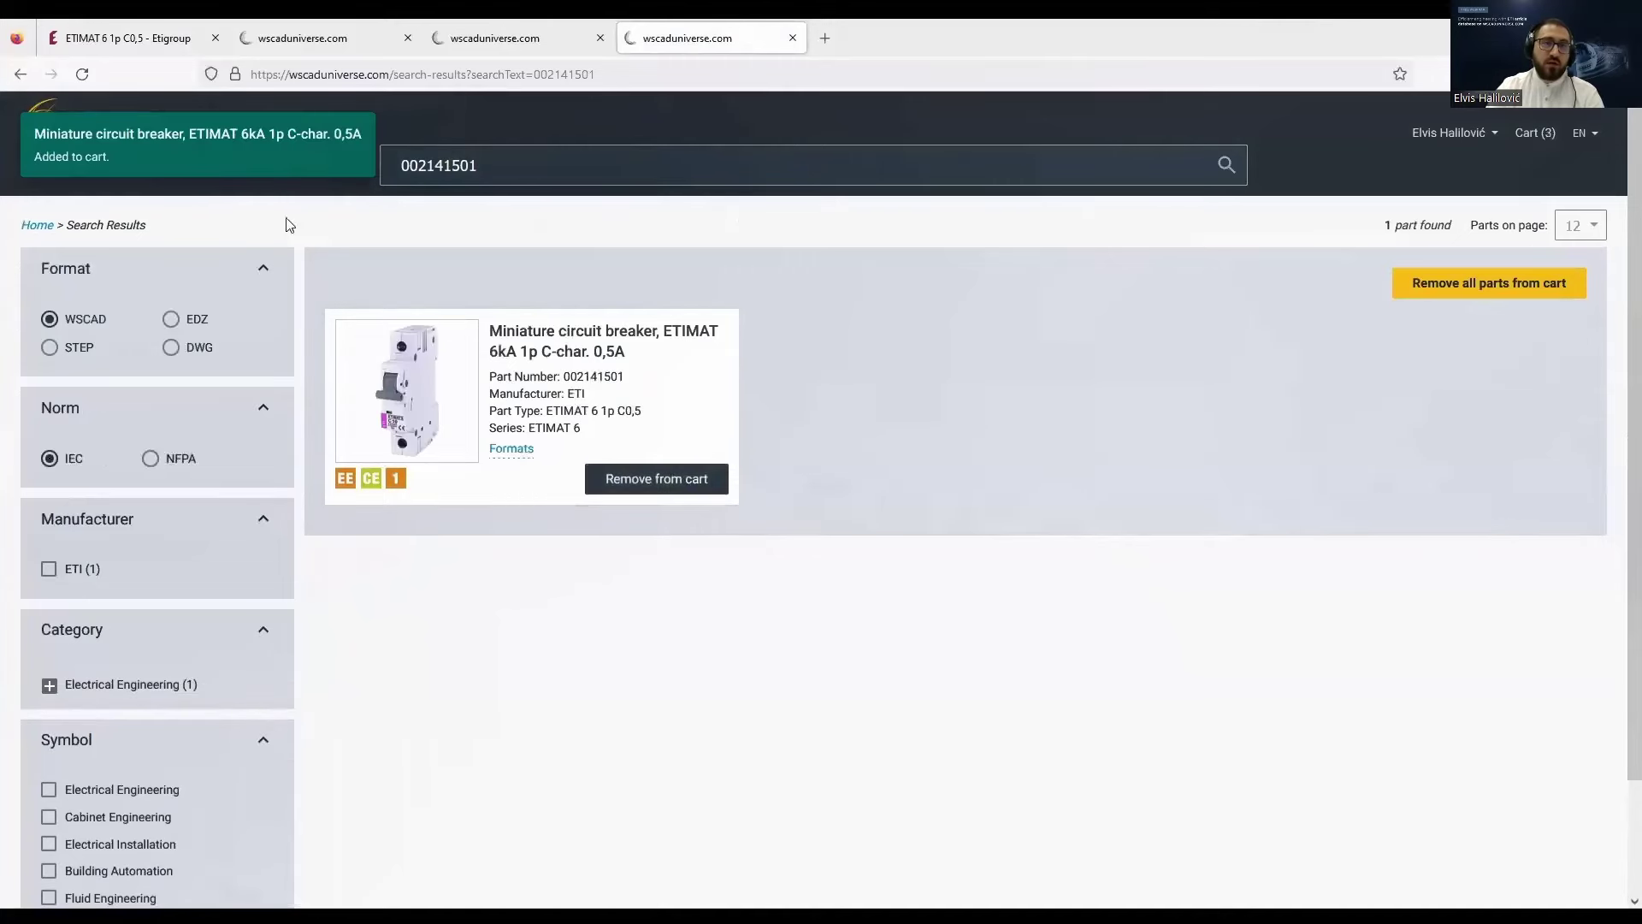
pyautogui.click(38, 225)
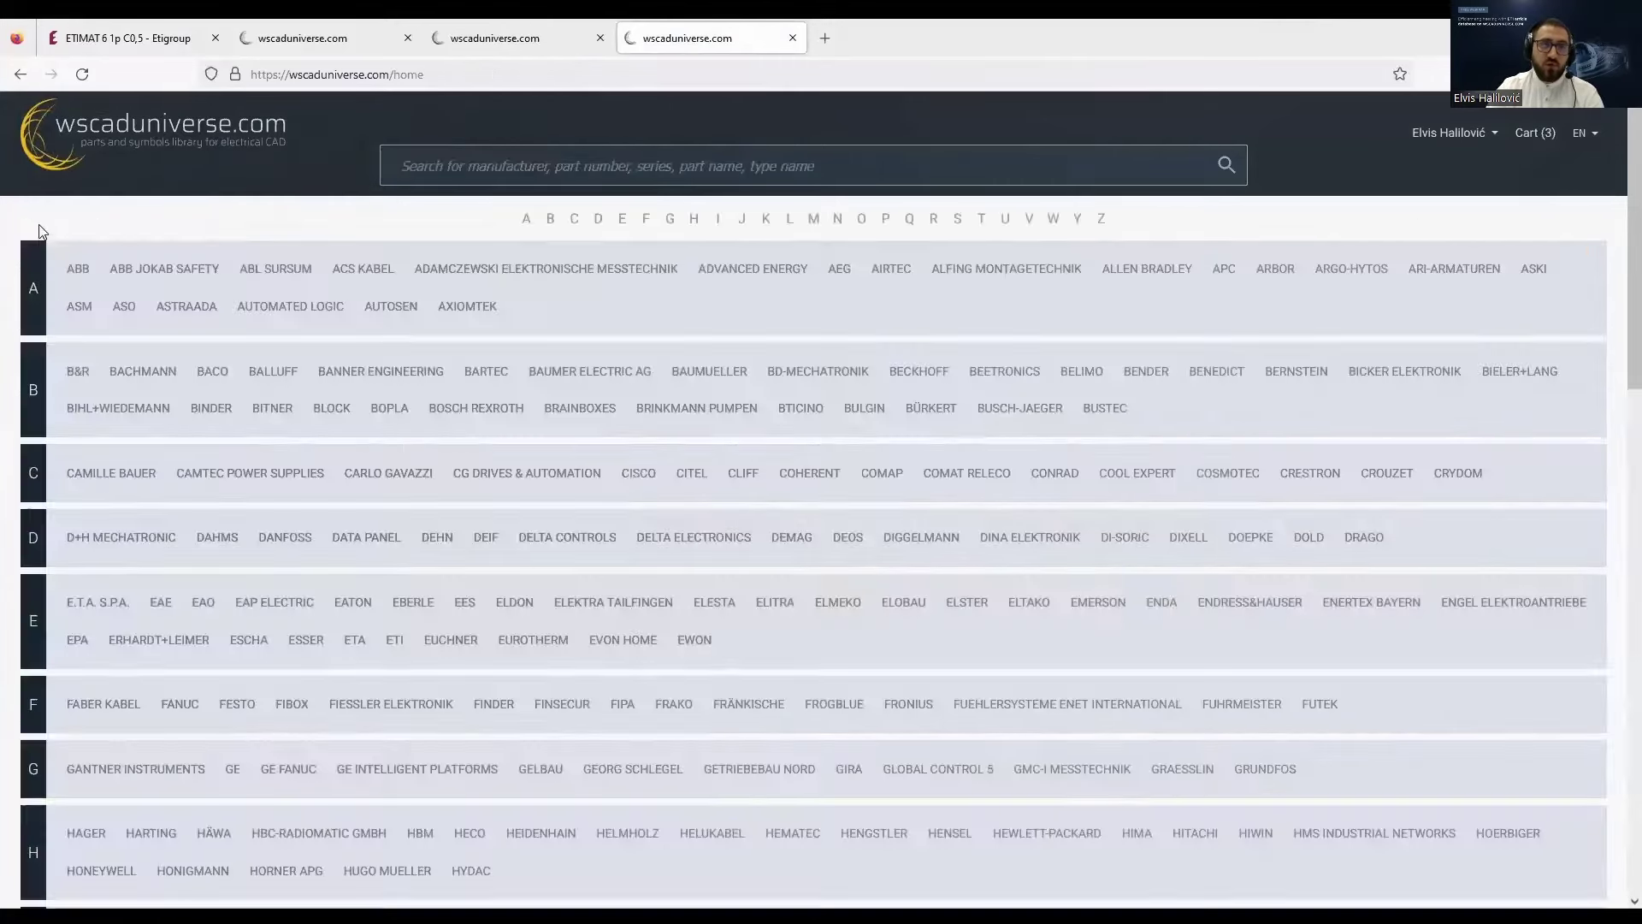
# List all ETI parts on wscaduniverse and look up part 002142512 on the ETI website.
pyautogui.click(622, 220)
pyautogui.click(394, 300)
pyautogui.scroll(-4, 992, 522)
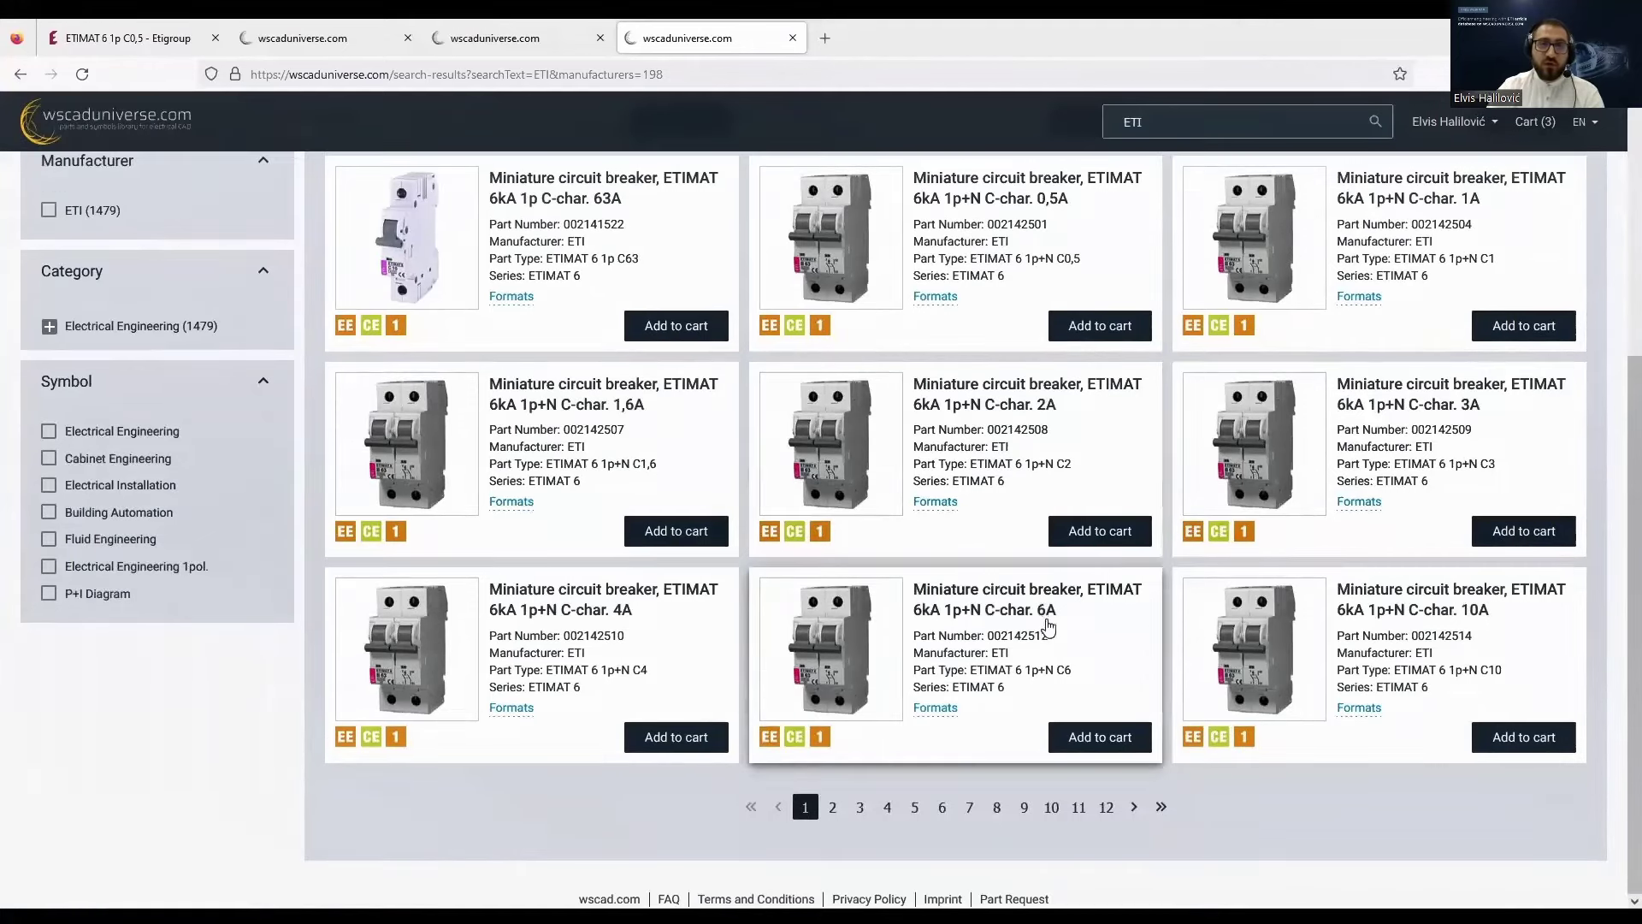
pyautogui.moveTo(1050, 637); pyautogui.dragTo(996, 638)
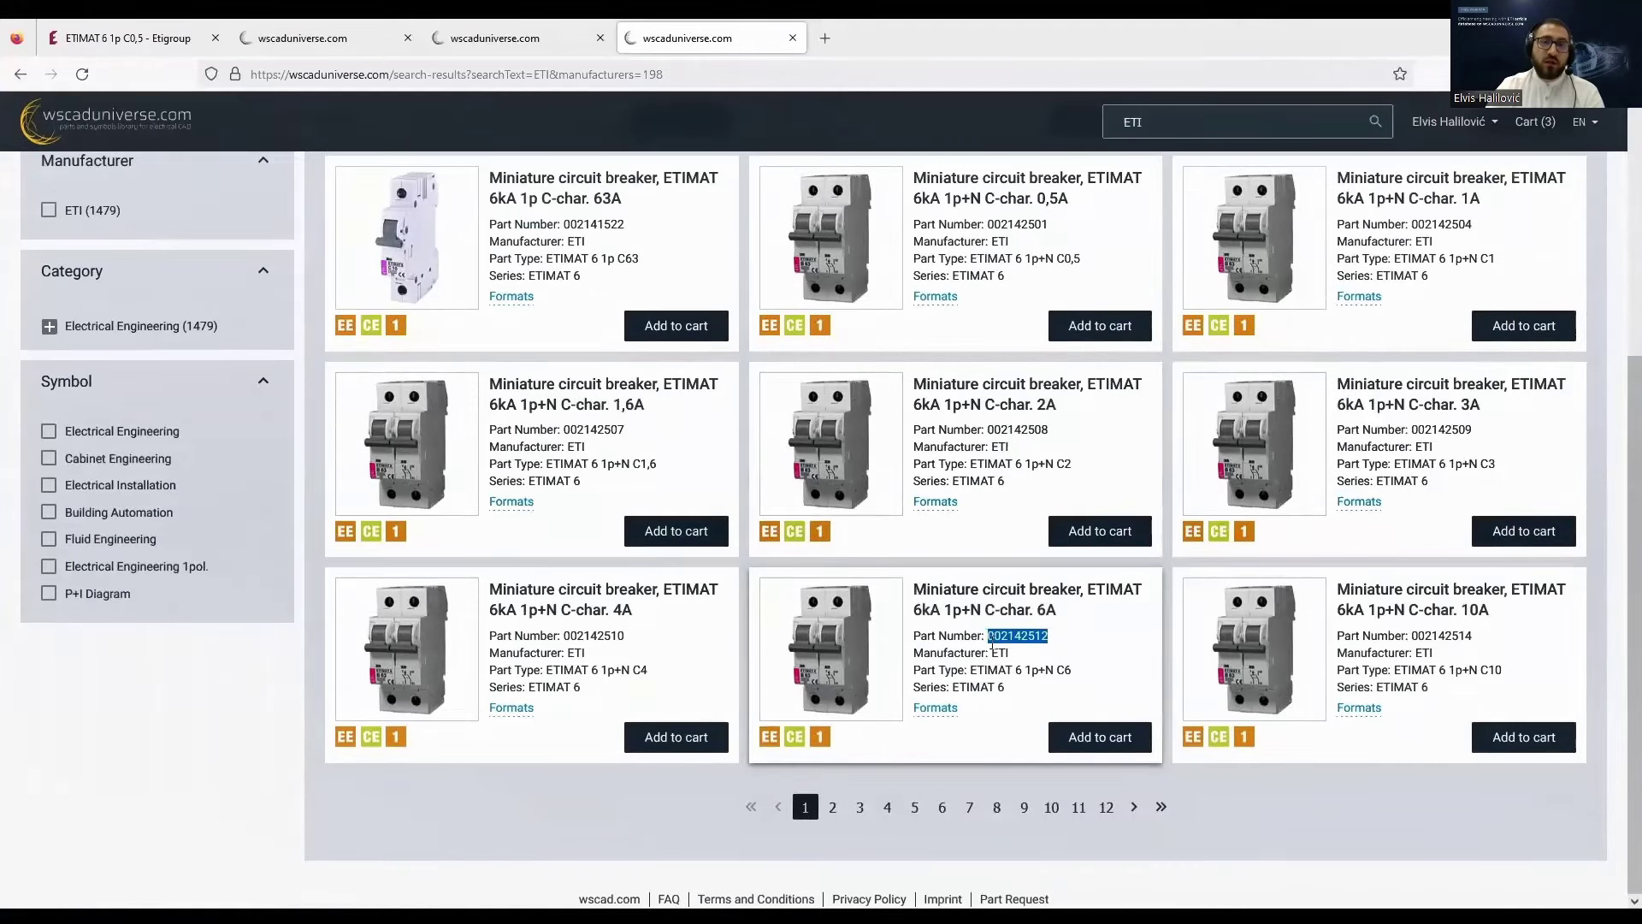
pyautogui.rightClick(1006, 639)
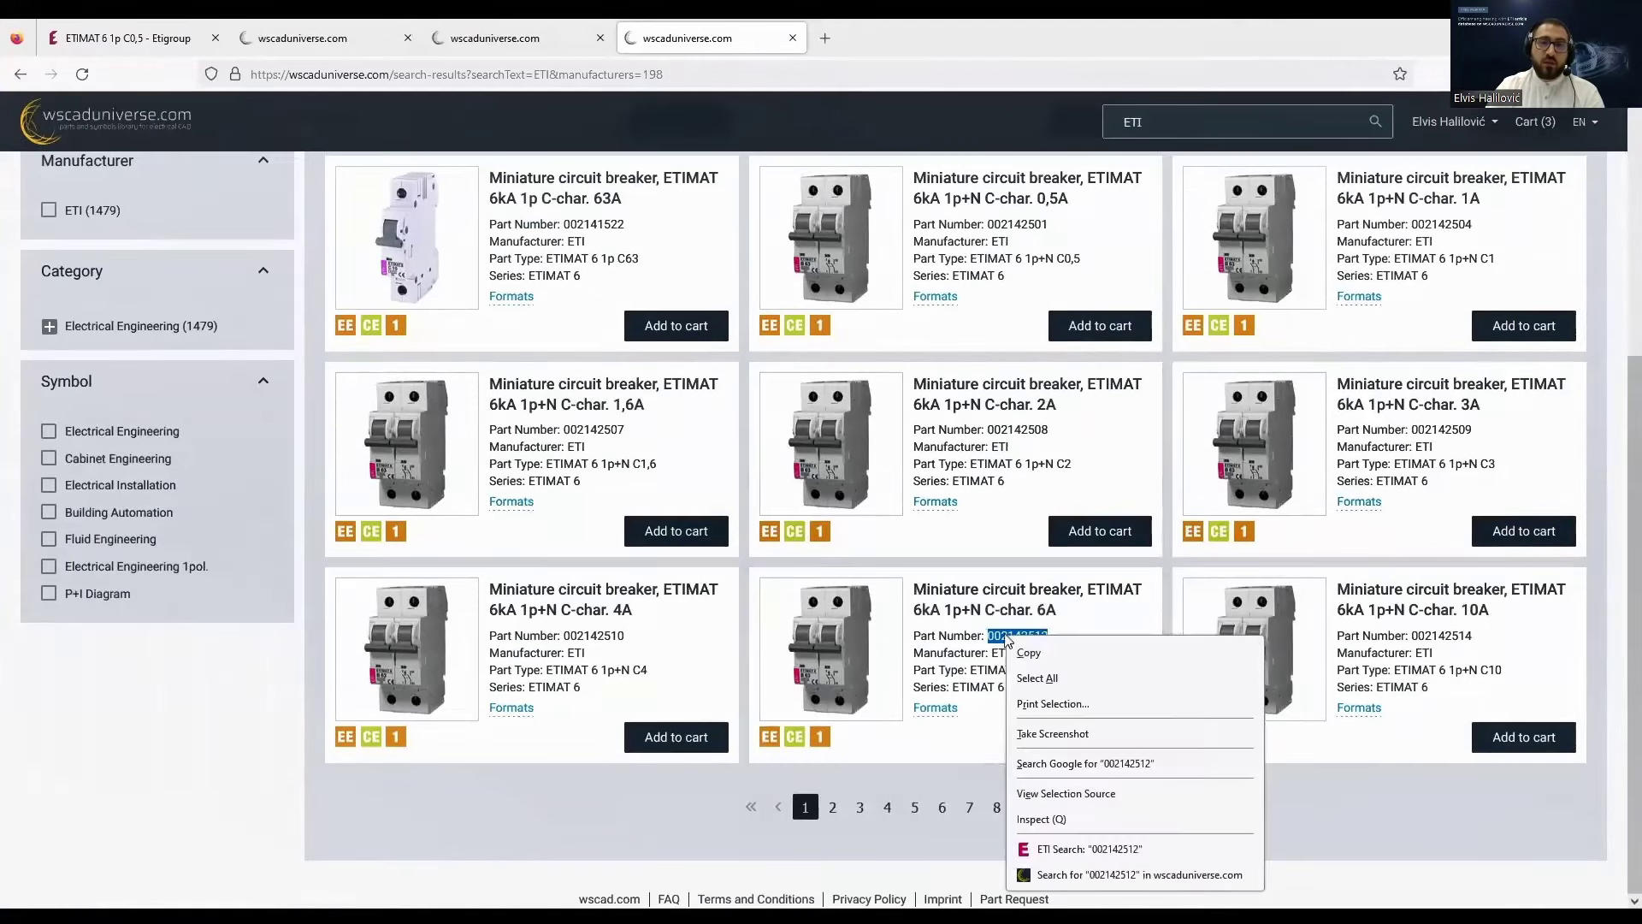
pyautogui.click(1115, 849)
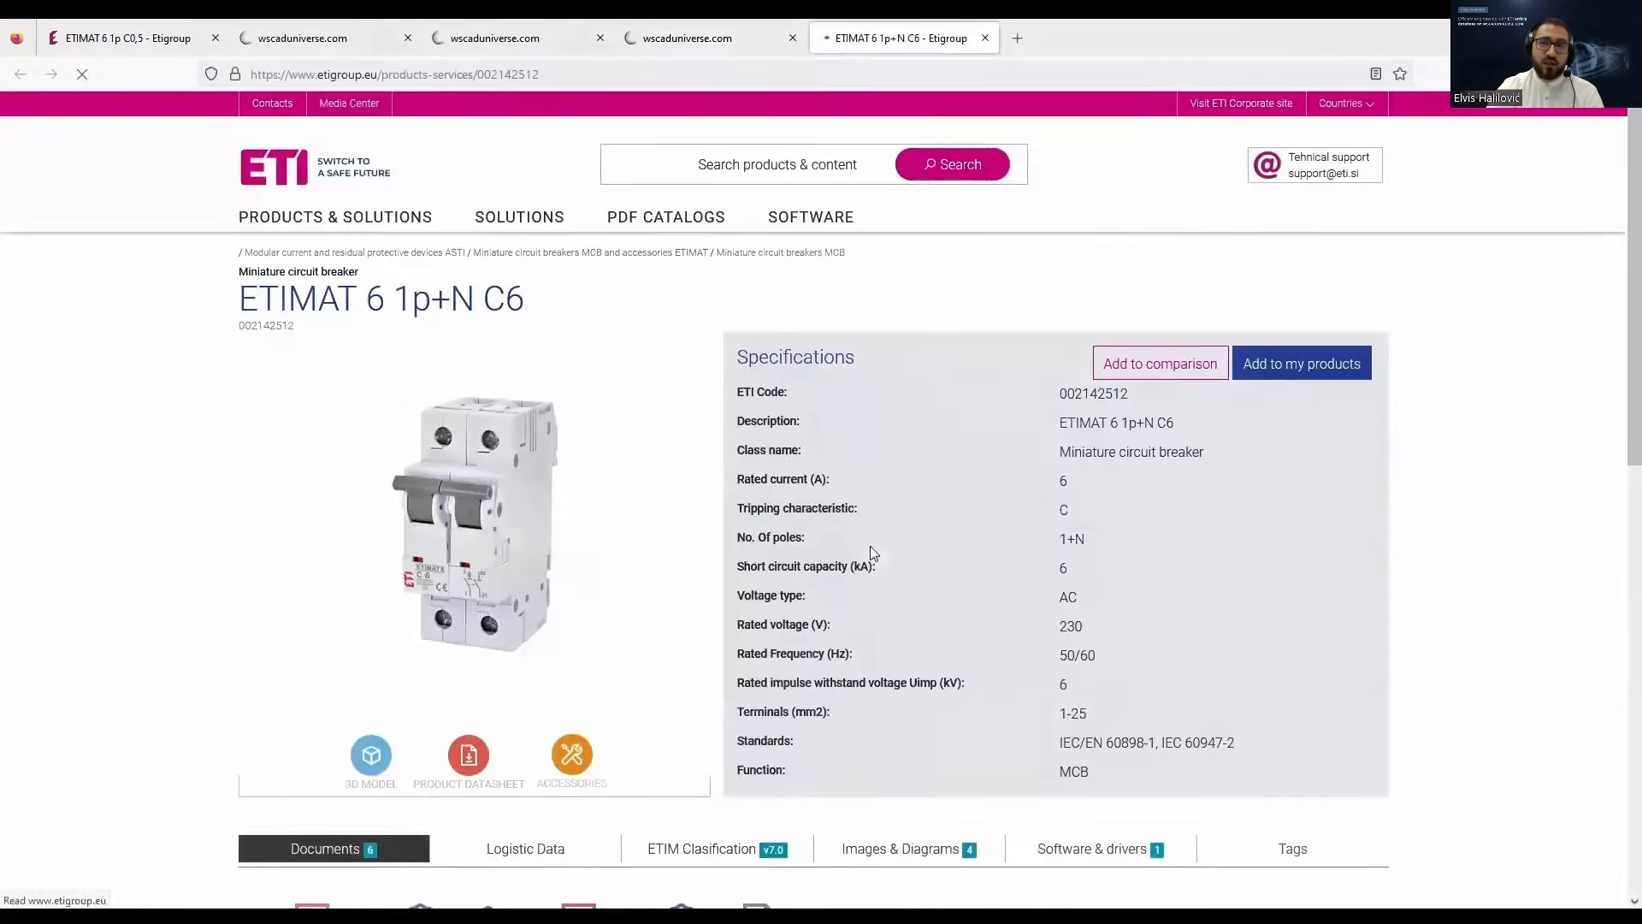
# Review the ETIMAT 6 breaker's Logistic Data and ETIM classification on the ETI site.
pyautogui.scroll(-1, 932, 481)
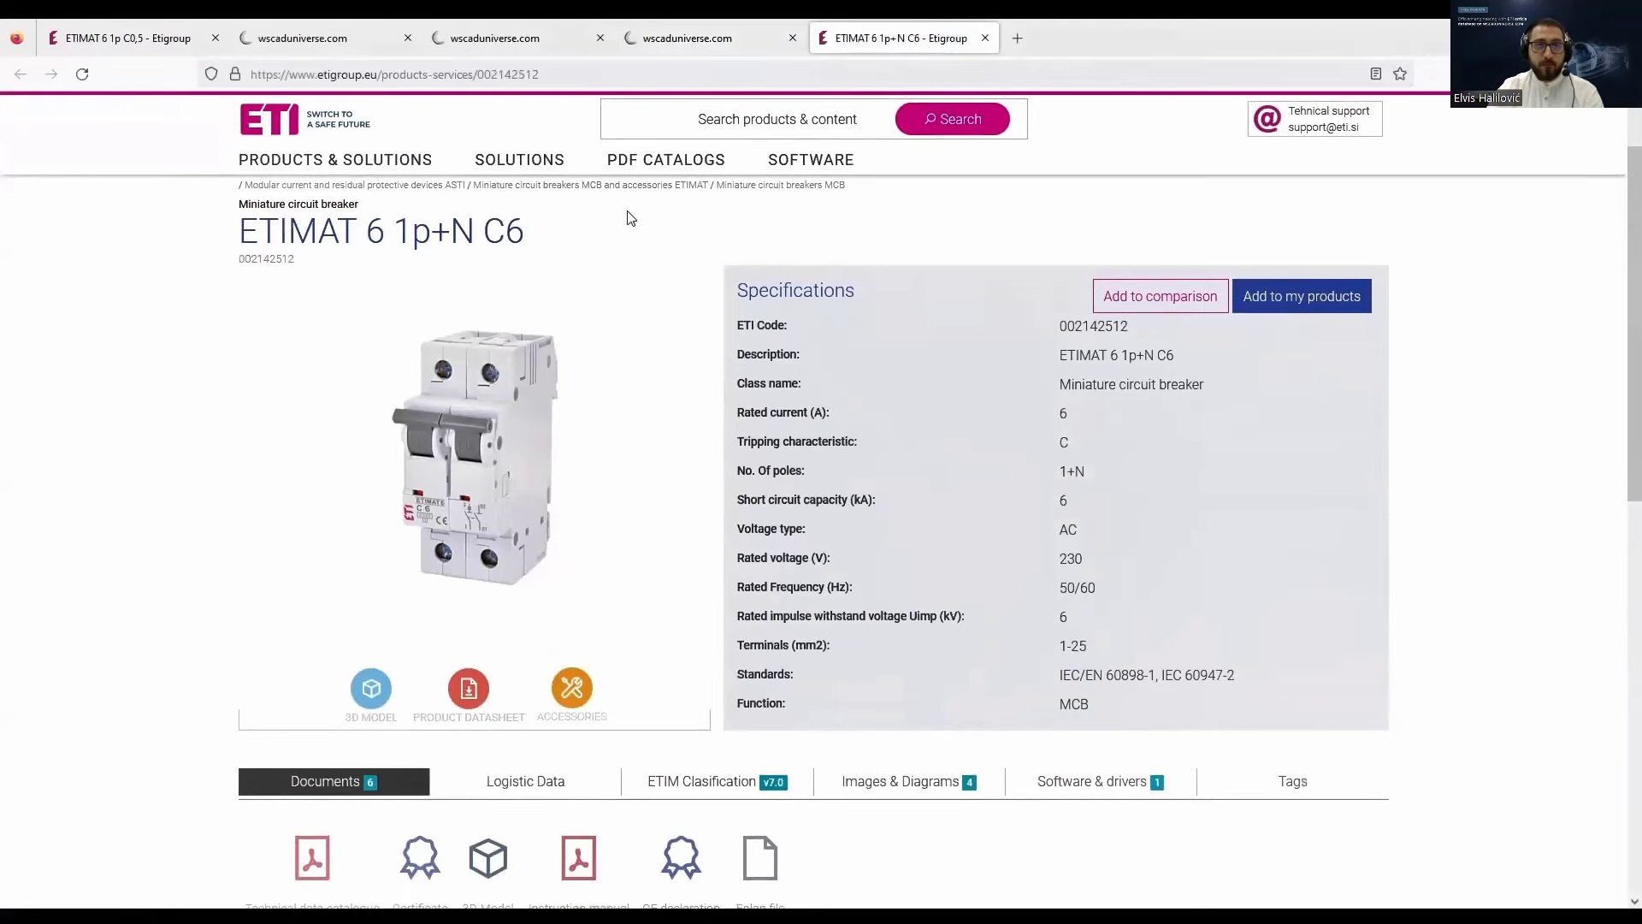
pyautogui.scroll(-1, 616, 607)
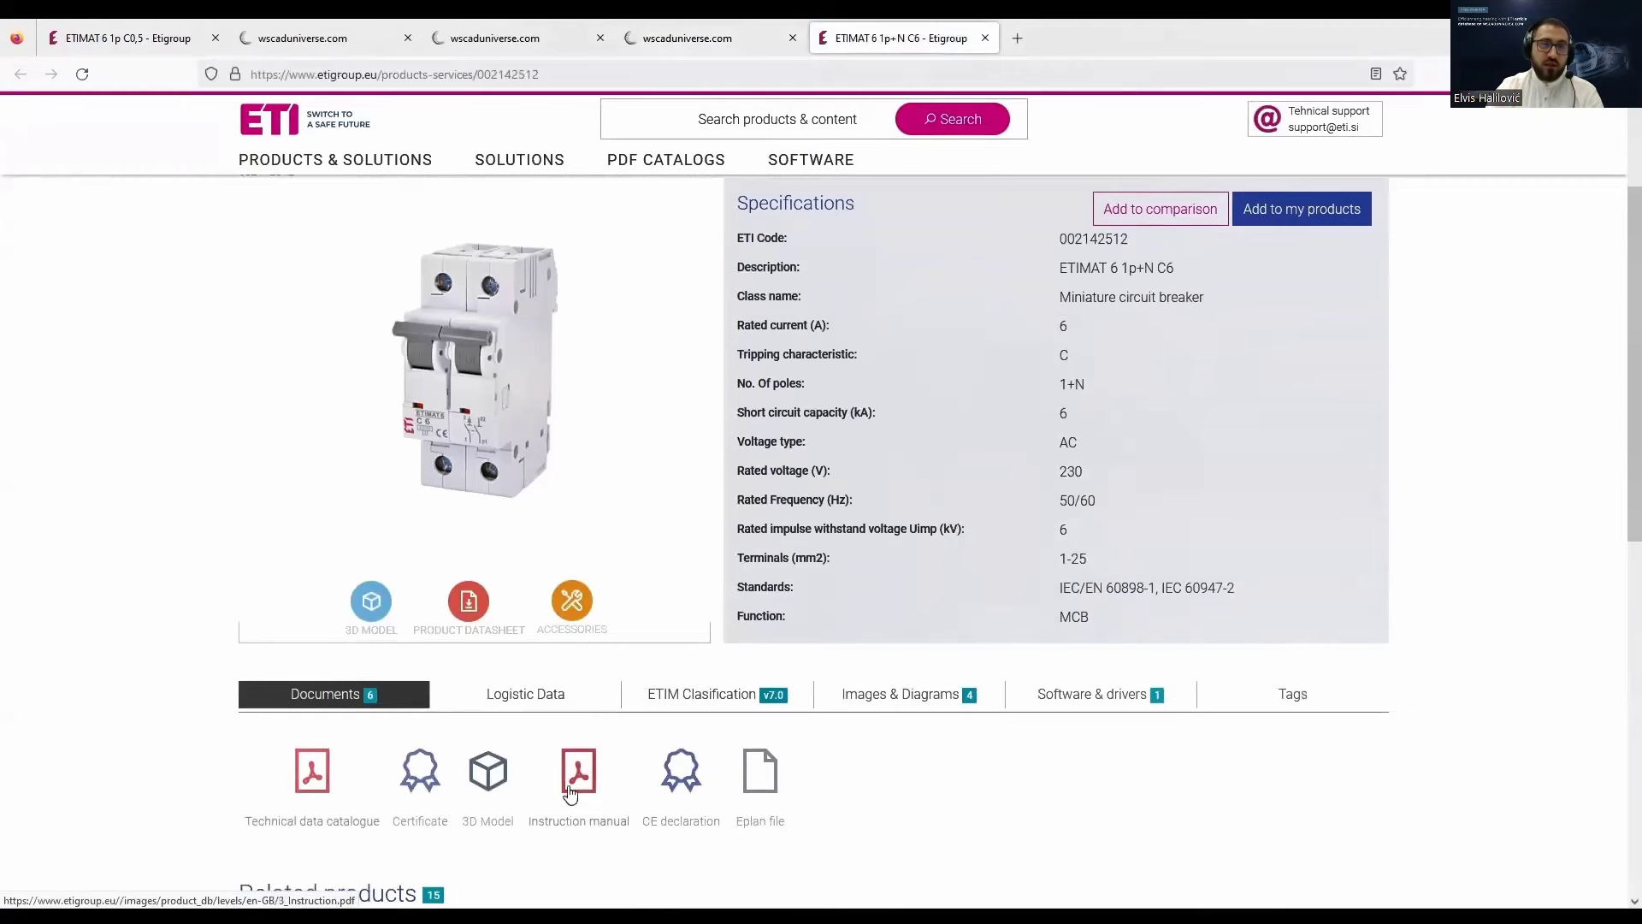
pyautogui.click(550, 694)
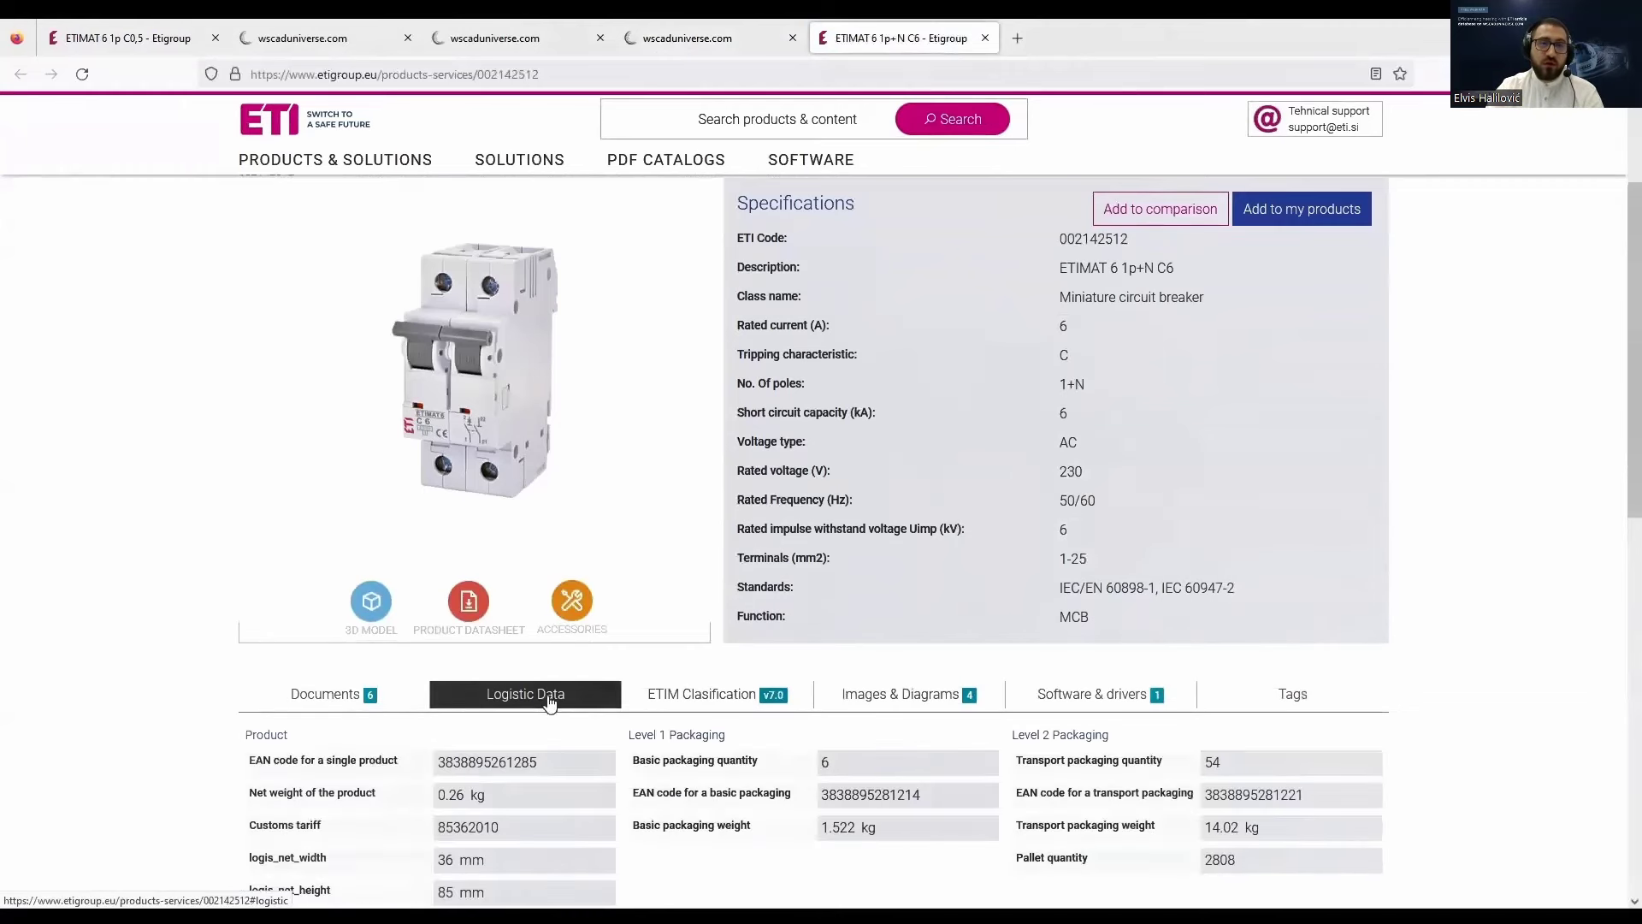
pyautogui.scroll(-1, 578, 697)
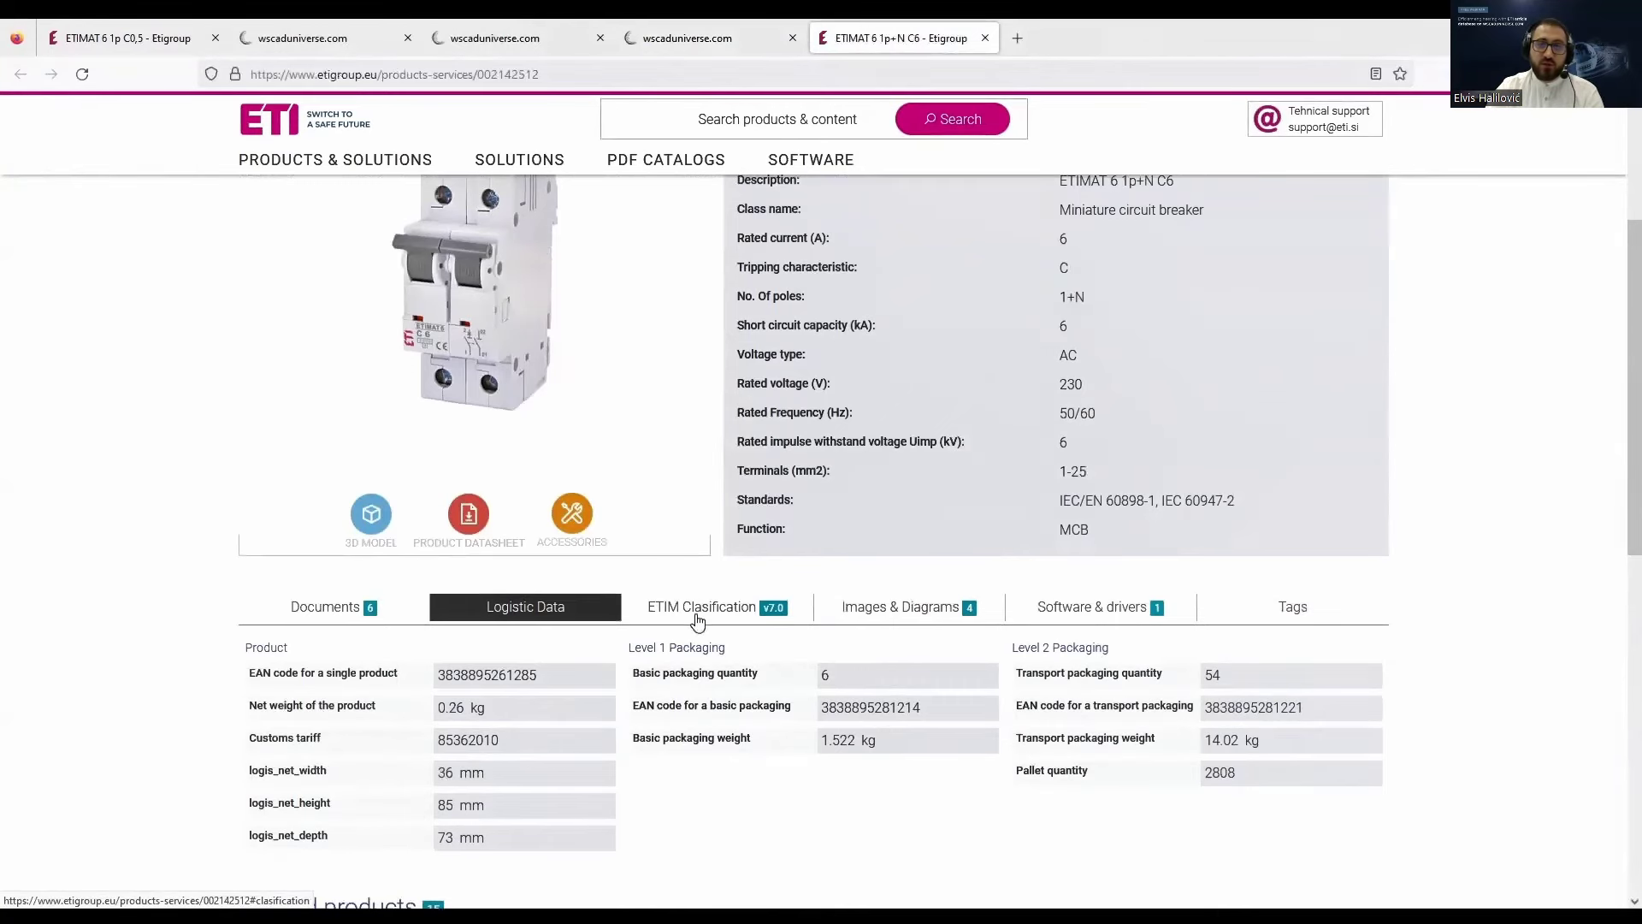
pyautogui.click(695, 614)
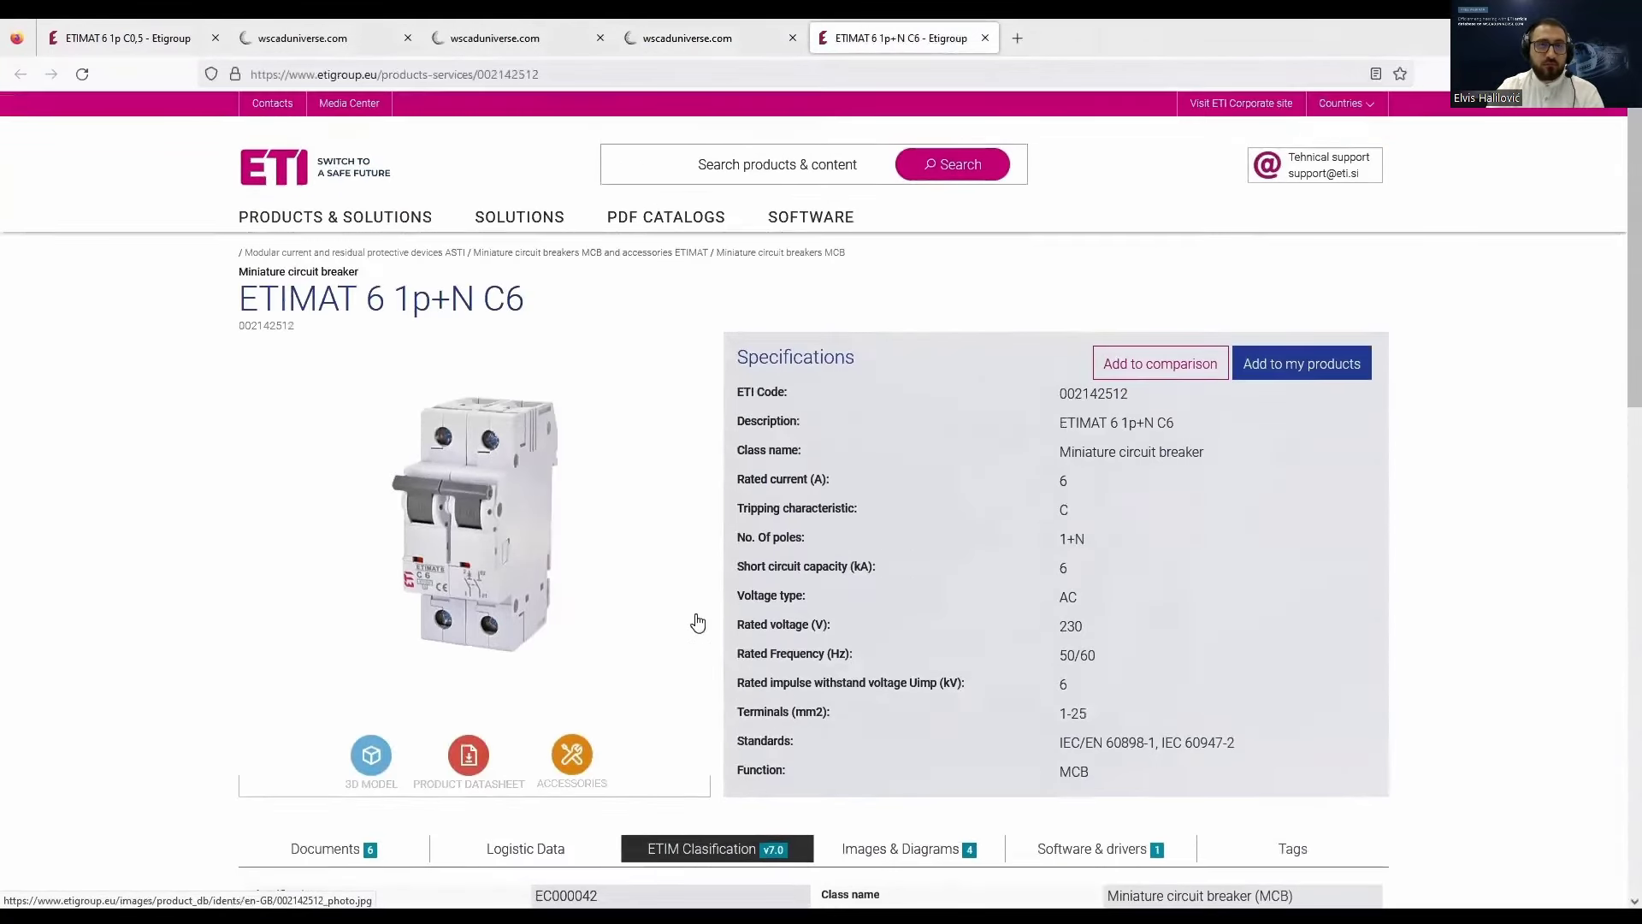
# Return to the wscaduniverse ETI results and open the shopping cart.
pyautogui.click(684, 38)
pyautogui.scroll(3, 1530, 107)
pyautogui.click(1534, 121)
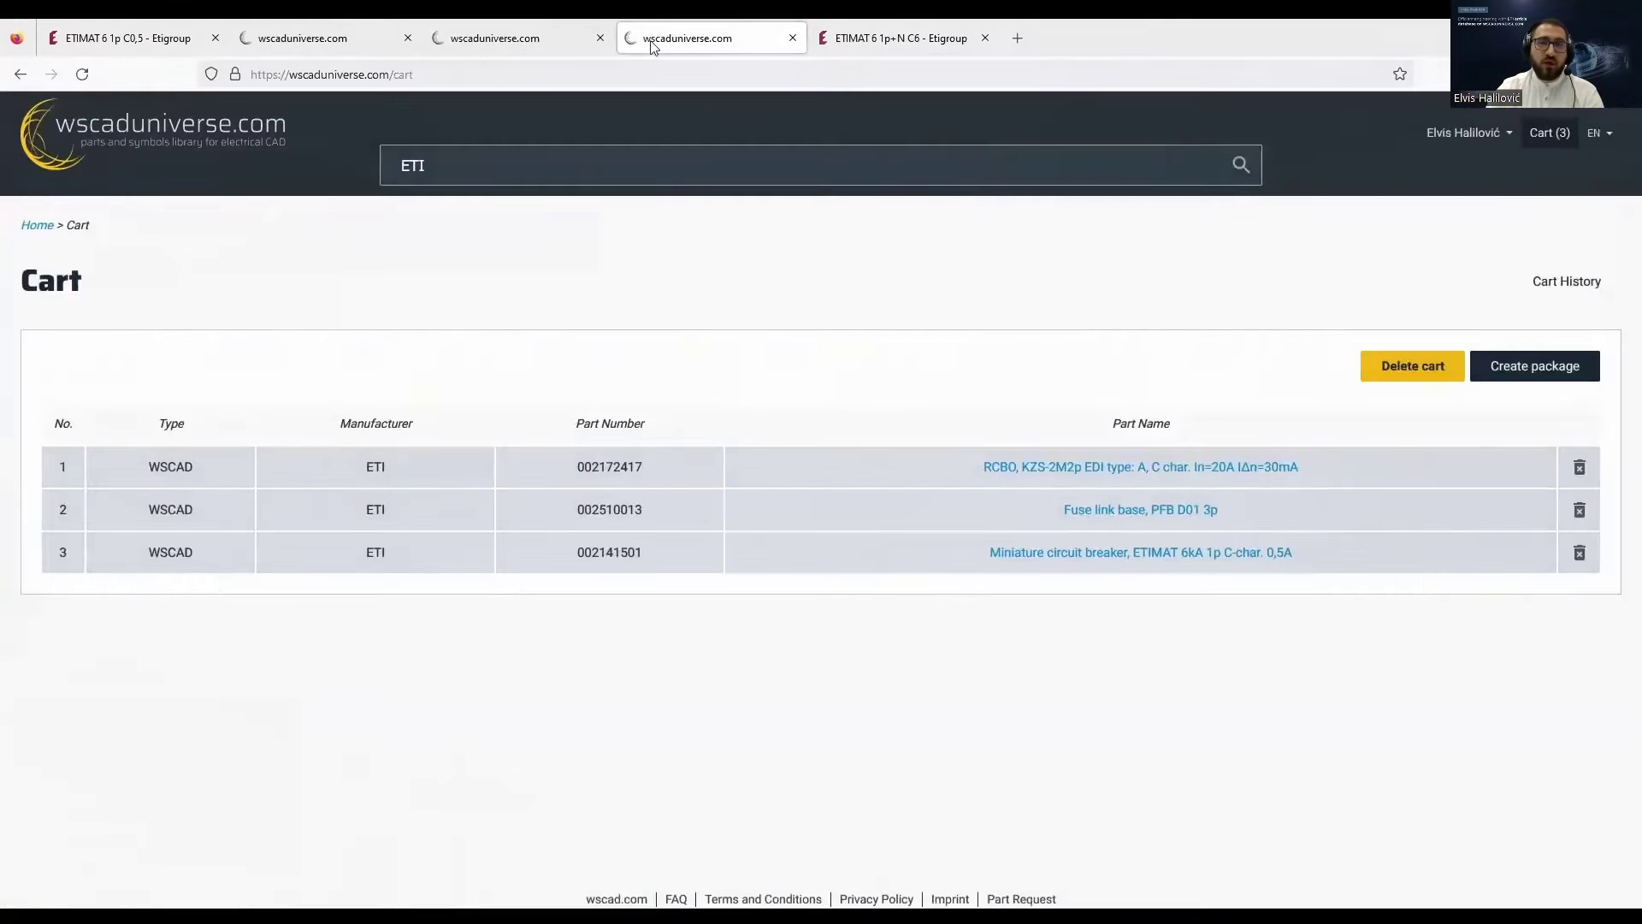
# Close two extra tabs, download the cart as a 3.6 MB zip package, and show the desktop.
pyautogui.middleClick(525, 46)
pyautogui.hotkey('ctrl', 'w')
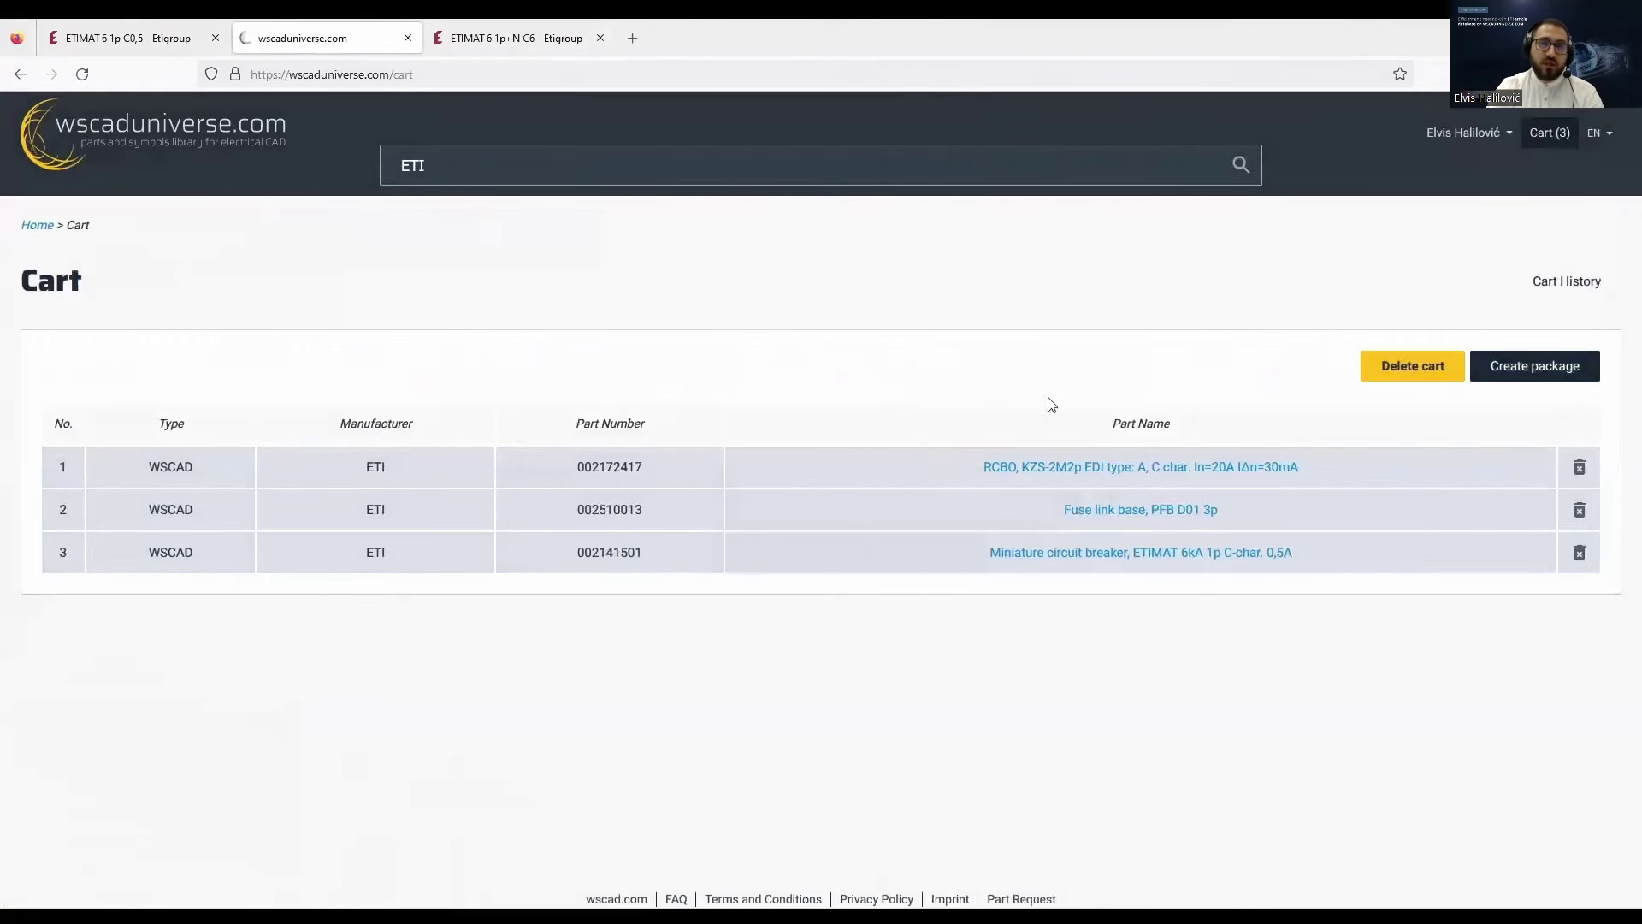
pyautogui.click(1534, 366)
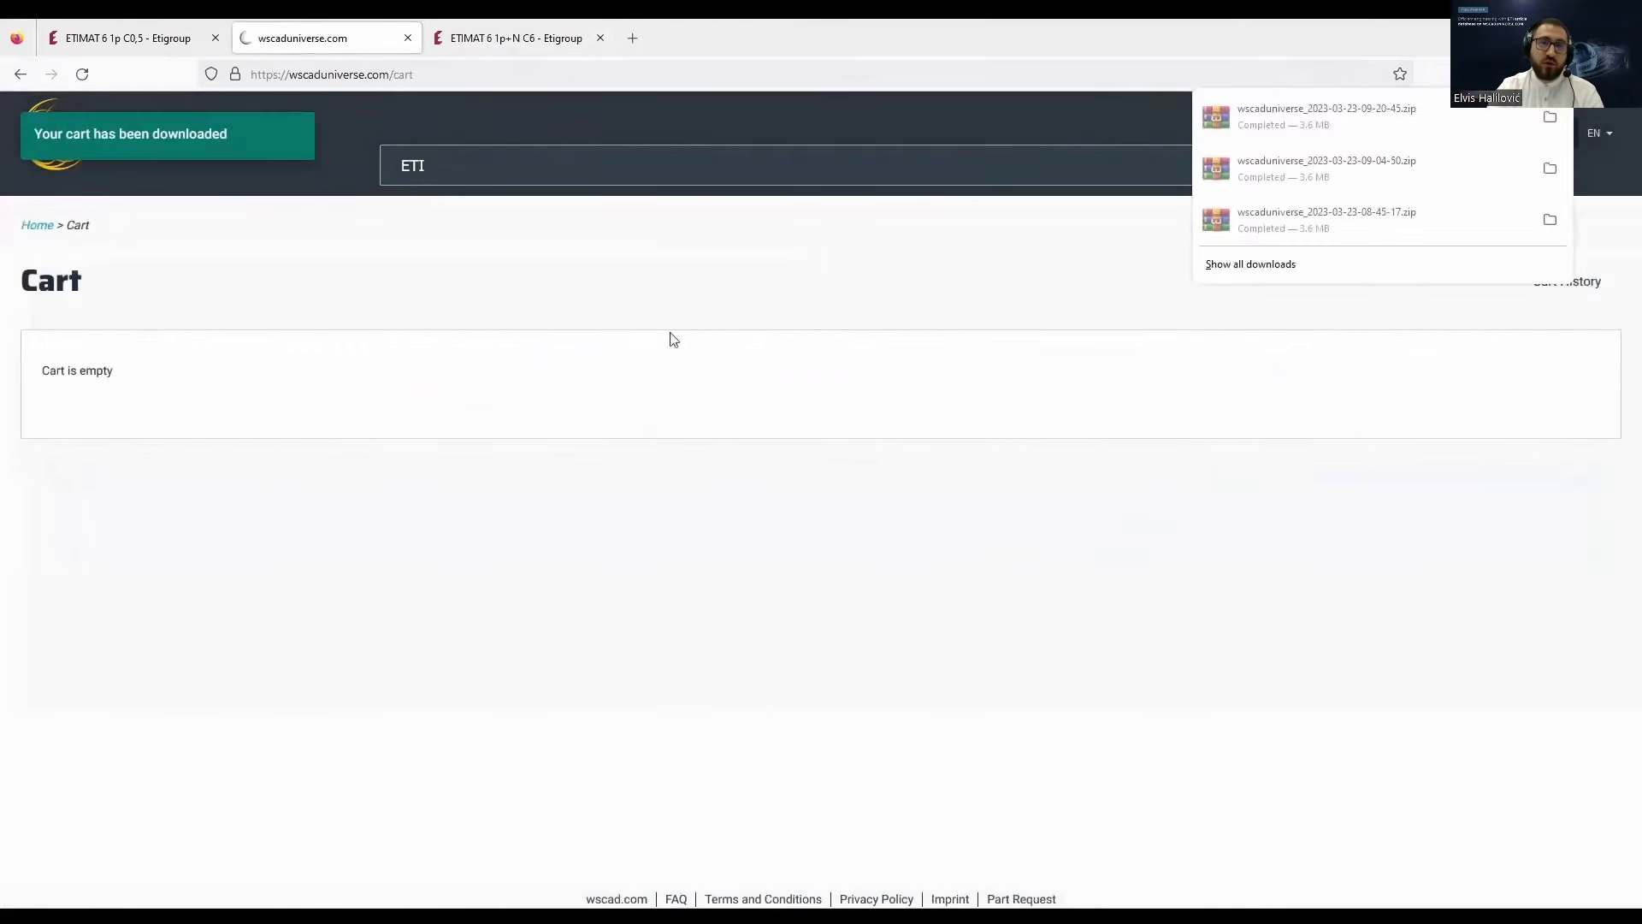
pyautogui.press('Escape')
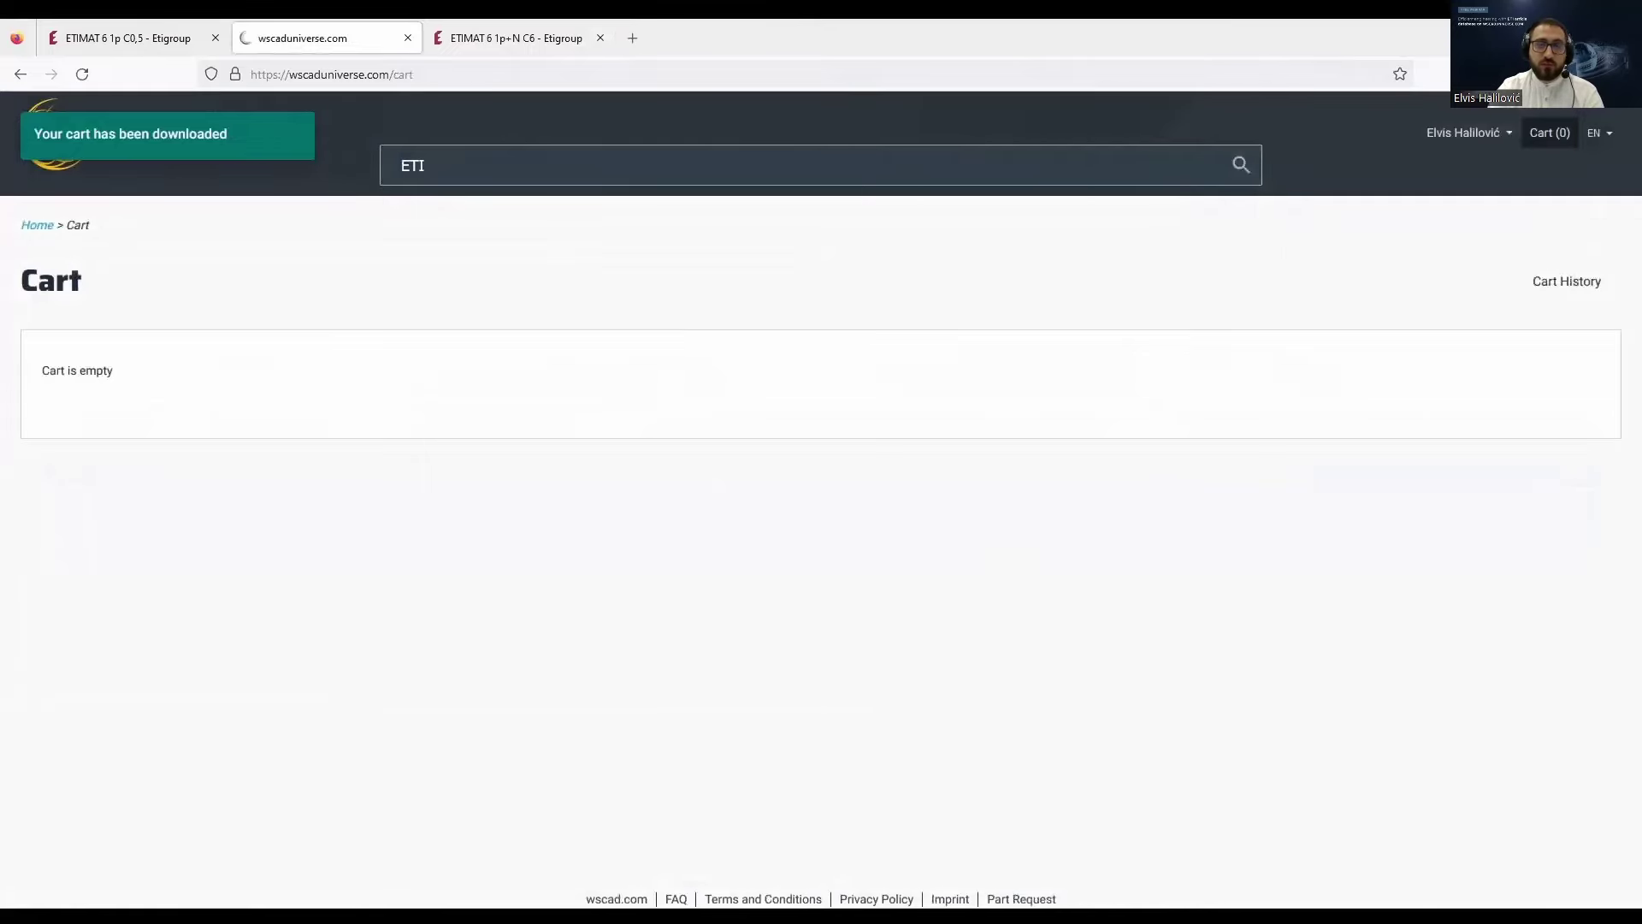
pyautogui.press('super+d')
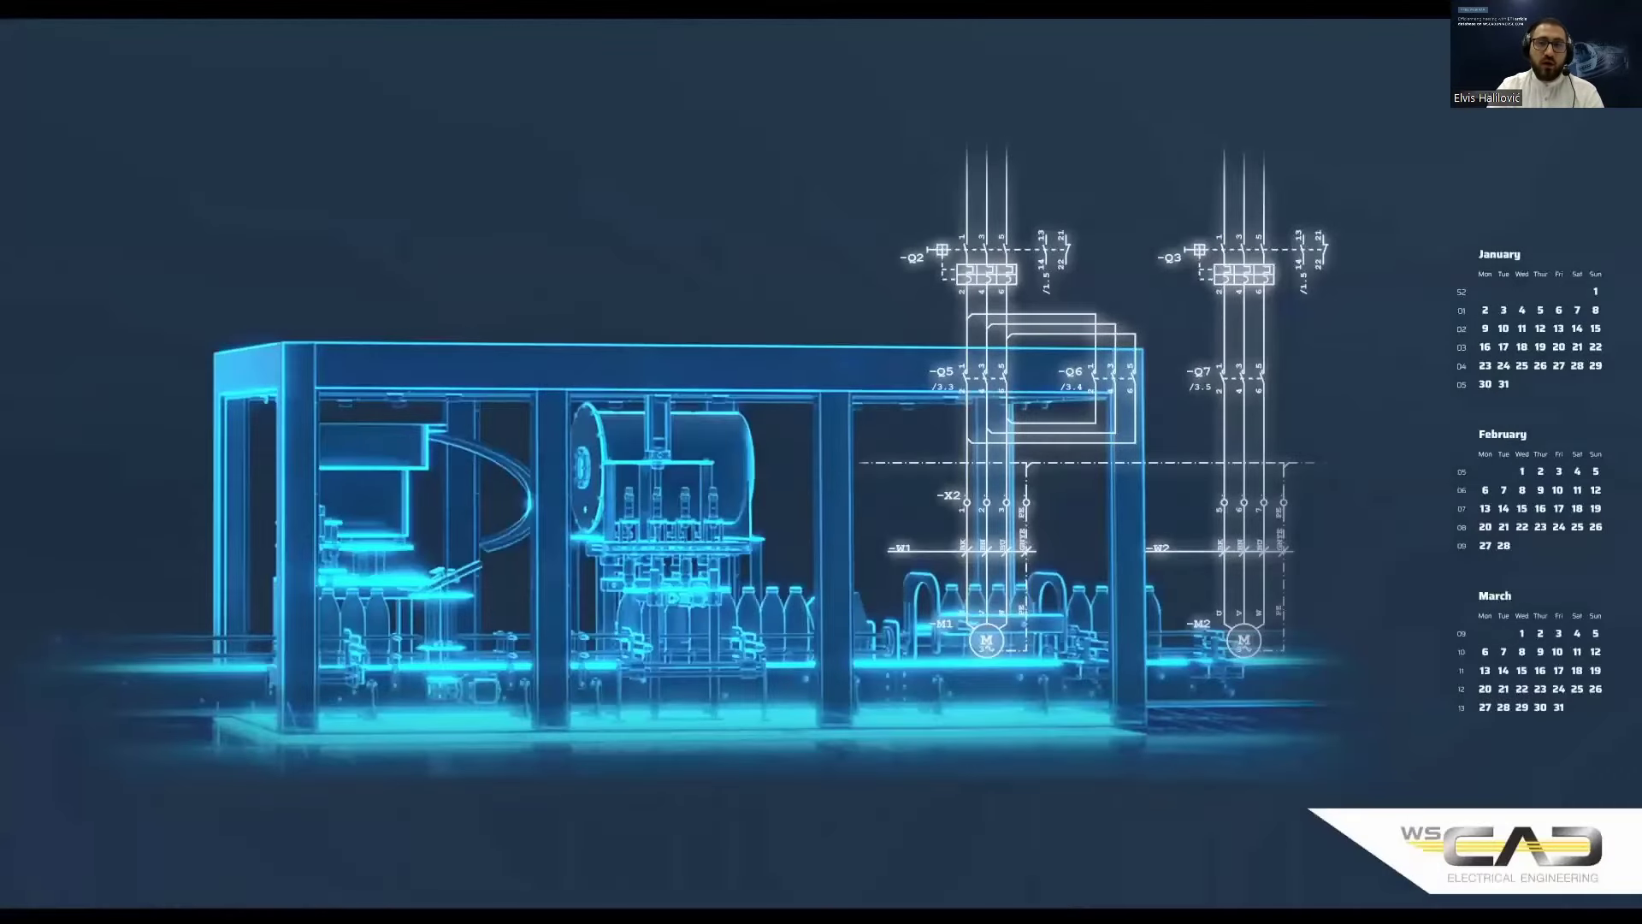
pyautogui.hotkey('alt', 'Tab')
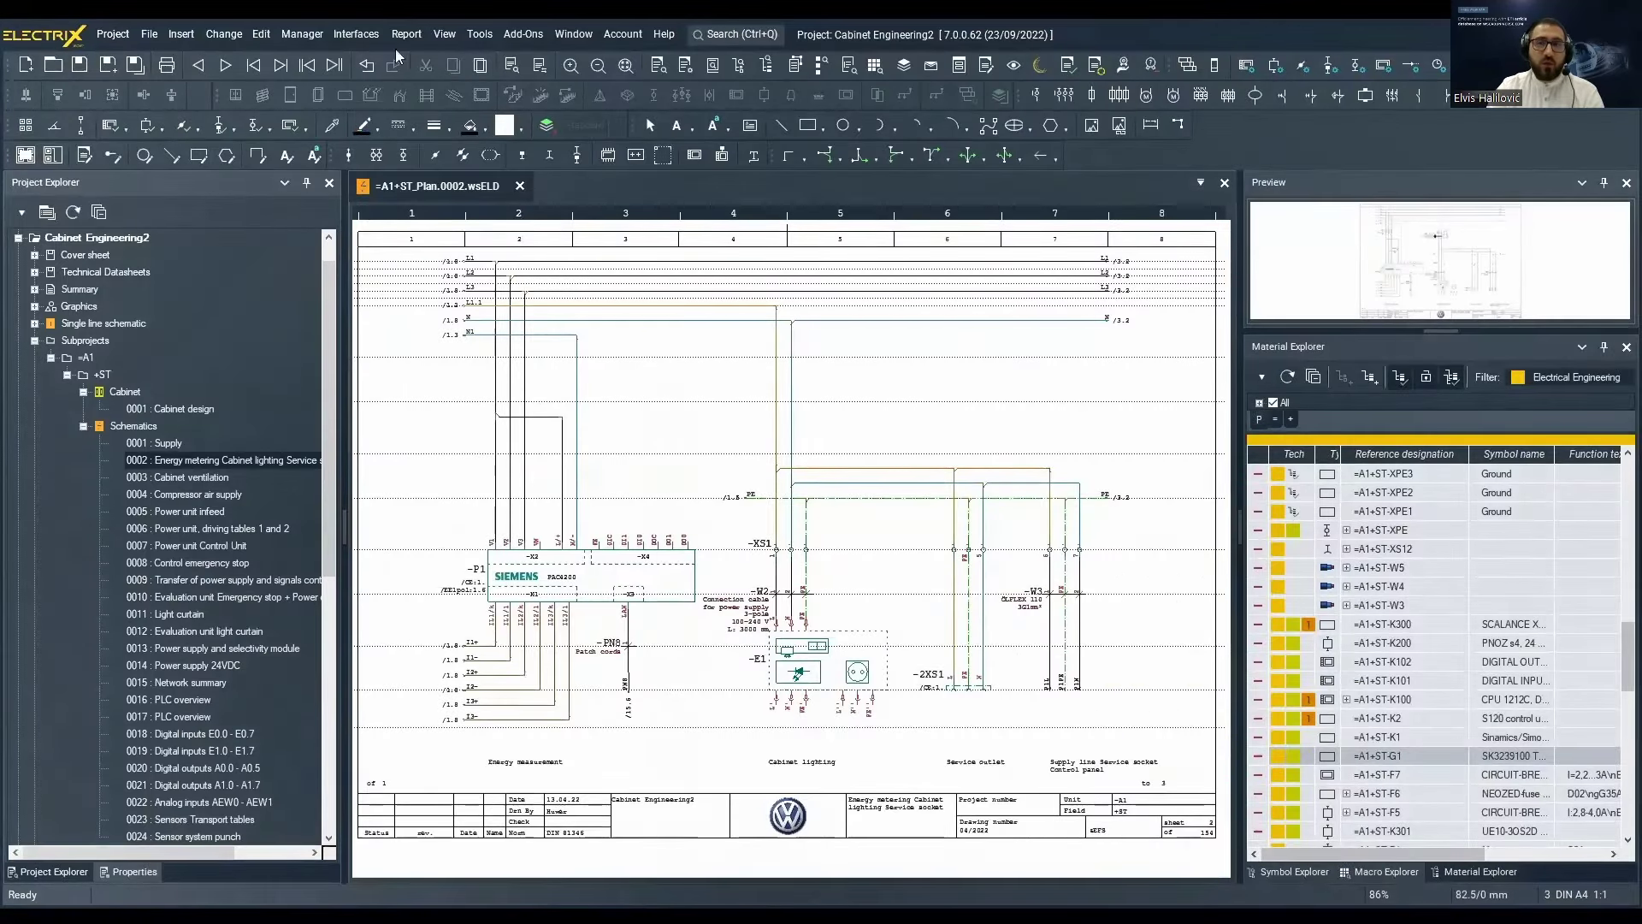
pyautogui.click(482, 36)
pyautogui.moveTo(567, 103)
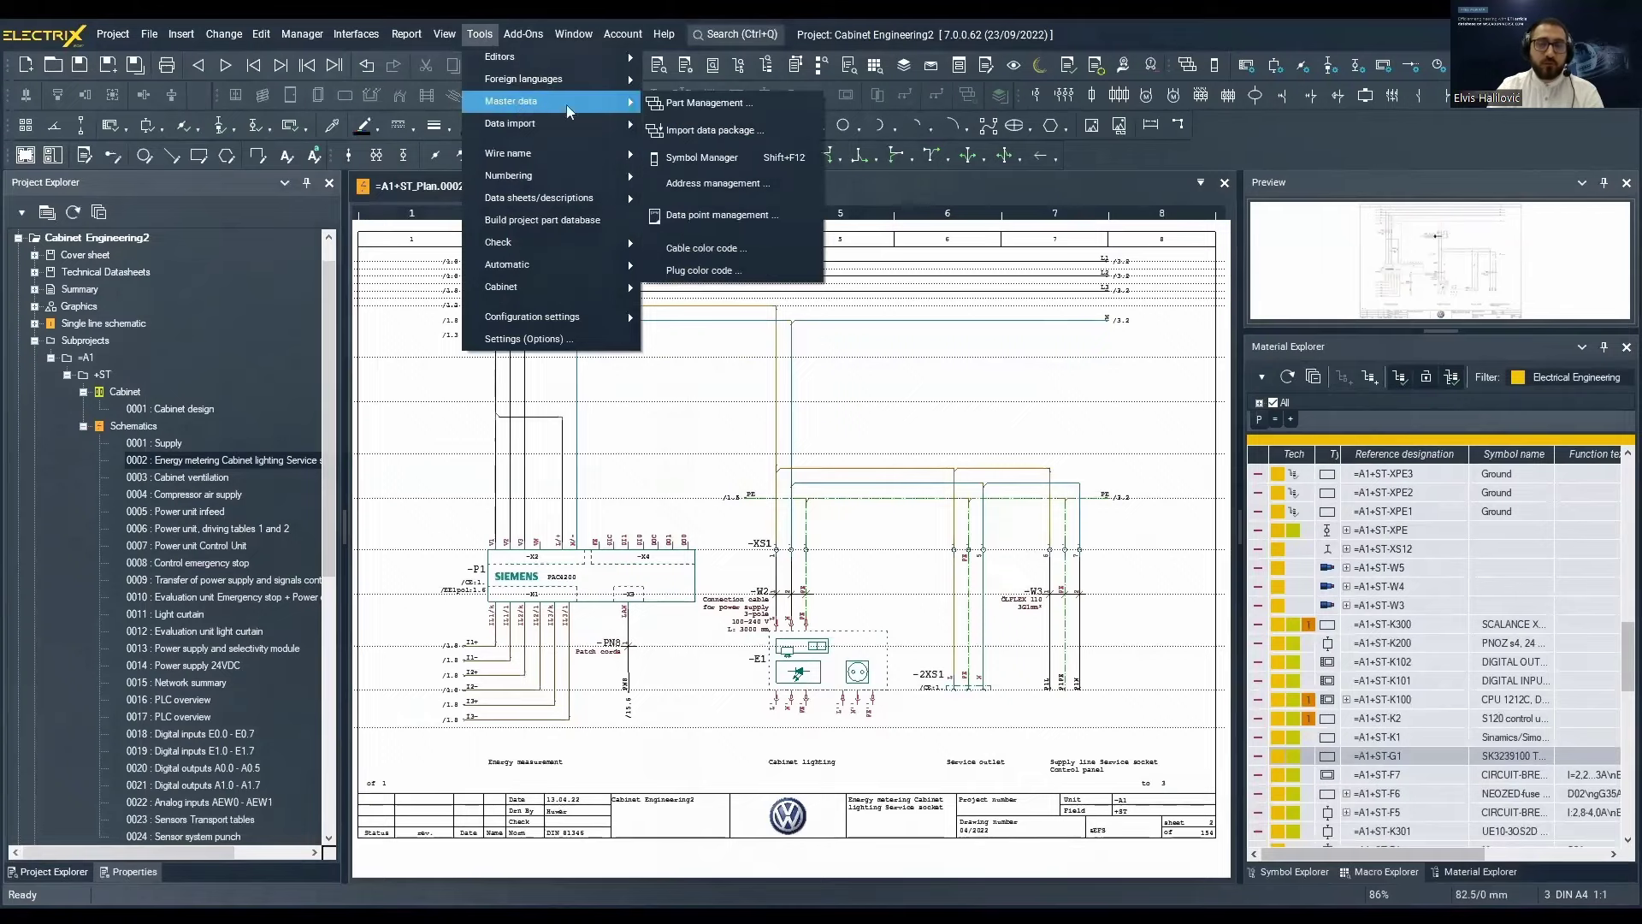
pyautogui.click(705, 130)
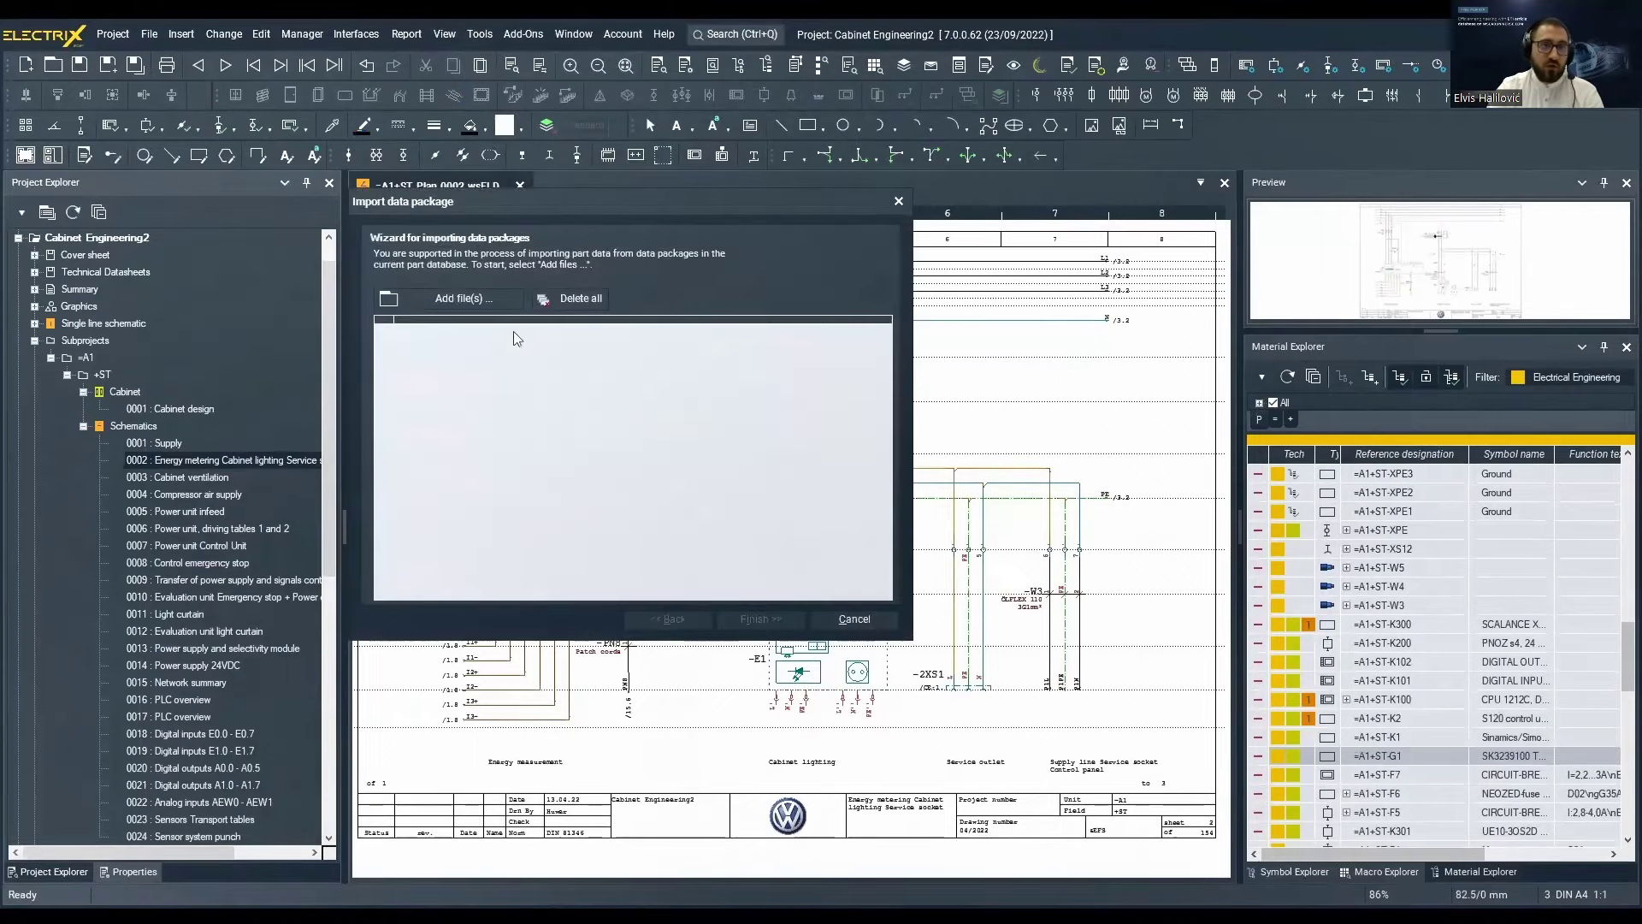
pyautogui.click(492, 301)
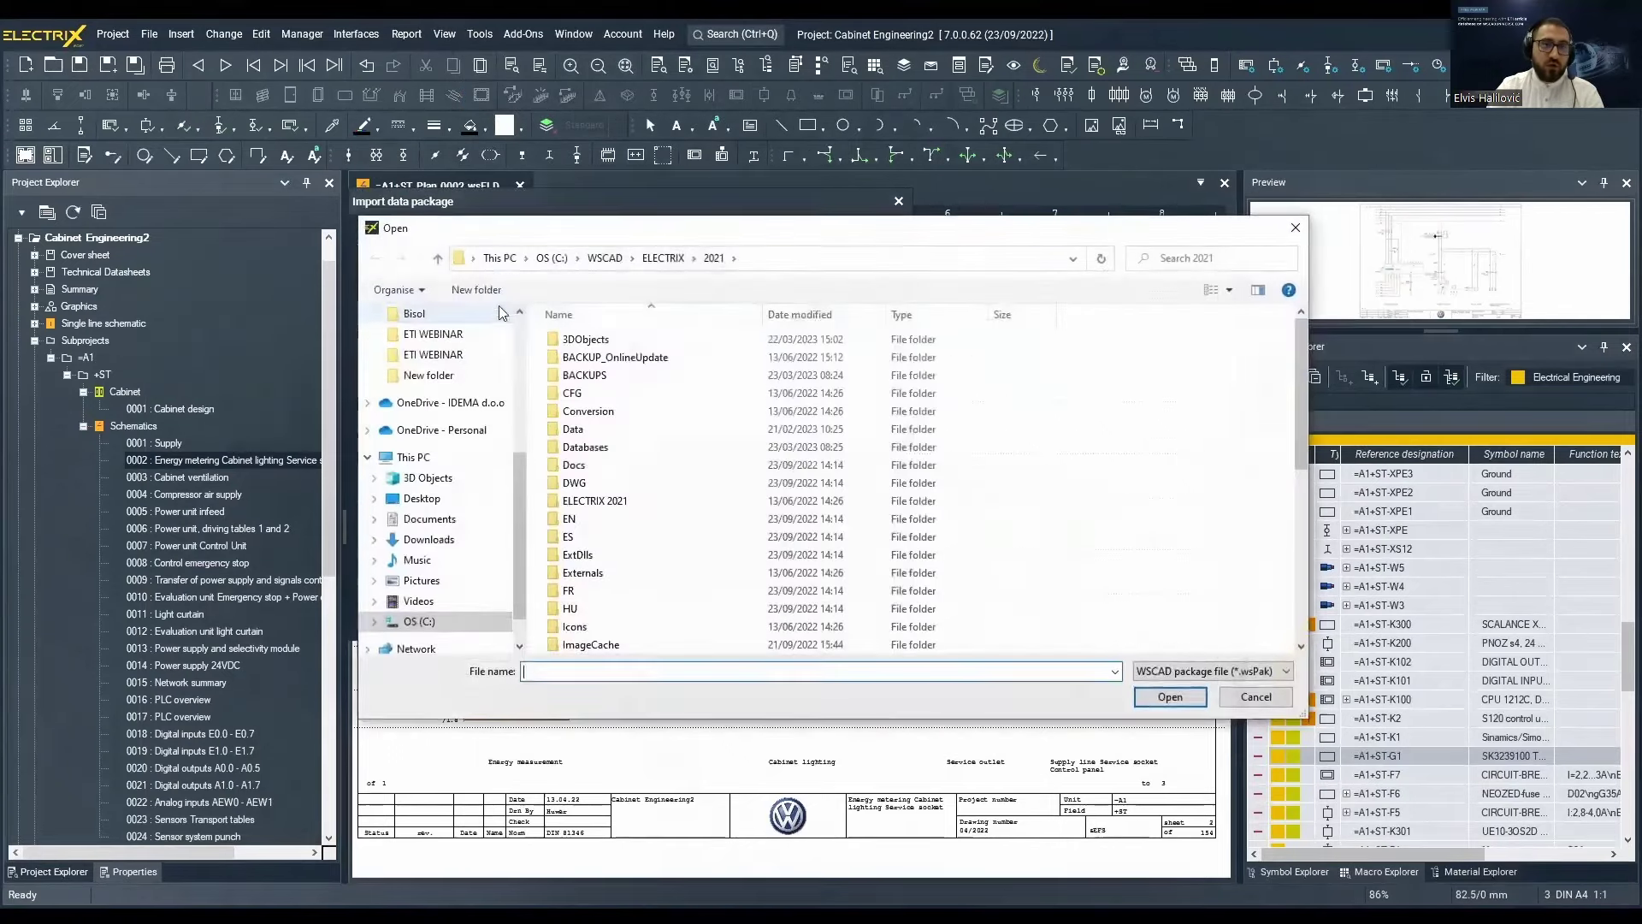
pyautogui.click(437, 539)
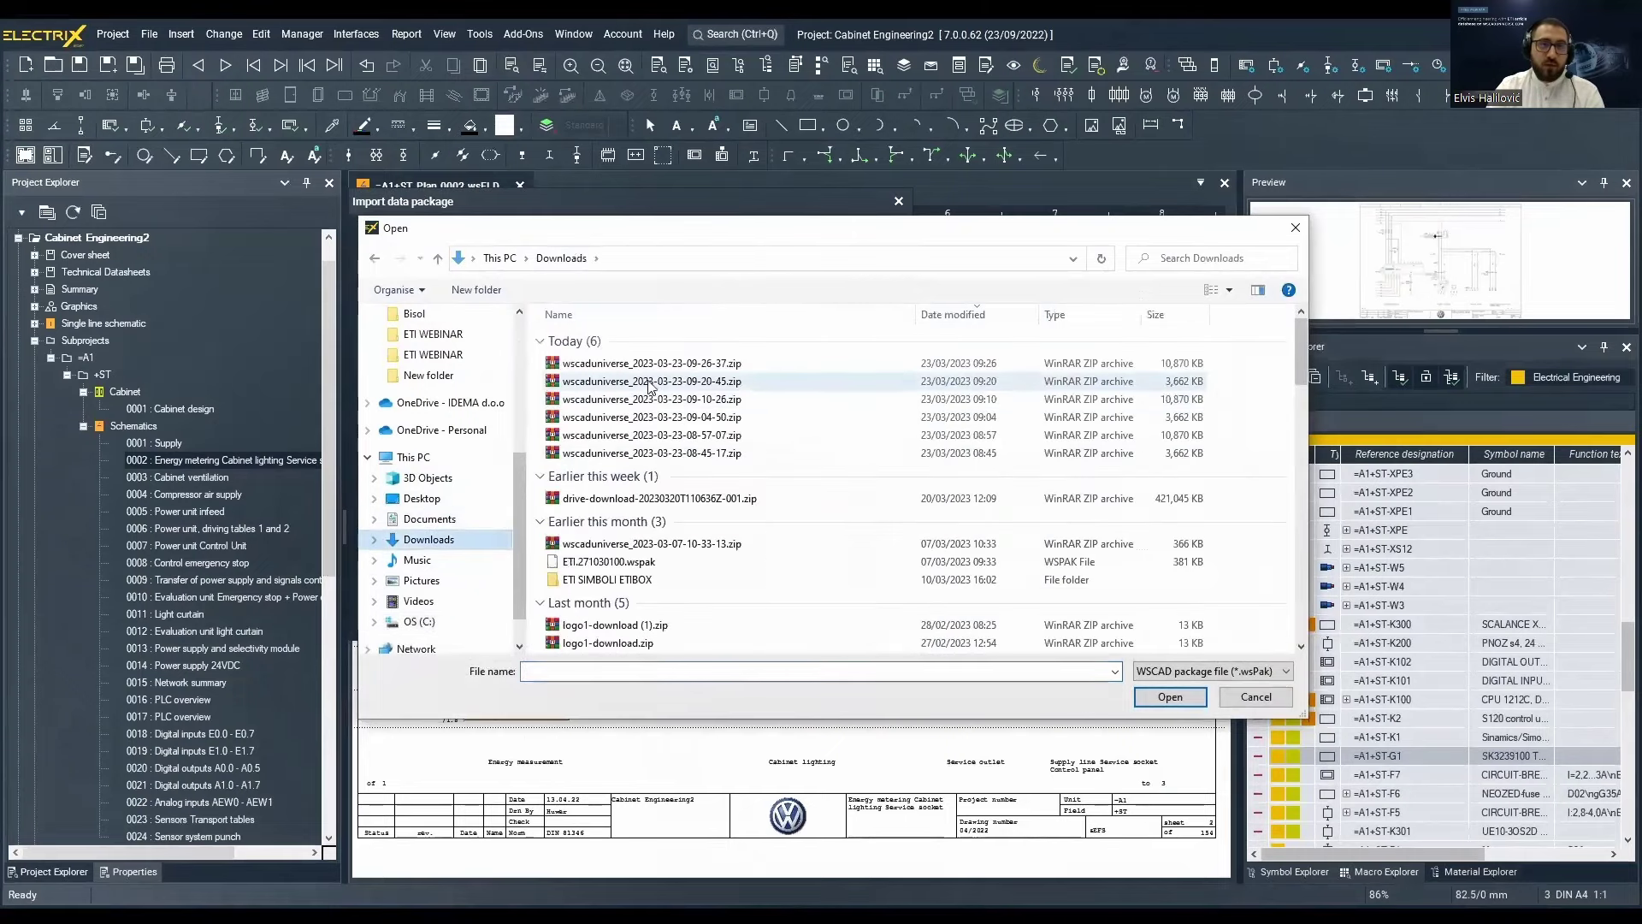
pyautogui.click(770, 381)
pyautogui.click(1178, 699)
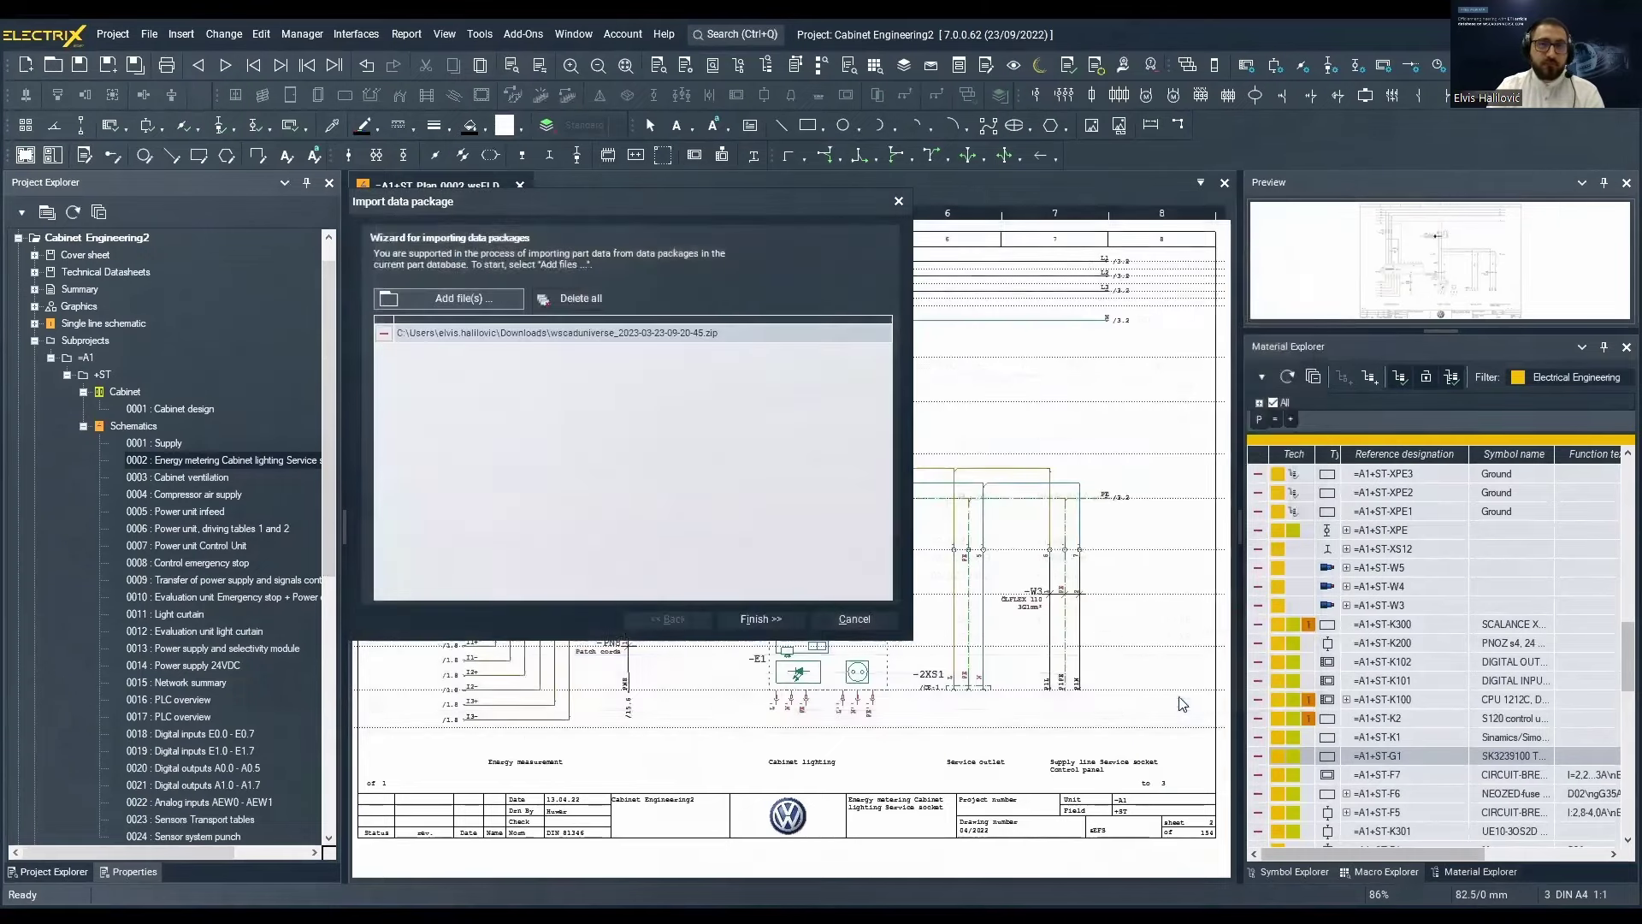
pyautogui.click(760, 618)
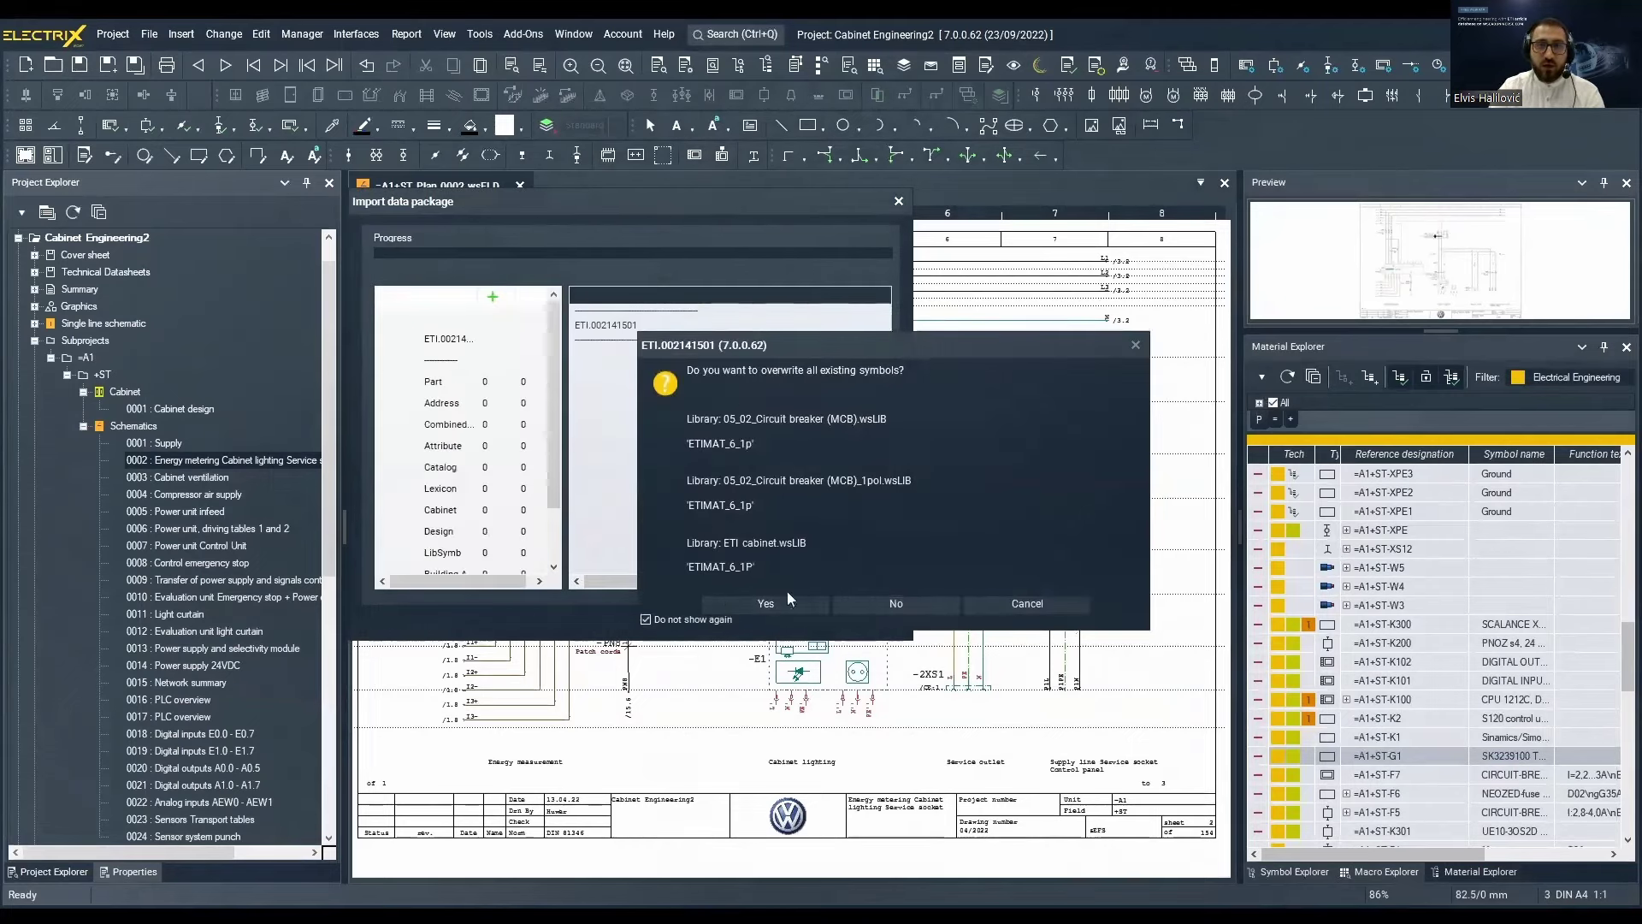
pyautogui.click(765, 605)
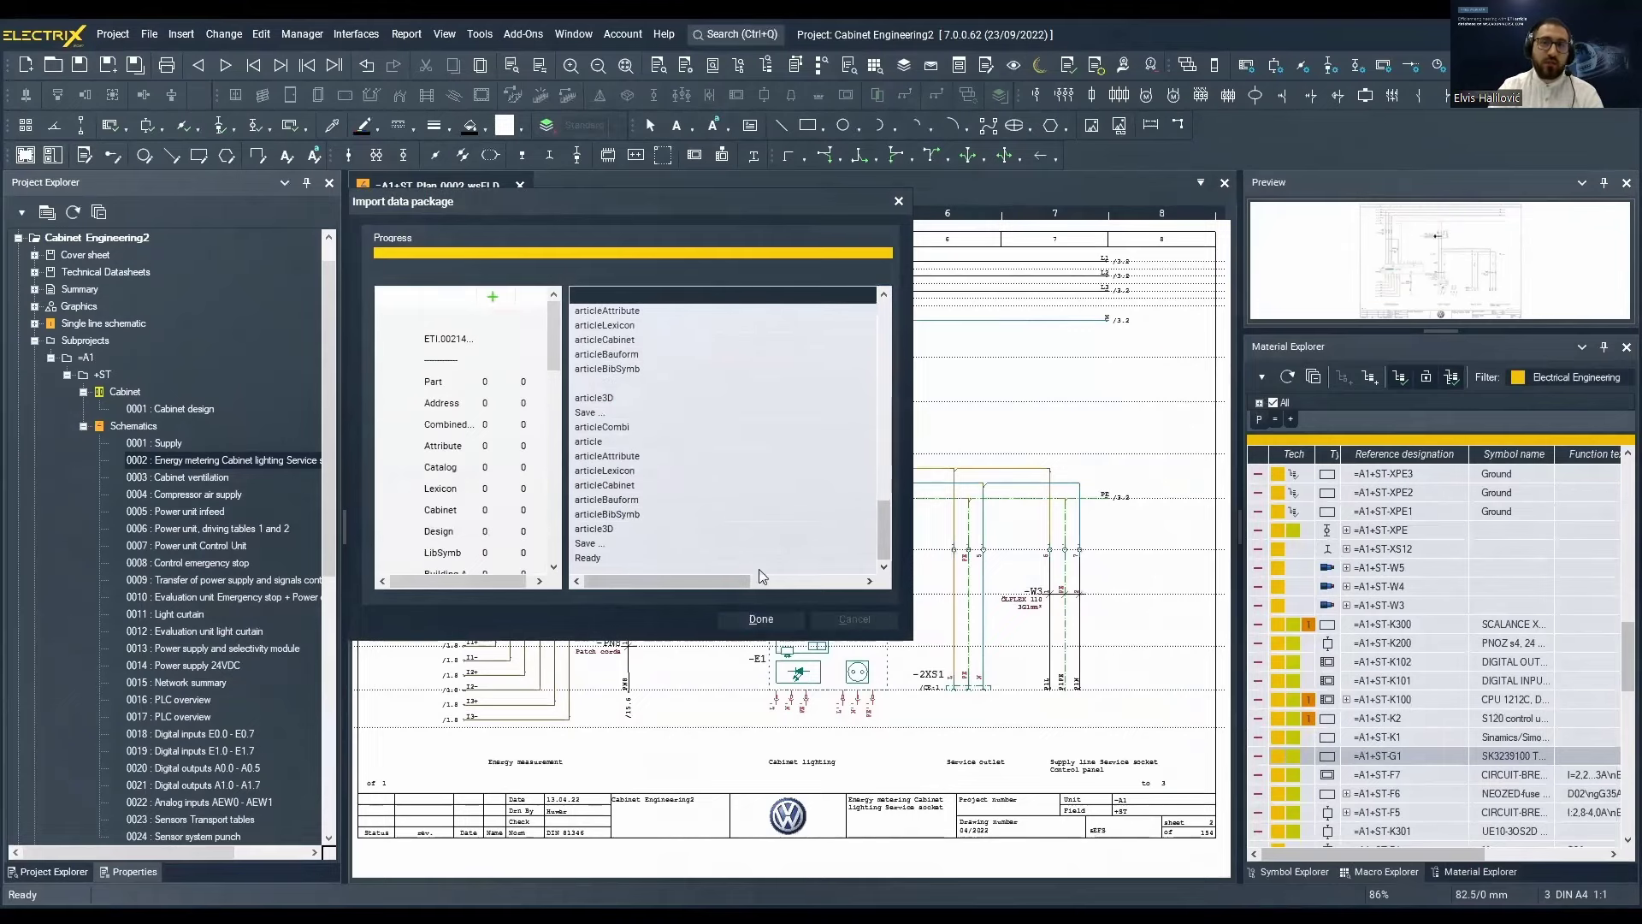
pyautogui.click(761, 623)
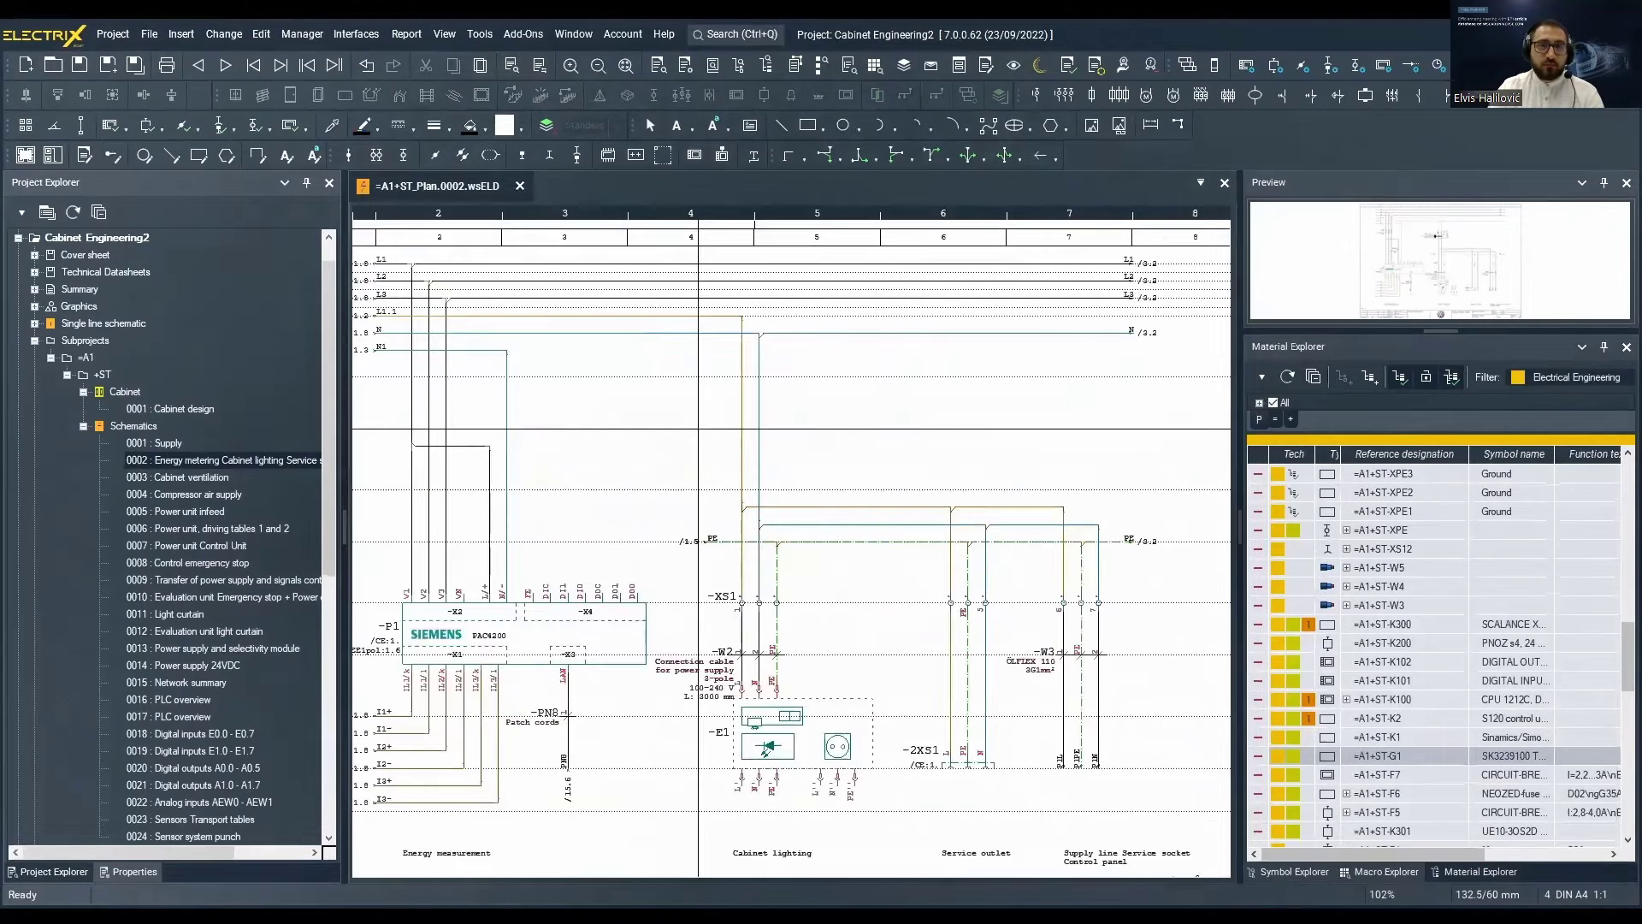
# Place RCBO 002172417 as -F8 on page 0002 with its part number displayed.
pyautogui.click(181, 34)
pyautogui.click(211, 94)
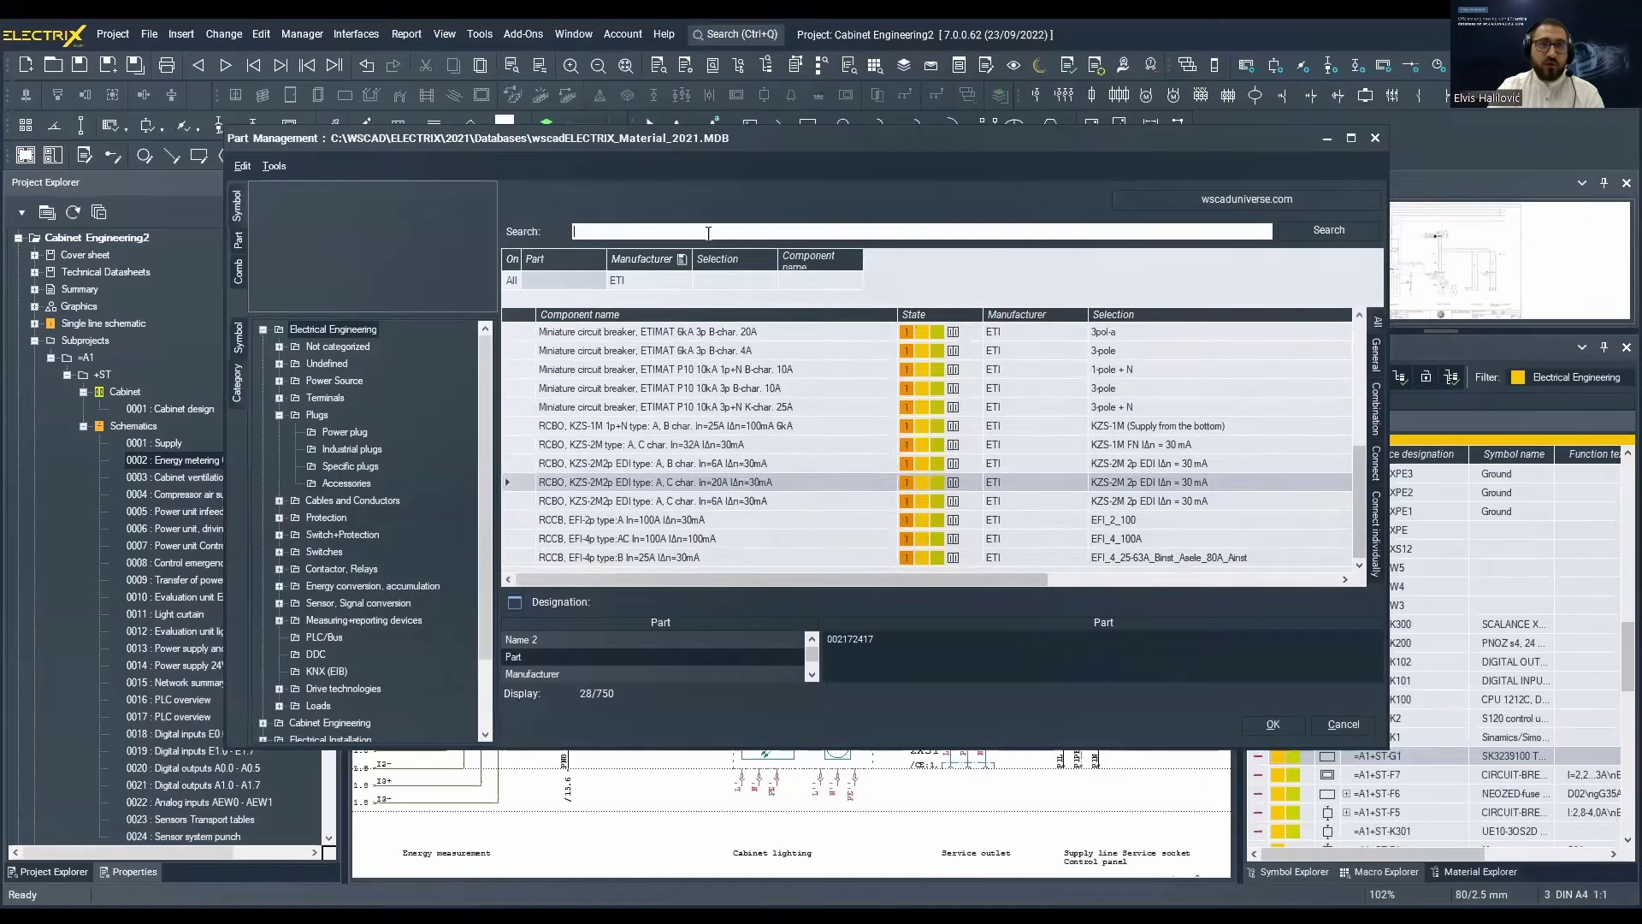
pyautogui.press('Return')
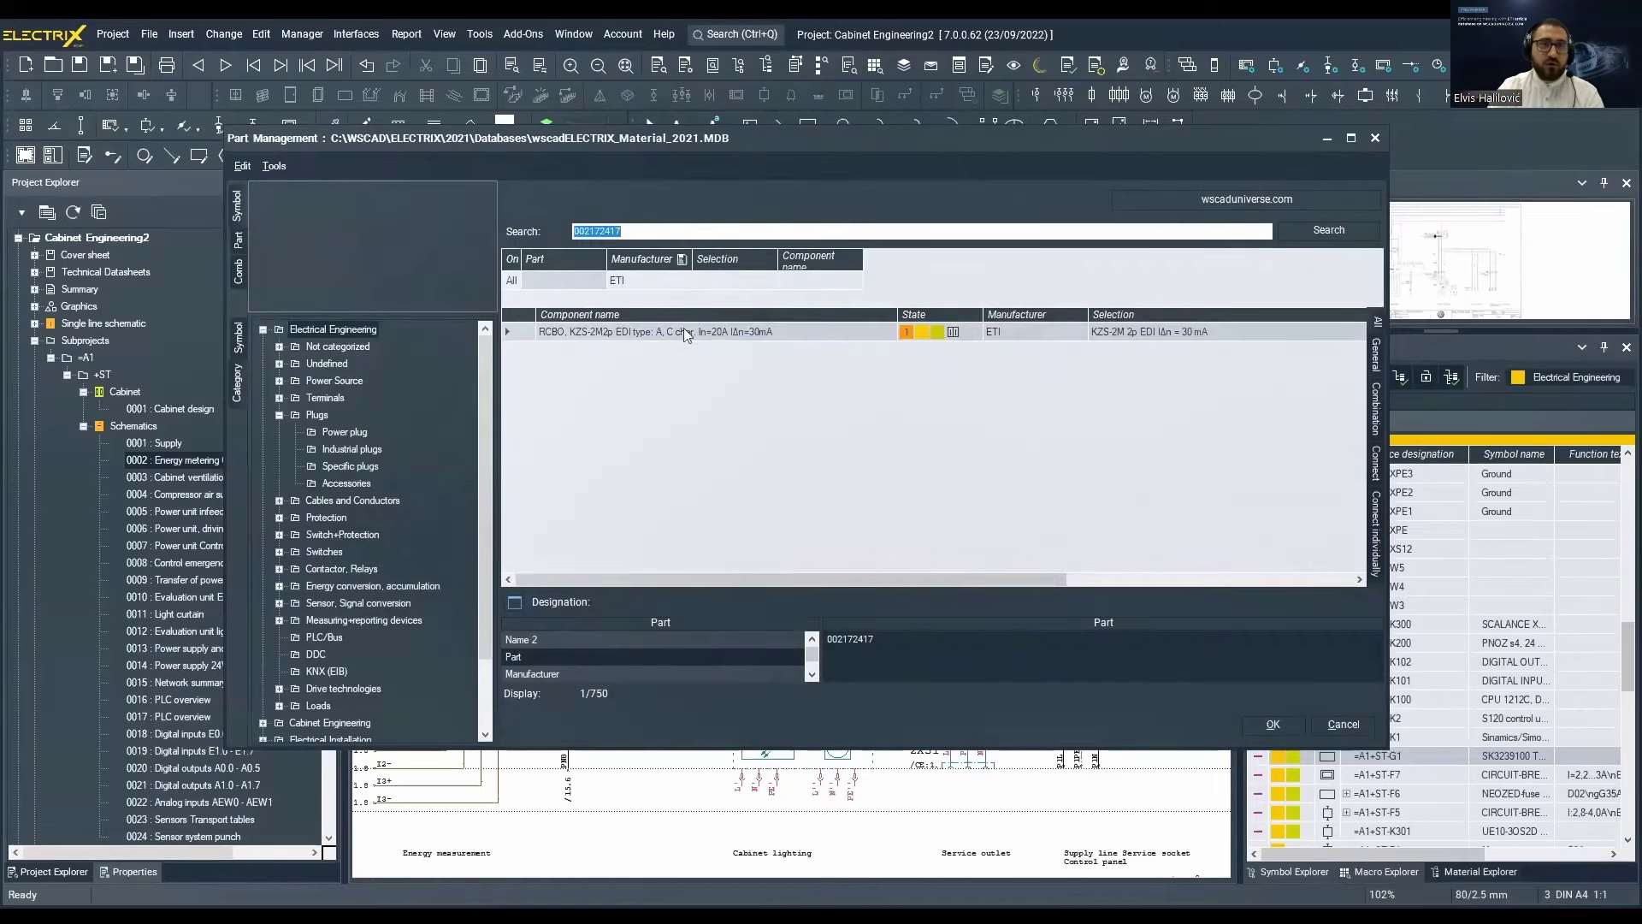
pyautogui.doubleClick(685, 332)
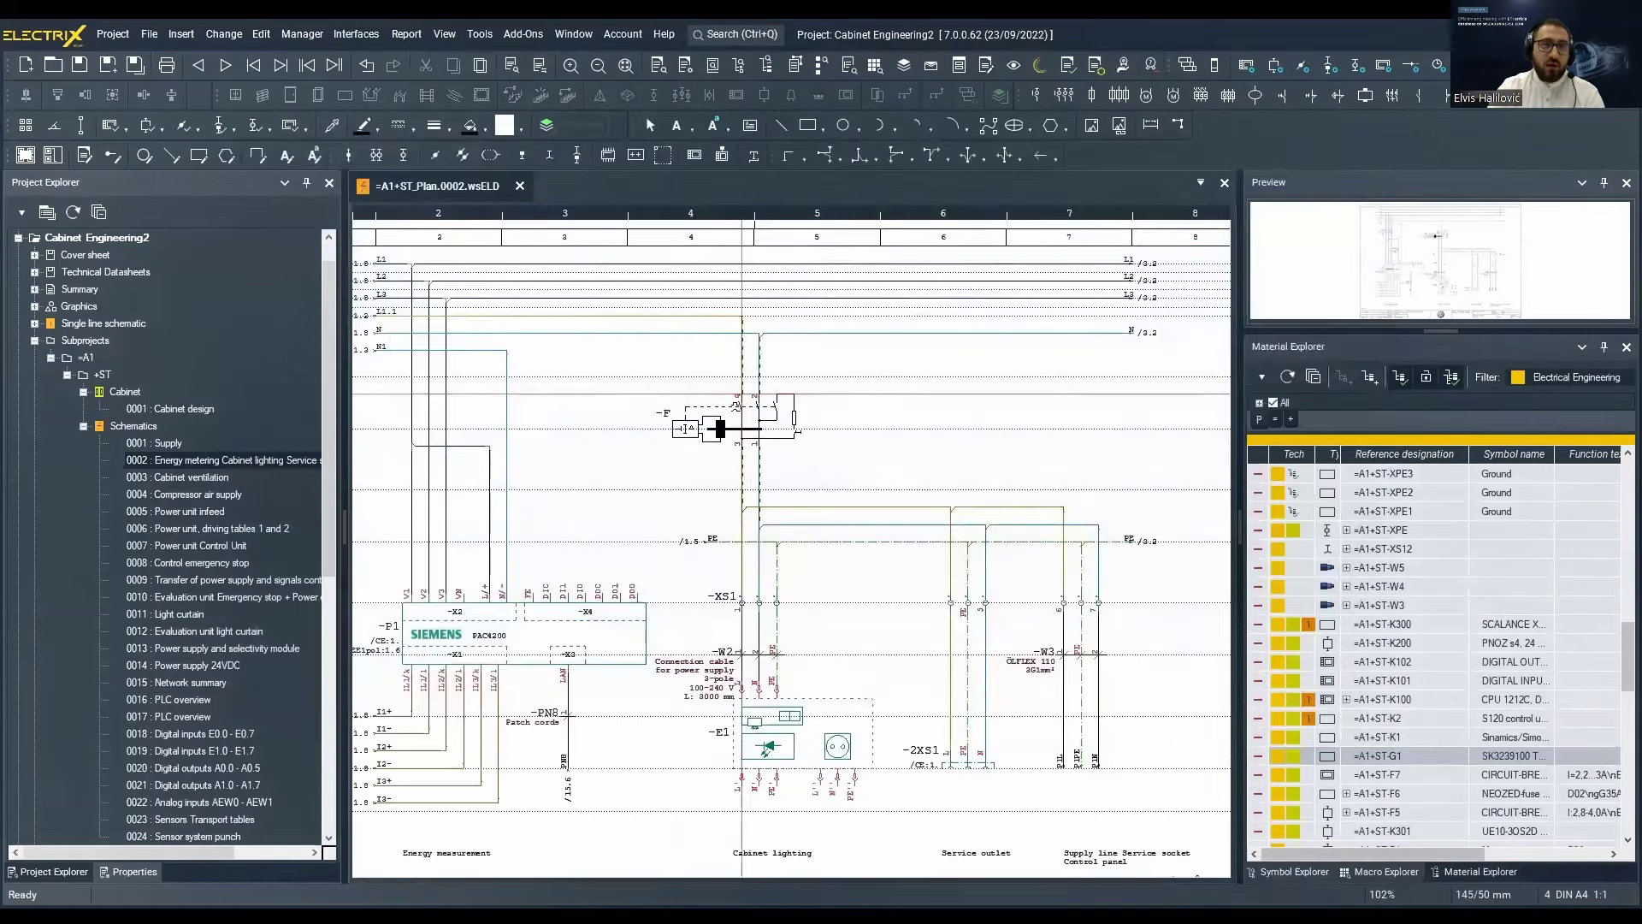
pyautogui.click(742, 394)
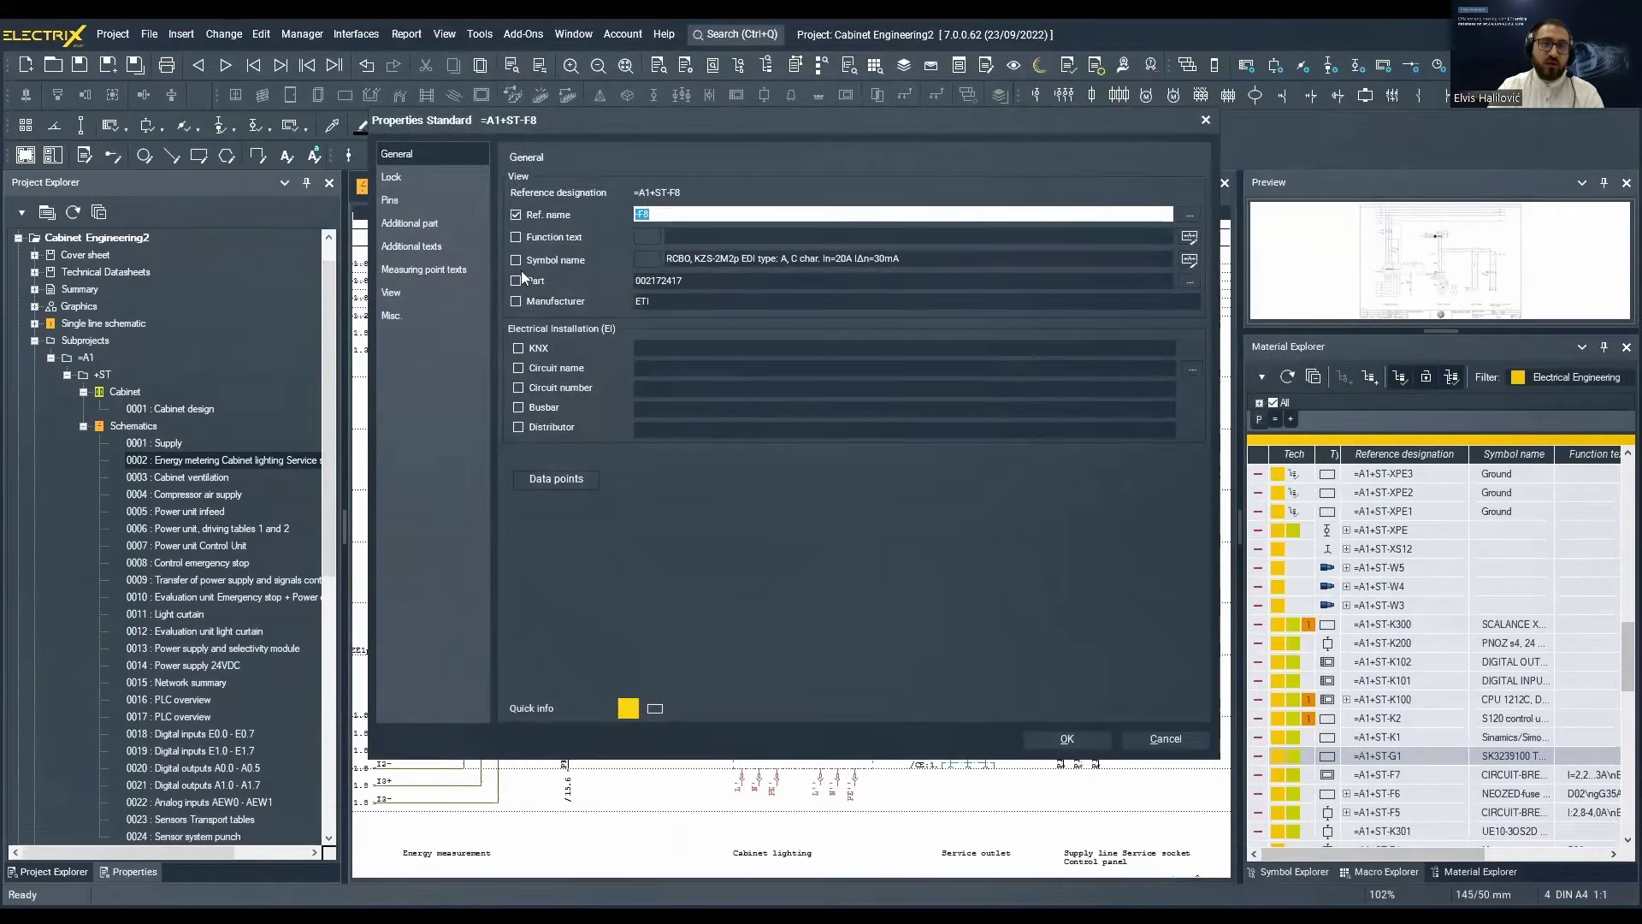
pyautogui.click(517, 282)
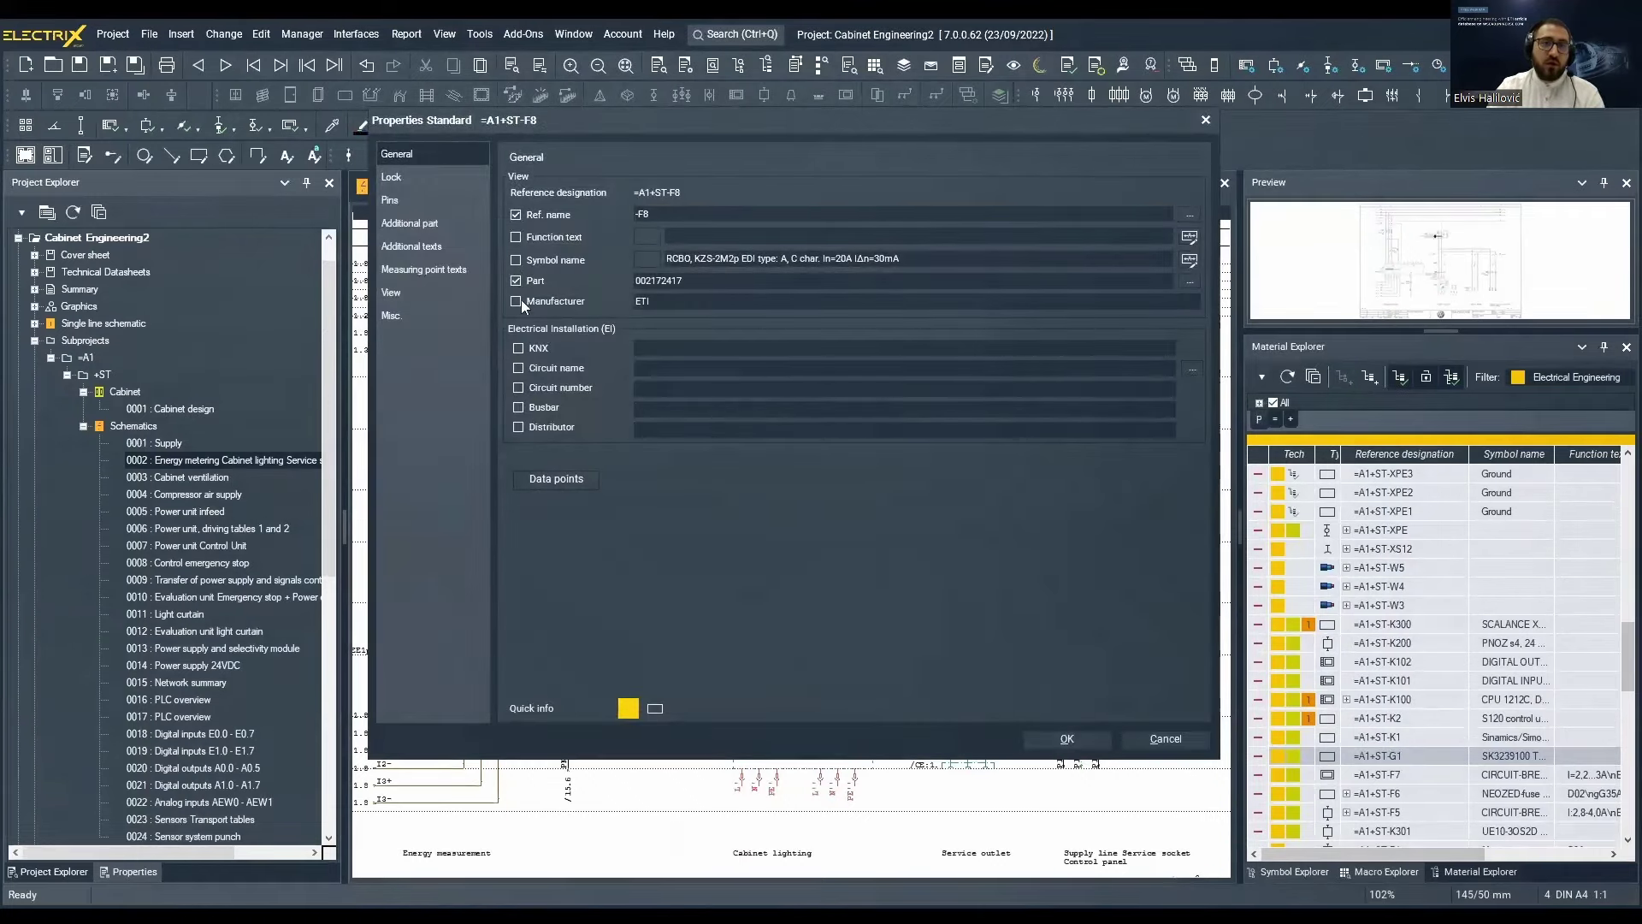
pyautogui.click(1068, 738)
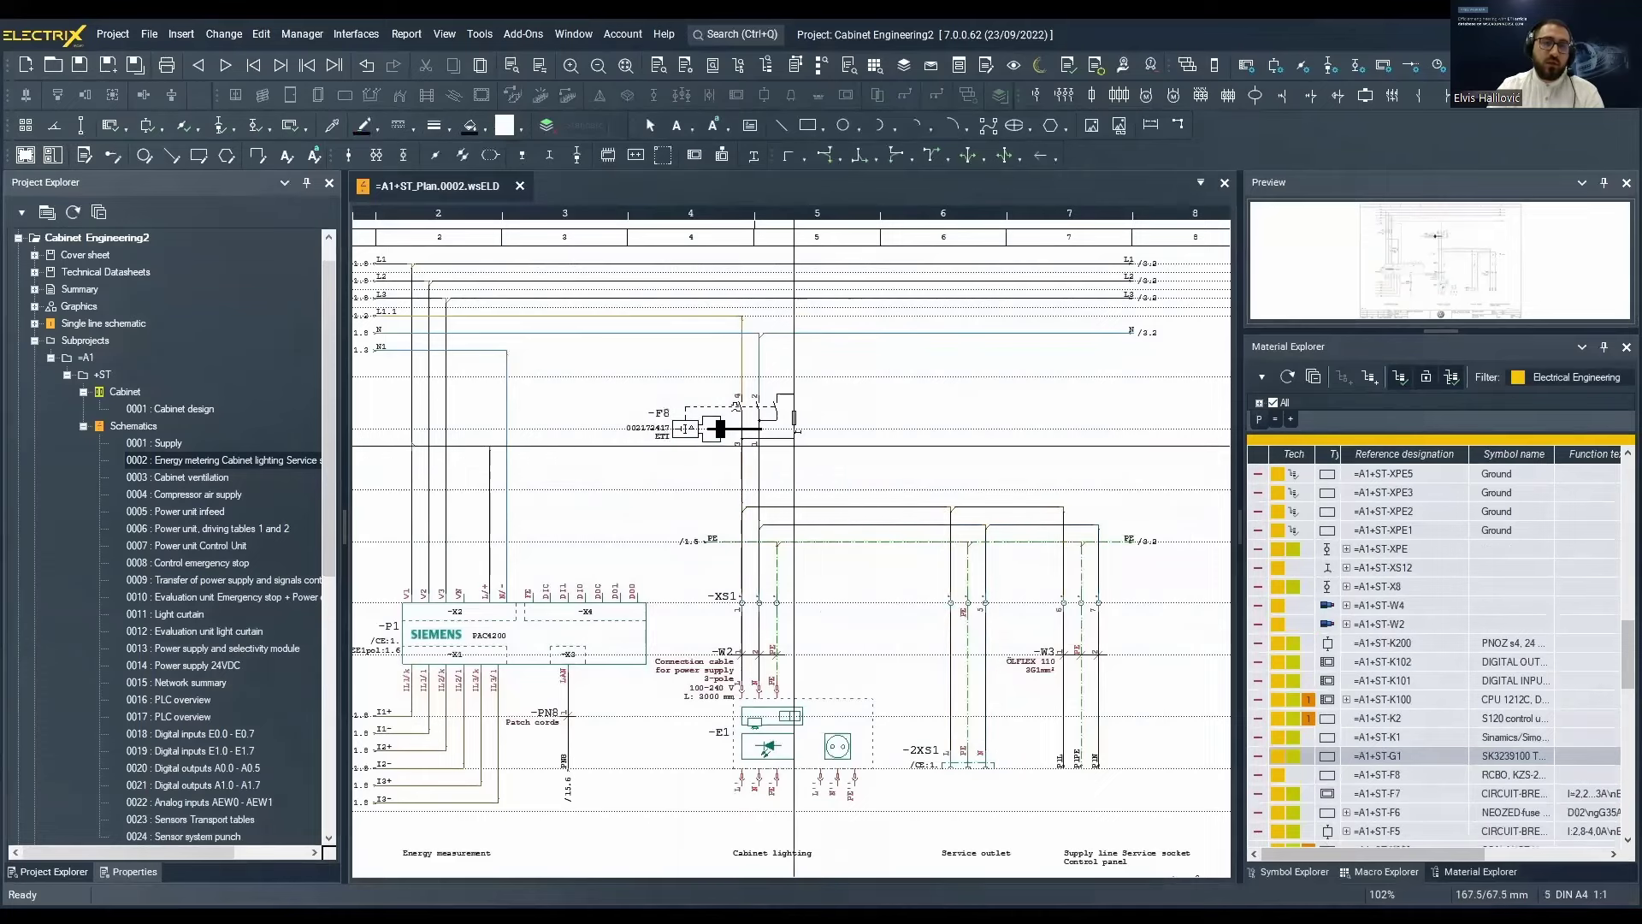
pyautogui.hscroll(-3, 792, 547)
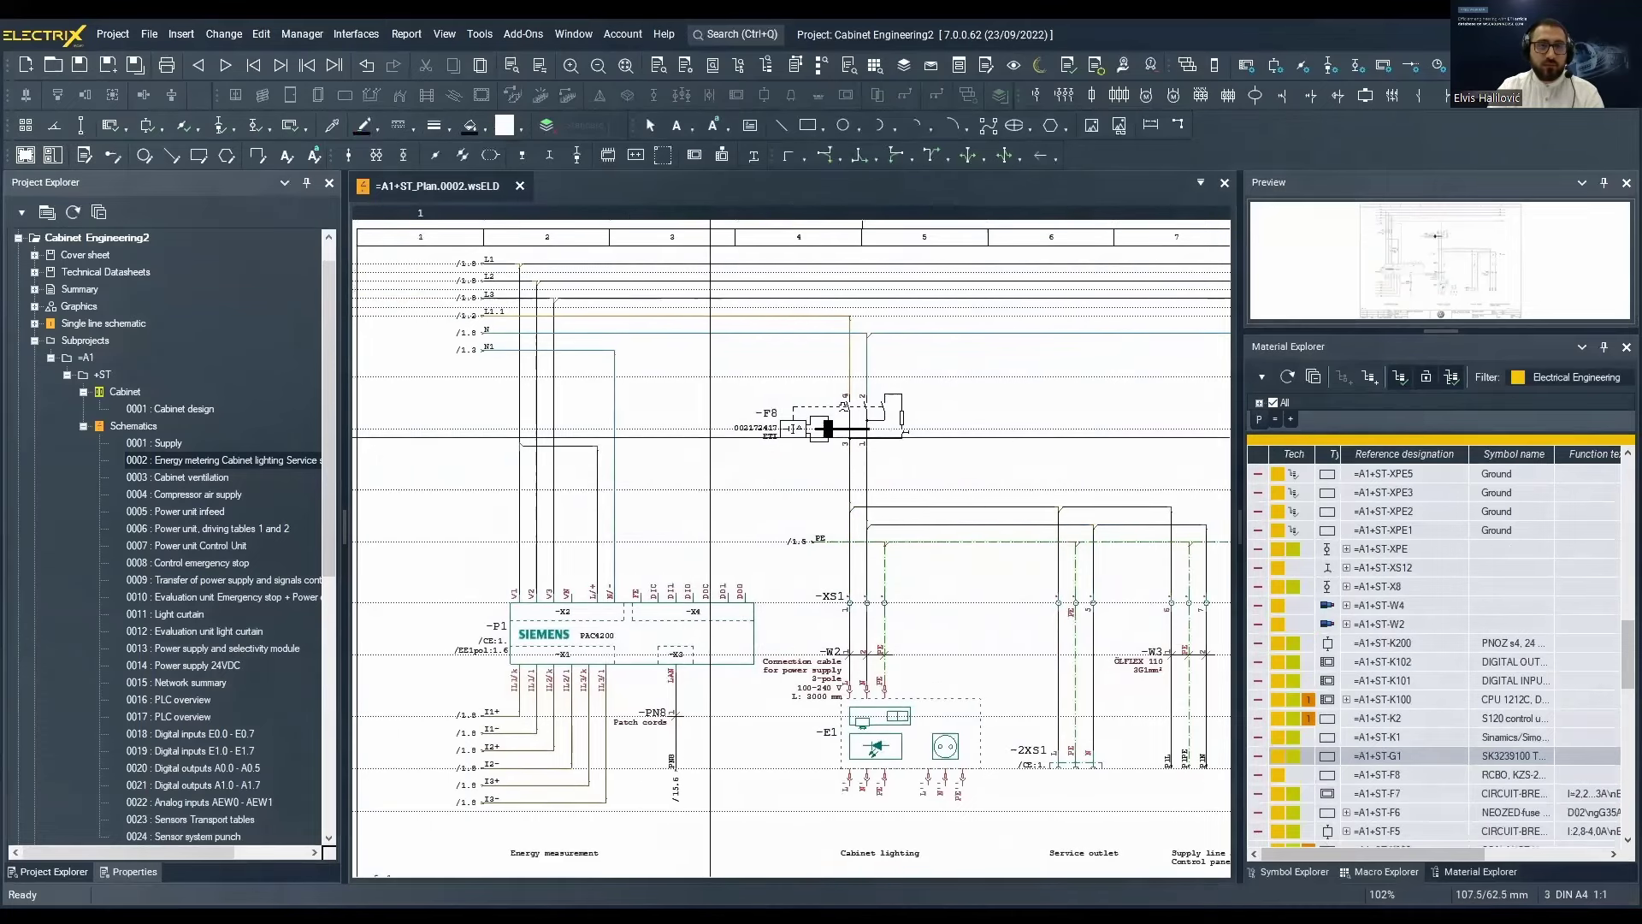
# Place fuse link base 002510013 from the part database as -F9.
pyautogui.click(180, 35)
pyautogui.click(197, 96)
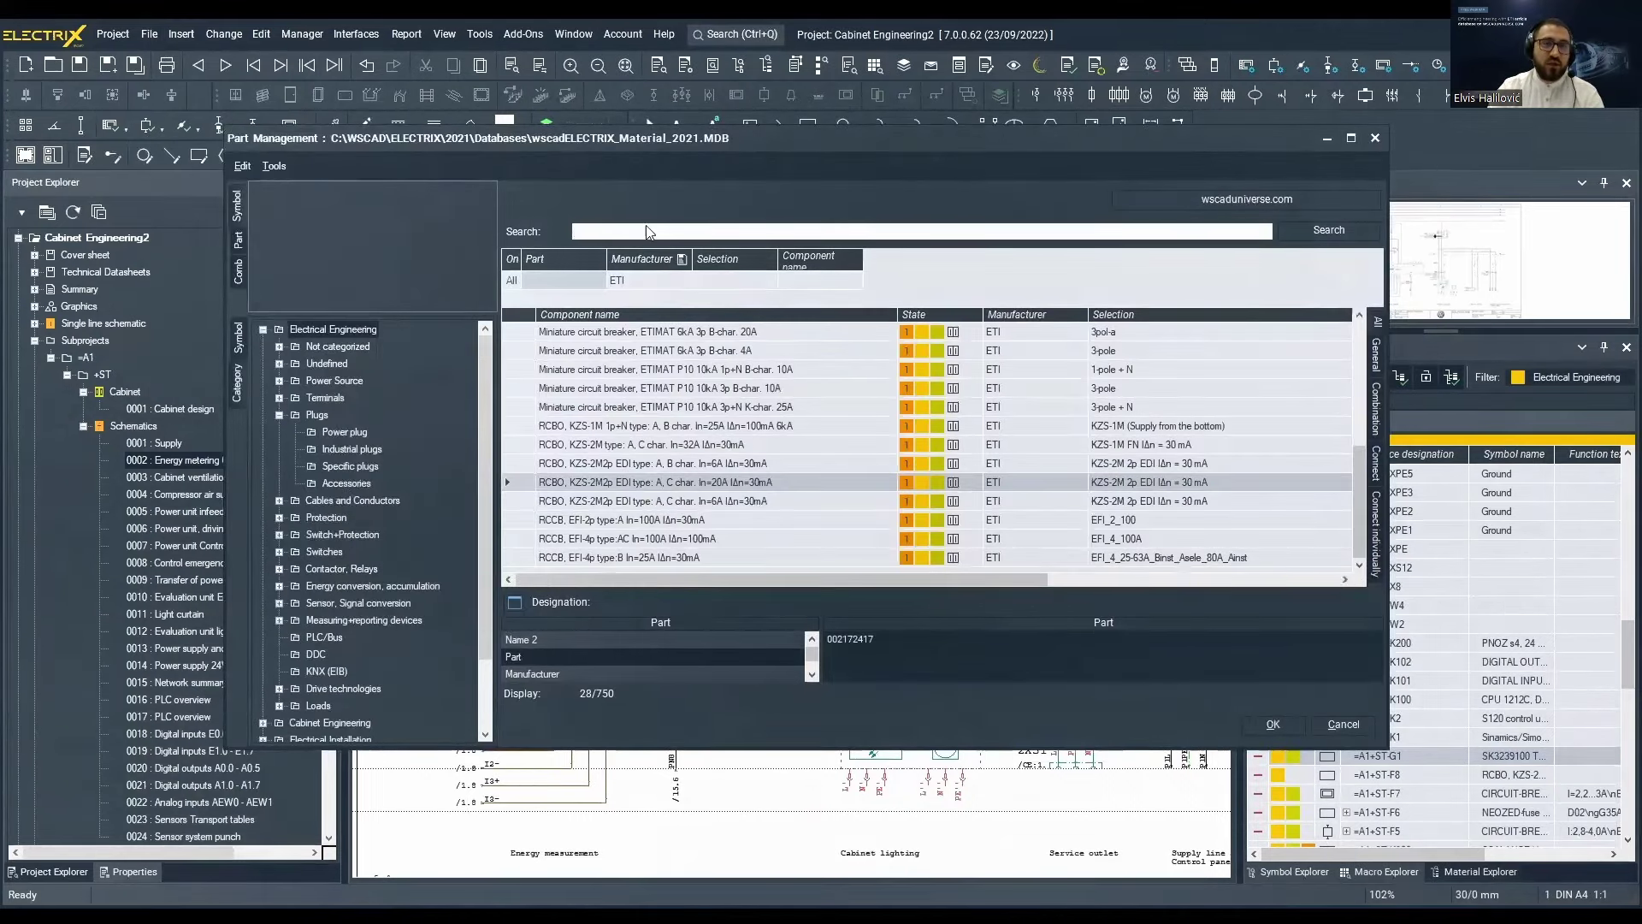
pyautogui.press('Return')
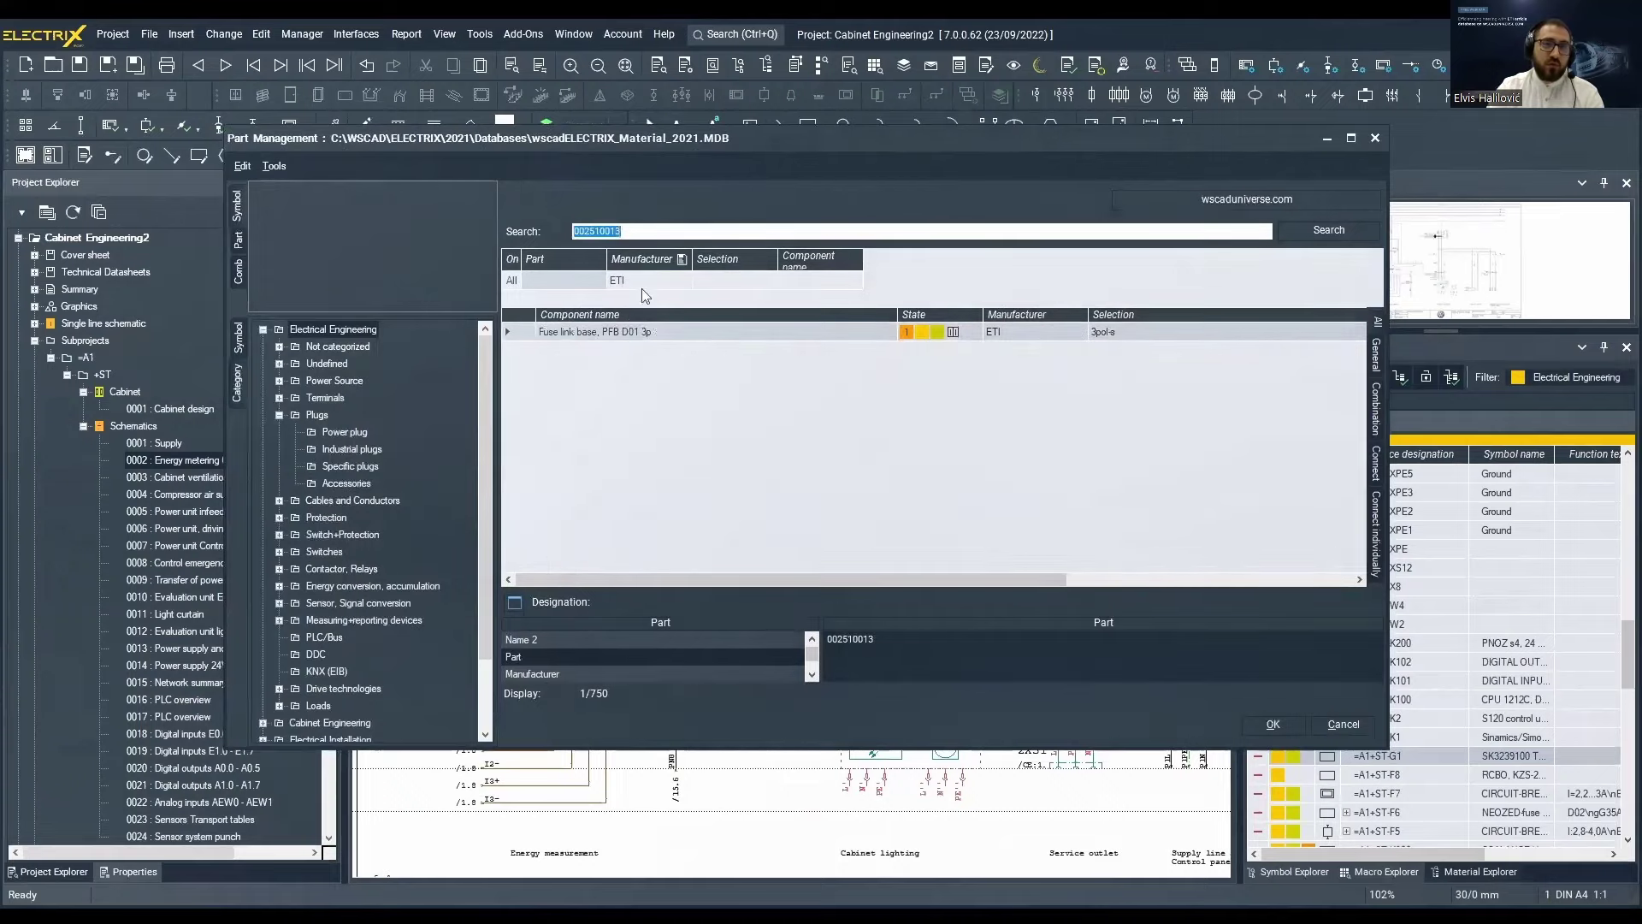
pyautogui.doubleClick(619, 332)
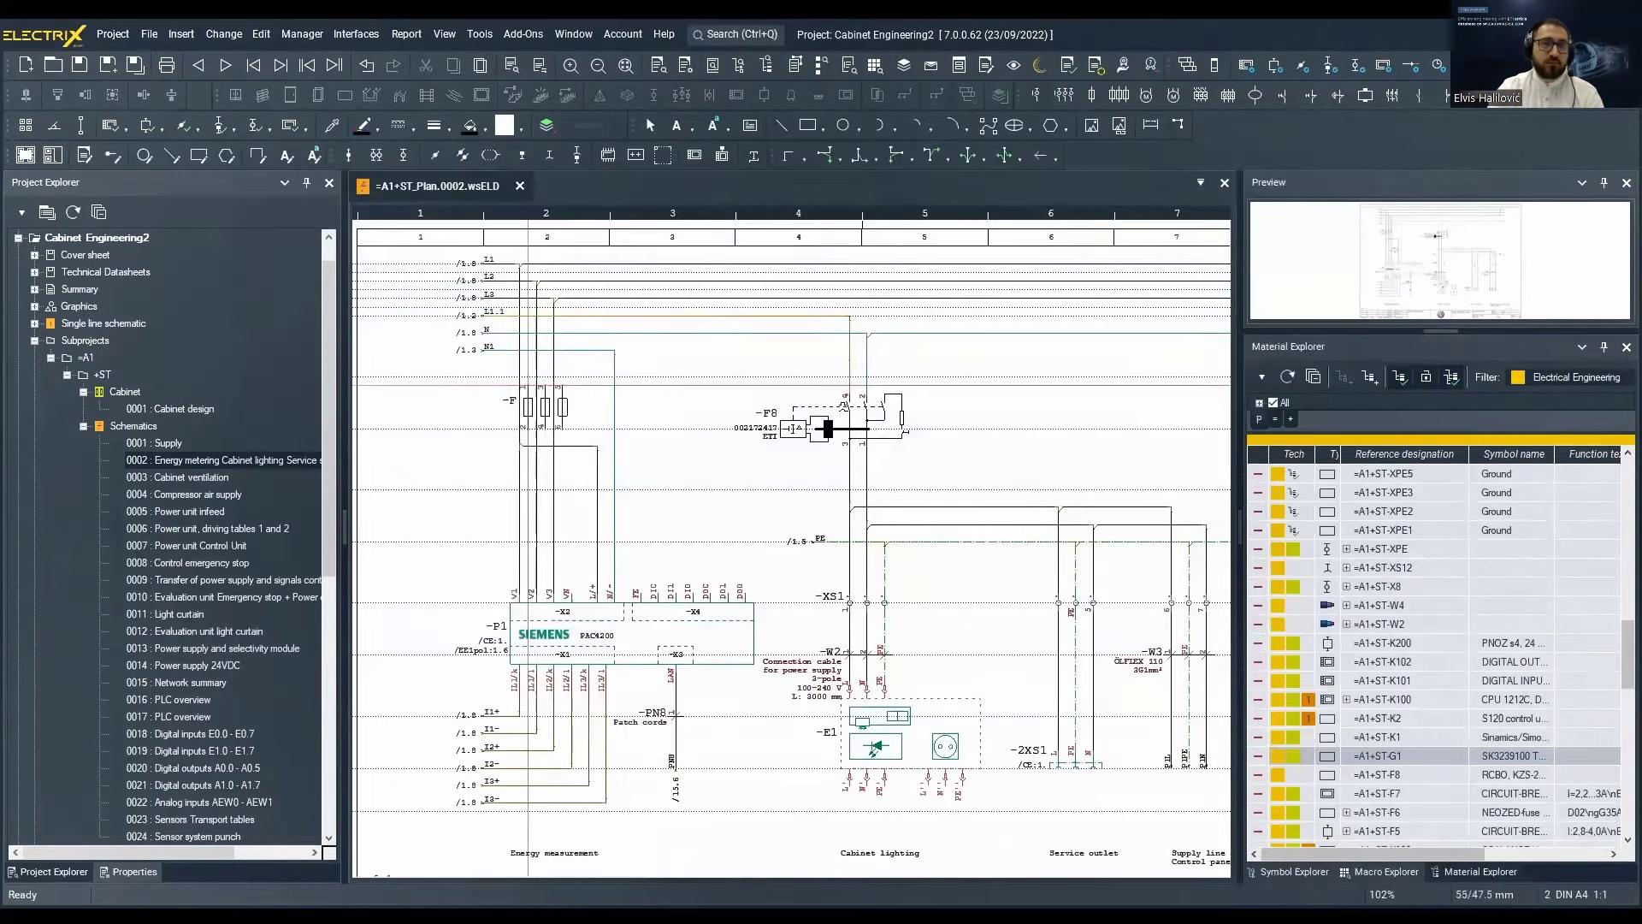
pyautogui.click(828, 427)
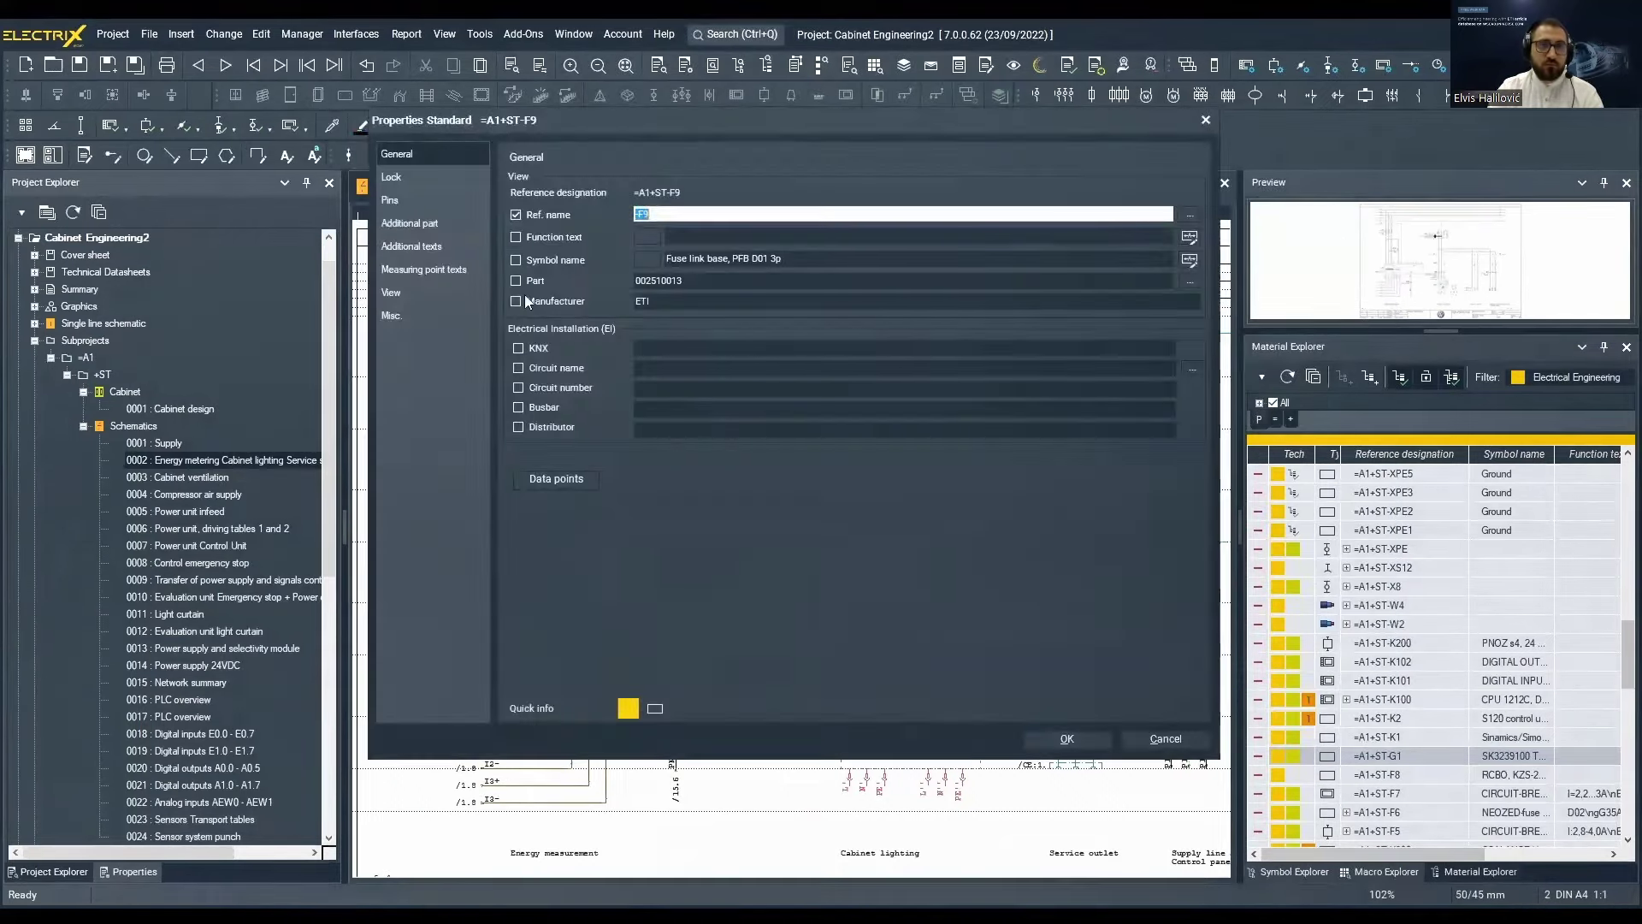
pyautogui.click(1068, 738)
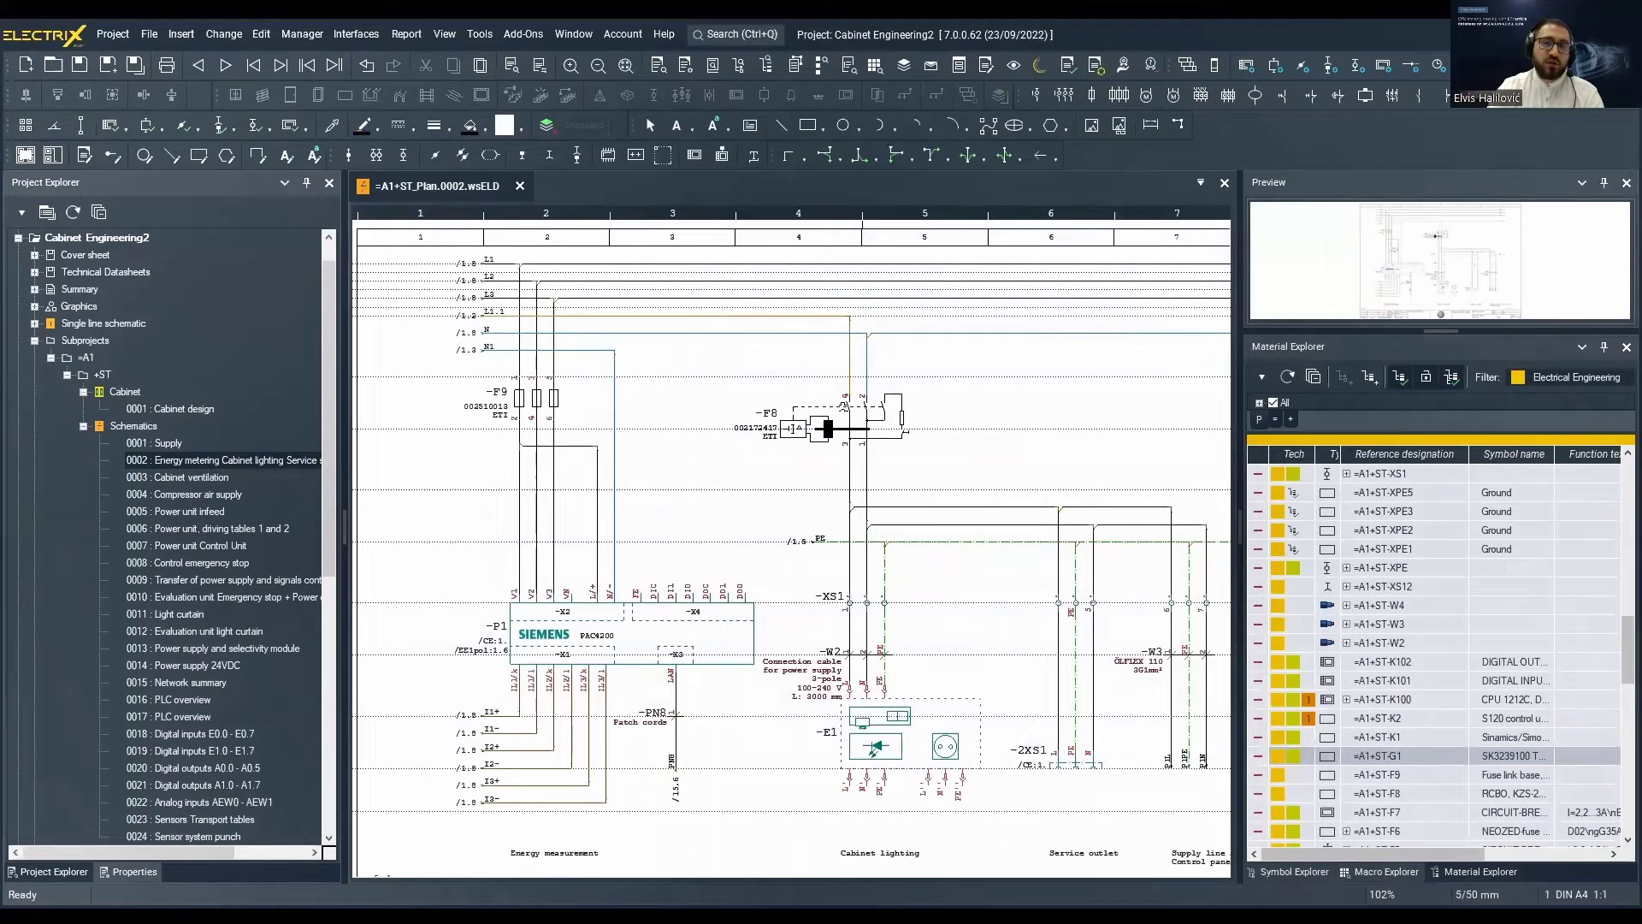
# Place miniature circuit breaker 002141501 as -F10.
pyautogui.click(183, 36)
pyautogui.click(214, 81)
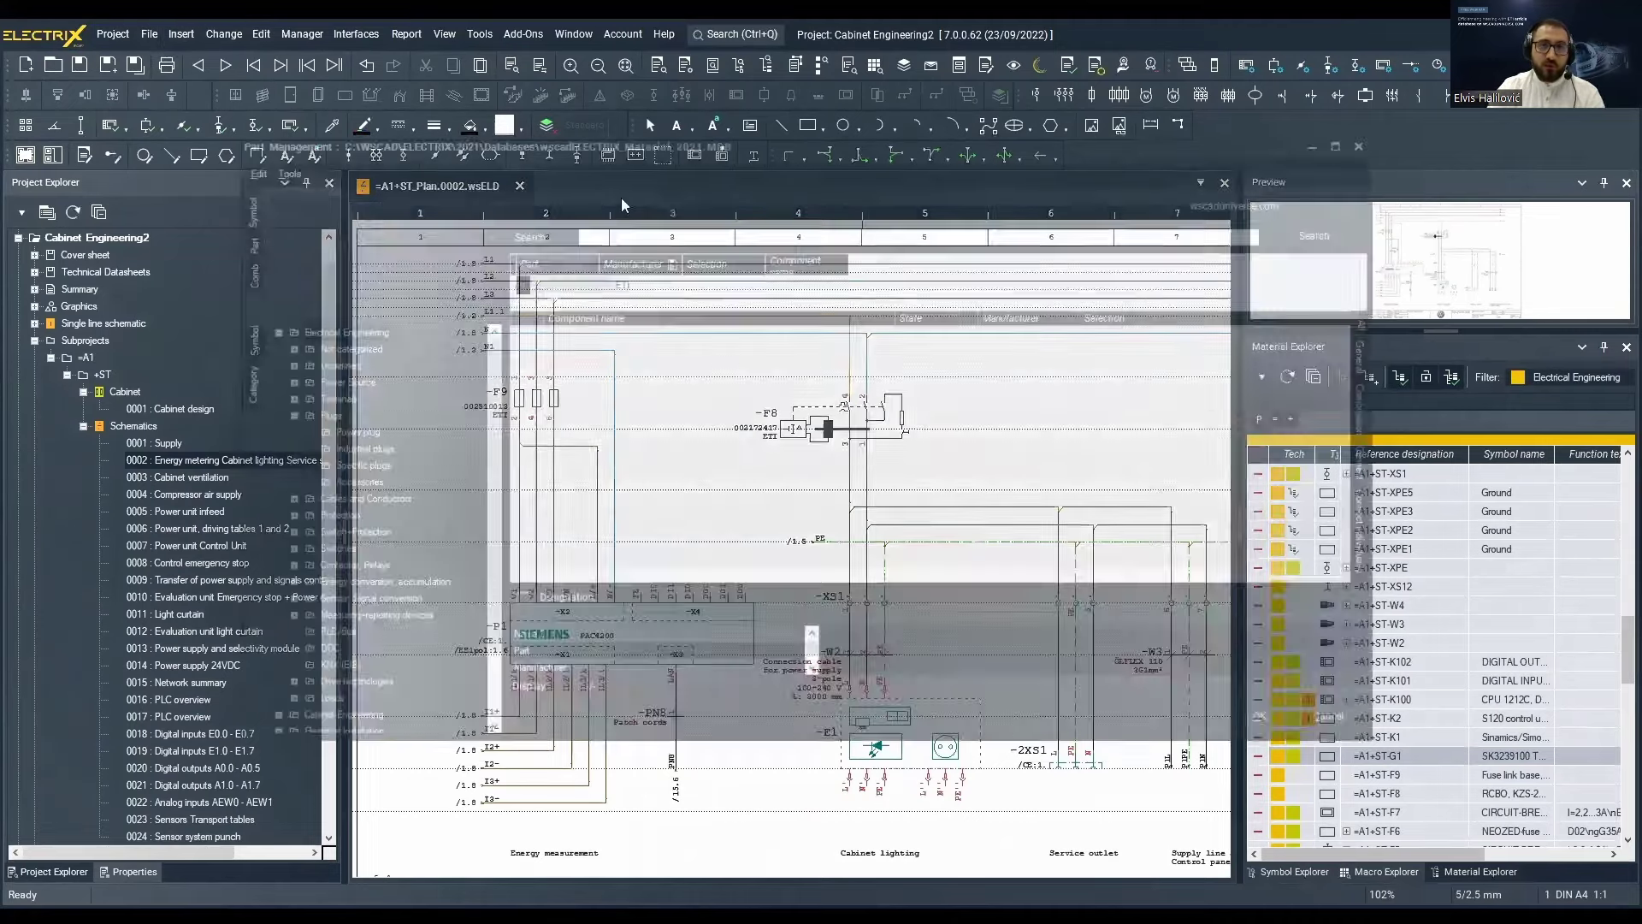
pyautogui.write('002141501')
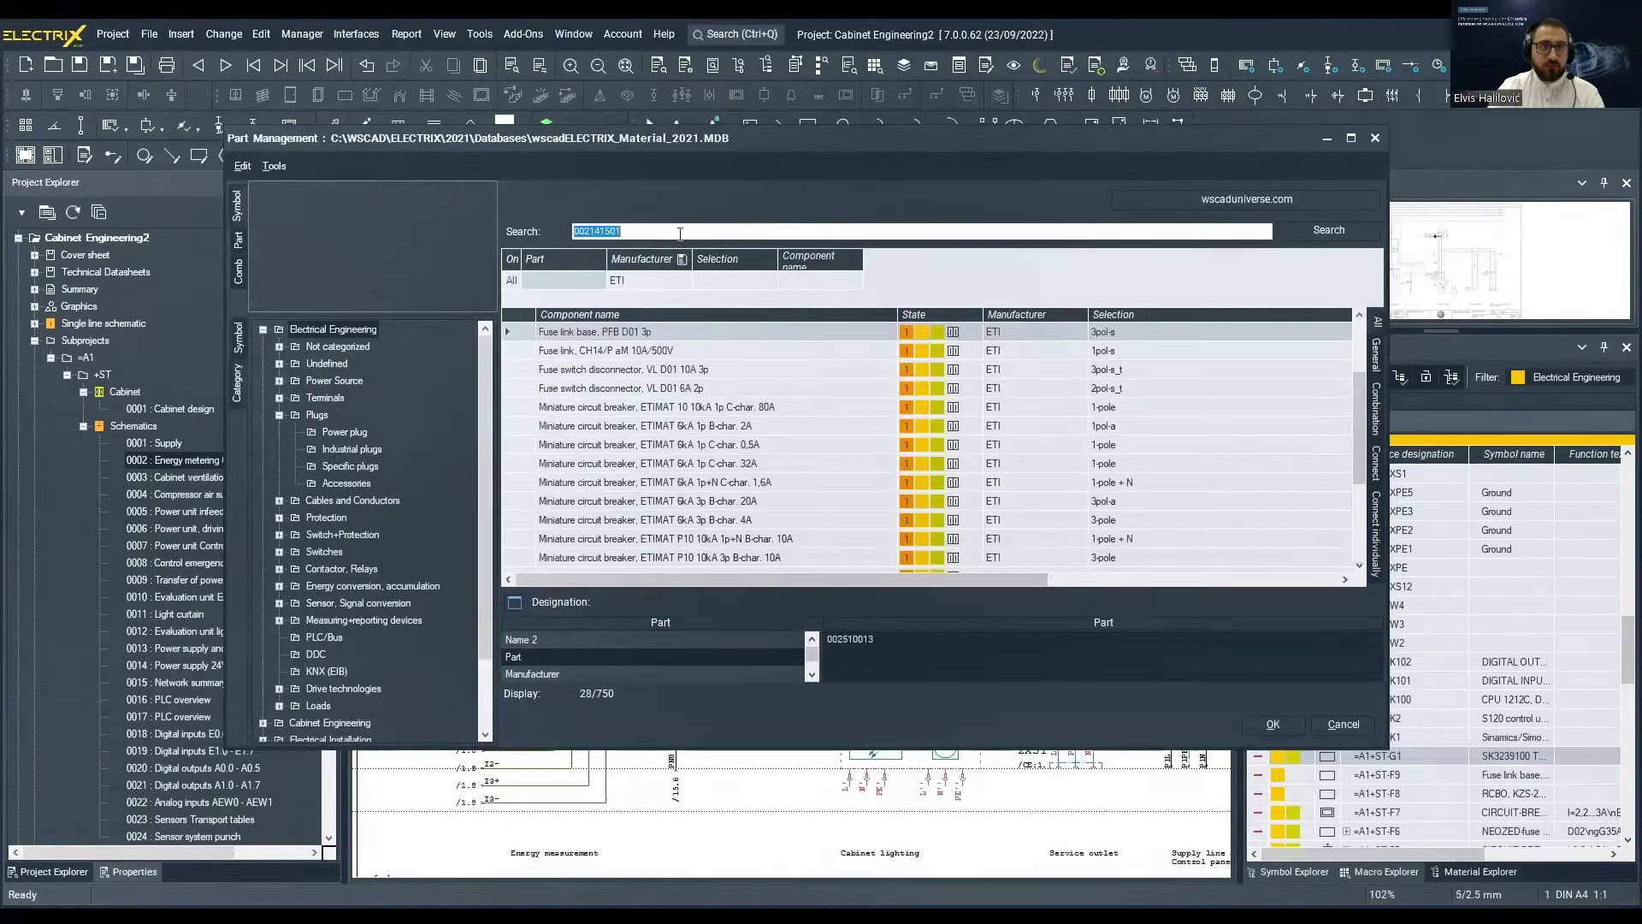
pyautogui.press('Return')
pyautogui.click(614, 335)
pyautogui.doubleClick(614, 333)
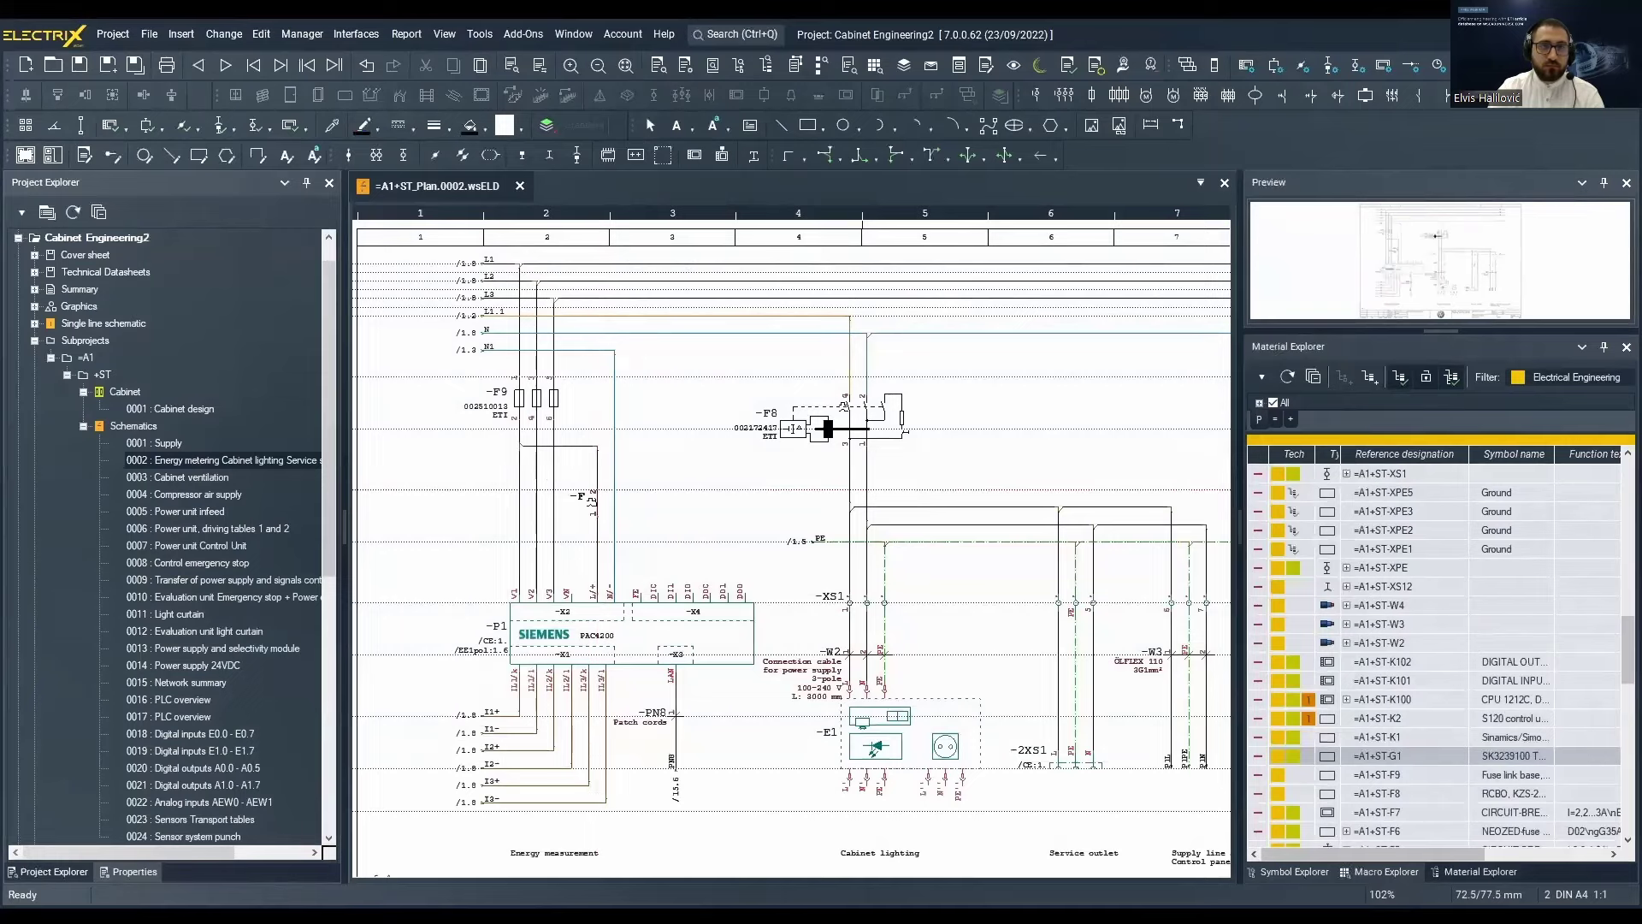
pyautogui.click(591, 503)
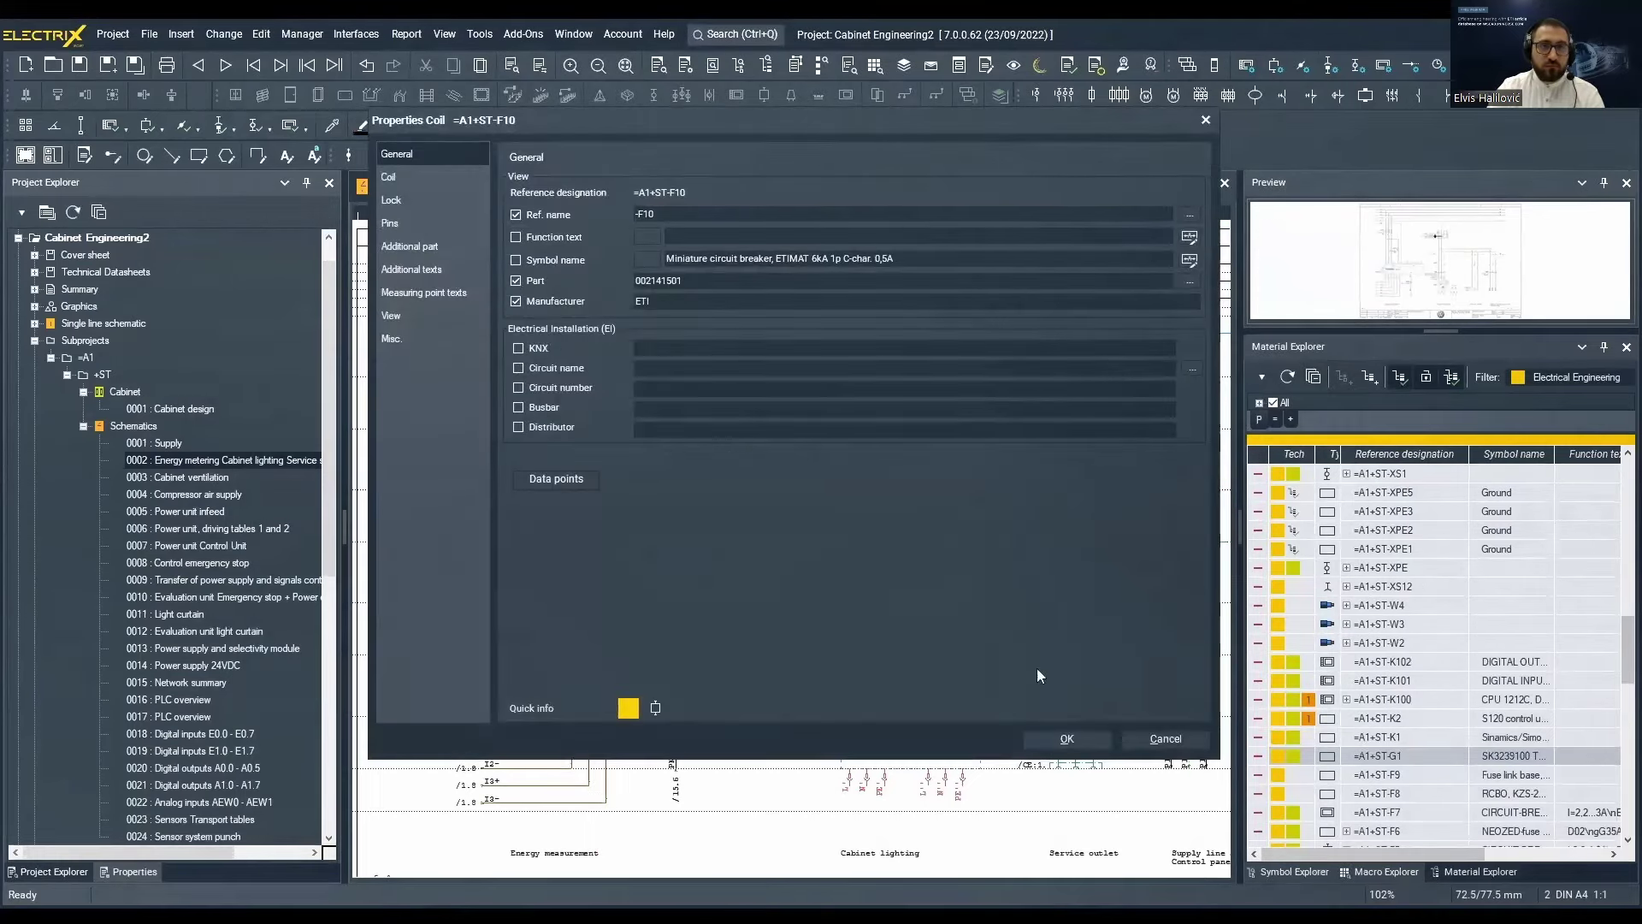
pyautogui.click(1067, 738)
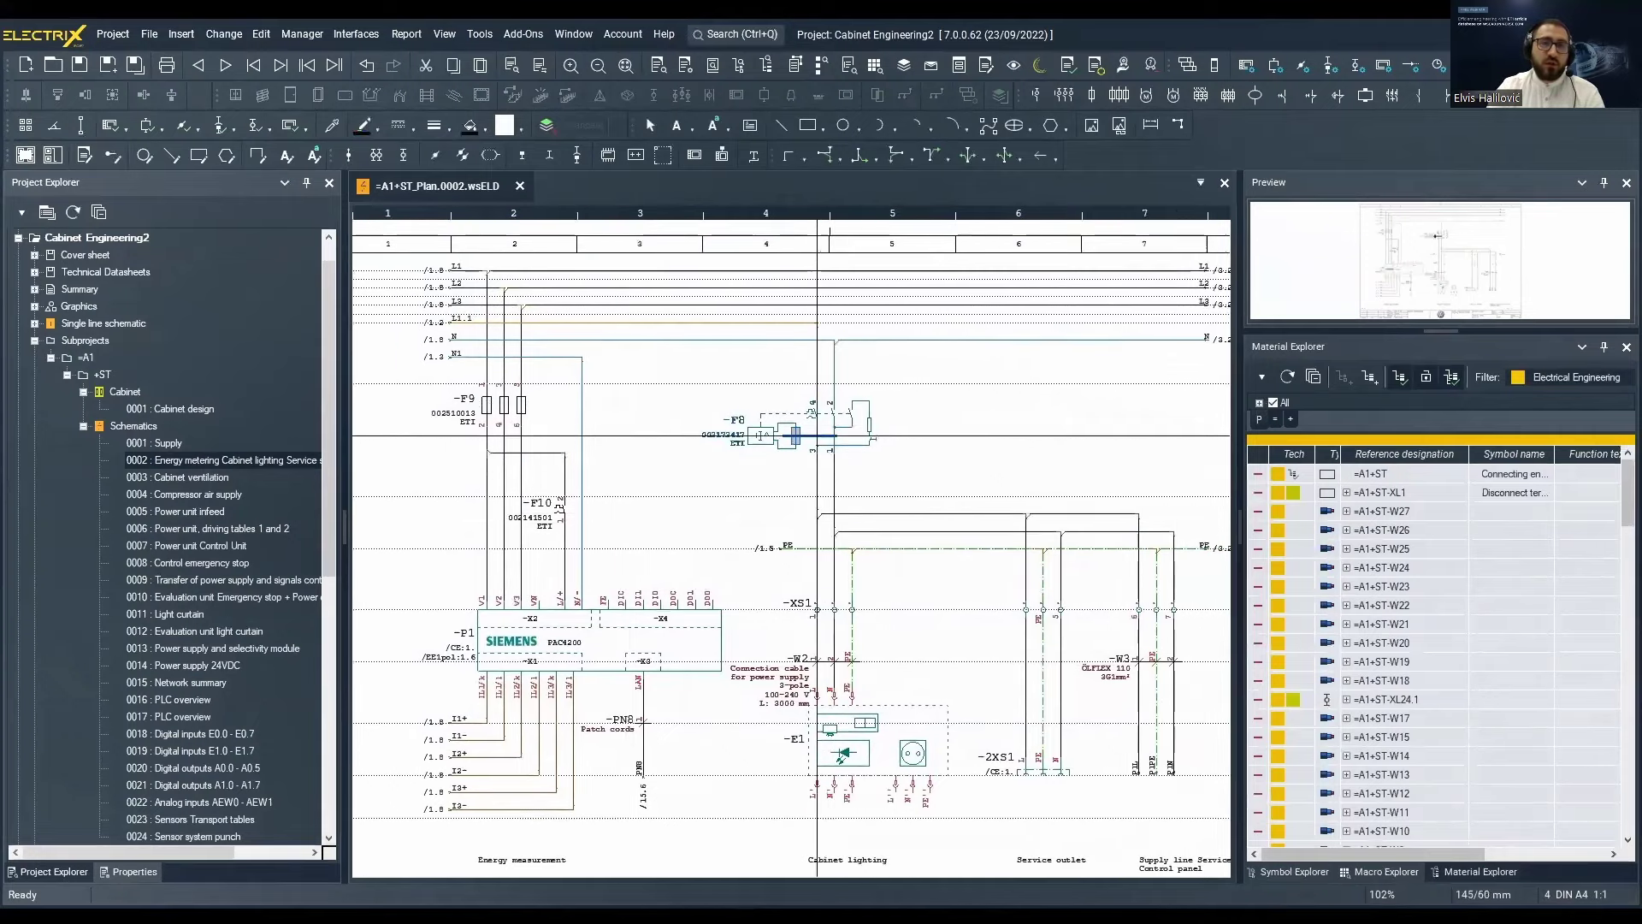
# Review -F8's German, English, Hungarian, Polish and Croatian symbol names, then look up part 002172417.
pyautogui.click(817, 436)
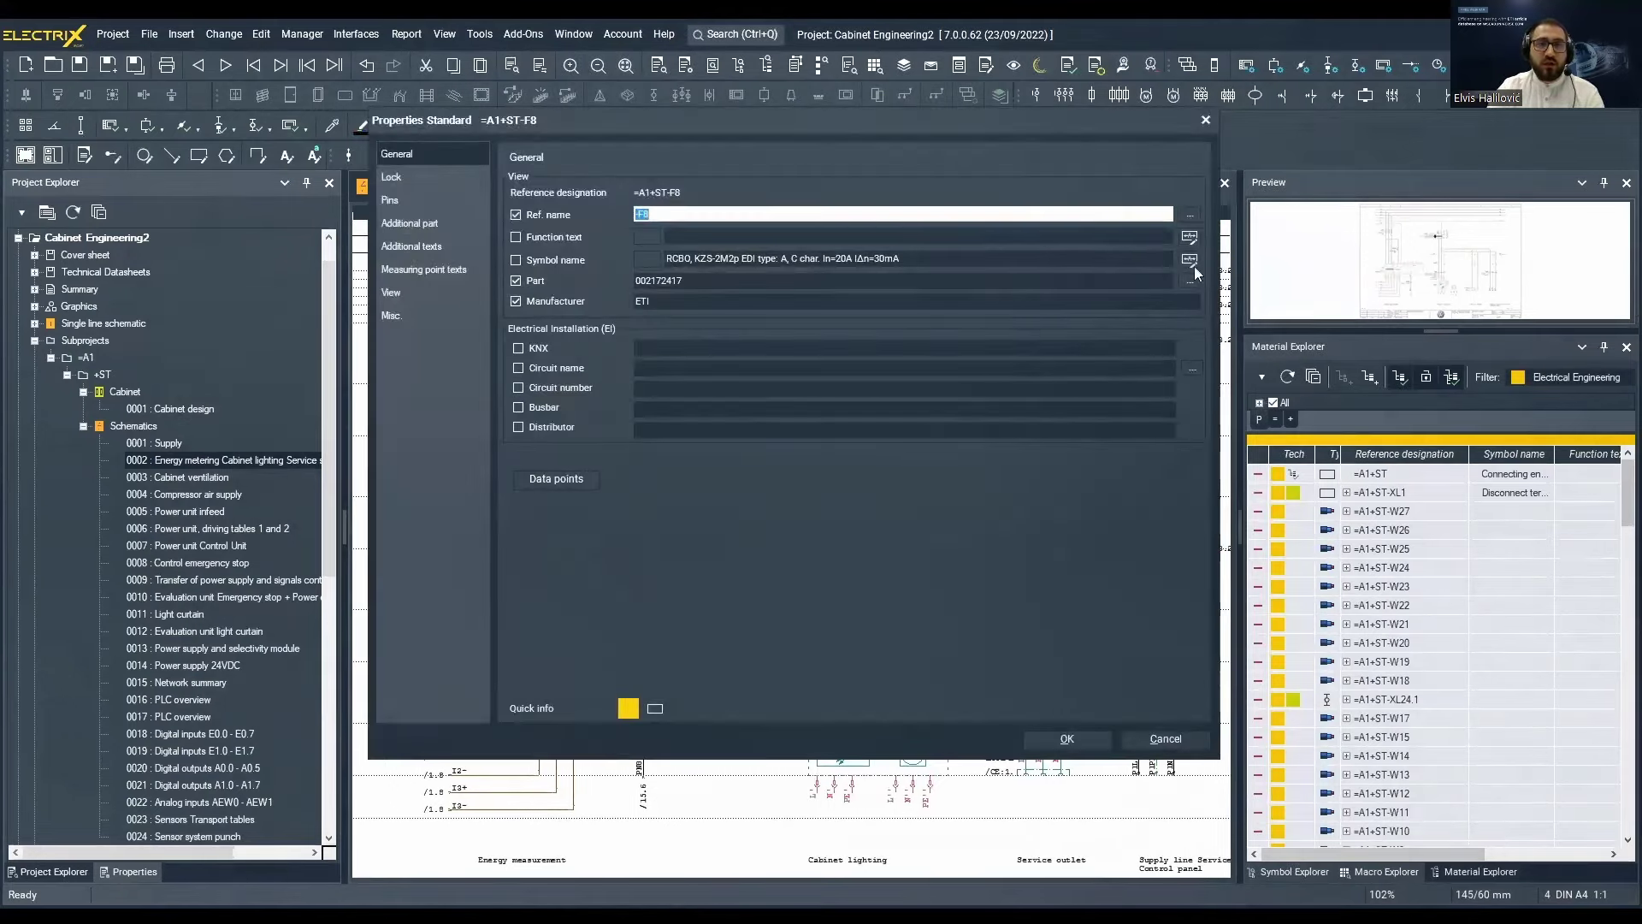
pyautogui.click(1190, 260)
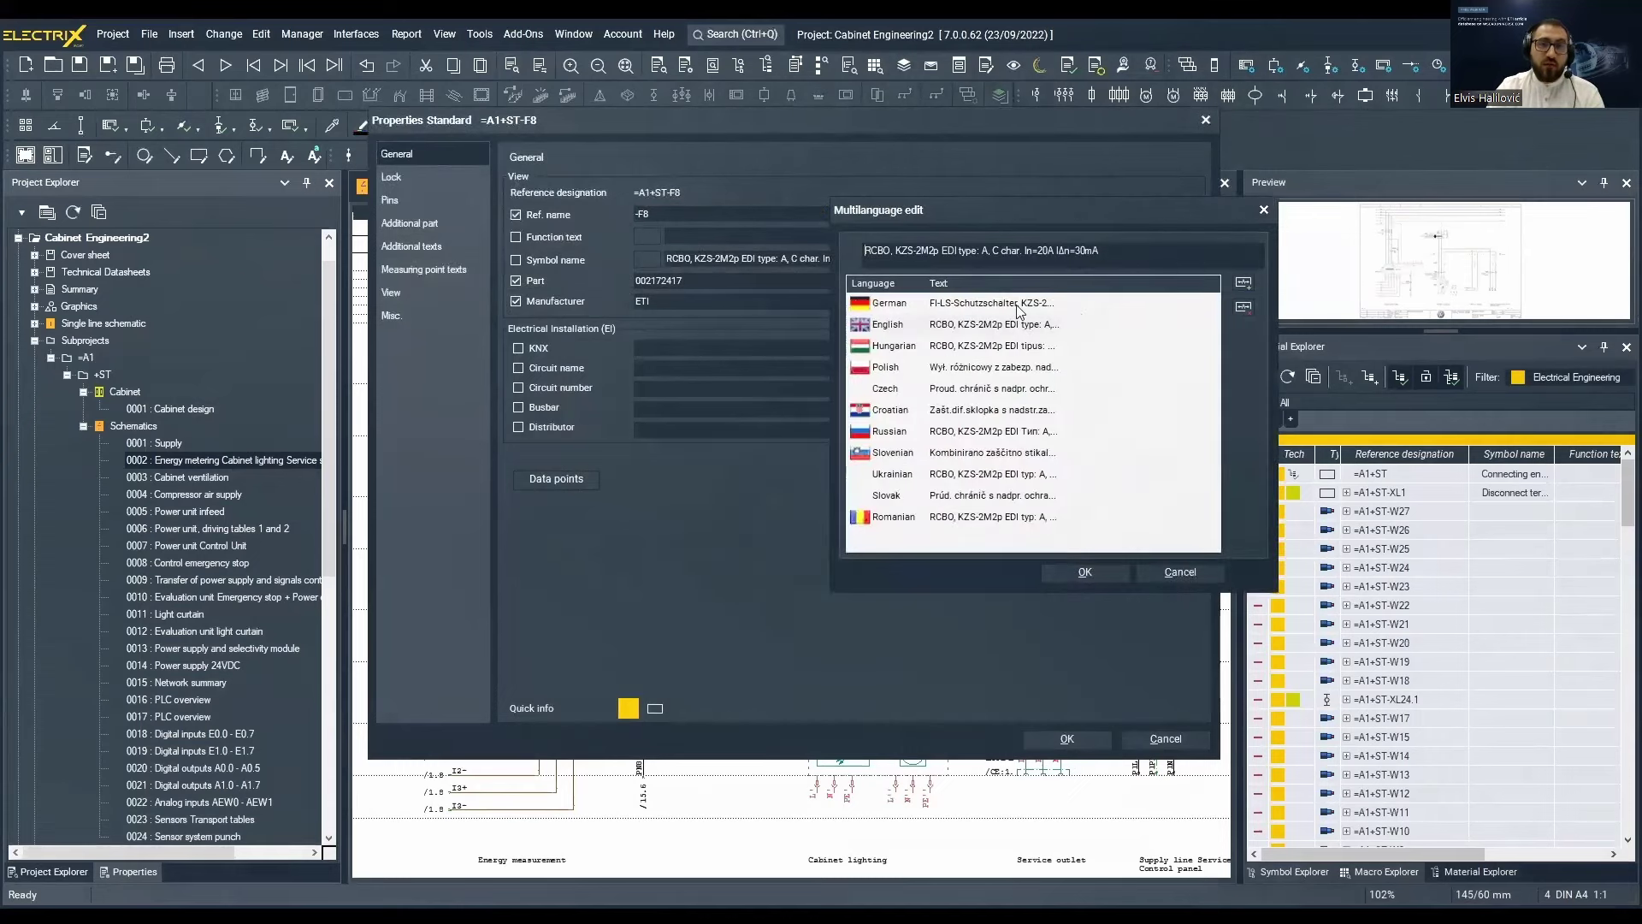
pyautogui.click(1018, 308)
pyautogui.click(1033, 325)
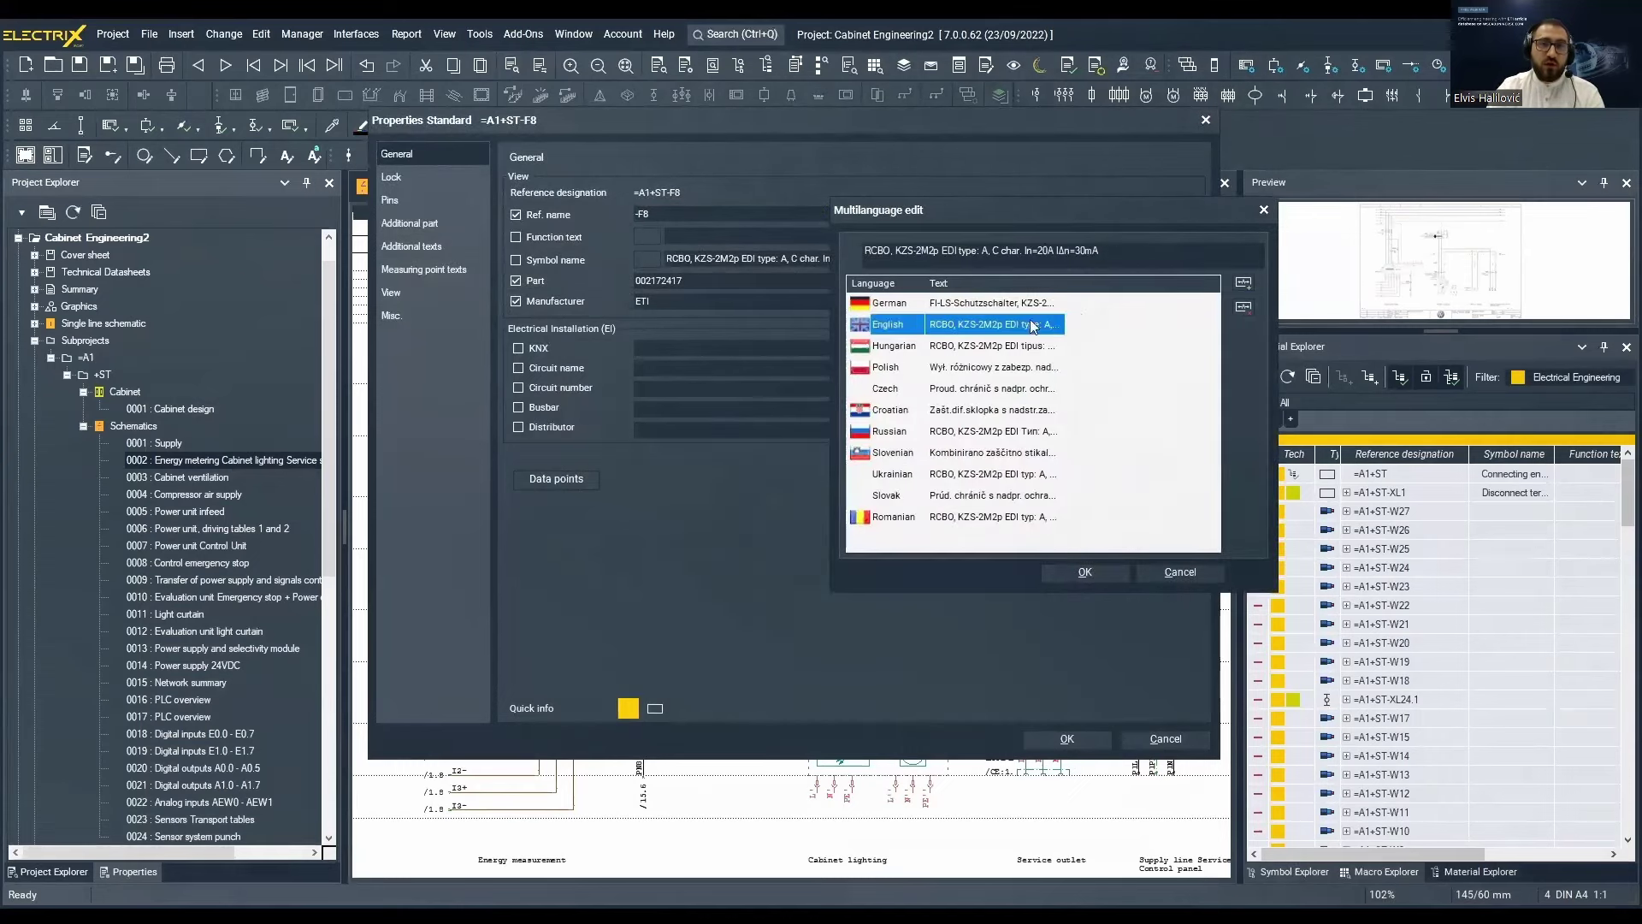
pyautogui.click(999, 354)
pyautogui.click(992, 369)
pyautogui.click(971, 414)
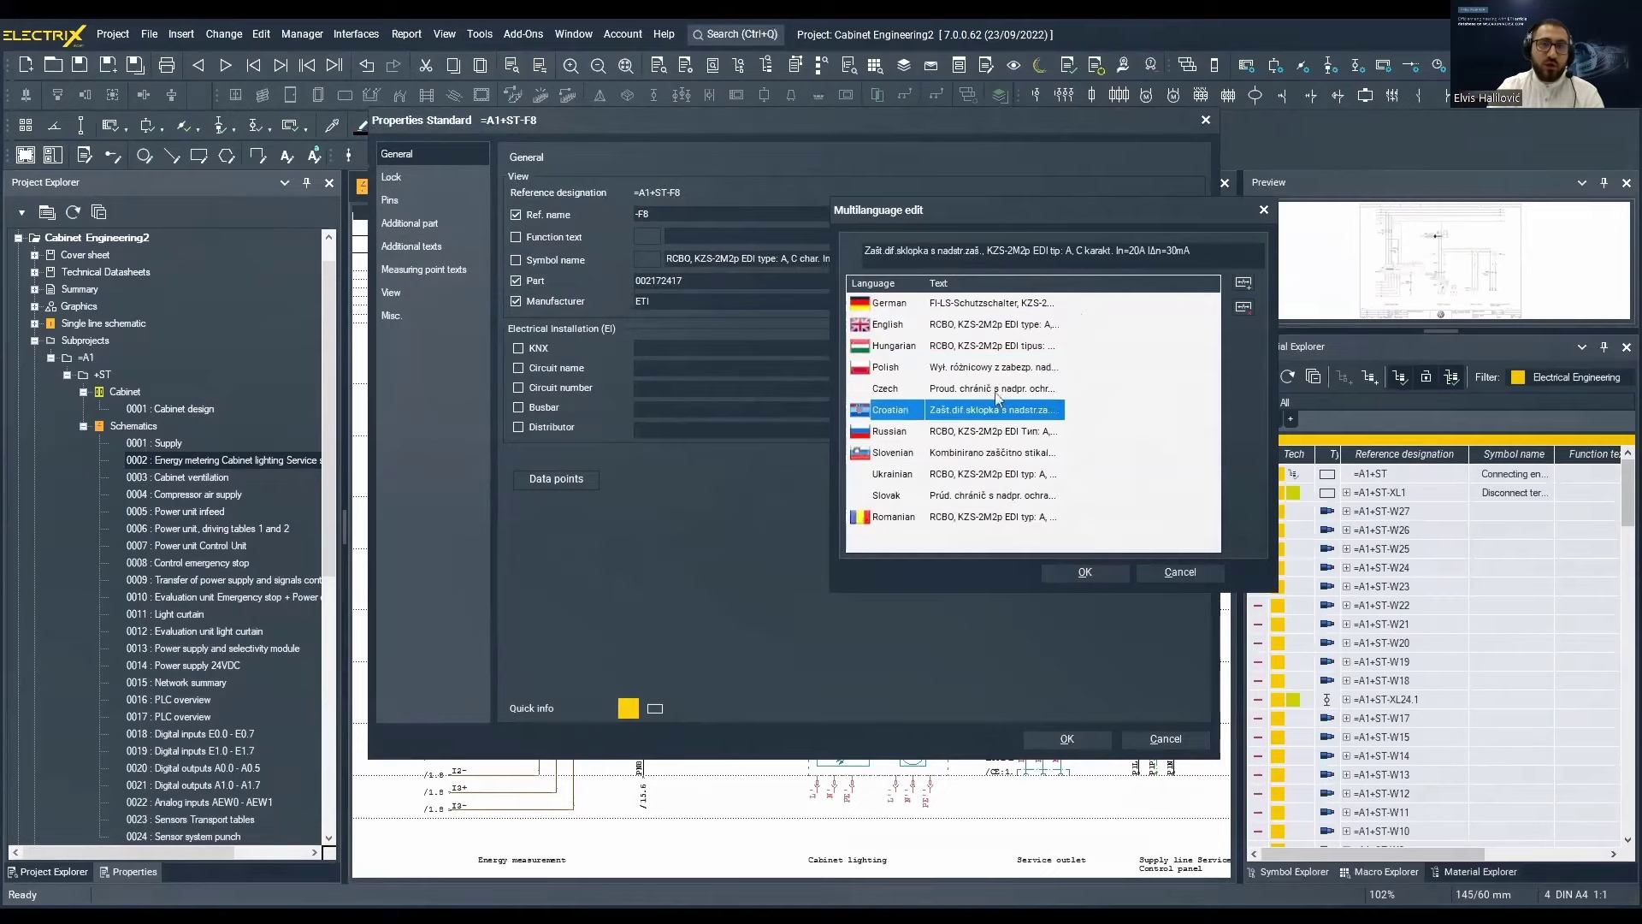
pyautogui.click(1267, 211)
pyautogui.click(1190, 280)
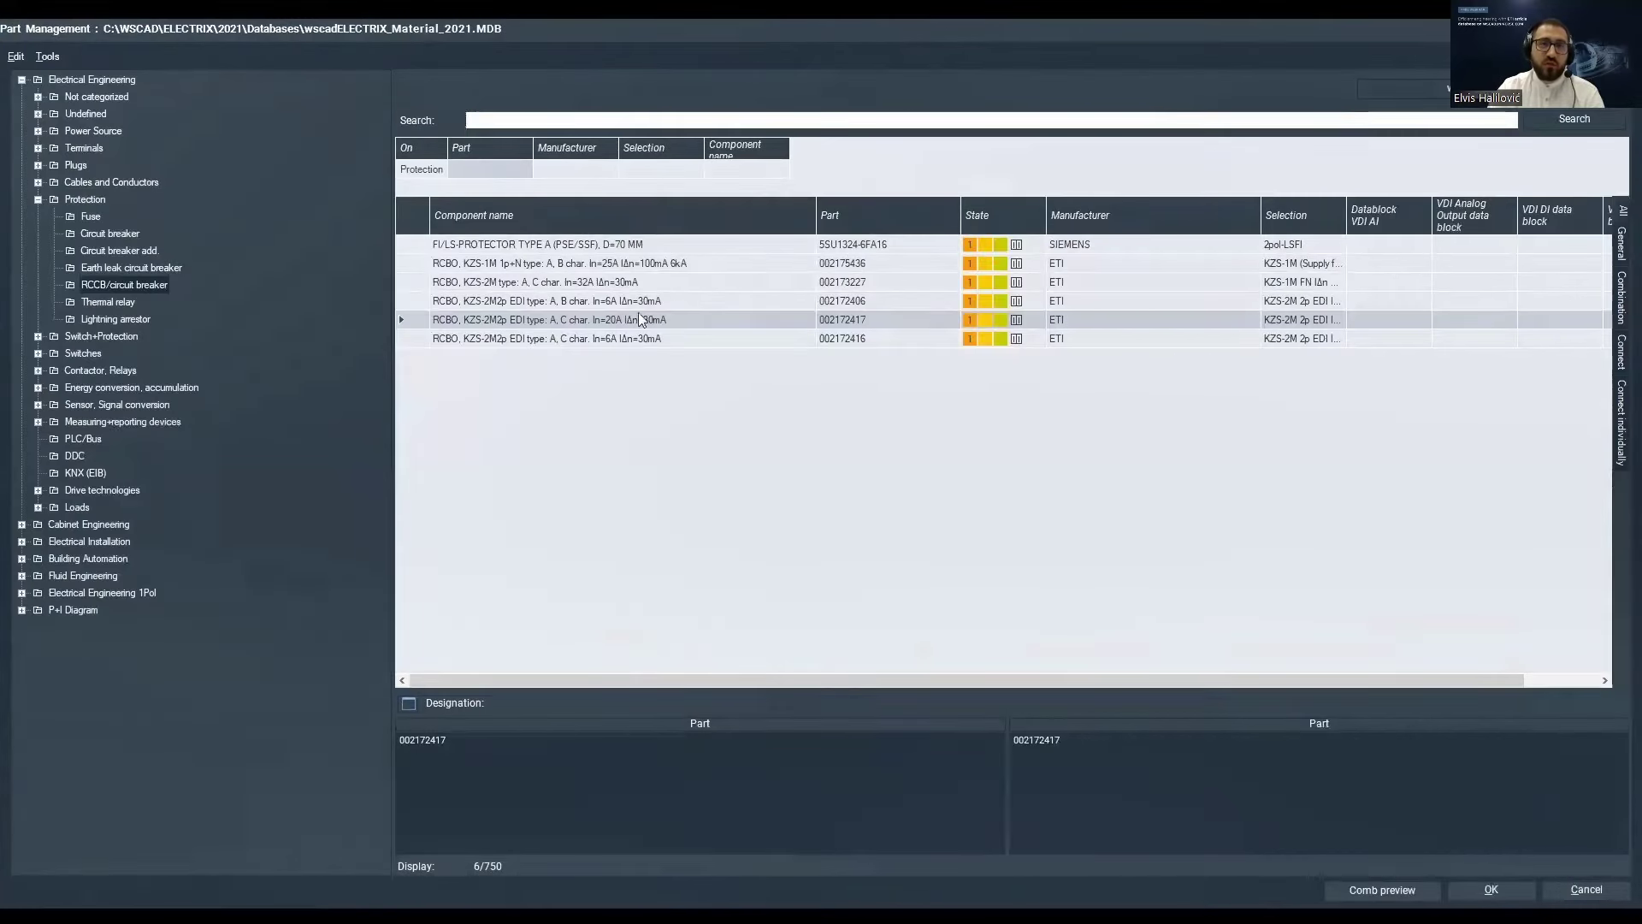
# Open part 002172417 for editing and check its 3D model and pin positions.
pyautogui.doubleClick(635, 320)
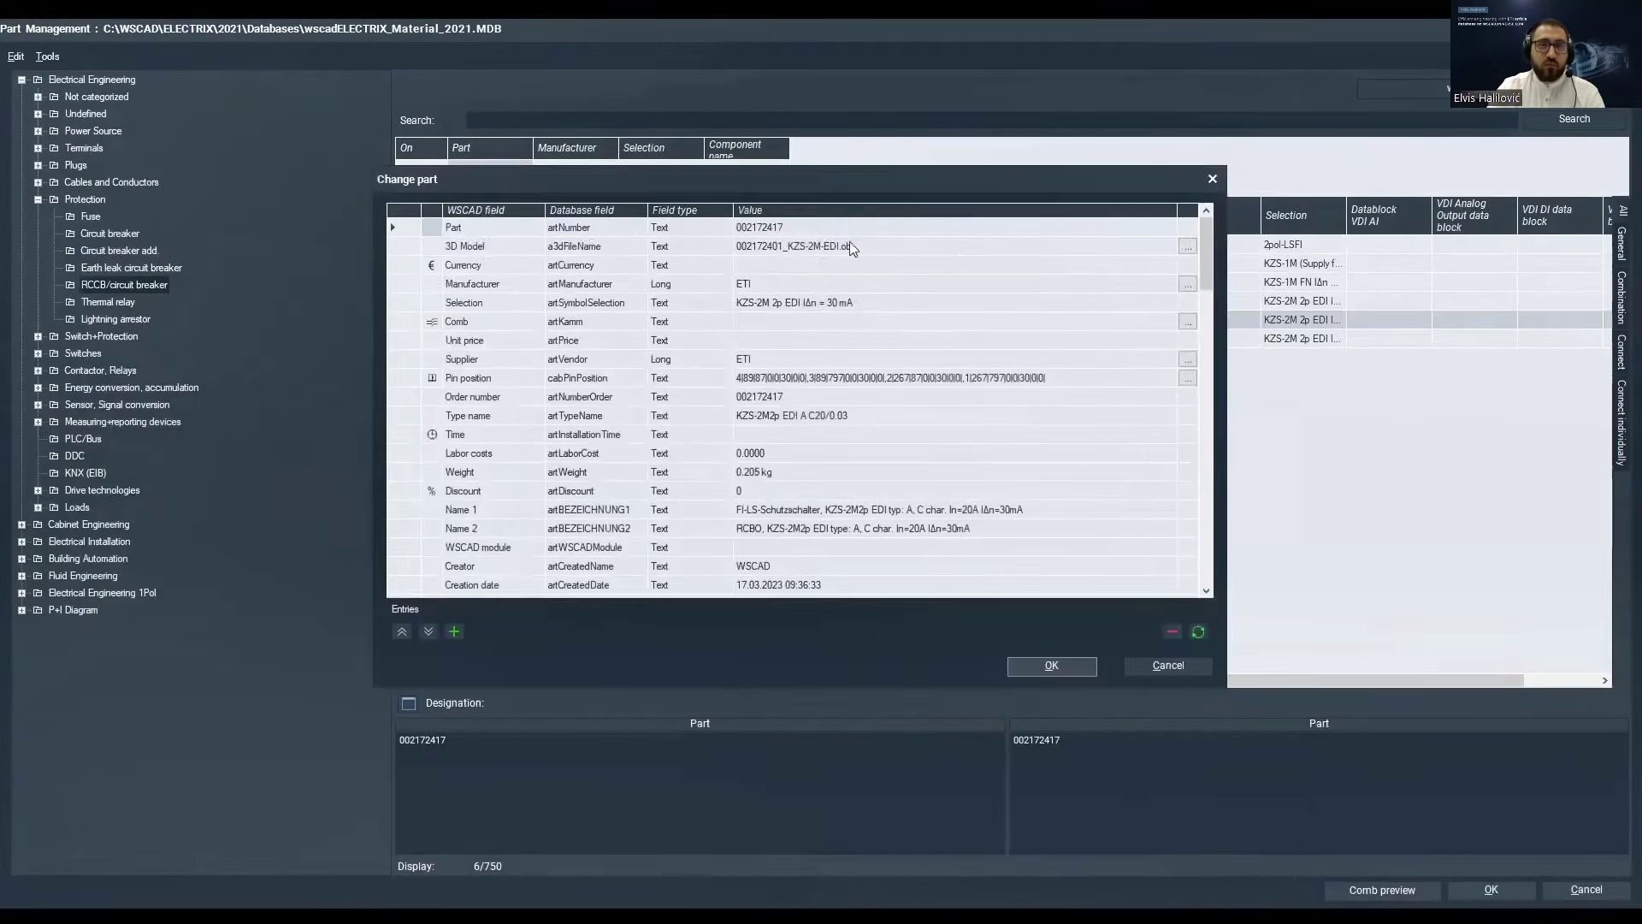
pyautogui.click(1189, 248)
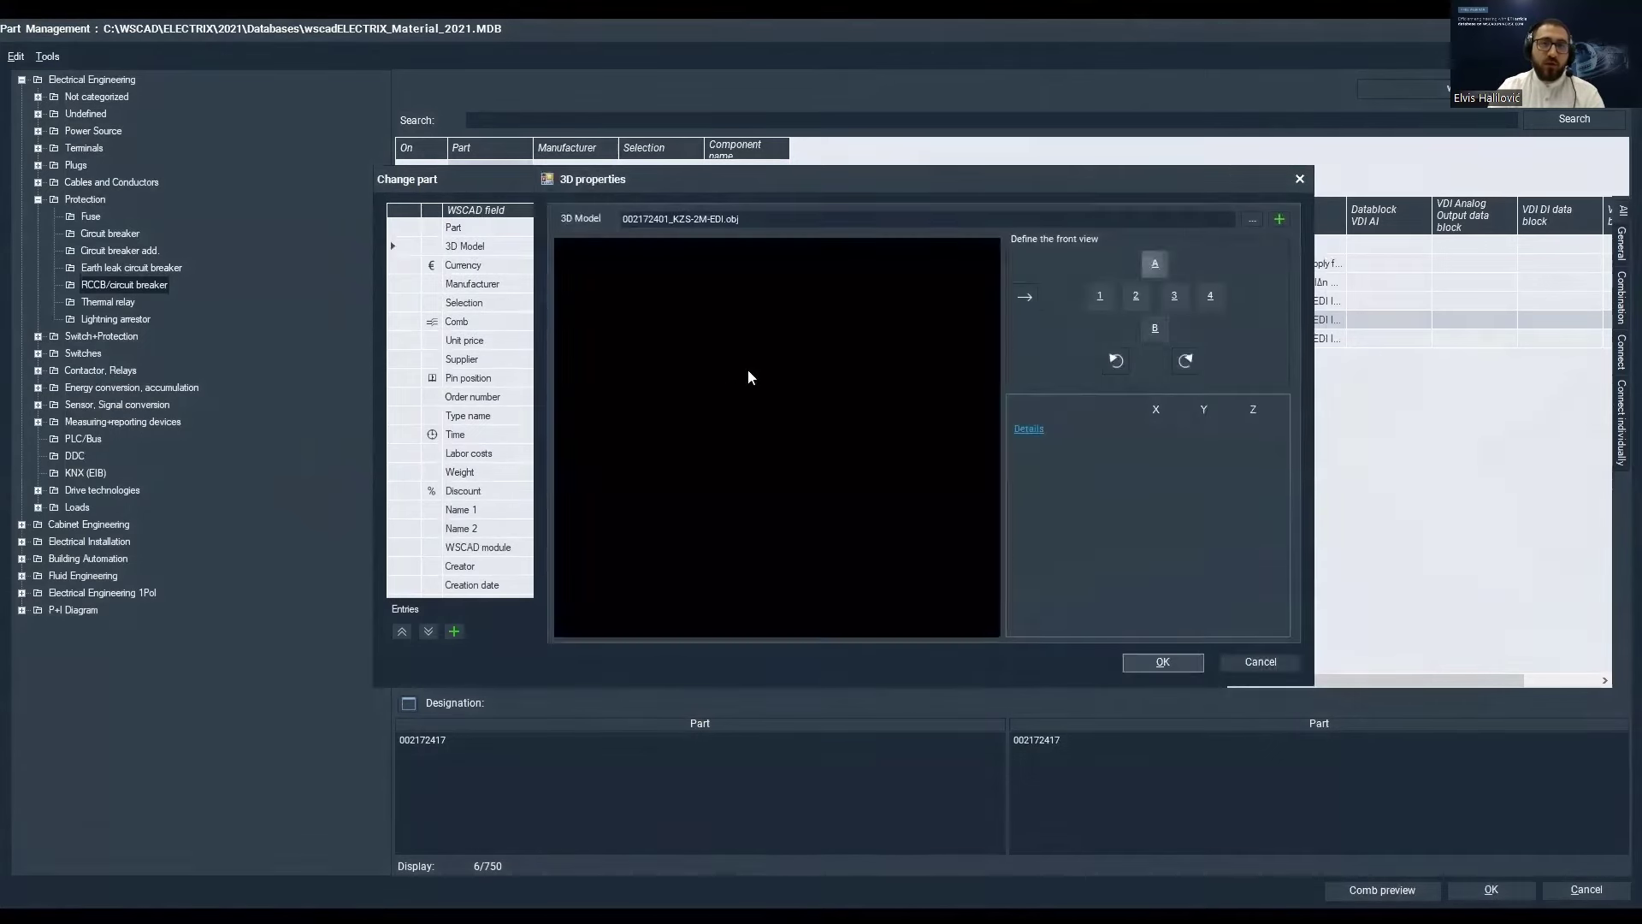
pyautogui.scroll(3, 784, 428)
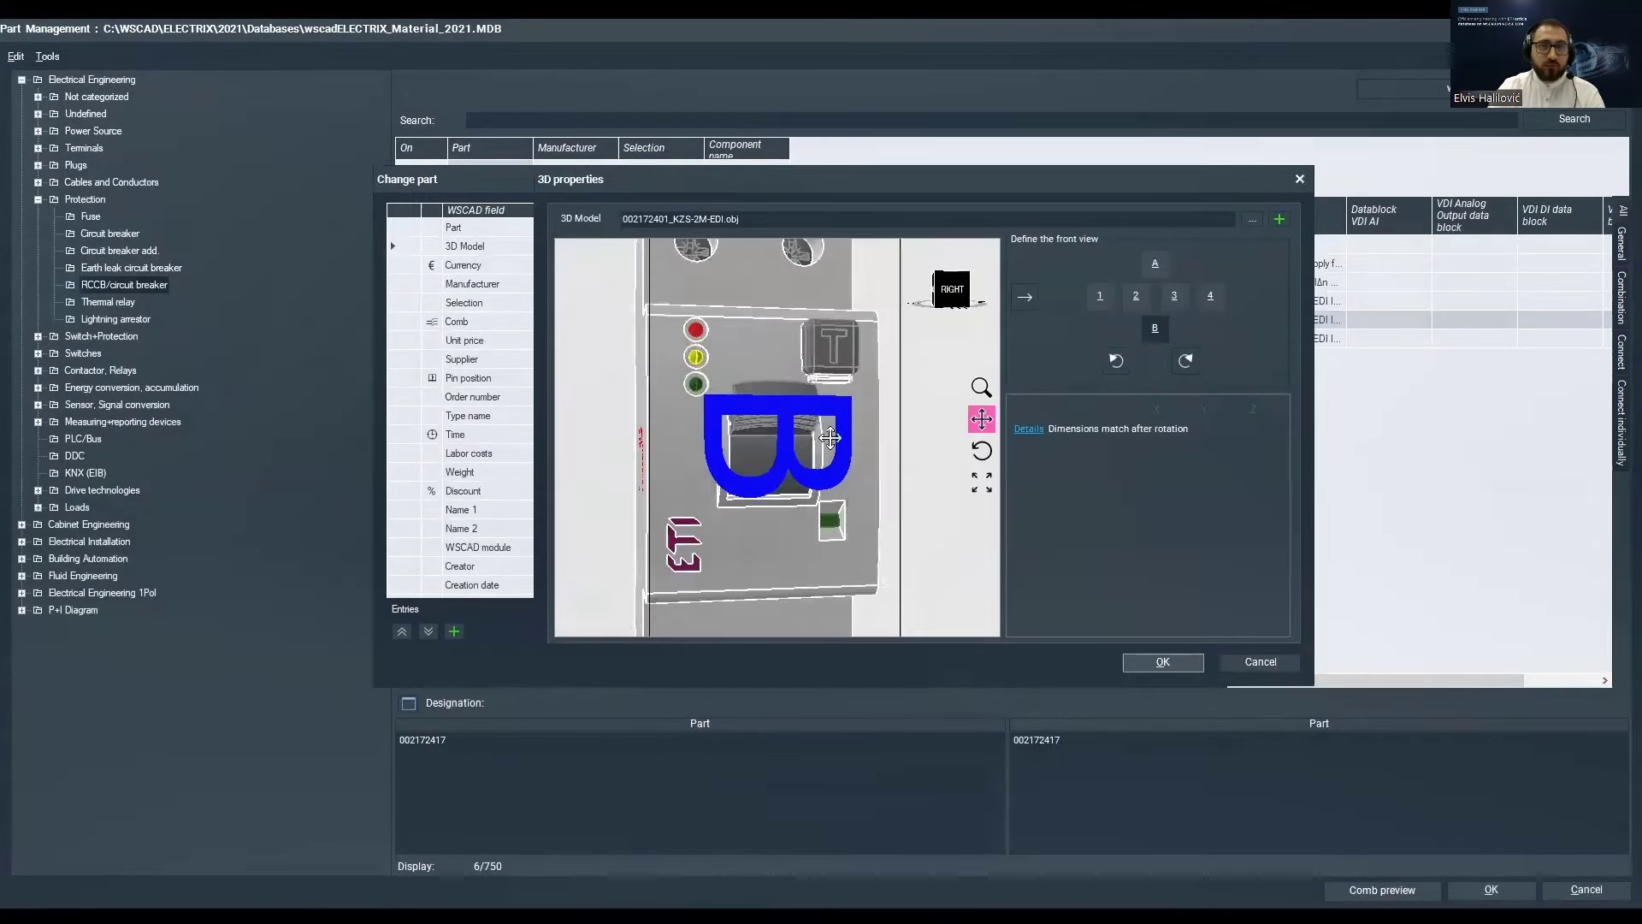
pyautogui.moveTo(785, 428); pyautogui.dragTo(760, 442)
pyautogui.click(946, 291)
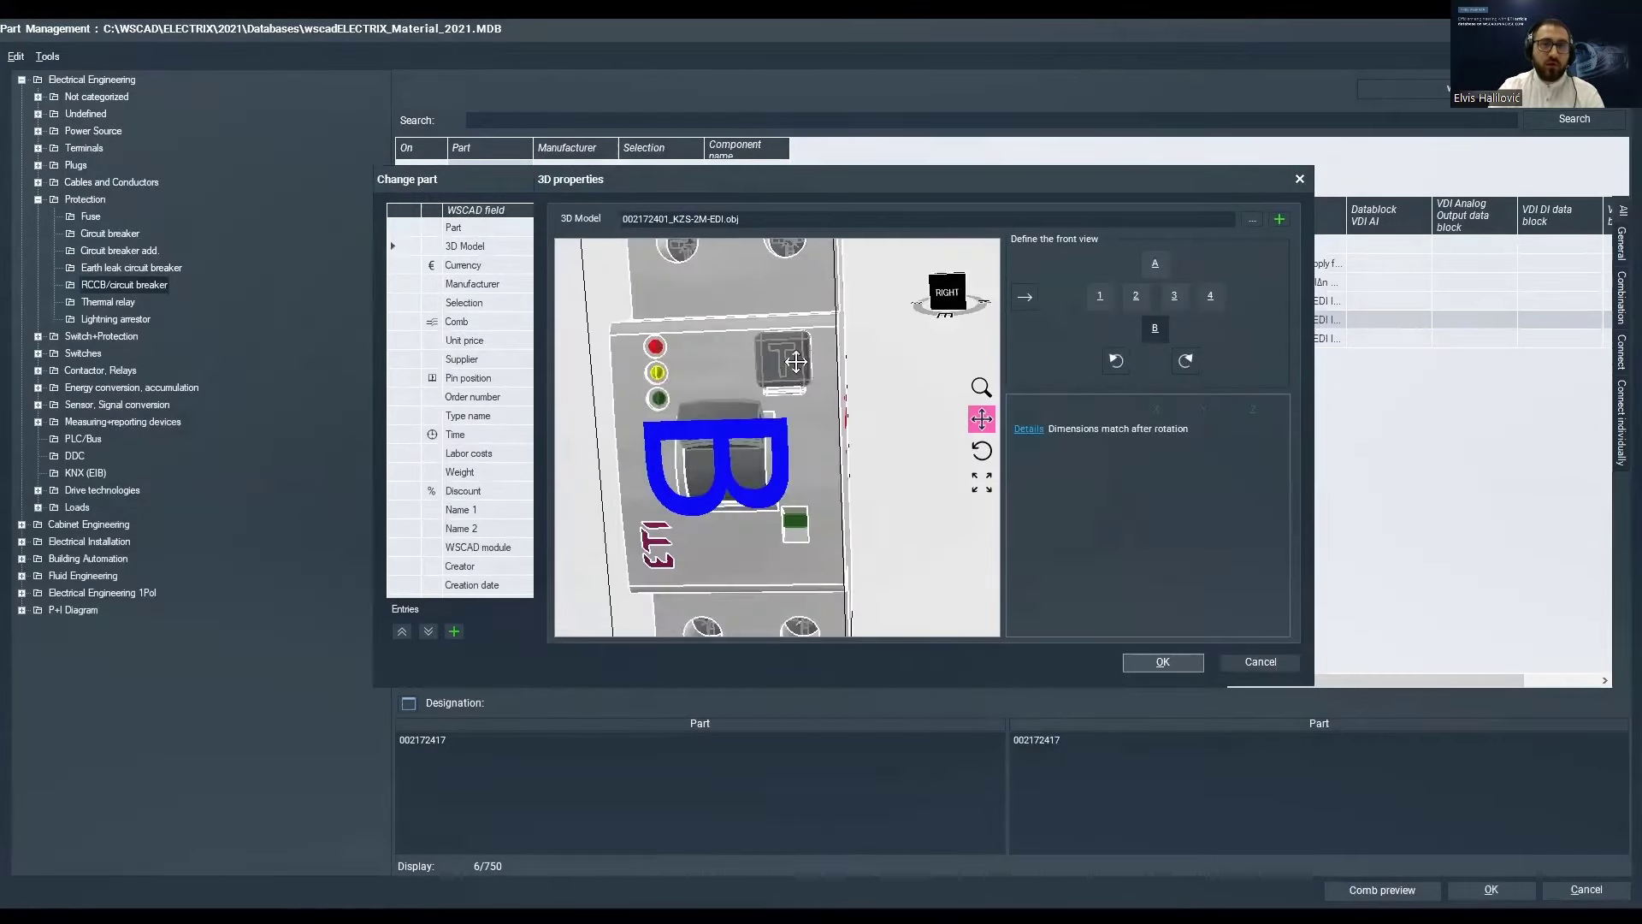
pyautogui.click(1297, 183)
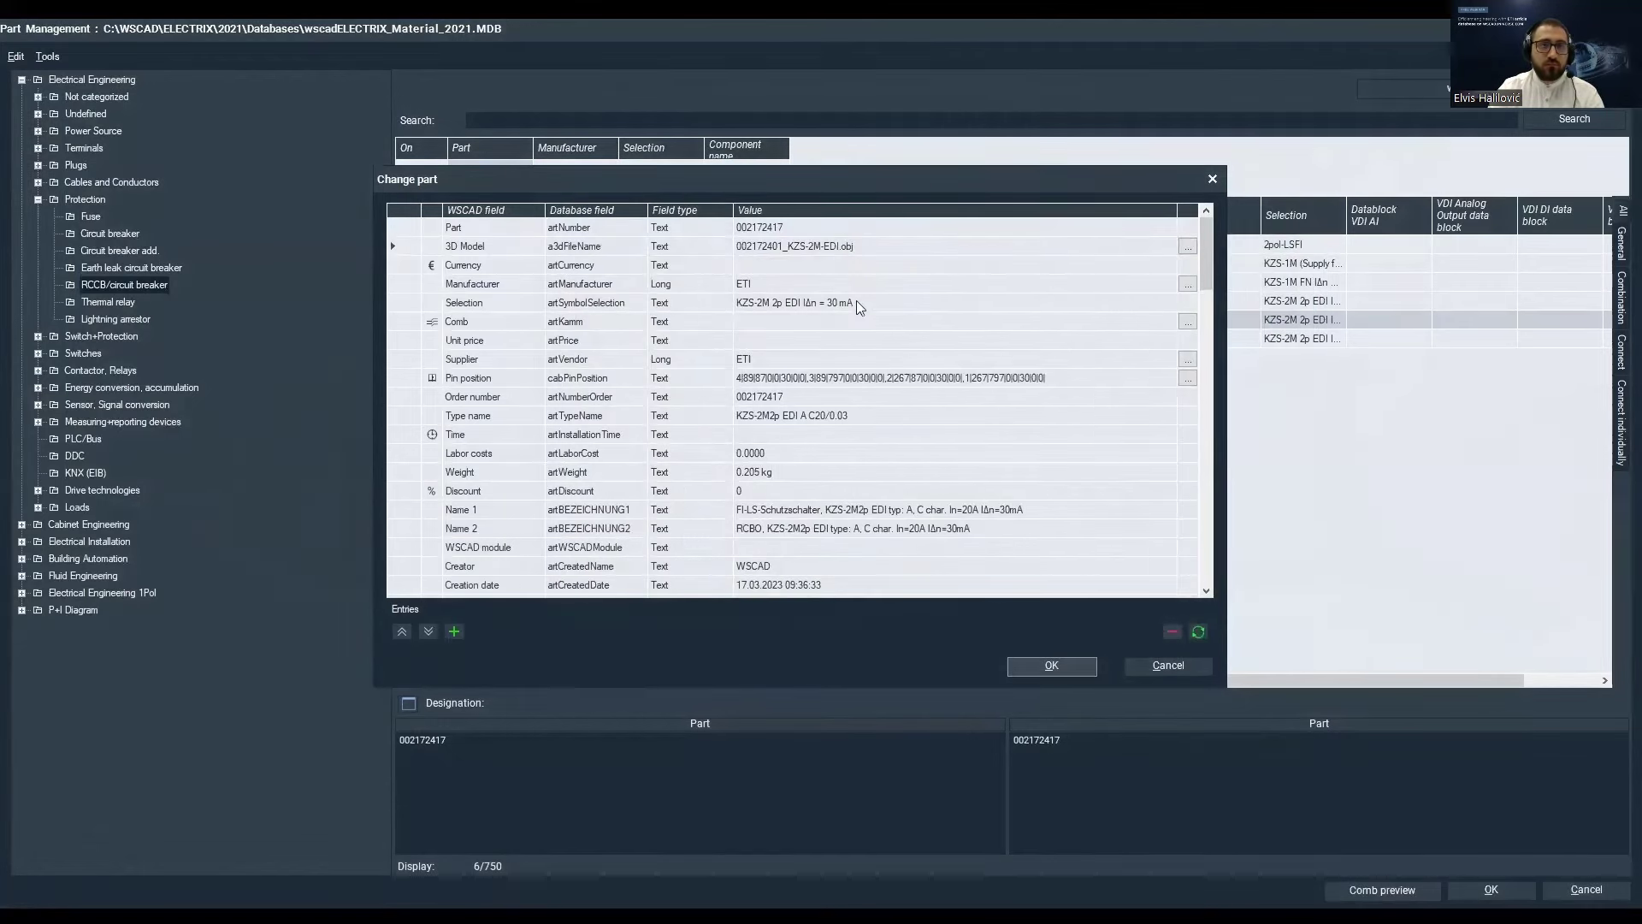
pyautogui.scroll(-1, 858, 303)
pyautogui.click(1188, 322)
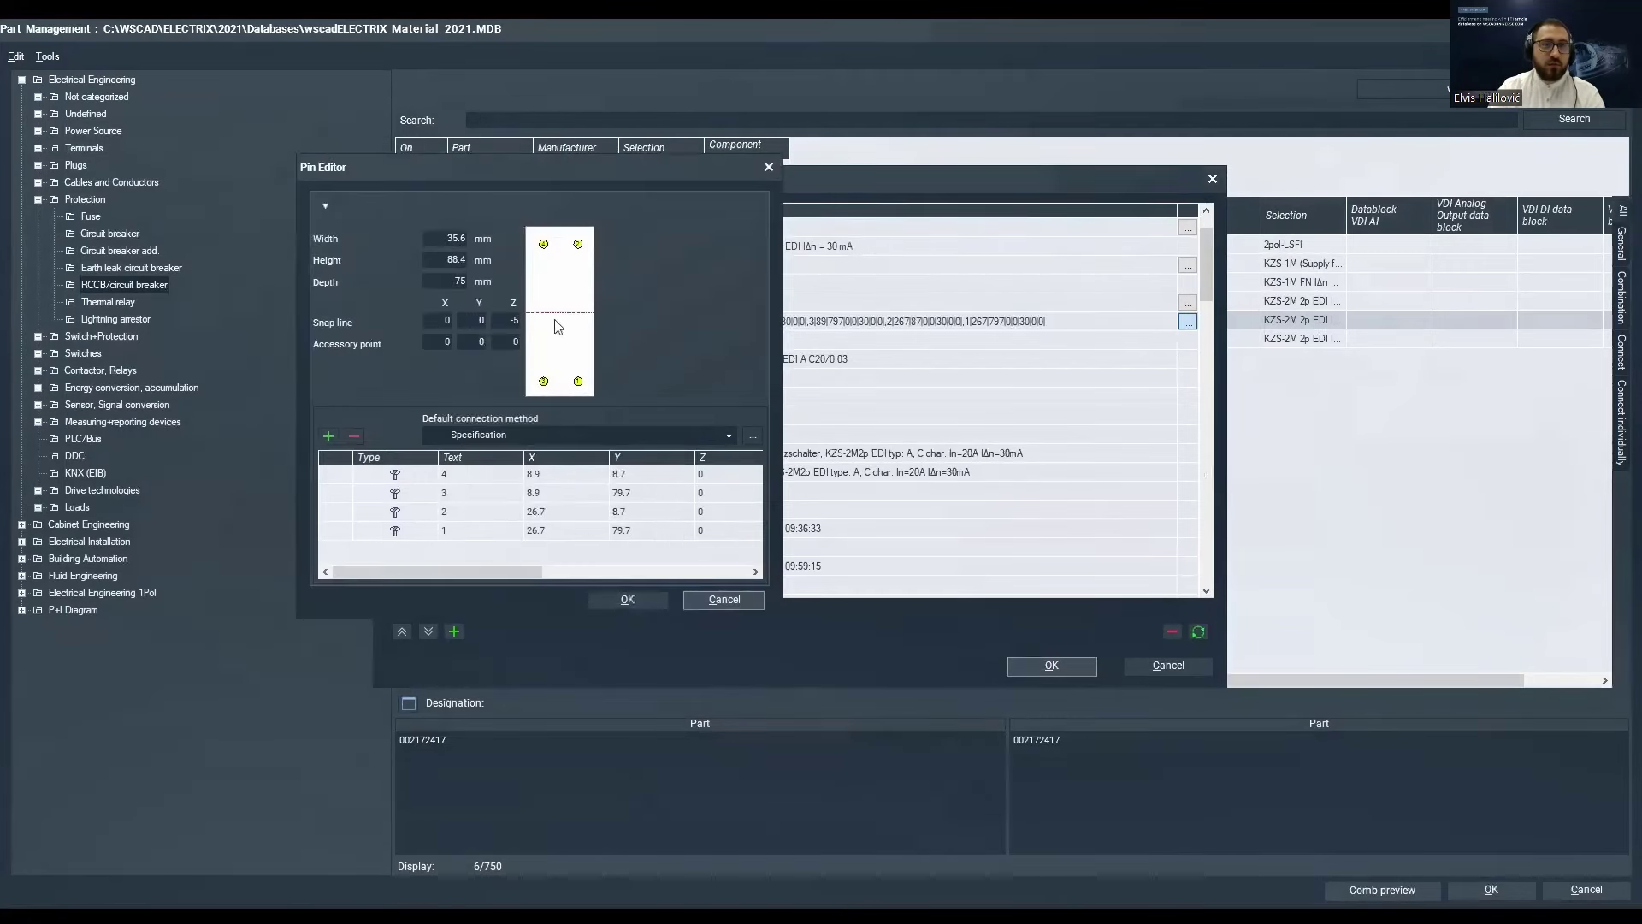
pyautogui.click(768, 167)
# Review the part's weight, category, subcategory, width, height and depth fields.
pyautogui.scroll(-1, 851, 312)
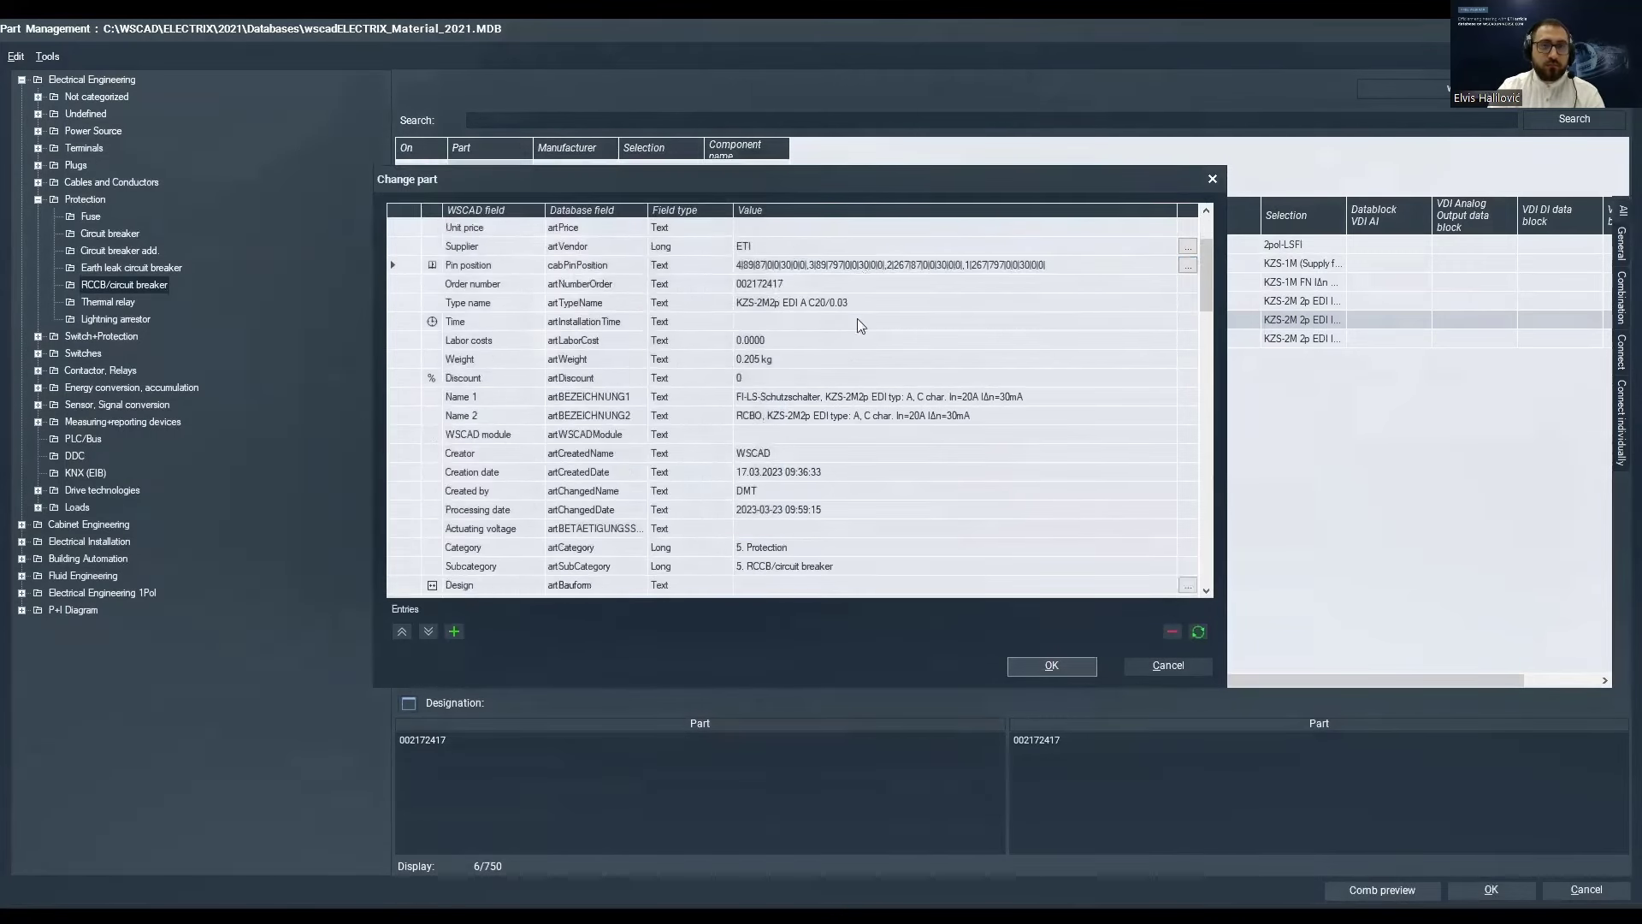
pyautogui.click(767, 363)
pyautogui.scroll(-2, 804, 377)
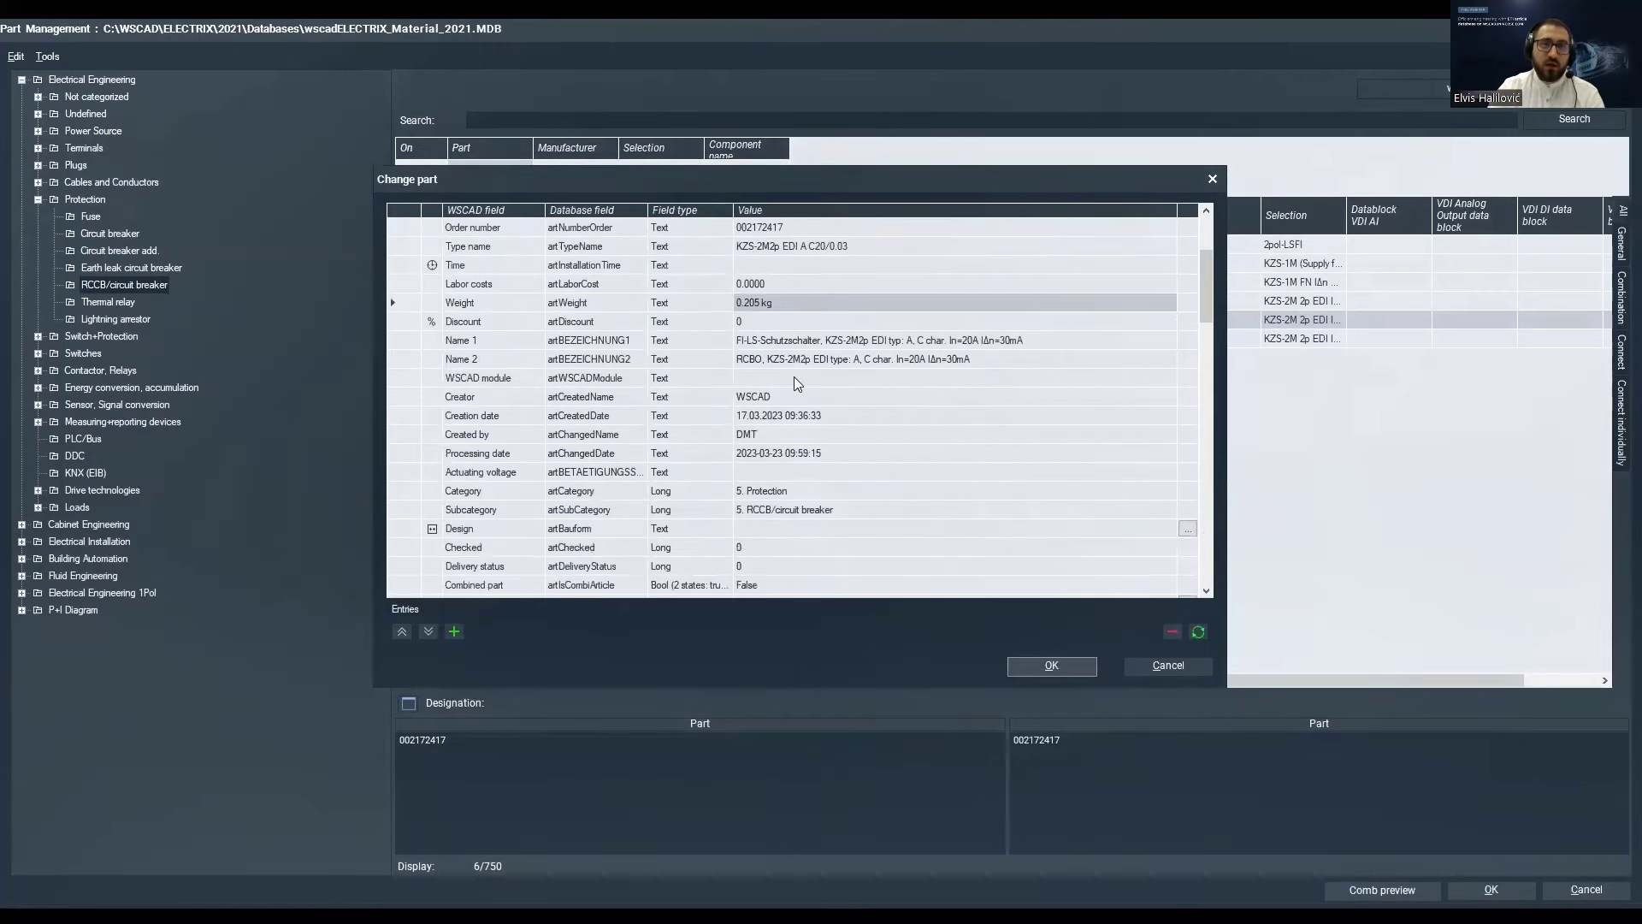
pyautogui.click(797, 435)
pyautogui.click(799, 454)
pyautogui.scroll(-2, 800, 455)
pyautogui.click(772, 513)
pyautogui.click(766, 527)
pyautogui.click(762, 546)
pyautogui.scroll(-2, 804, 496)
pyautogui.scroll(-1, 808, 483)
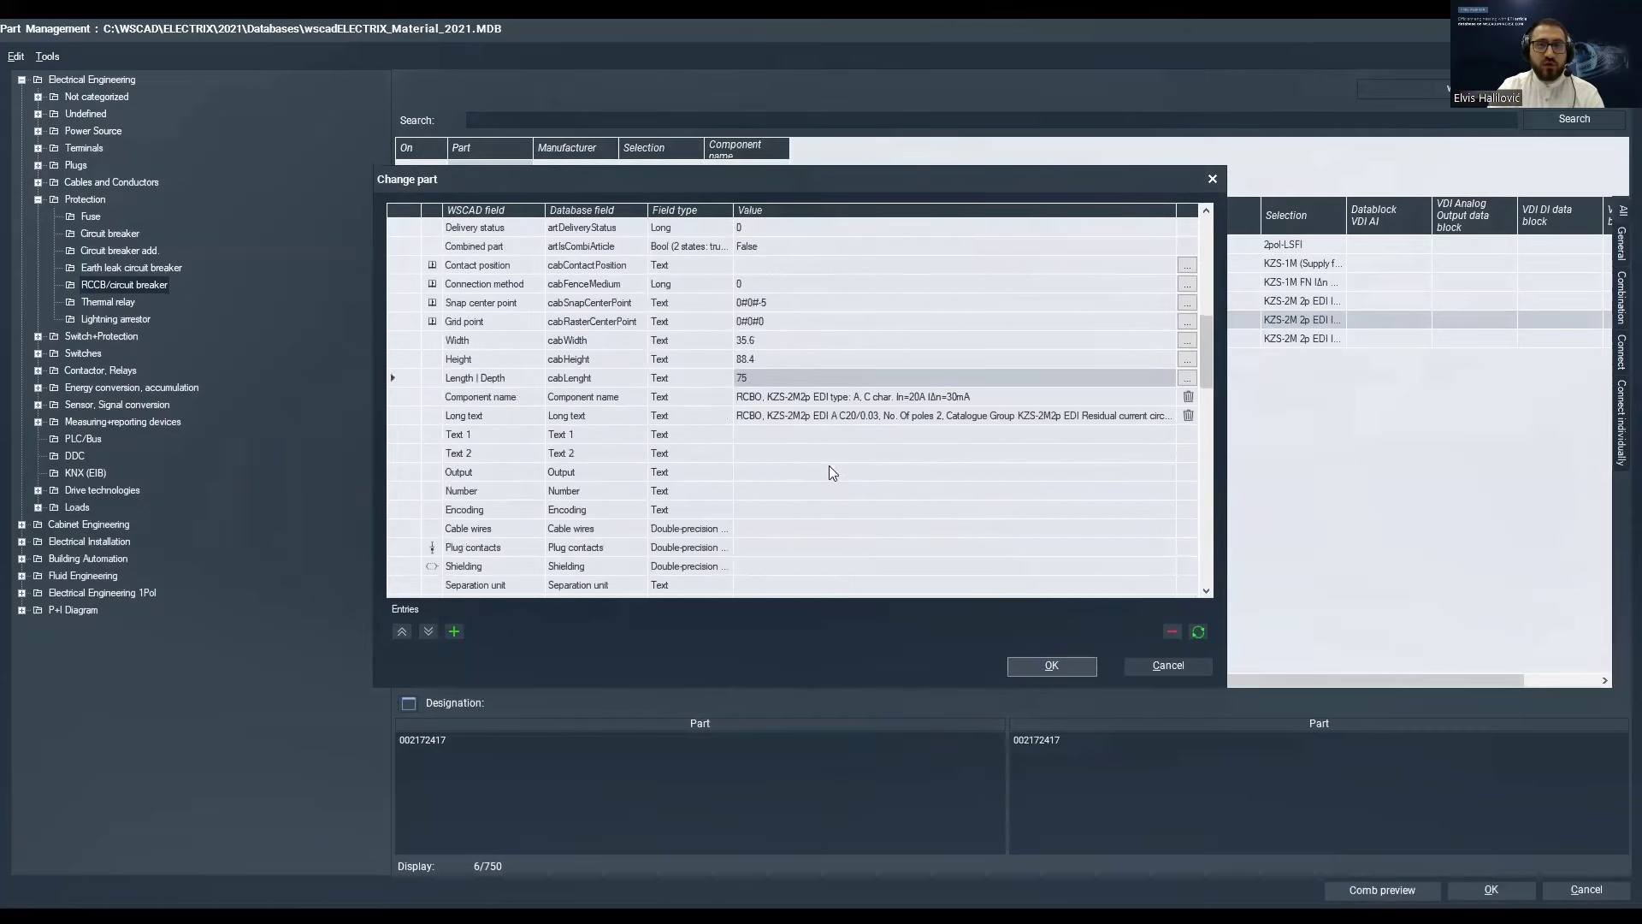
pyautogui.scroll(-3, 834, 462)
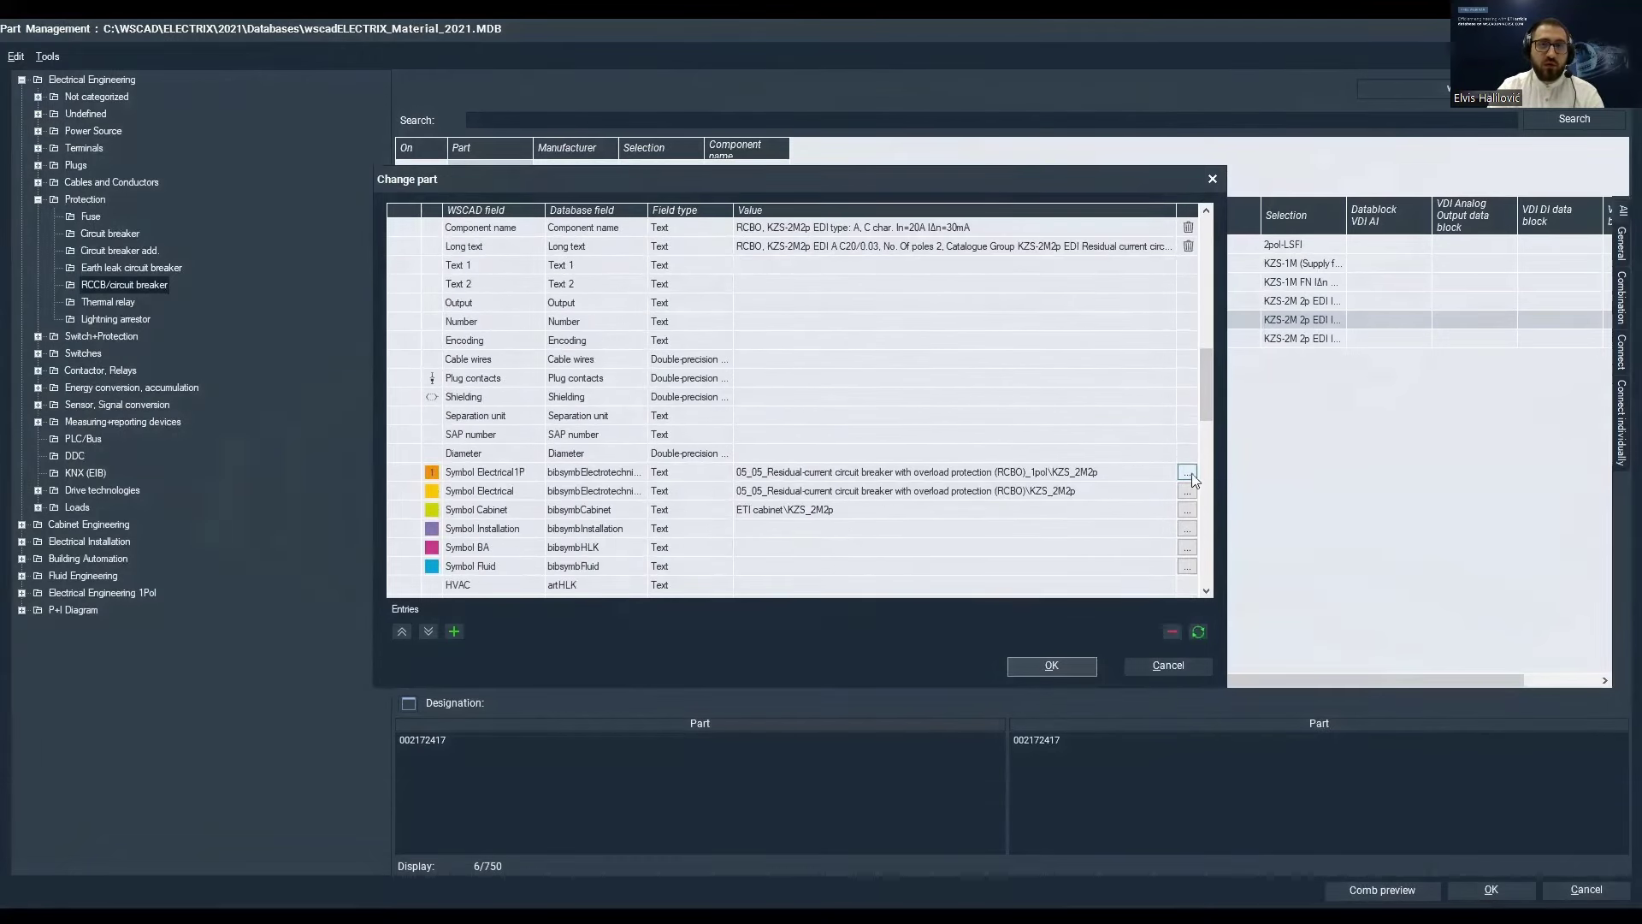
# Set KZS_2M2p as both the single-pole schematic symbol and the cabinet symbol.
pyautogui.click(1188, 472)
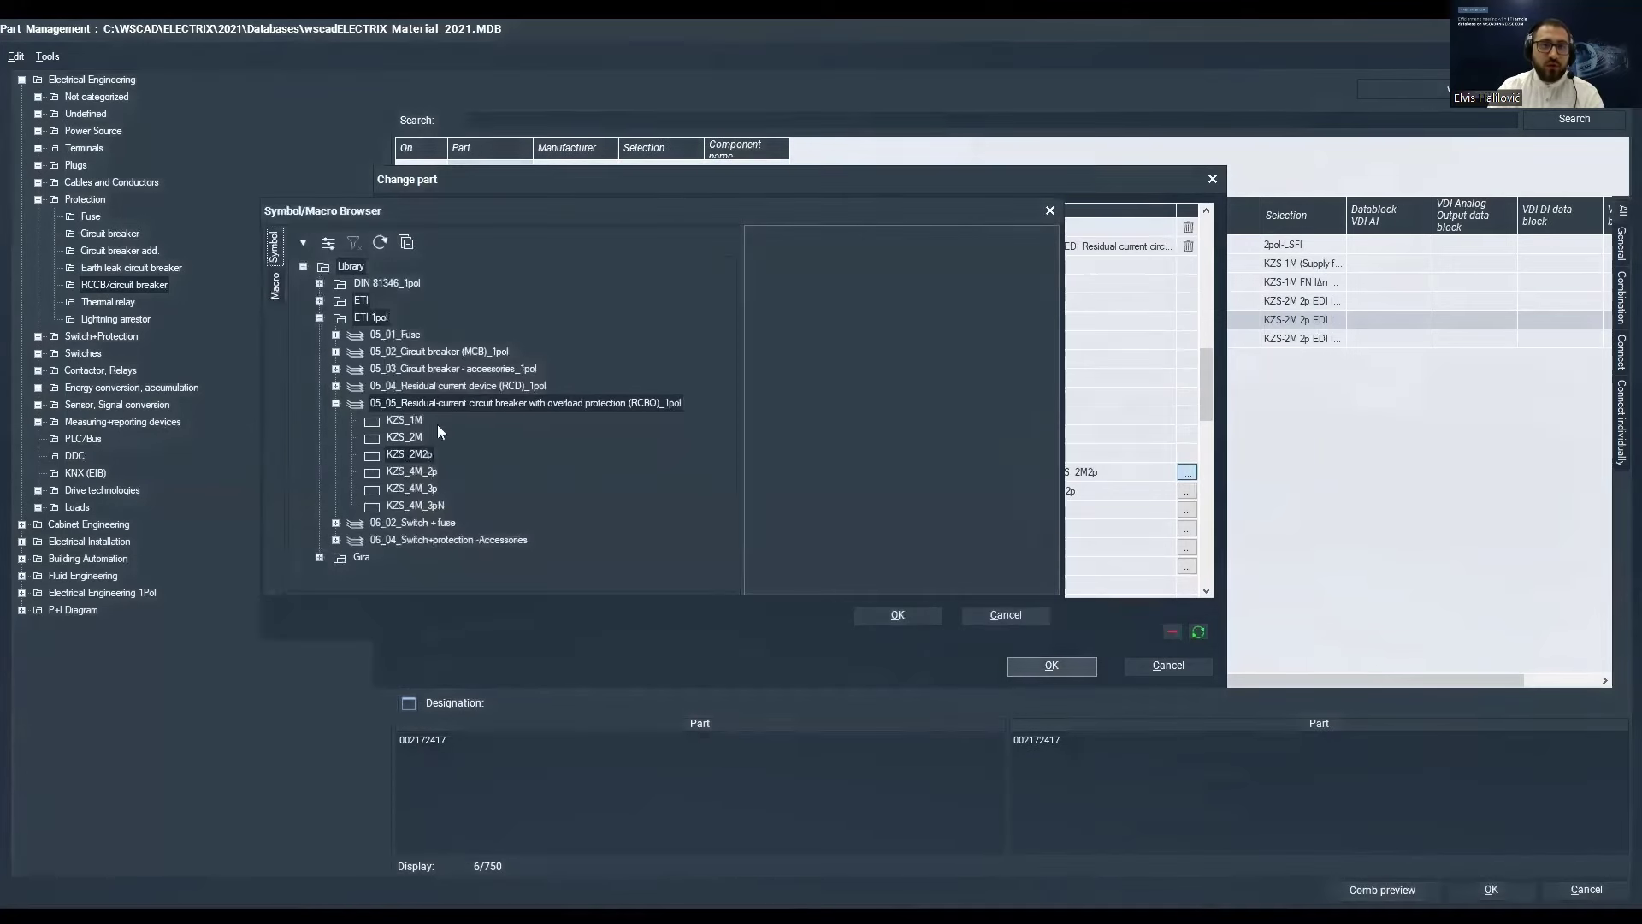
pyautogui.click(409, 454)
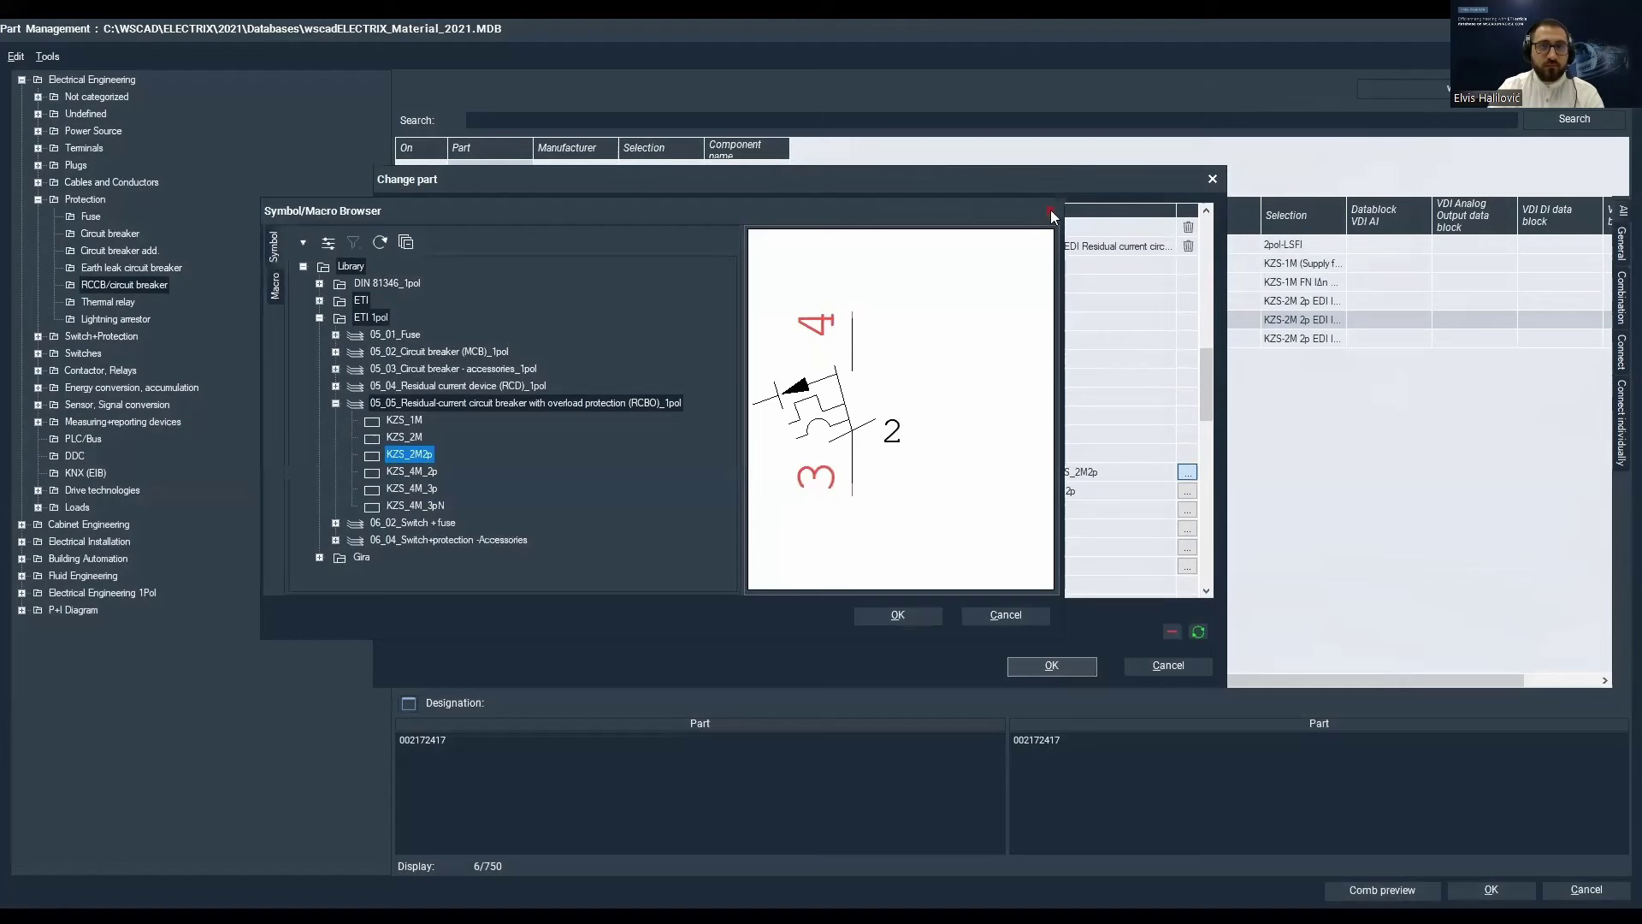
pyautogui.click(1051, 209)
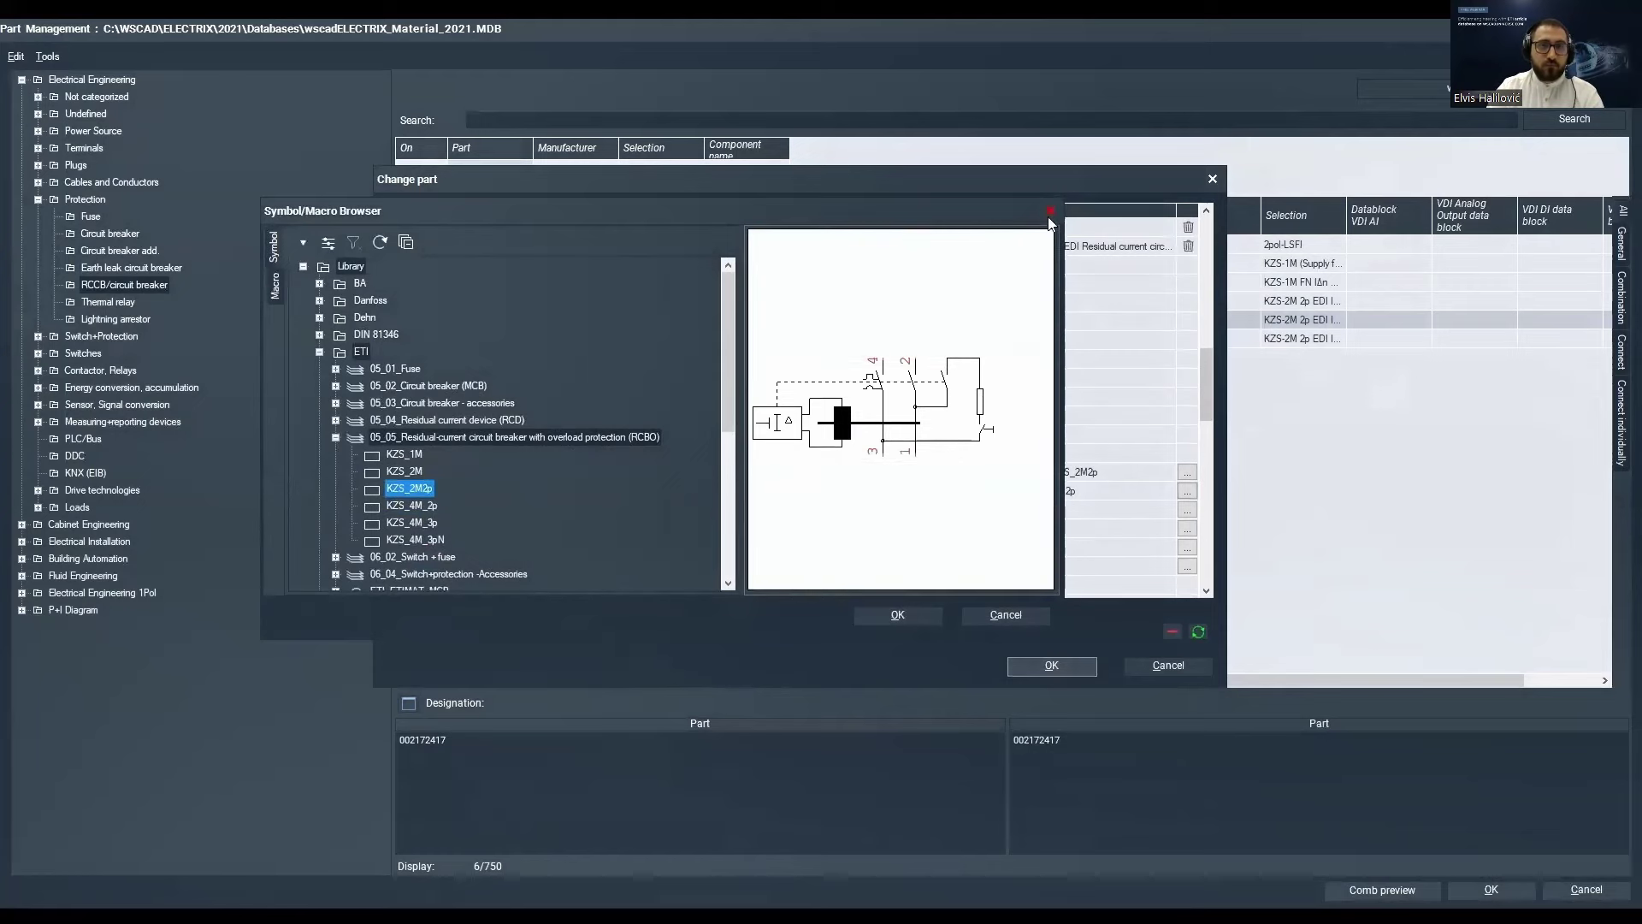
pyautogui.click(1050, 211)
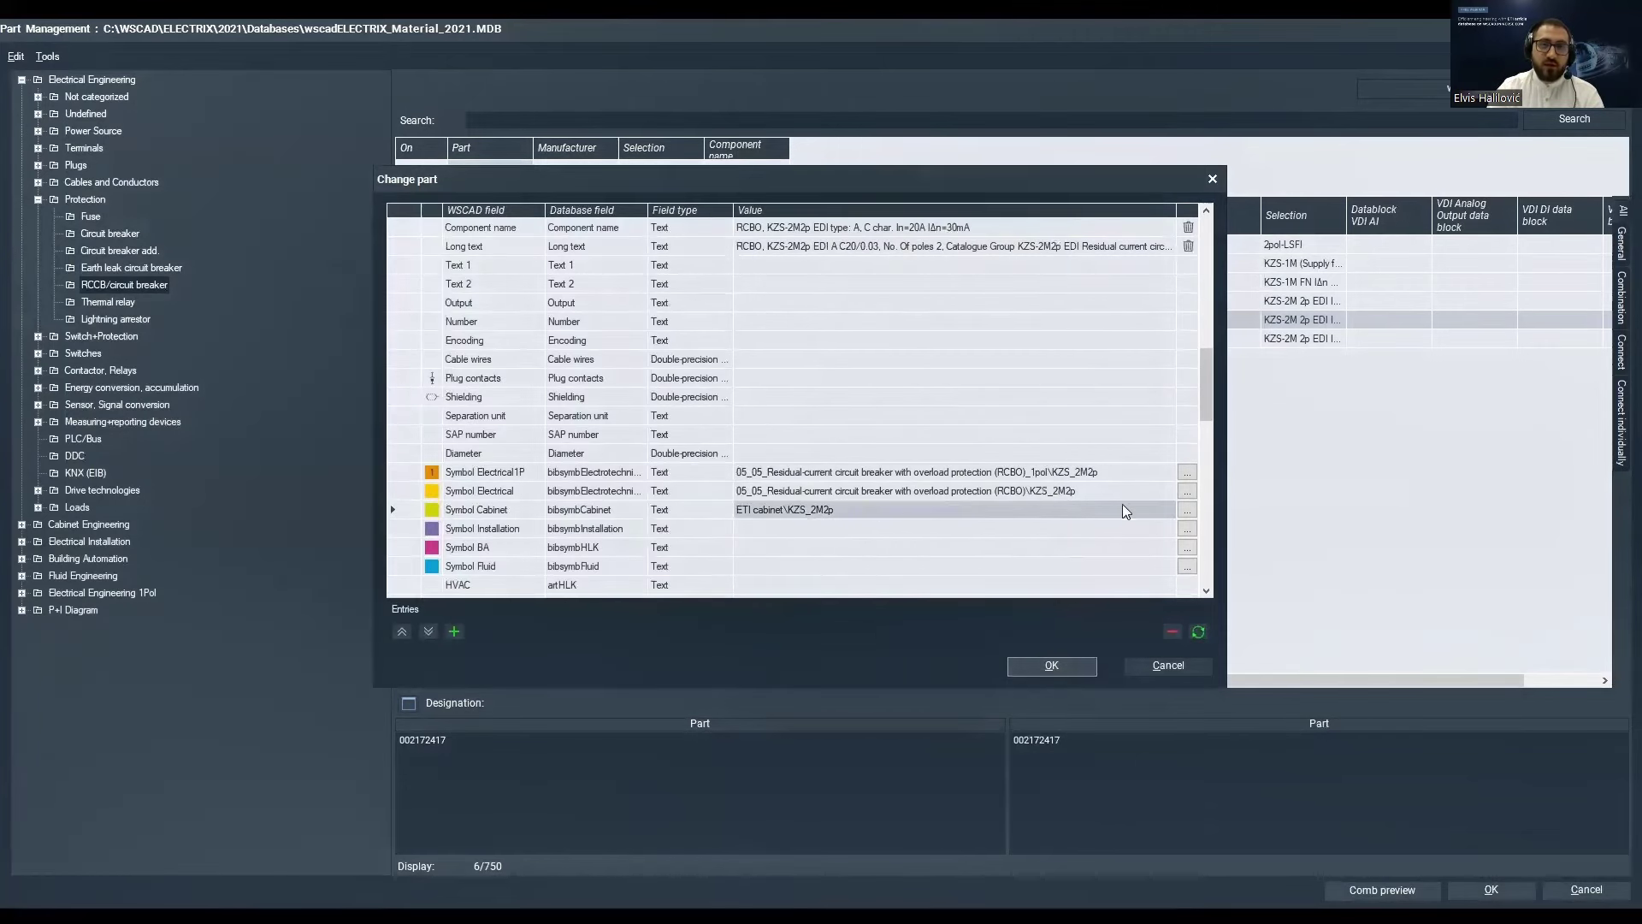
pyautogui.click(1187, 509)
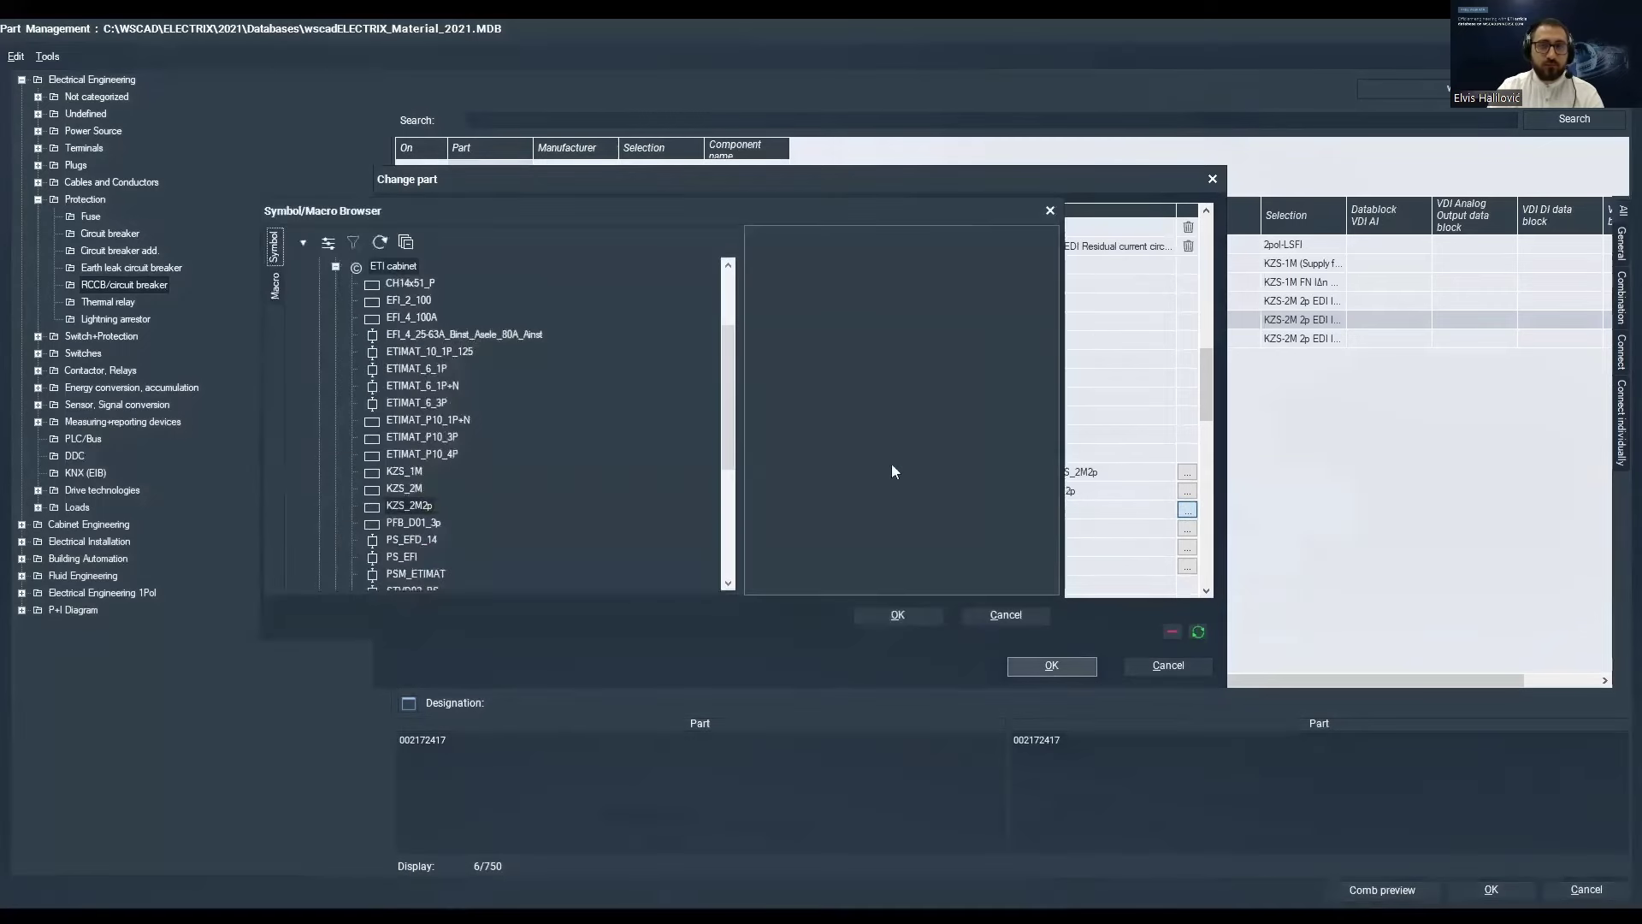
pyautogui.click(487, 522)
pyautogui.click(501, 505)
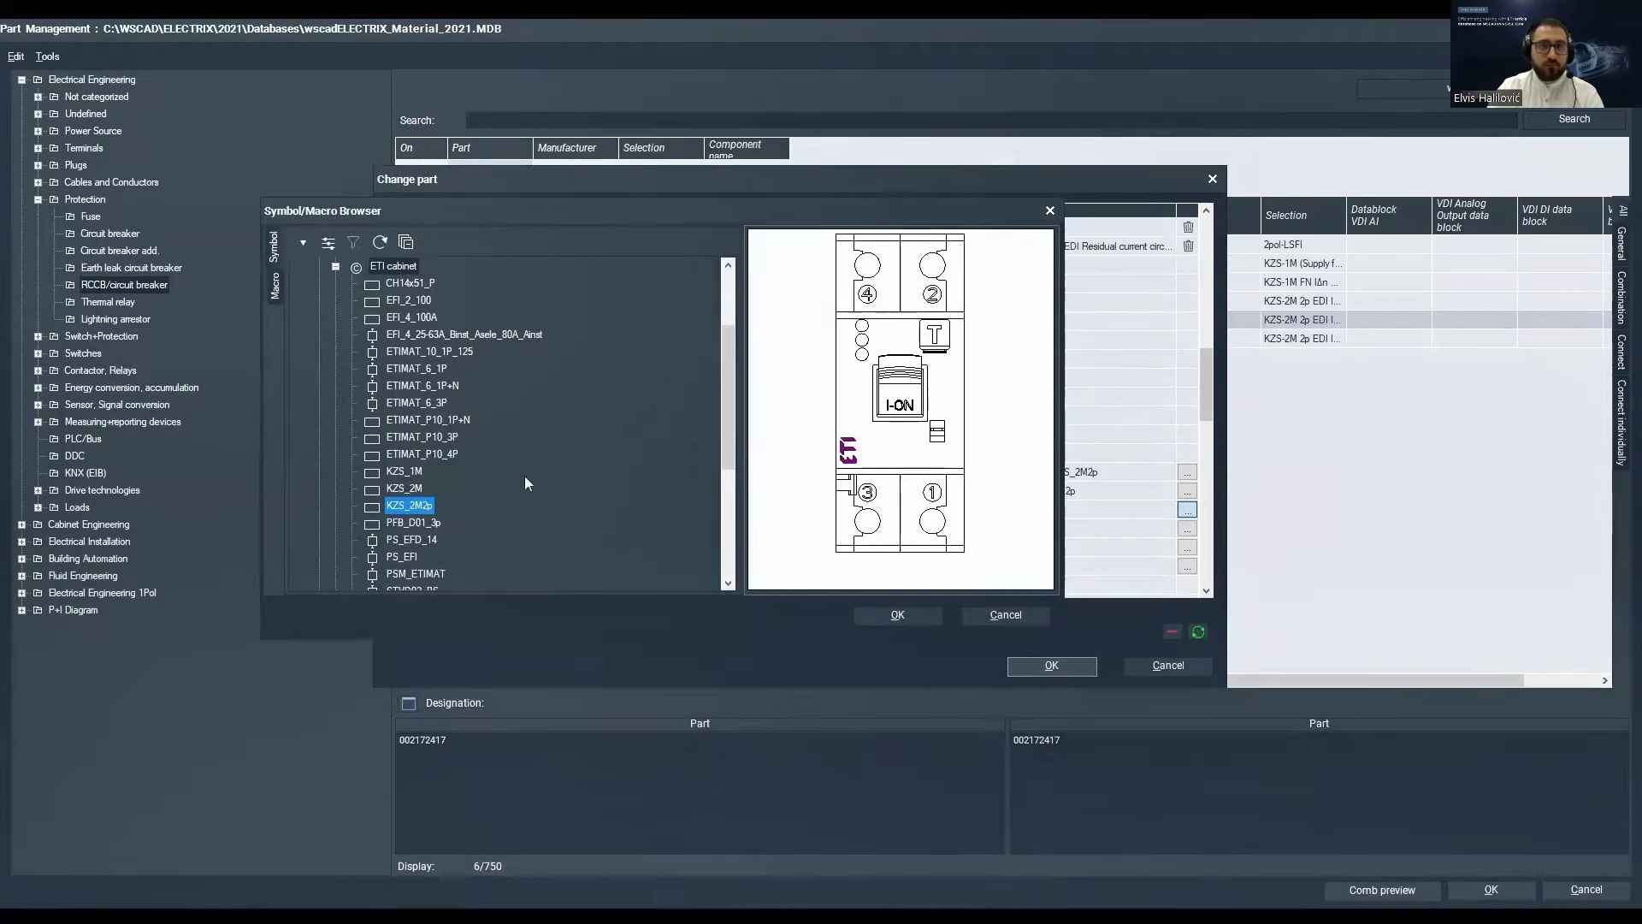
pyautogui.click(1050, 210)
# Check power dissipation, ambient temperature, frequency and 230 V voltage values, then save the part.
pyautogui.scroll(-6, 904, 379)
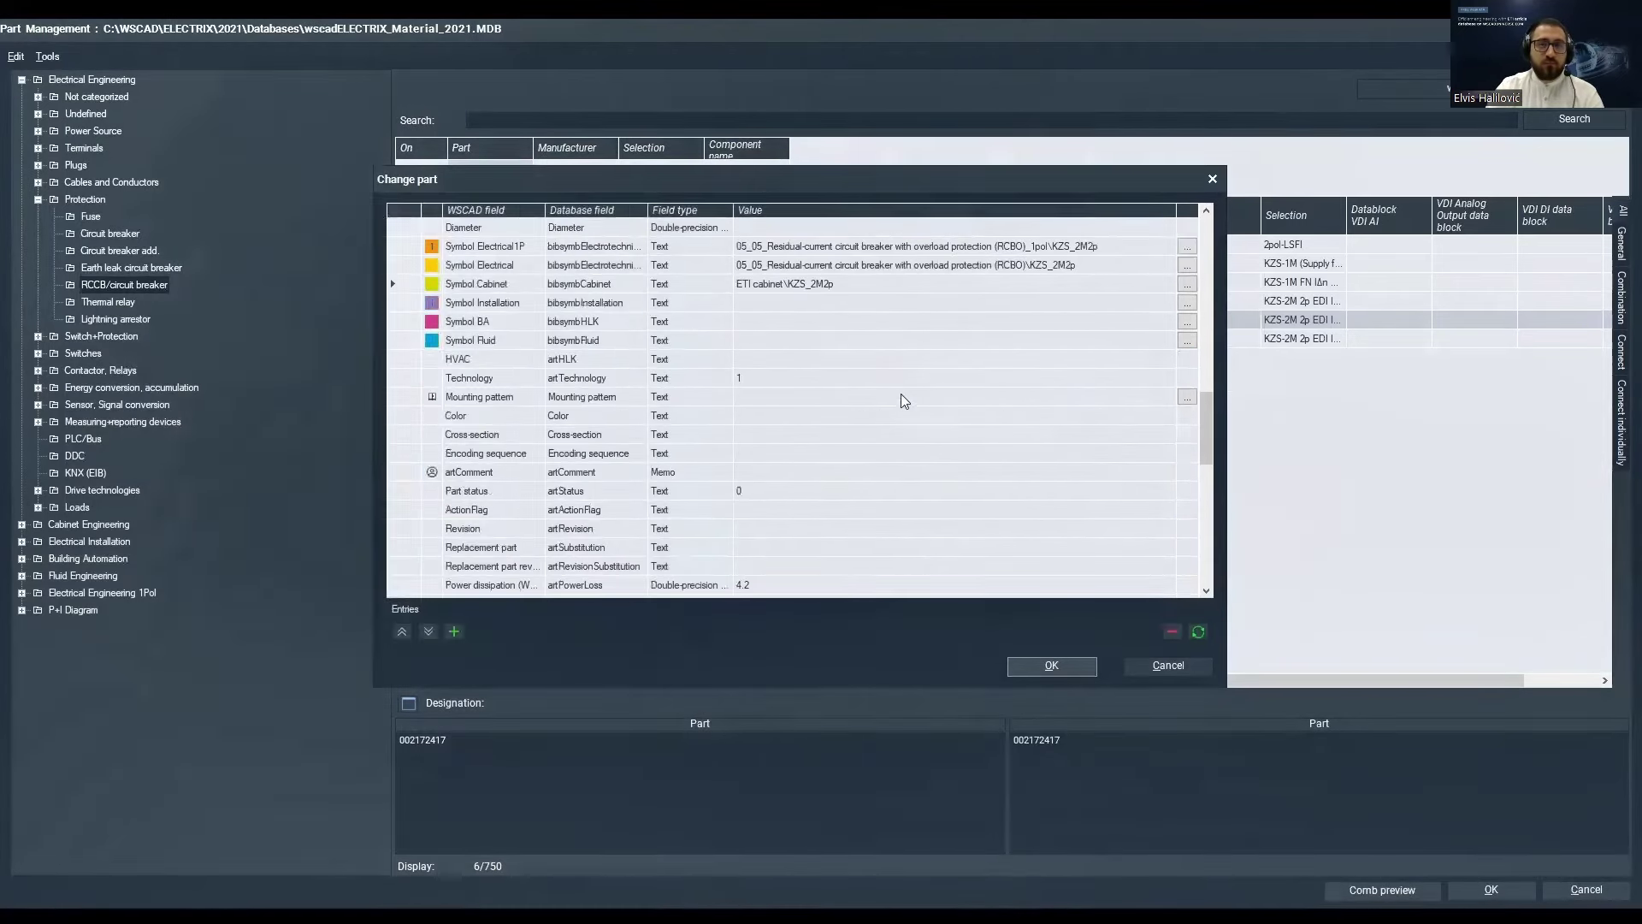
pyautogui.scroll(-2, 773, 399)
pyautogui.click(771, 398)
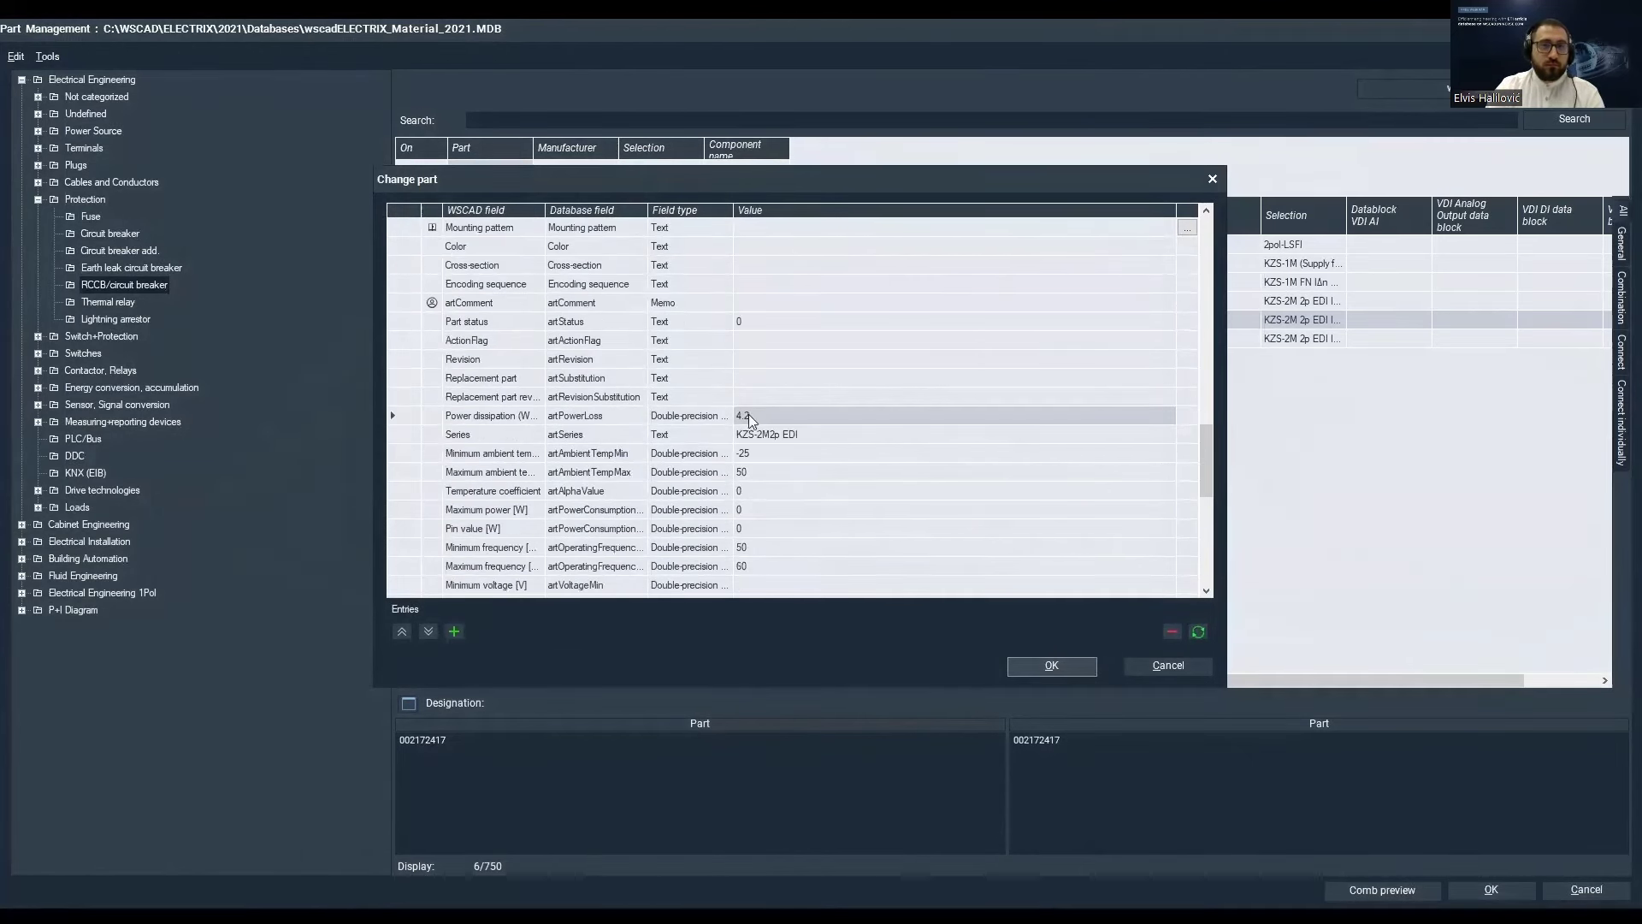
pyautogui.scroll(-2, 770, 399)
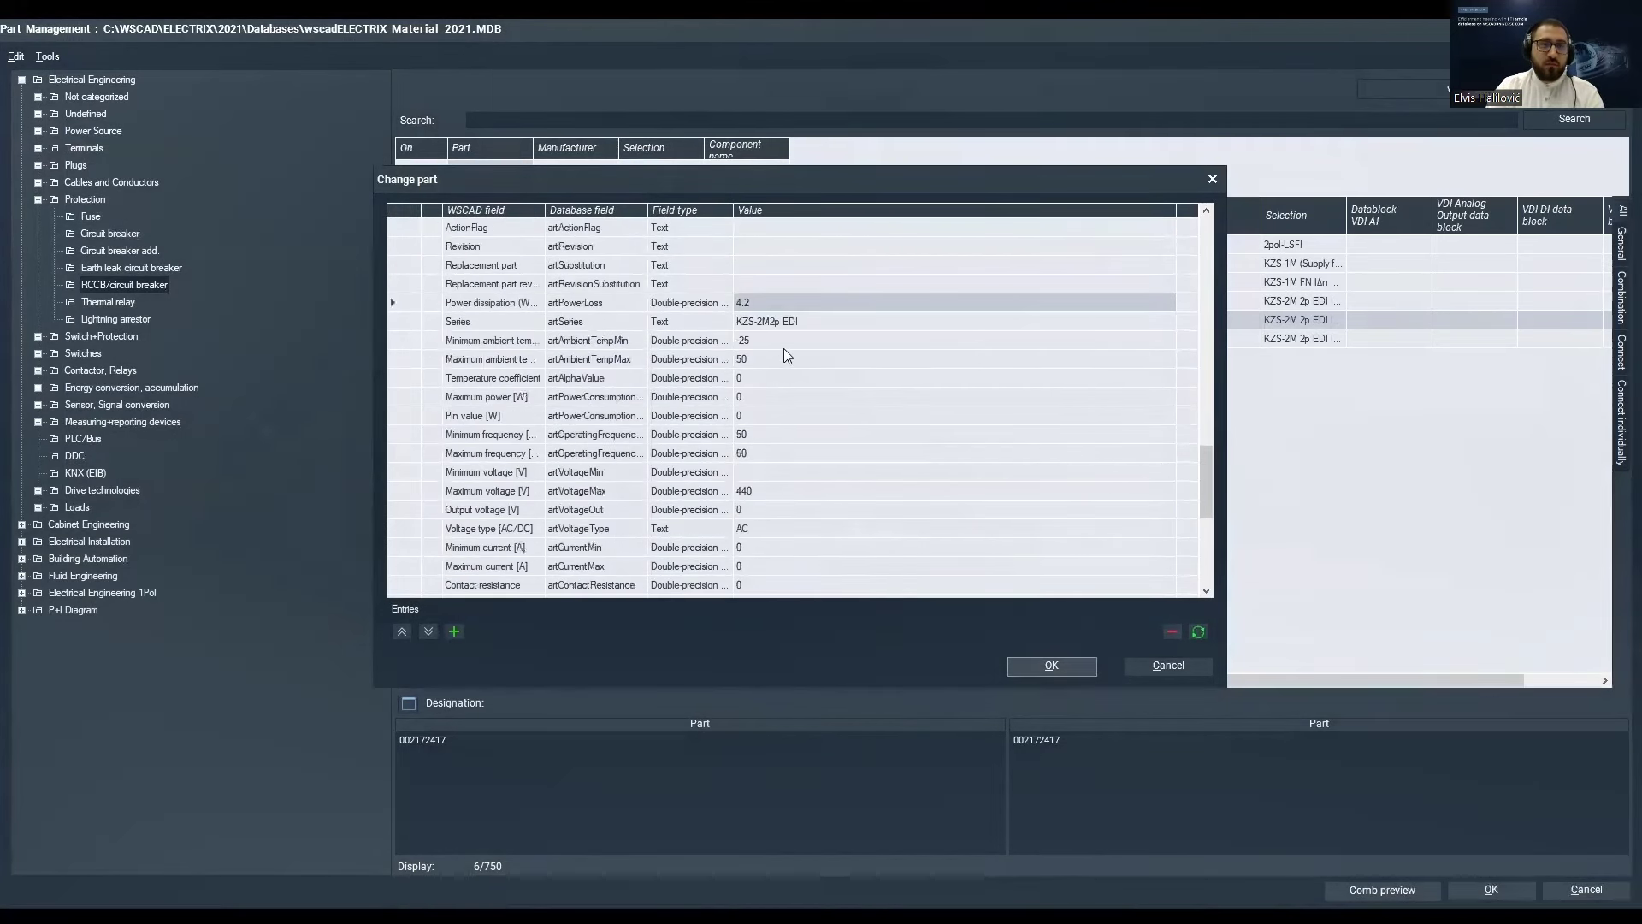
pyautogui.click(752, 342)
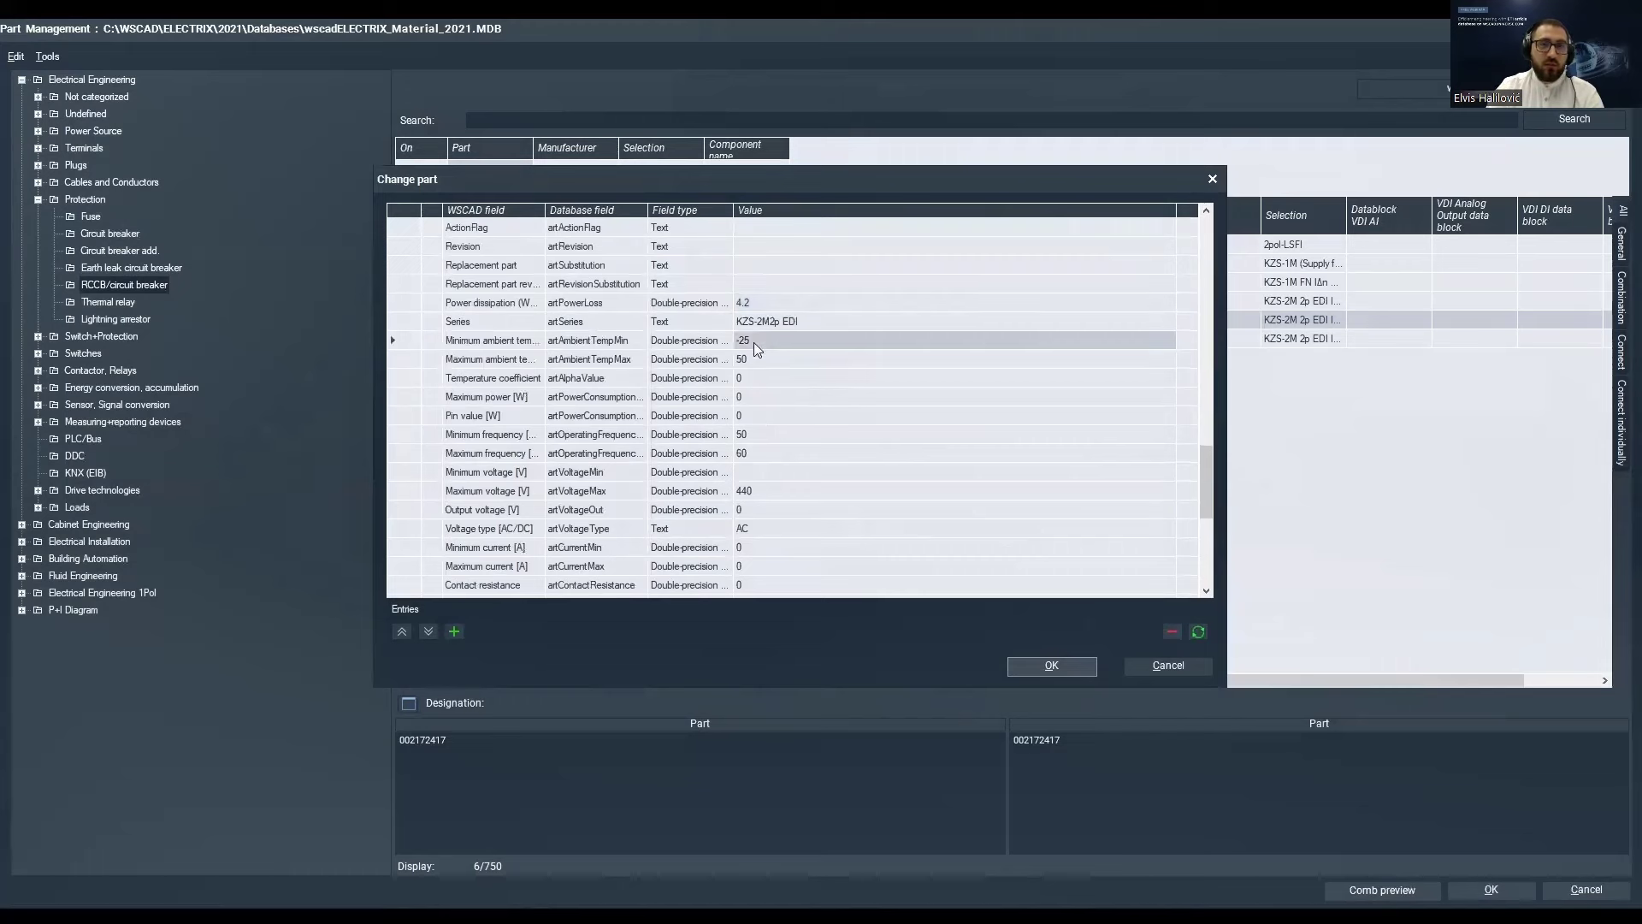
pyautogui.click(752, 358)
pyautogui.scroll(-1, 758, 367)
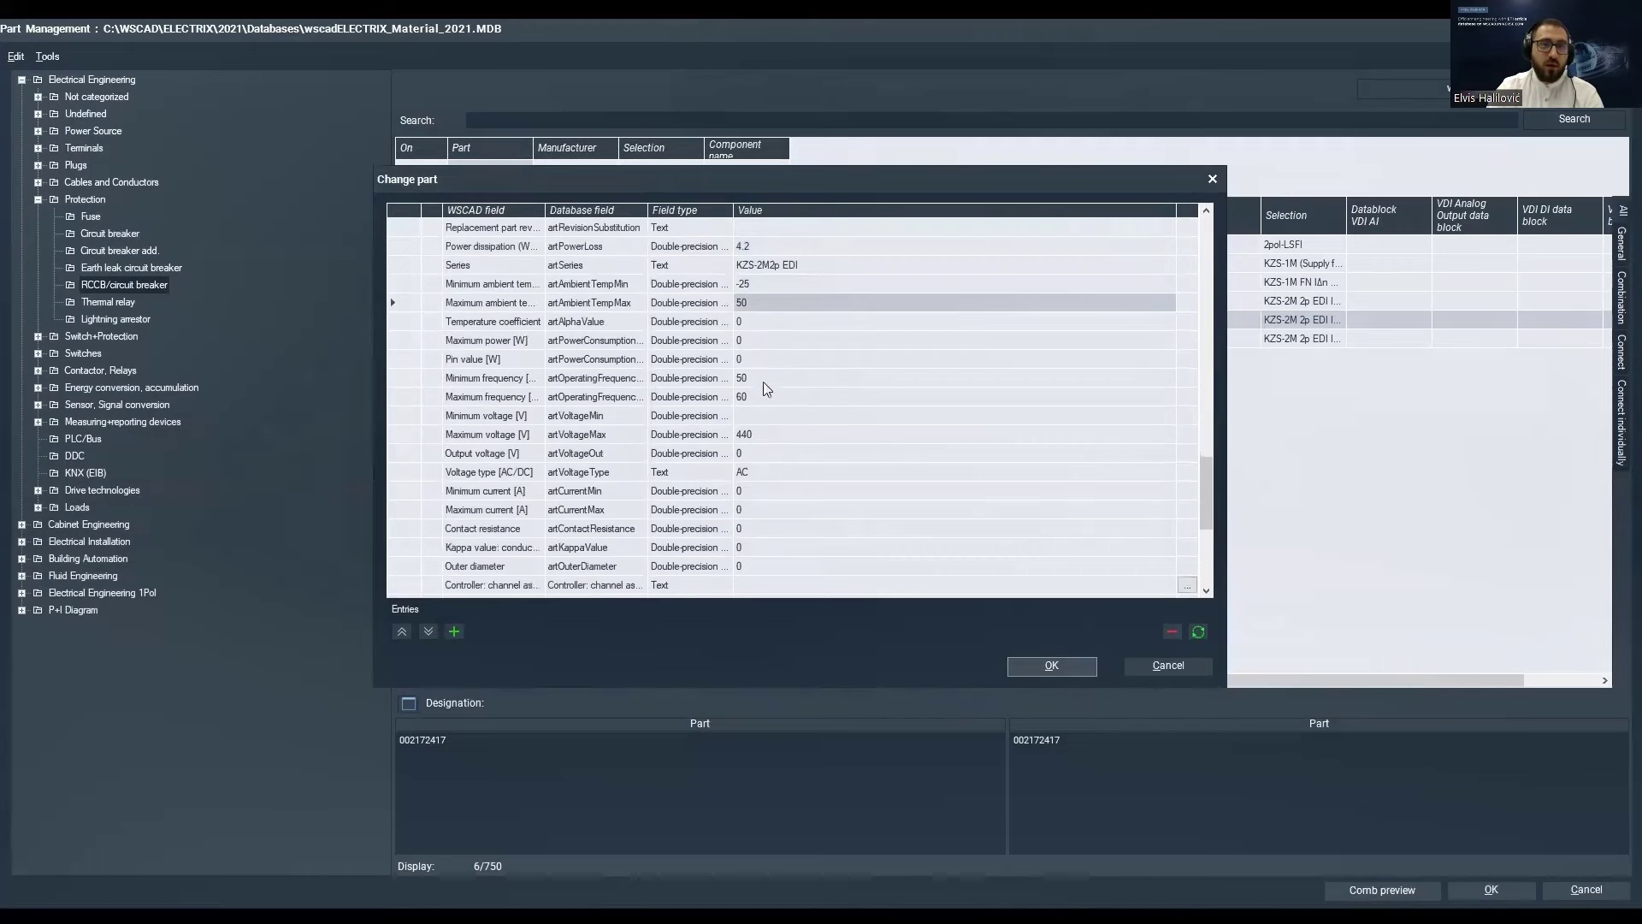
pyautogui.click(761, 378)
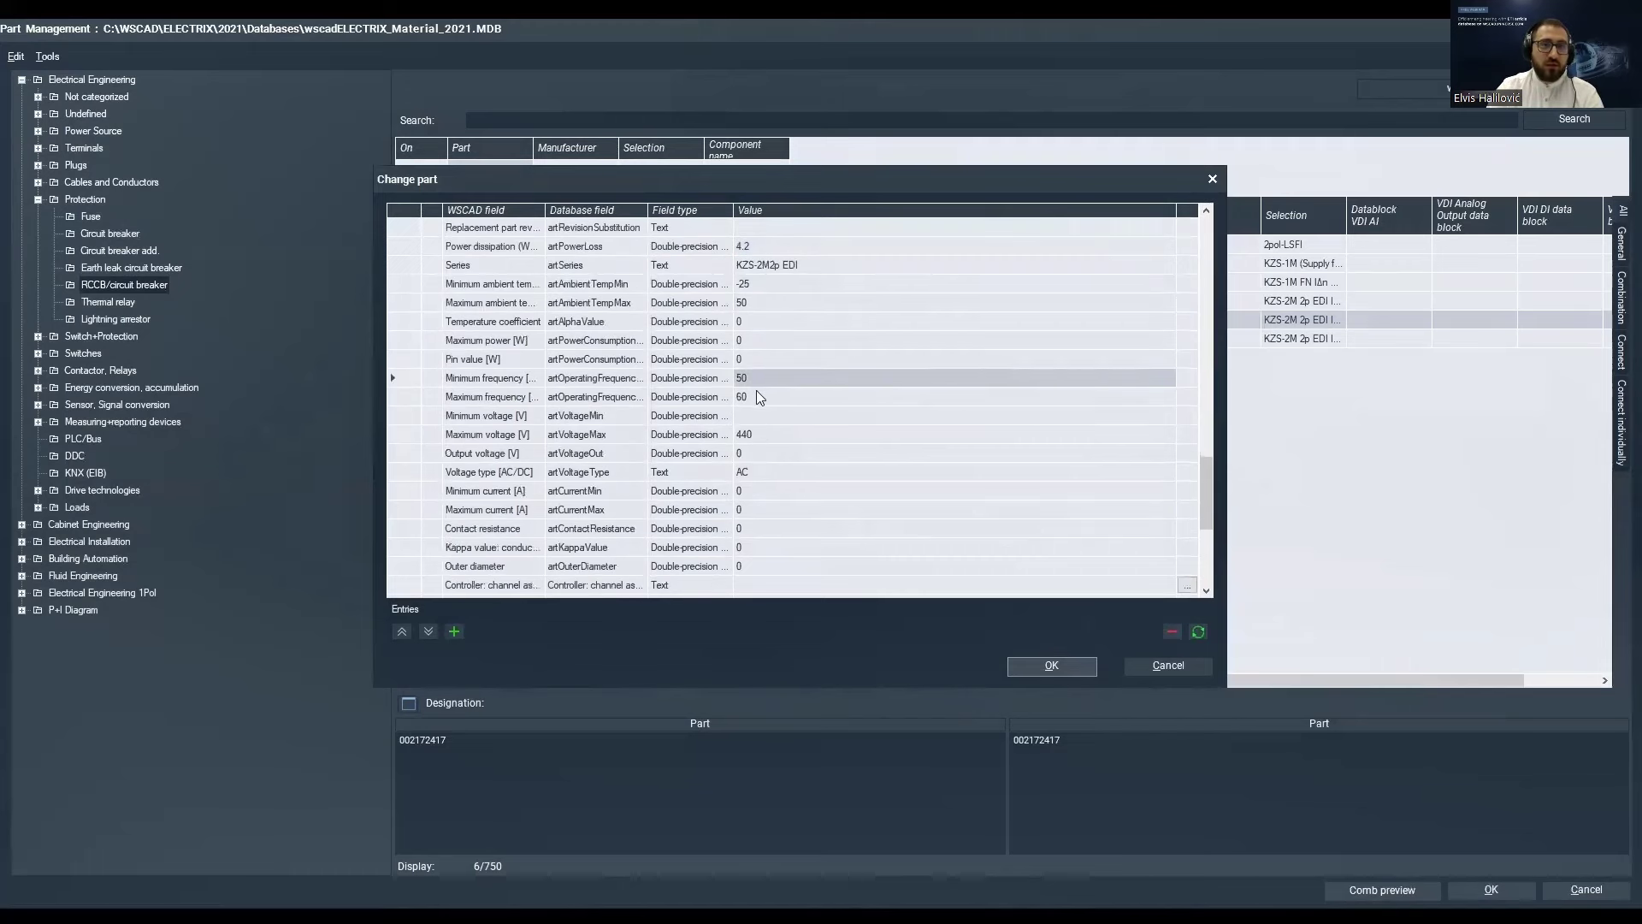
pyautogui.click(756, 396)
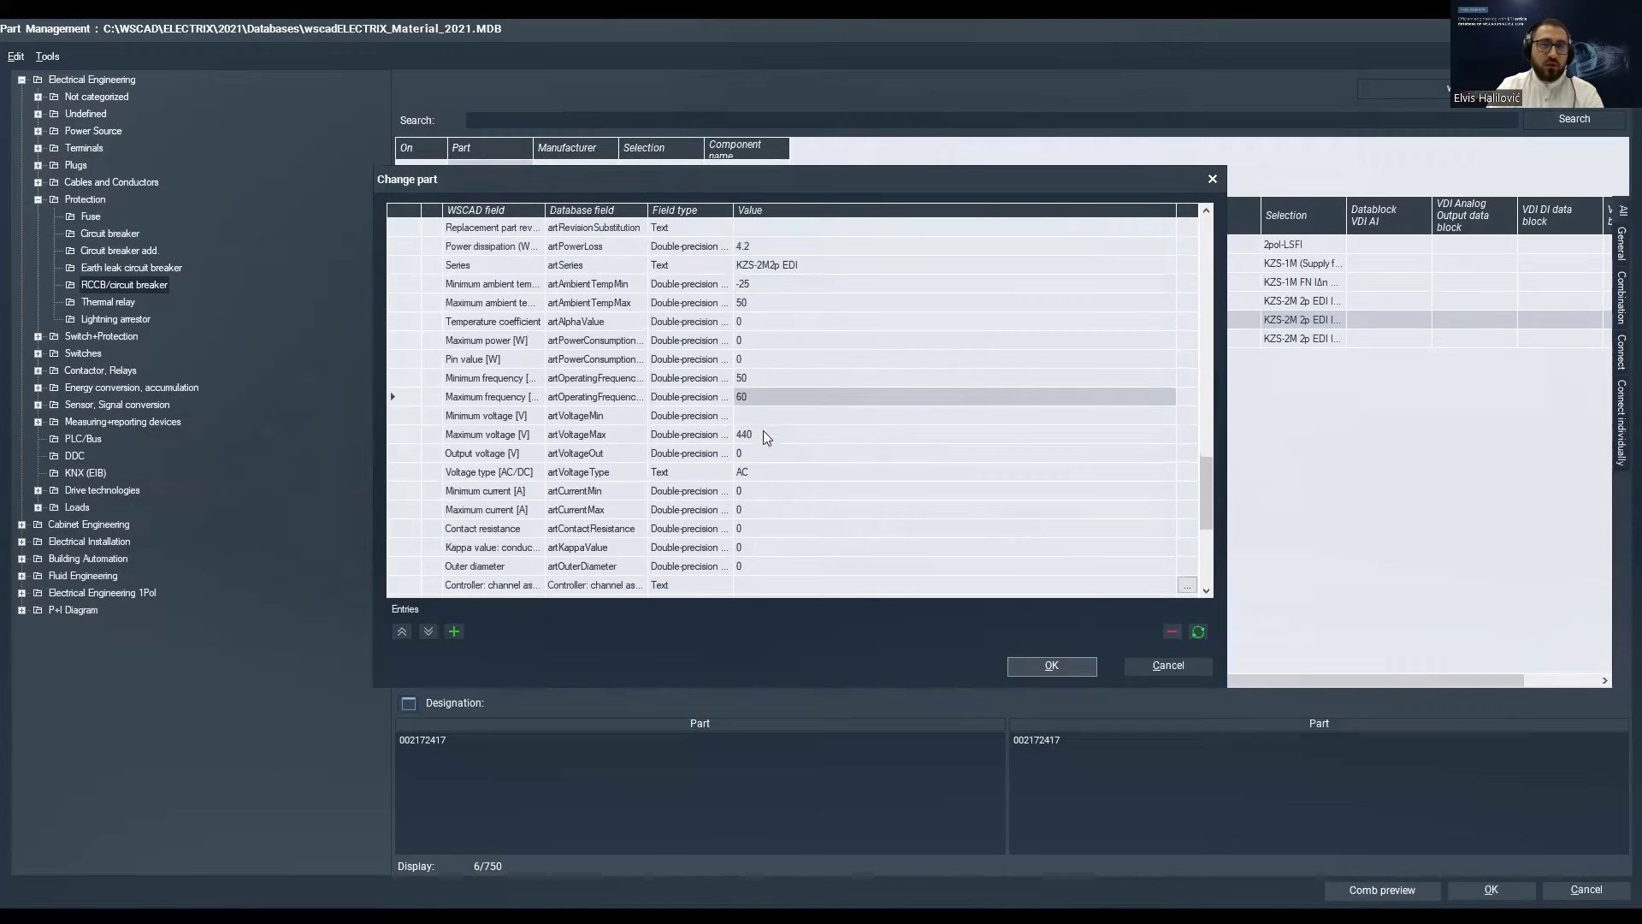
pyautogui.click(763, 431)
pyautogui.scroll(-5, 782, 472)
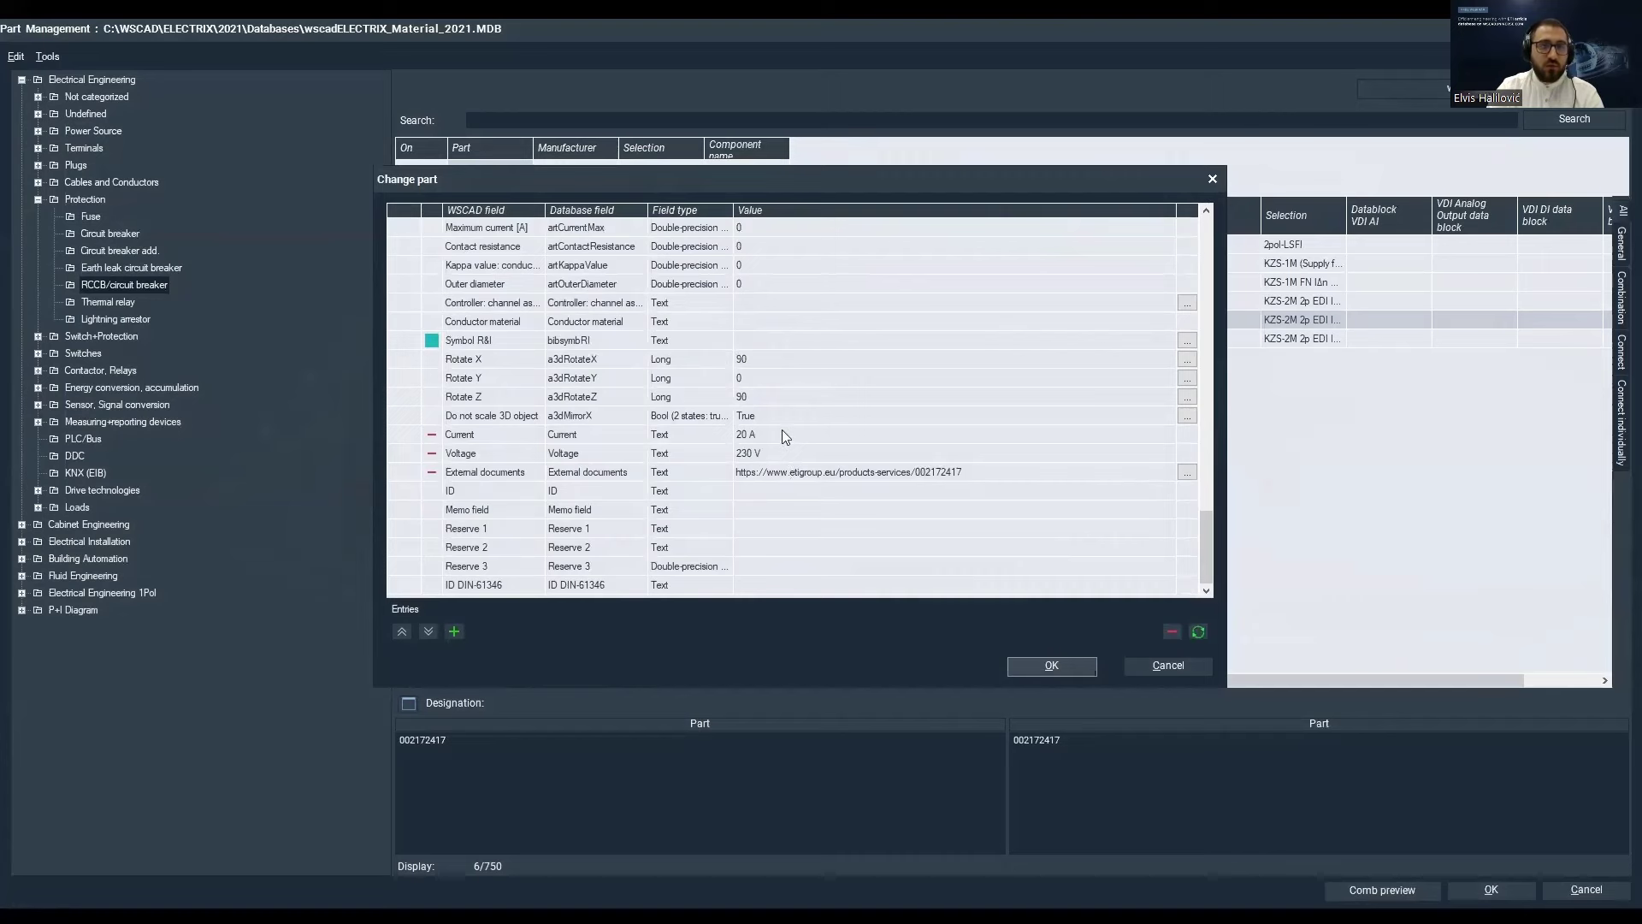
pyautogui.click(784, 454)
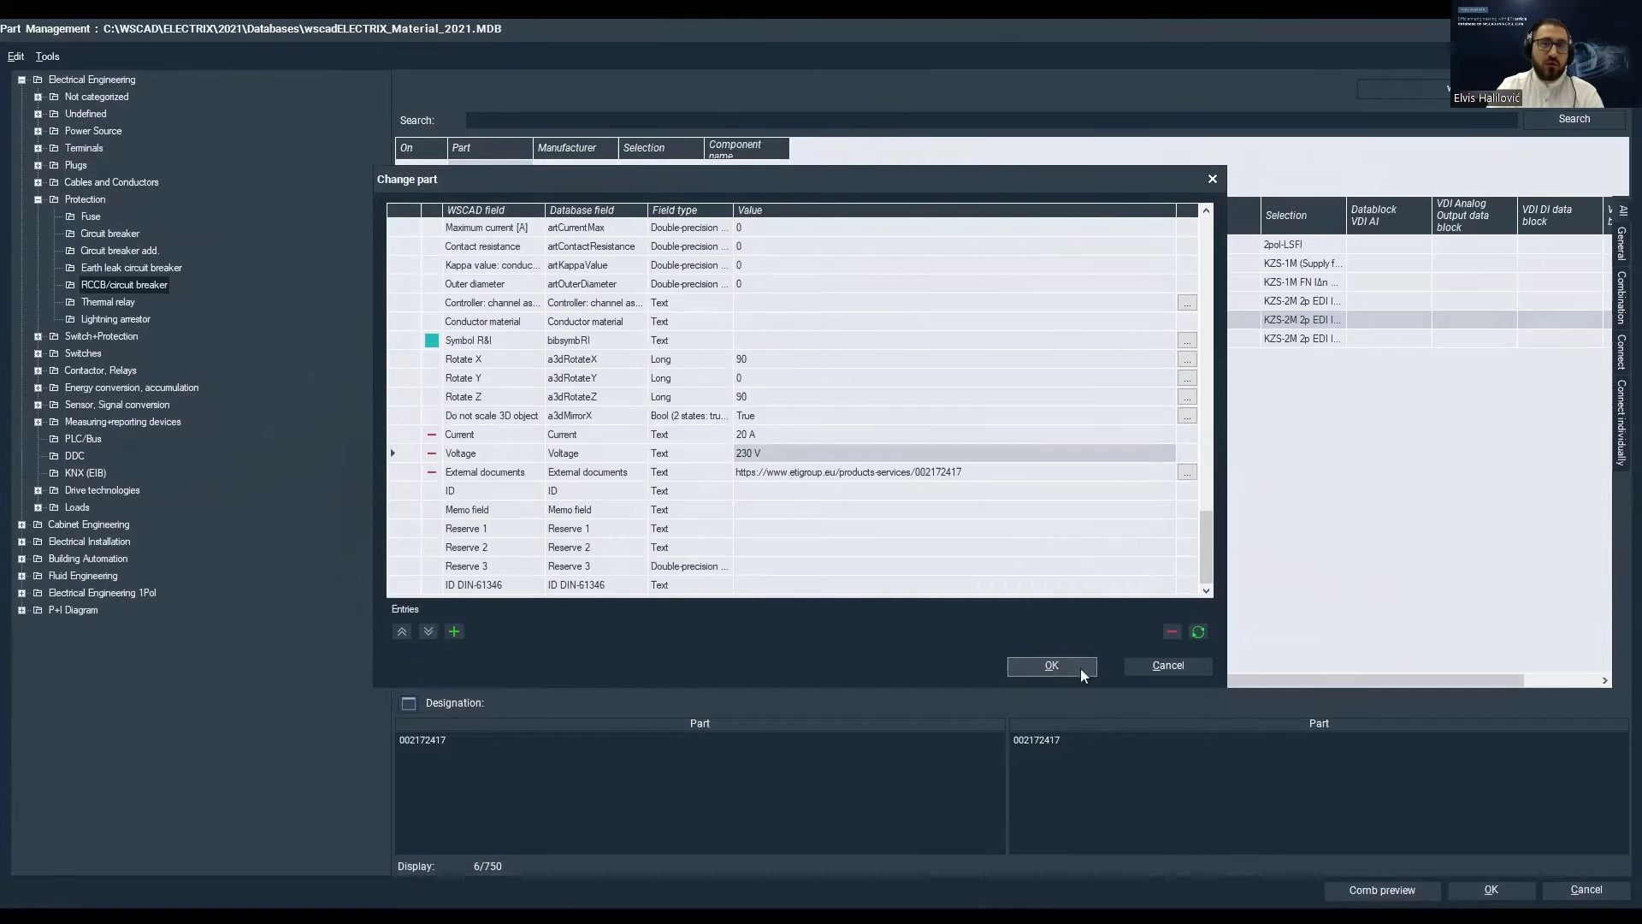
pyautogui.click(1197, 666)
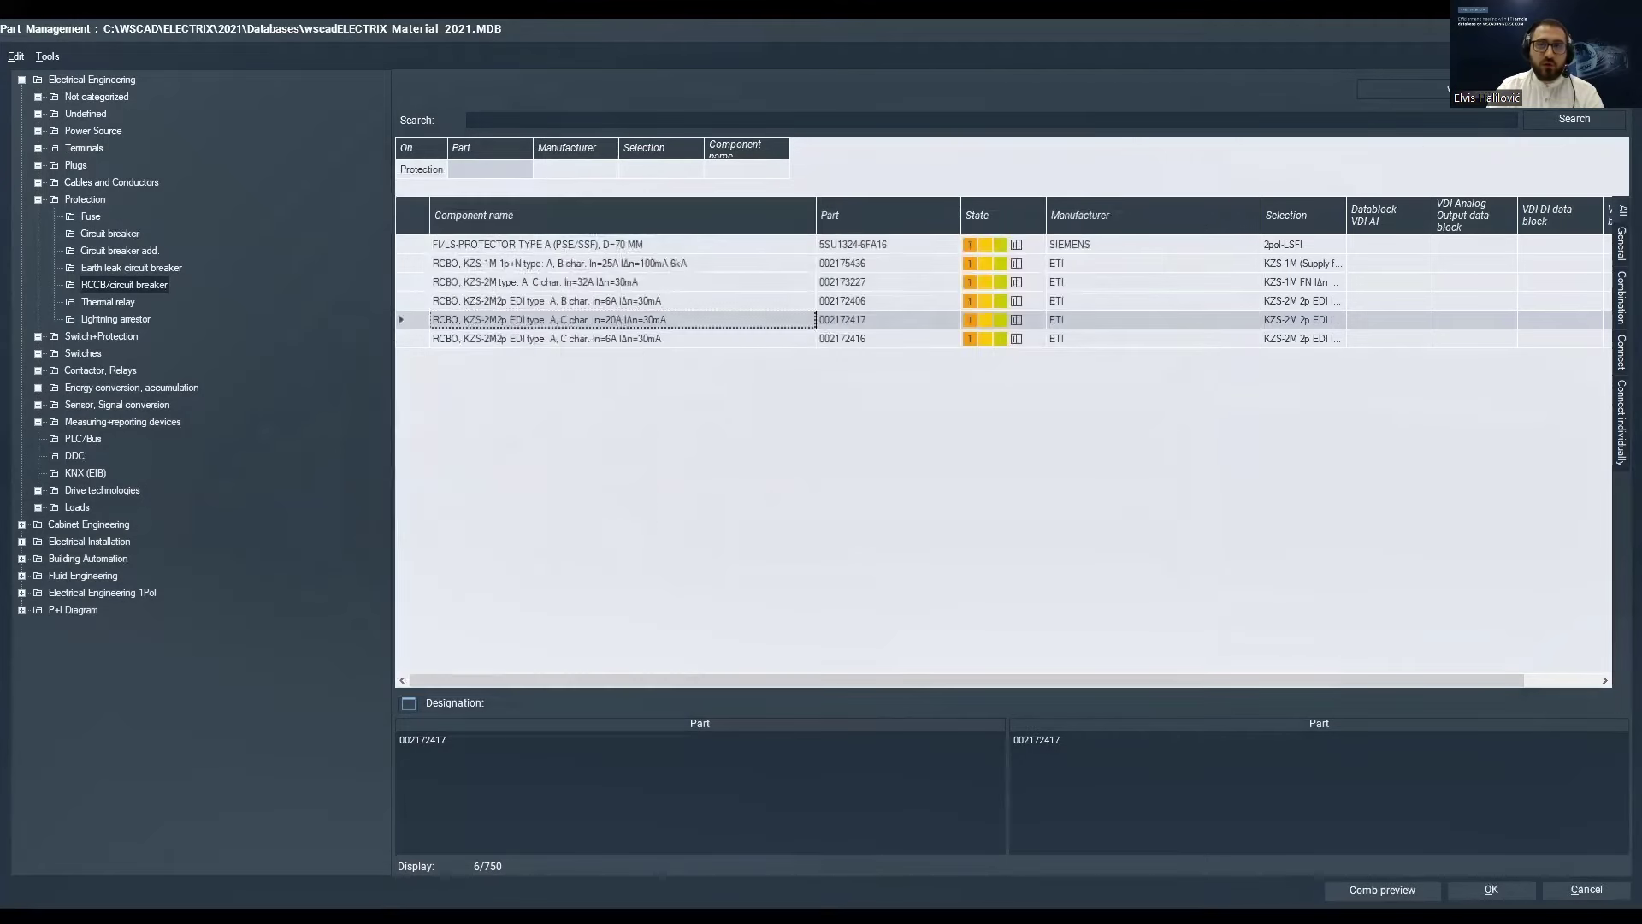
# Assign part 002172417 to -F8, then open cabinet design page 0001 and select F9 in the material list.
pyautogui.press('Return')
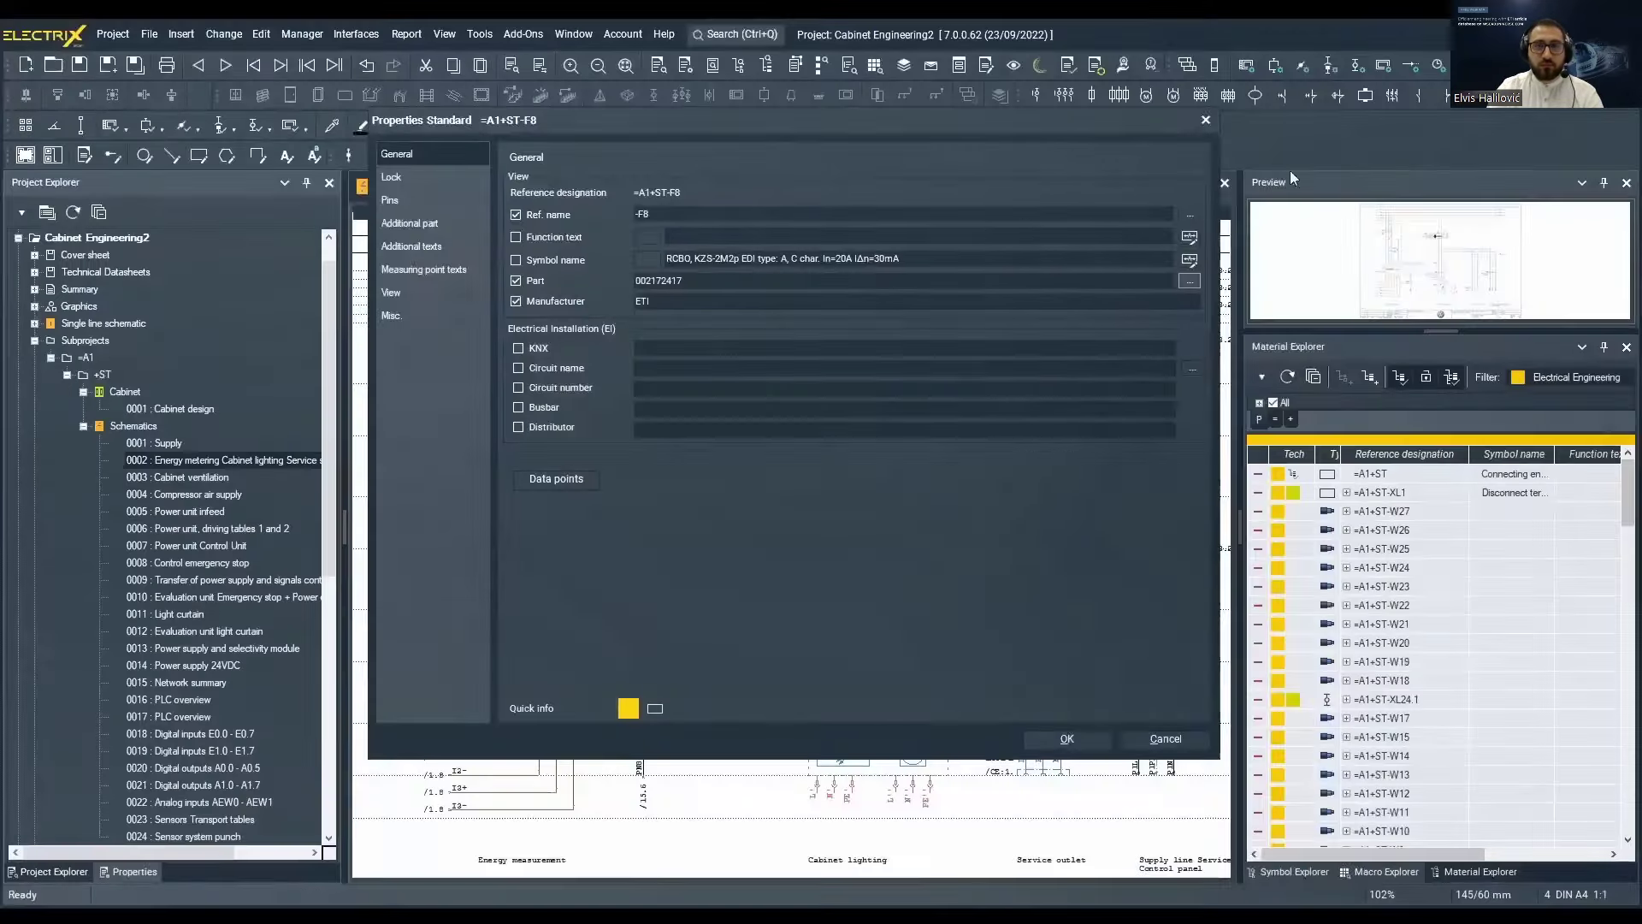
pyautogui.click(1206, 120)
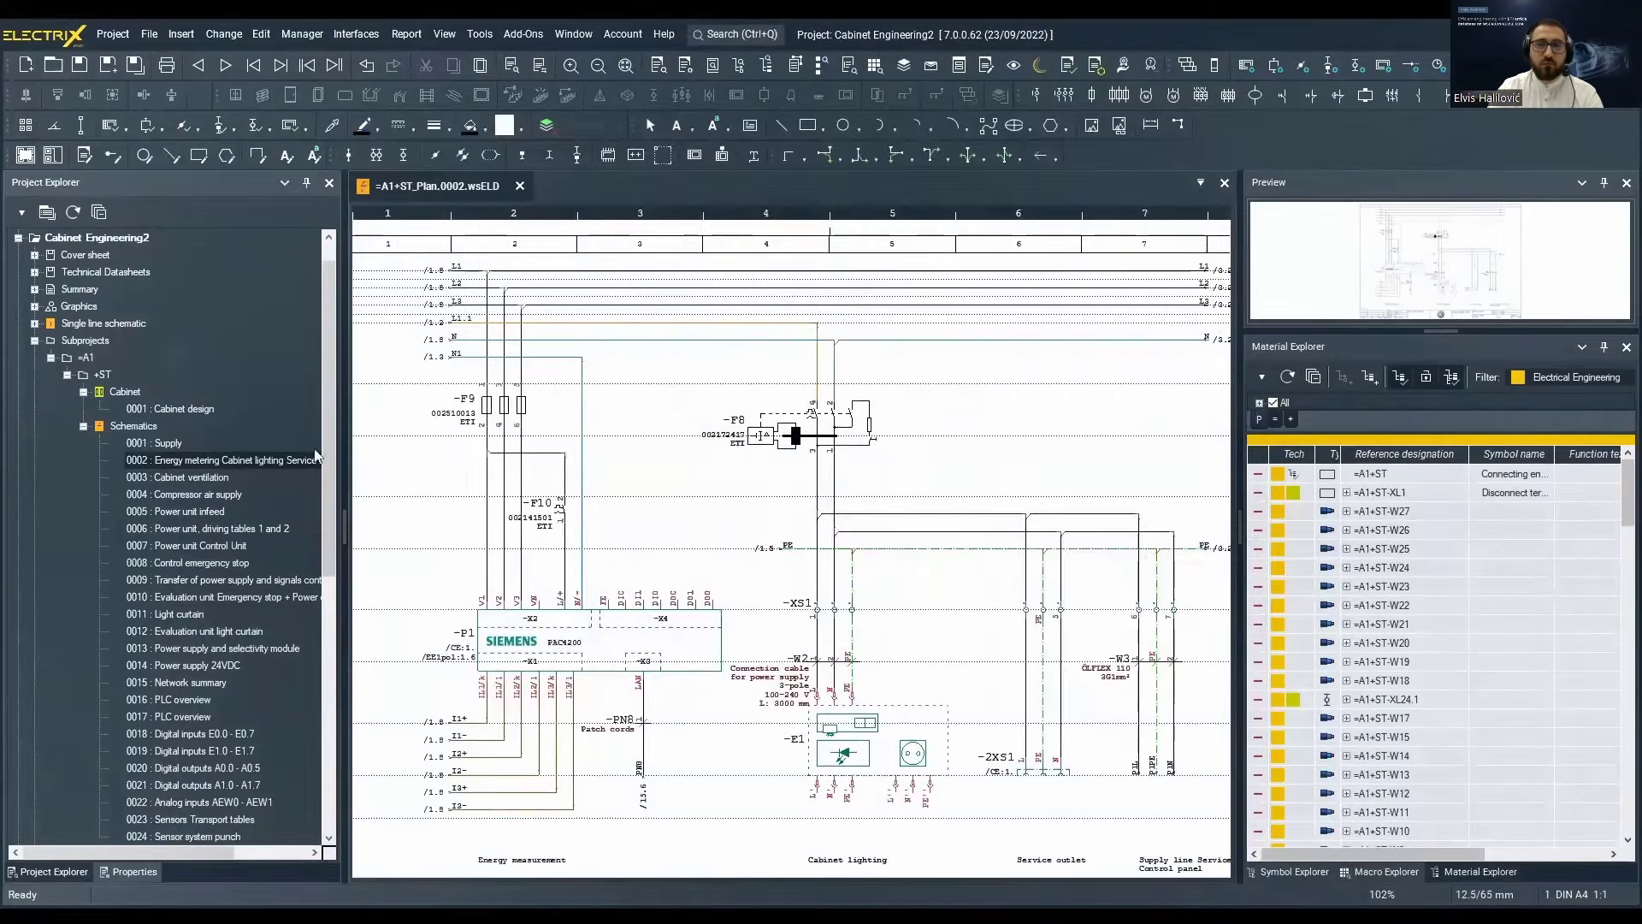
pyautogui.doubleClick(178, 410)
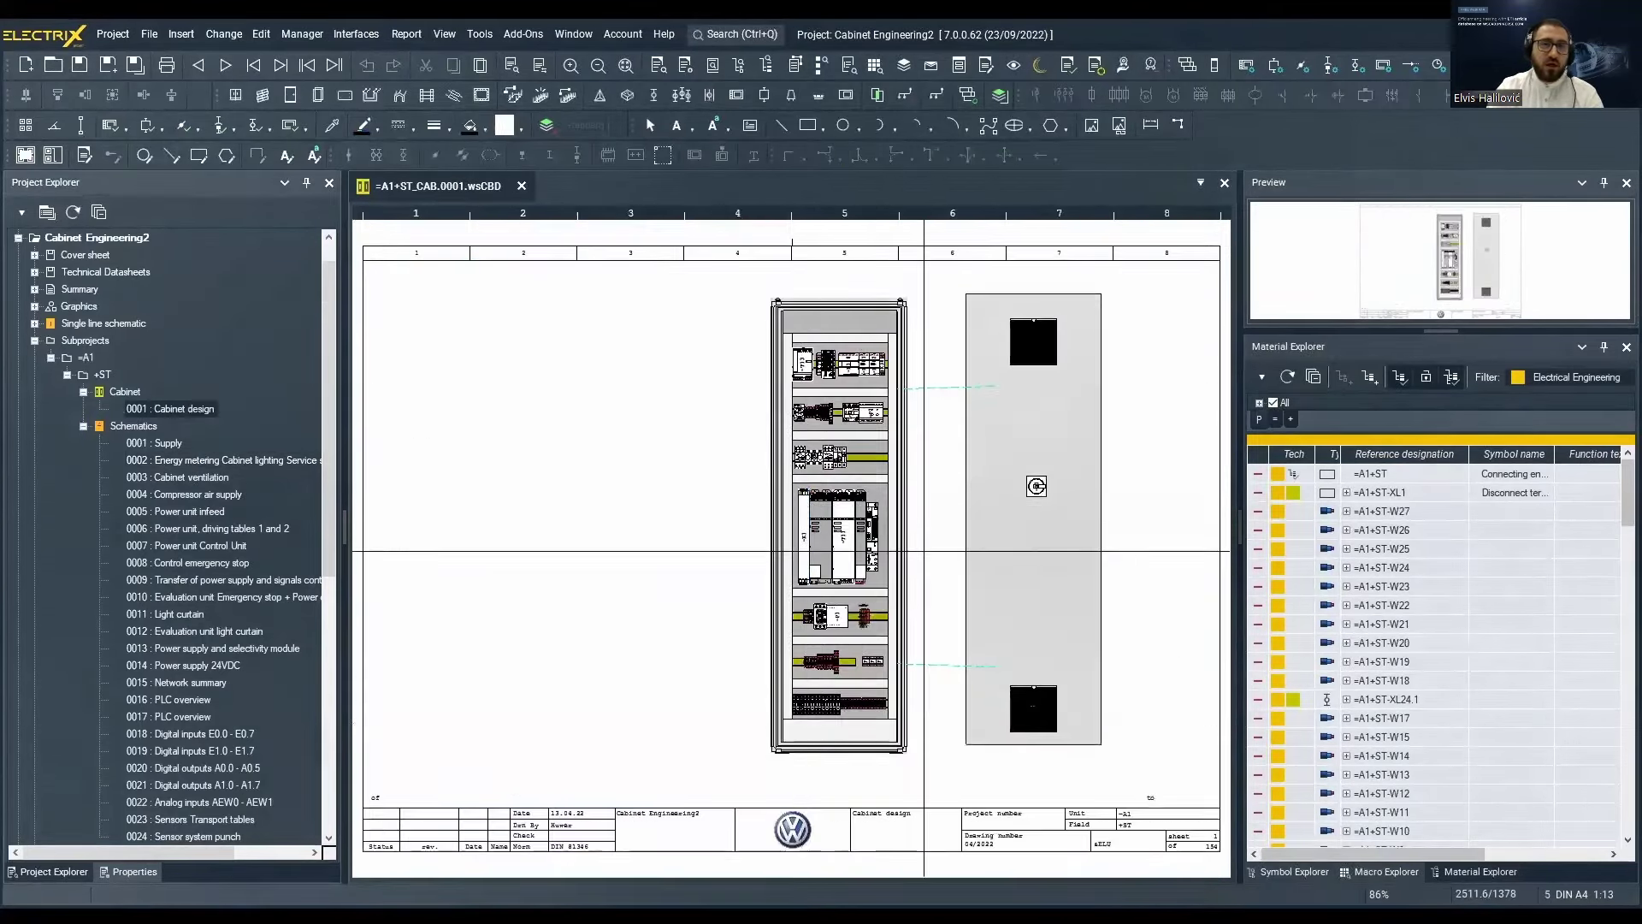
pyautogui.scroll(2, 826, 392)
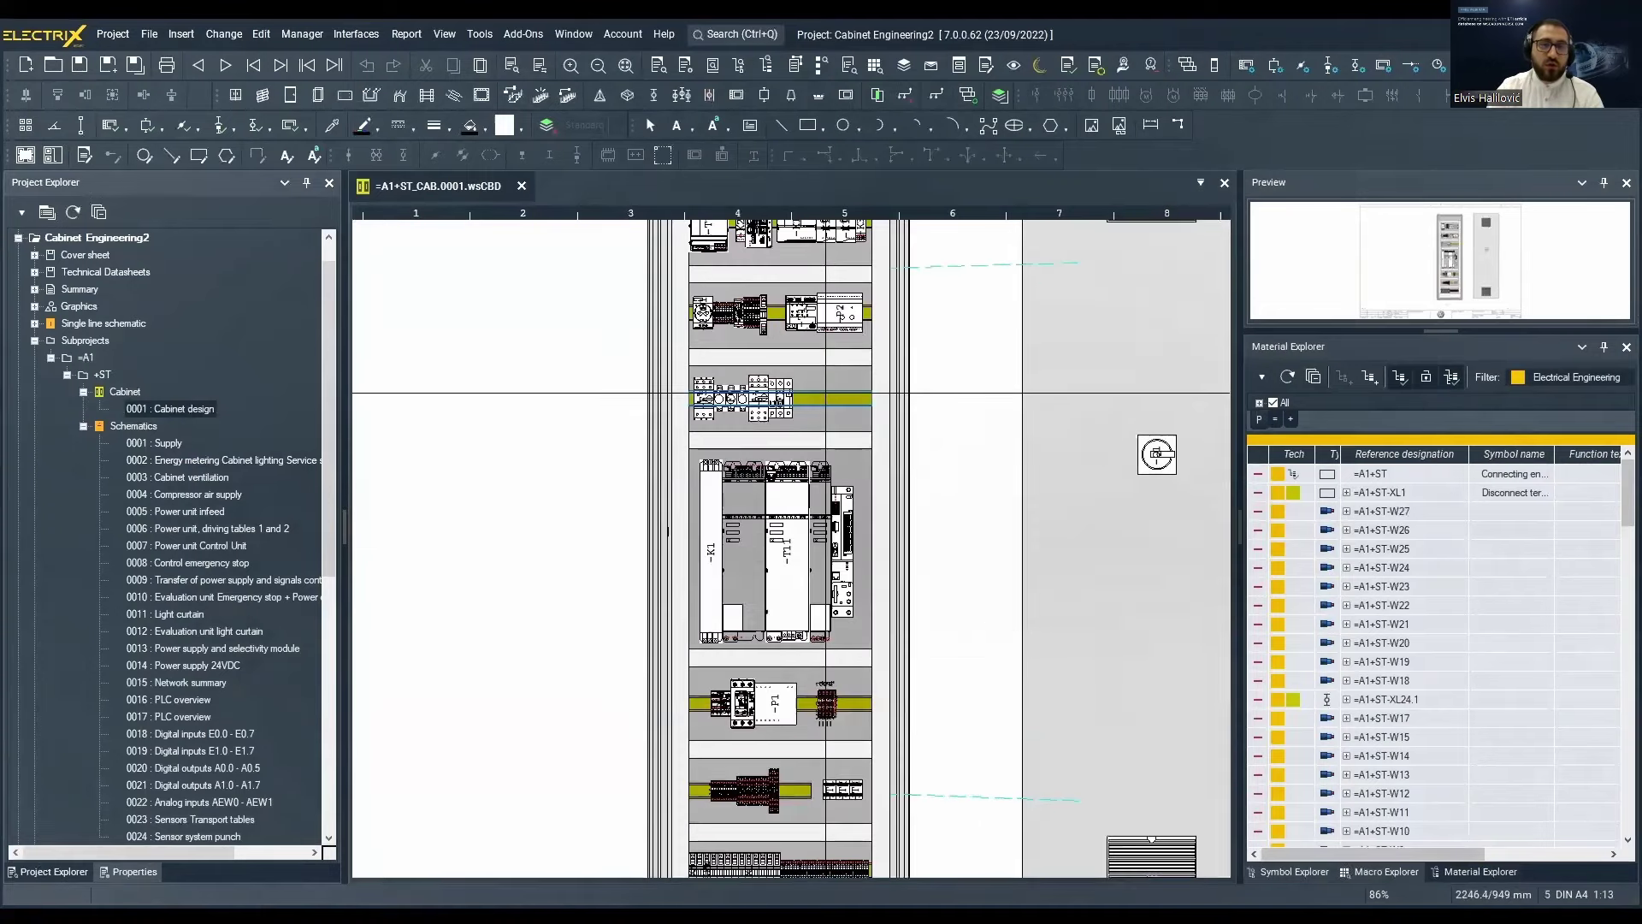
pyautogui.scroll(2, 826, 392)
pyautogui.scroll(-4, 1445, 654)
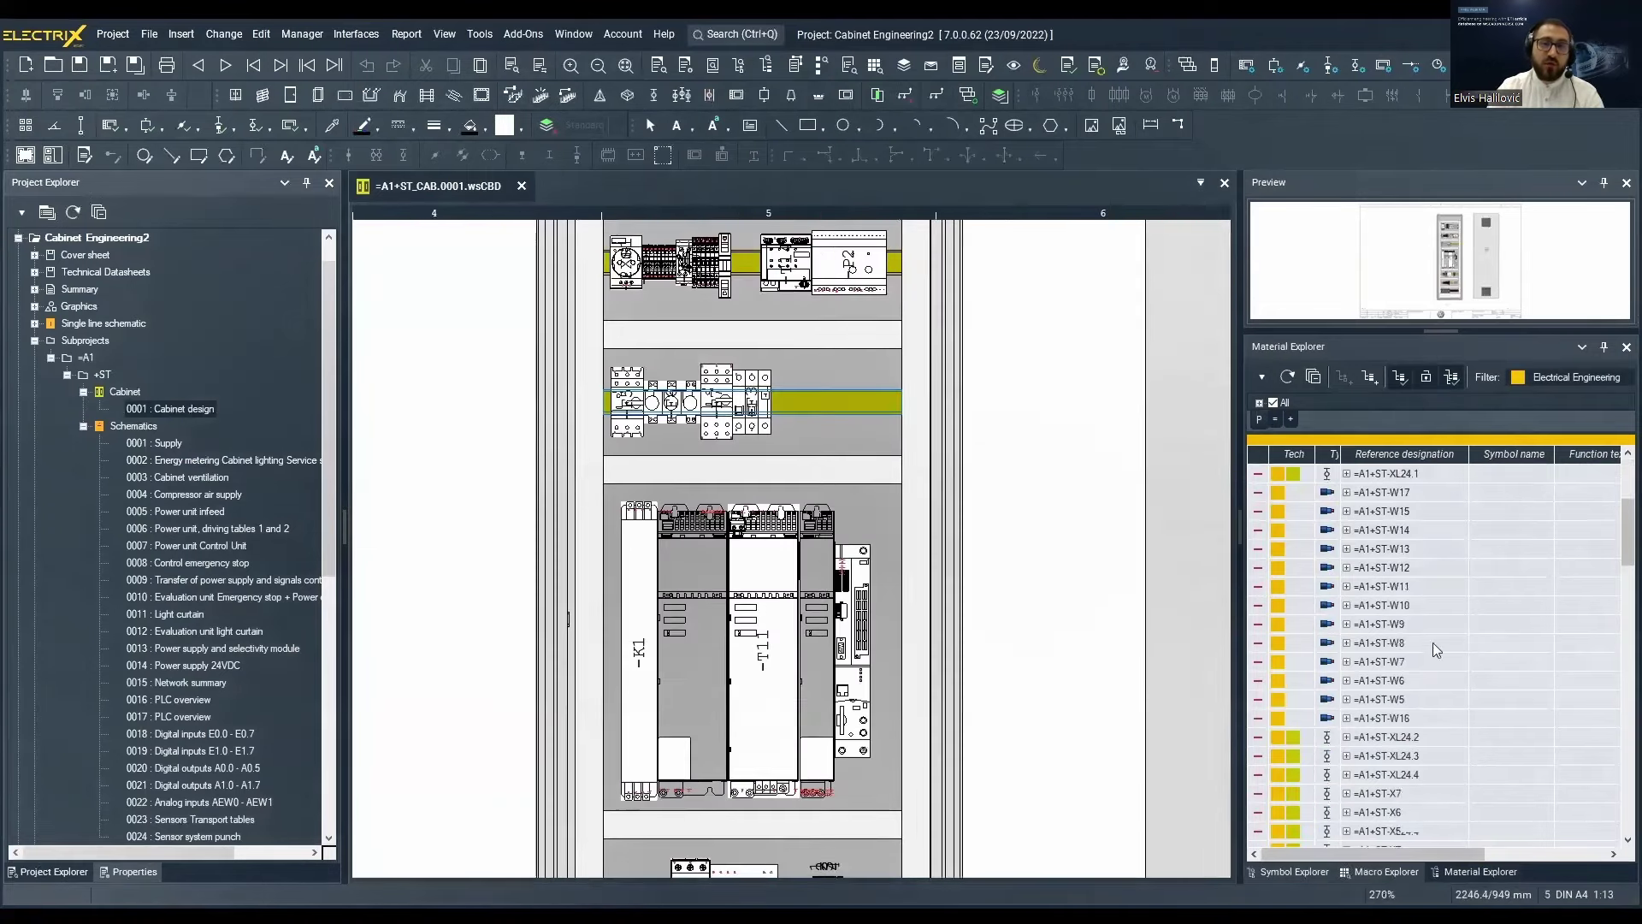
pyautogui.scroll(-6, 1437, 650)
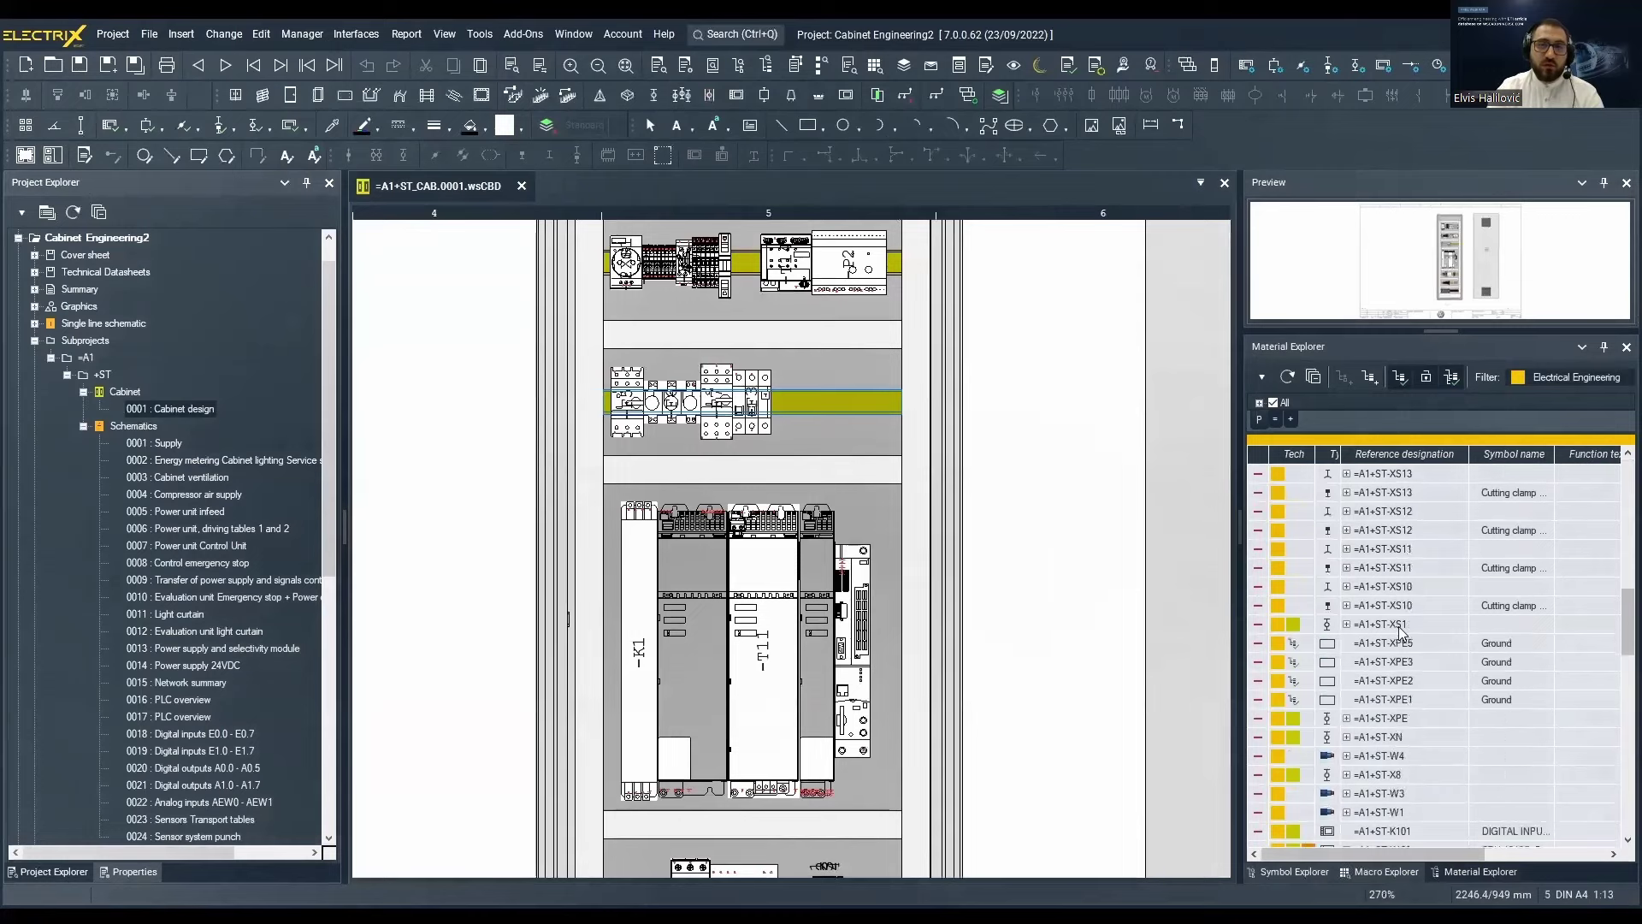
pyautogui.scroll(-4, 1426, 676)
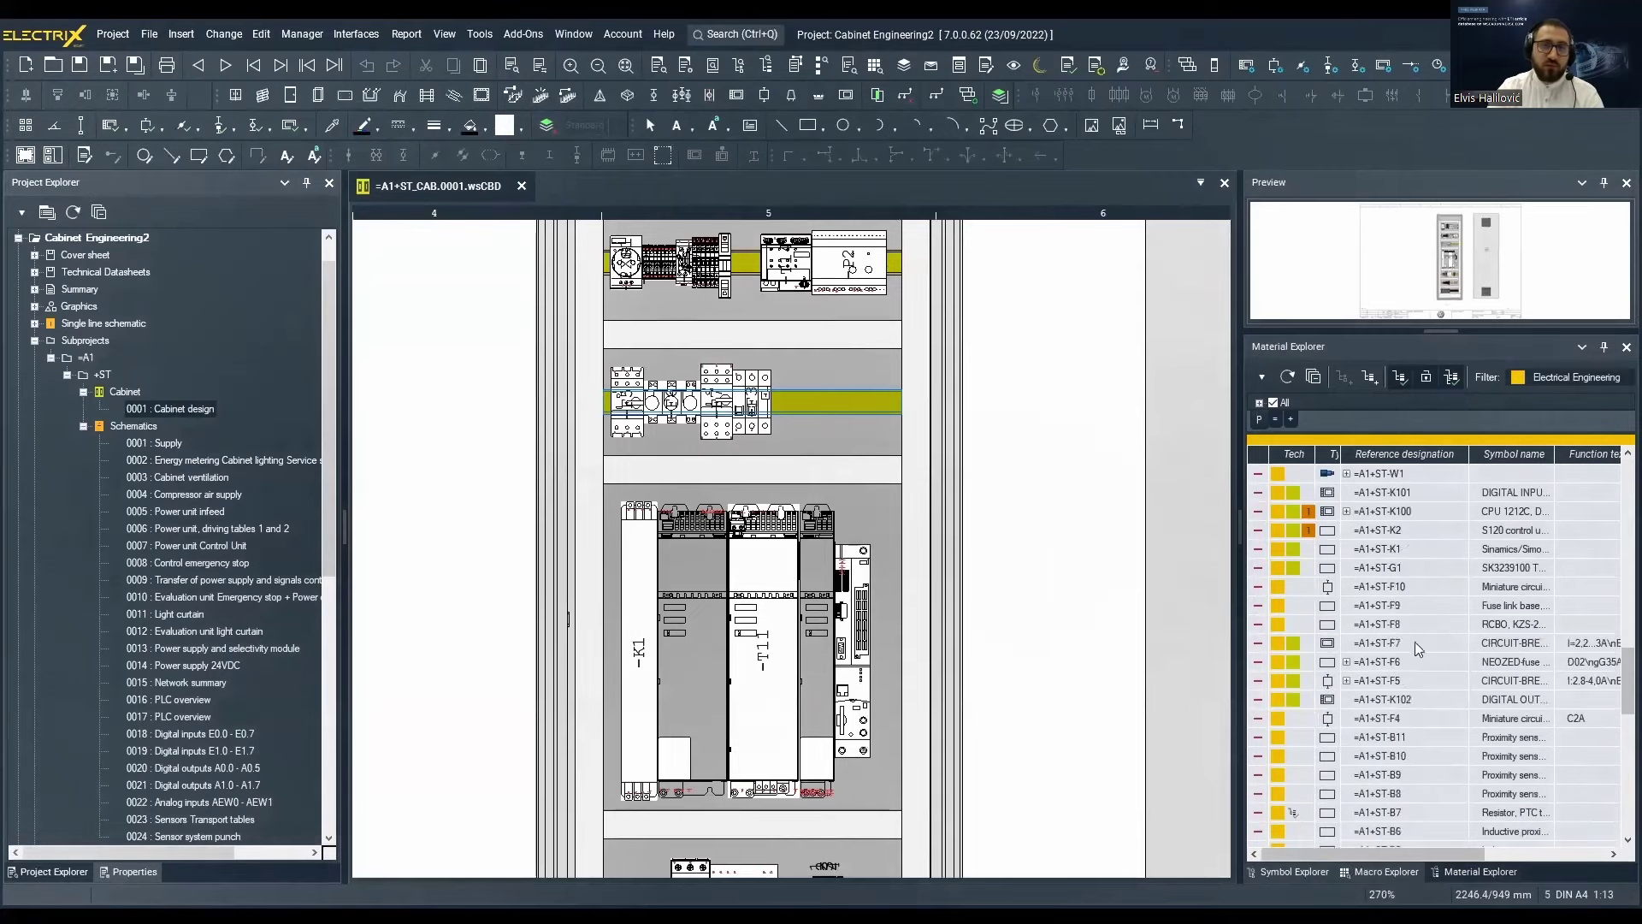
pyautogui.click(1396, 608)
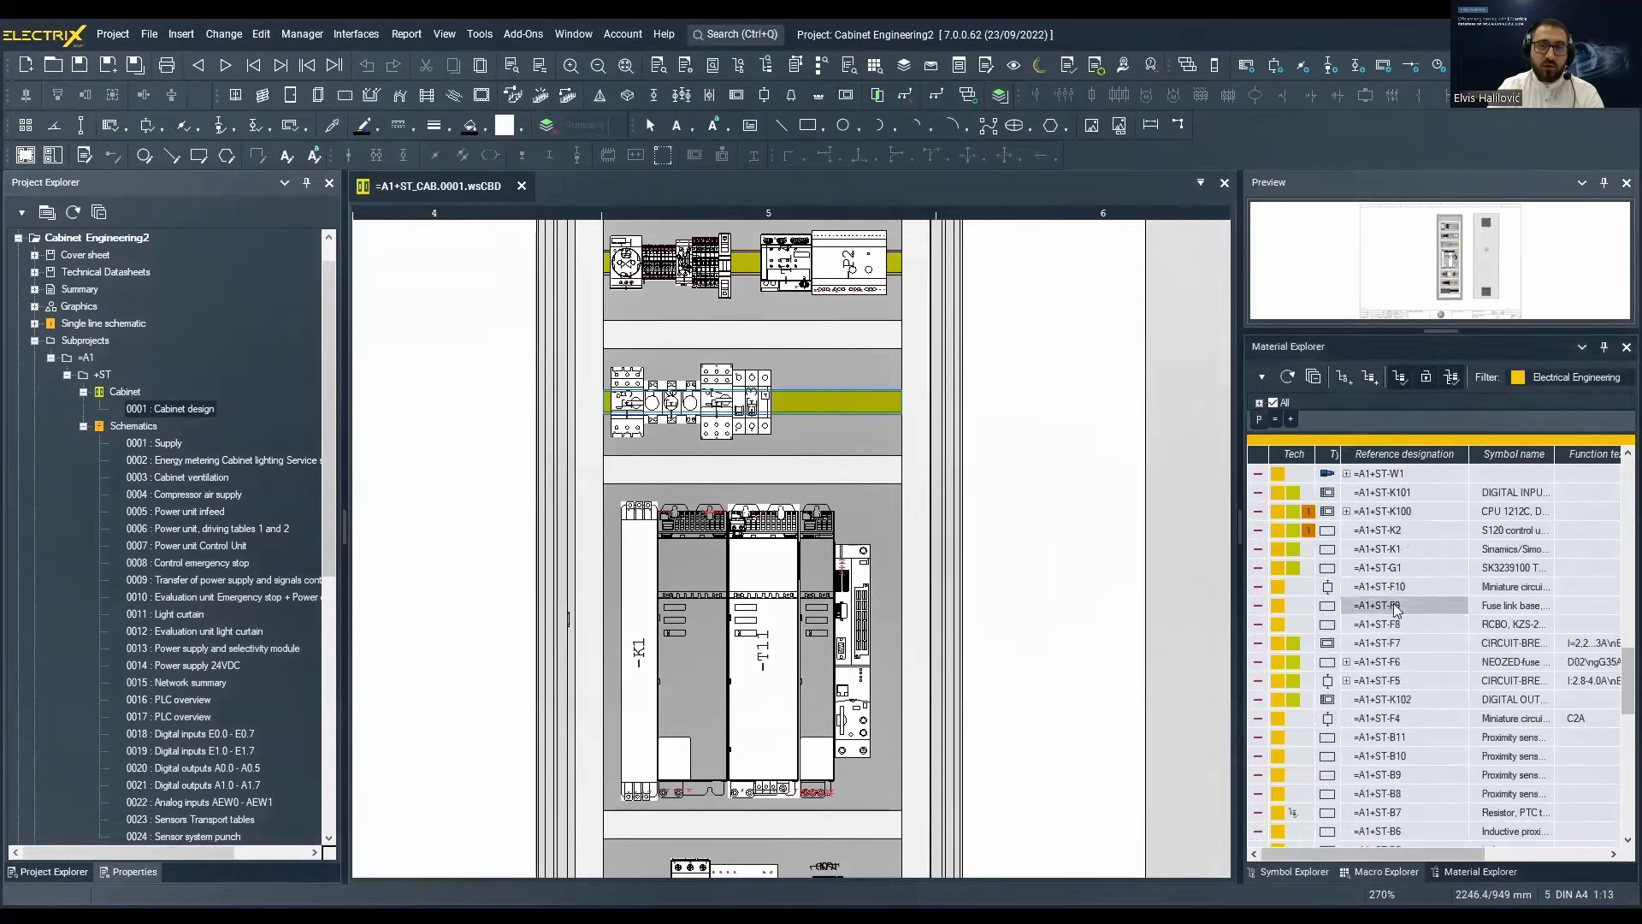
# Locate fuse base F9 in the layout and turn on its reference name display.
pyautogui.rightClick(1367, 606)
pyautogui.click(1387, 612)
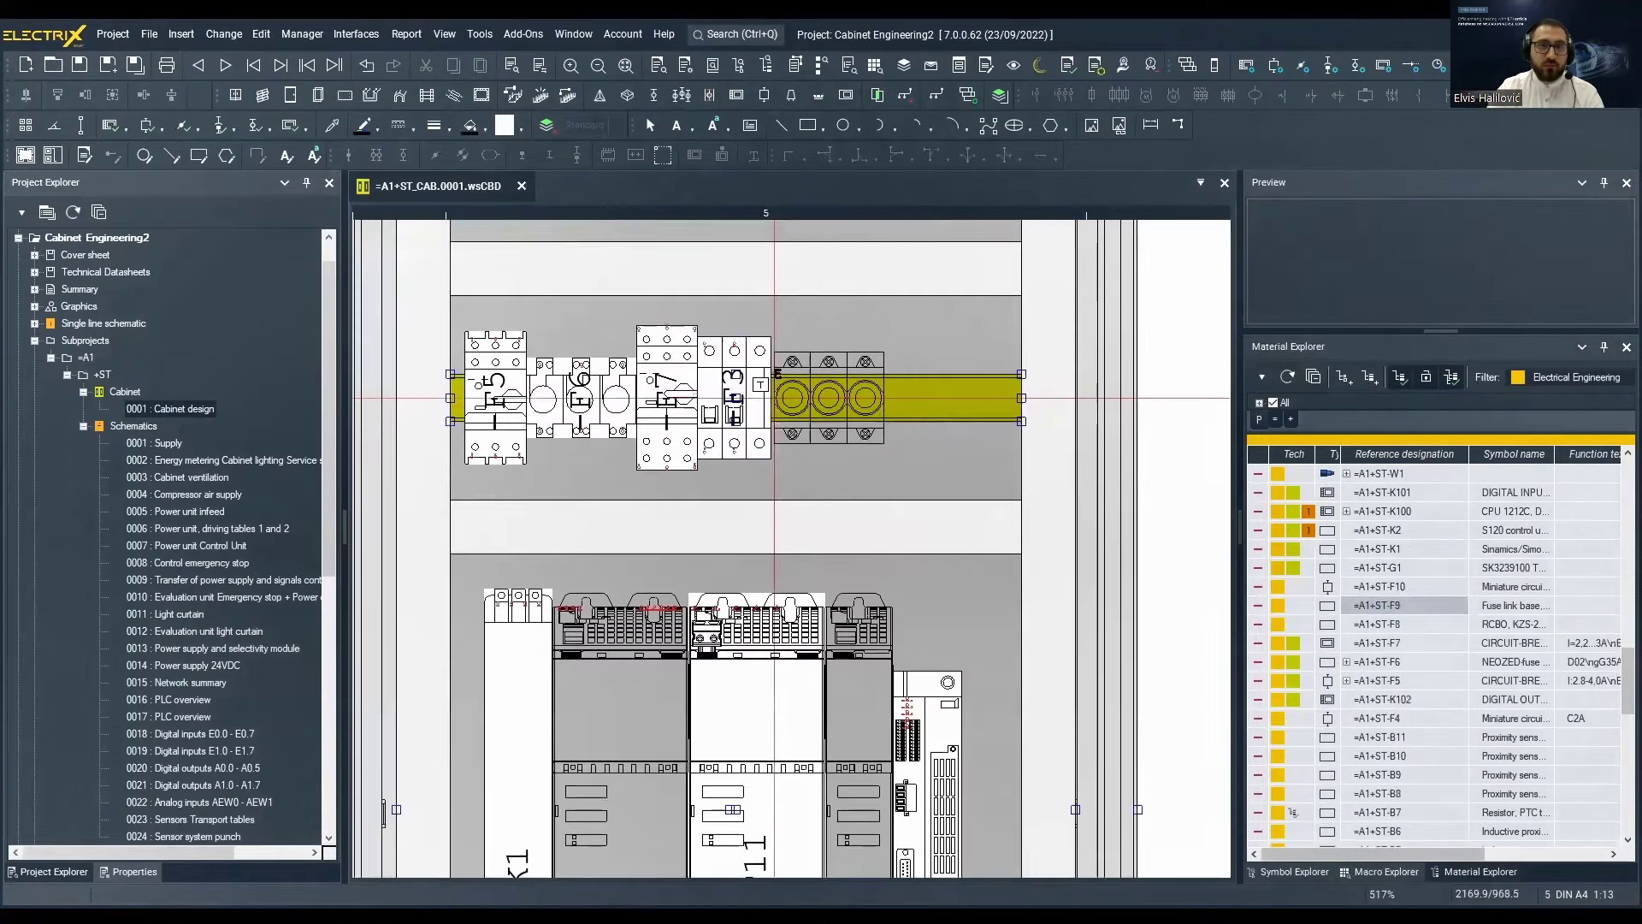
pyautogui.press('Escape')
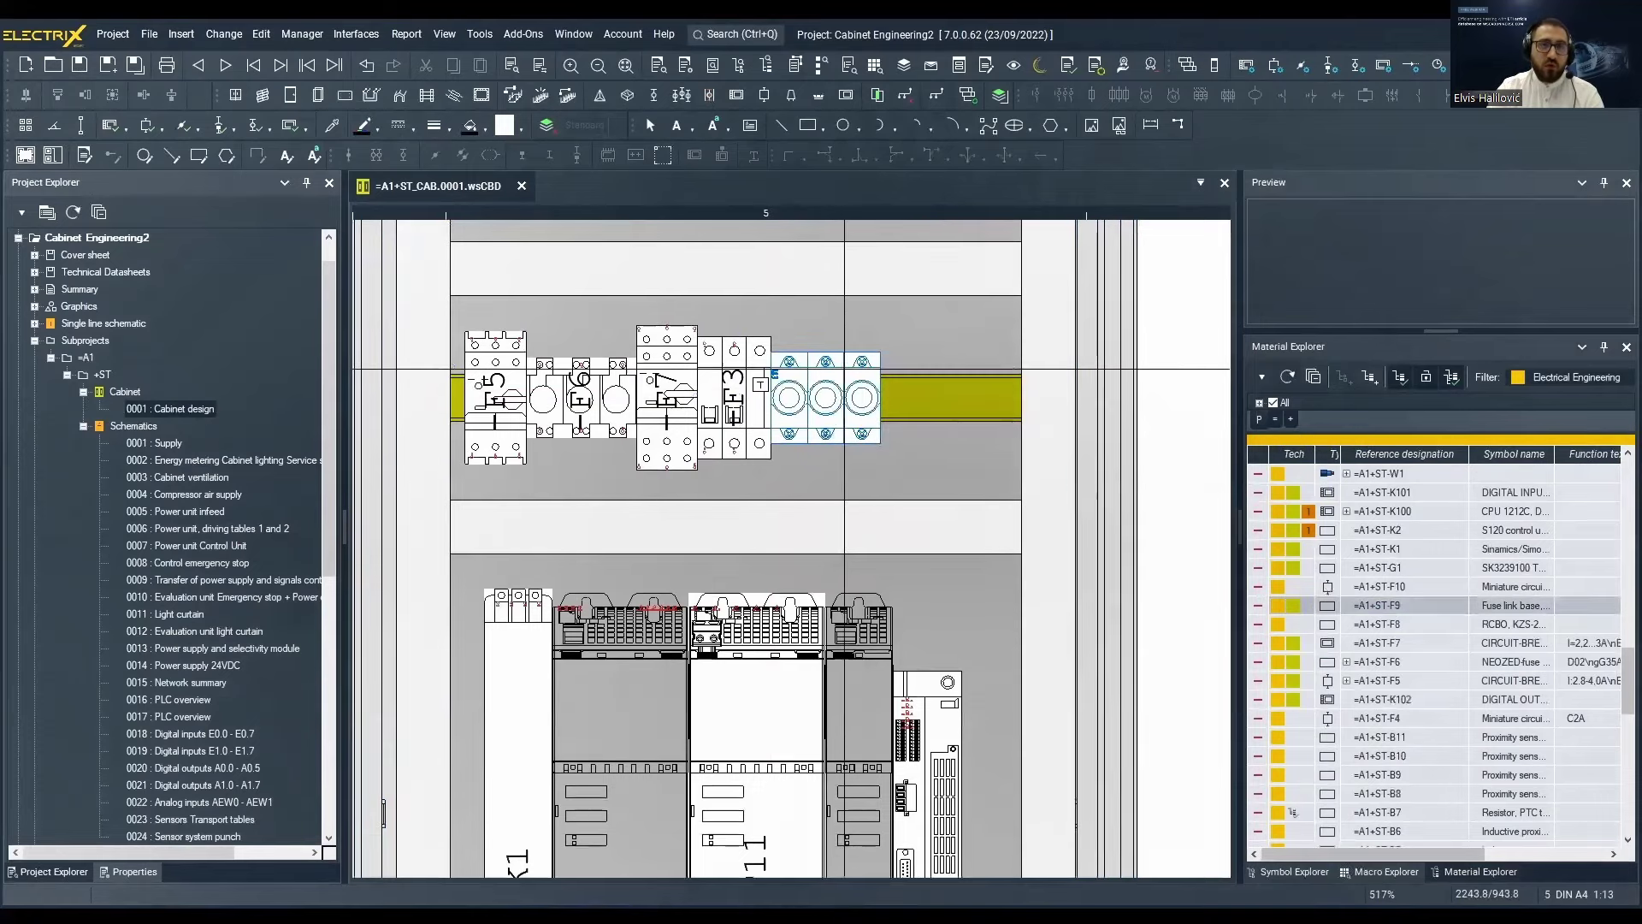
pyautogui.doubleClick(825, 398)
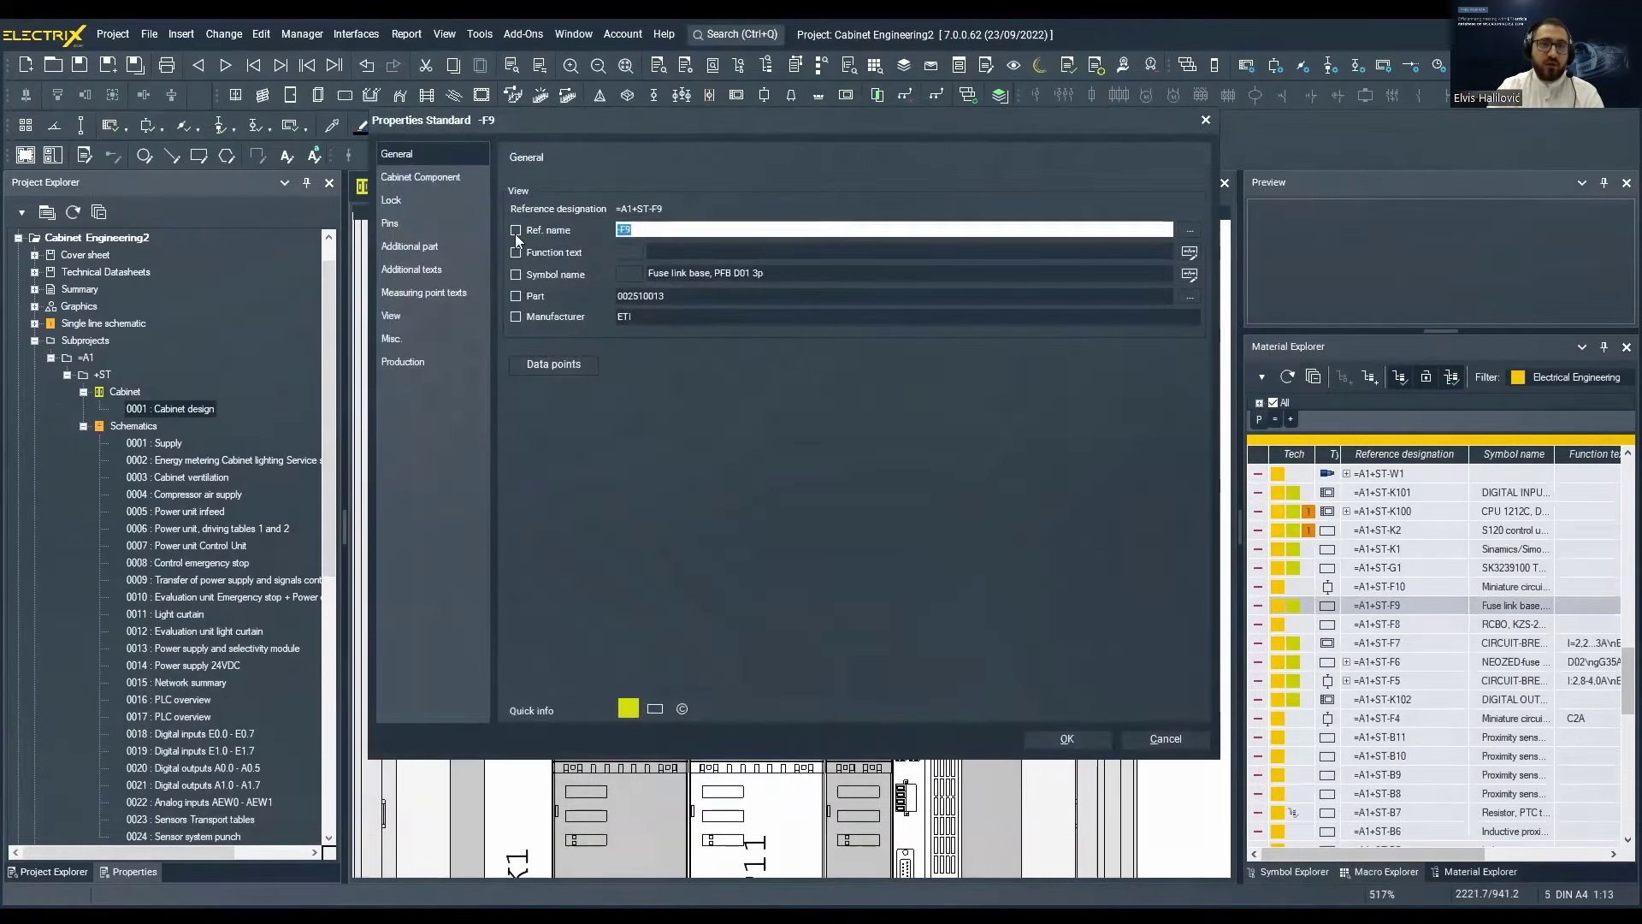
pyautogui.click(515, 231)
pyautogui.click(1062, 738)
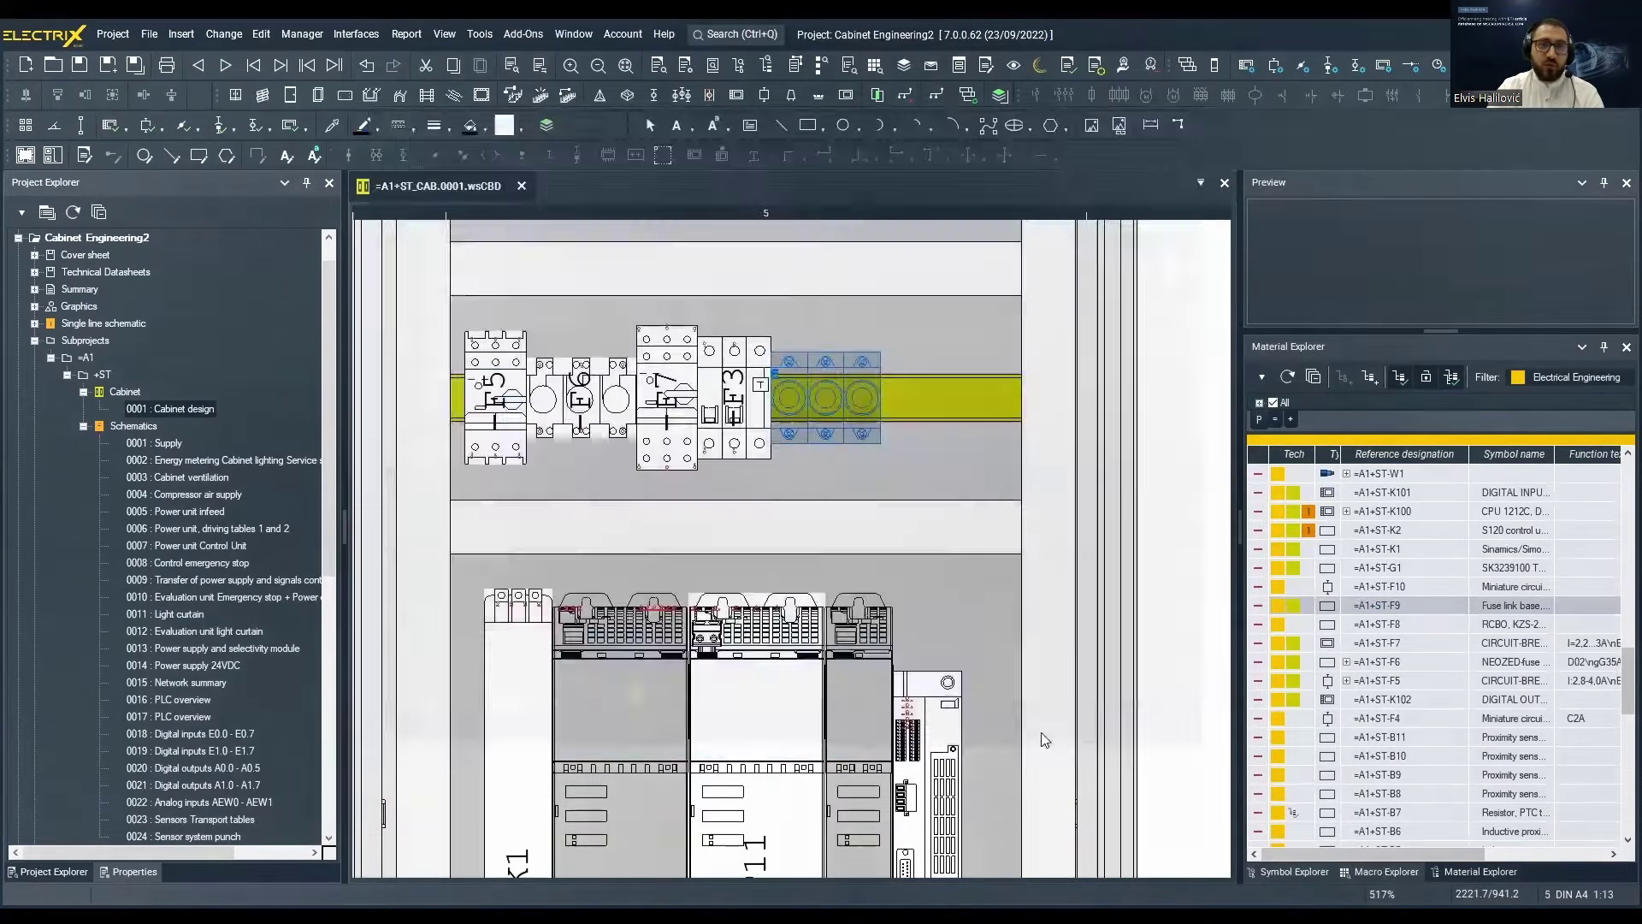
# Create a layout symbol for F8 and place it on the rail right of F10.
pyautogui.click(1397, 589)
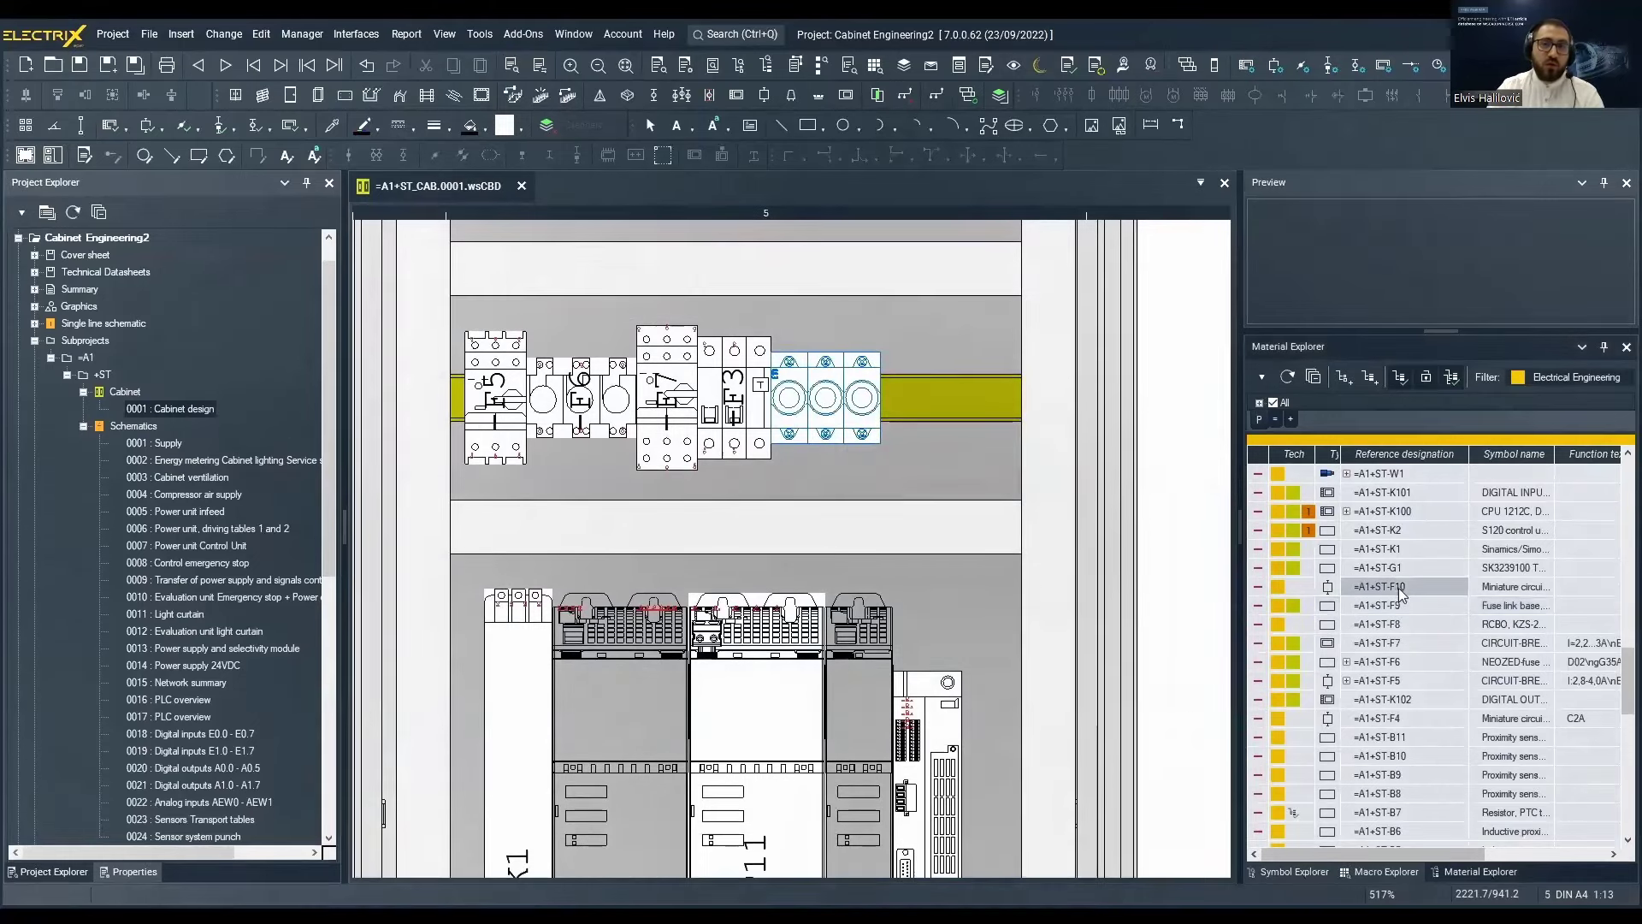
pyautogui.rightClick(1374, 629)
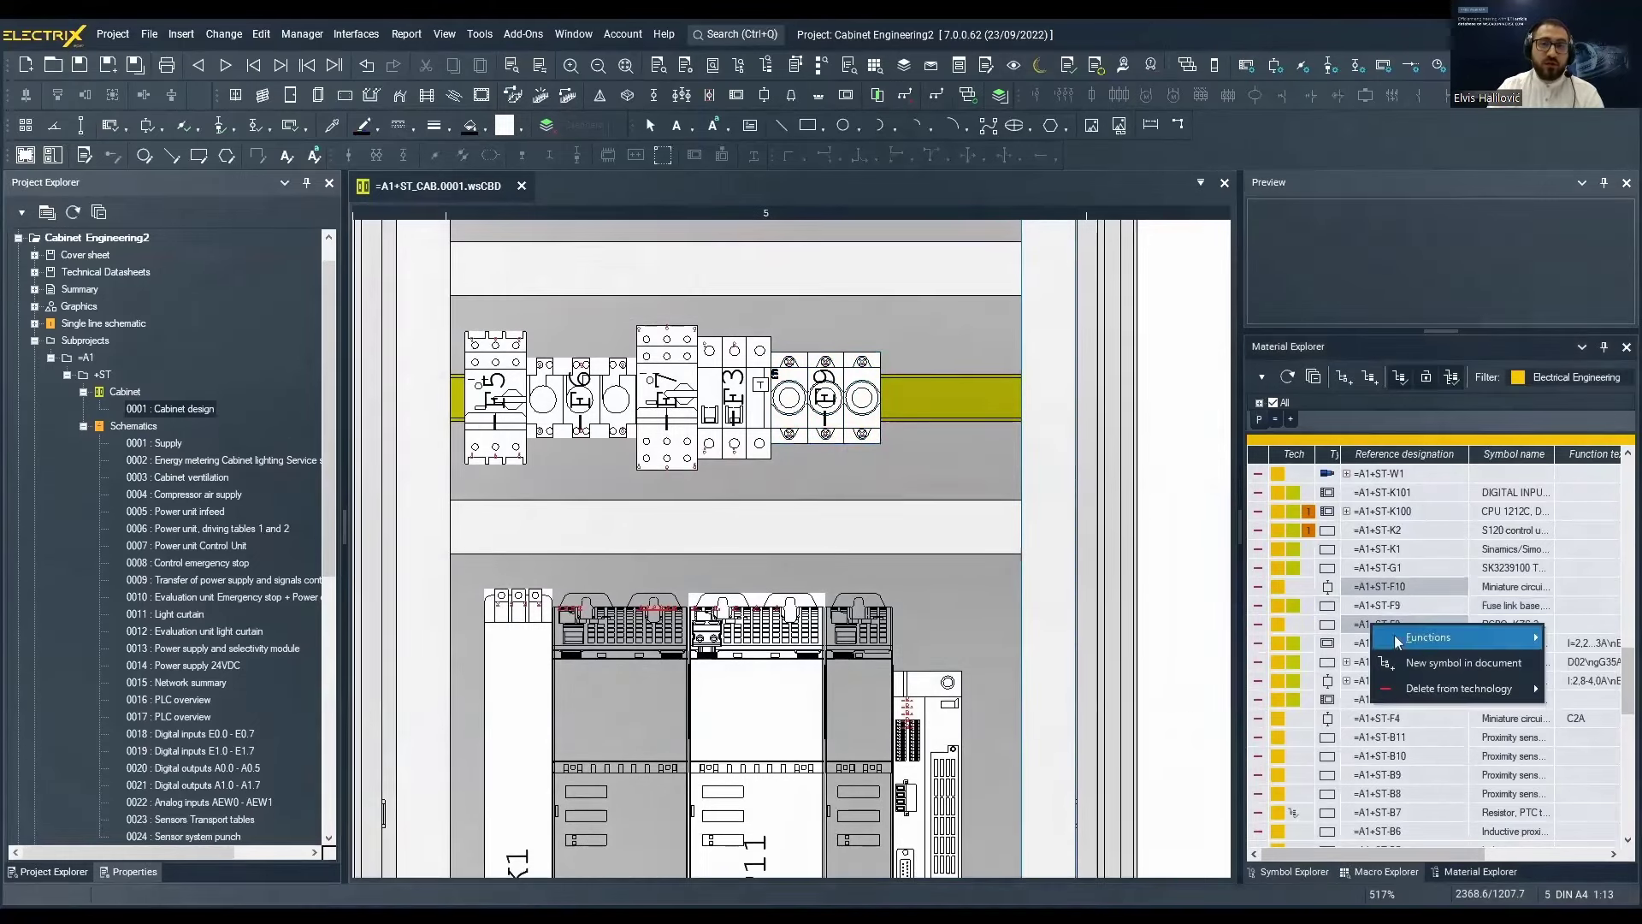
pyautogui.moveTo(1407, 640)
pyautogui.click(1279, 639)
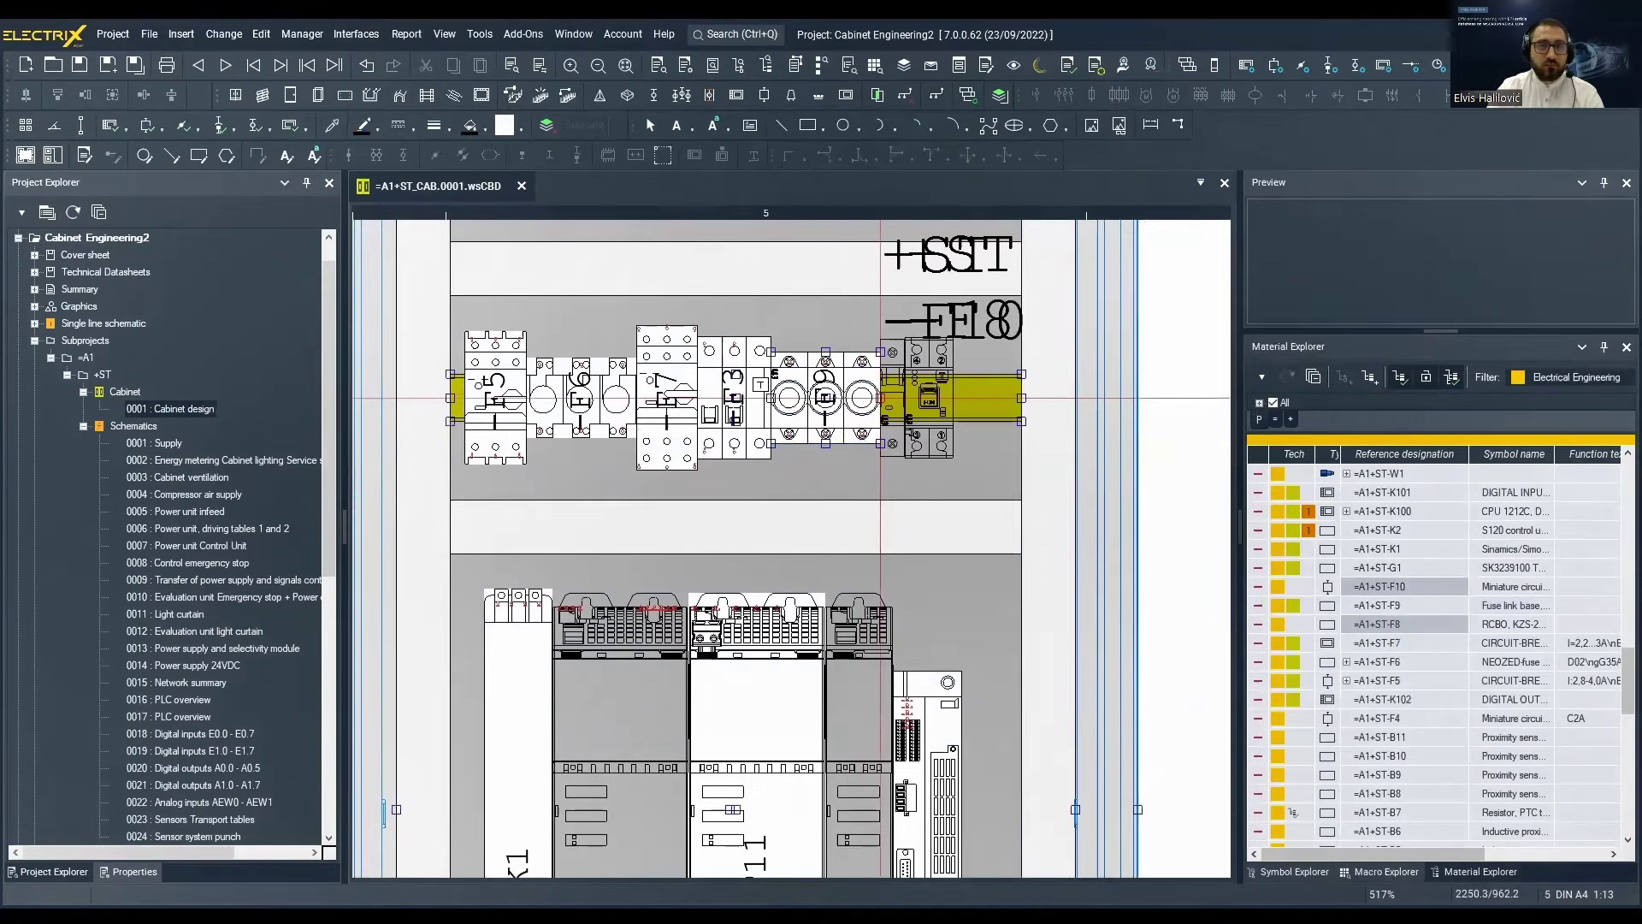
pyautogui.click(881, 398)
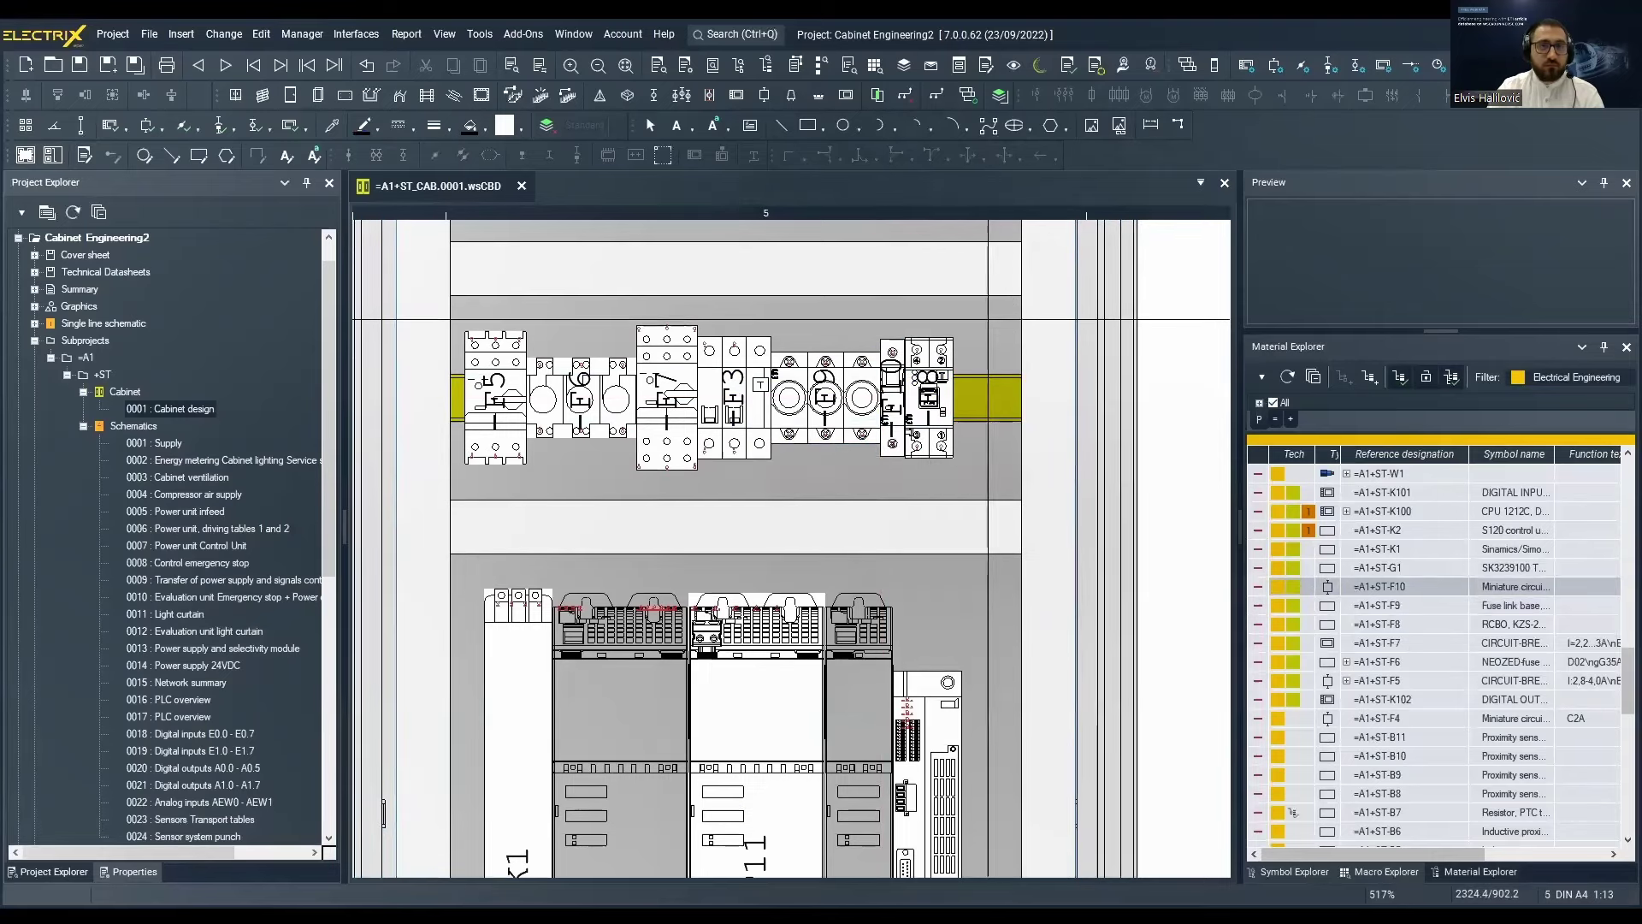
pyautogui.click(474, 33)
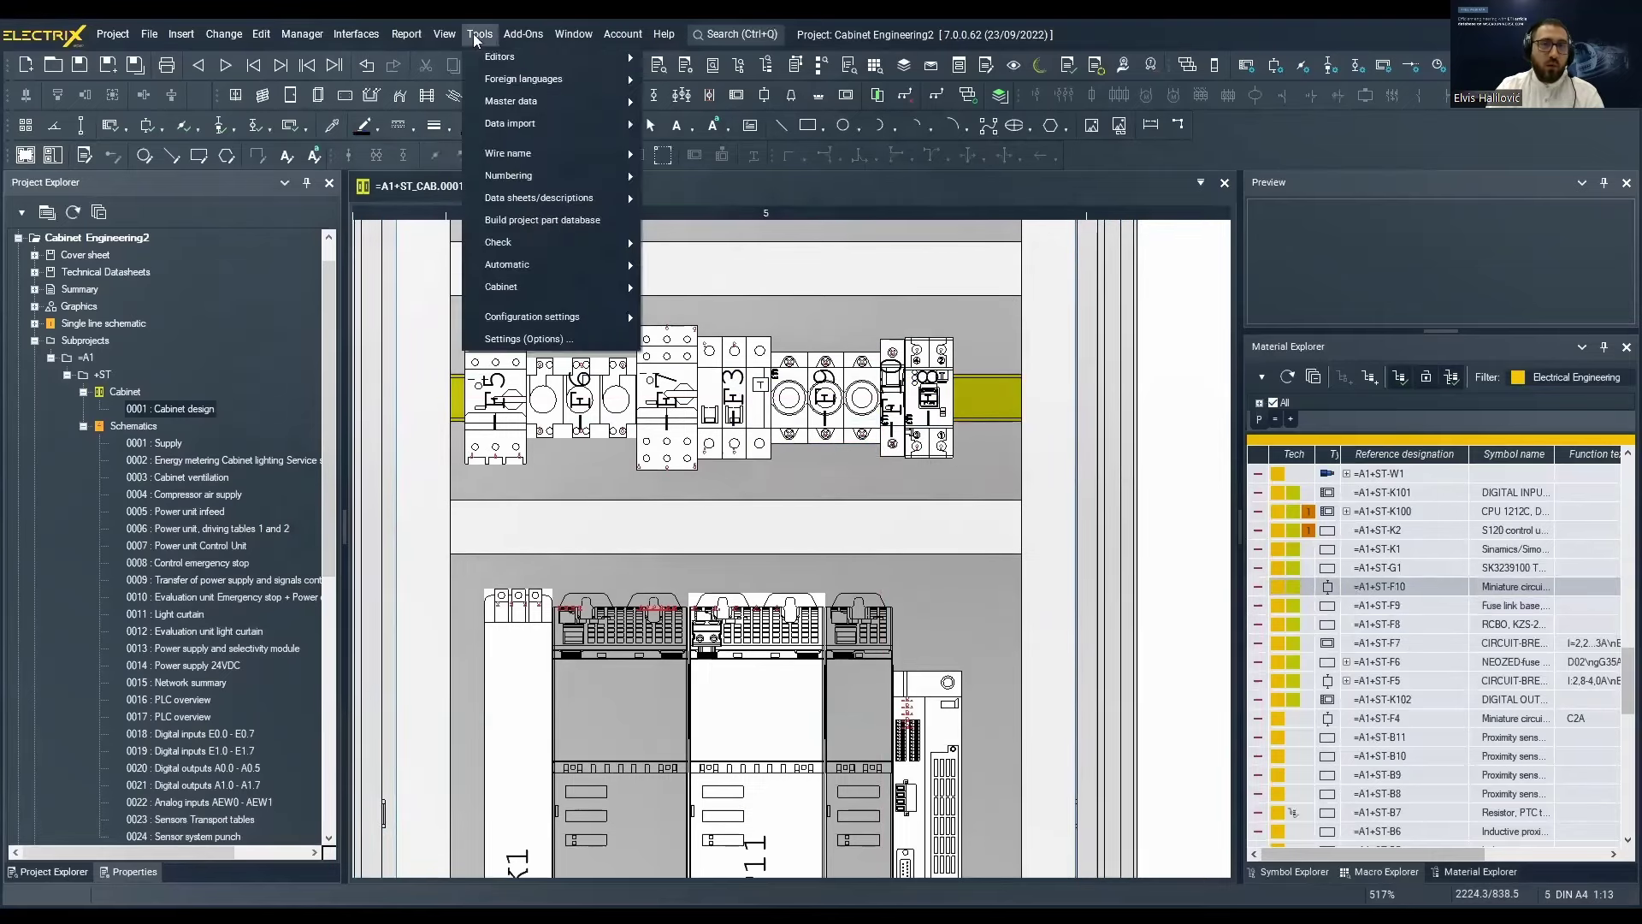
pyautogui.click(445, 34)
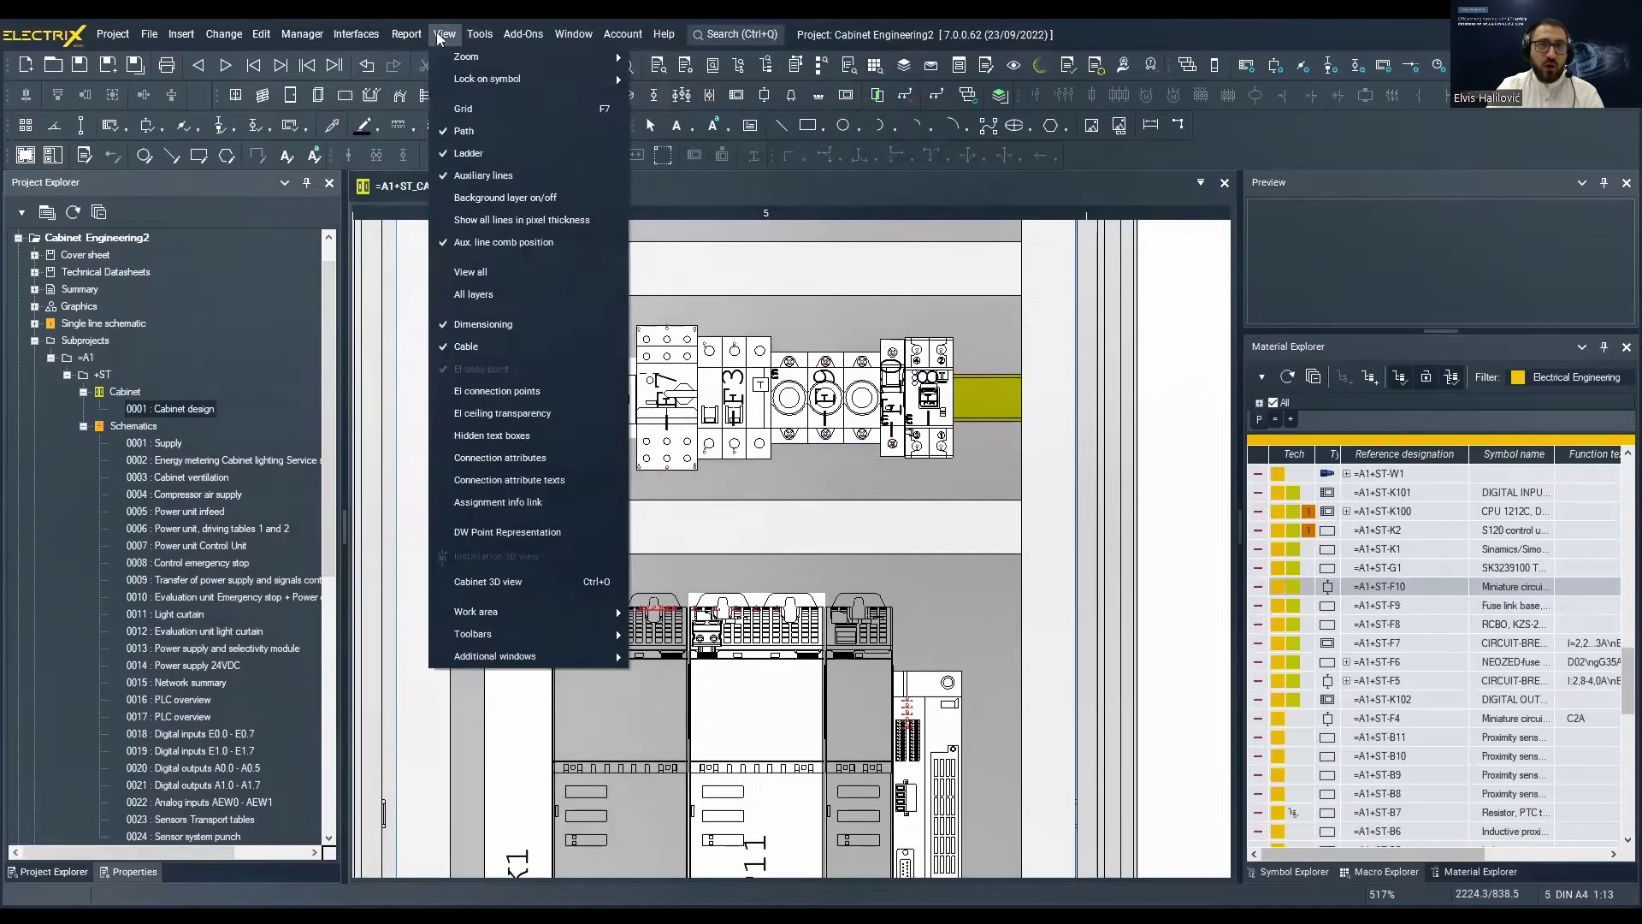
pyautogui.click(500, 582)
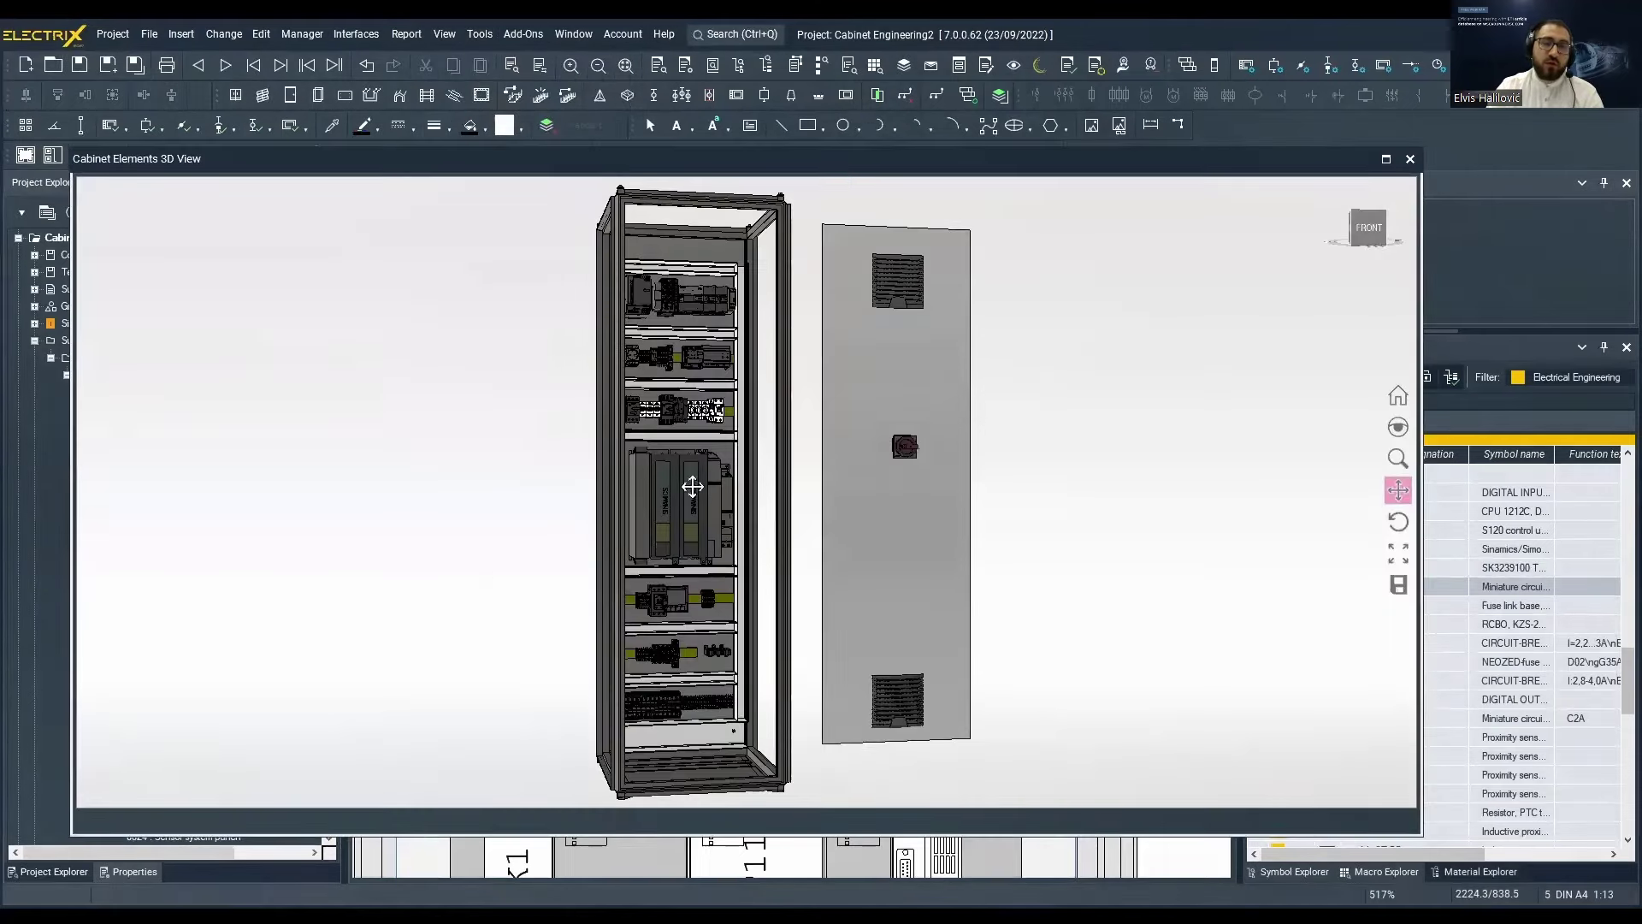
pyautogui.scroll(2, 716, 419)
pyautogui.scroll(5, 717, 418)
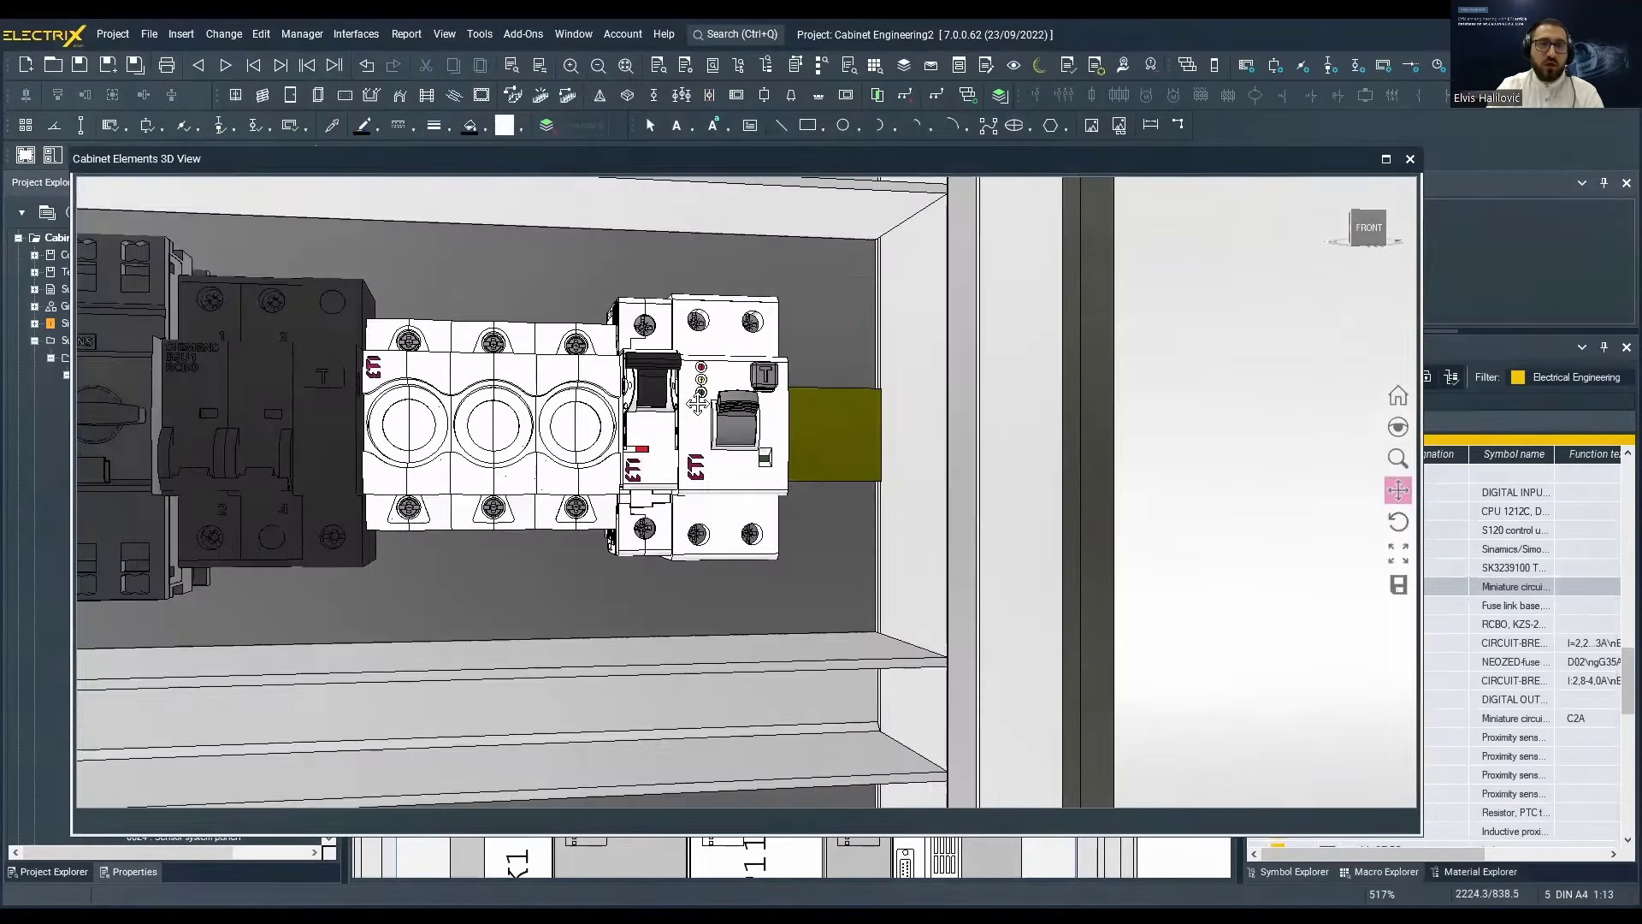
pyautogui.scroll(-5, 698, 418)
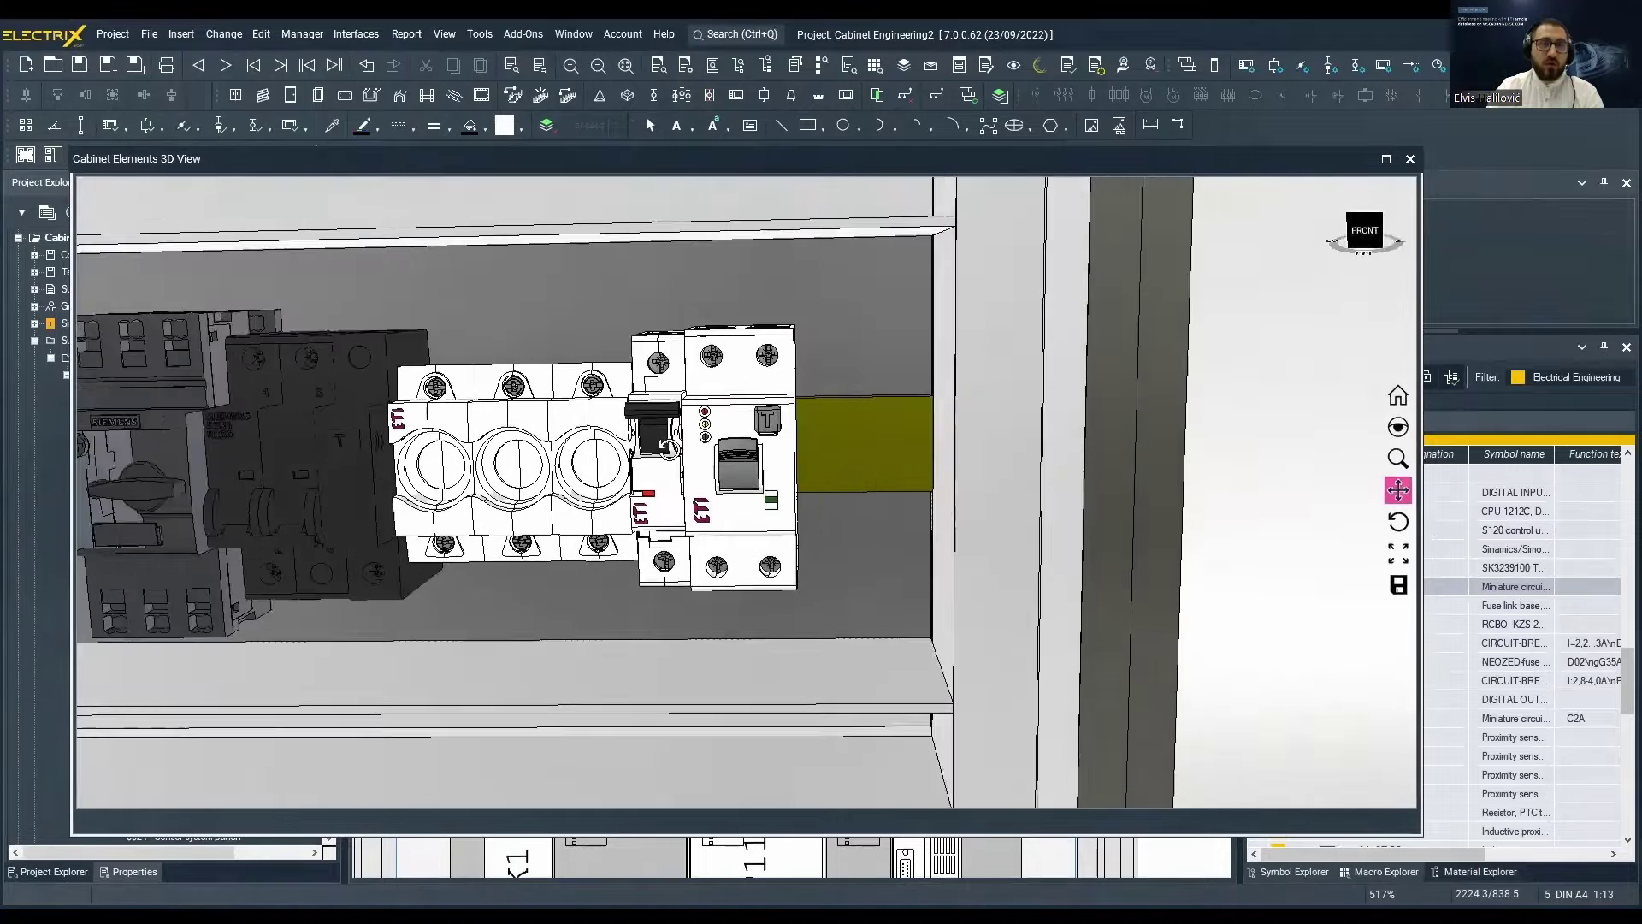
pyautogui.scroll(-3, 655, 433)
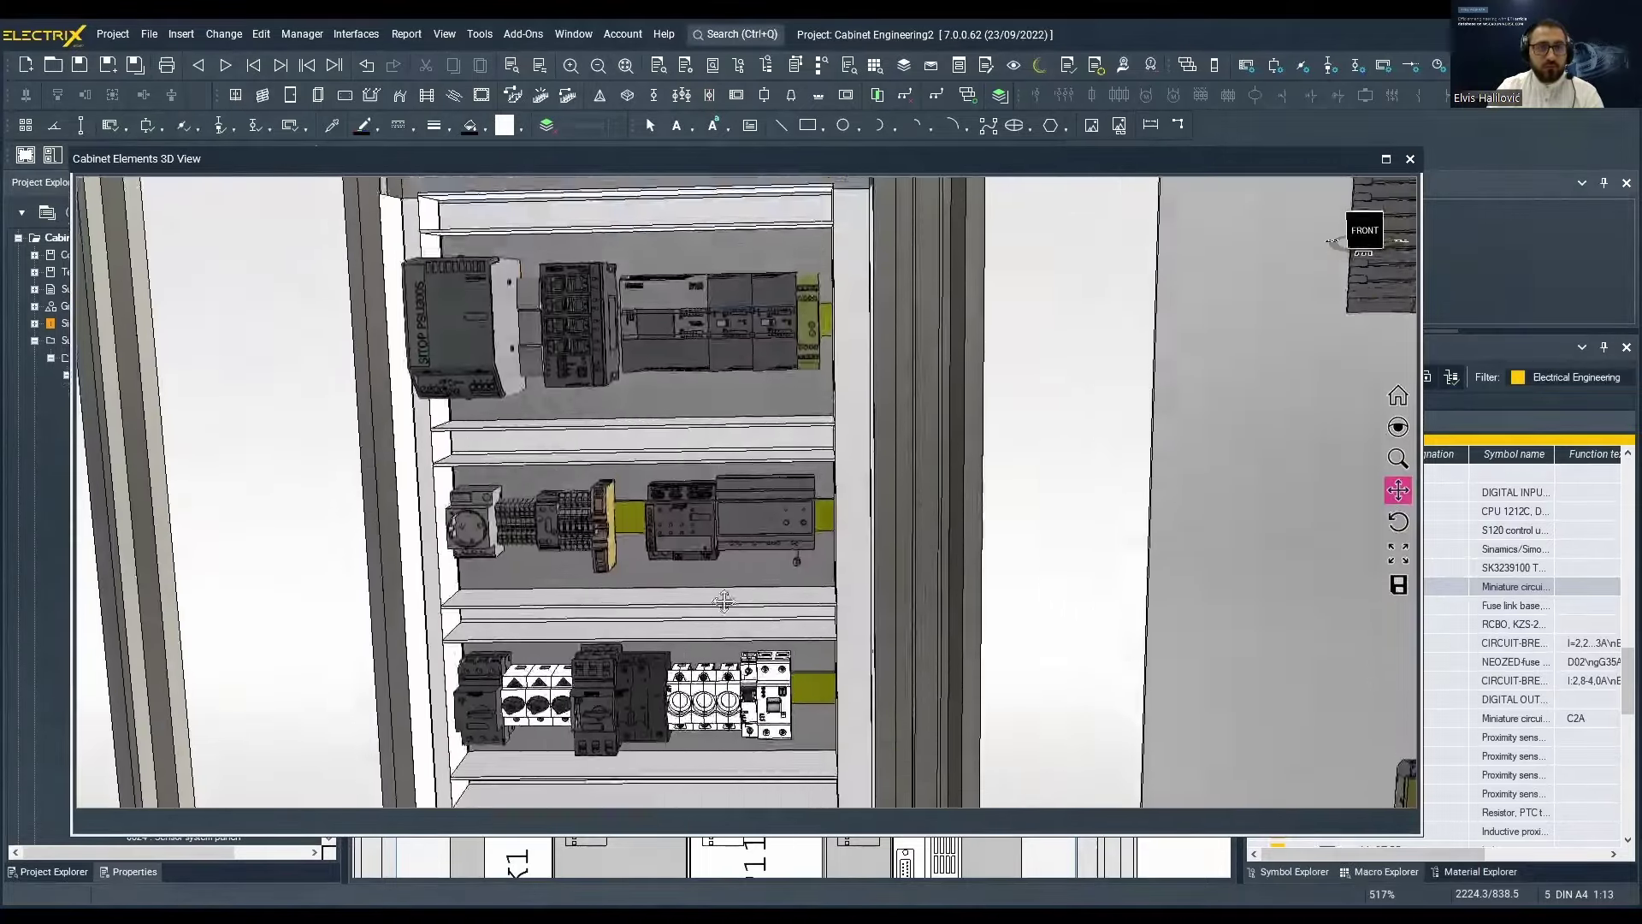
pyautogui.moveTo(723, 550); pyautogui.dragTo(706, 309)
pyautogui.scroll(2, 741, 382)
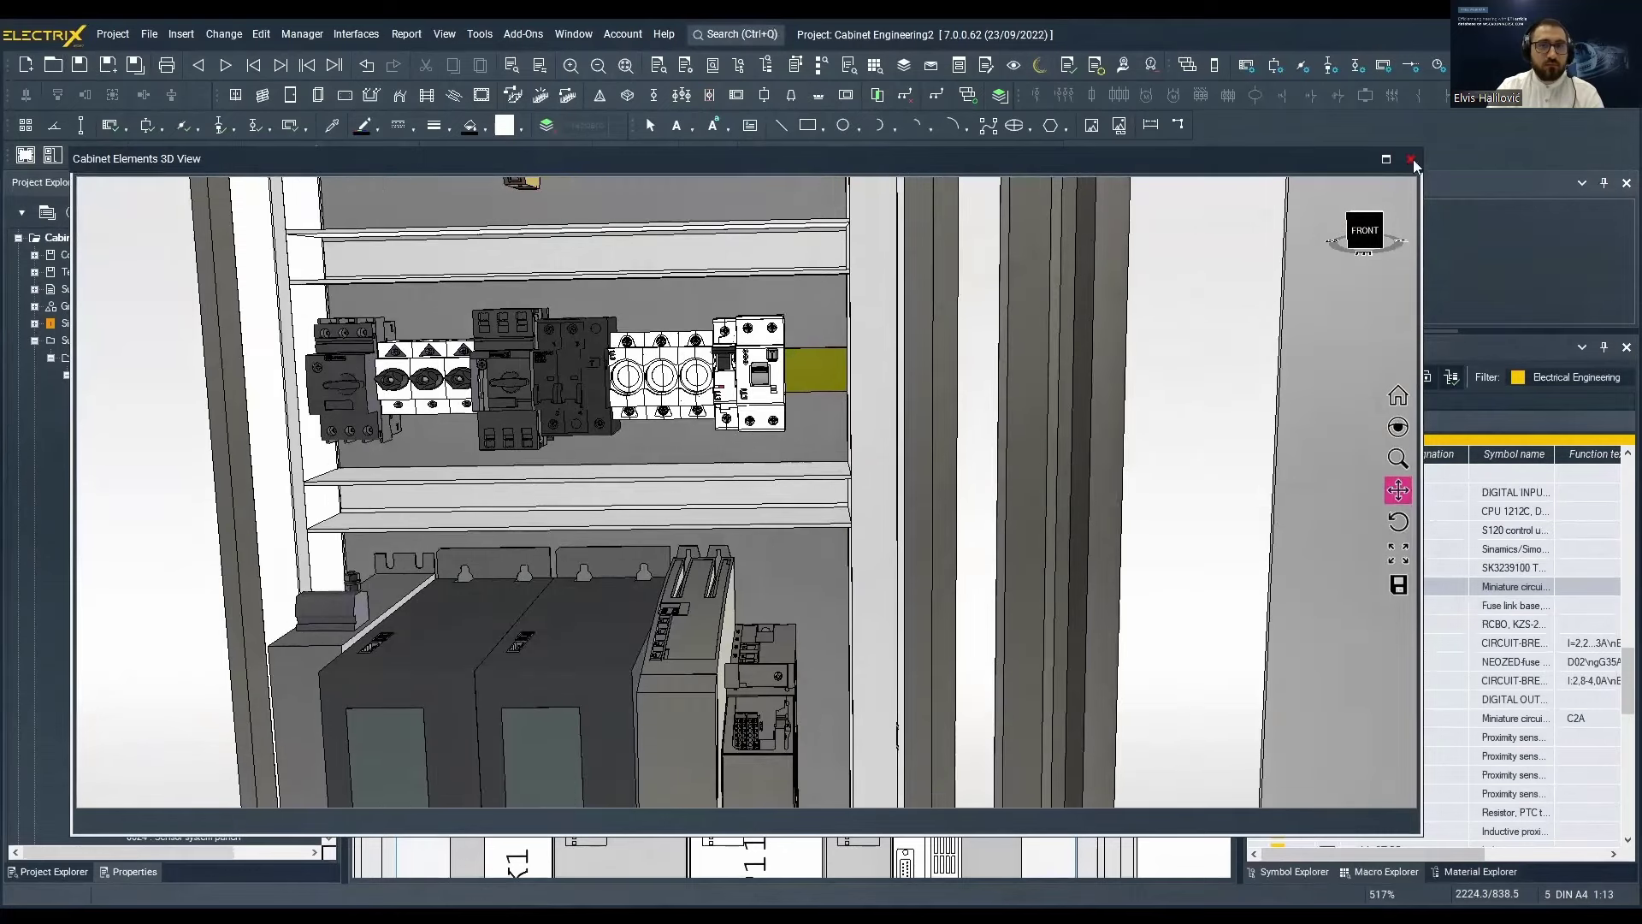
pyautogui.click(1412, 160)
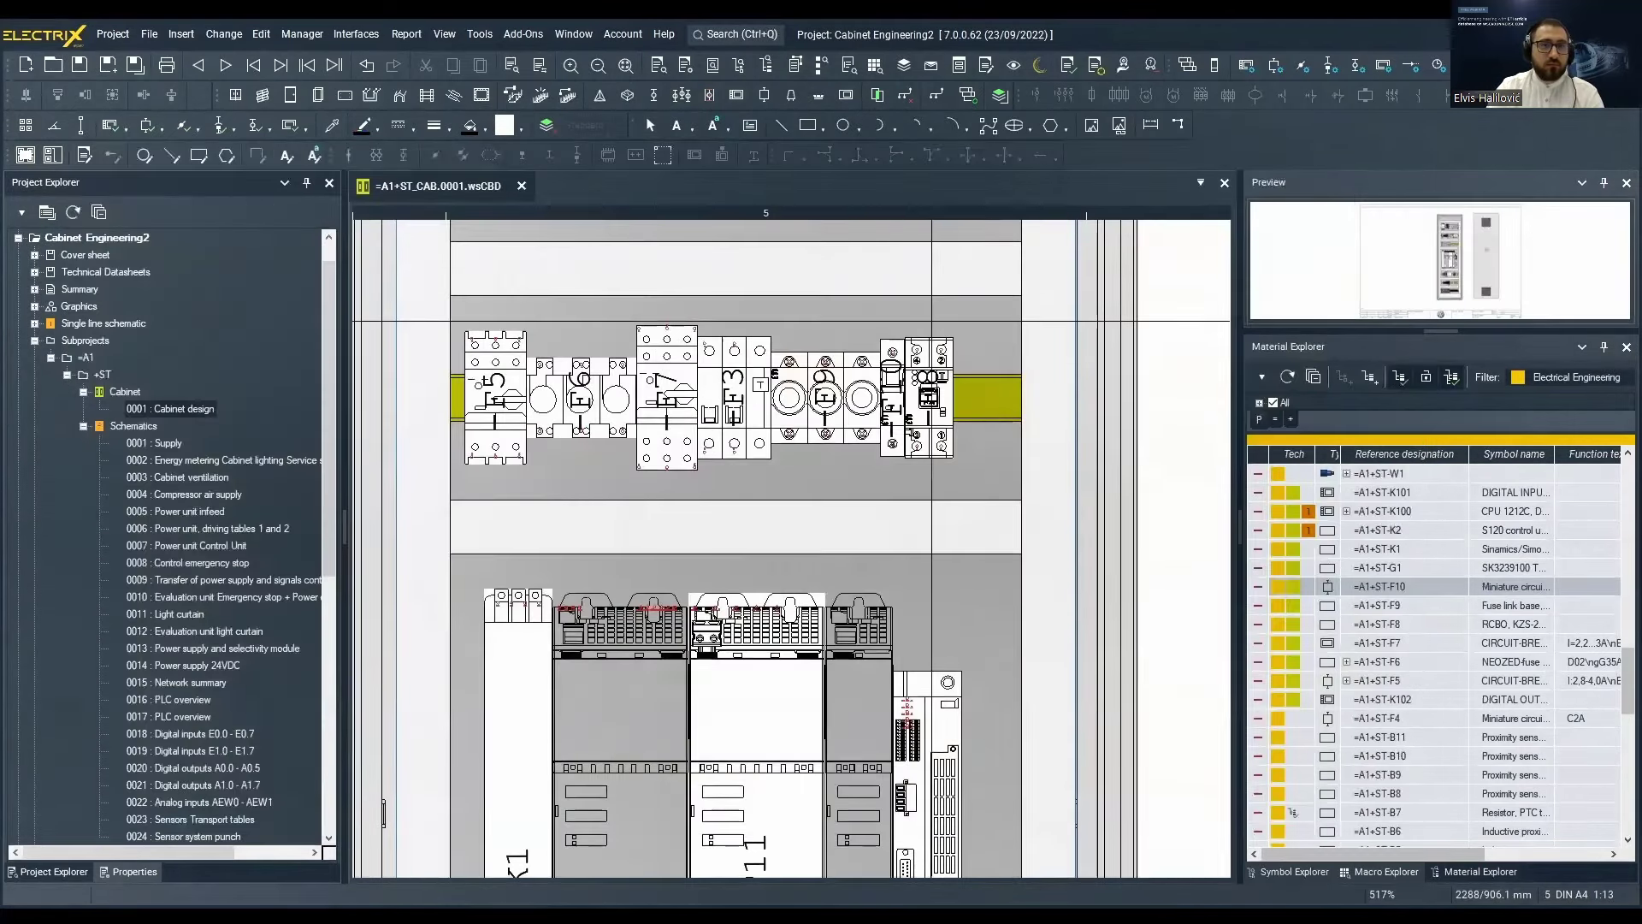
# Auto-route the cabinet wiring through the ducts, then zoom and pan to inspect the routed wires.
pyautogui.click(480, 34)
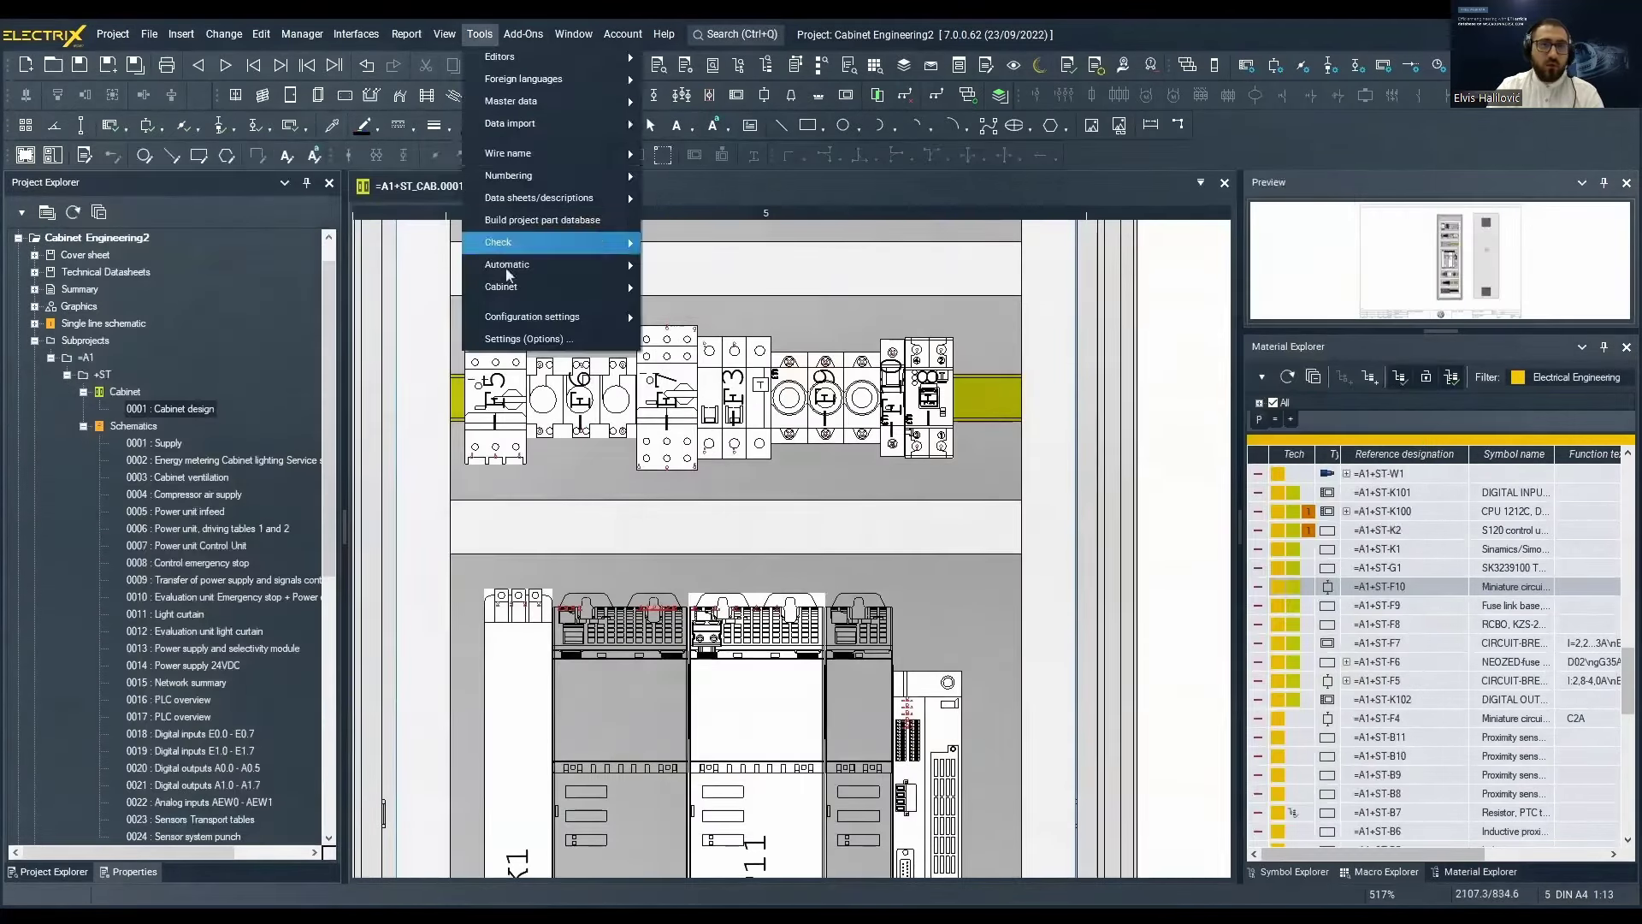
pyautogui.moveTo(513, 295)
pyautogui.click(689, 291)
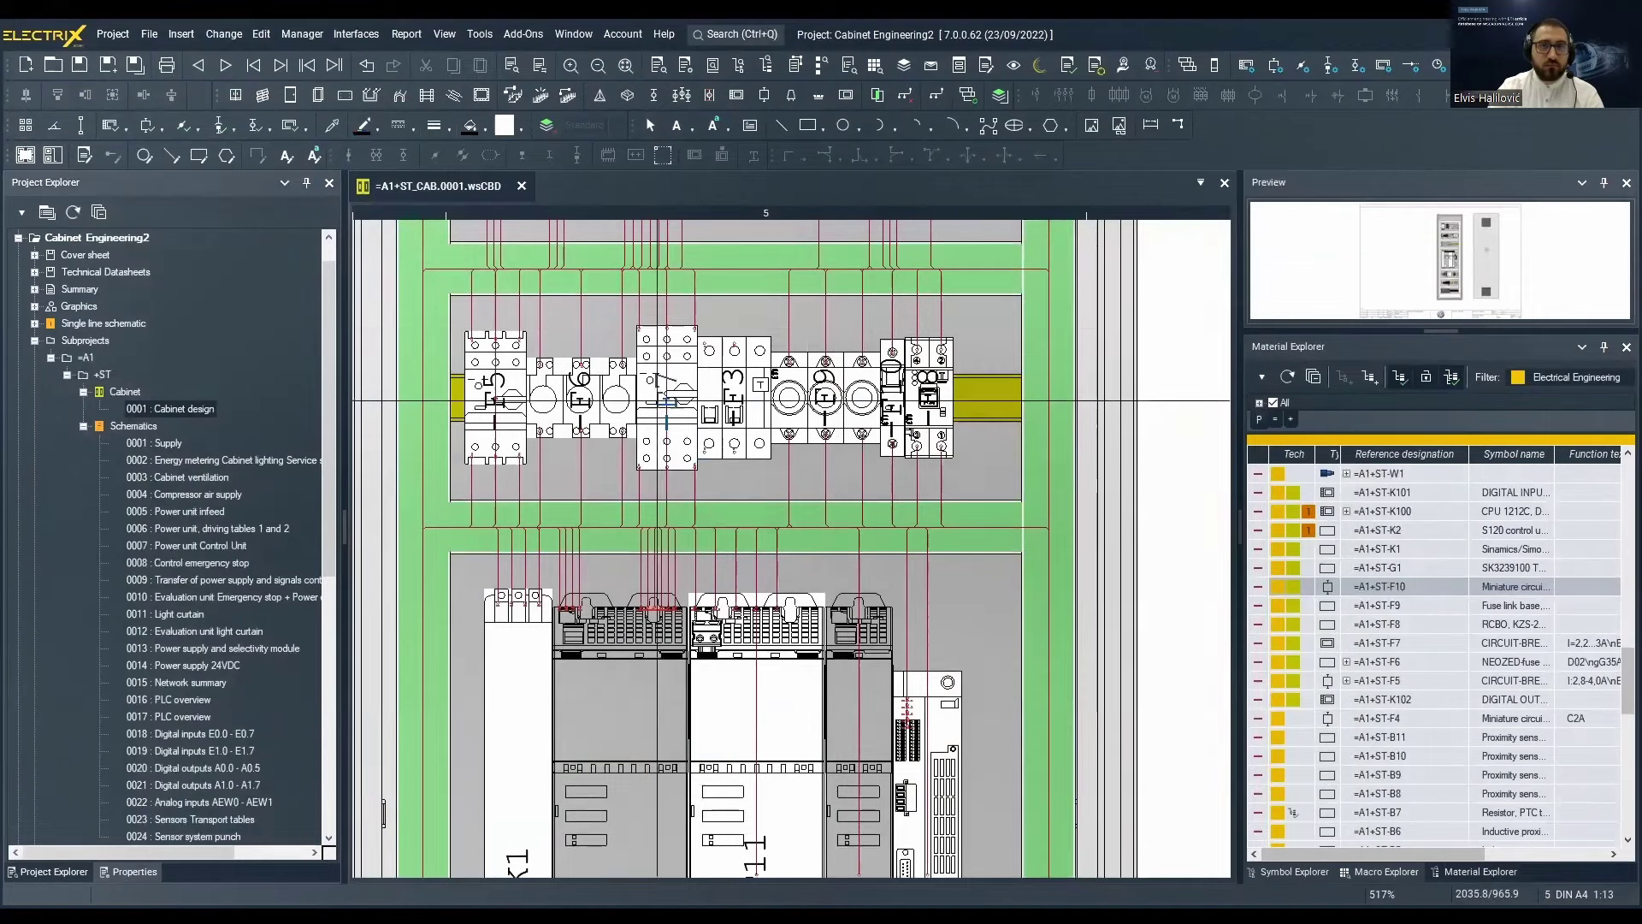
pyautogui.scroll(3, 855, 384)
pyautogui.scroll(1, 855, 384)
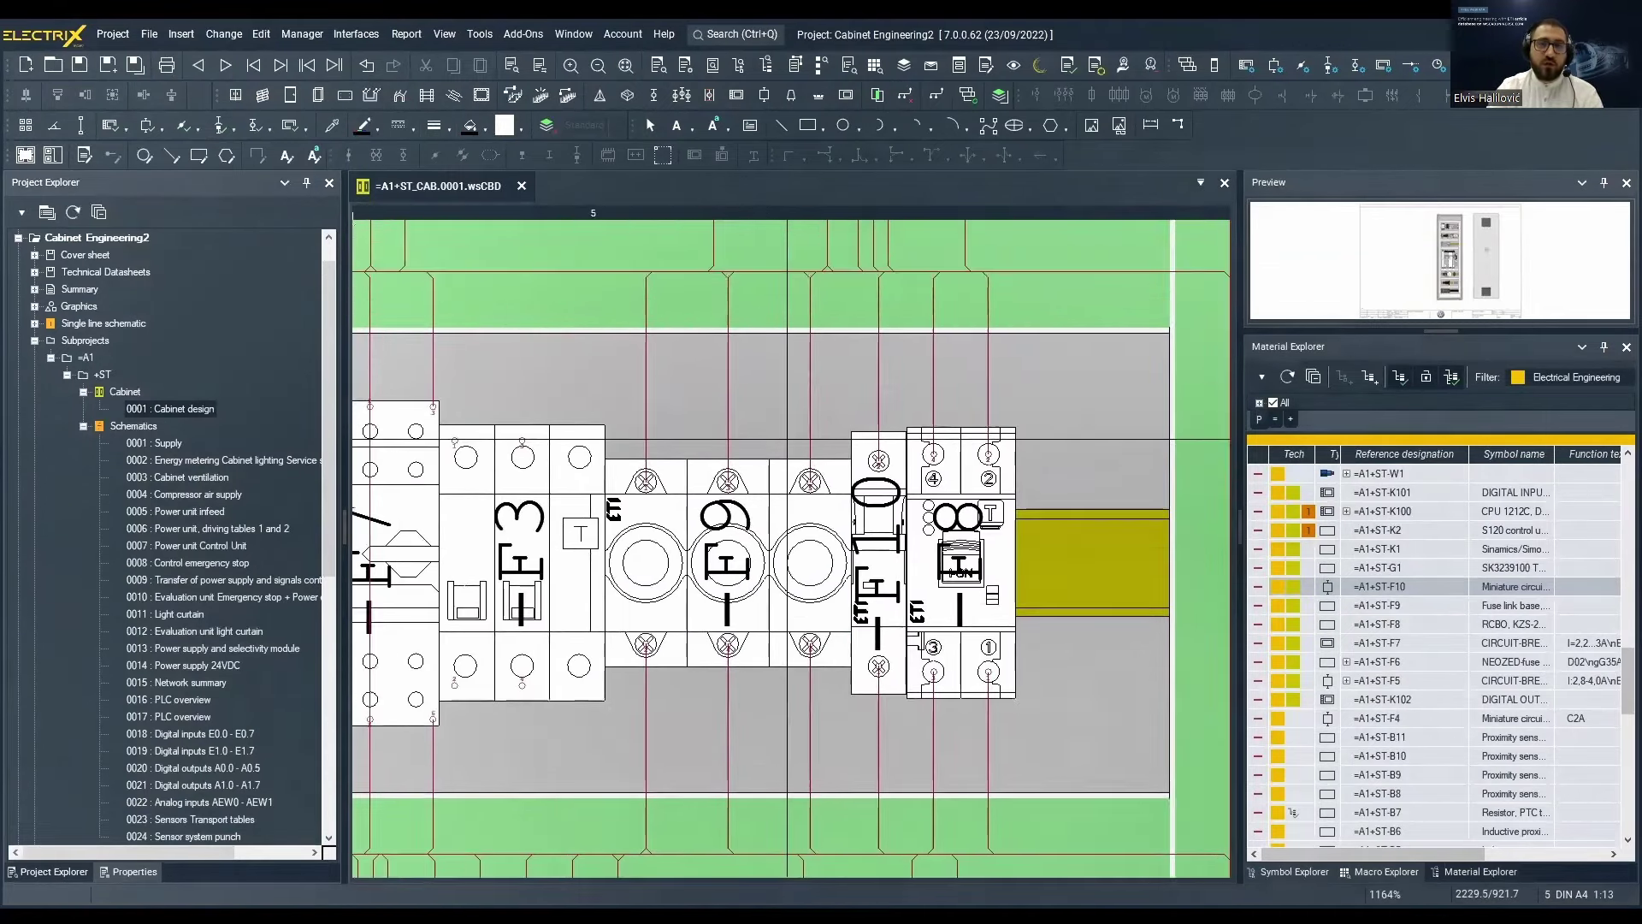
pyautogui.scroll(-2, 788, 439)
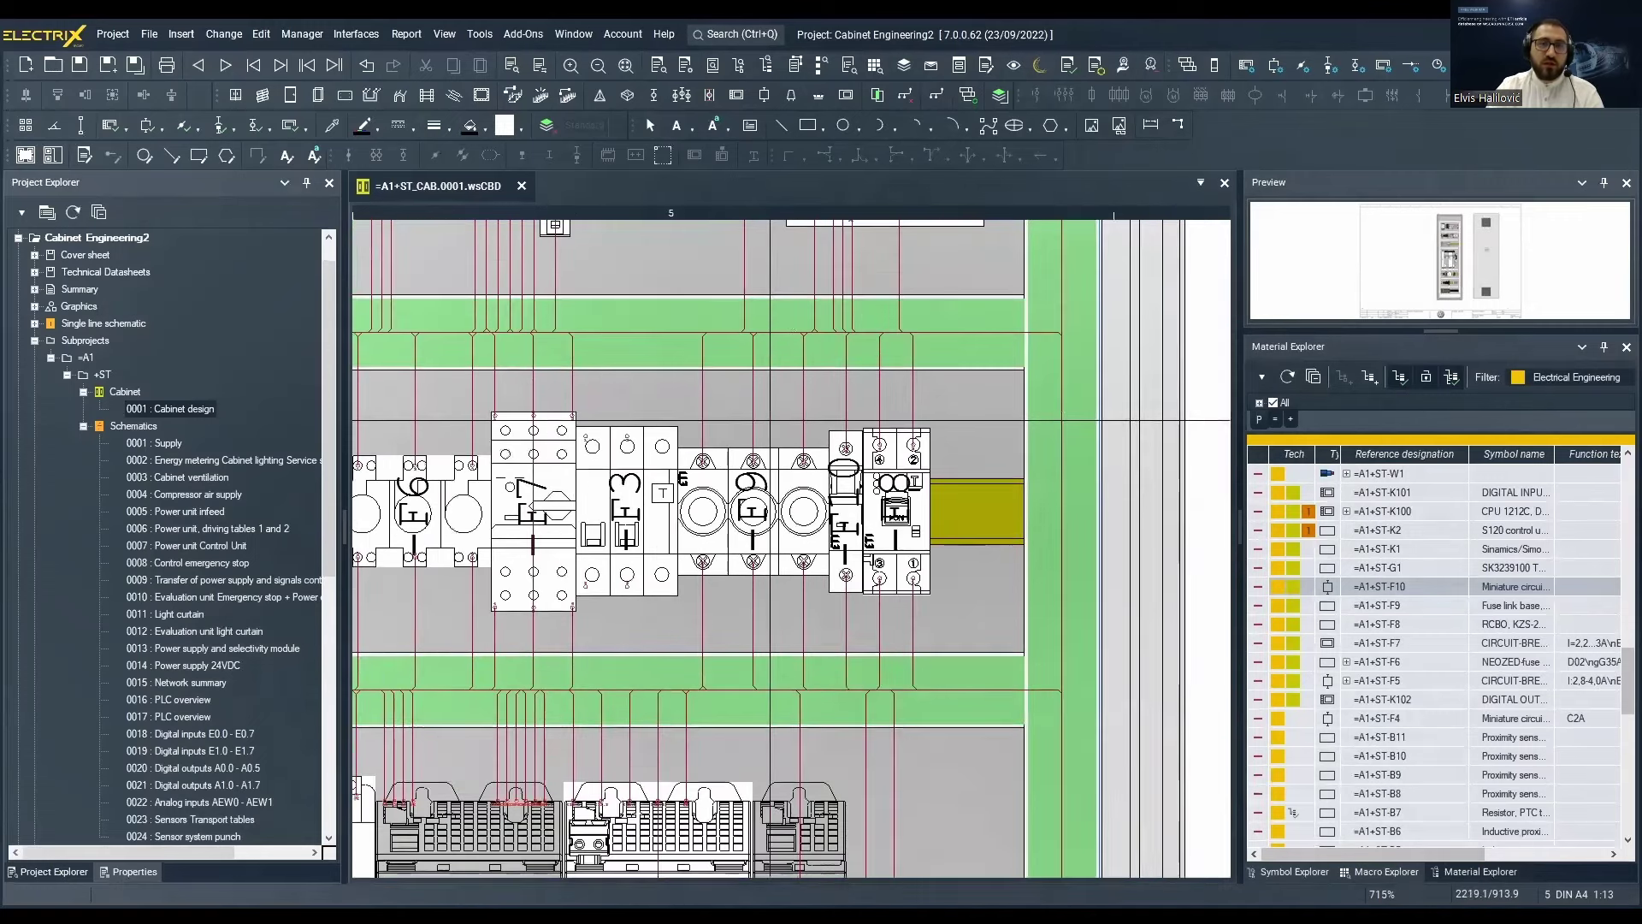
pyautogui.moveTo(771, 420); pyautogui.dragTo(717, 382, button='middle')
pyautogui.scroll(-1, 717, 382)
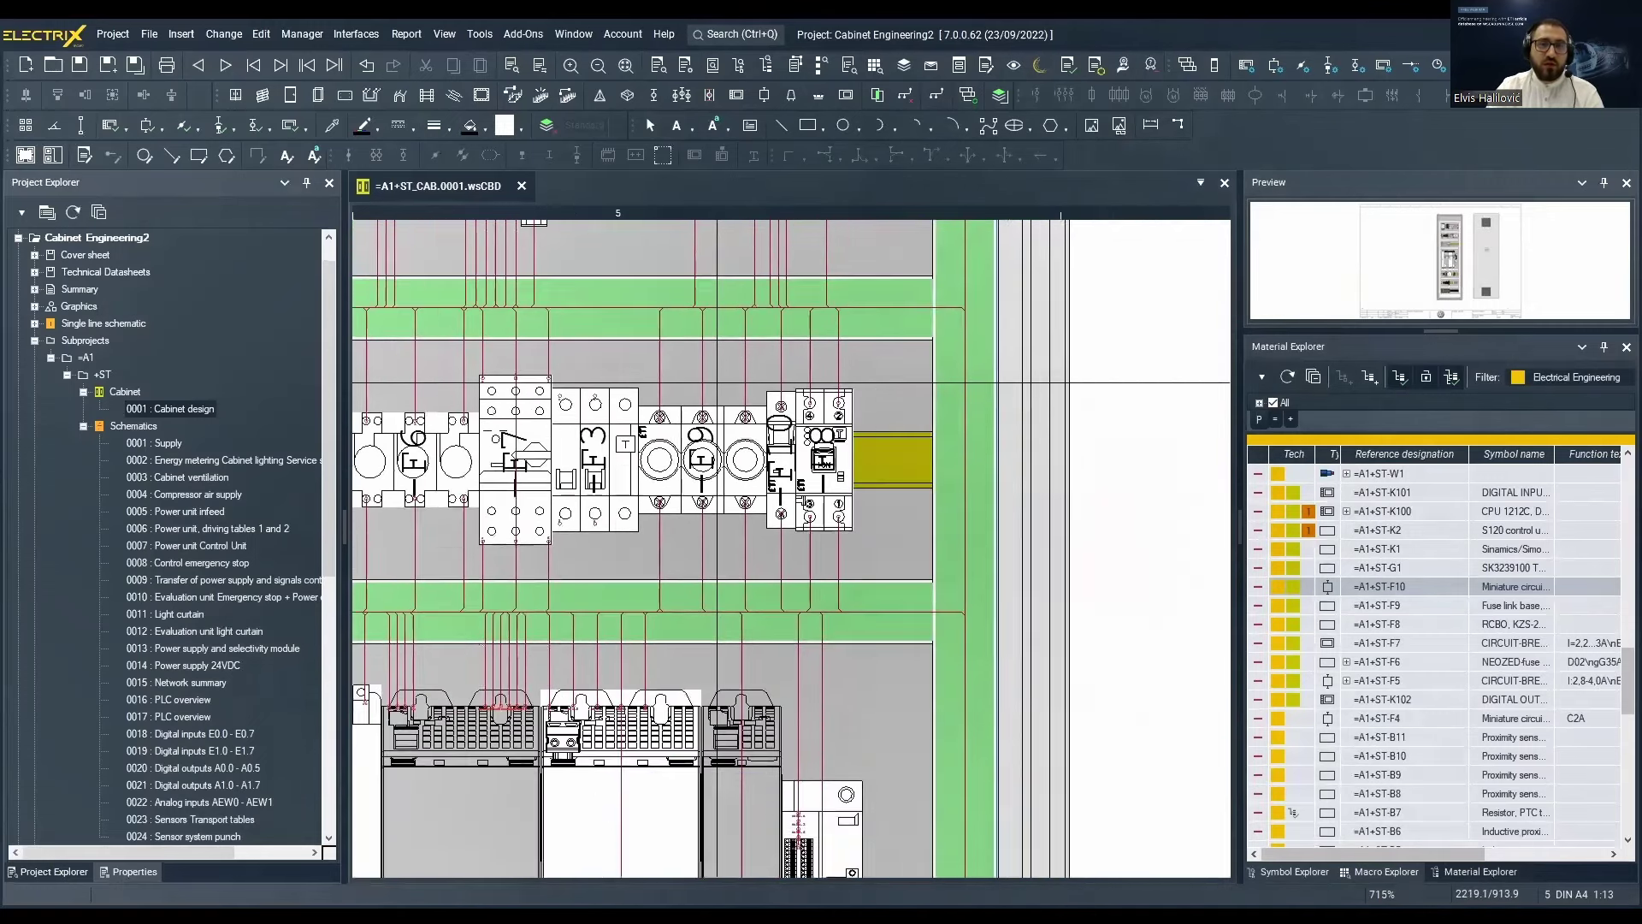
pyautogui.scroll(-3, 716, 382)
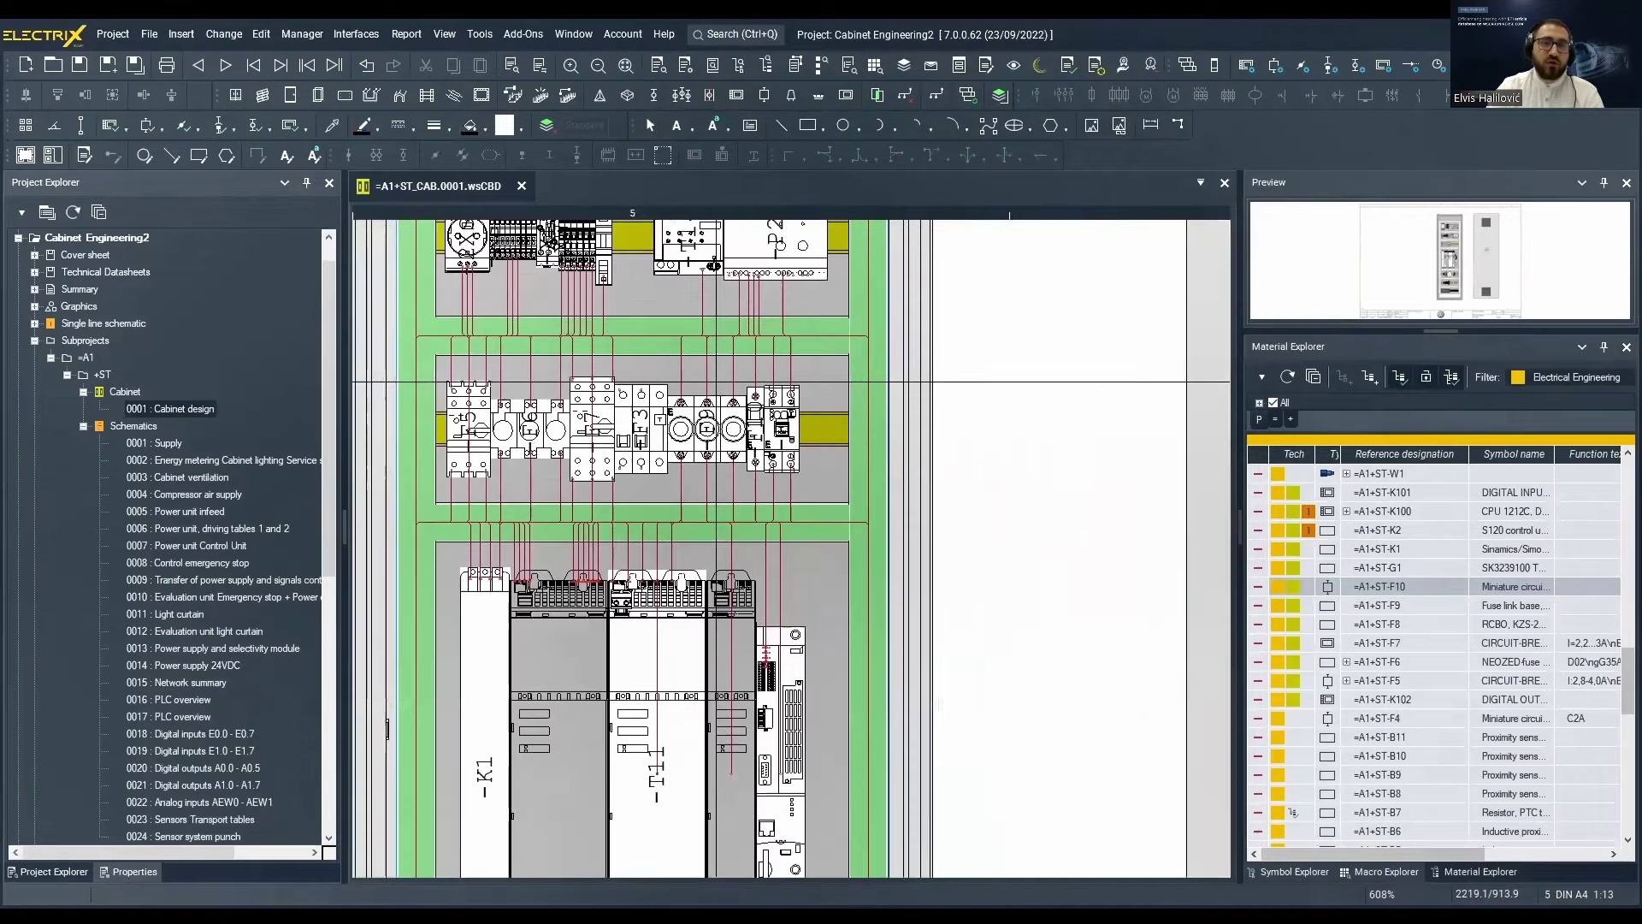
pyautogui.scroll(-1, 717, 380)
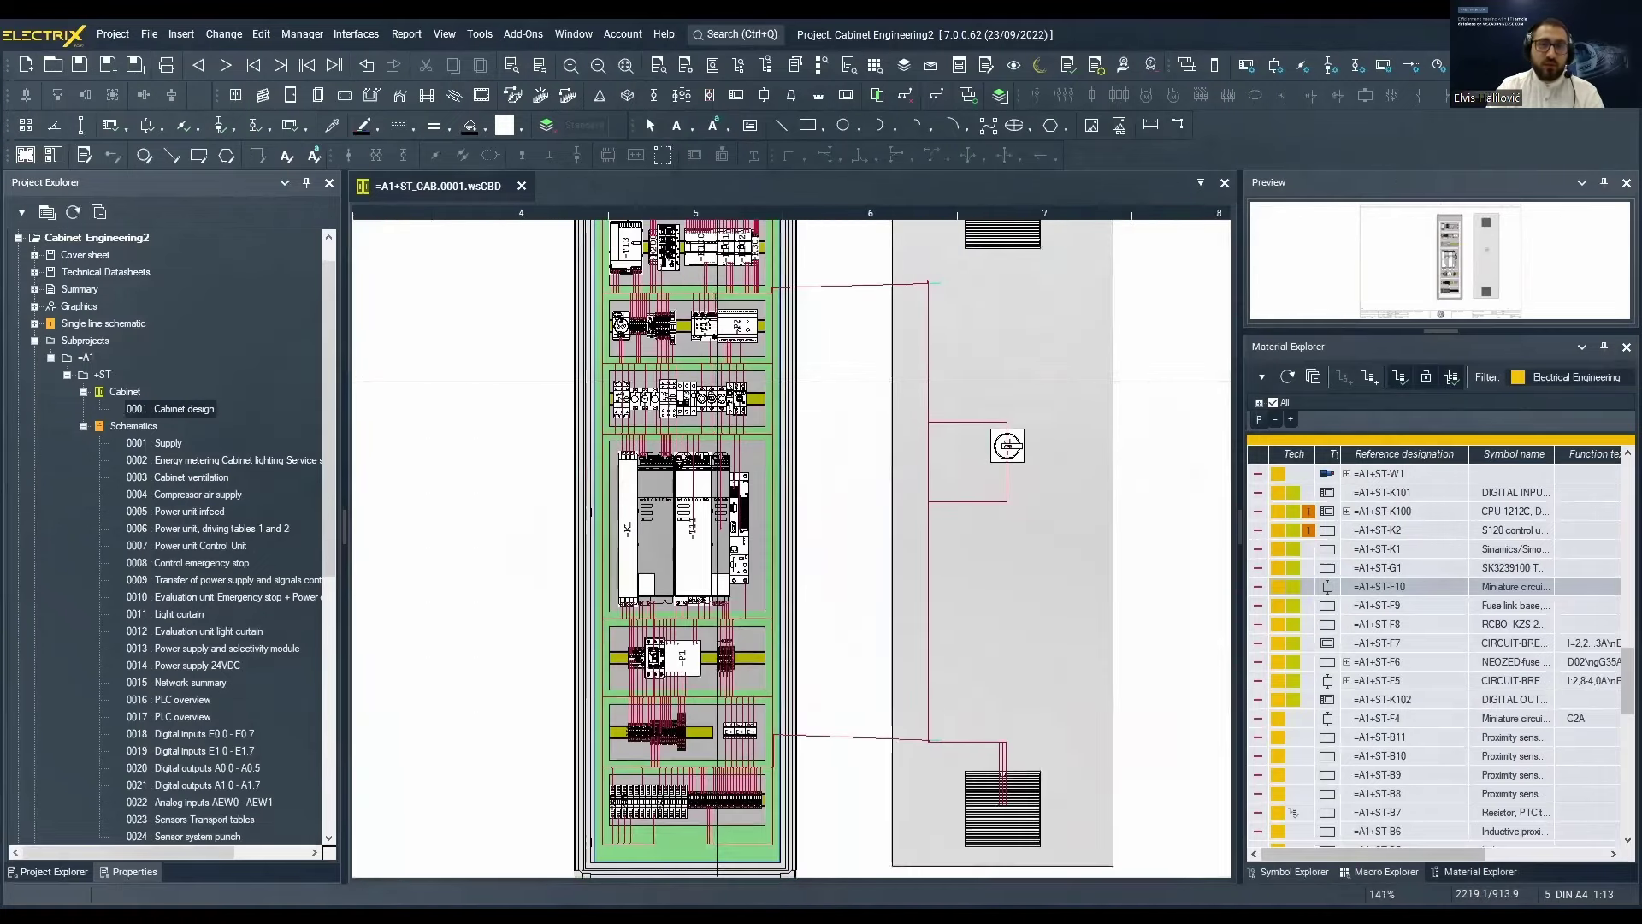
pyautogui.moveTo(717, 380); pyautogui.dragTo(722, 435, button='middle')
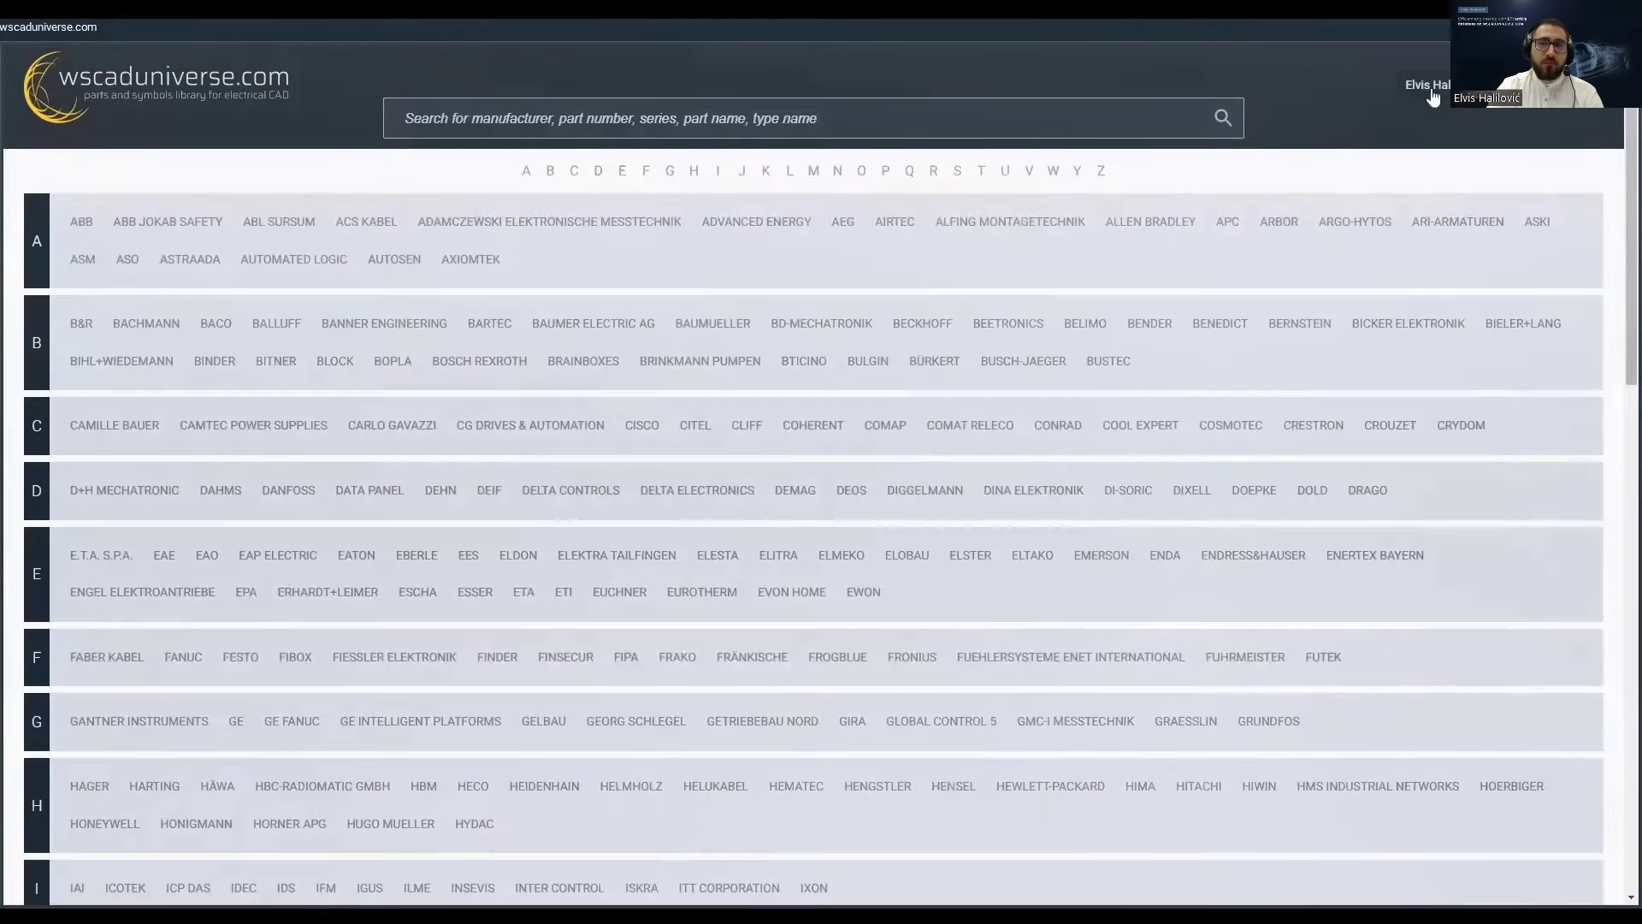
# Go to the account's Bill of material upload page and check the required BOM file format.
pyautogui.click(1428, 85)
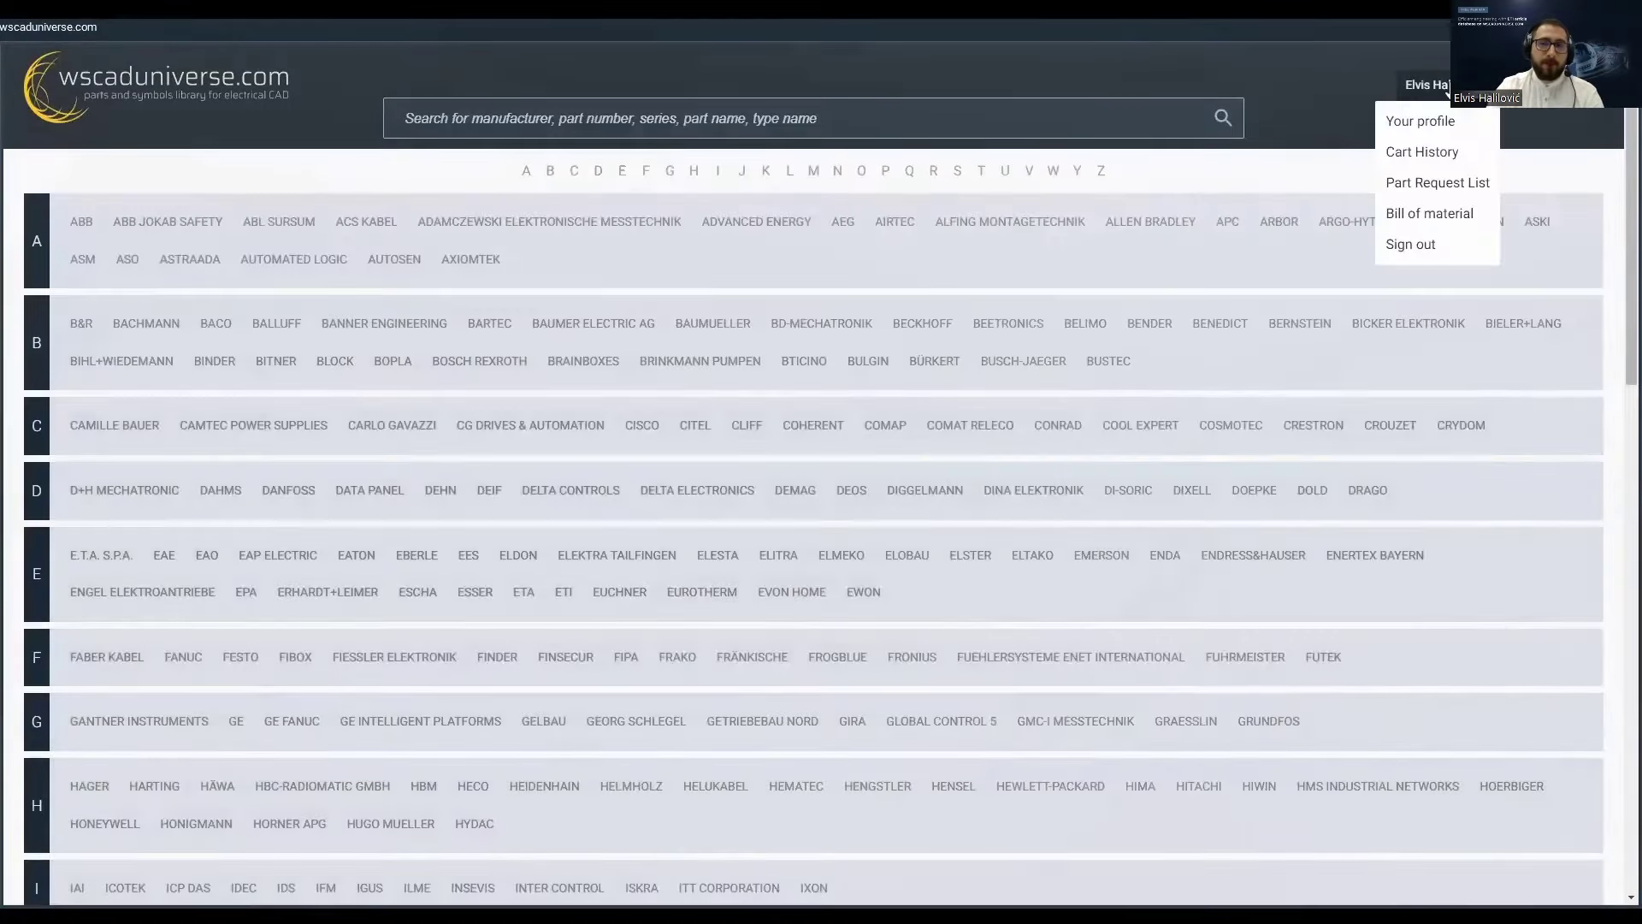
pyautogui.click(1429, 214)
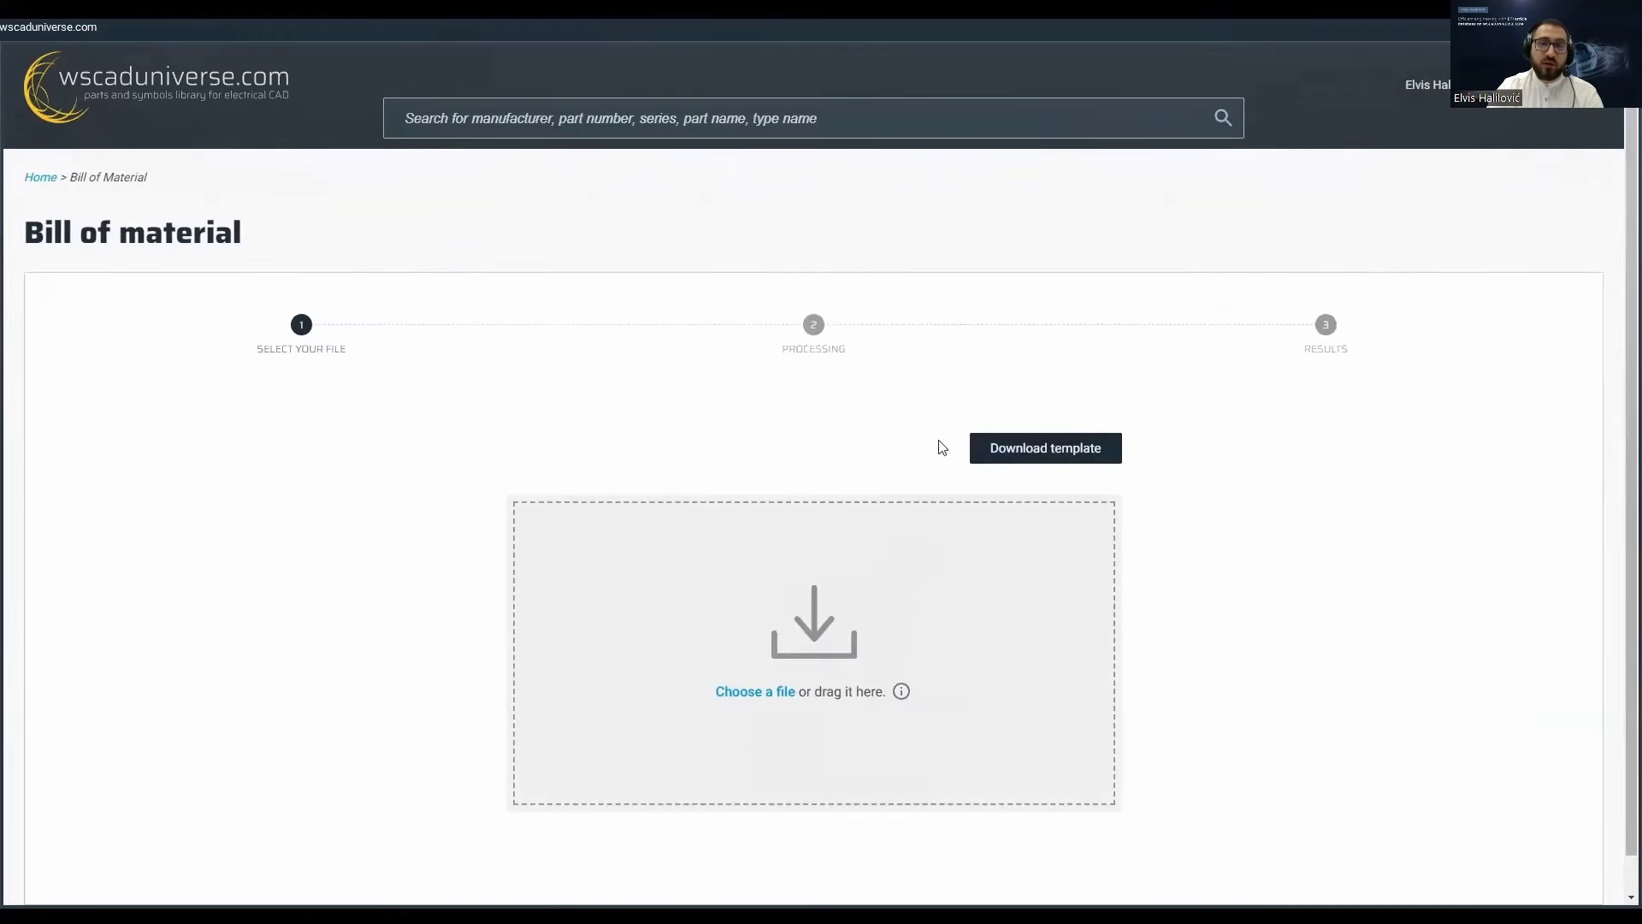
pyautogui.click(901, 693)
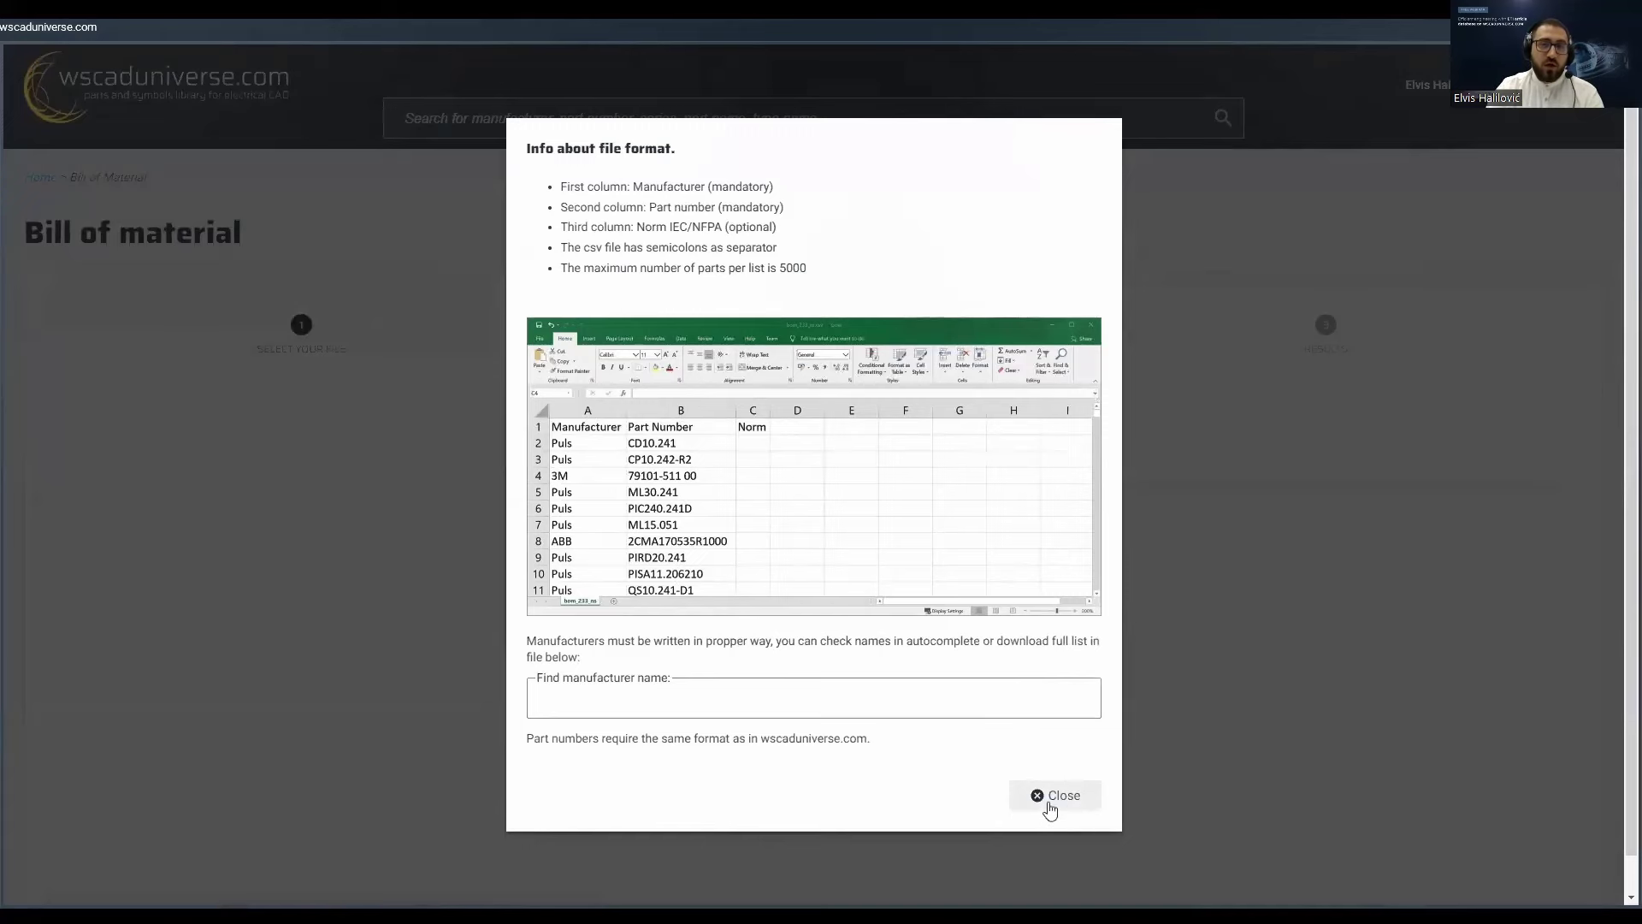
pyautogui.click(1053, 796)
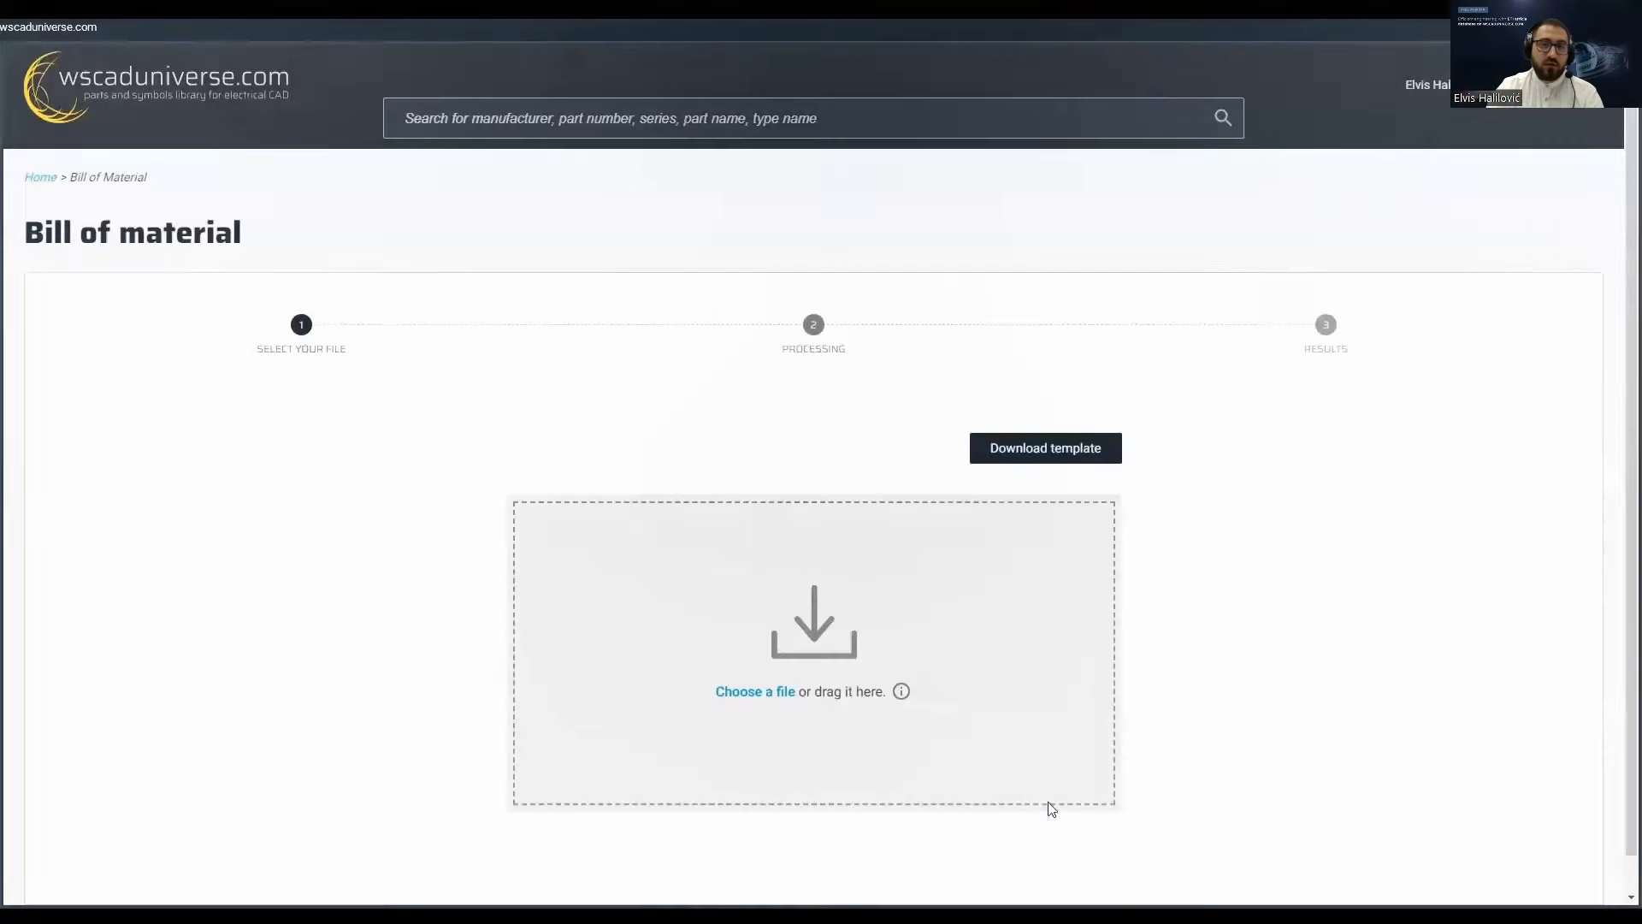
# Choose wscaduniverse-bom-example.csv from Desktop > ETI WEBINAR as the BOM file.
pyautogui.click(762, 692)
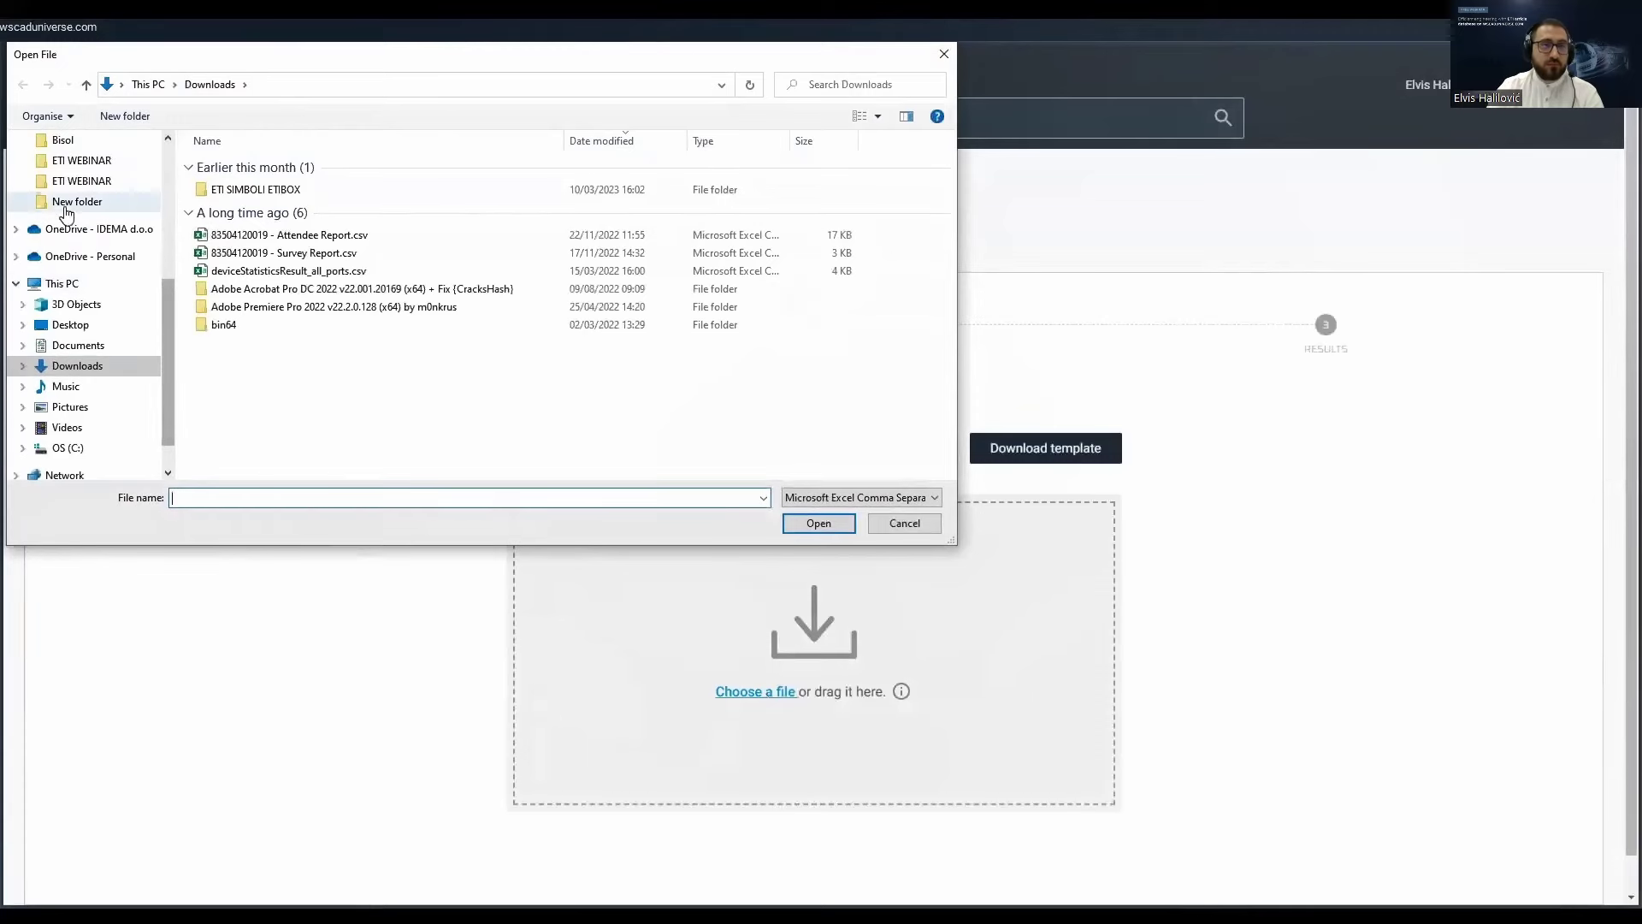
pyautogui.click(82, 160)
pyautogui.click(269, 205)
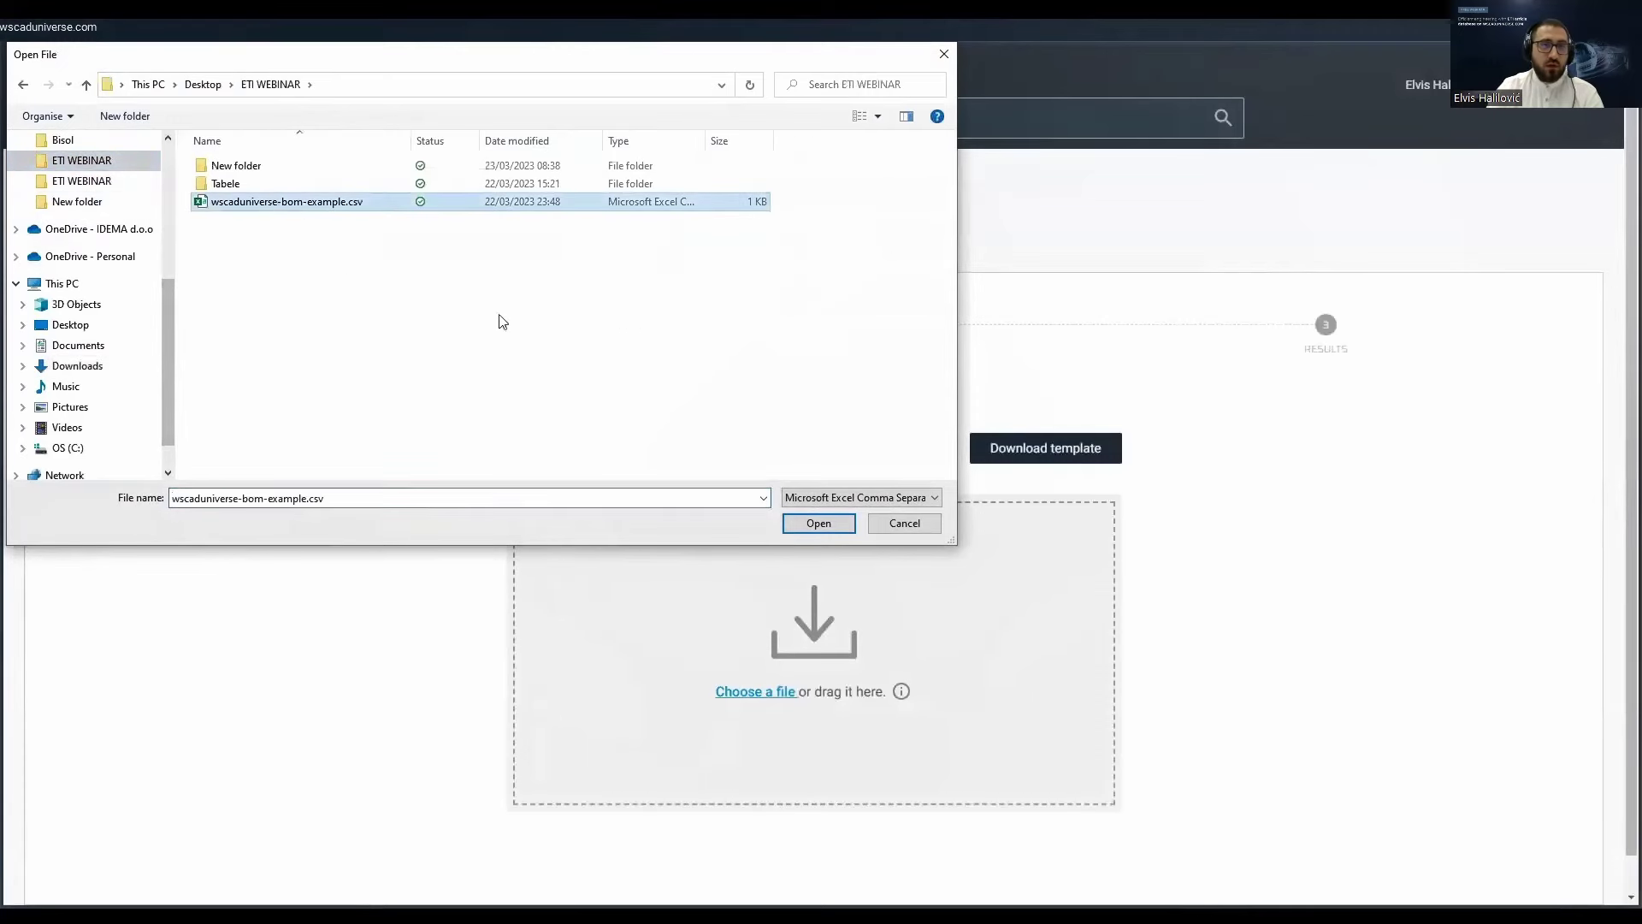
pyautogui.click(819, 525)
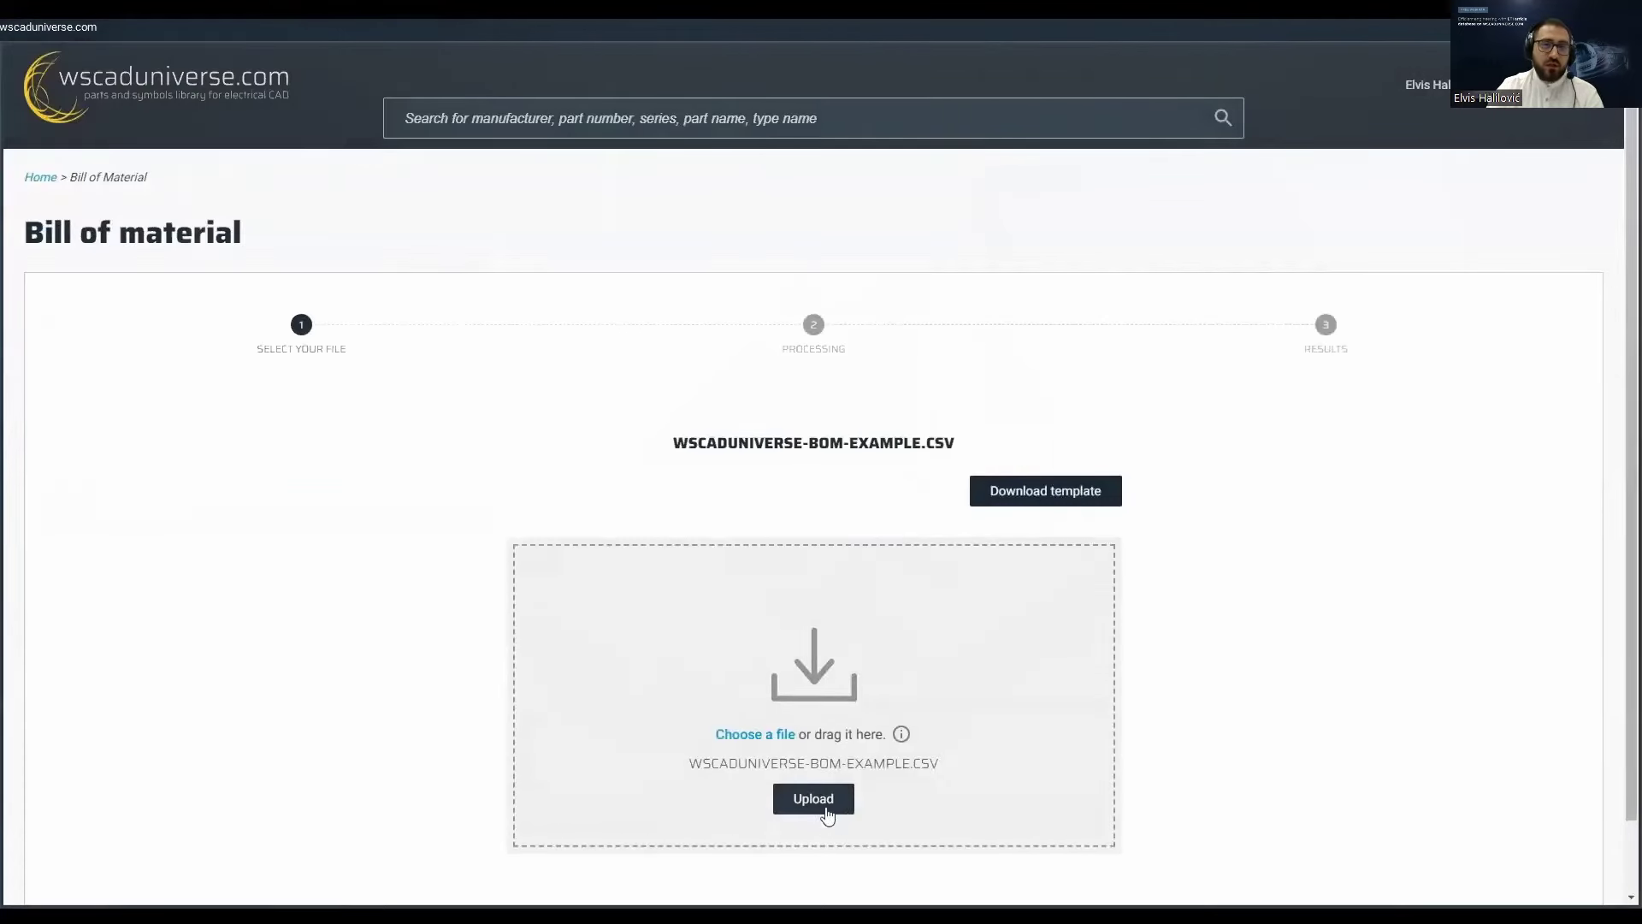
# Upload the BOM file and review the list of 19 found ETI parts.
pyautogui.click(822, 806)
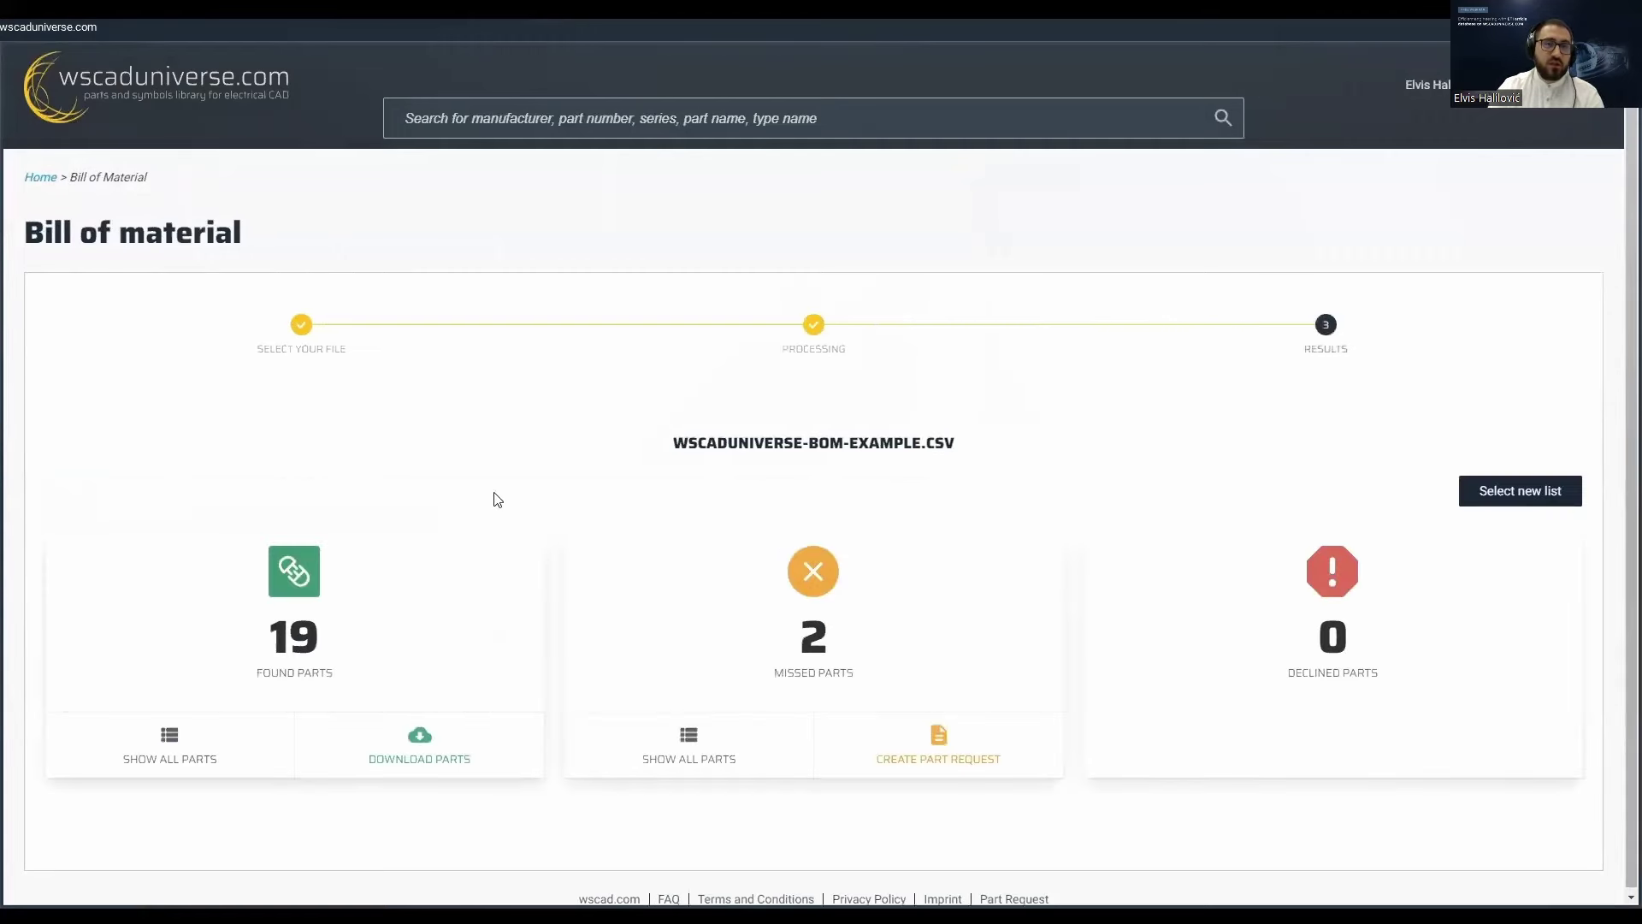
pyautogui.click(156, 745)
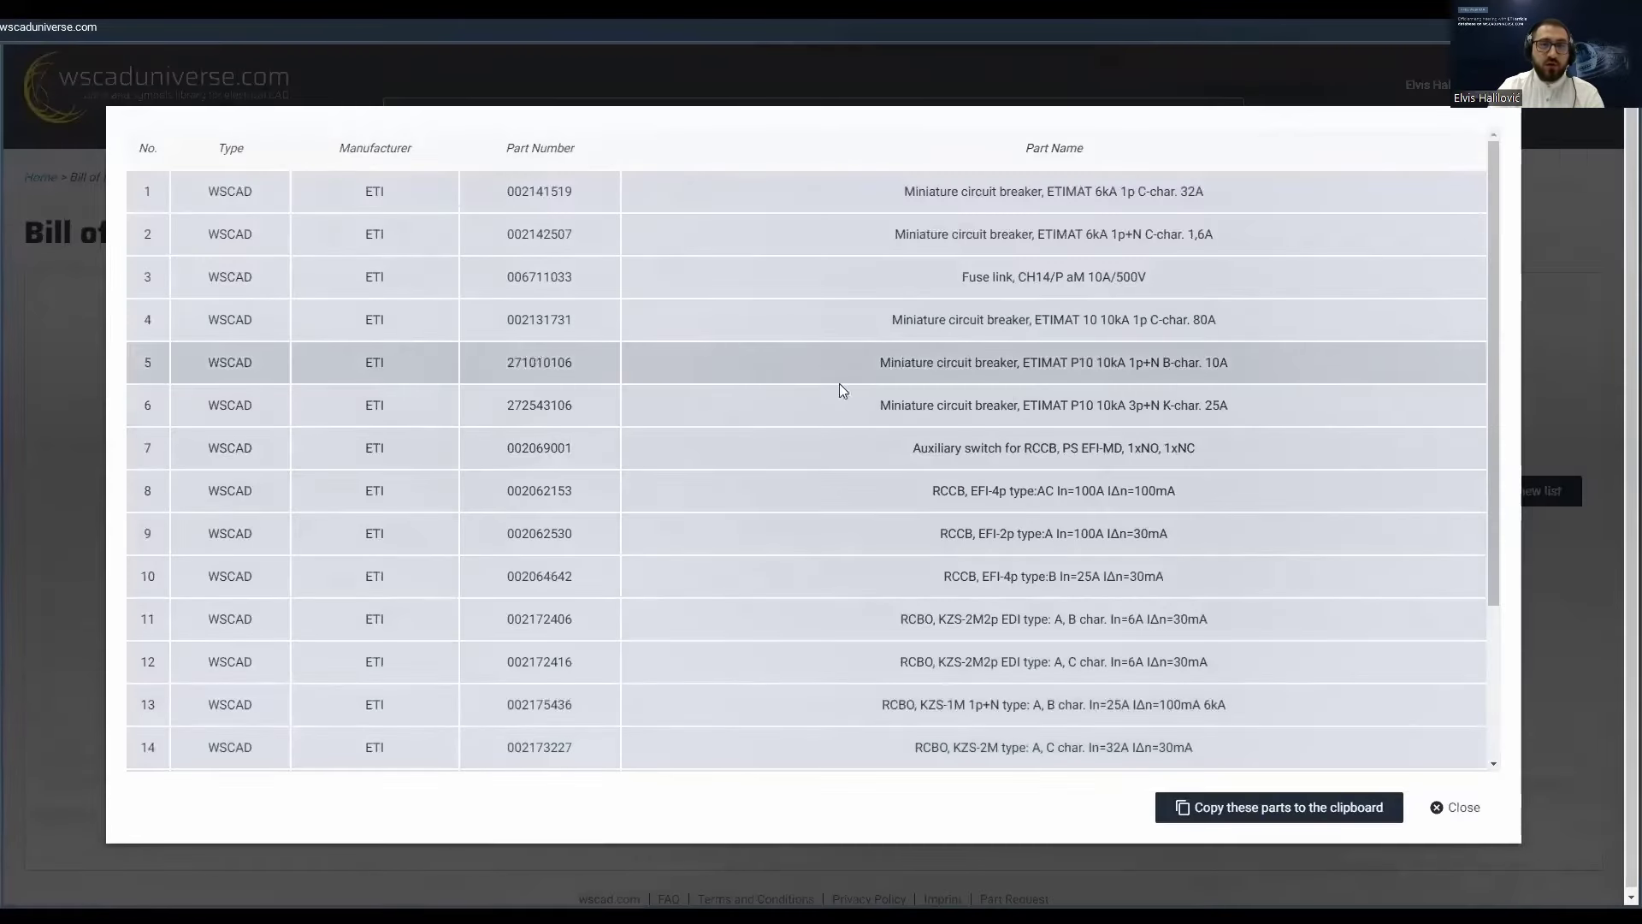
pyautogui.scroll(-2, 877, 433)
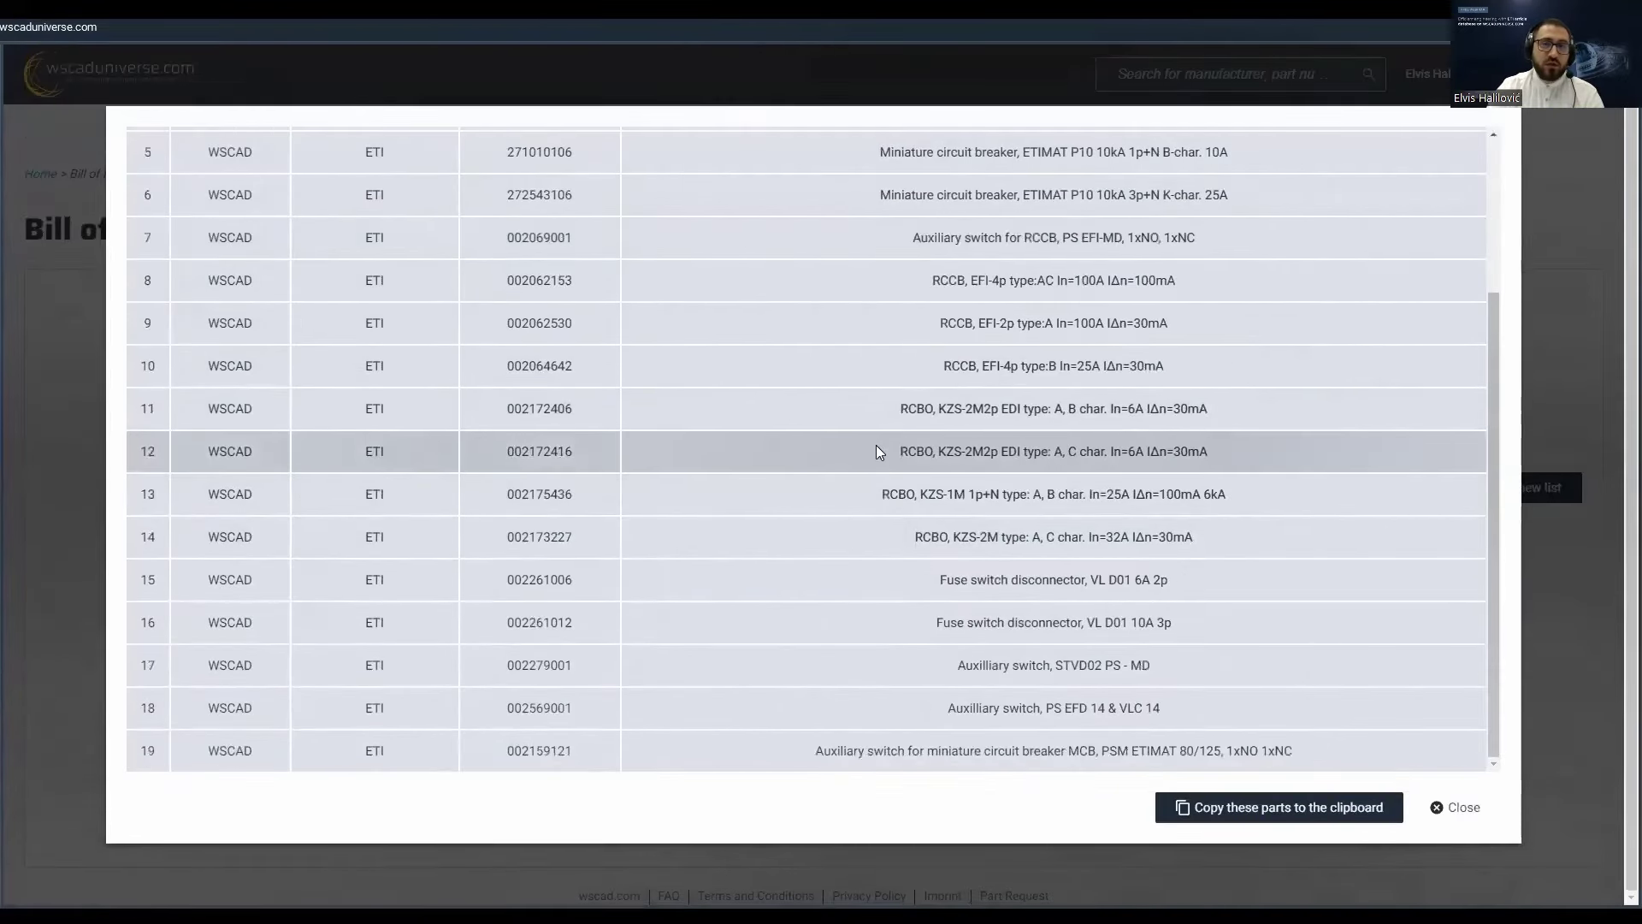
pyautogui.scroll(3, 876, 445)
pyautogui.click(1555, 301)
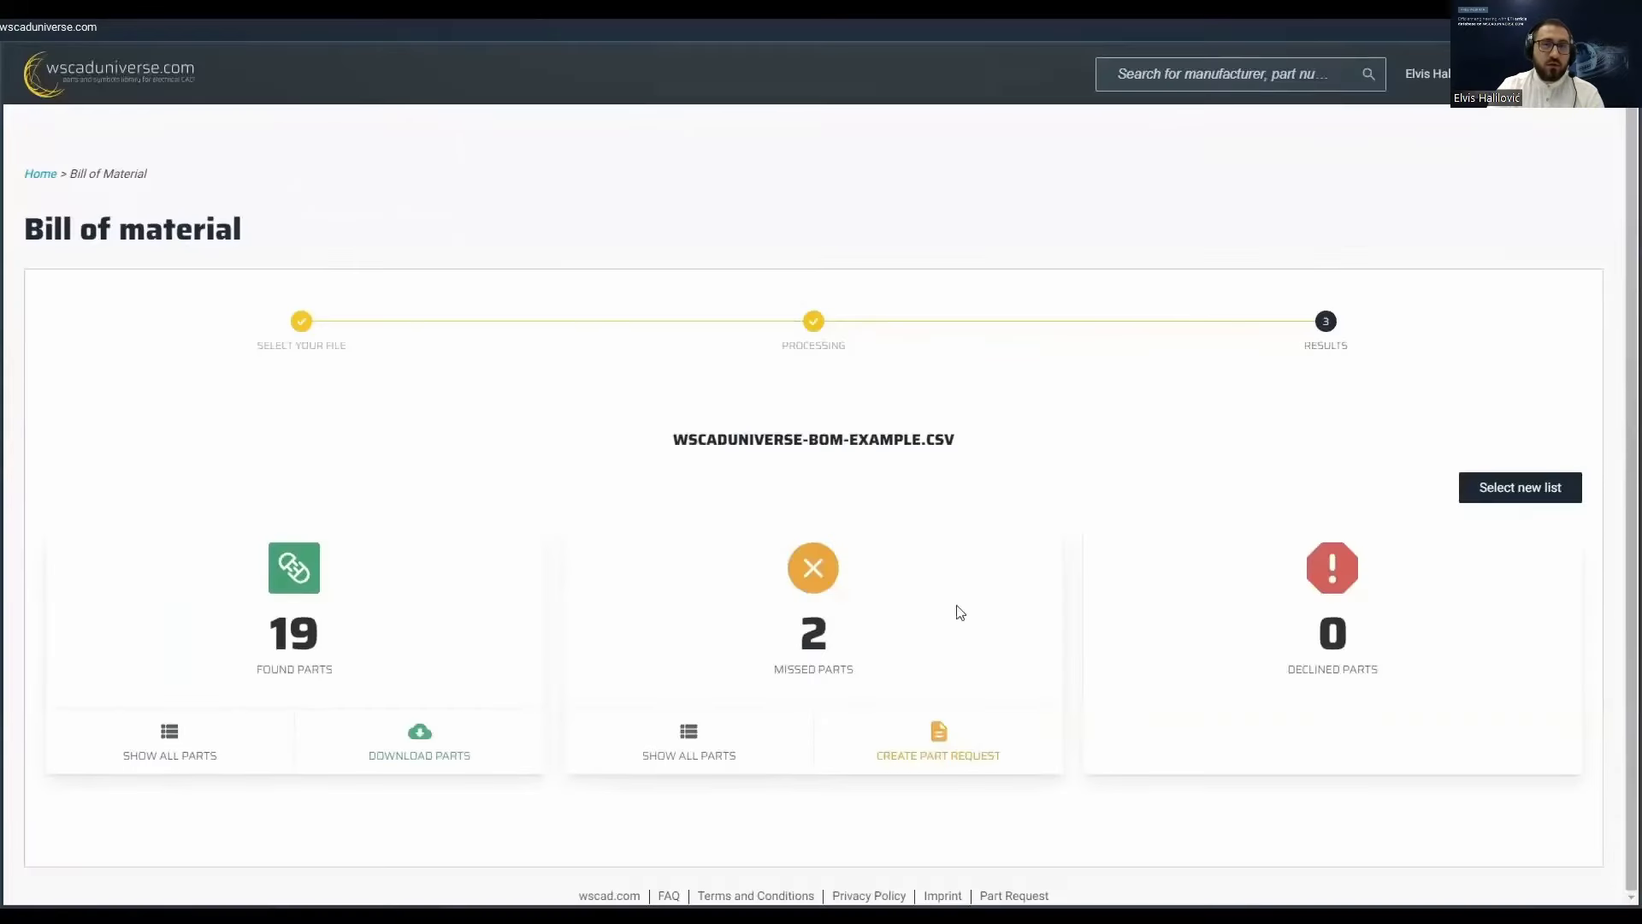
# Check the 2 missed parts, then return to WSCAD ELECTRIX.
pyautogui.click(744, 729)
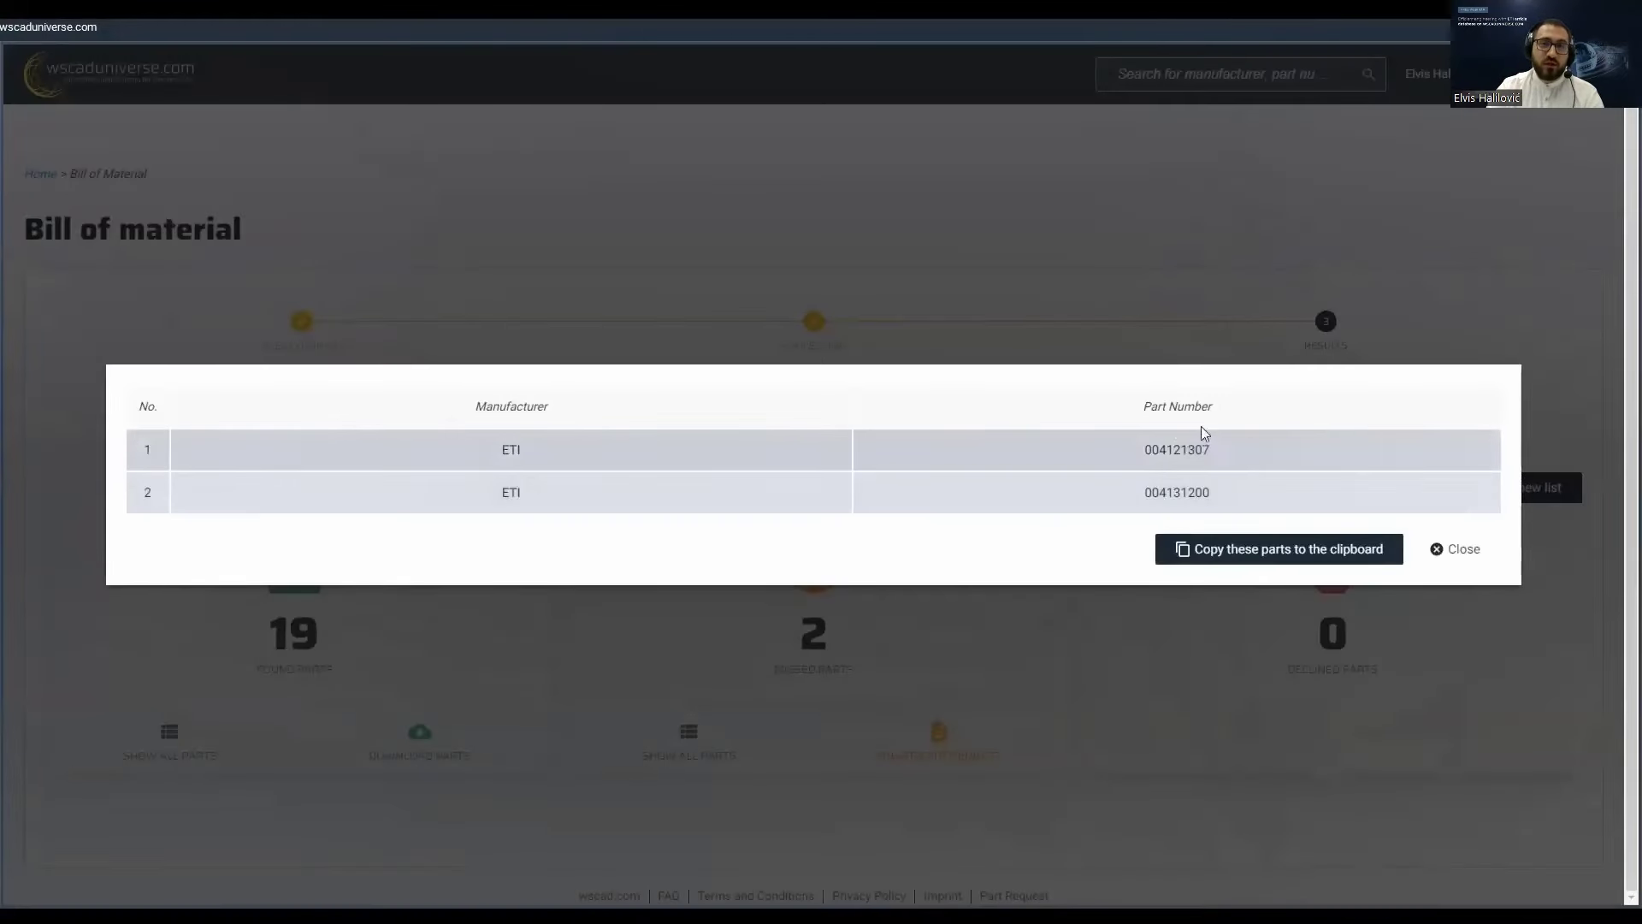
pyautogui.click(1462, 549)
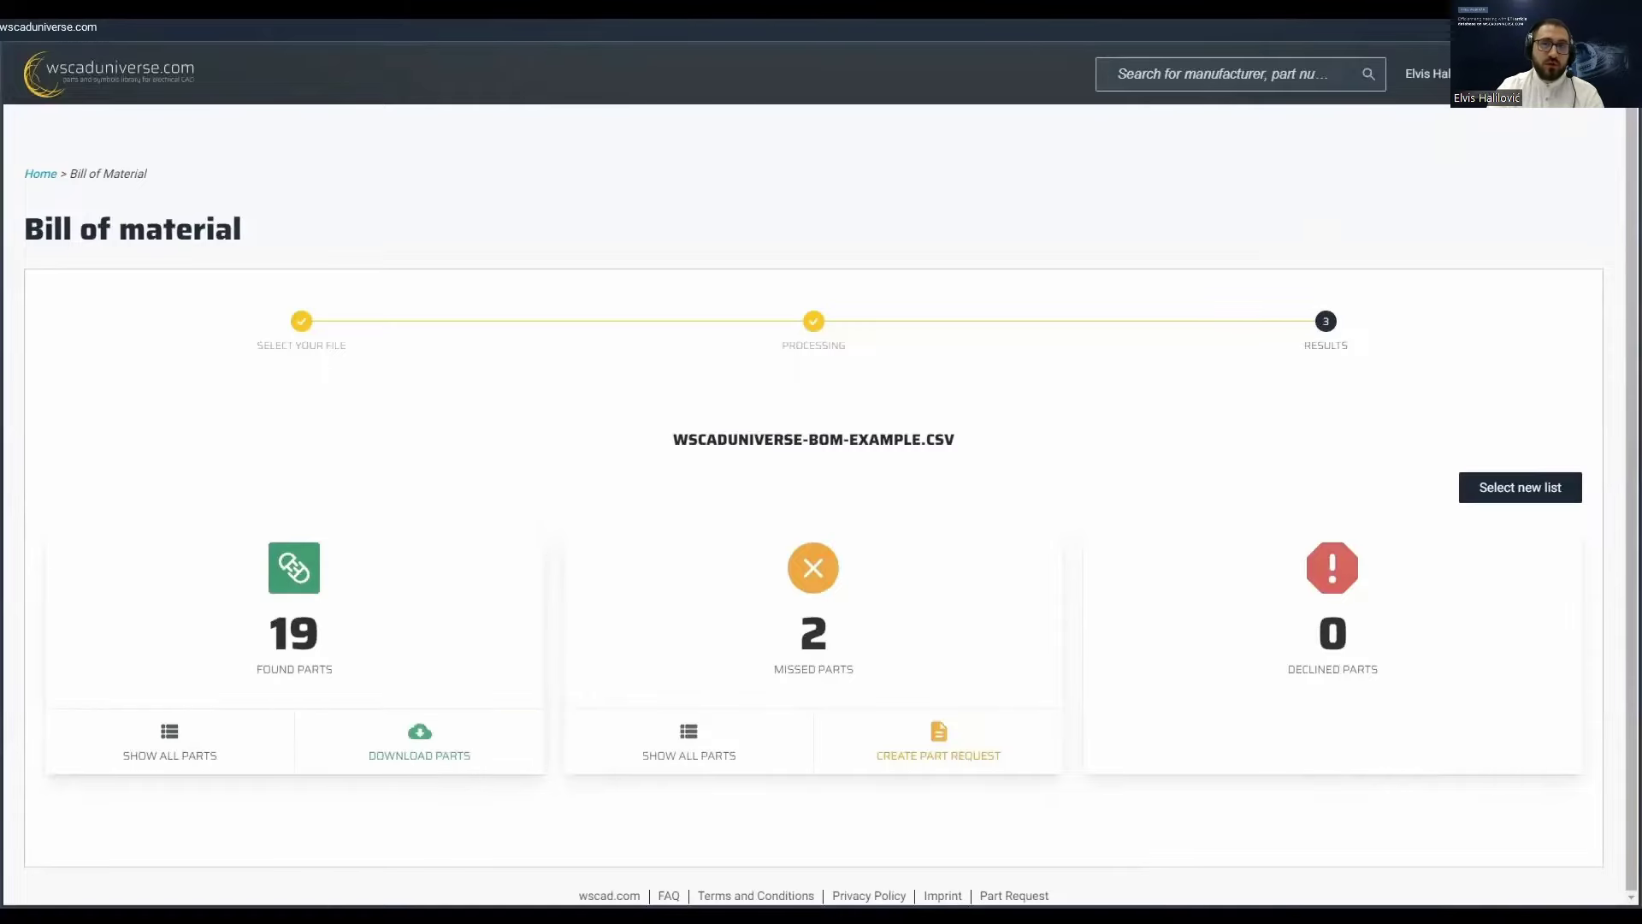
pyautogui.hotkey('alt', 'Tab')
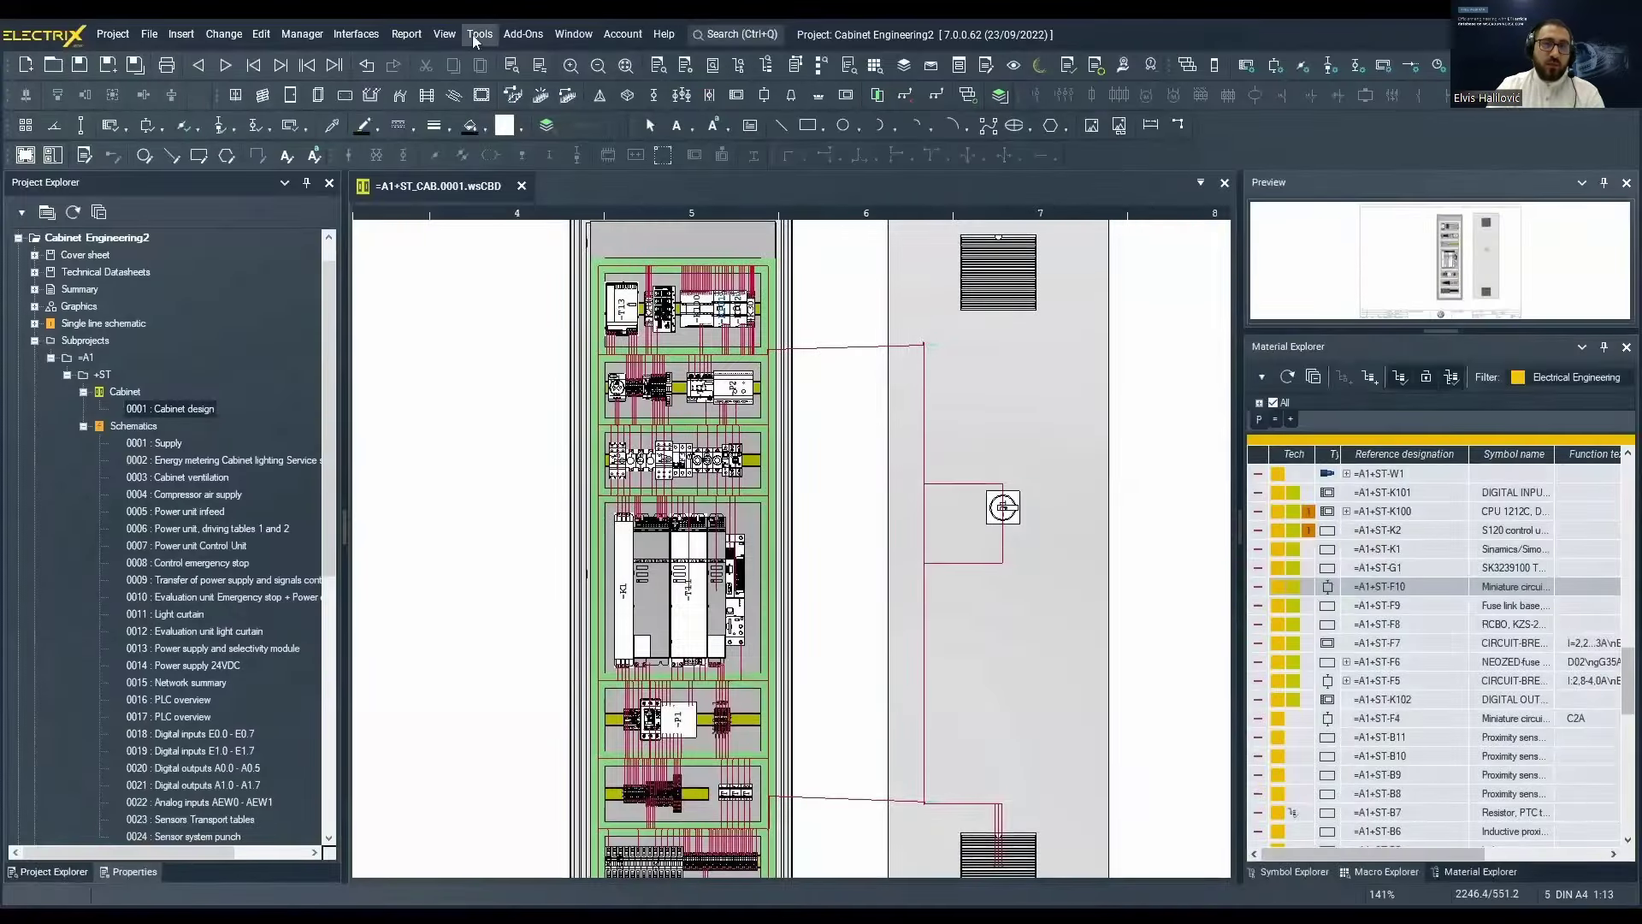
# Import the newest wscaduniverse zip from Downloads as a data package, overwriting symbols without asking again.
pyautogui.click(478, 34)
pyautogui.moveTo(556, 101)
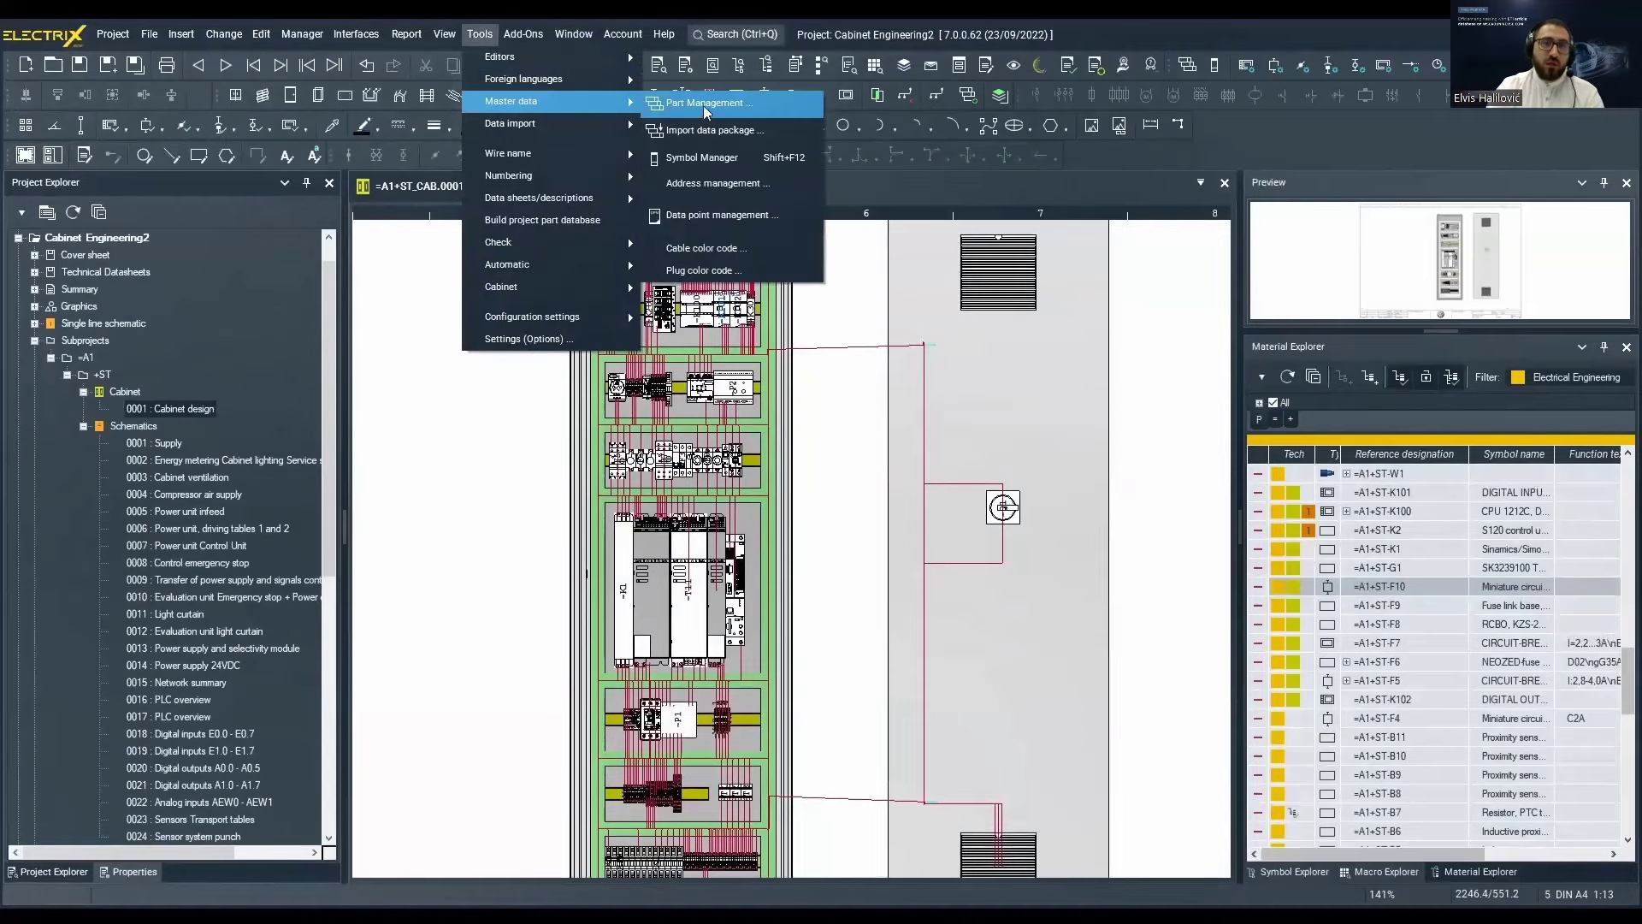
pyautogui.click(719, 133)
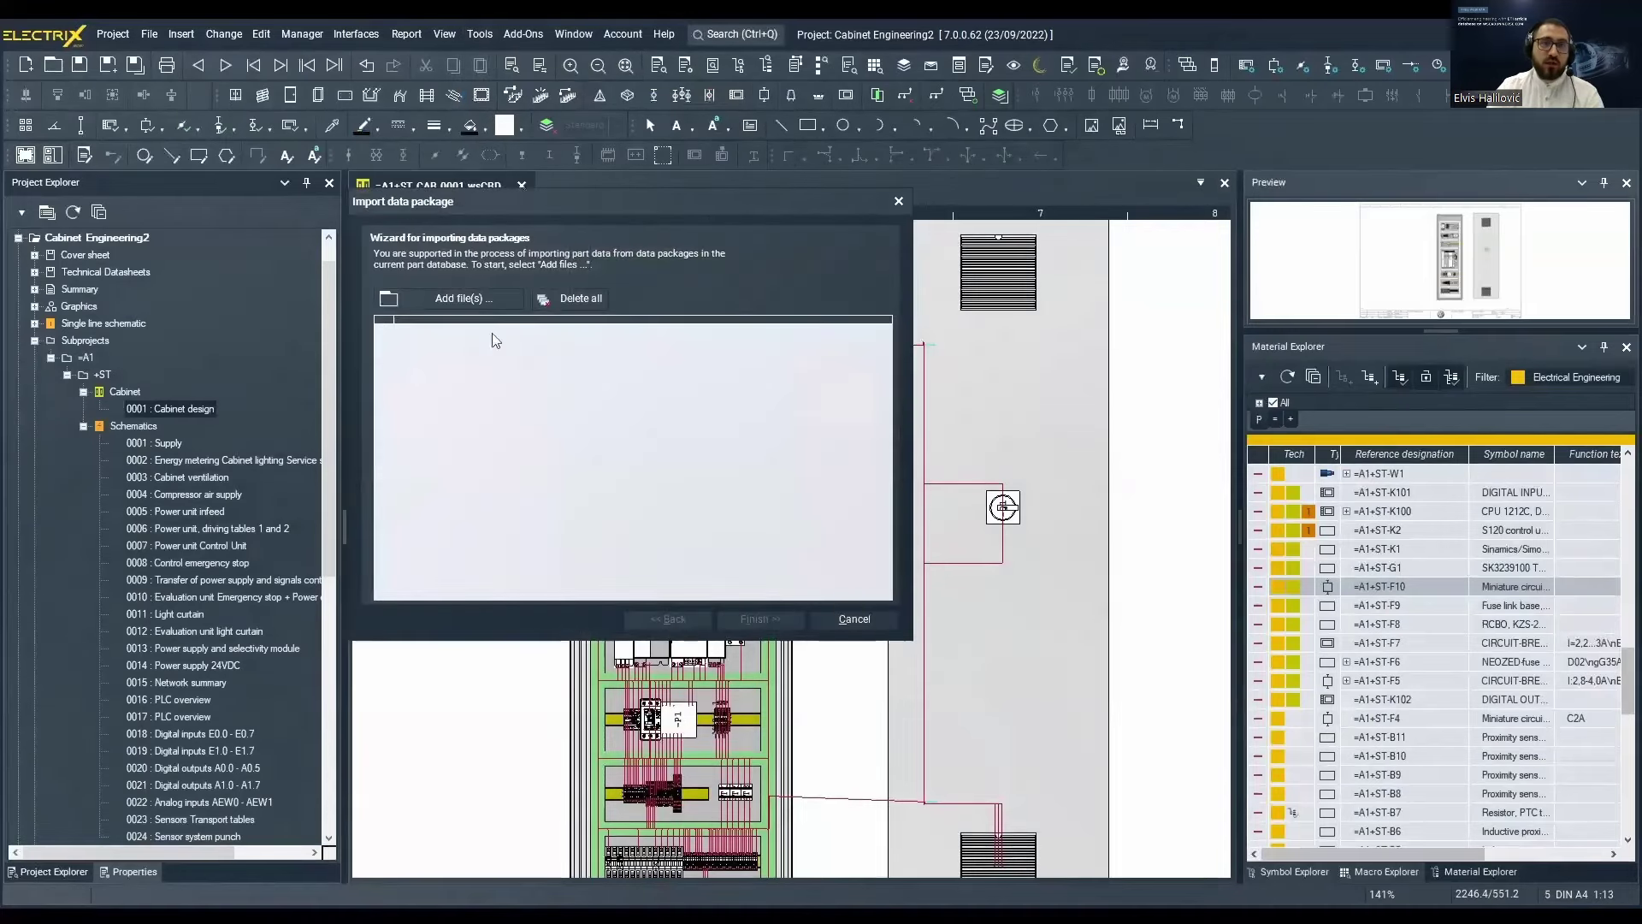
pyautogui.click(459, 298)
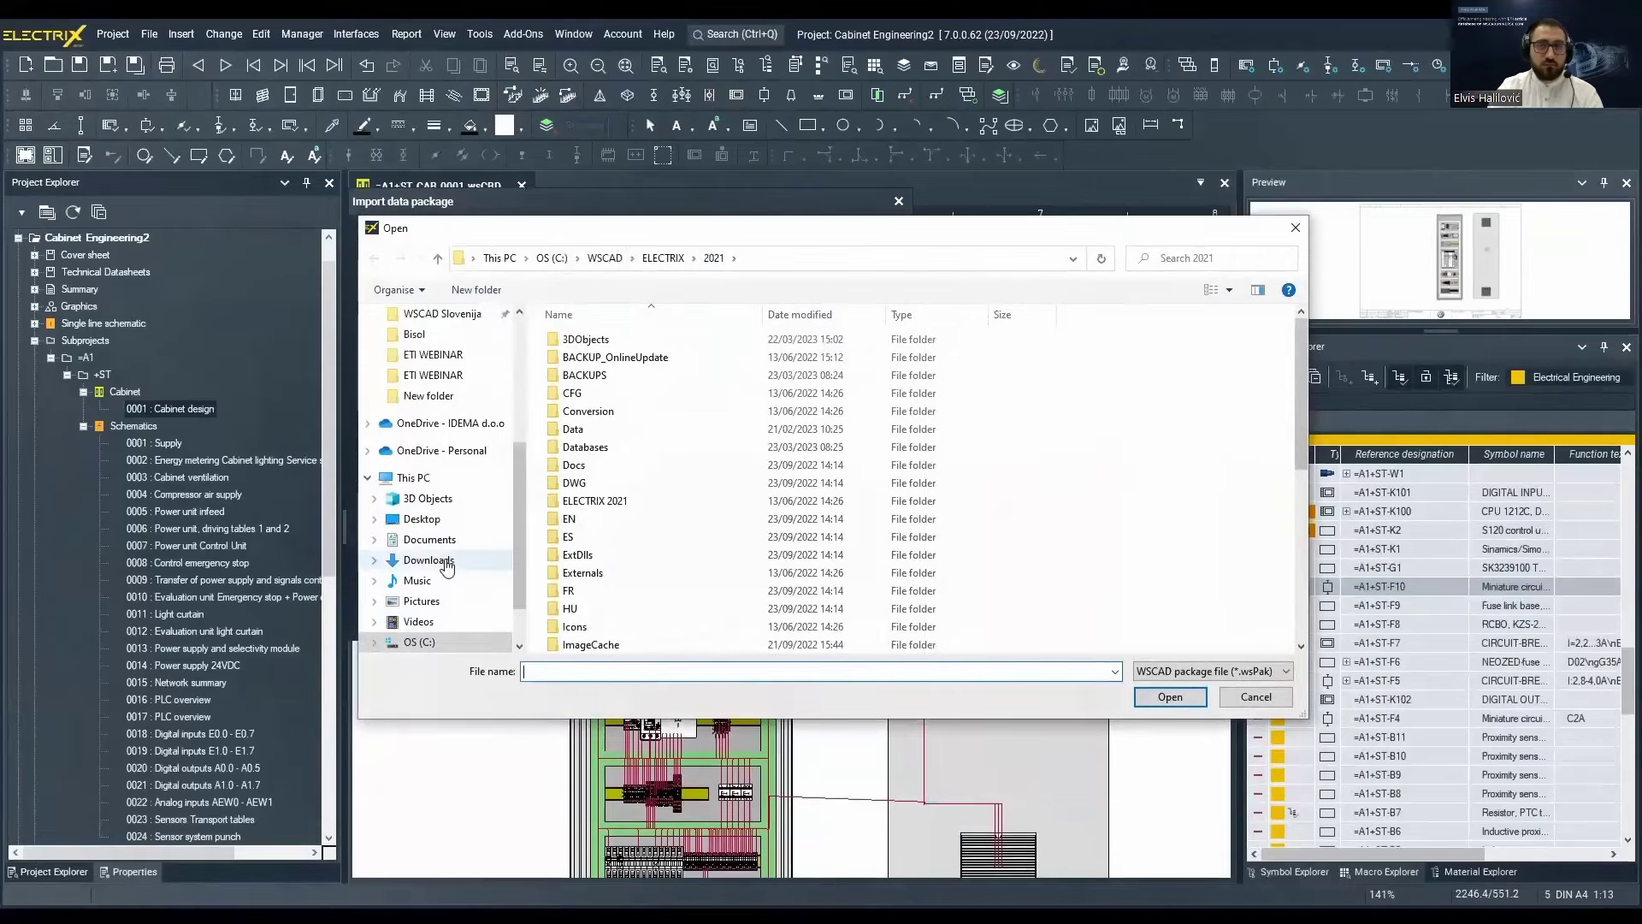
pyautogui.click(436, 561)
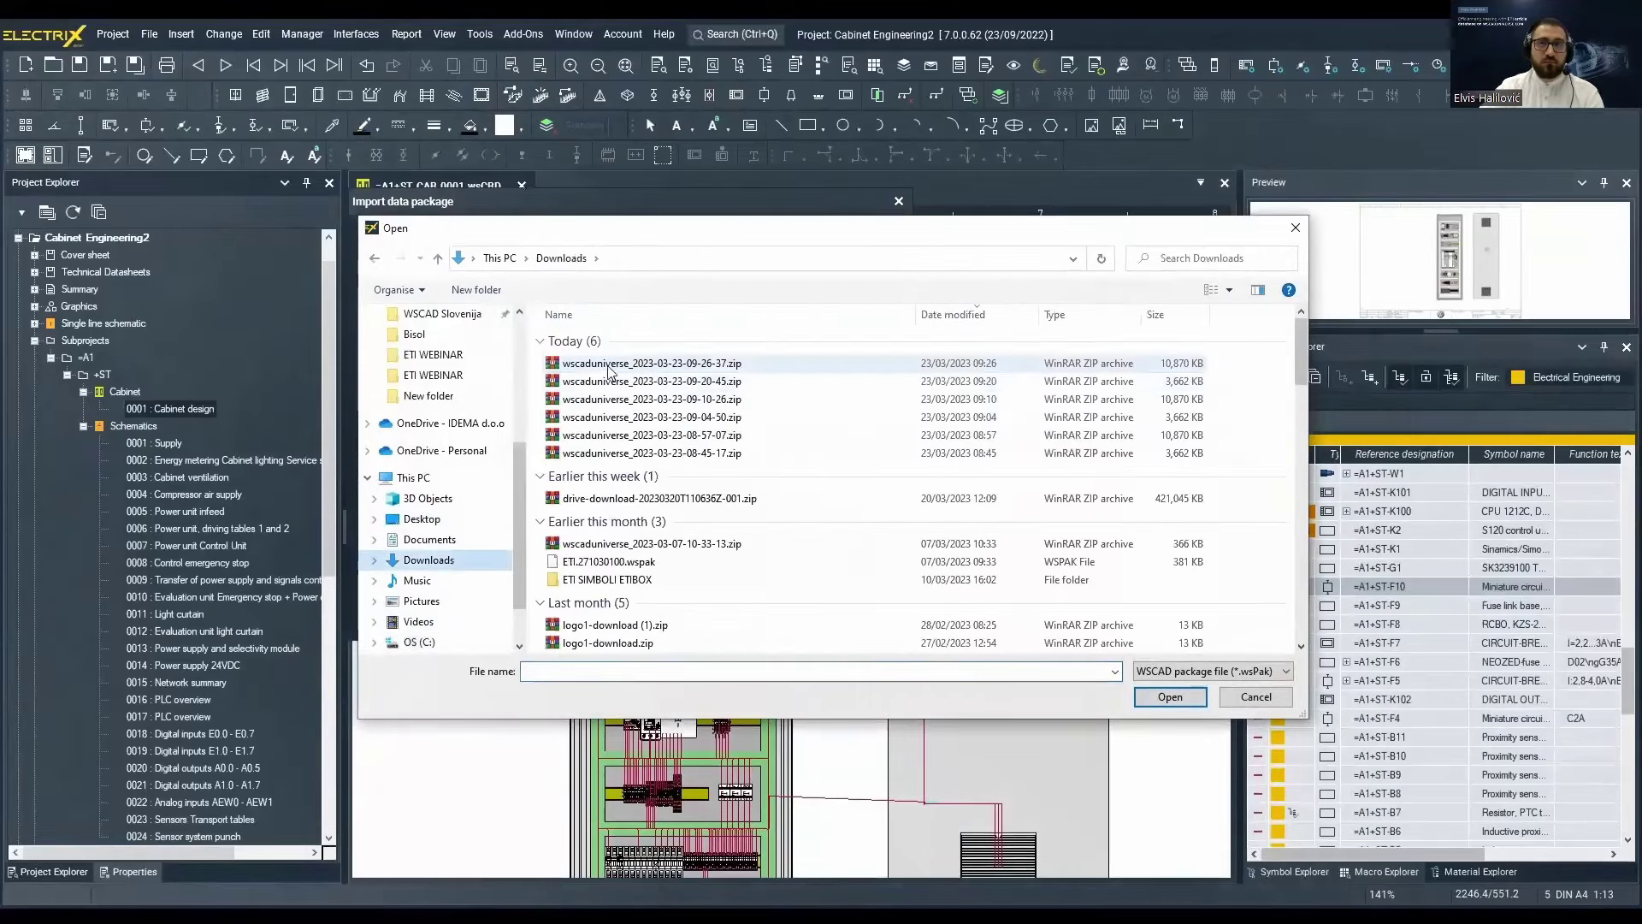
pyautogui.click(609, 363)
pyautogui.click(1170, 697)
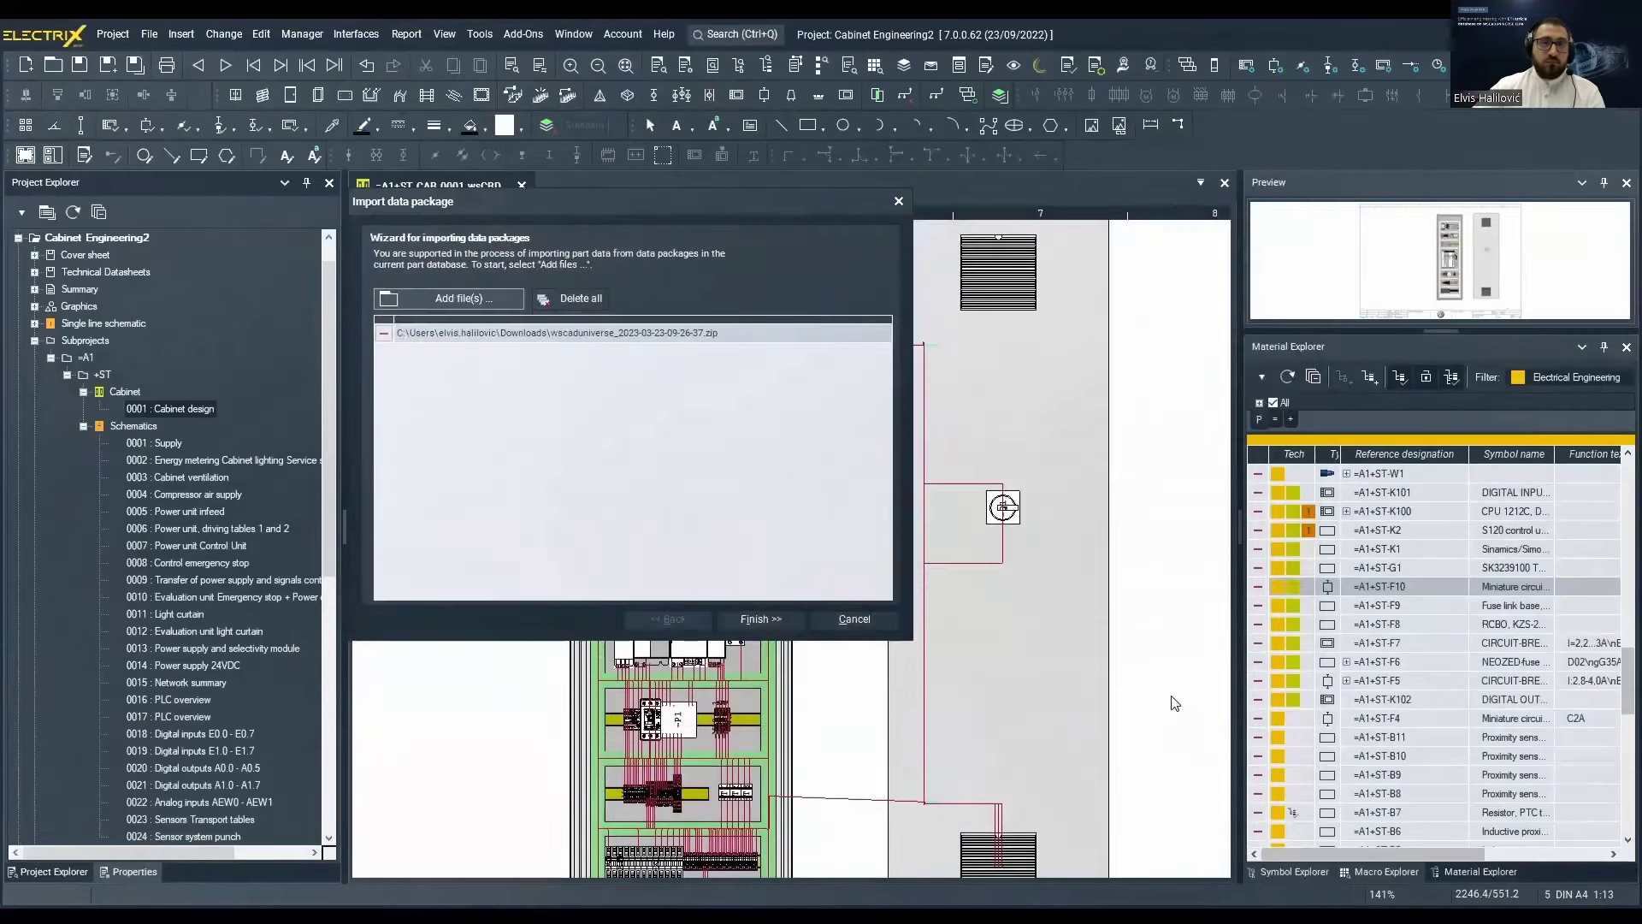
pyautogui.click(761, 619)
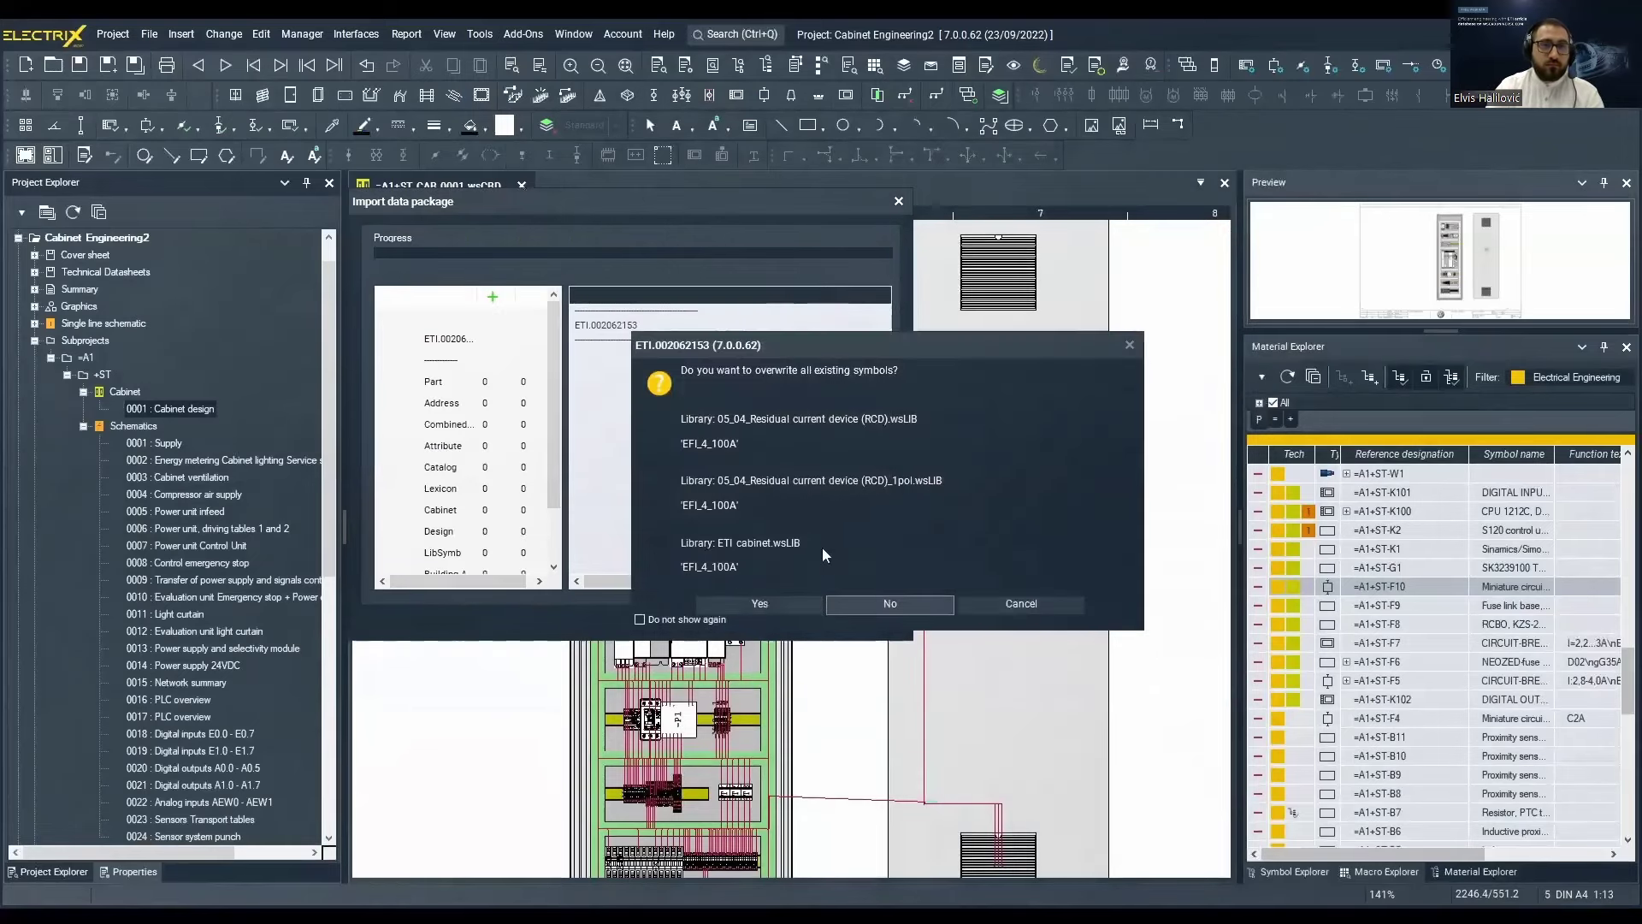
pyautogui.click(640, 619)
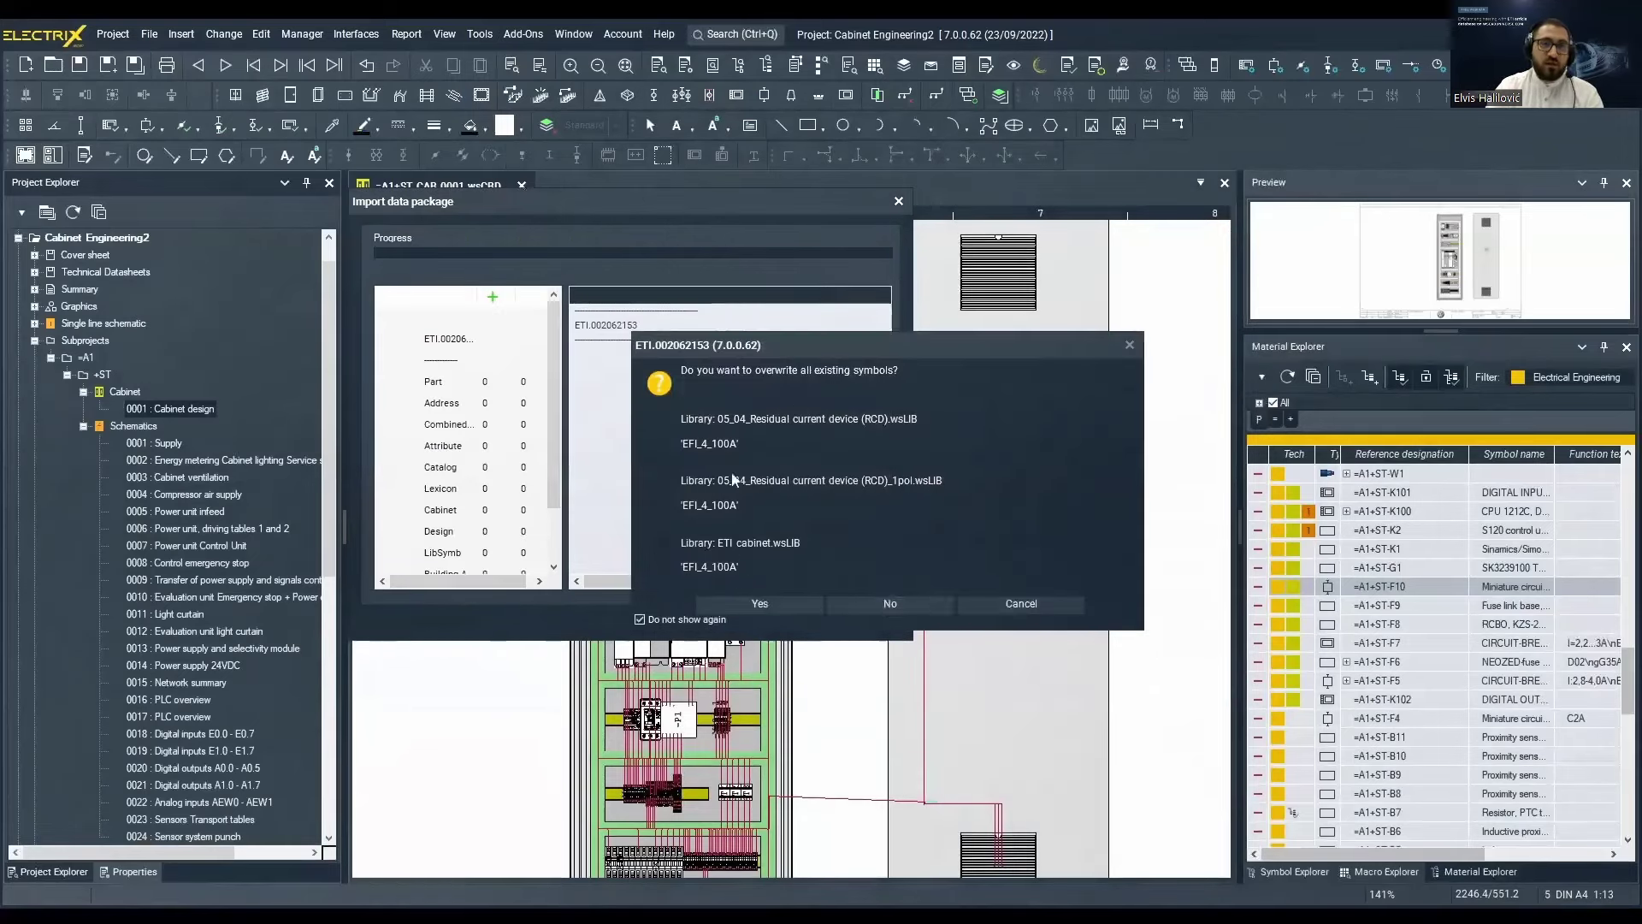
pyautogui.click(797, 605)
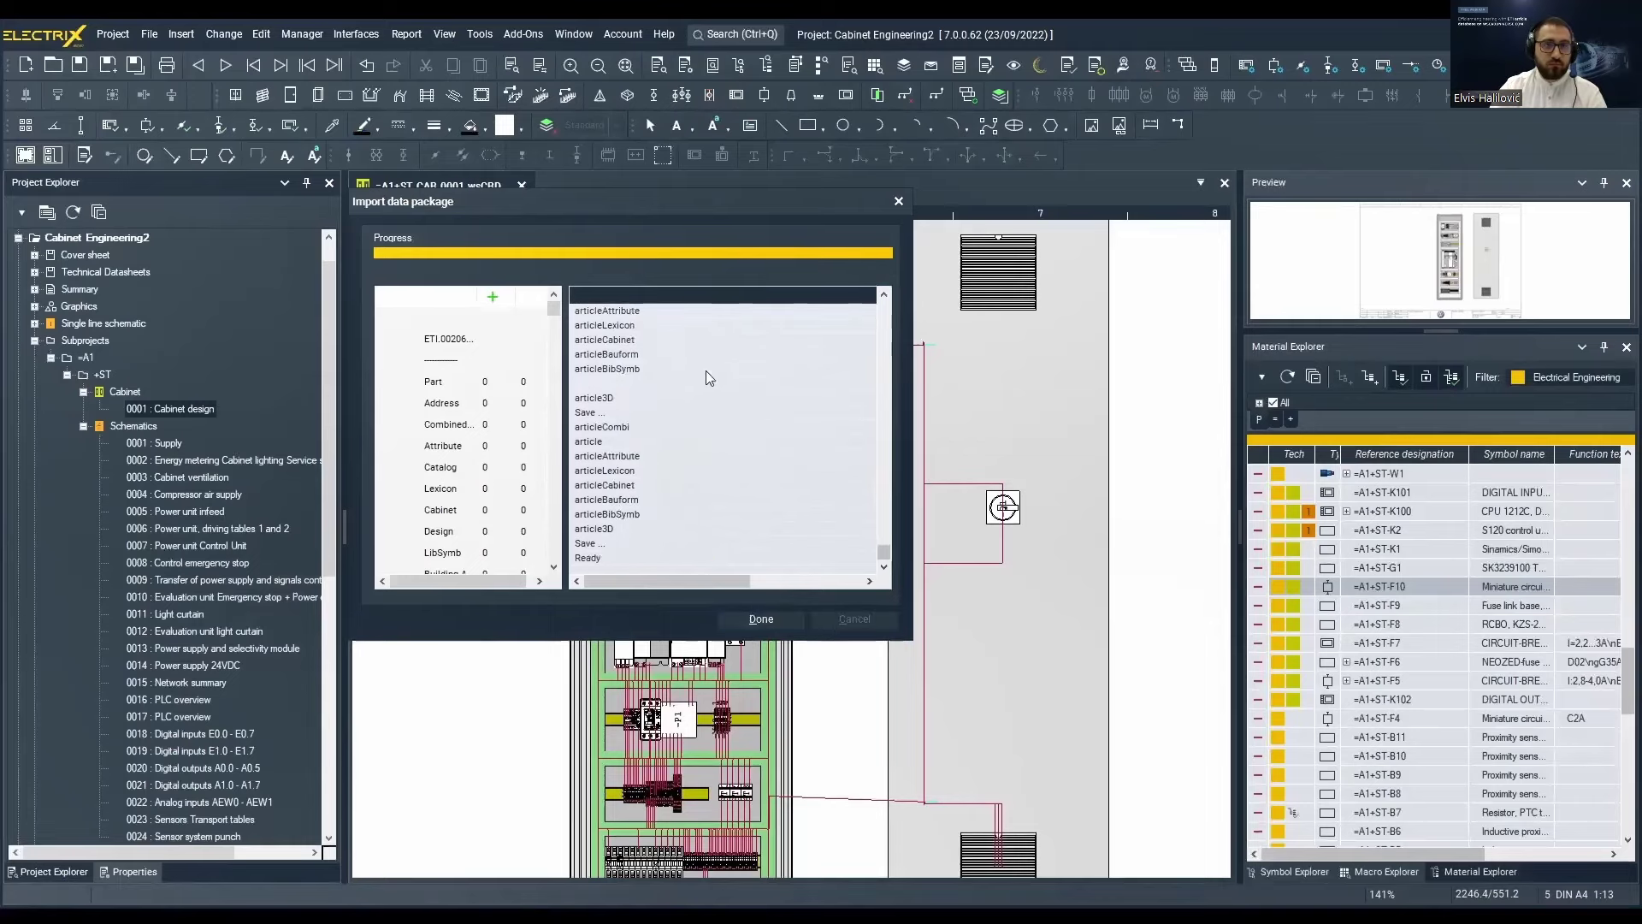
pyautogui.click(756, 626)
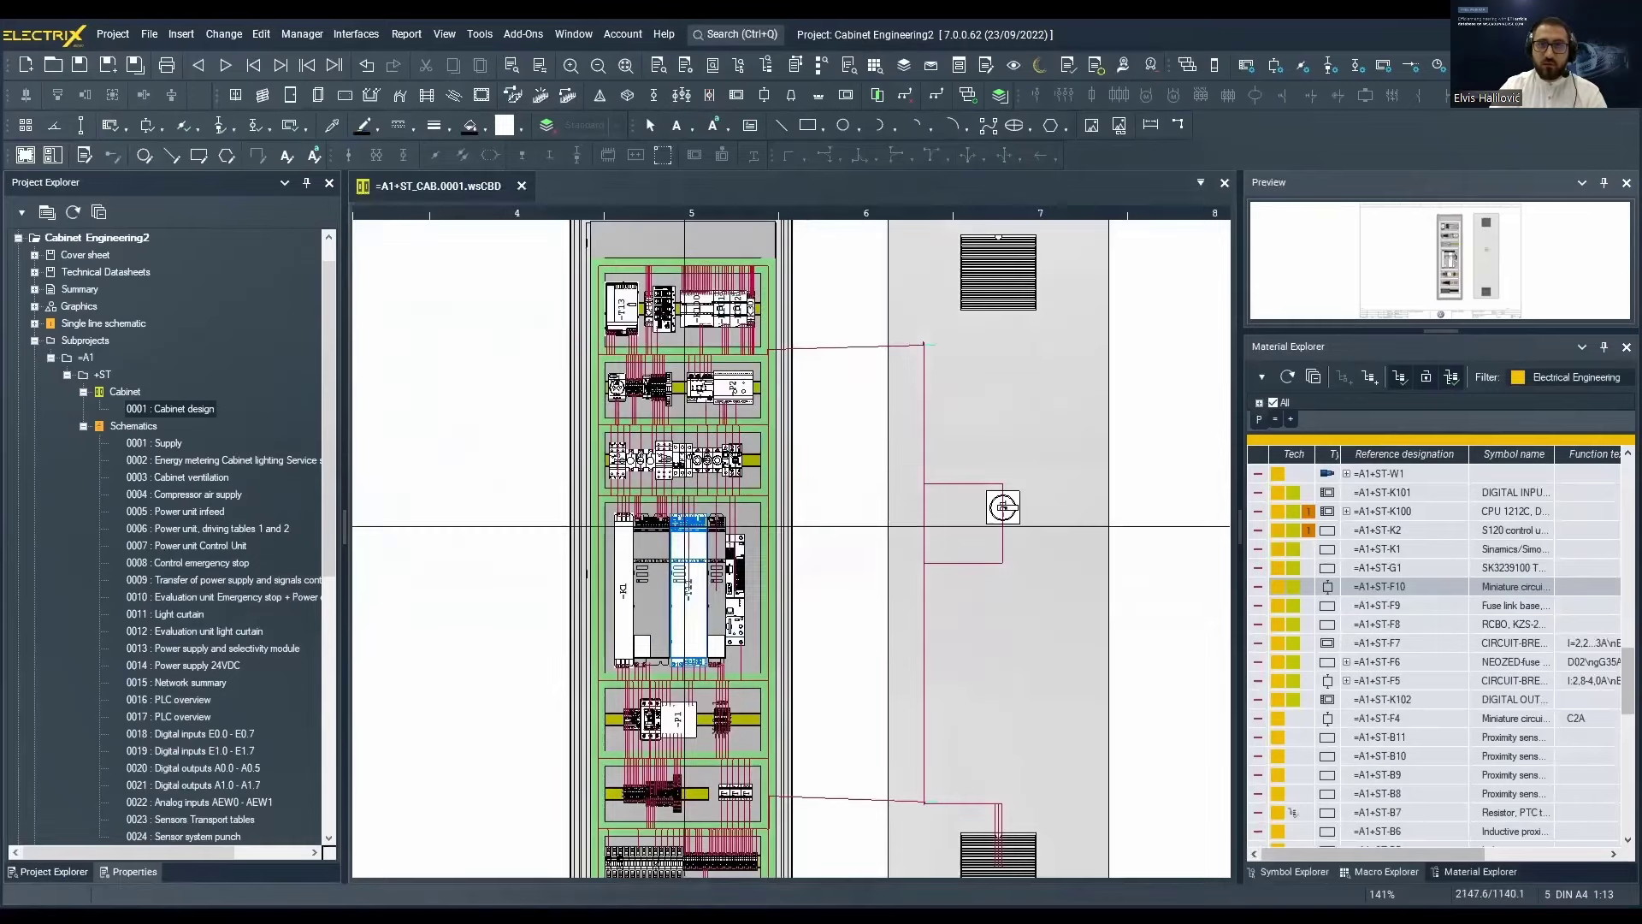
pyautogui.click(182, 35)
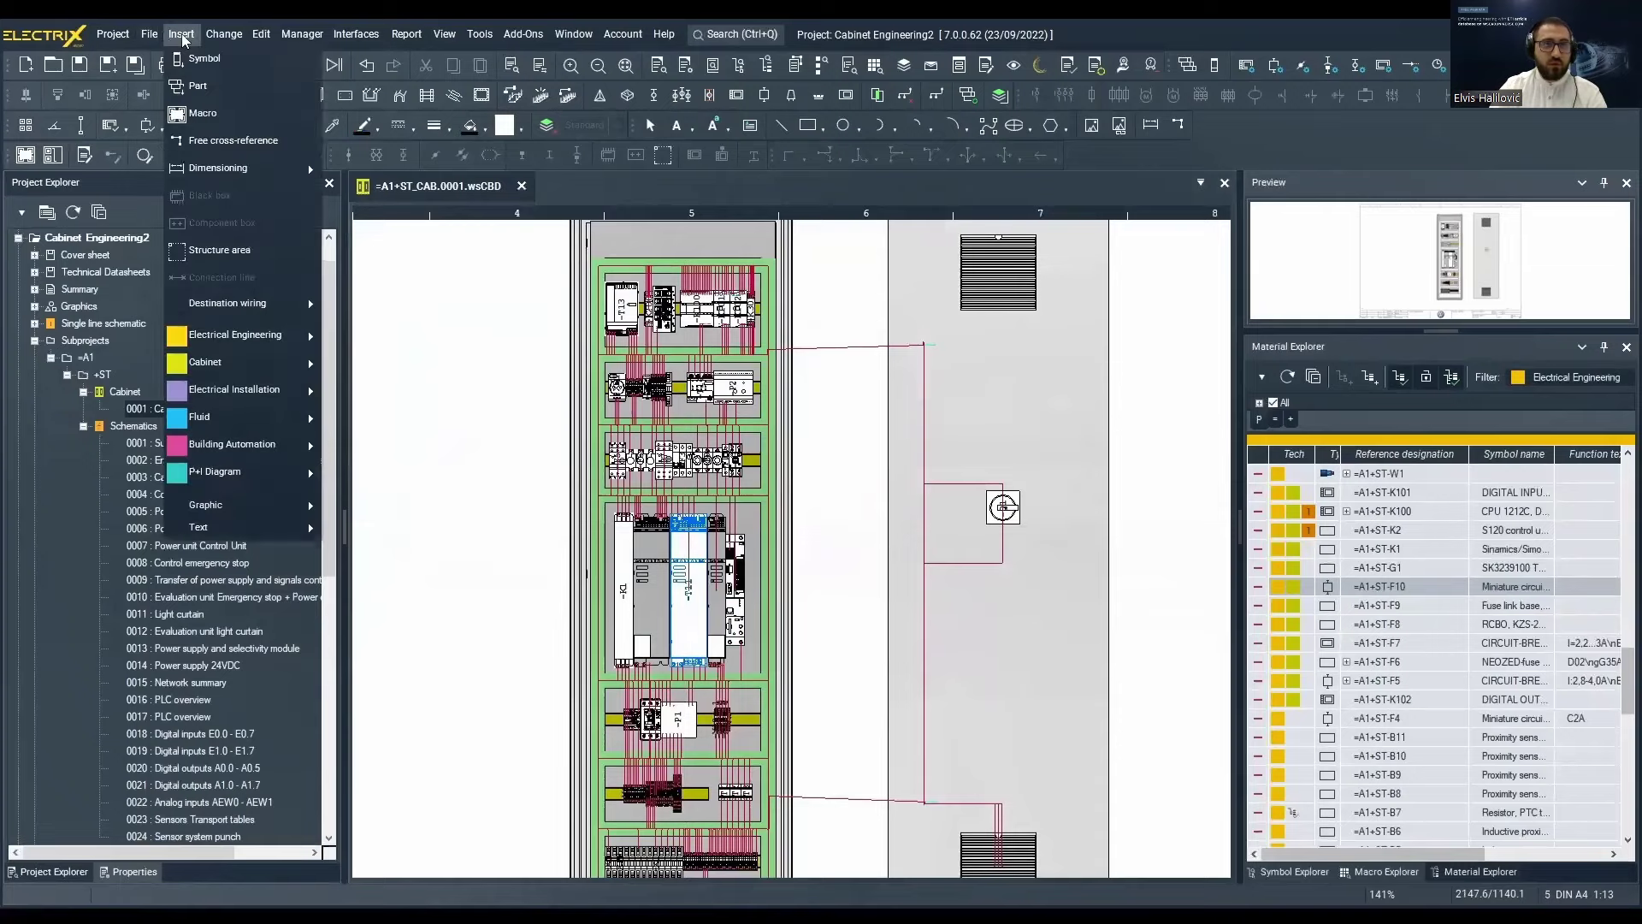
pyautogui.click(196, 87)
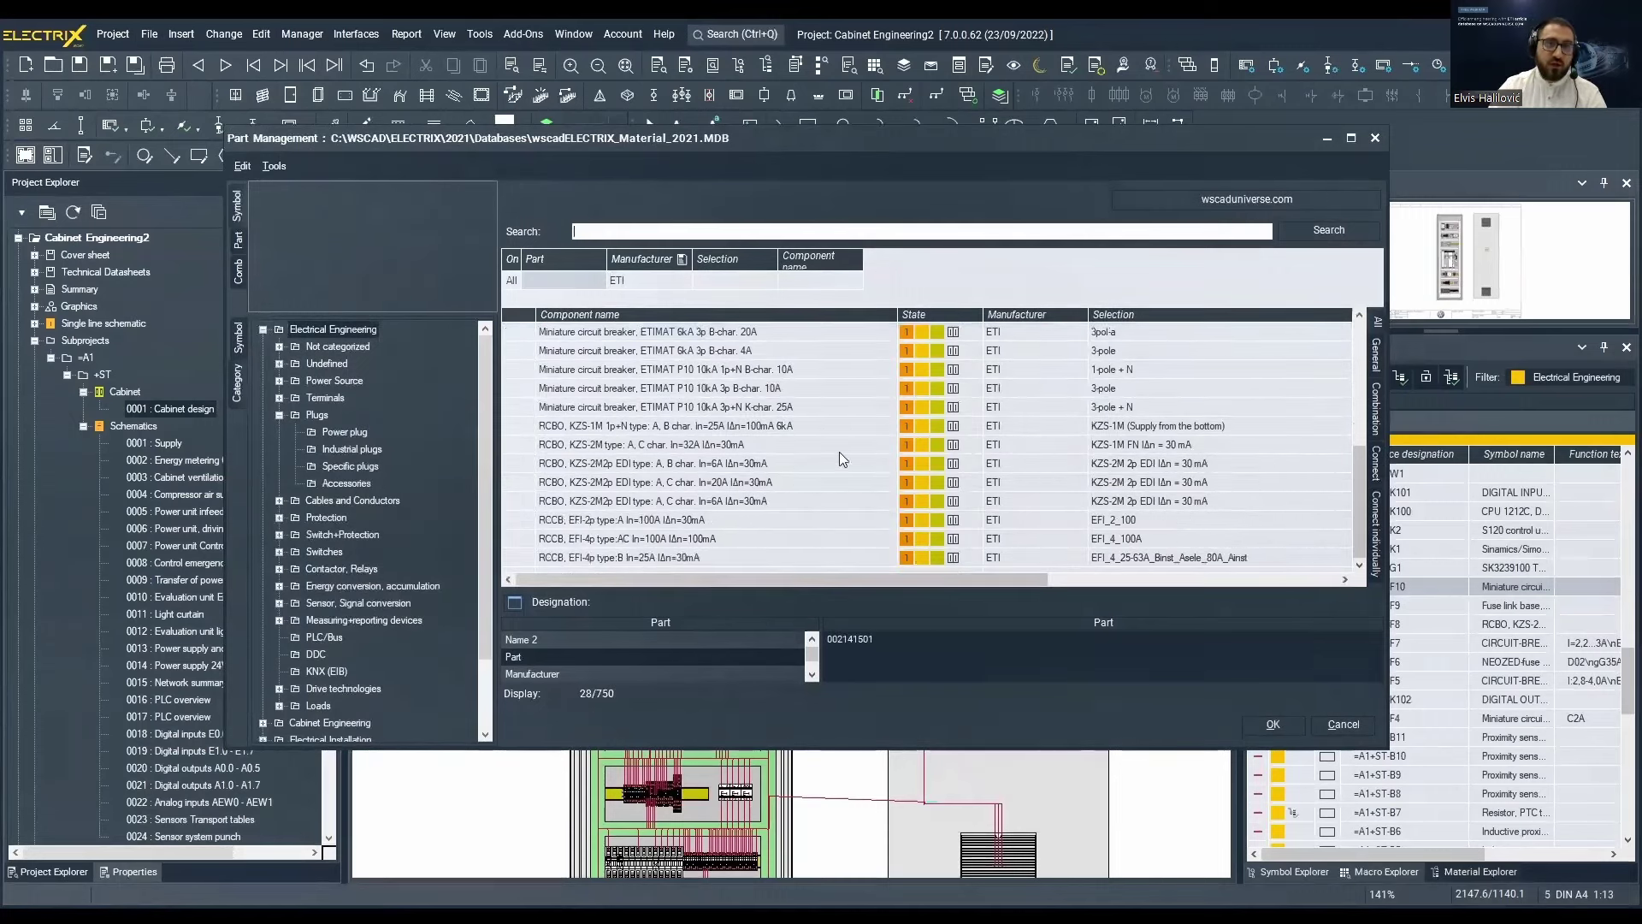
pyautogui.scroll(4, 839, 451)
pyautogui.scroll(-5, 844, 458)
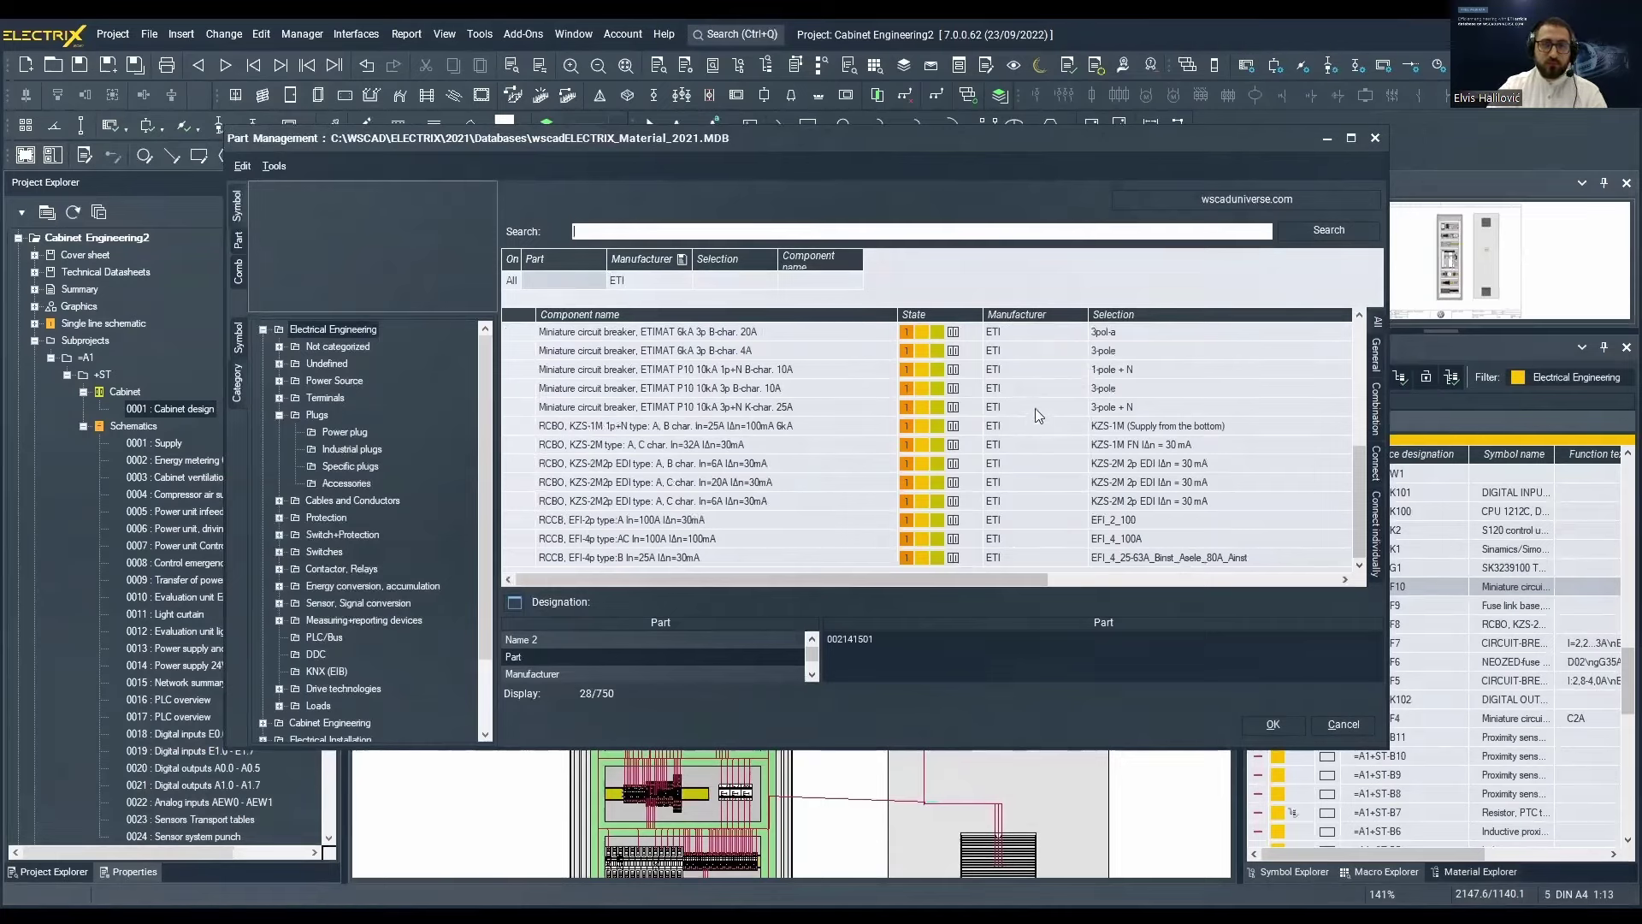
pyautogui.click(1334, 724)
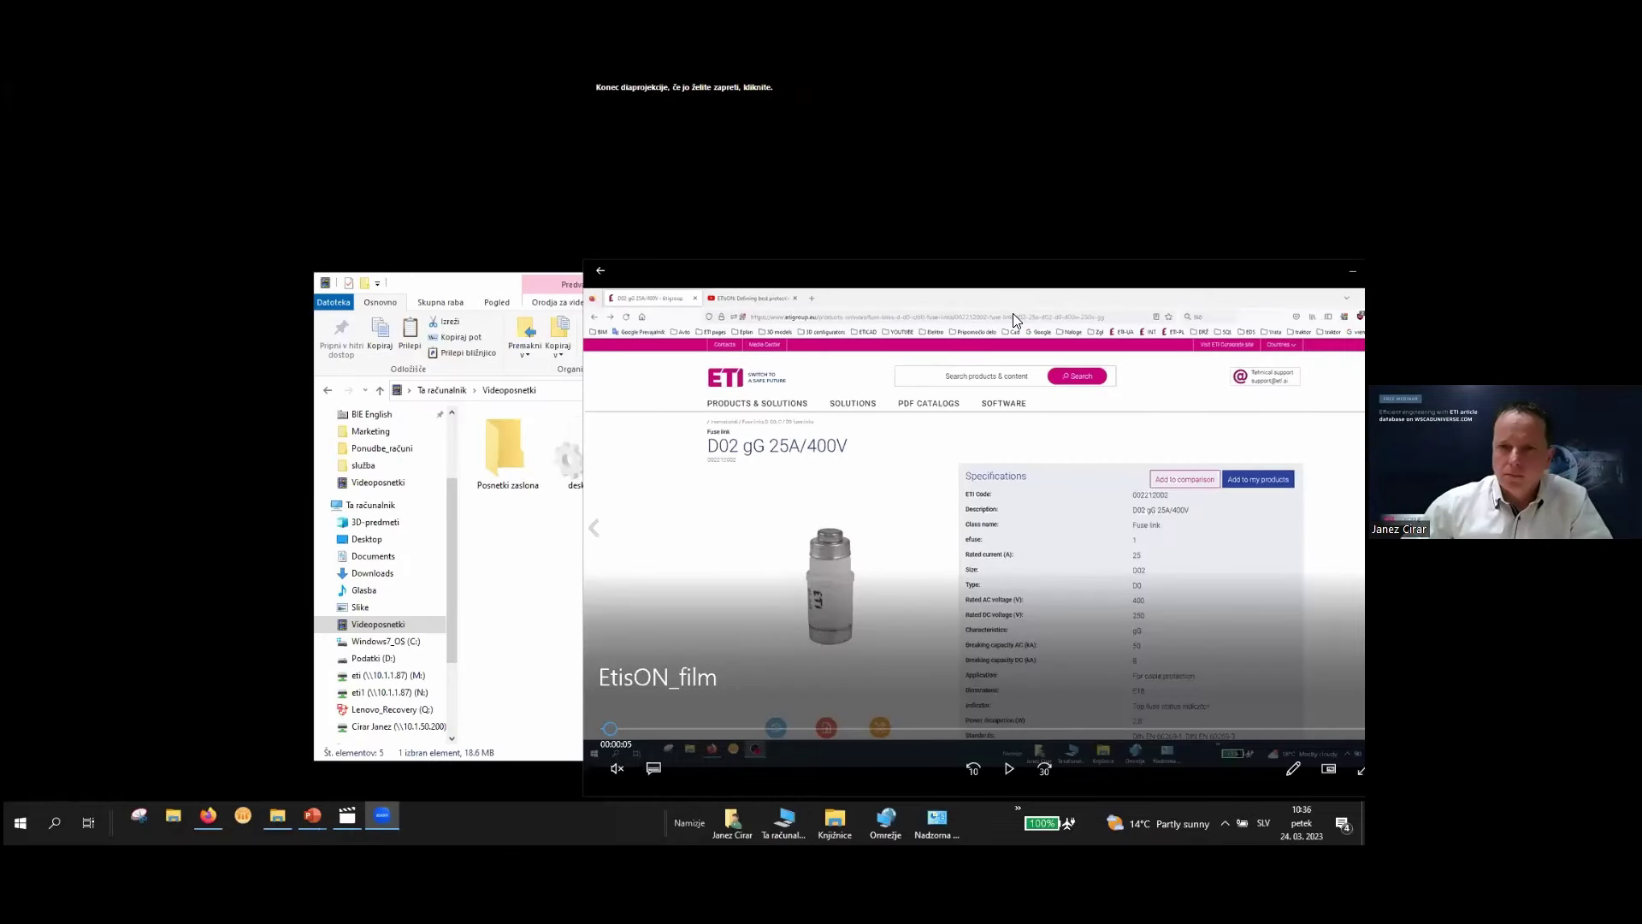
# Play the EtisON_film enlarged to full size.
pyautogui.doubleClick(1013, 313)
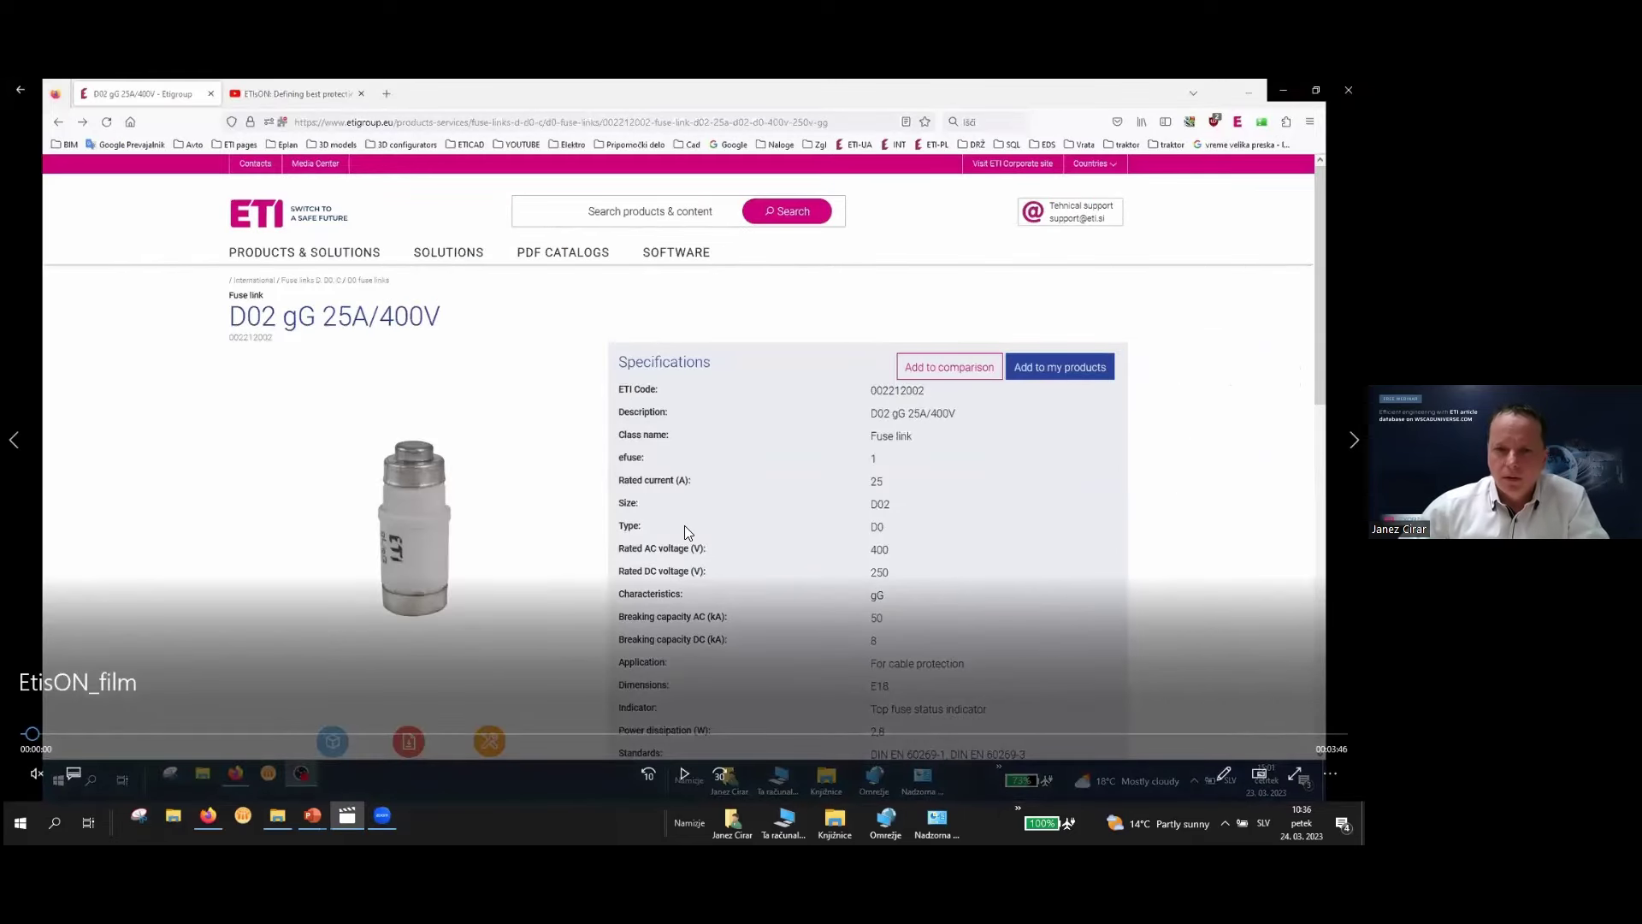
pyautogui.click(686, 772)
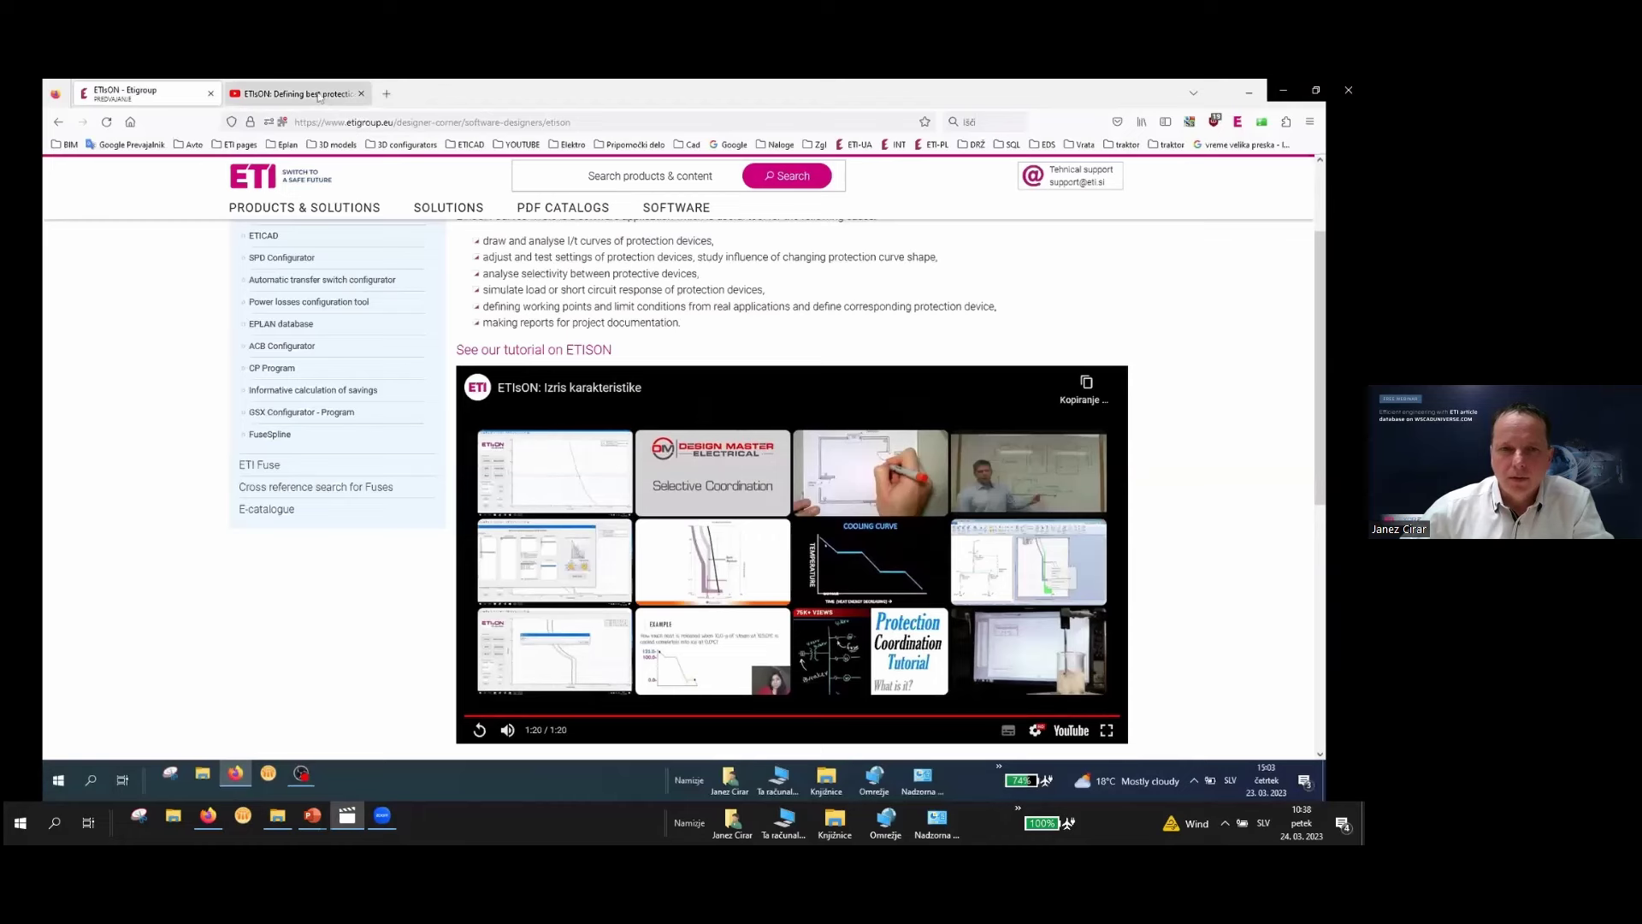
# Play the YouTube video on ETIsON protection device selection in full screen.
pyautogui.click(317, 94)
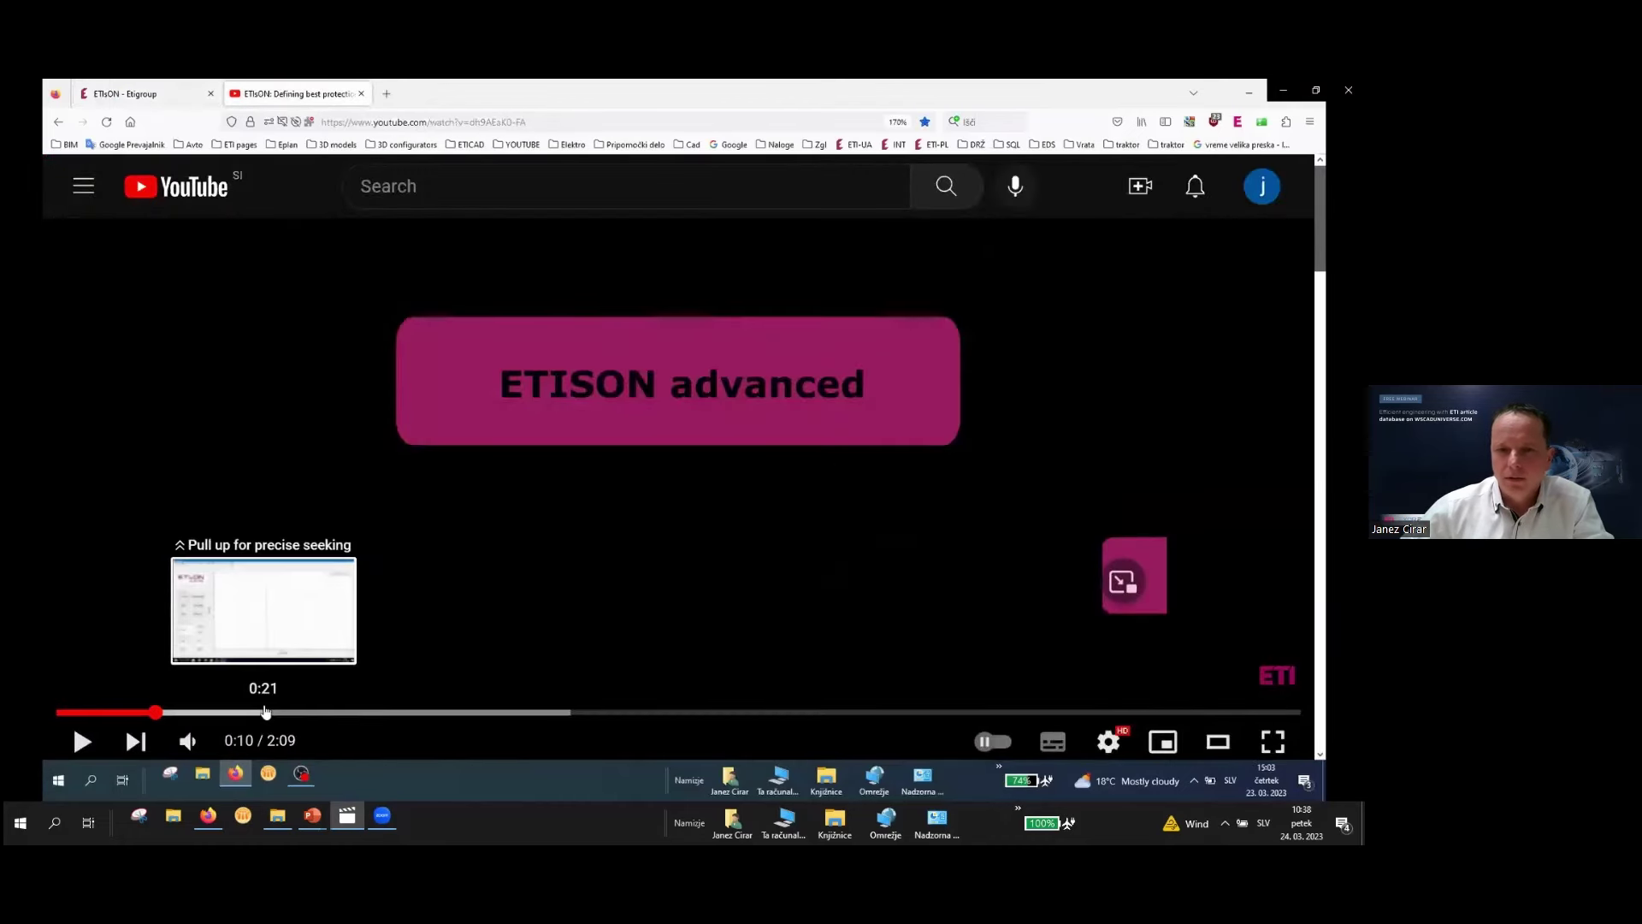
pyautogui.click(82, 741)
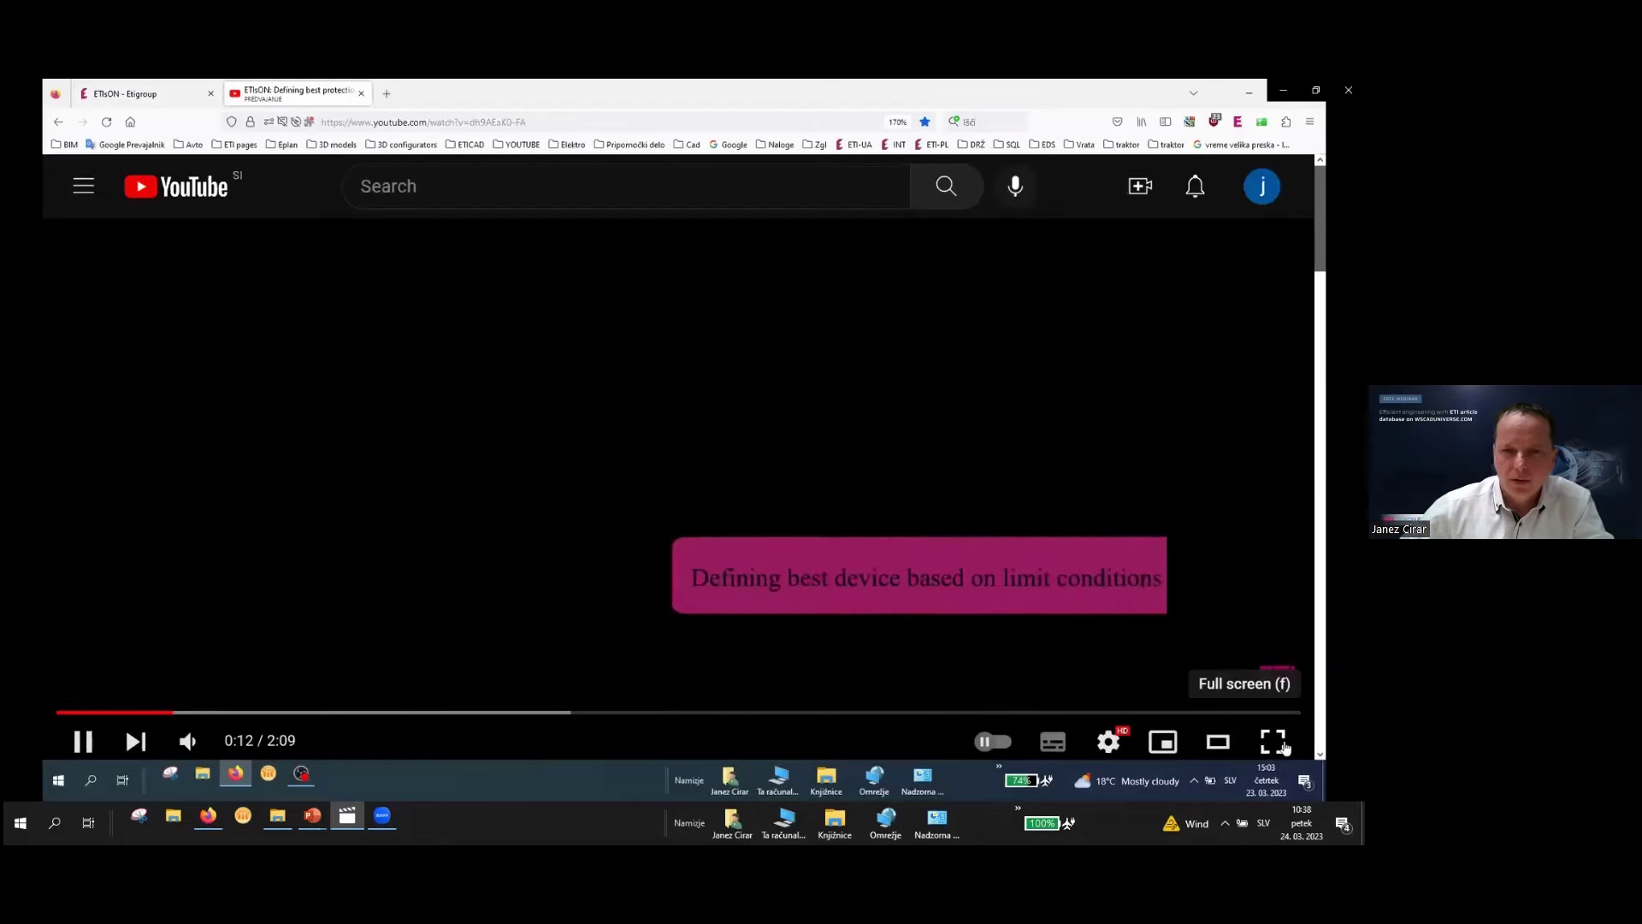
pyautogui.click(1272, 741)
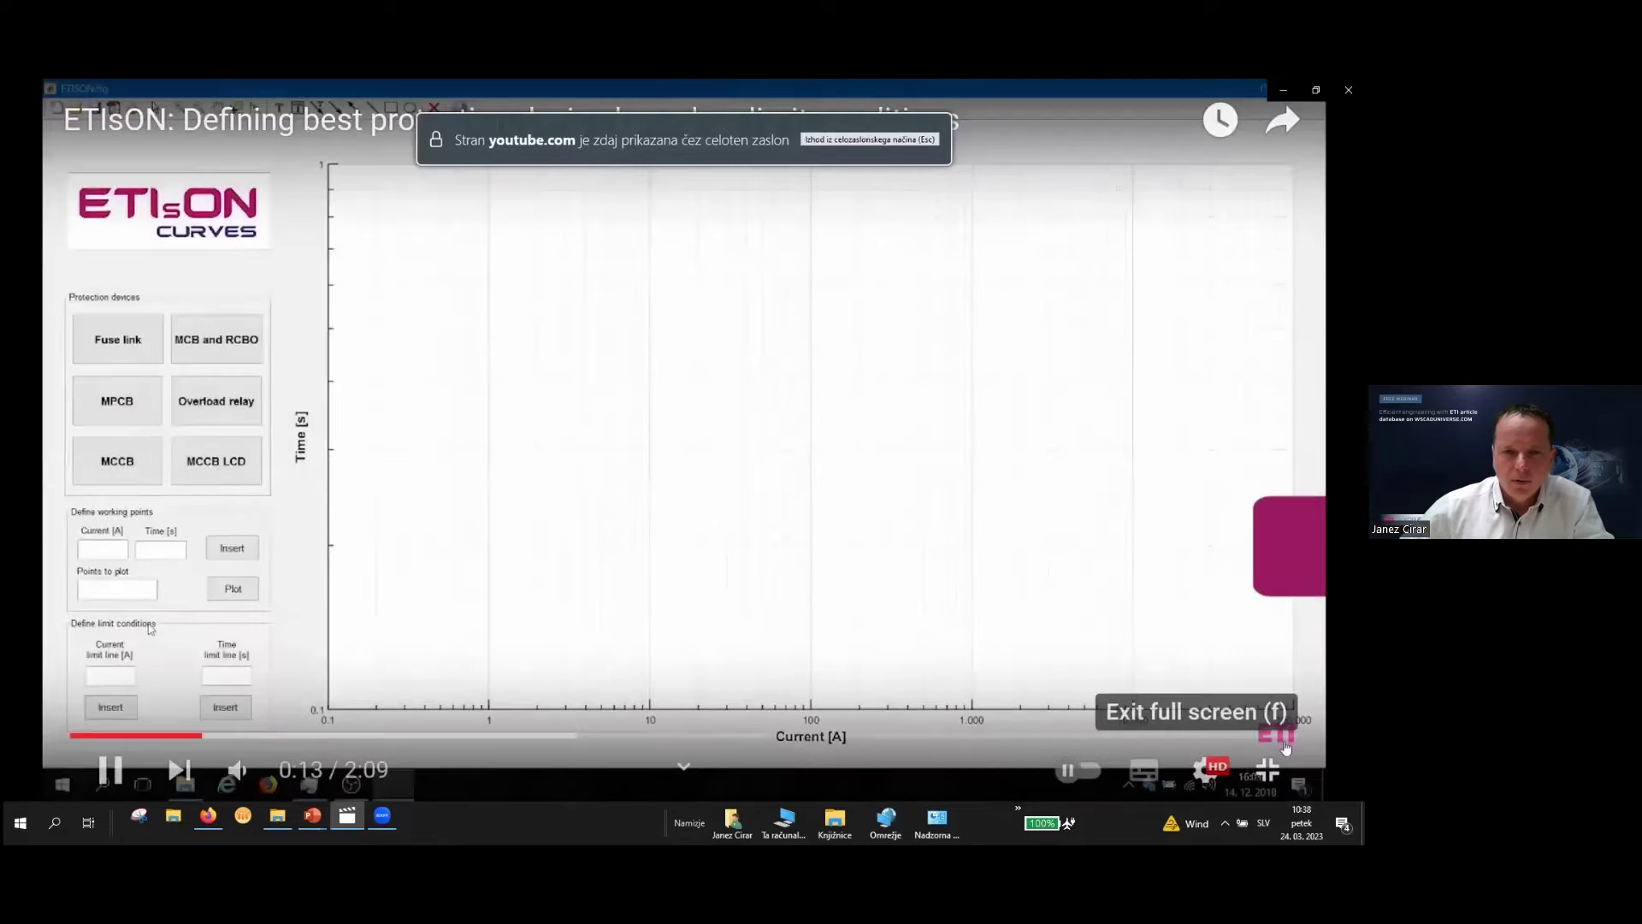